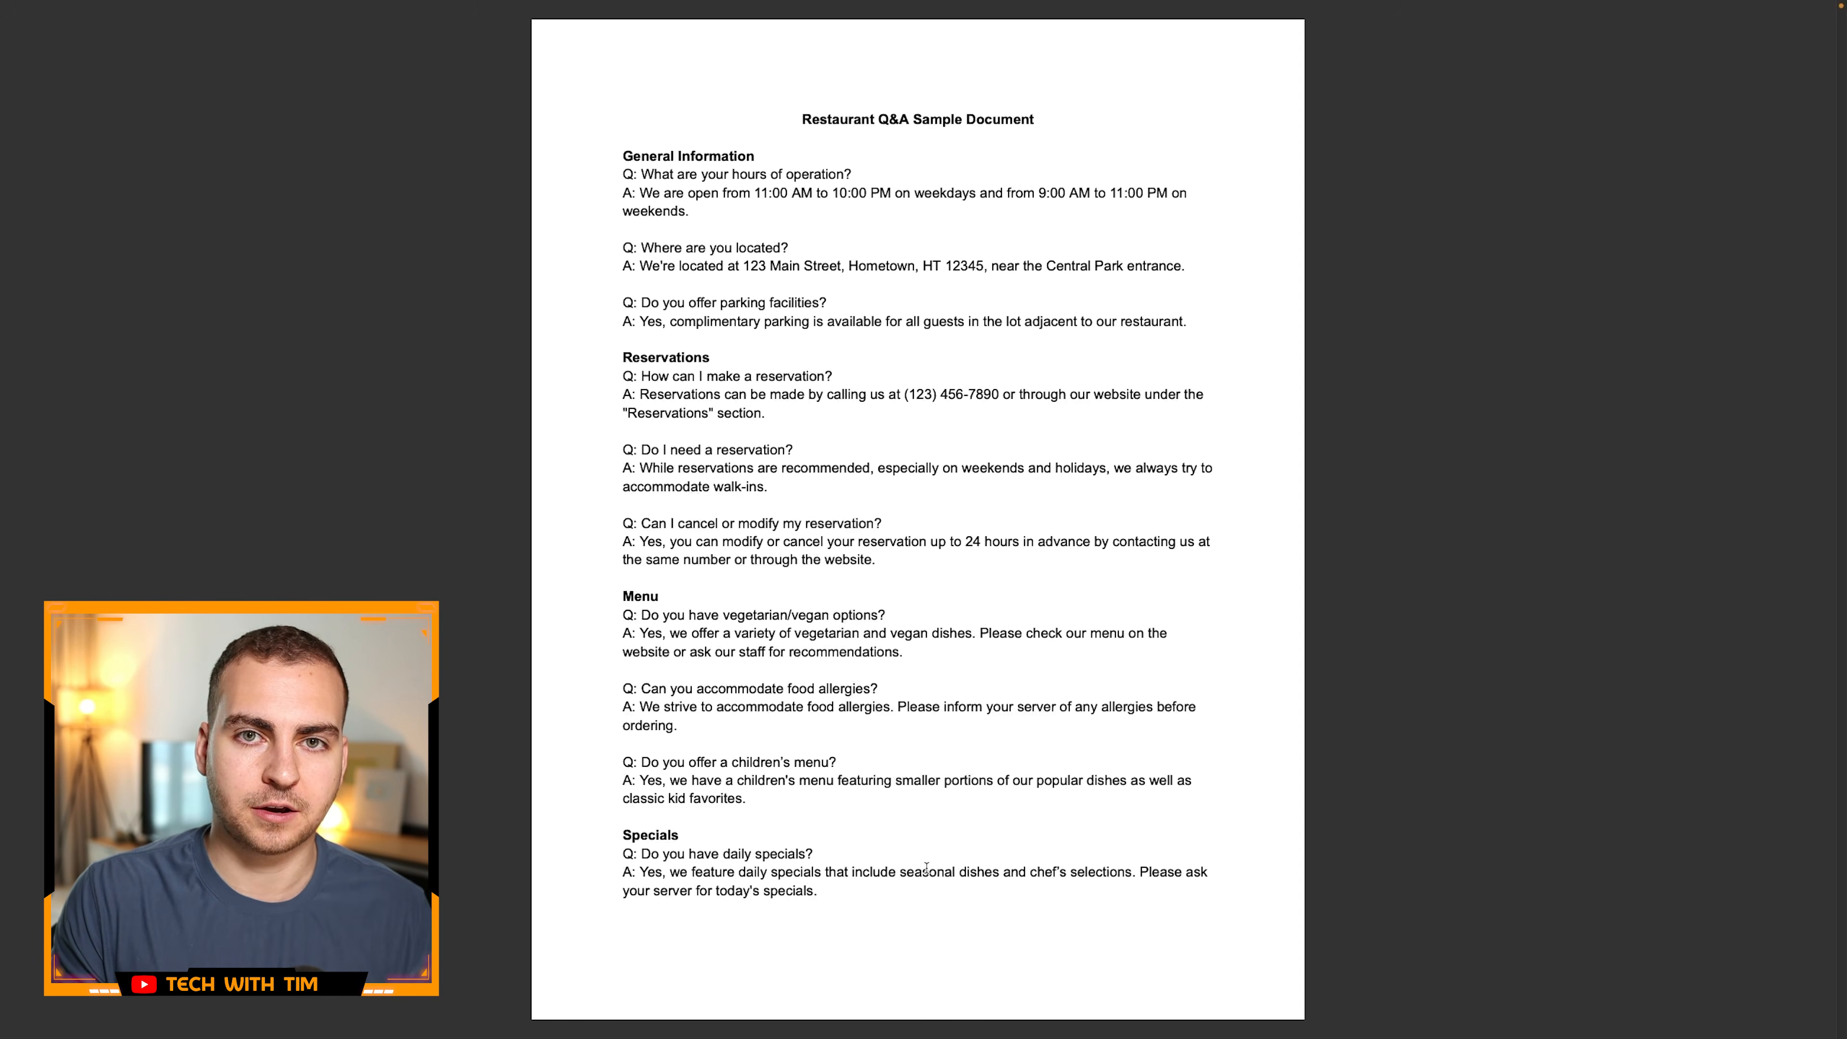
{"action": "scroll", "coordinate": [930, 745], "scroll_direction": "down", "scroll_amount": 15}
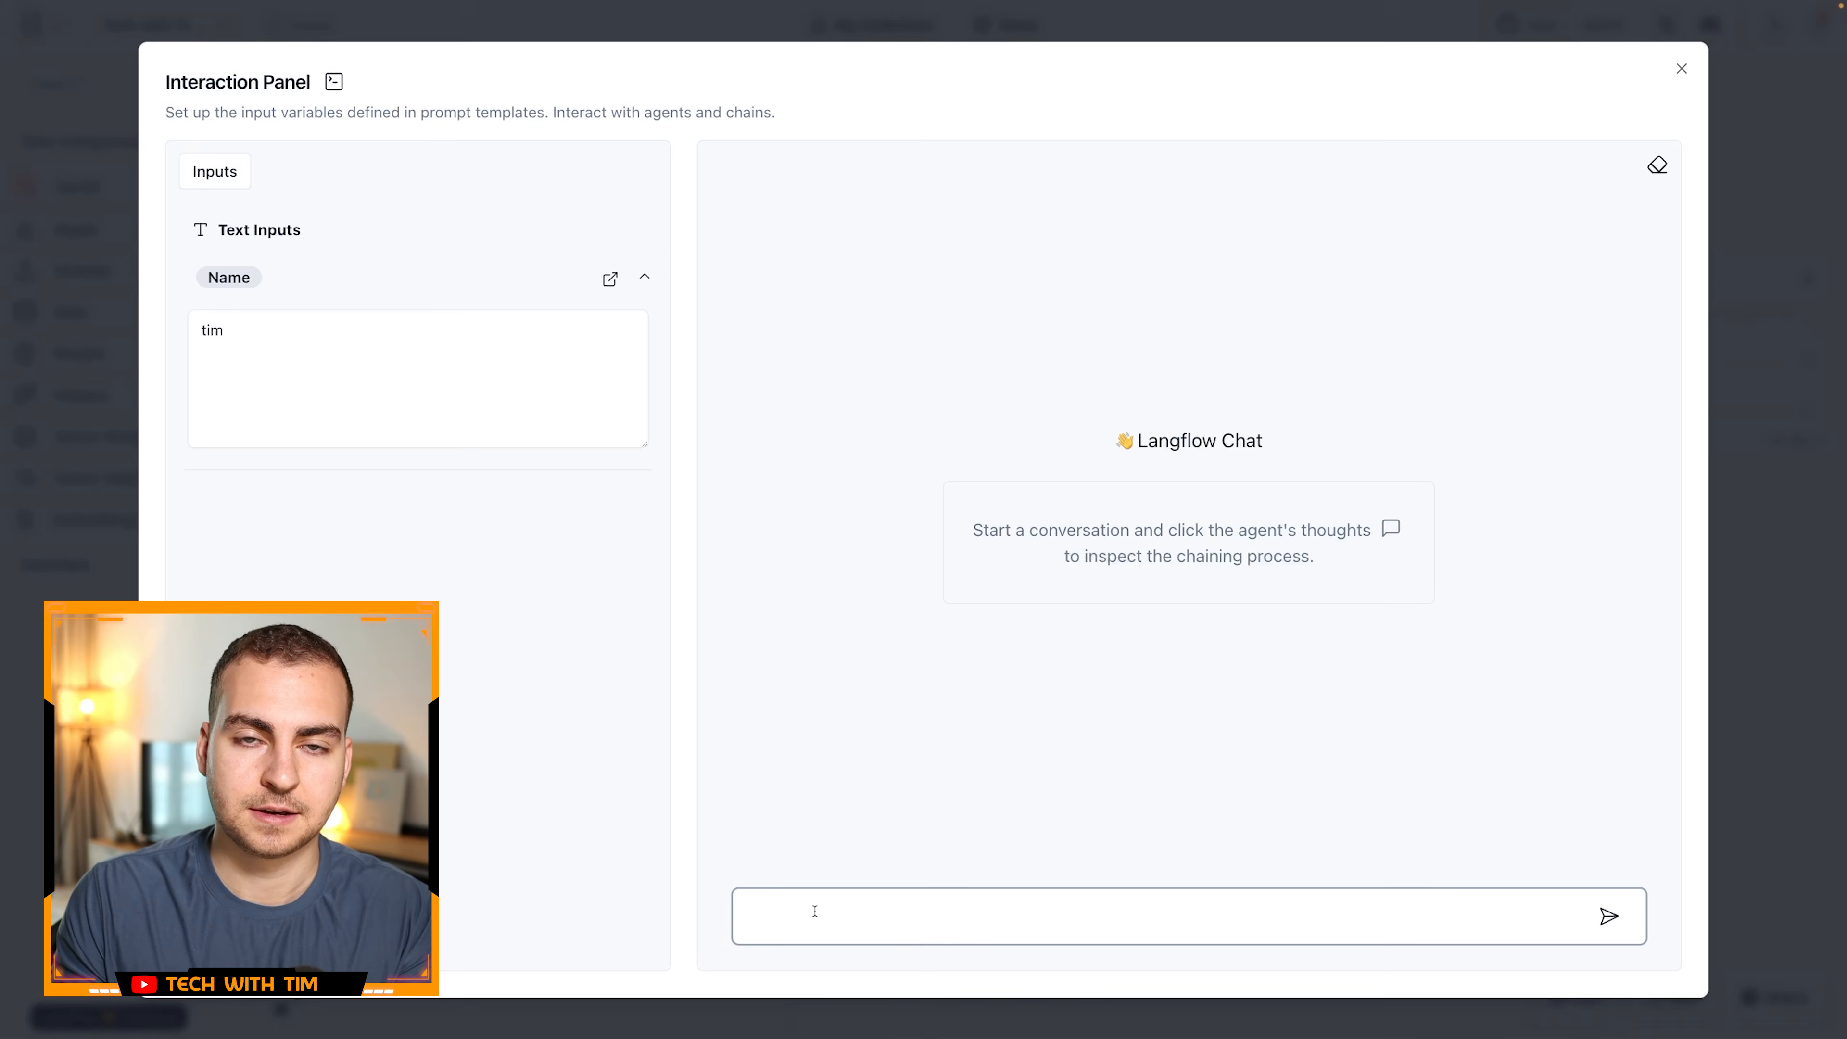
{"action": "left_click", "coordinate": [192, 341]}
{"action": "key", "text": "super+a"}
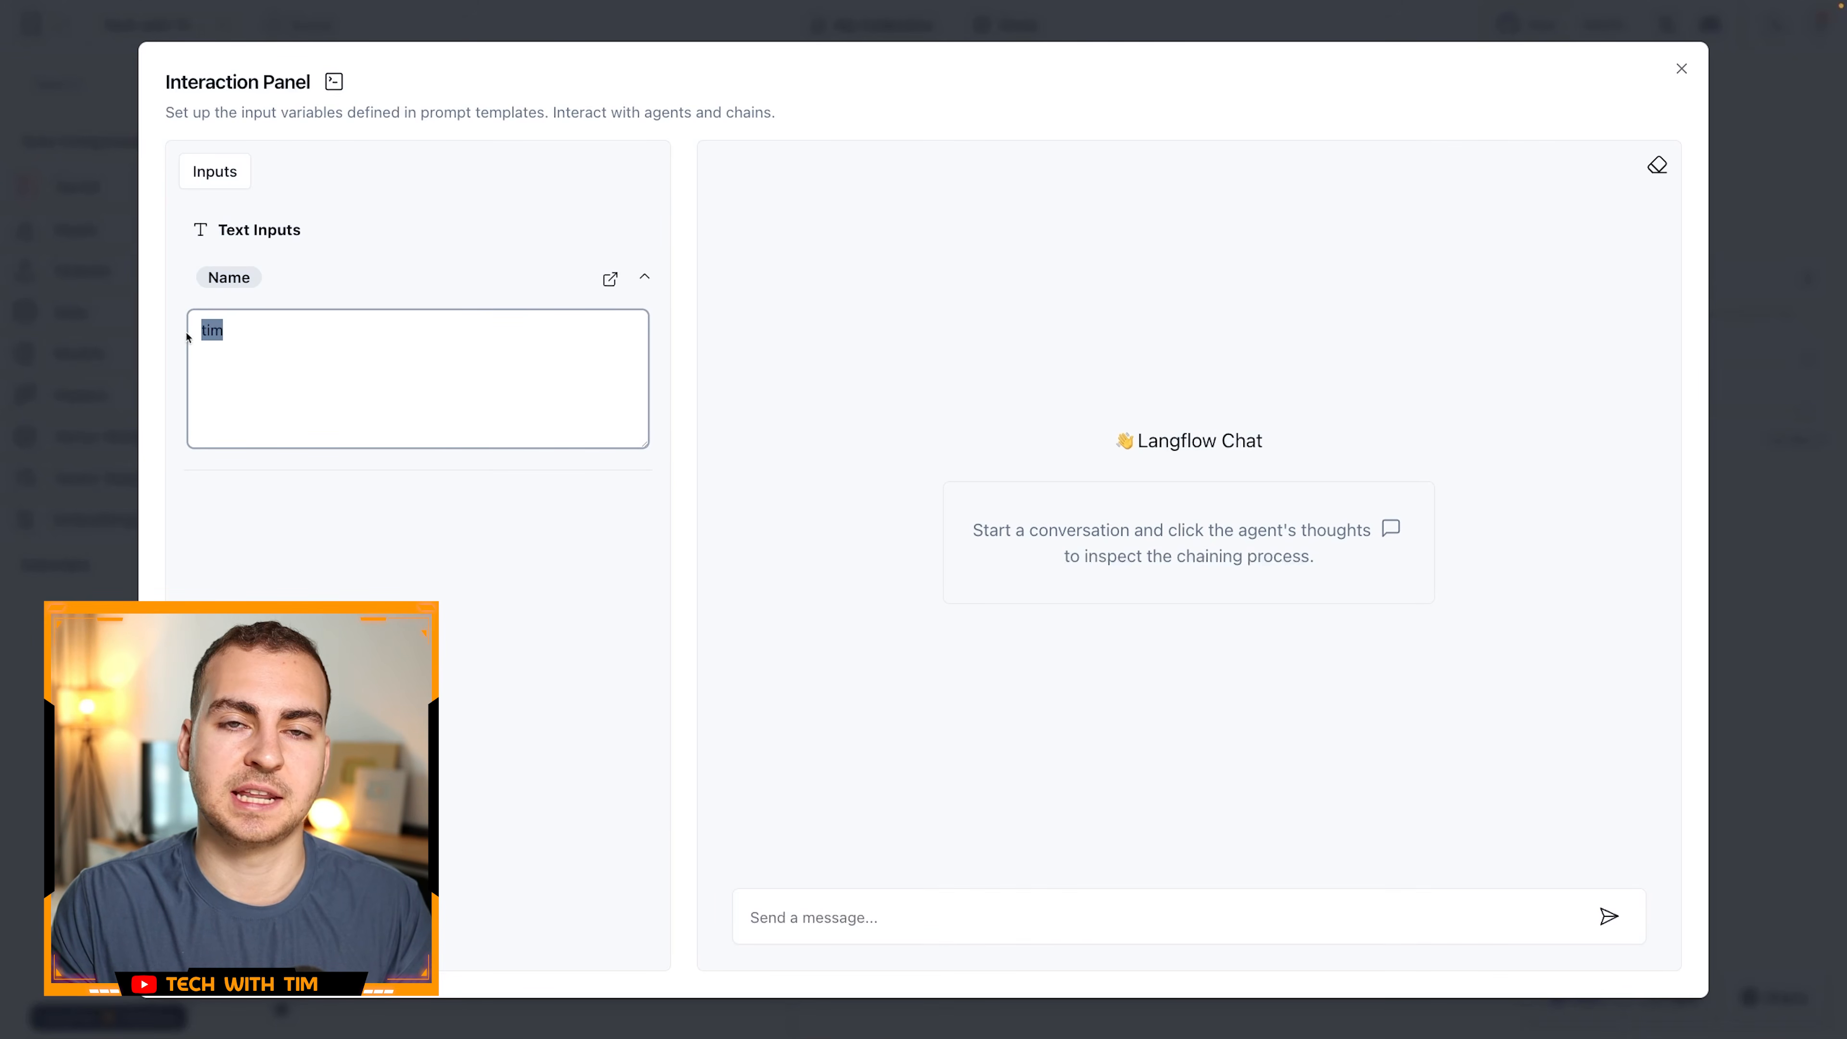
- Send the chatbot the message "what time are you open and do I need a resevration?"
{"action": "left_click", "coordinate": [848, 897]}
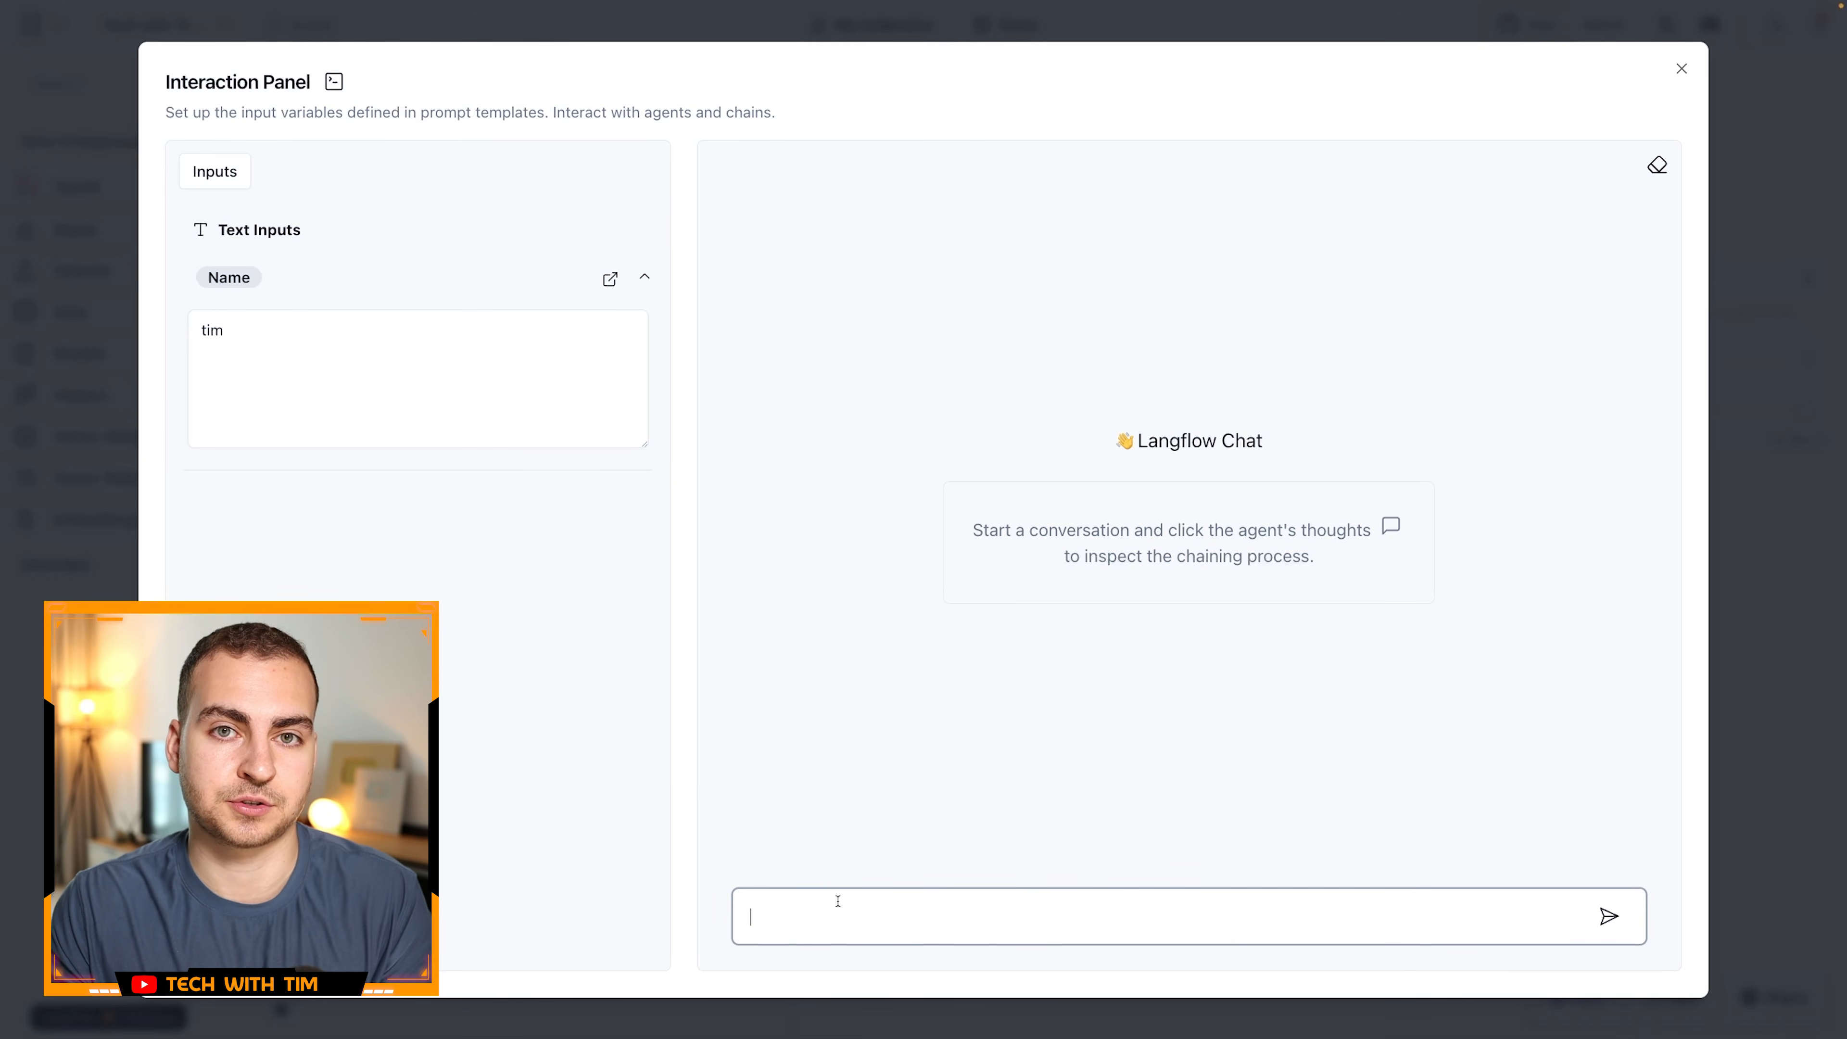
{"action": "type", "text": "what time are yo"}
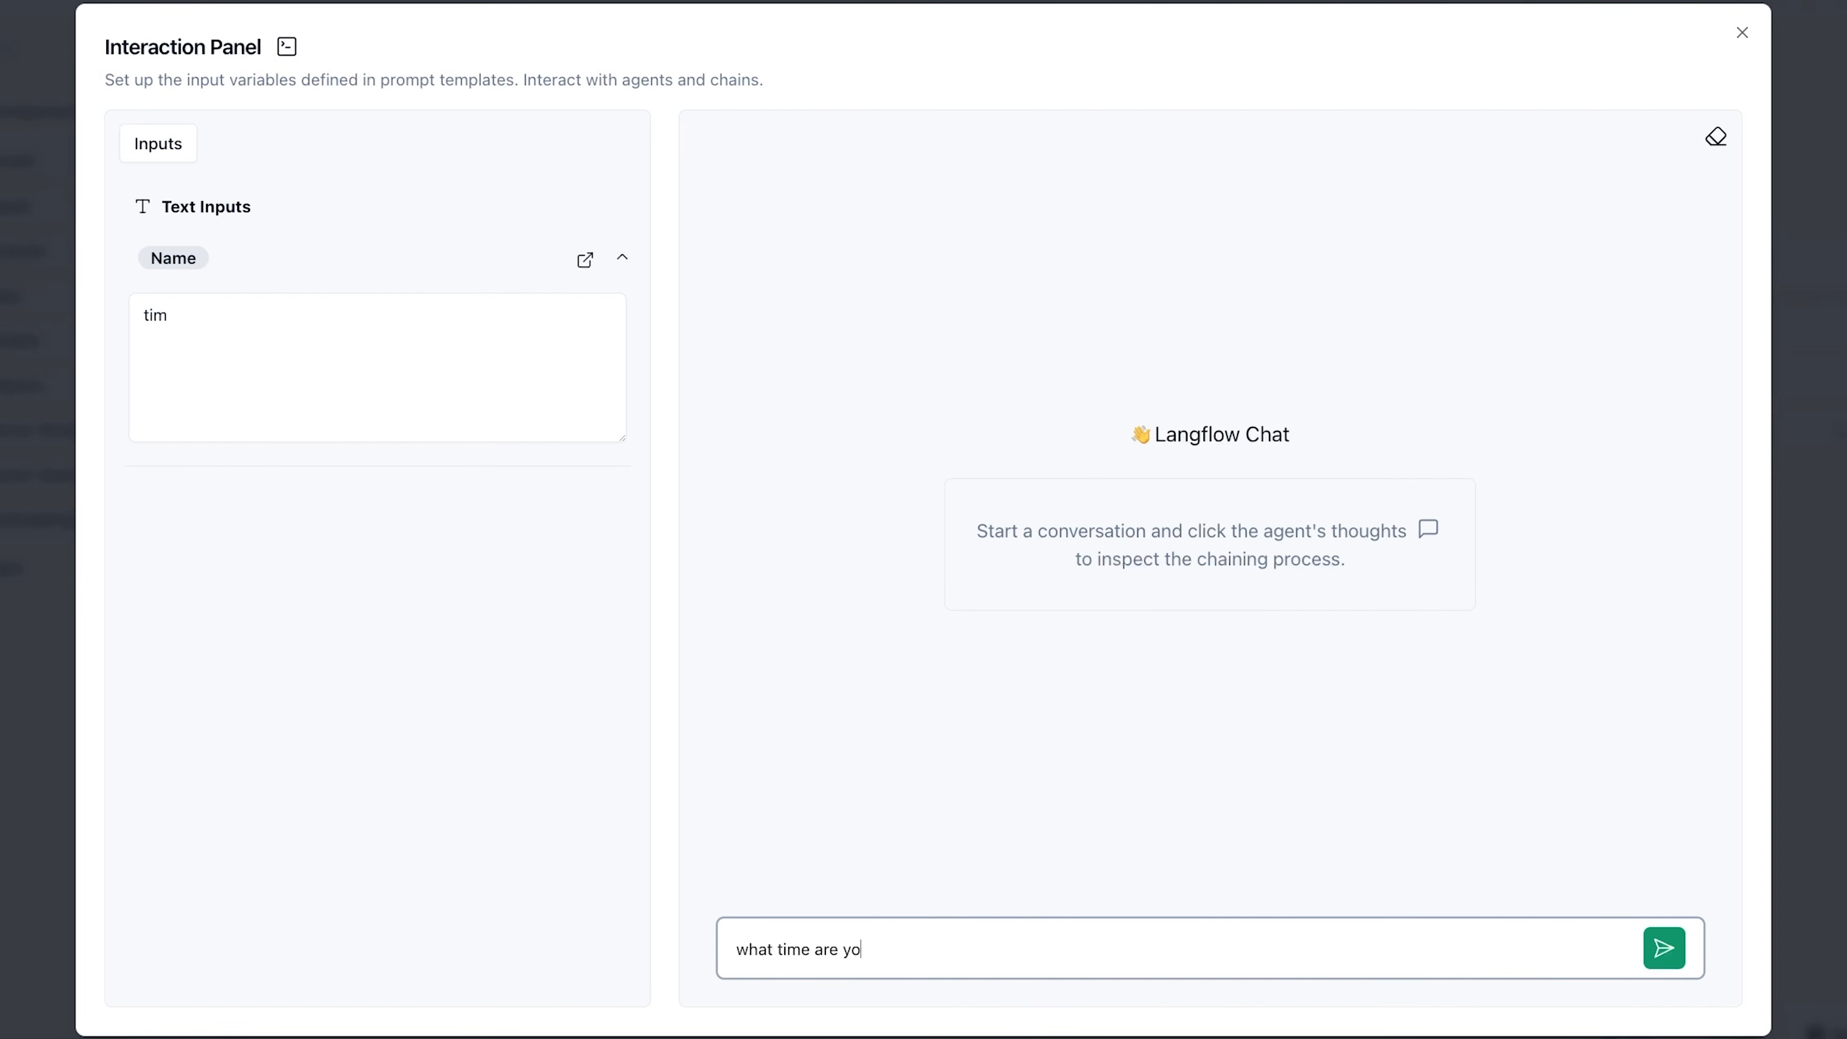
{"action": "type", "text": "u open and do I need a resevration?"}
{"action": "key", "text": "Return"}
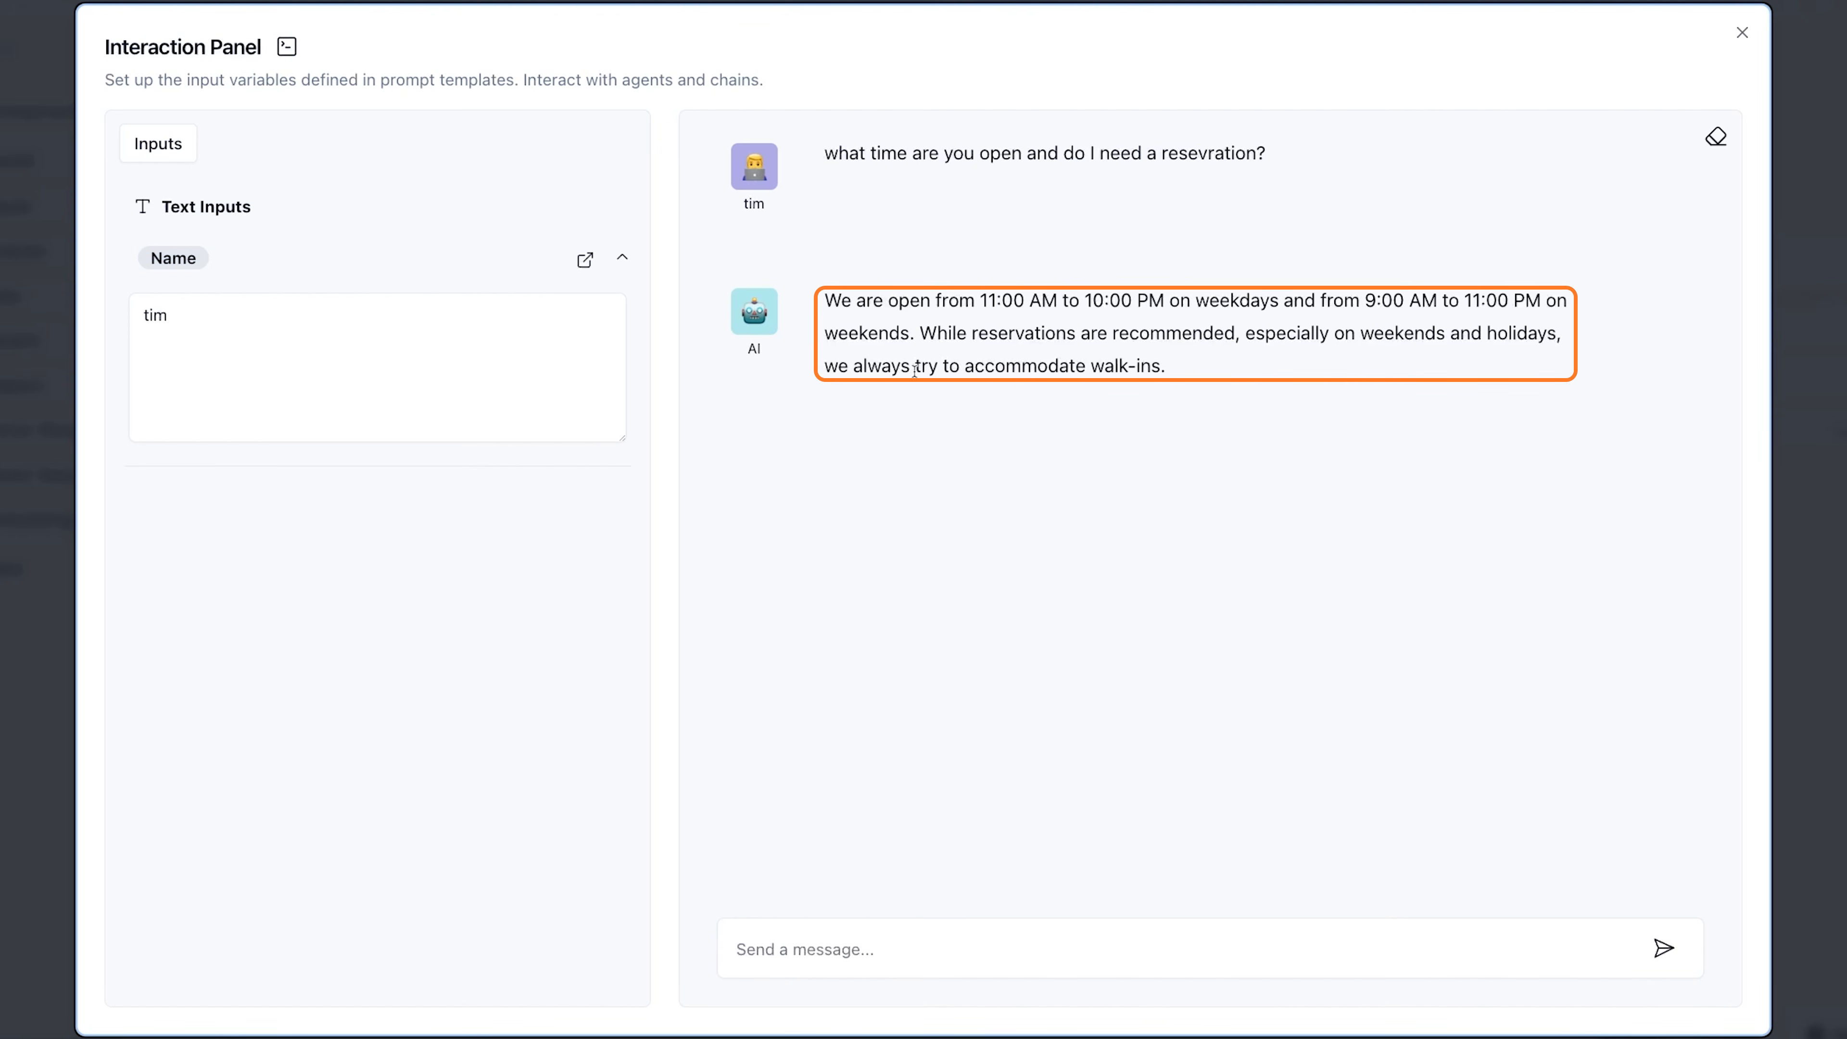
- Ask the chatbot "can u tell me about the specials and the menu?"
{"action": "left_click", "coordinate": [916, 932]}
{"action": "type", "text": "c"}
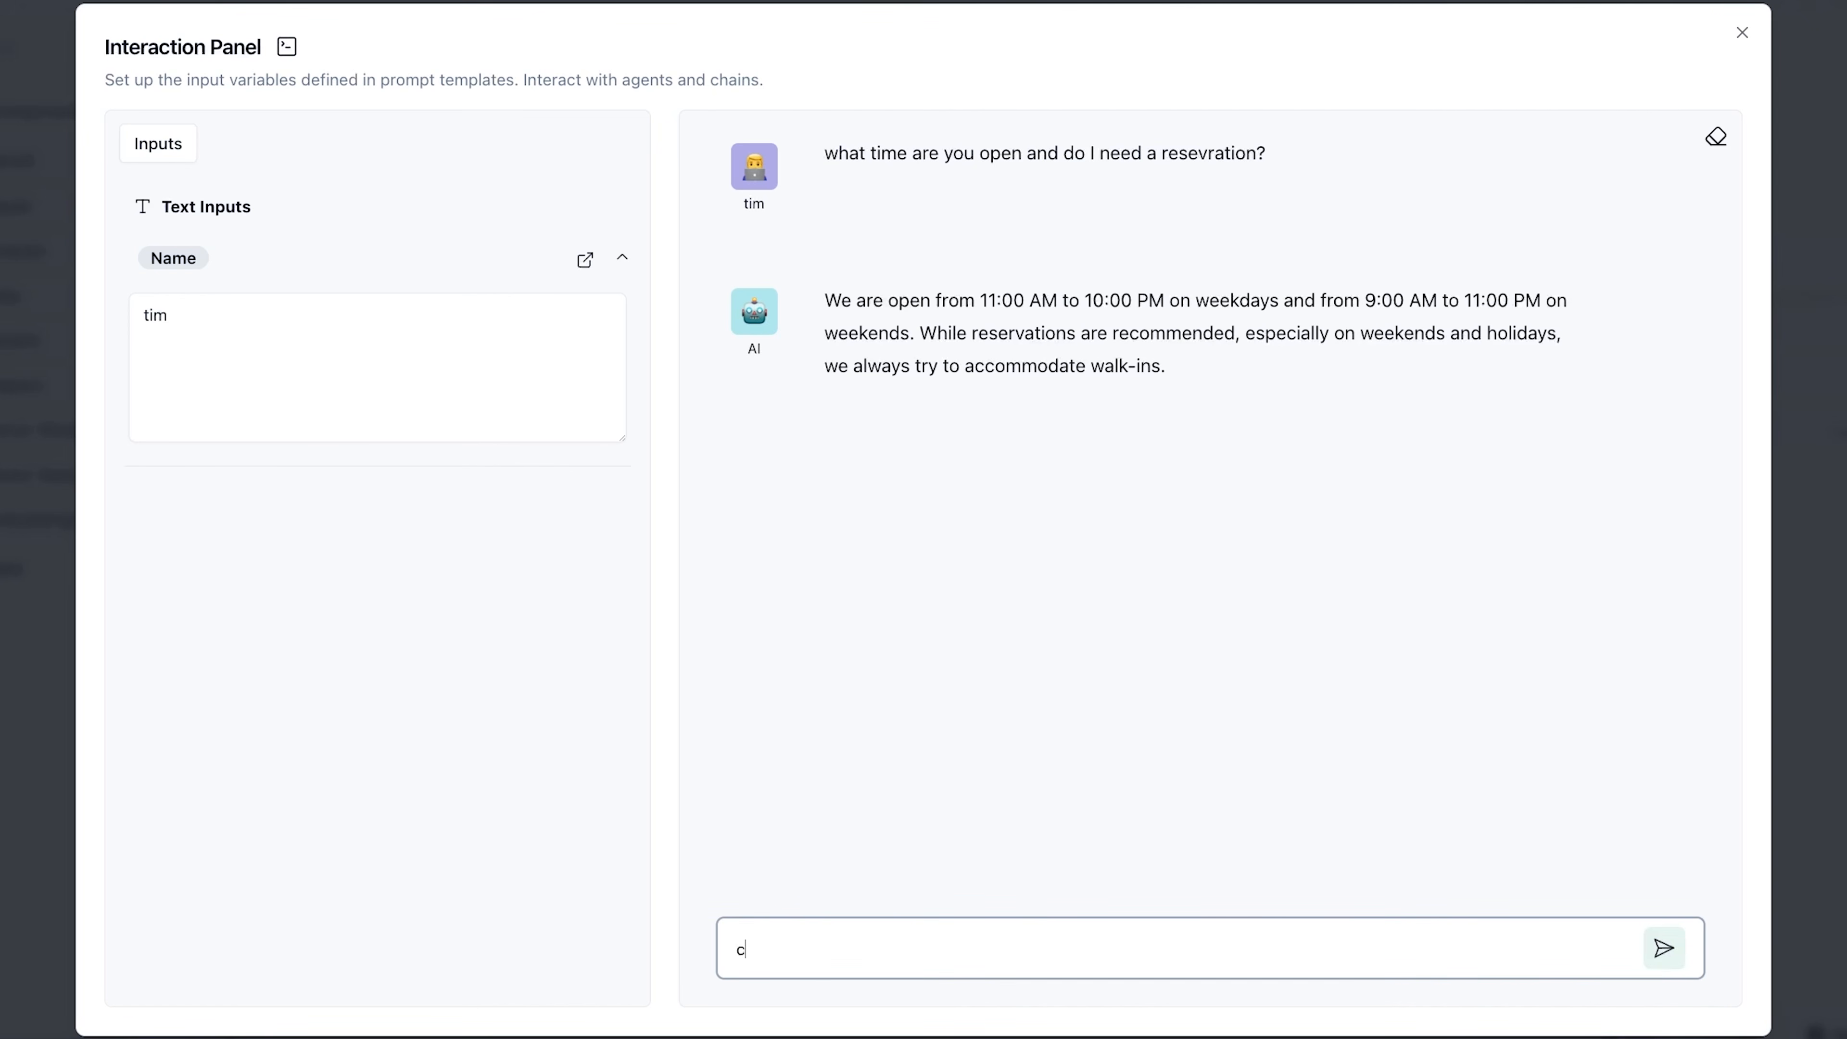
{"action": "type", "text": "an u tell me about"}
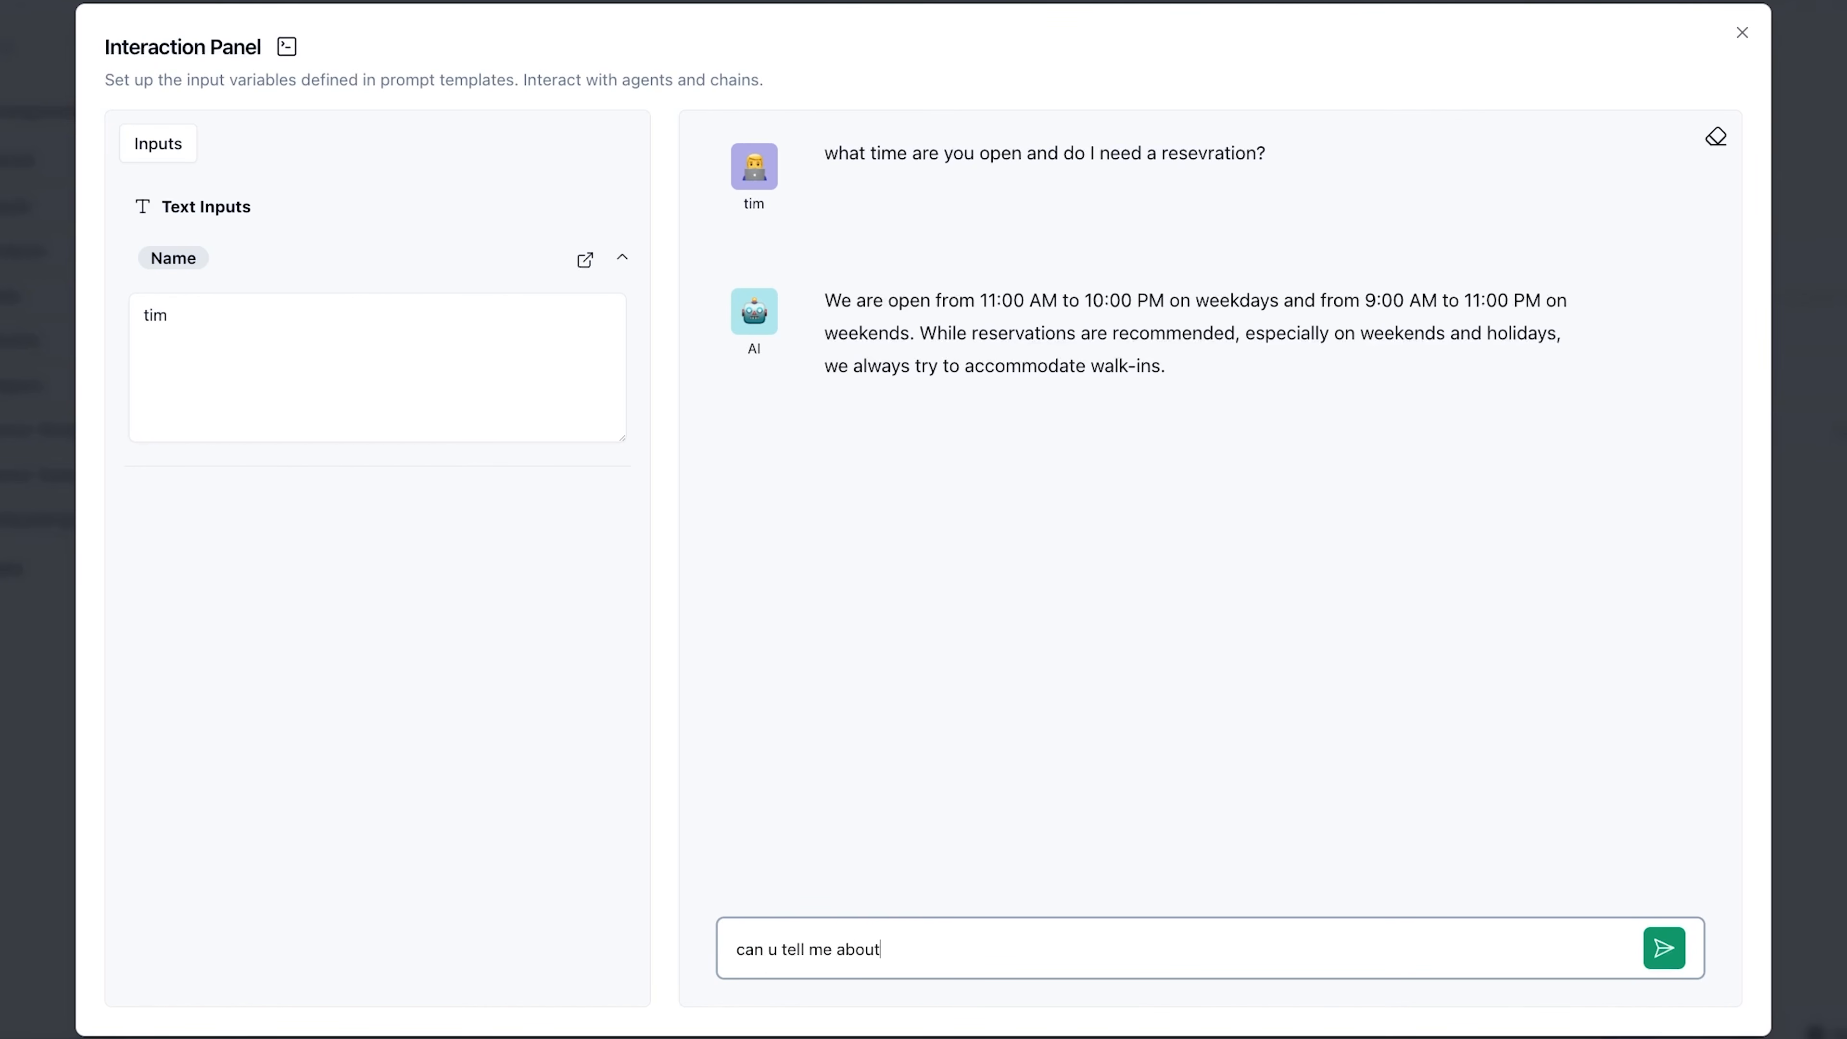
{"action": "type", "text": " the specials and the menu?"}
{"action": "key", "text": "Return"}
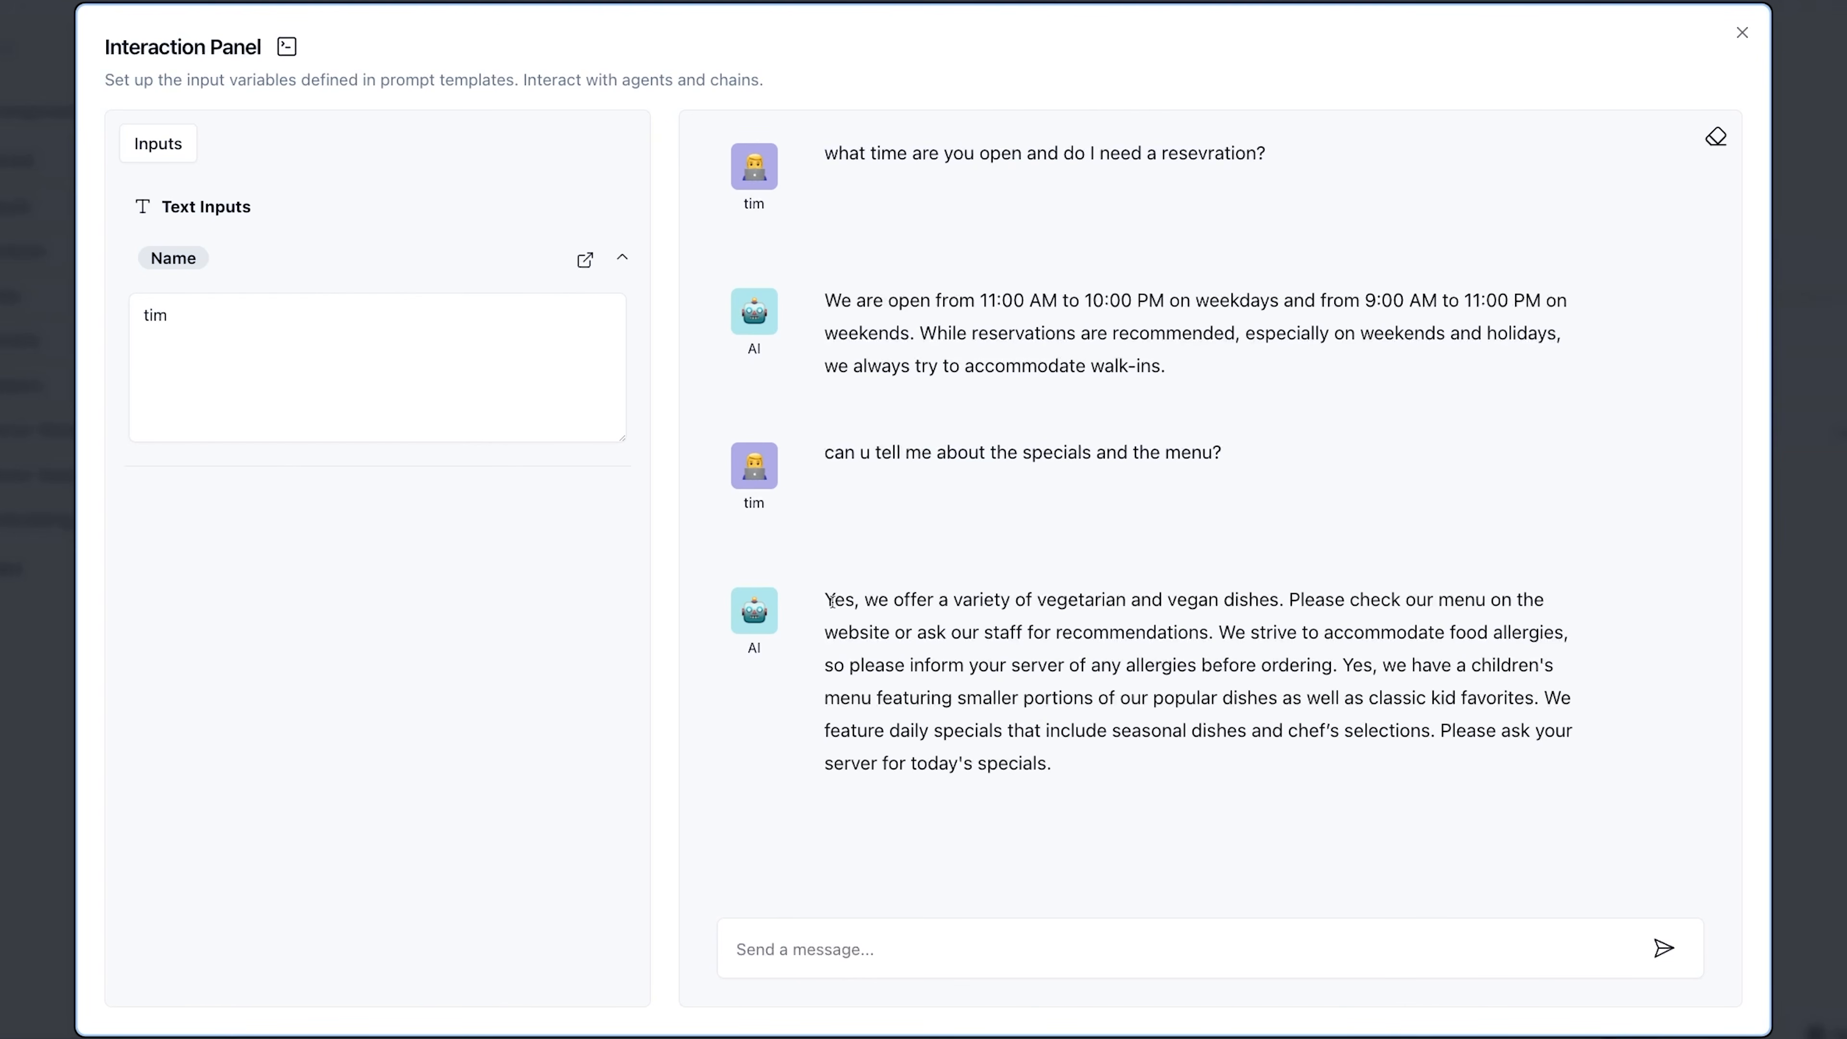
- Review the chatbot reply's statements on vegetarian and vegan dishes, the children's menu and the chef's selections
{"action": "left_click_drag", "start_coordinate": [835, 600], "coordinate": [1278, 606]}
{"action": "left_click", "coordinate": [1038, 609]}
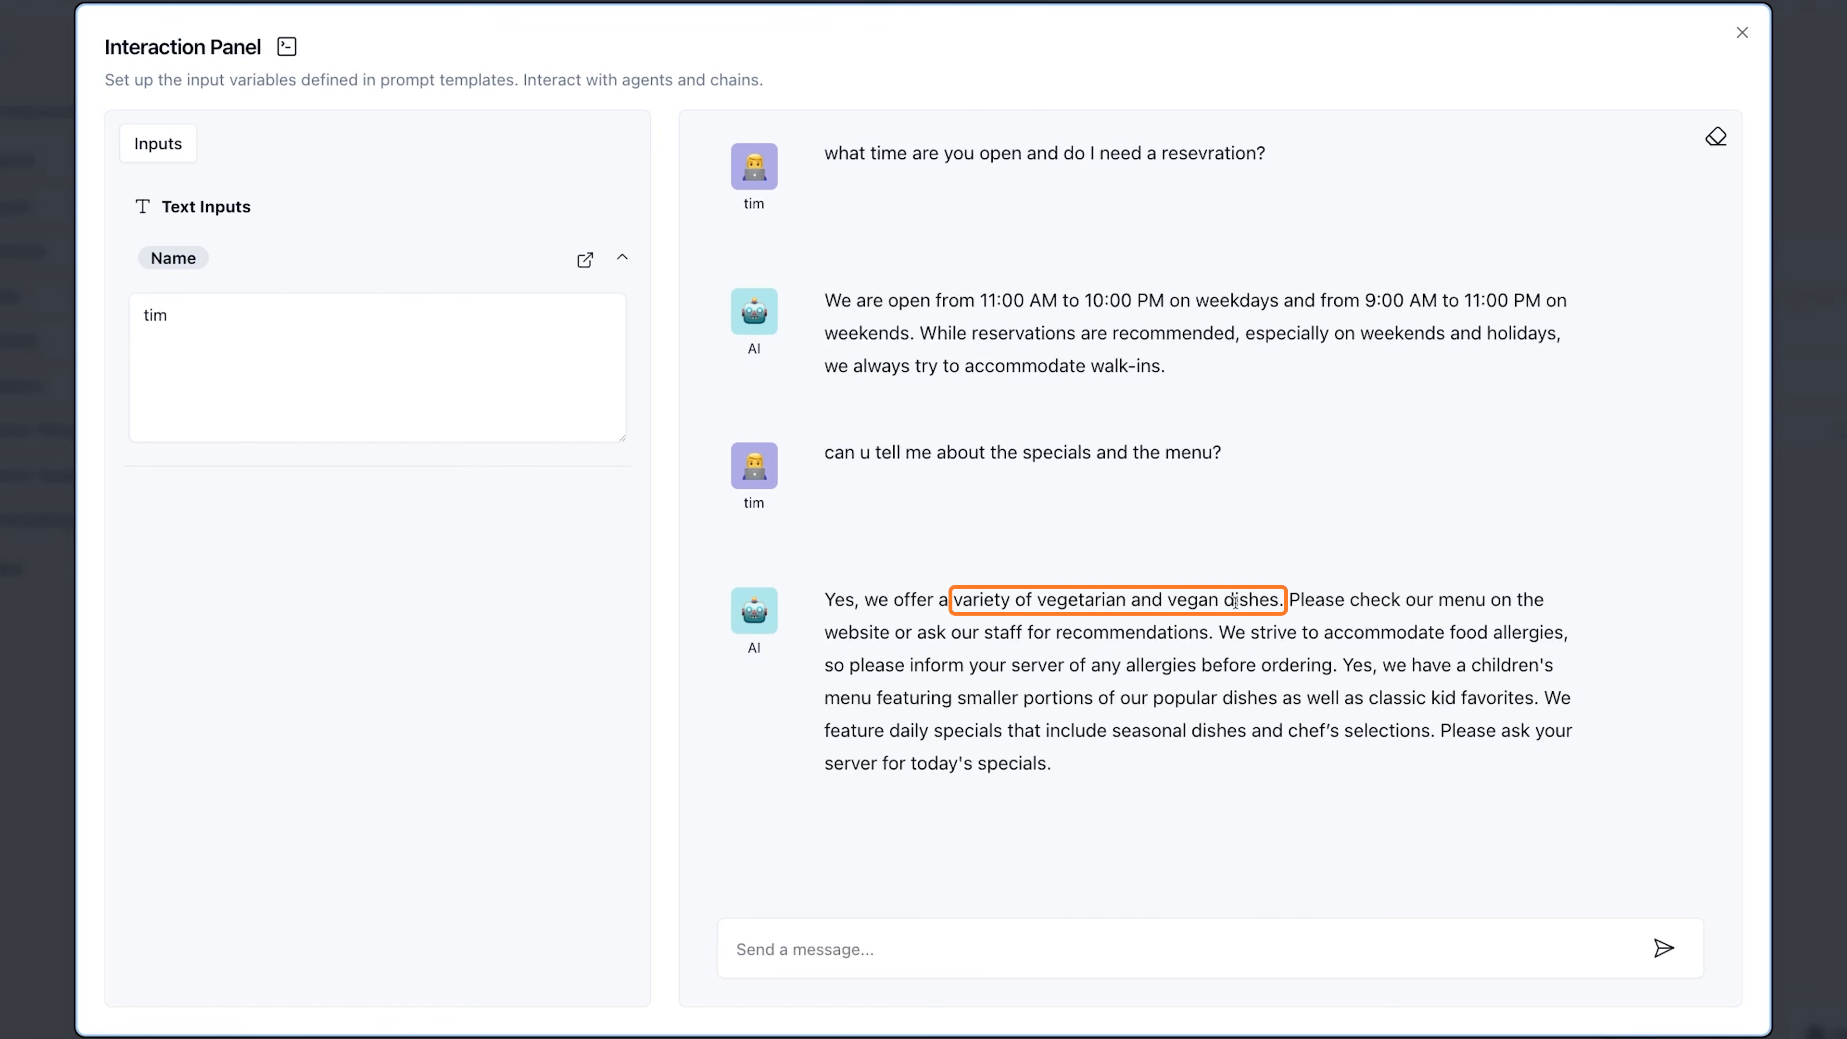
{"action": "left_click_drag", "start_coordinate": [1456, 666], "coordinate": [1518, 665]}
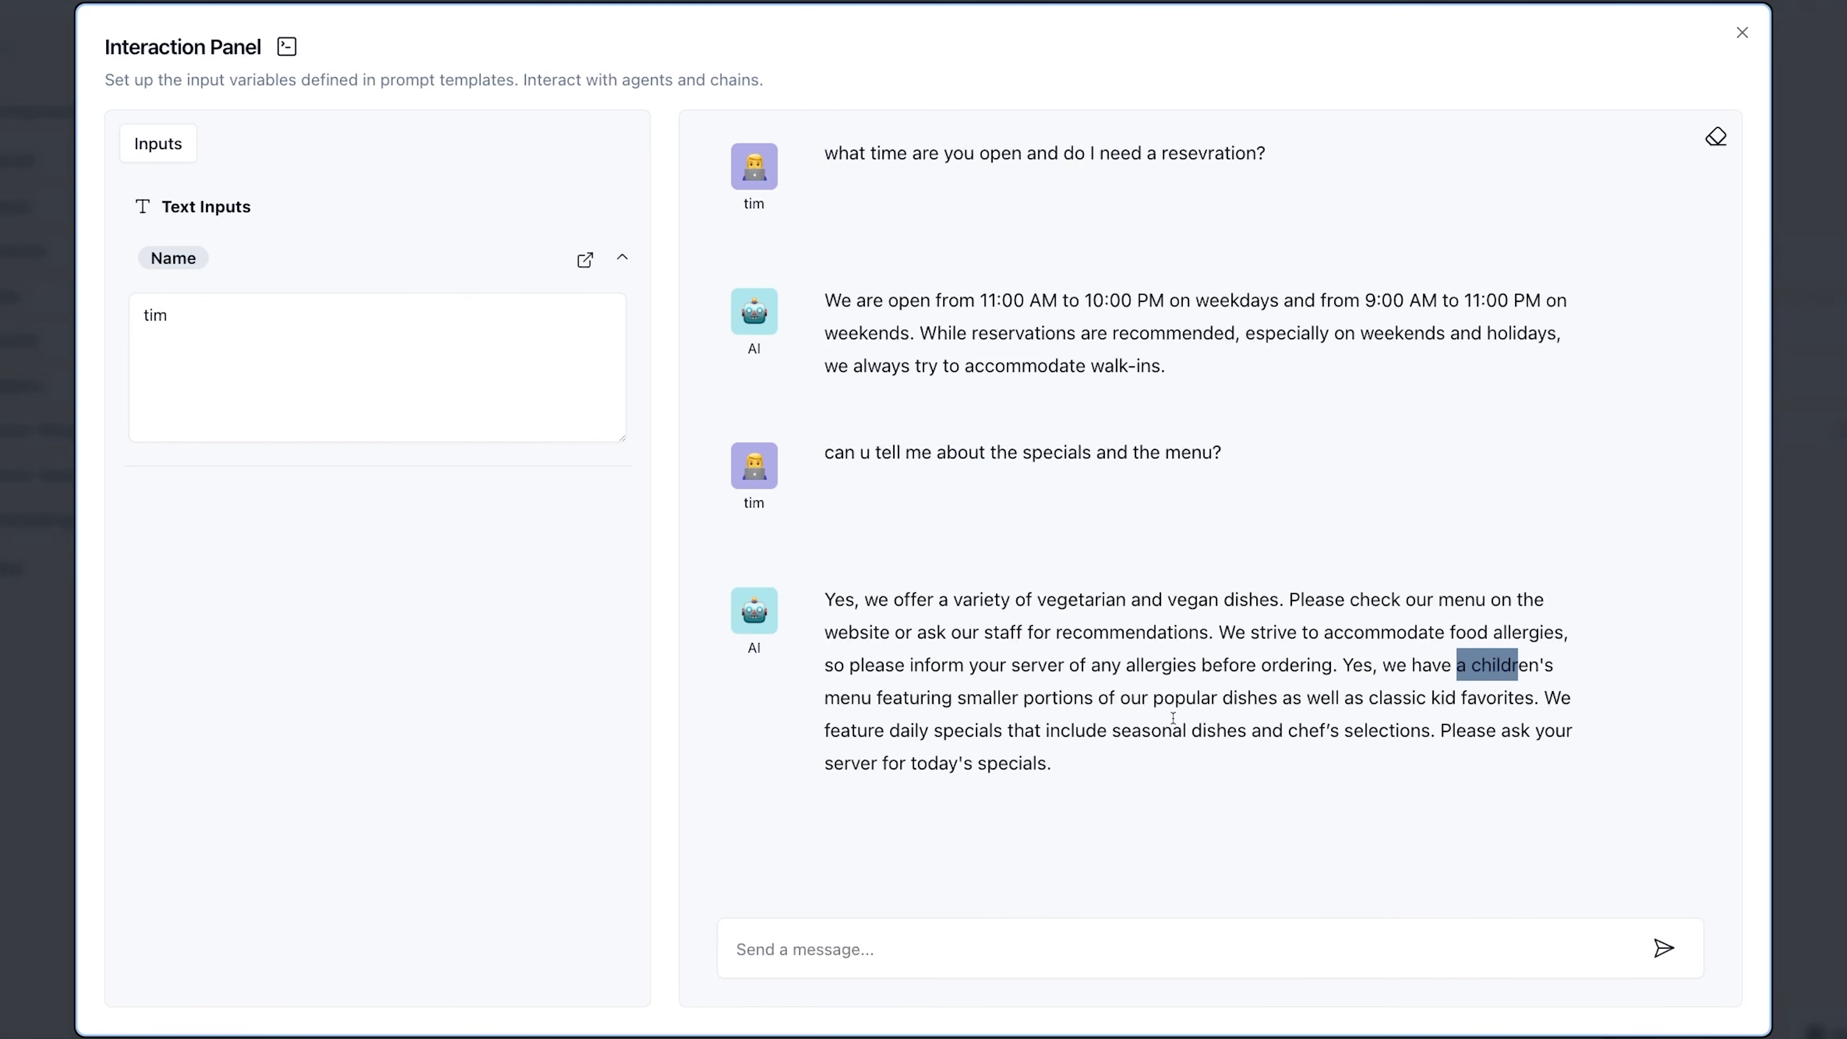
{"action": "left_click_drag", "start_coordinate": [1193, 731], "coordinate": [1432, 730]}
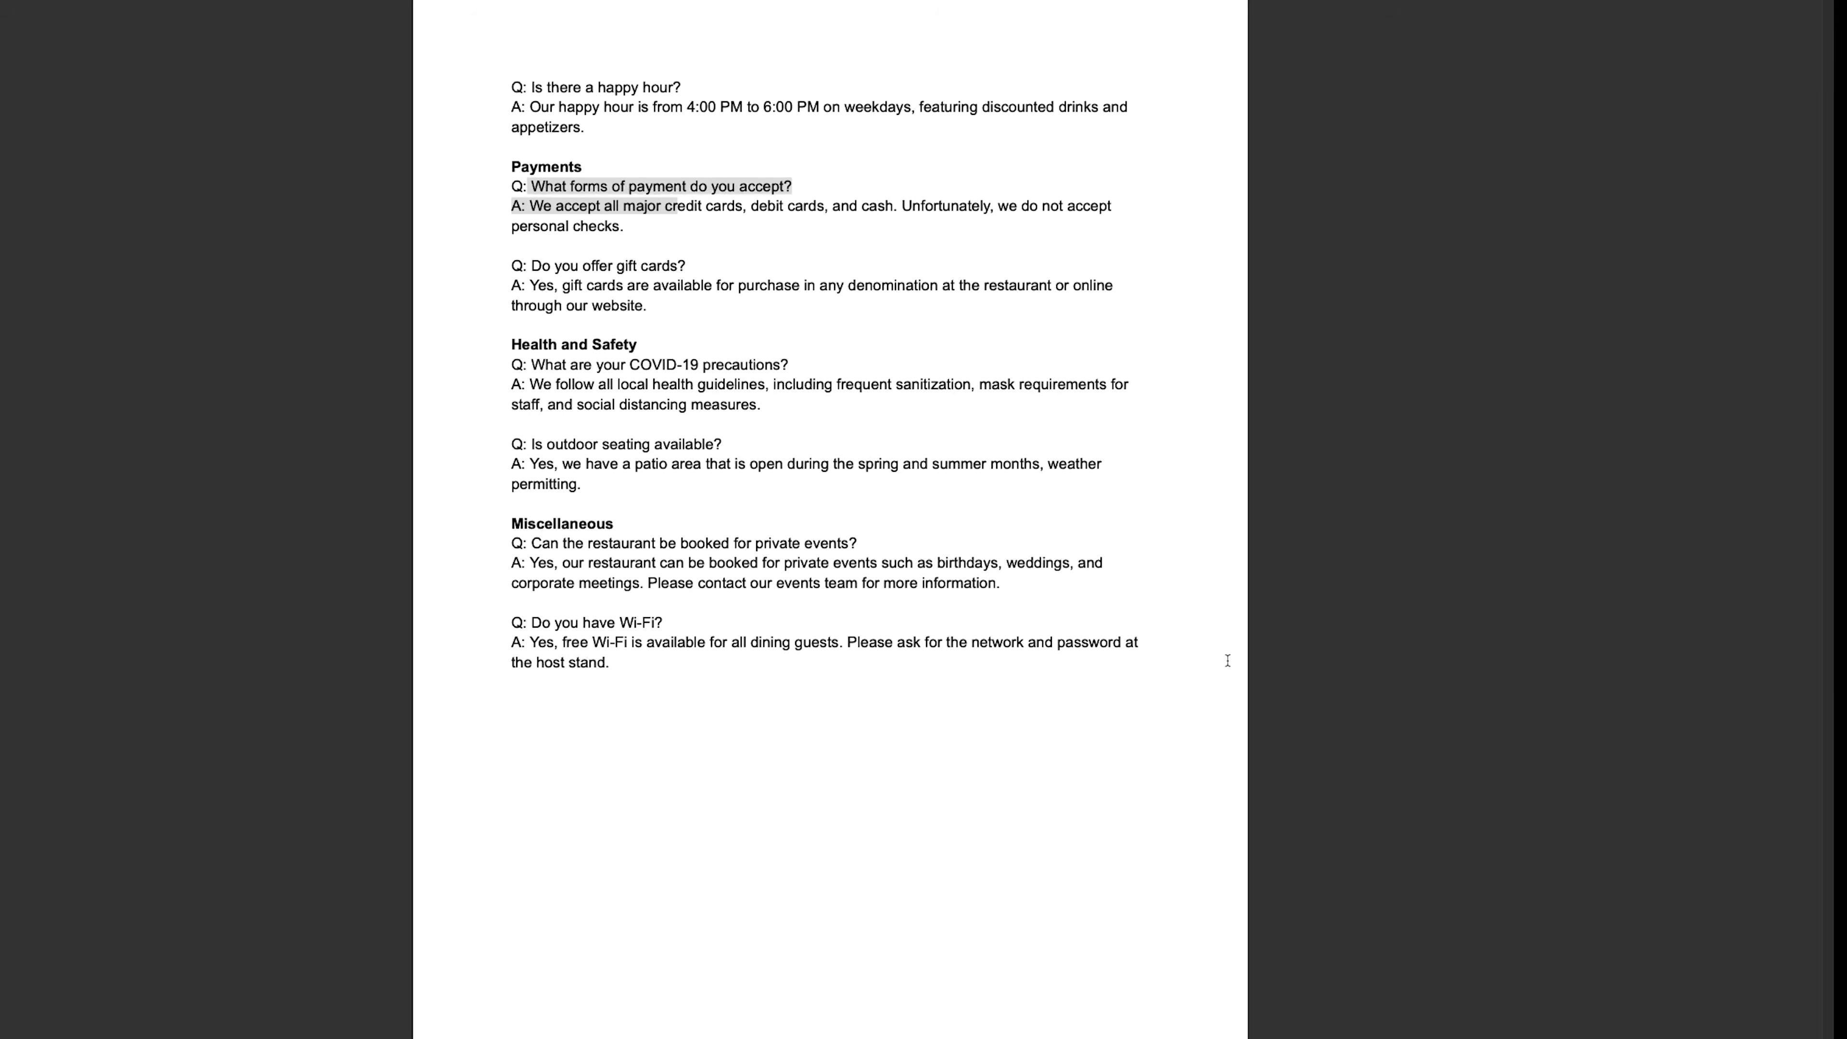
- Switch to the restaurant Q&A PDF and compare the reply with its Specials and Menu answers
{"action": "left_click", "coordinate": [676, 162]}
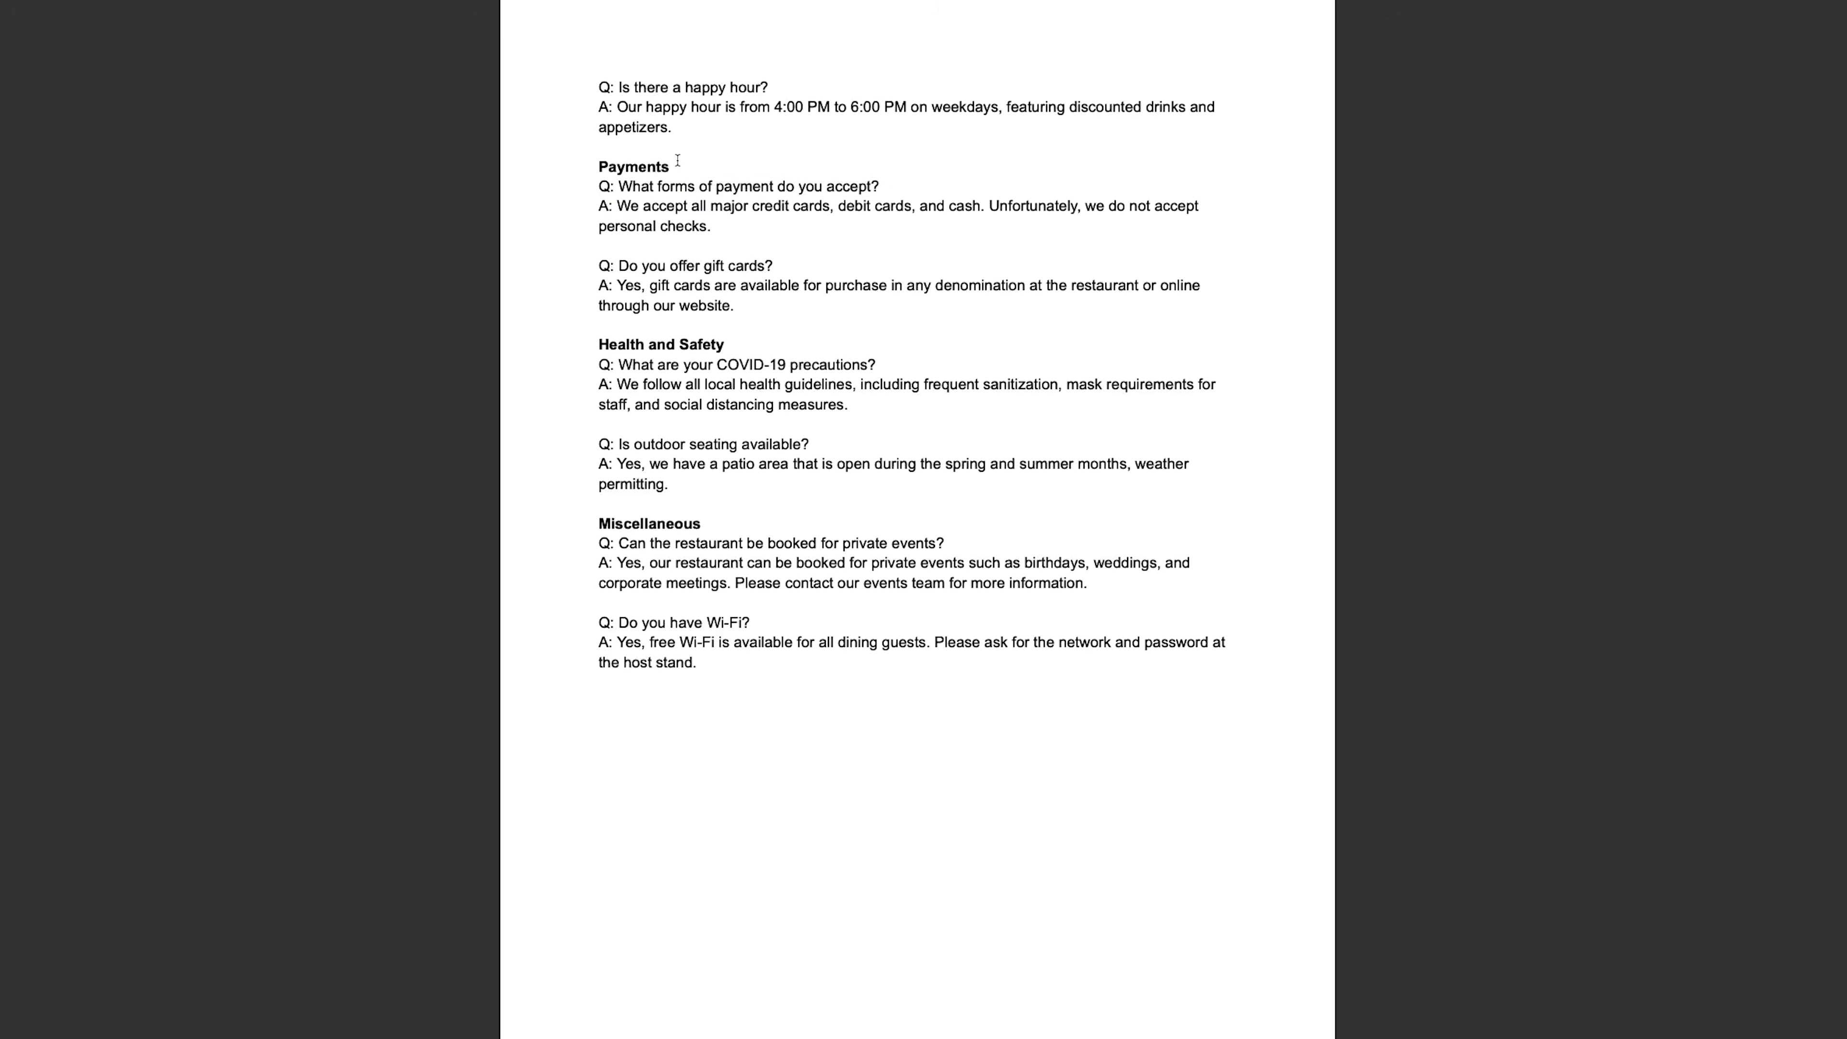
{"action": "scroll", "coordinate": [684, 199], "scroll_direction": "up", "scroll_amount": 5}
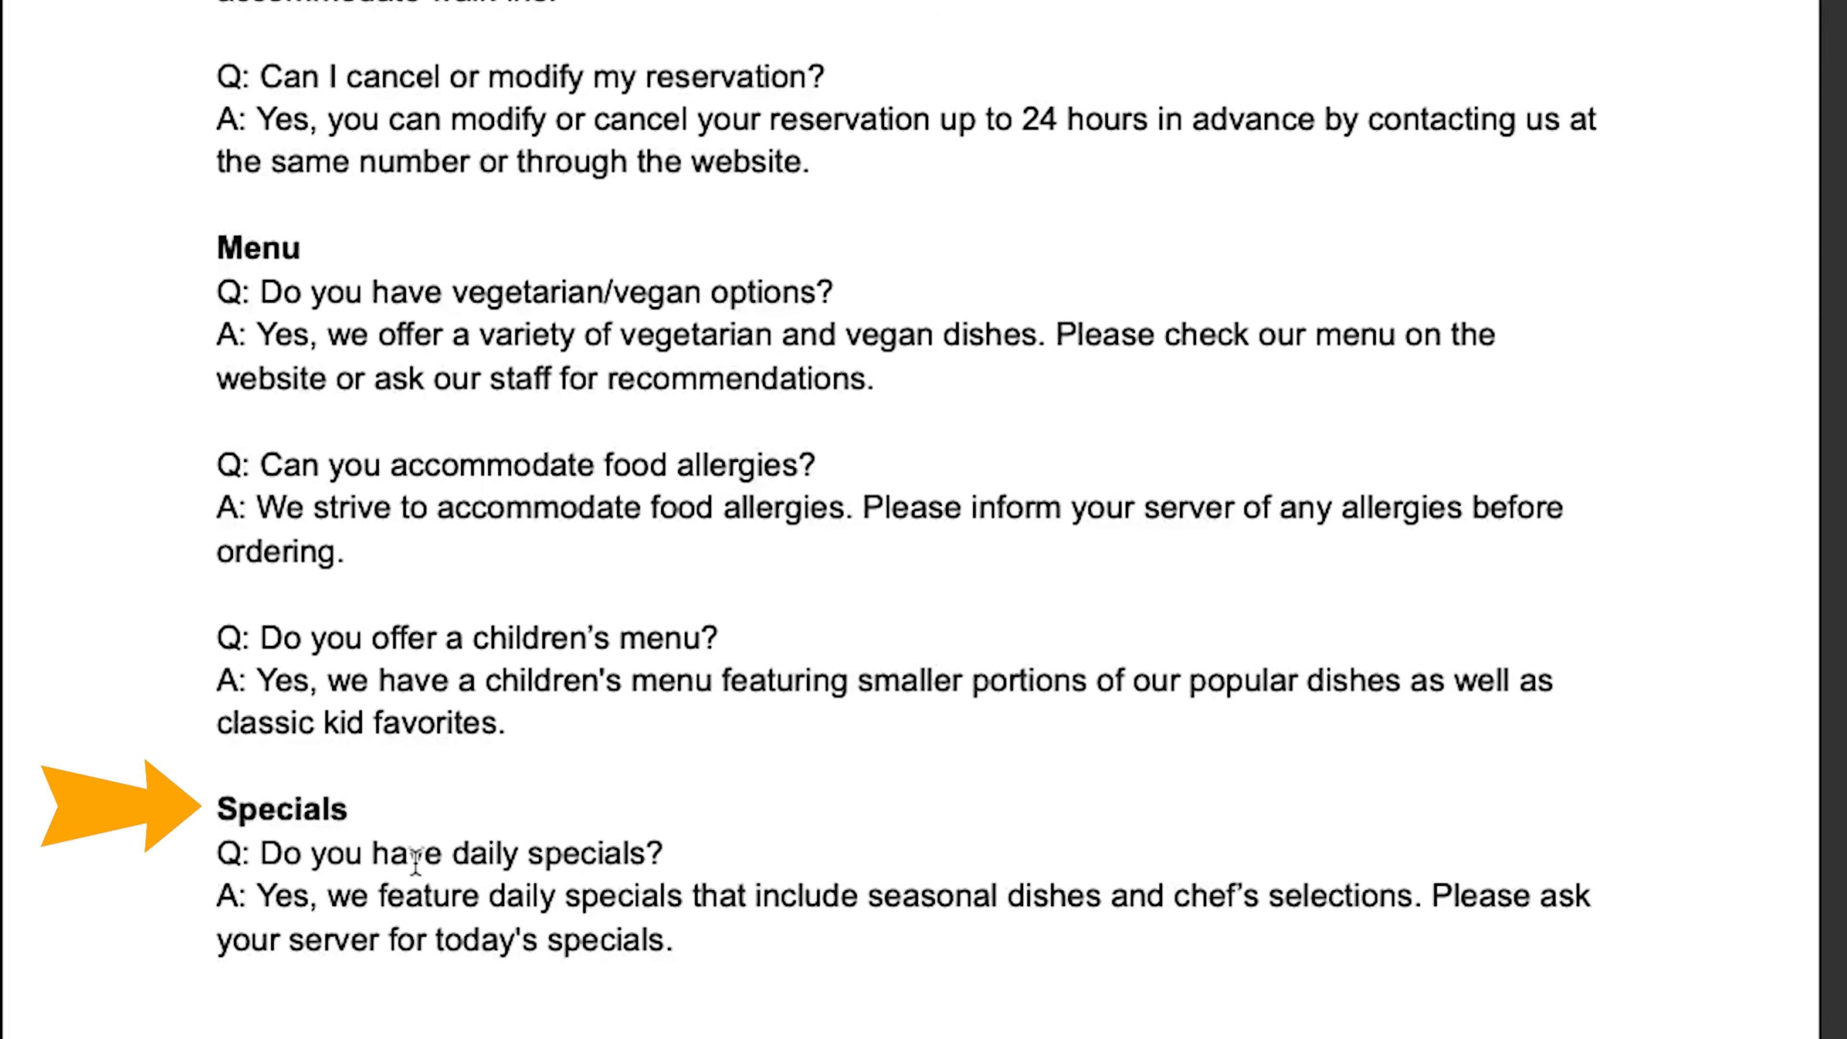
{"action": "left_click_drag", "start_coordinate": [243, 886], "coordinate": [1408, 903]}
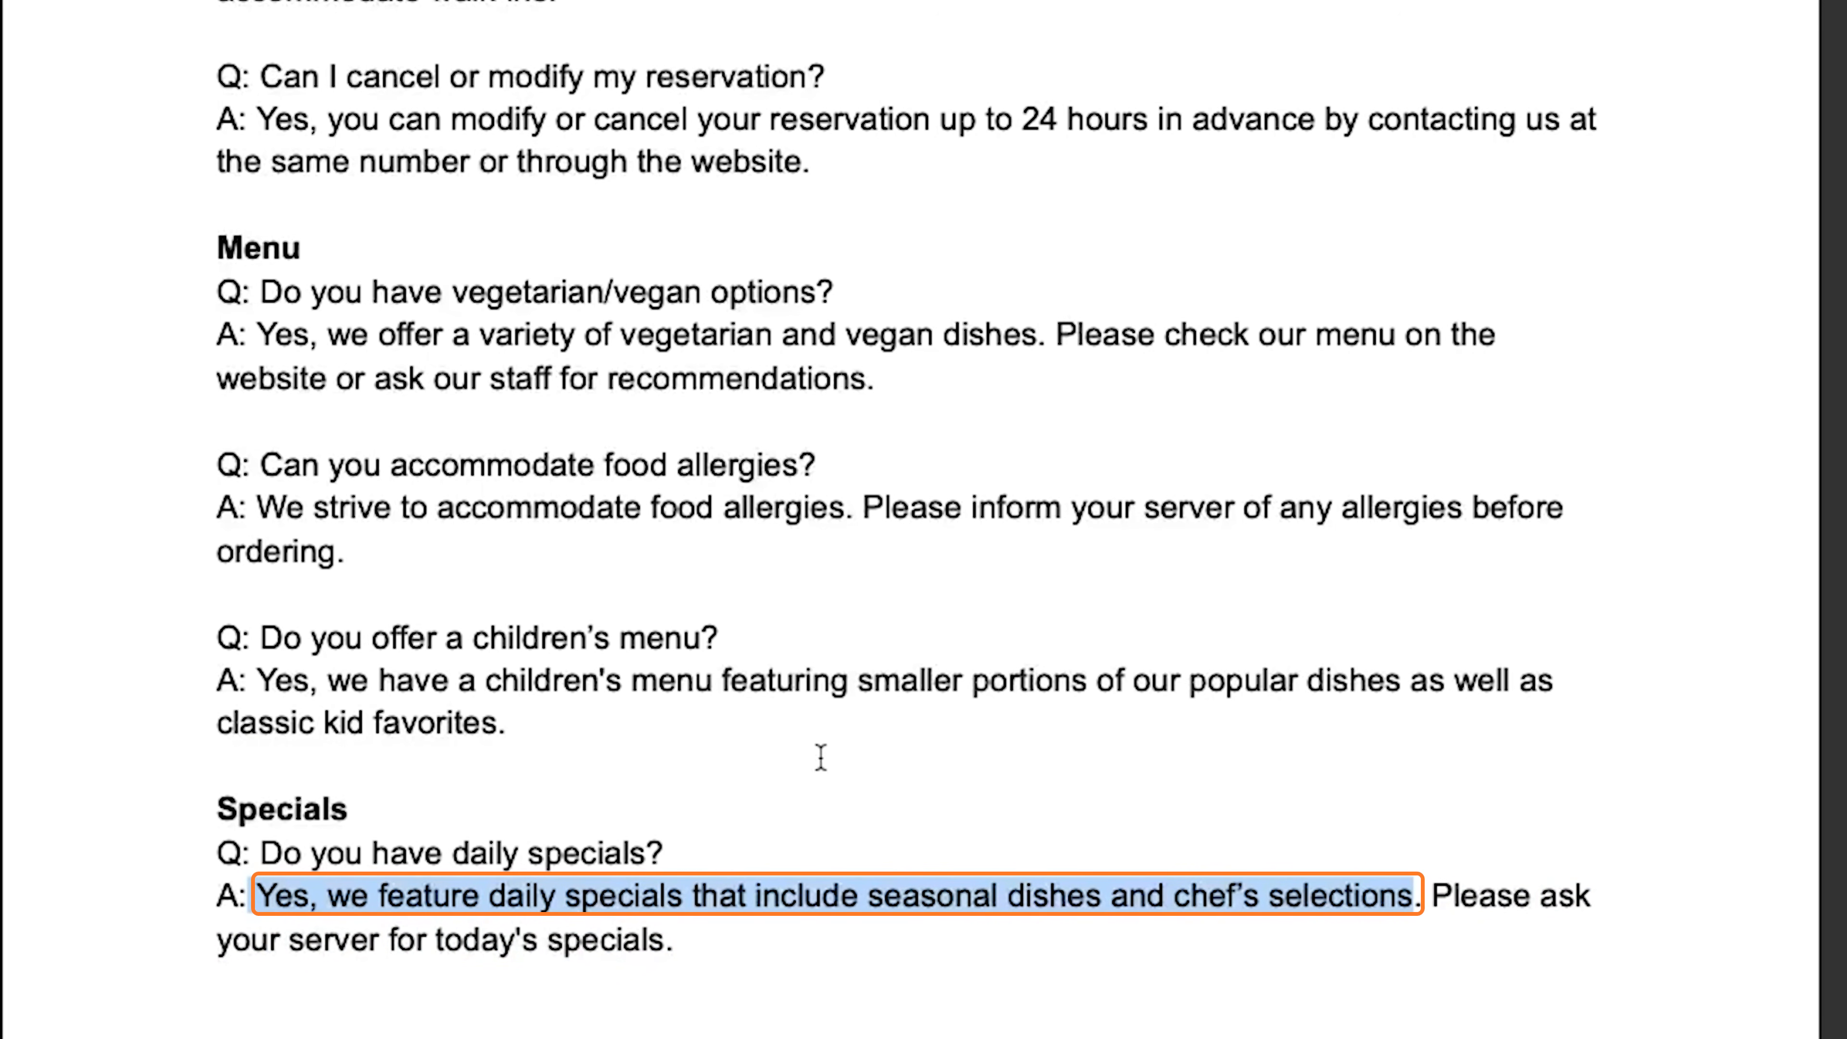
{"action": "left_click_drag", "start_coordinate": [255, 684], "coordinate": [528, 720]}
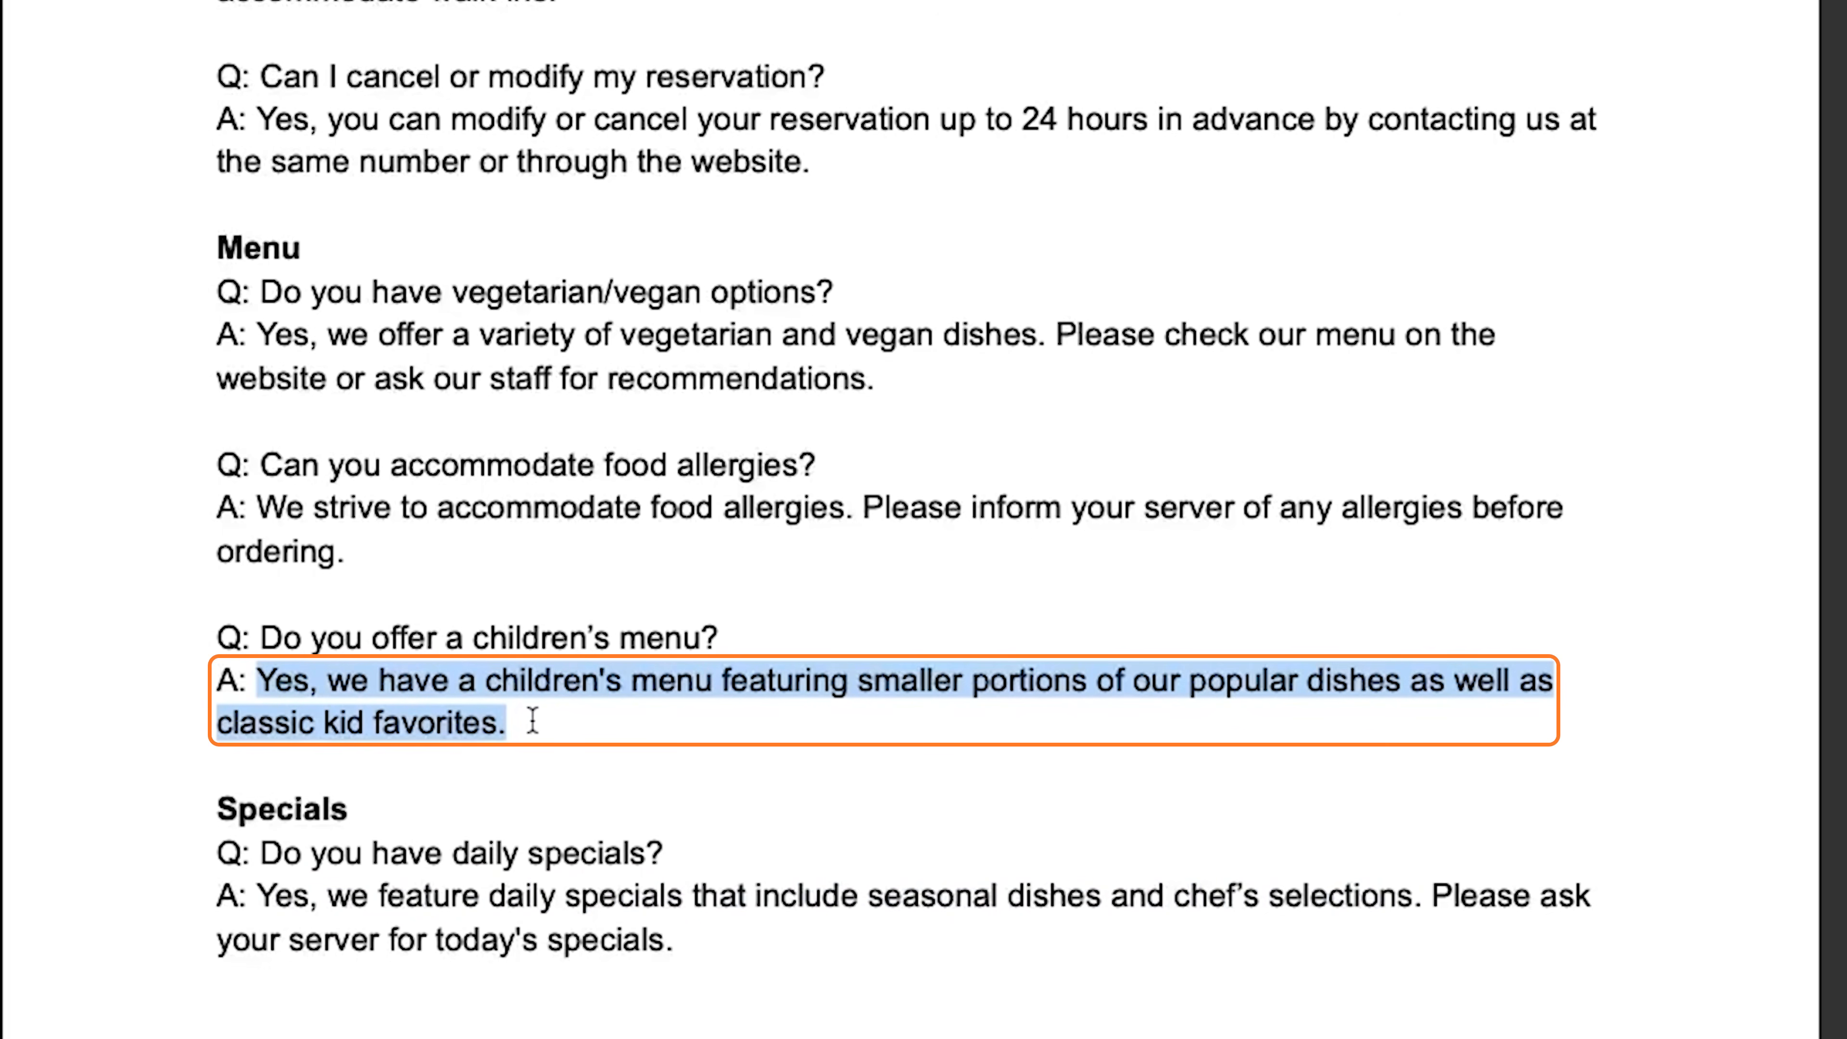
{"action": "left_click_drag", "start_coordinate": [258, 509], "coordinate": [445, 553]}
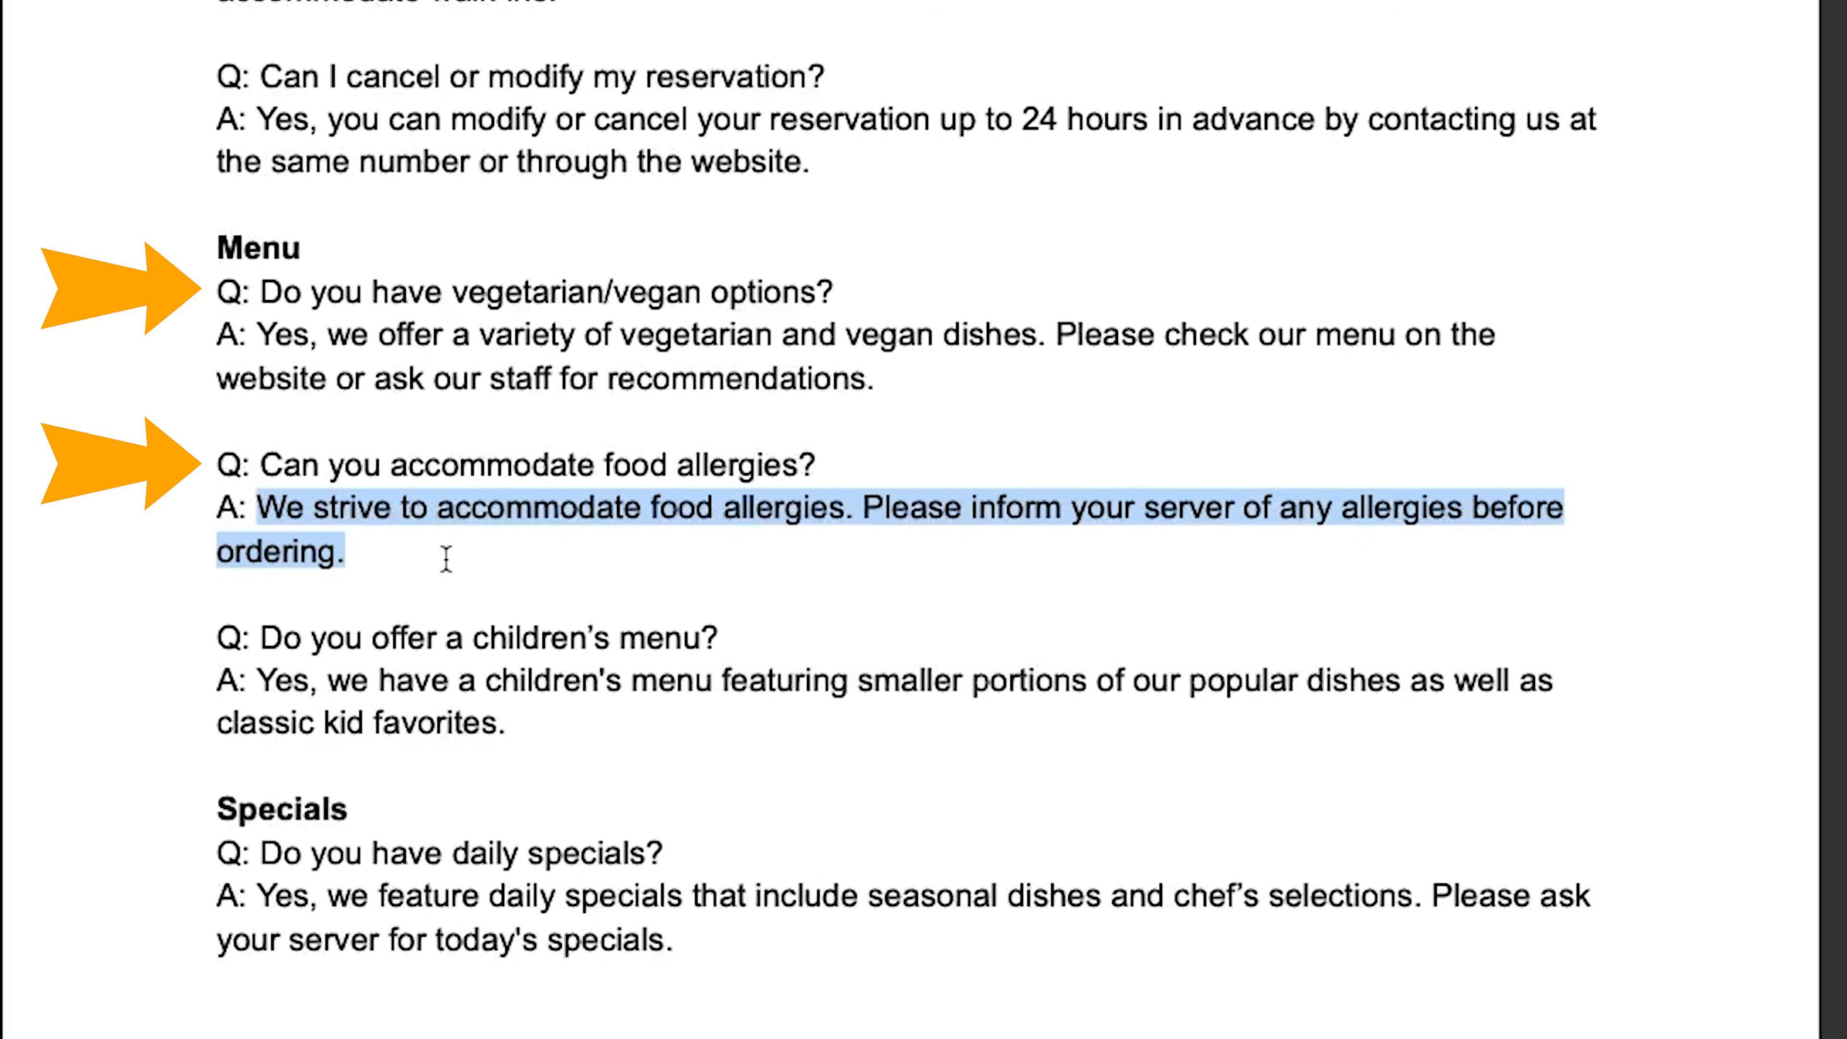
{"action": "left_click_drag", "start_coordinate": [242, 291], "coordinate": [763, 939]}
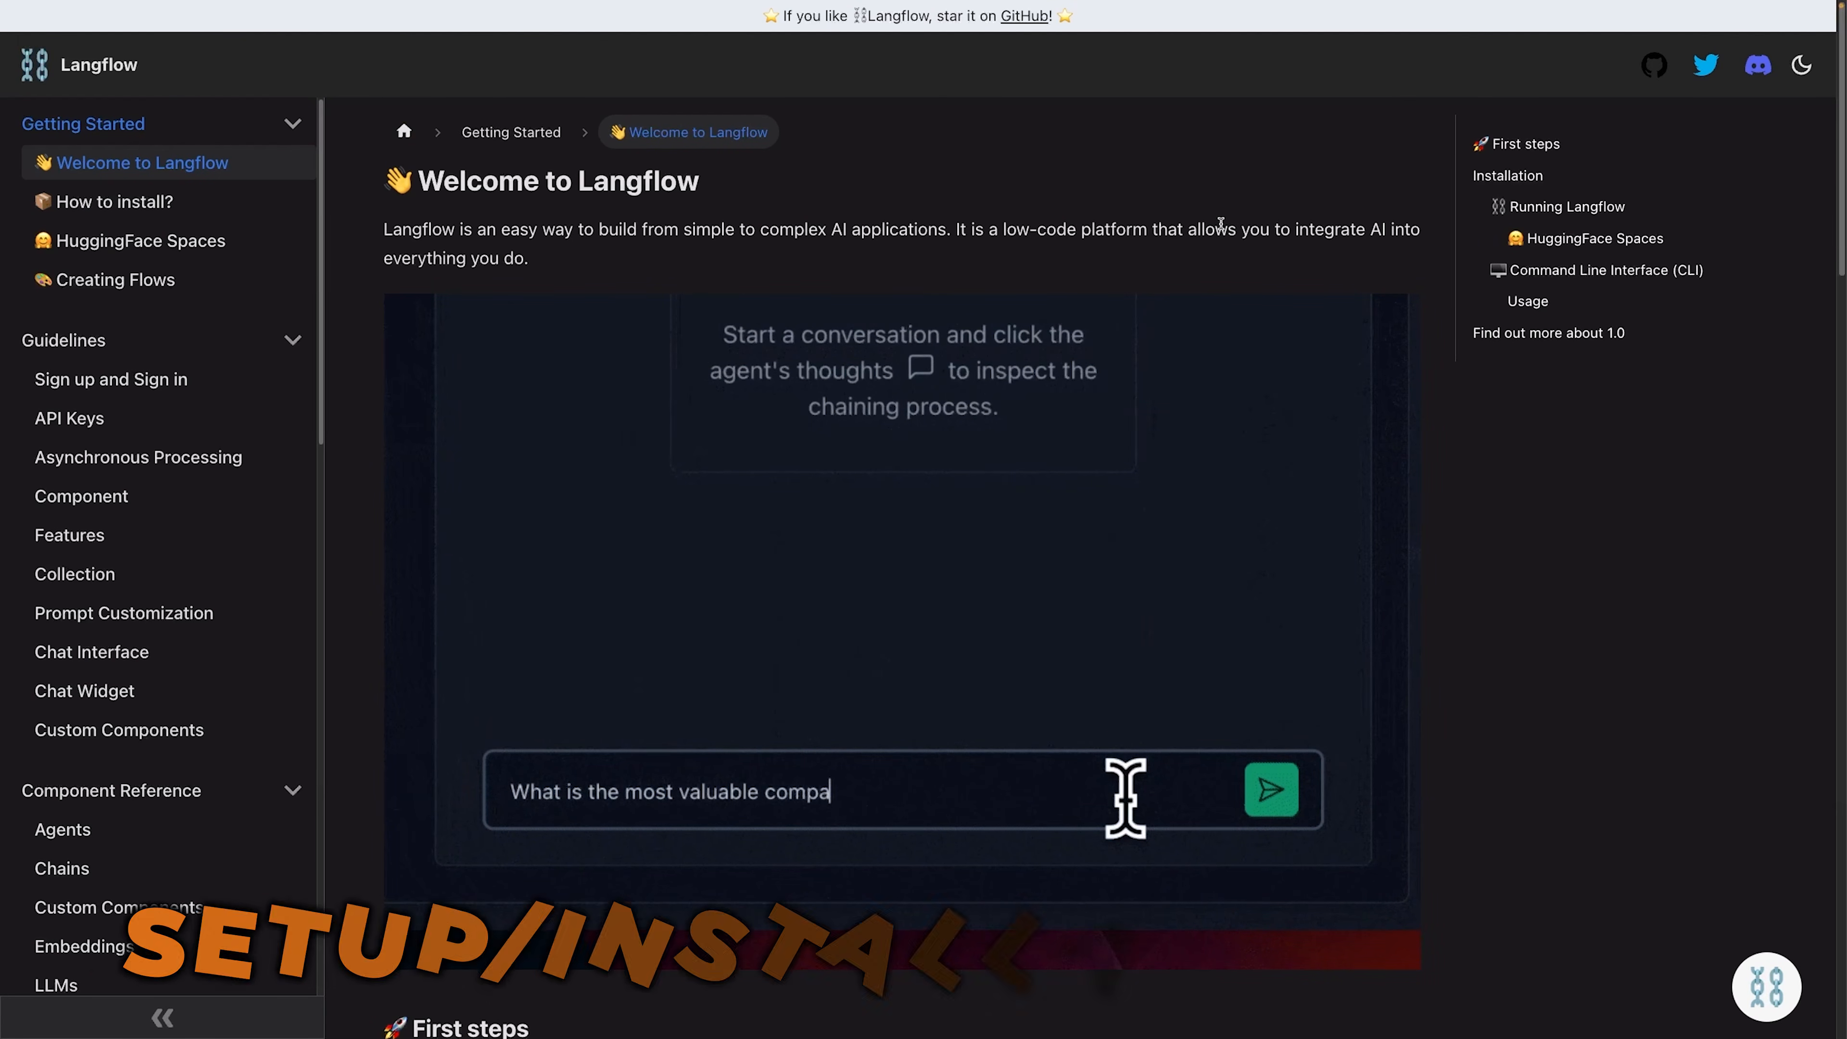
- Look up the required Python version in the Langflow documentation's Installation section and select the pre-release pip install command
{"action": "scroll", "coordinate": [1037, 324], "scroll_direction": "down", "scroll_amount": 10}
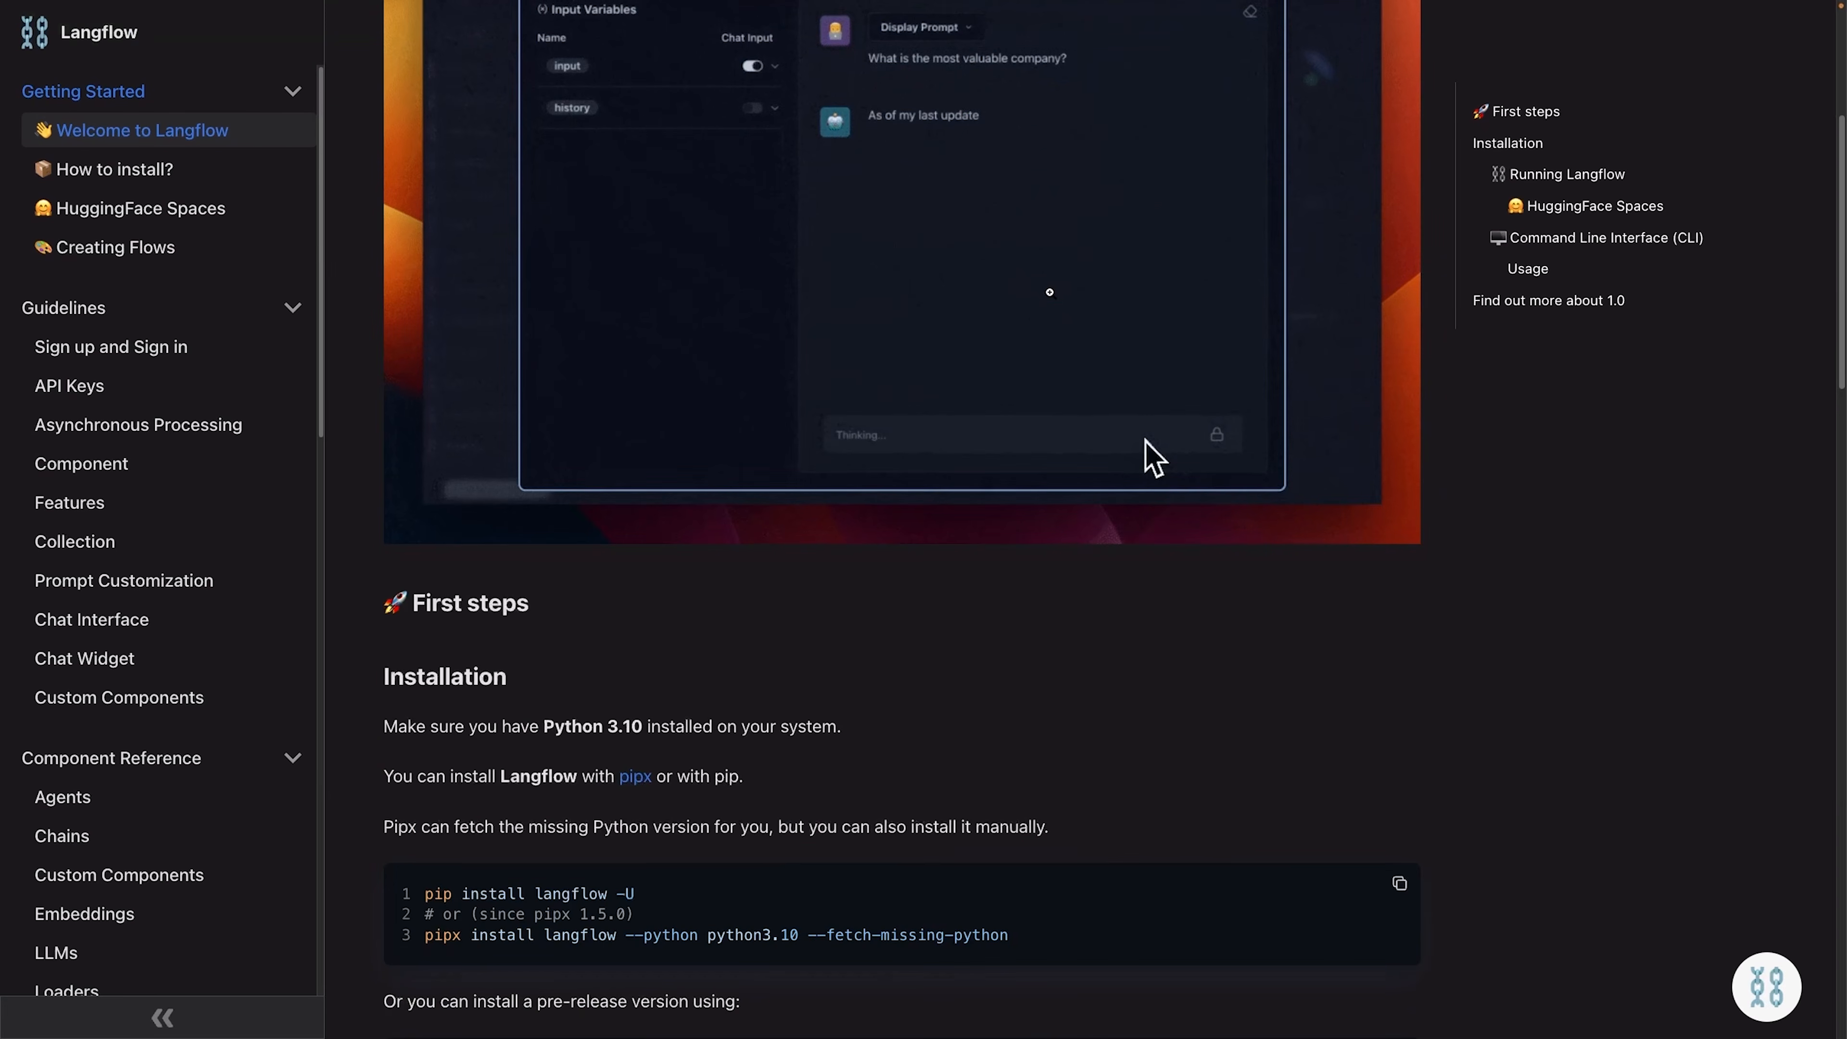
{"action": "scroll", "coordinate": [1037, 324], "scroll_direction": "down", "scroll_amount": 3}
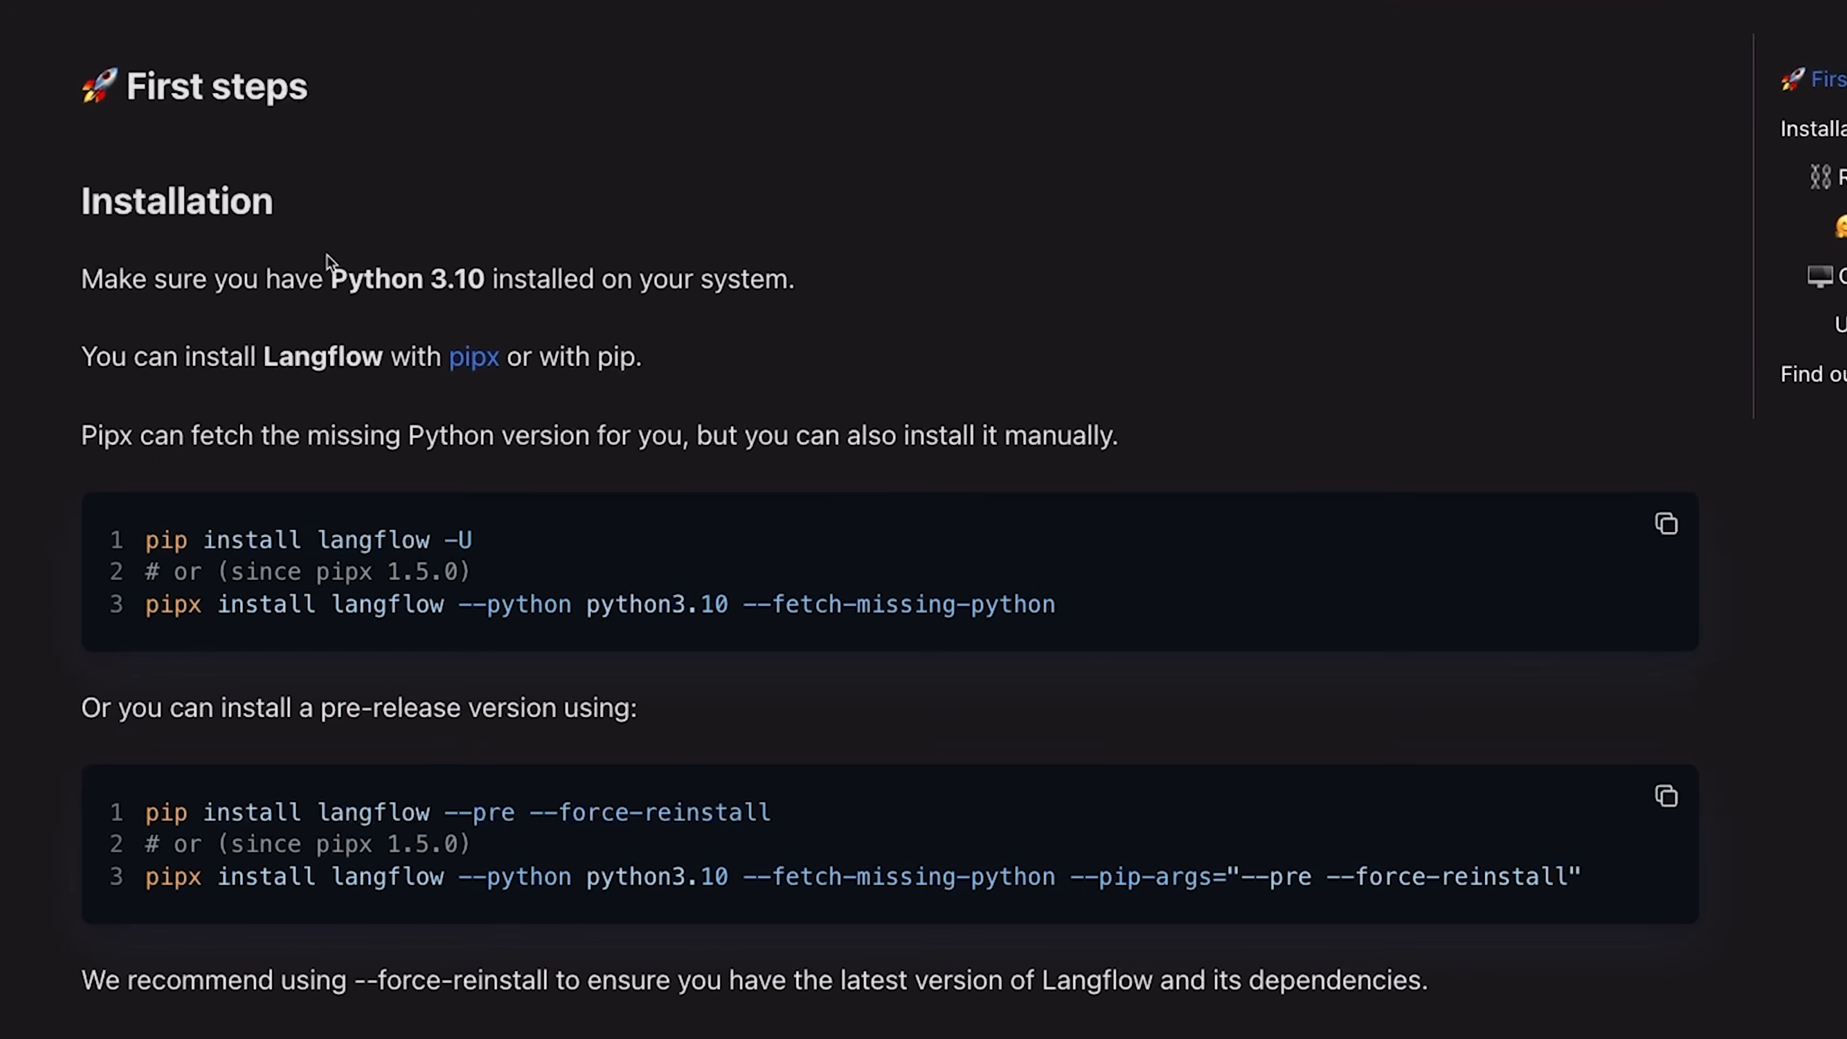
{"action": "left_click_drag", "start_coordinate": [544, 239], "coordinate": [590, 239]}
{"action": "left_click_drag", "start_coordinate": [404, 276], "coordinate": [482, 278]}
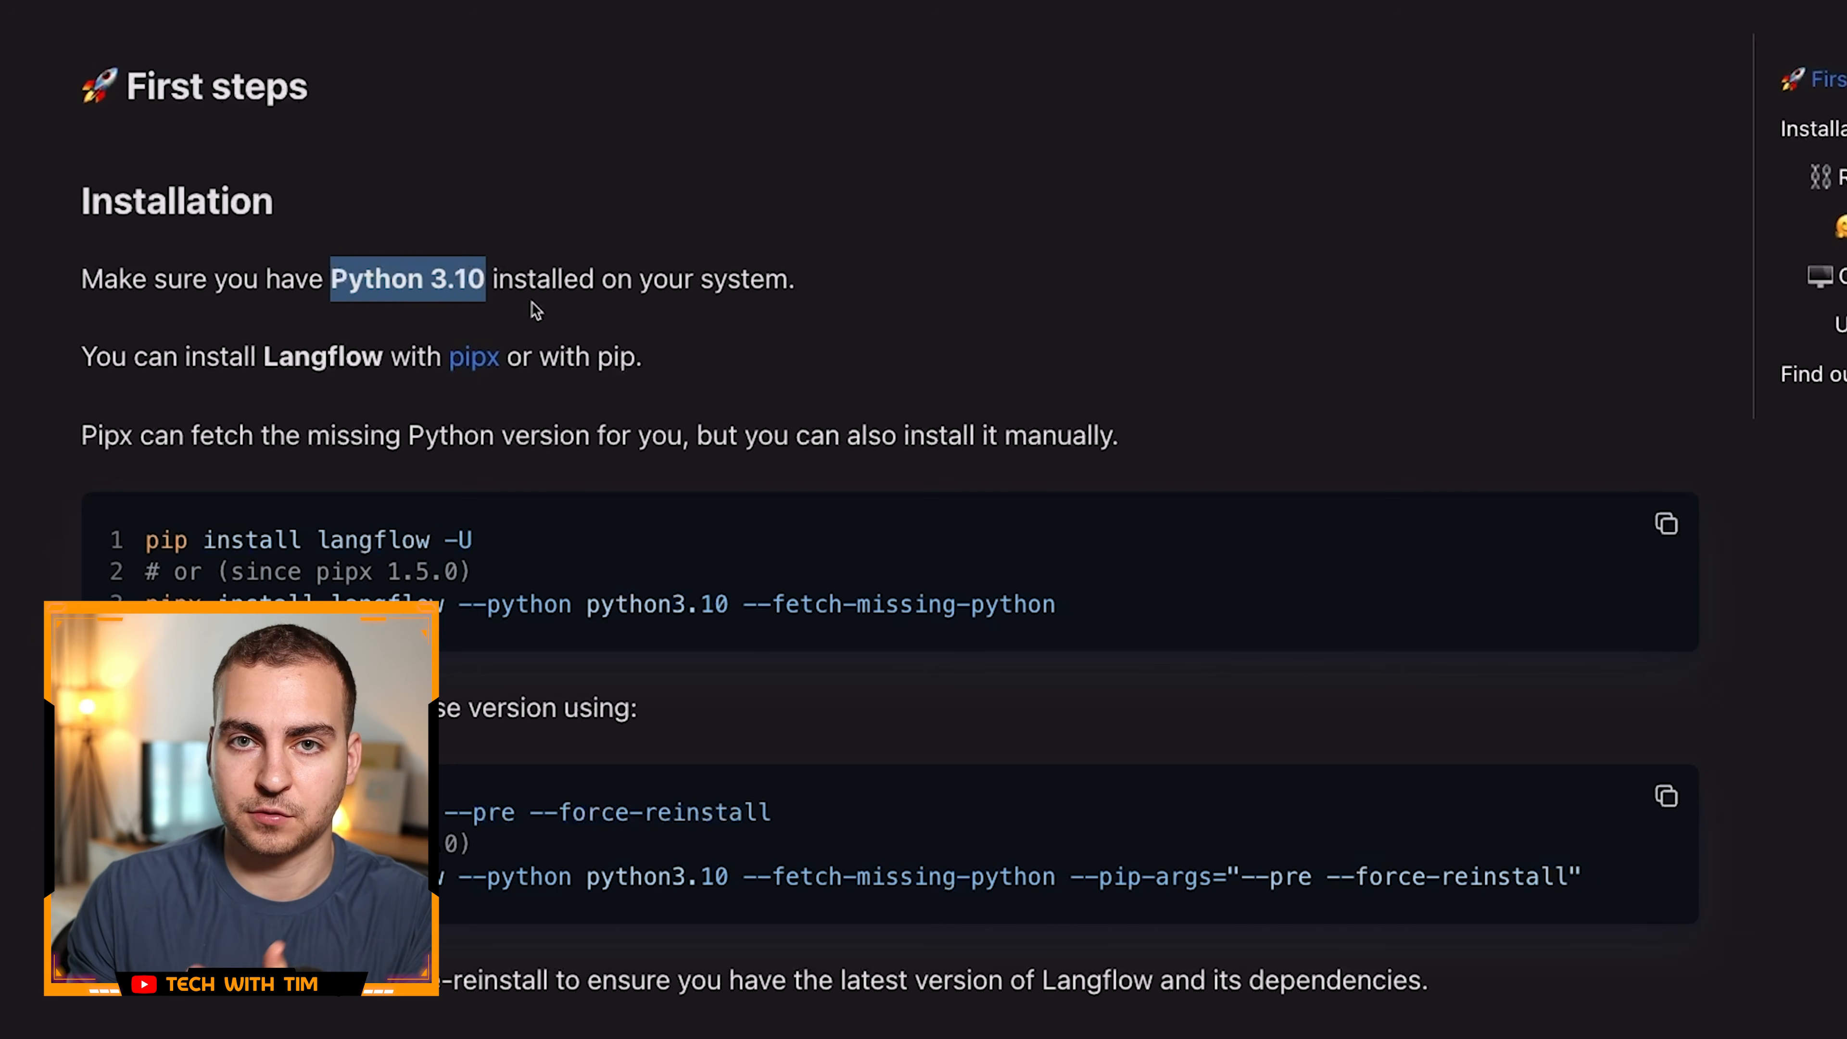
{"action": "scroll", "coordinate": [422, 323], "scroll_direction": "down", "scroll_amount": 2}
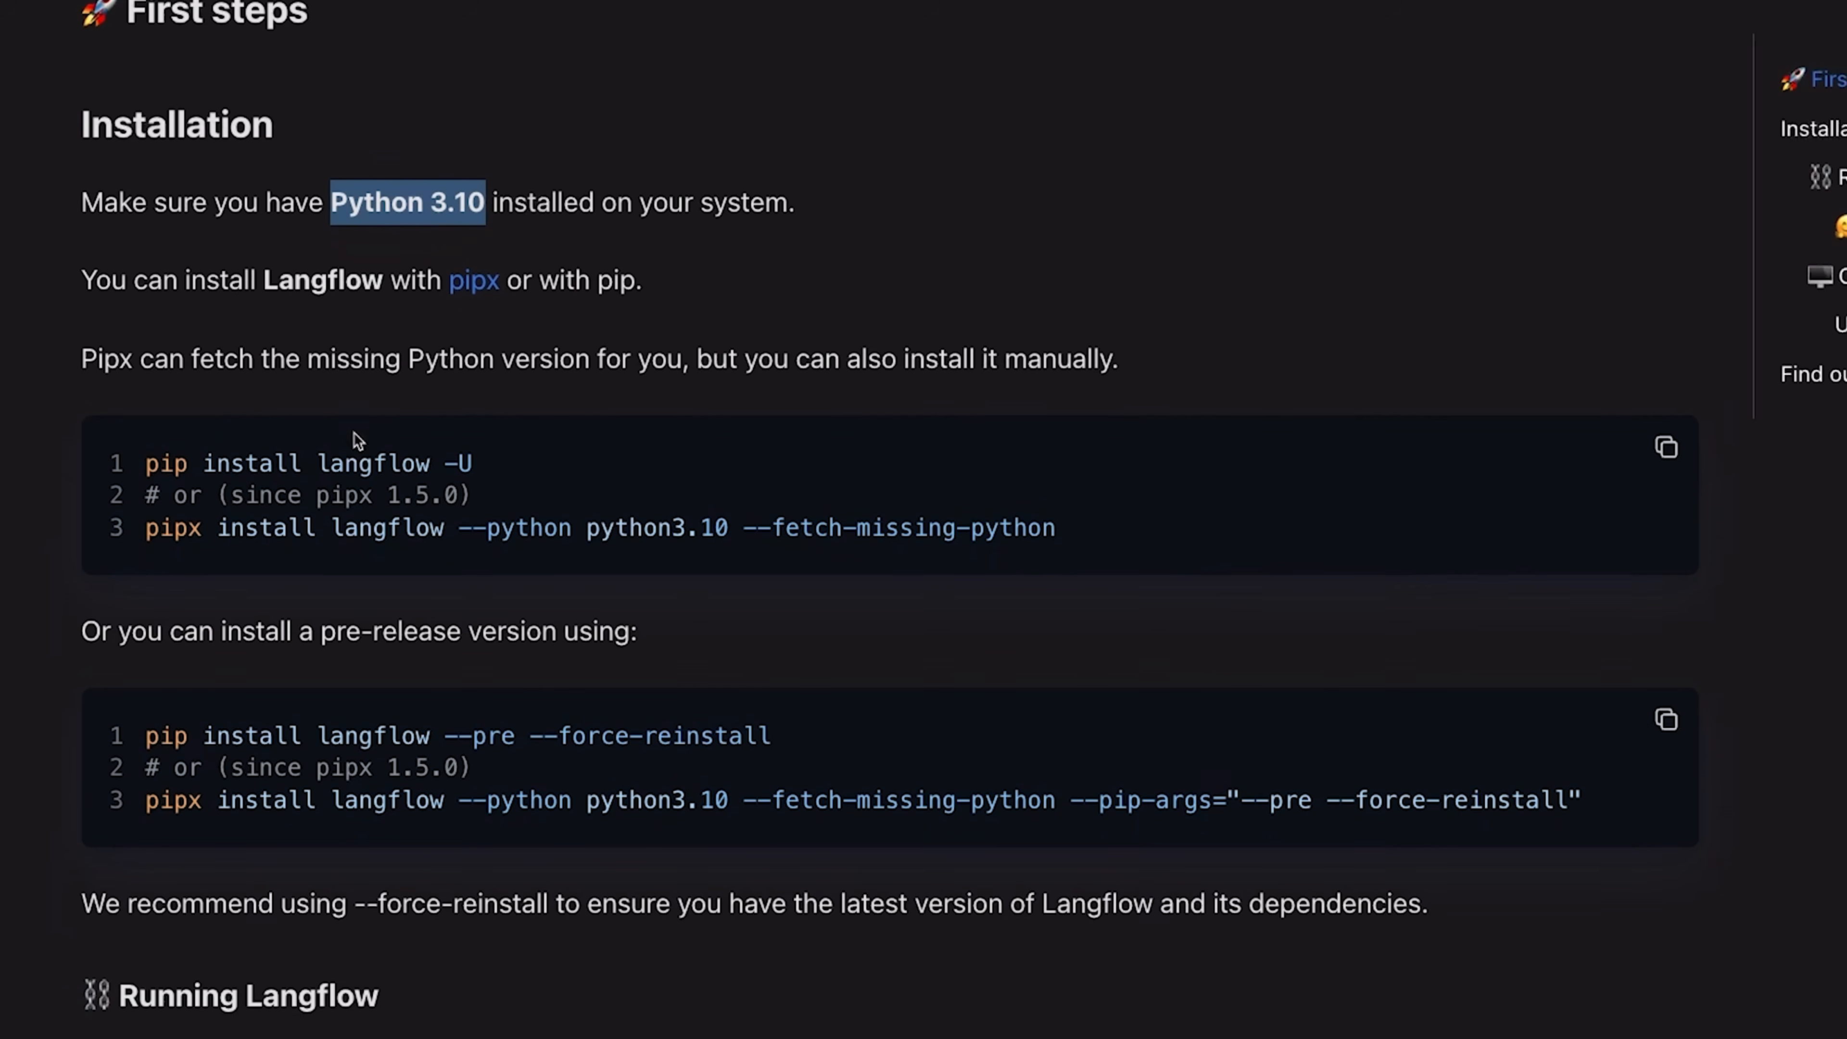
{"action": "scroll", "coordinate": [354, 432], "scroll_direction": "down", "scroll_amount": 5}
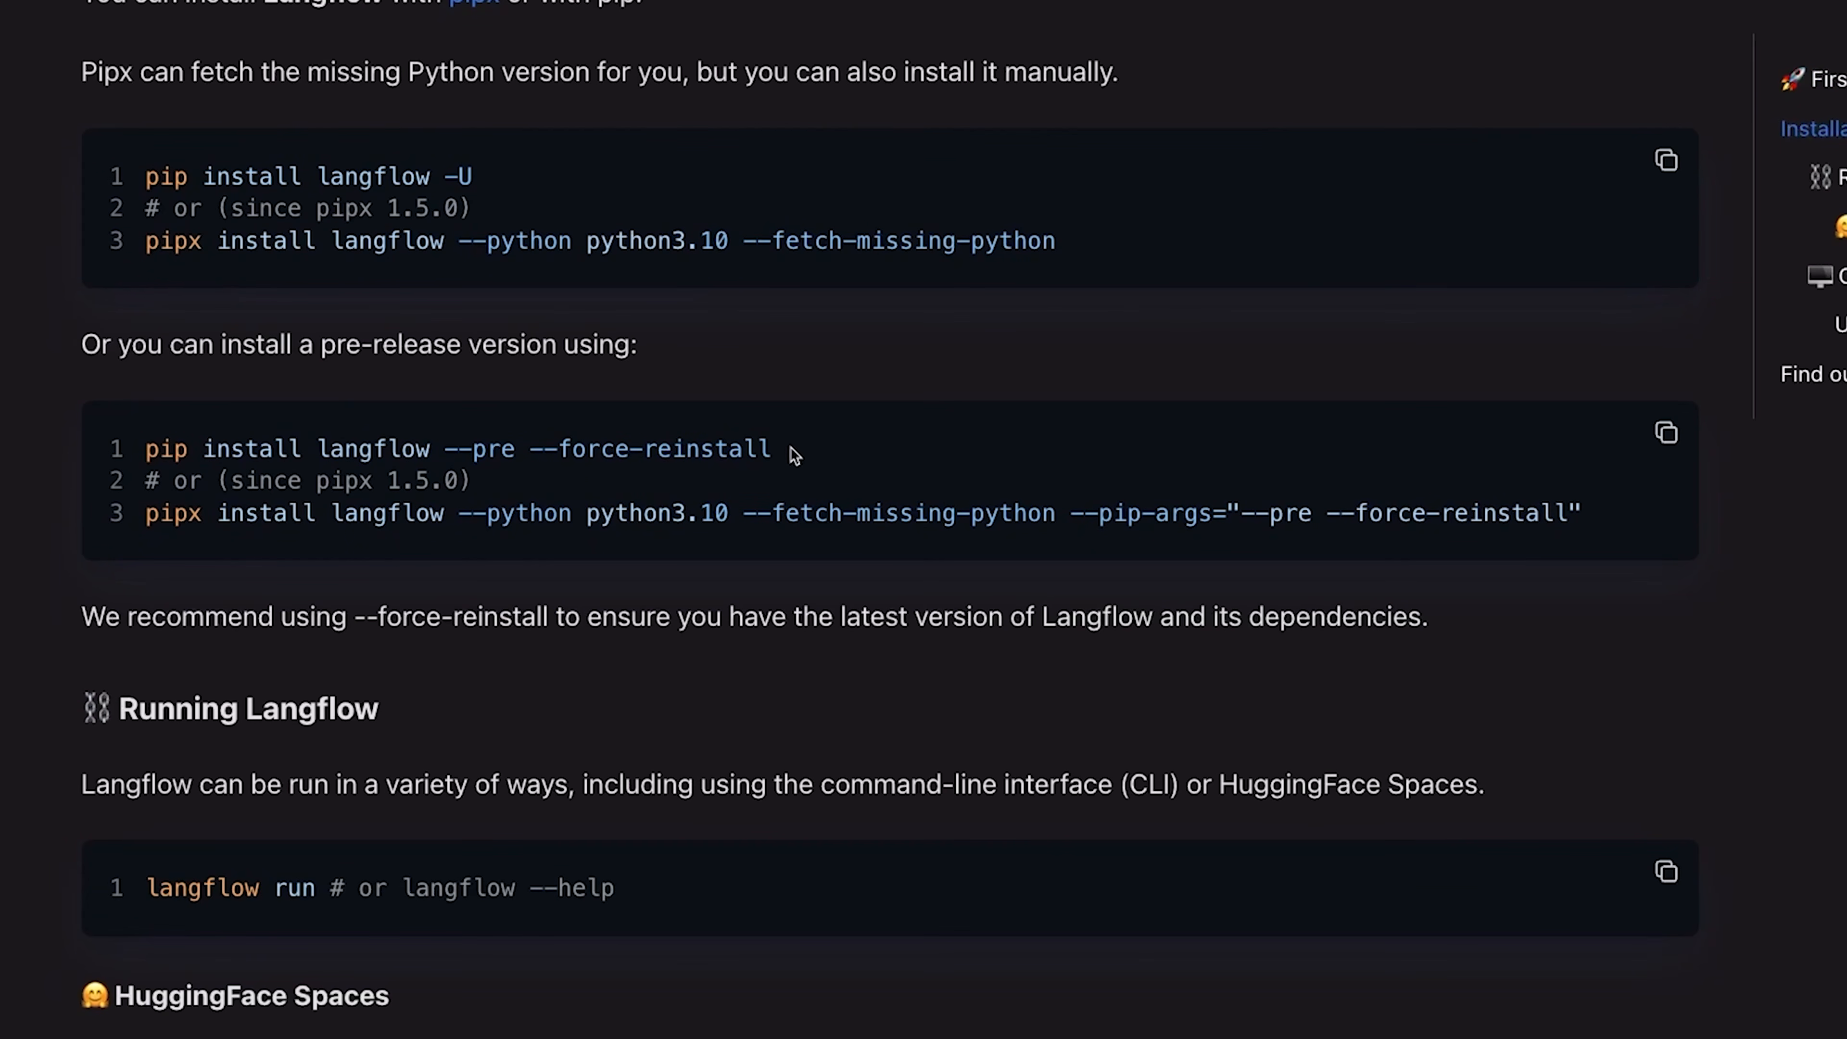
{"action": "left_click_drag", "start_coordinate": [773, 449], "coordinate": [145, 453]}
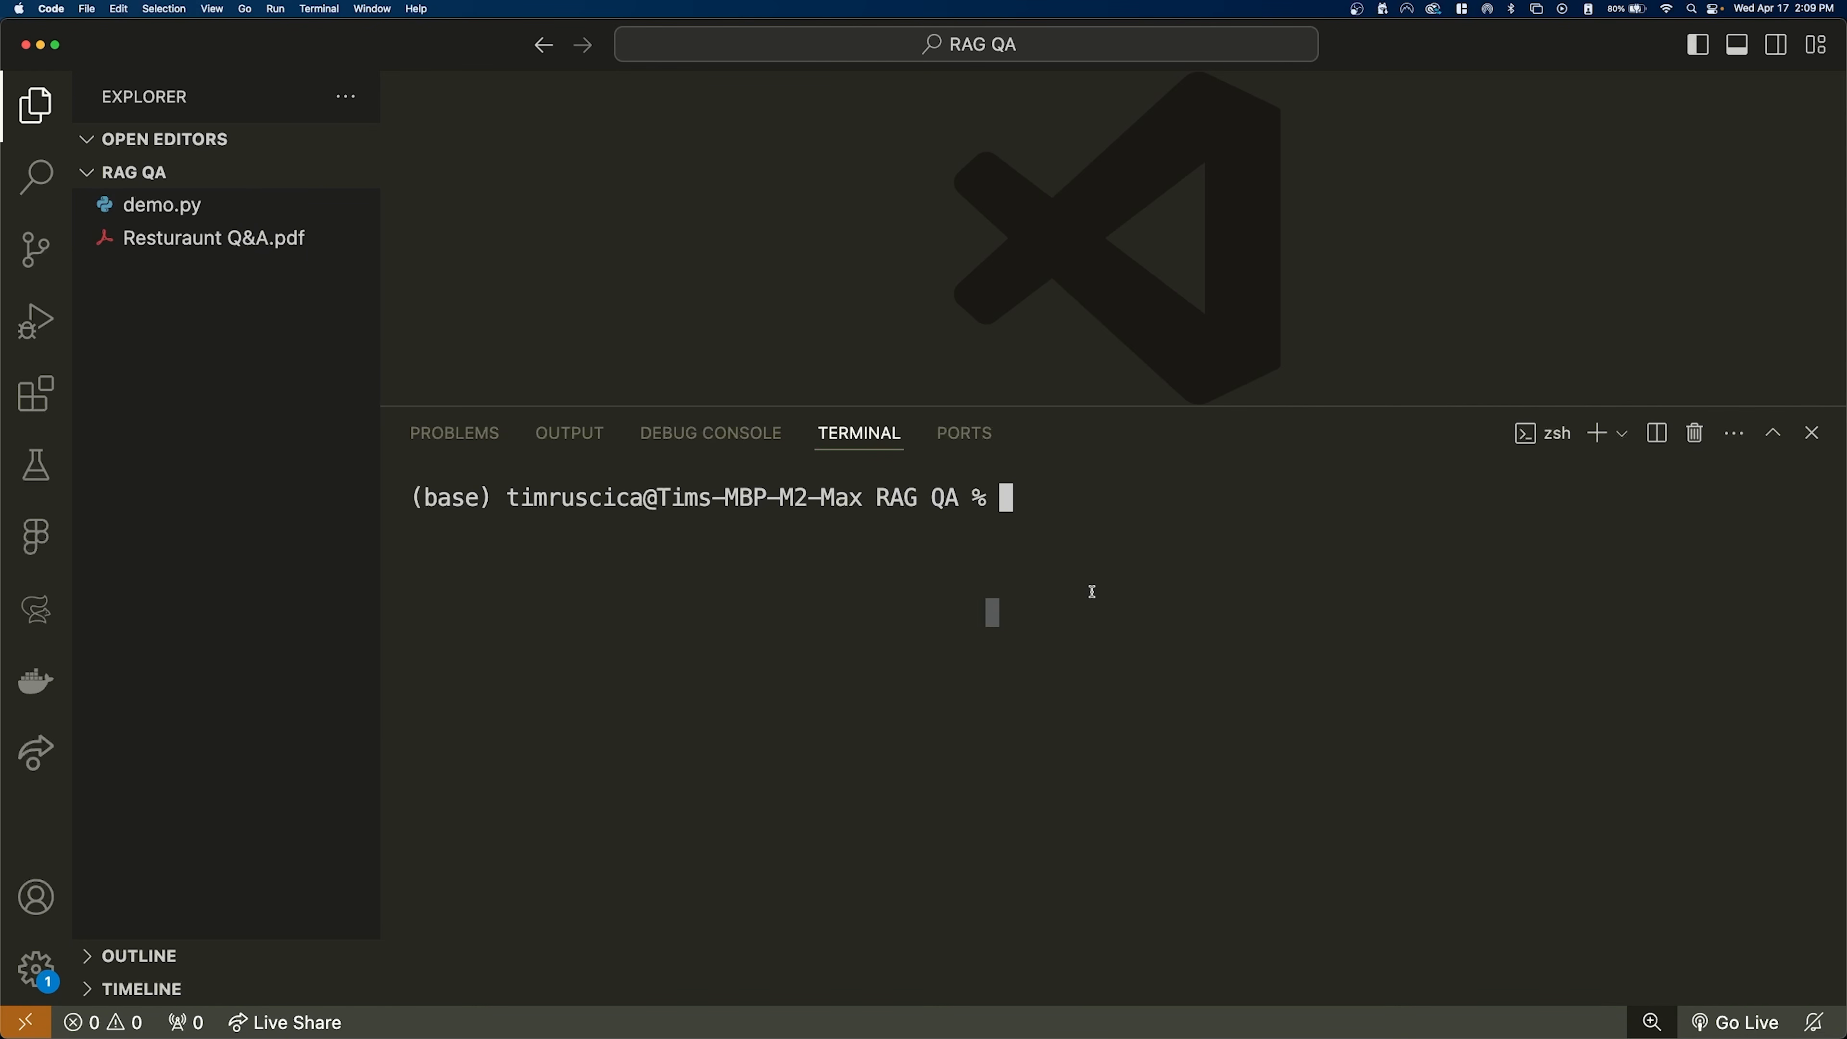
{"action": "type", "text": "pip install langflow --pre --force-reinstall"}
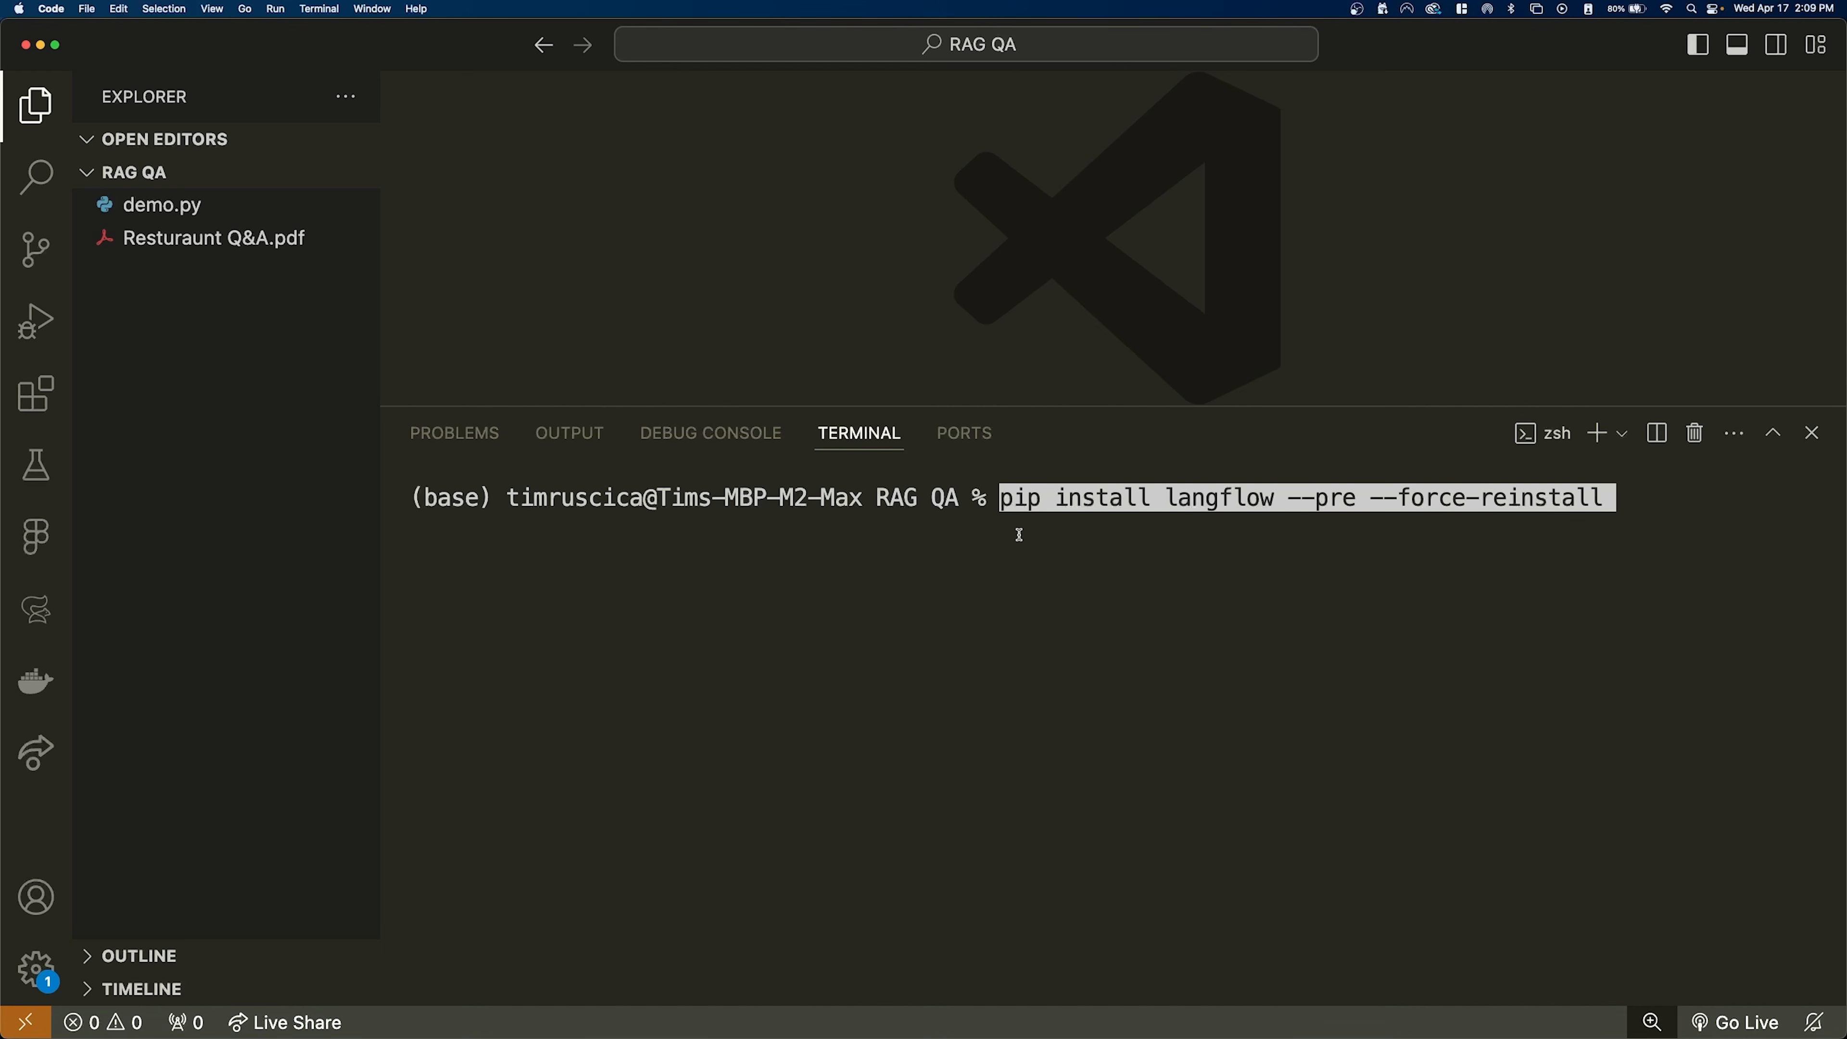
{"action": "key", "text": "Left"}
{"action": "key", "text": "Left"}
{"action": "key", "text": "Left"}
{"action": "key", "text": "Left"}
{"action": "key", "text": "Left"}
{"action": "key", "text": "Left"}
{"action": "key", "text": "Left"}
{"action": "key", "text": "Left"}
{"action": "key", "text": "Left"}
{"action": "key", "text": "Left"}
{"action": "key", "text": "Left"}
{"action": "key", "text": "Left"}
{"action": "key", "text": "Left"}
{"action": "key", "text": "Left"}
{"action": "key", "text": "Left"}
{"action": "key", "text": "Left"}
{"action": "key", "text": "Left"}
{"action": "key", "text": "Left"}
{"action": "key", "text": "Left"}
{"action": "key", "text": "Left"}
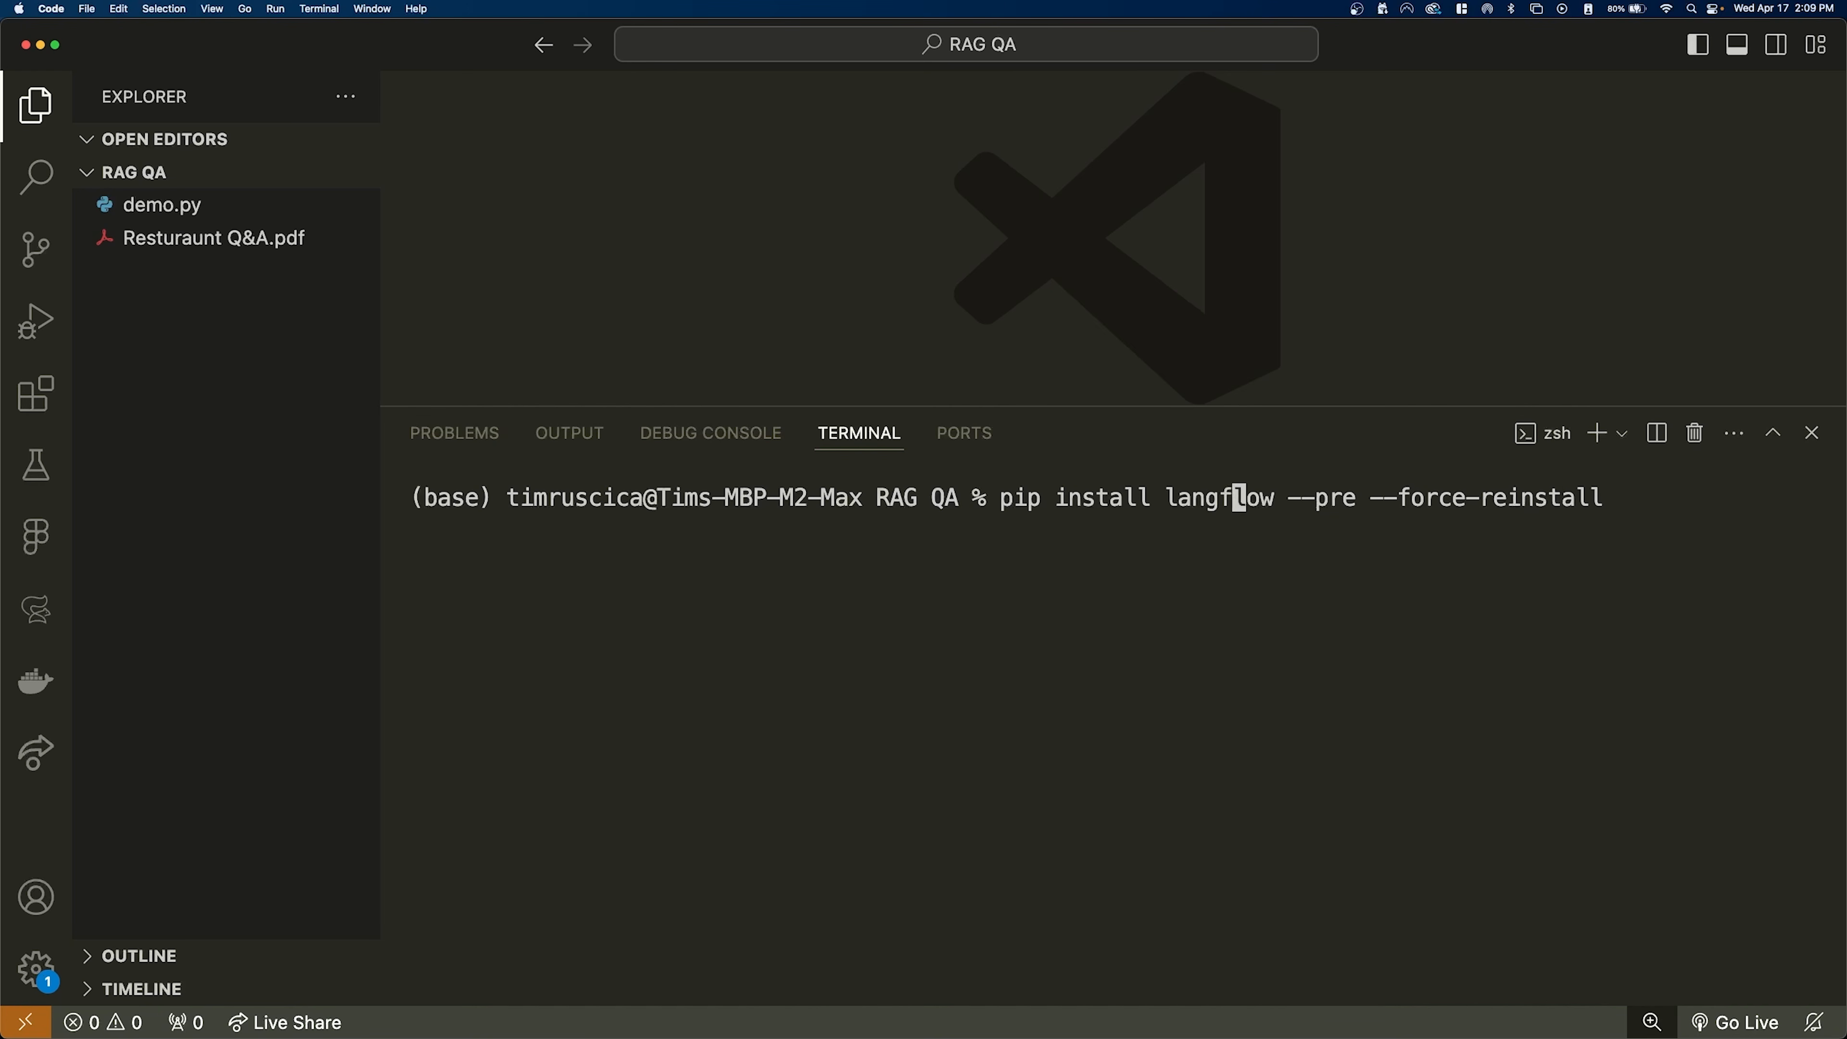
{"action": "key", "text": "Left"}
{"action": "key", "text": "Left"}
{"action": "type", "text": "3"}
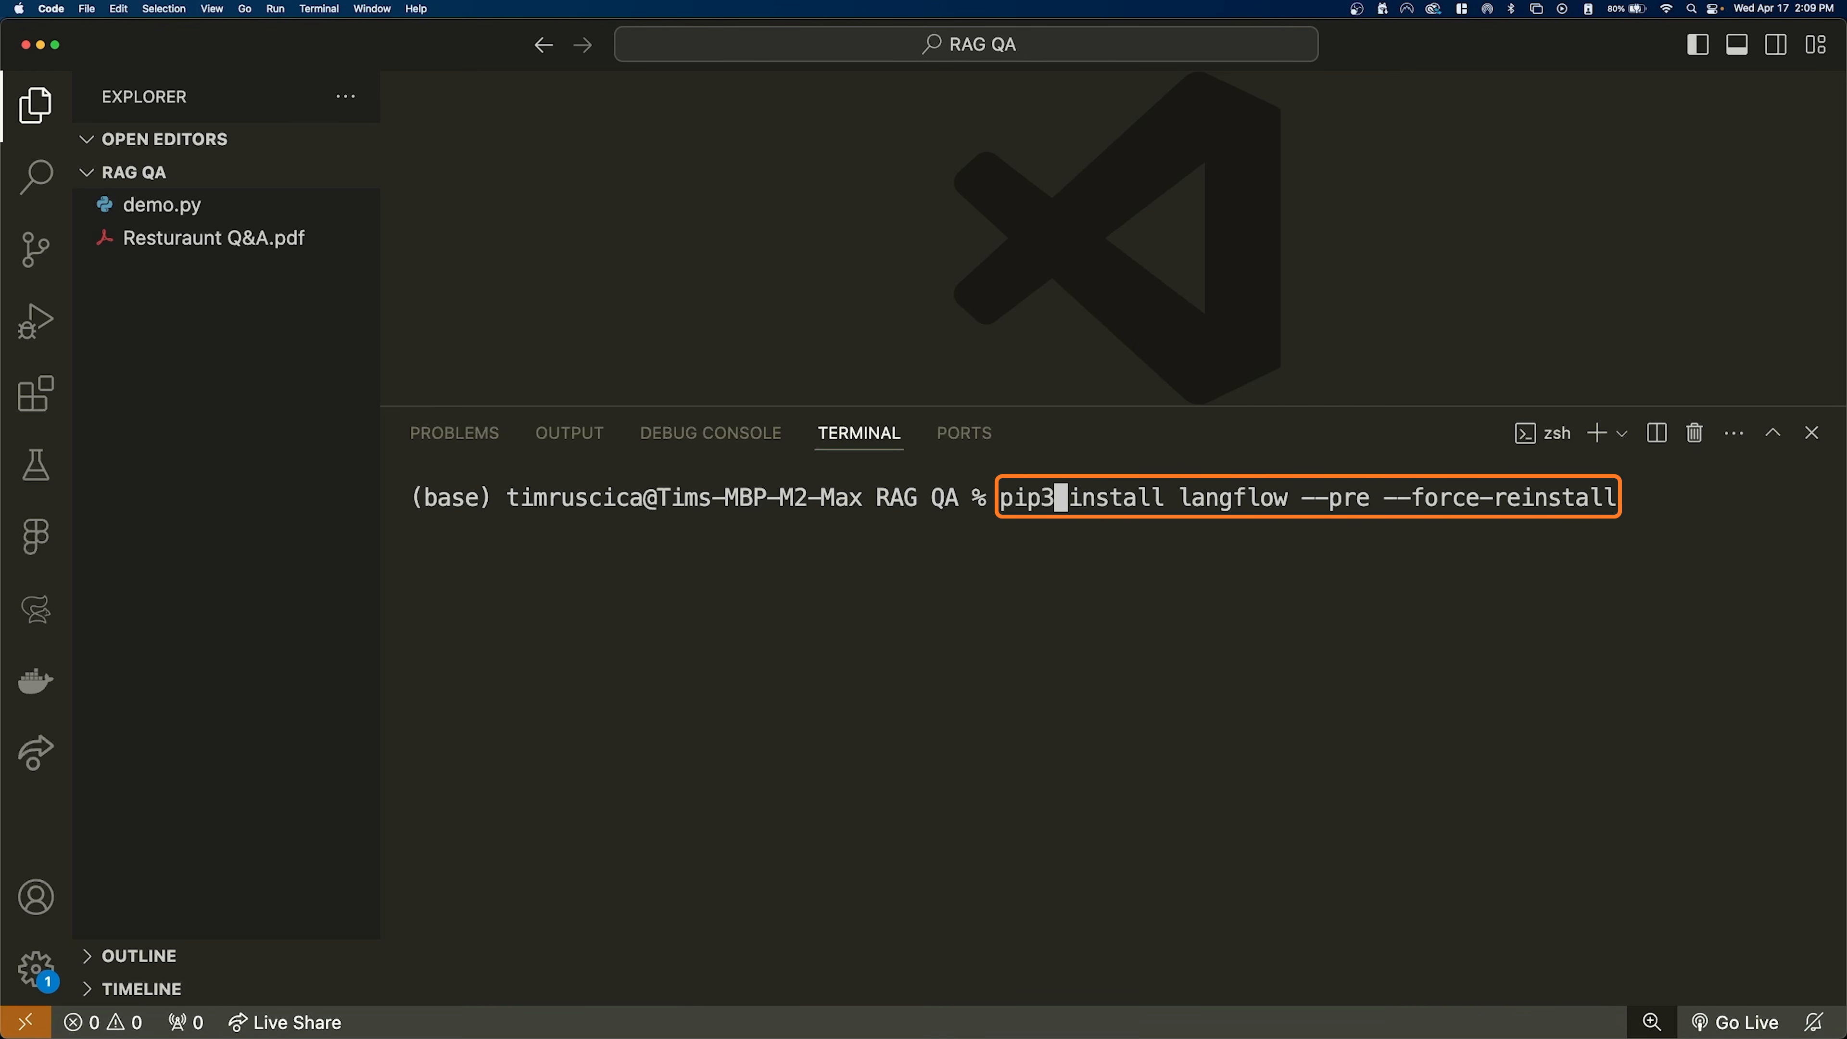
{"action": "key", "text": "BackSpace"}
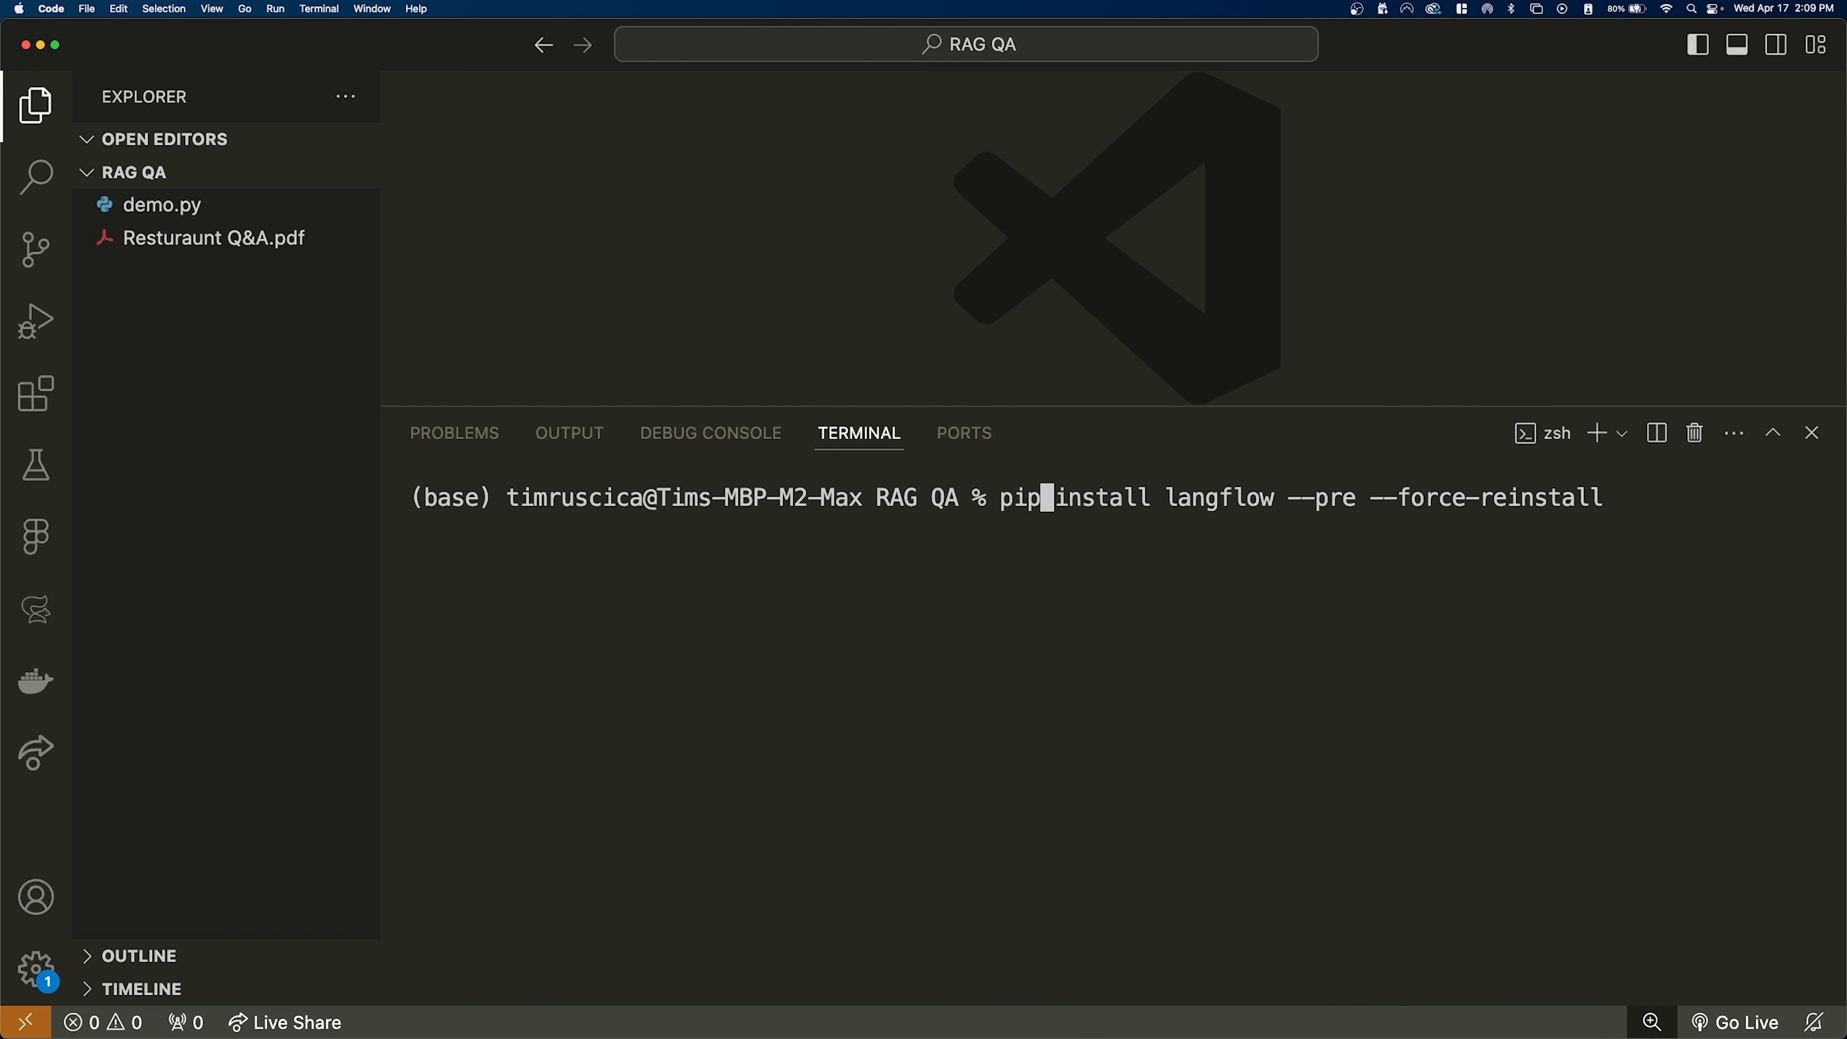
{"action": "key", "text": "Right"}
{"action": "key", "text": "Right"}
{"action": "key", "text": "Right"}
{"action": "key", "text": "Right"}
{"action": "key", "text": "Right"}
{"action": "key", "text": "Right"}
{"action": "key", "text": "Right"}
{"action": "key", "text": "Right"}
{"action": "key", "text": "Right"}
{"action": "key", "text": "Right"}
{"action": "key", "text": "Right"}
{"action": "key", "text": "Right"}
{"action": "key", "text": "Right"}
{"action": "key", "text": "Right"}
{"action": "key", "text": "Right"}
{"action": "key", "text": "Right"}
{"action": "key", "text": "Right"}
{"action": "key", "text": "Right"}
{"action": "key", "text": "Right"}
{"action": "key", "text": "Right"}
{"action": "key", "text": "BackSpace"}
{"action": "key", "text": "BackSpace"}
{"action": "key", "text": "BackSpace"}
{"action": "key", "text": "BackSpace"}
{"action": "key", "text": "BackSpace"}
{"action": "key", "text": "BackSpace"}
{"action": "key", "text": "BackSpace"}
{"action": "key", "text": "BackSpace"}
{"action": "key", "text": "BackSpace"}
{"action": "key", "text": "BackSpace"}
{"action": "key", "text": "BackSpace"}
{"action": "key", "text": "BackSpace"}
{"action": "key", "text": "BackSpace"}
{"action": "key", "text": "BackSpace"}
{"action": "key", "text": "BackSpace"}
{"action": "key", "text": "BackSpace"}
{"action": "key", "text": "BackSpace"}
{"action": "key", "text": "BackSpace"}
{"action": "key", "text": "BackSpace"}
{"action": "key", "text": "BackSpace"}
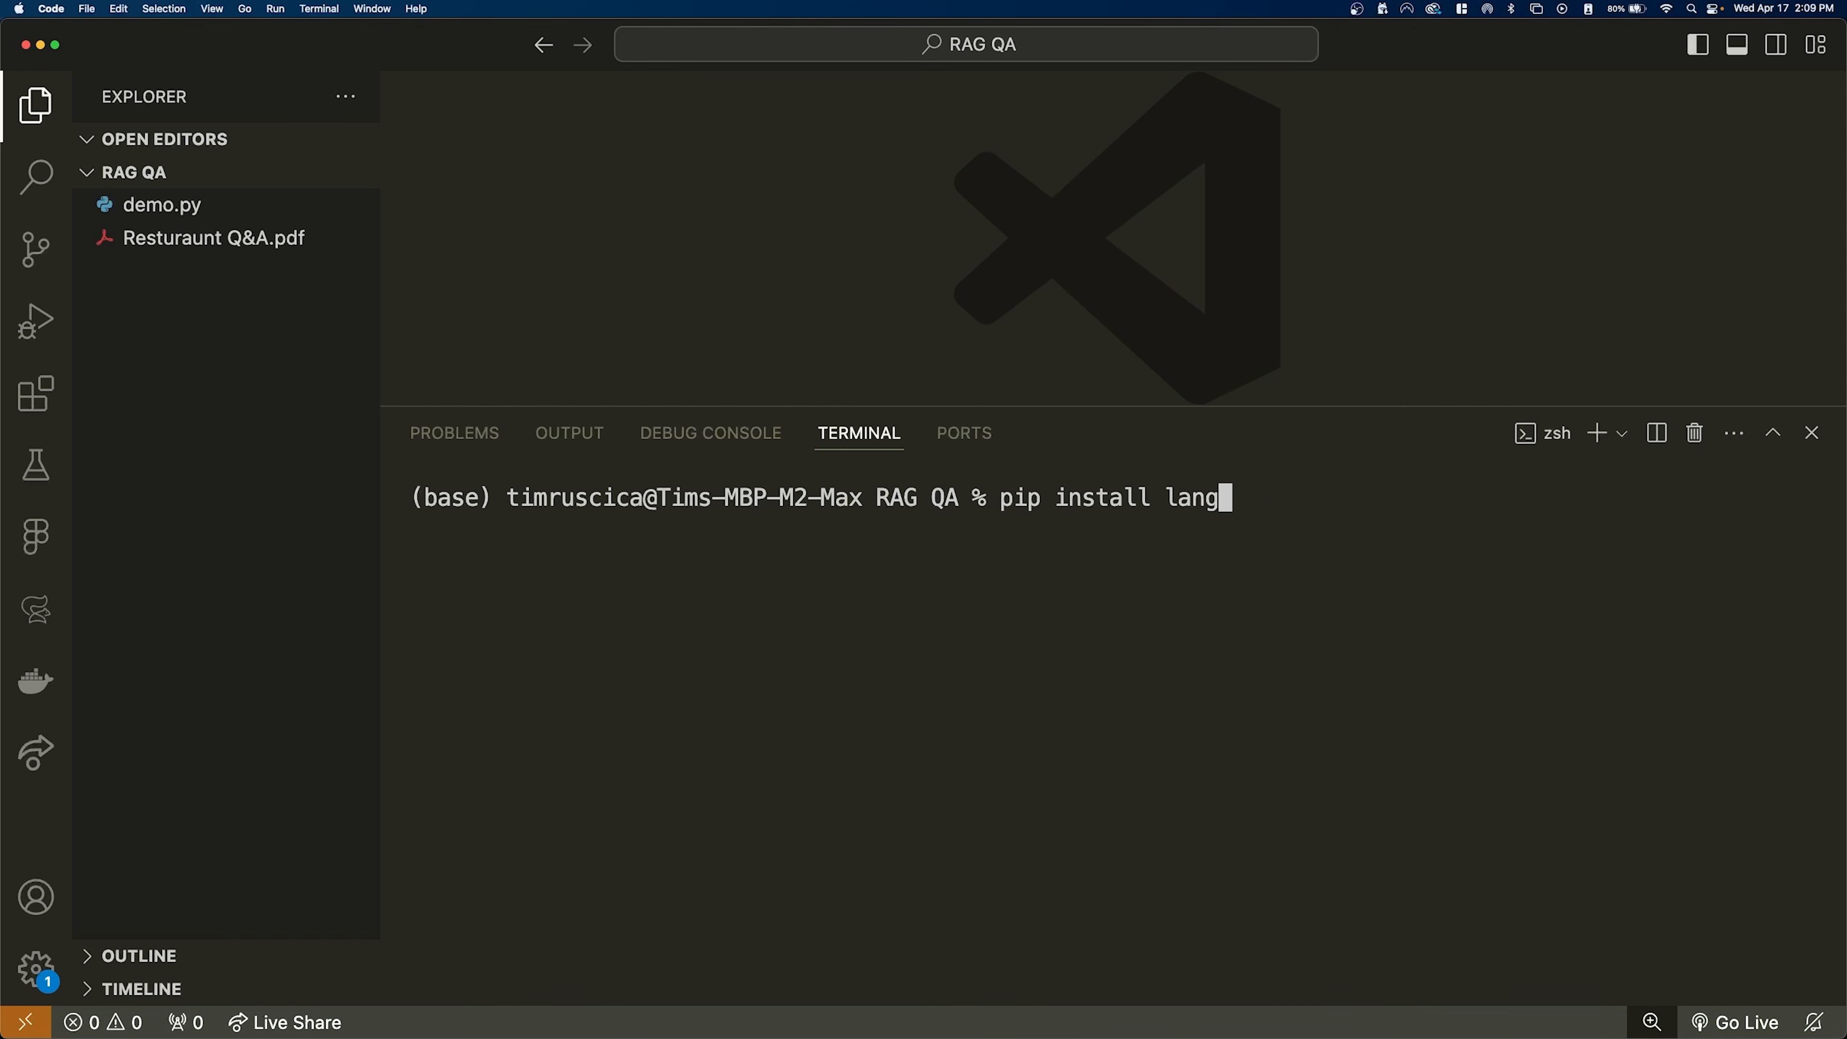
{"action": "key", "text": "BackSpace"}
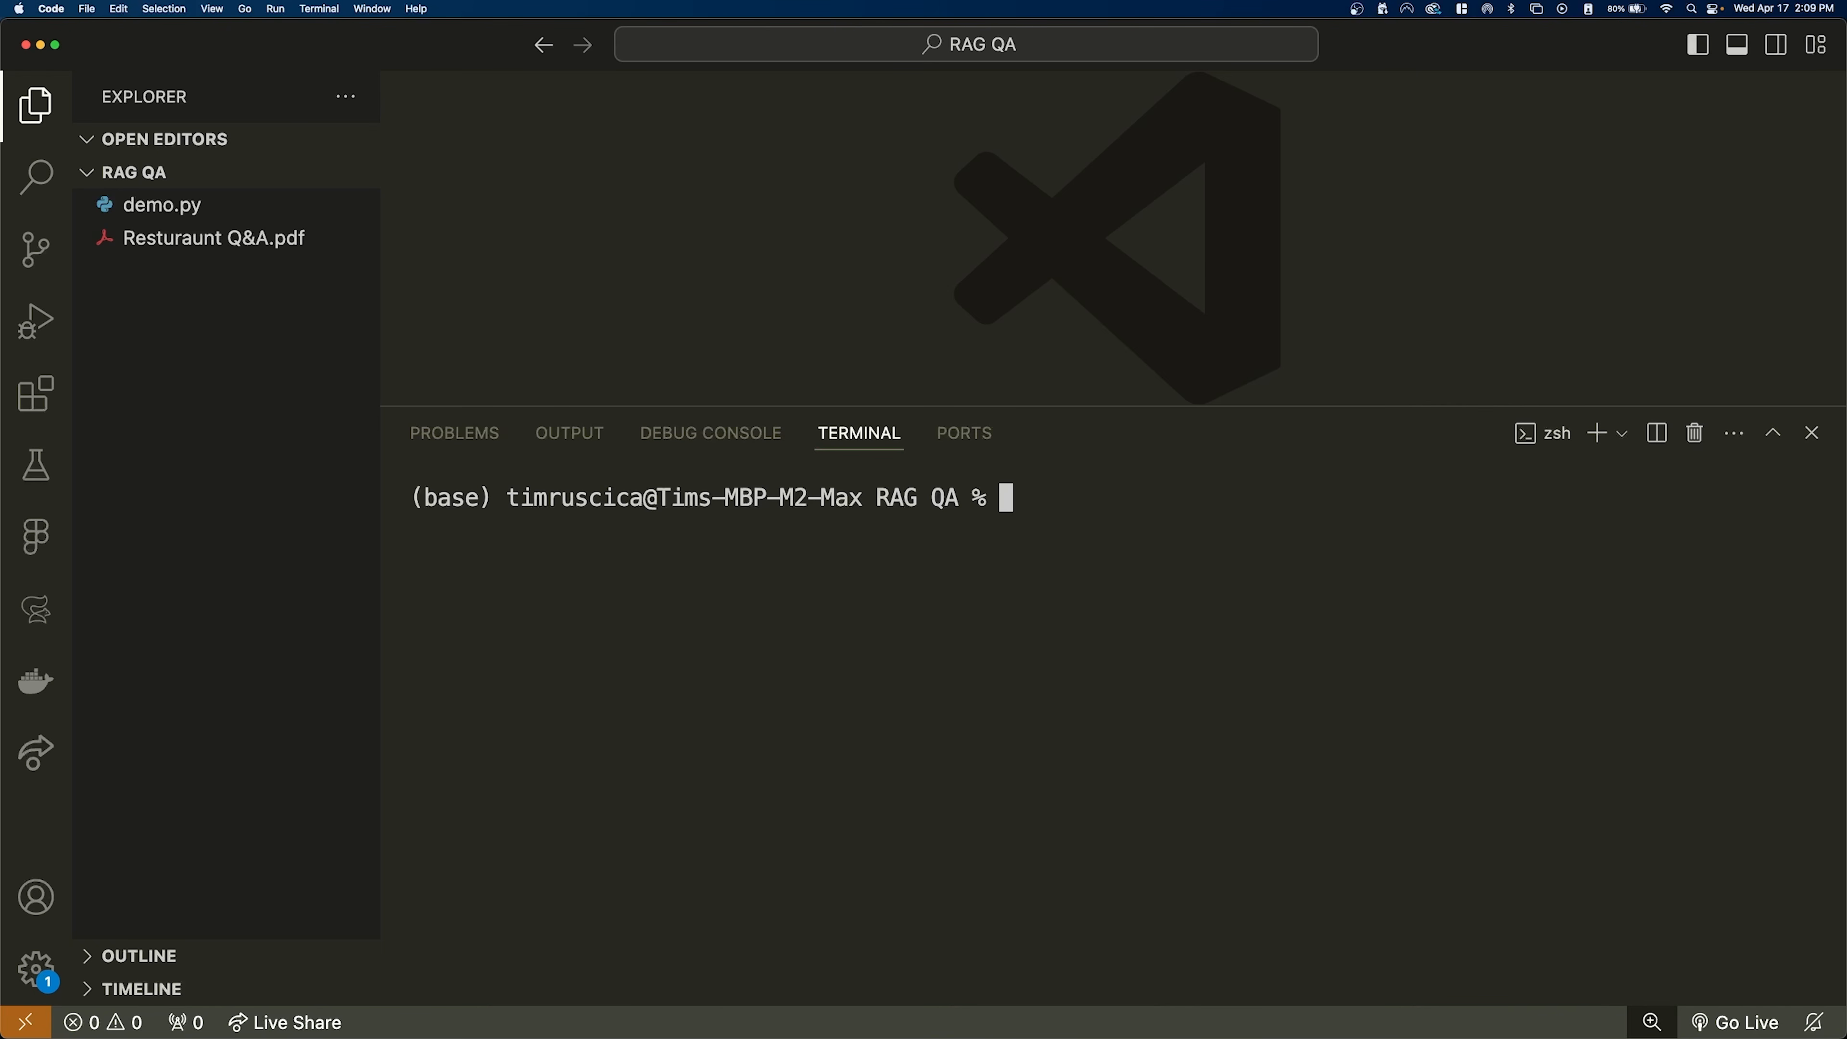
- Start Langflow from the terminal with "langflow run" and check the version and local address in its startup output
{"action": "type", "text": "langflow run"}
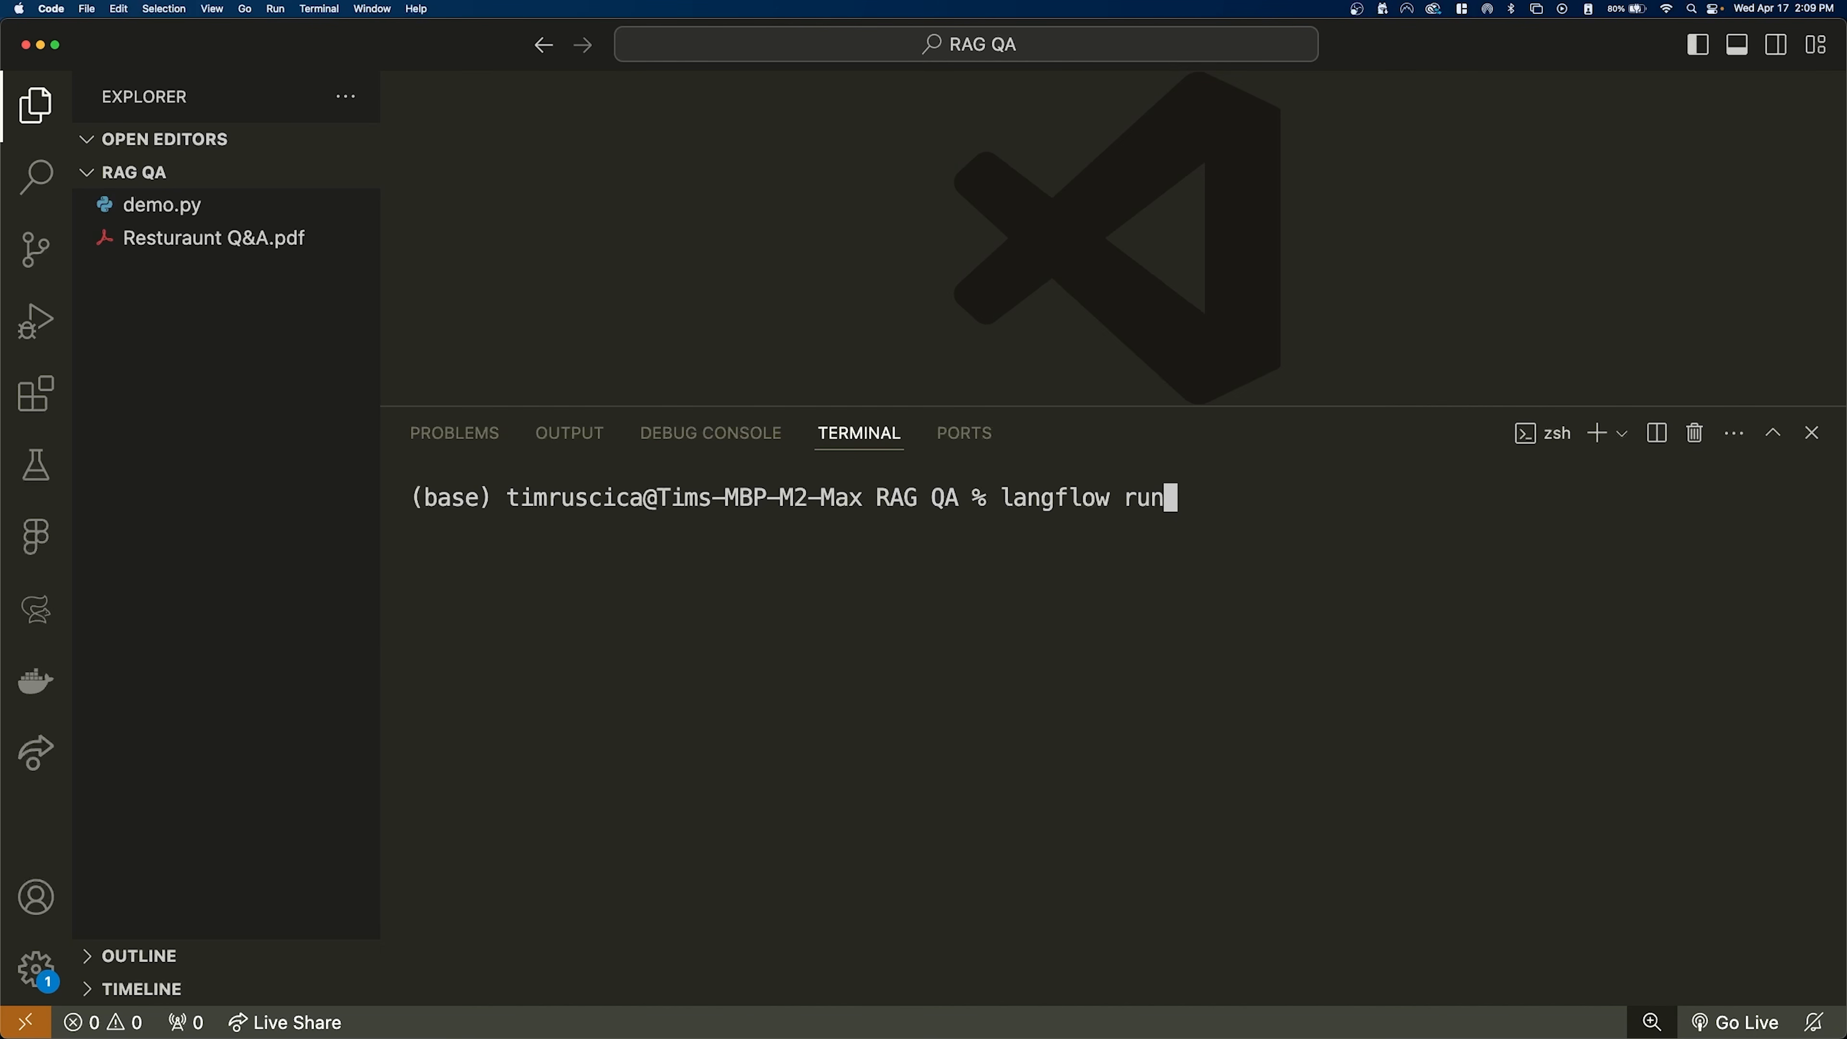
{"action": "key", "text": "Return"}
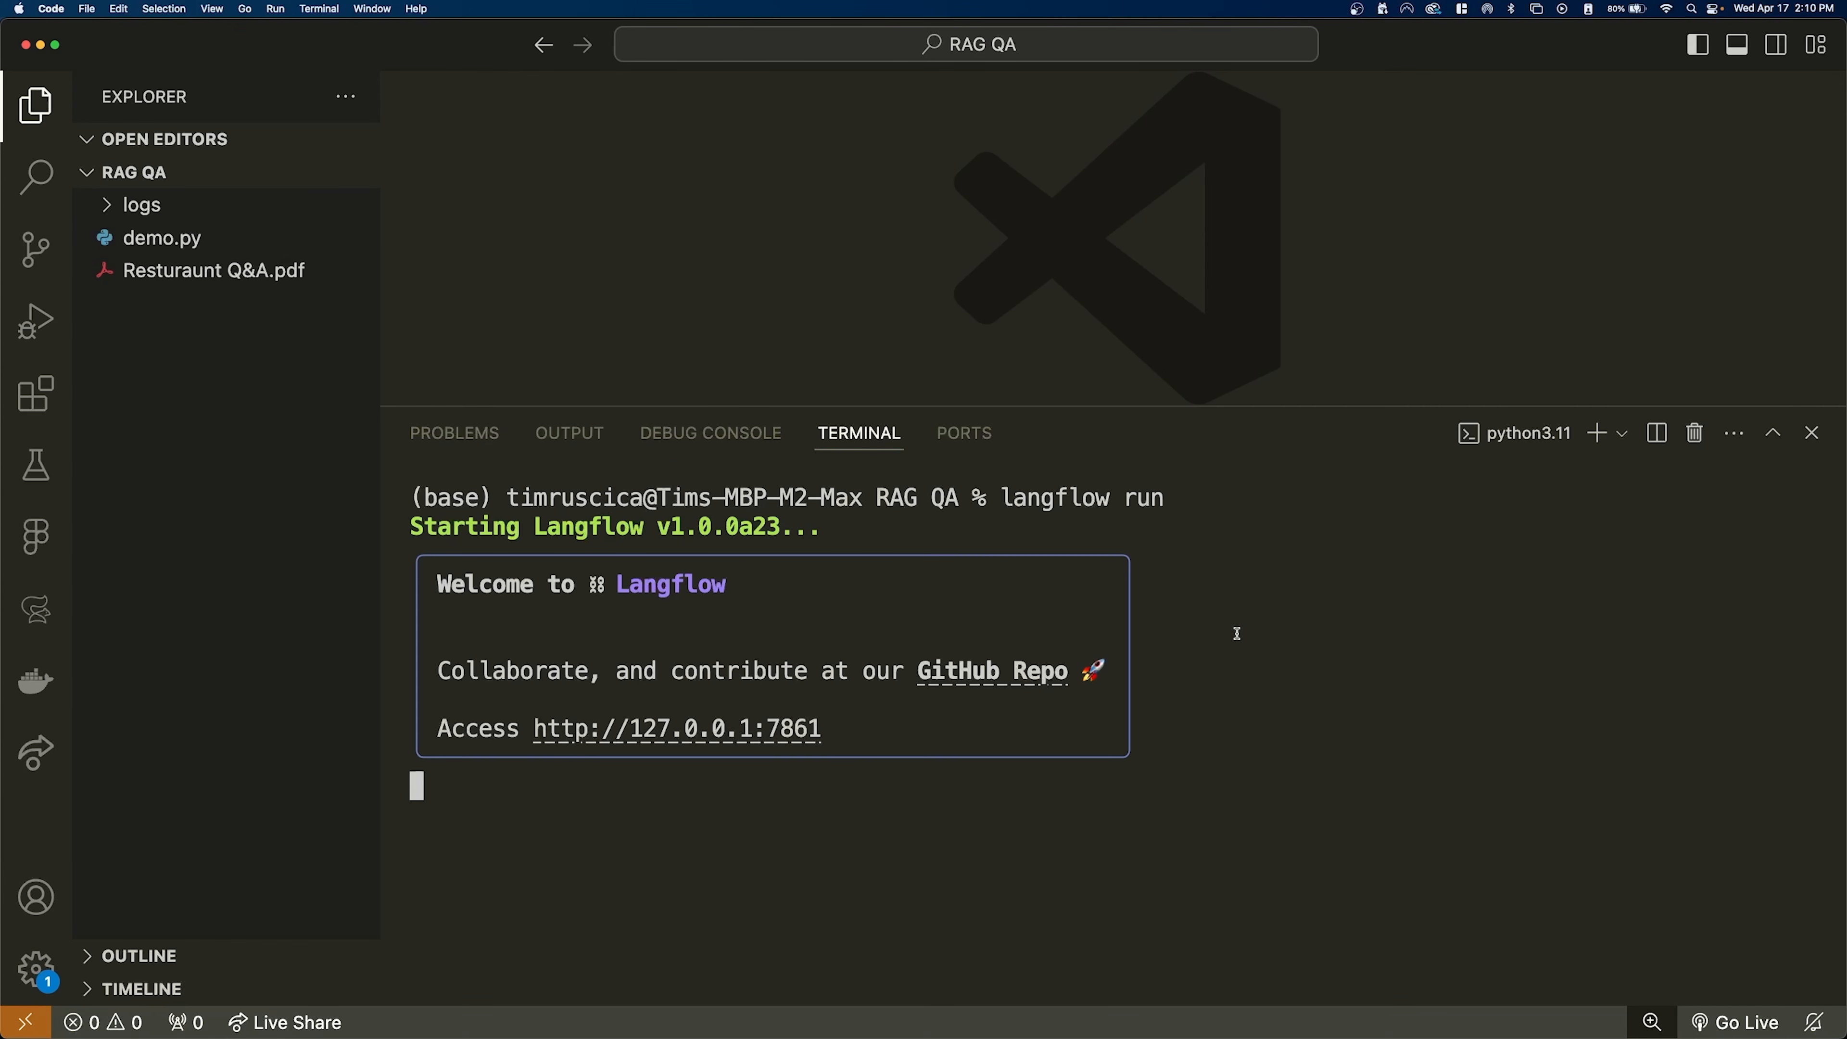
{"action": "left_click_drag", "start_coordinate": [820, 528], "coordinate": [362, 529]}
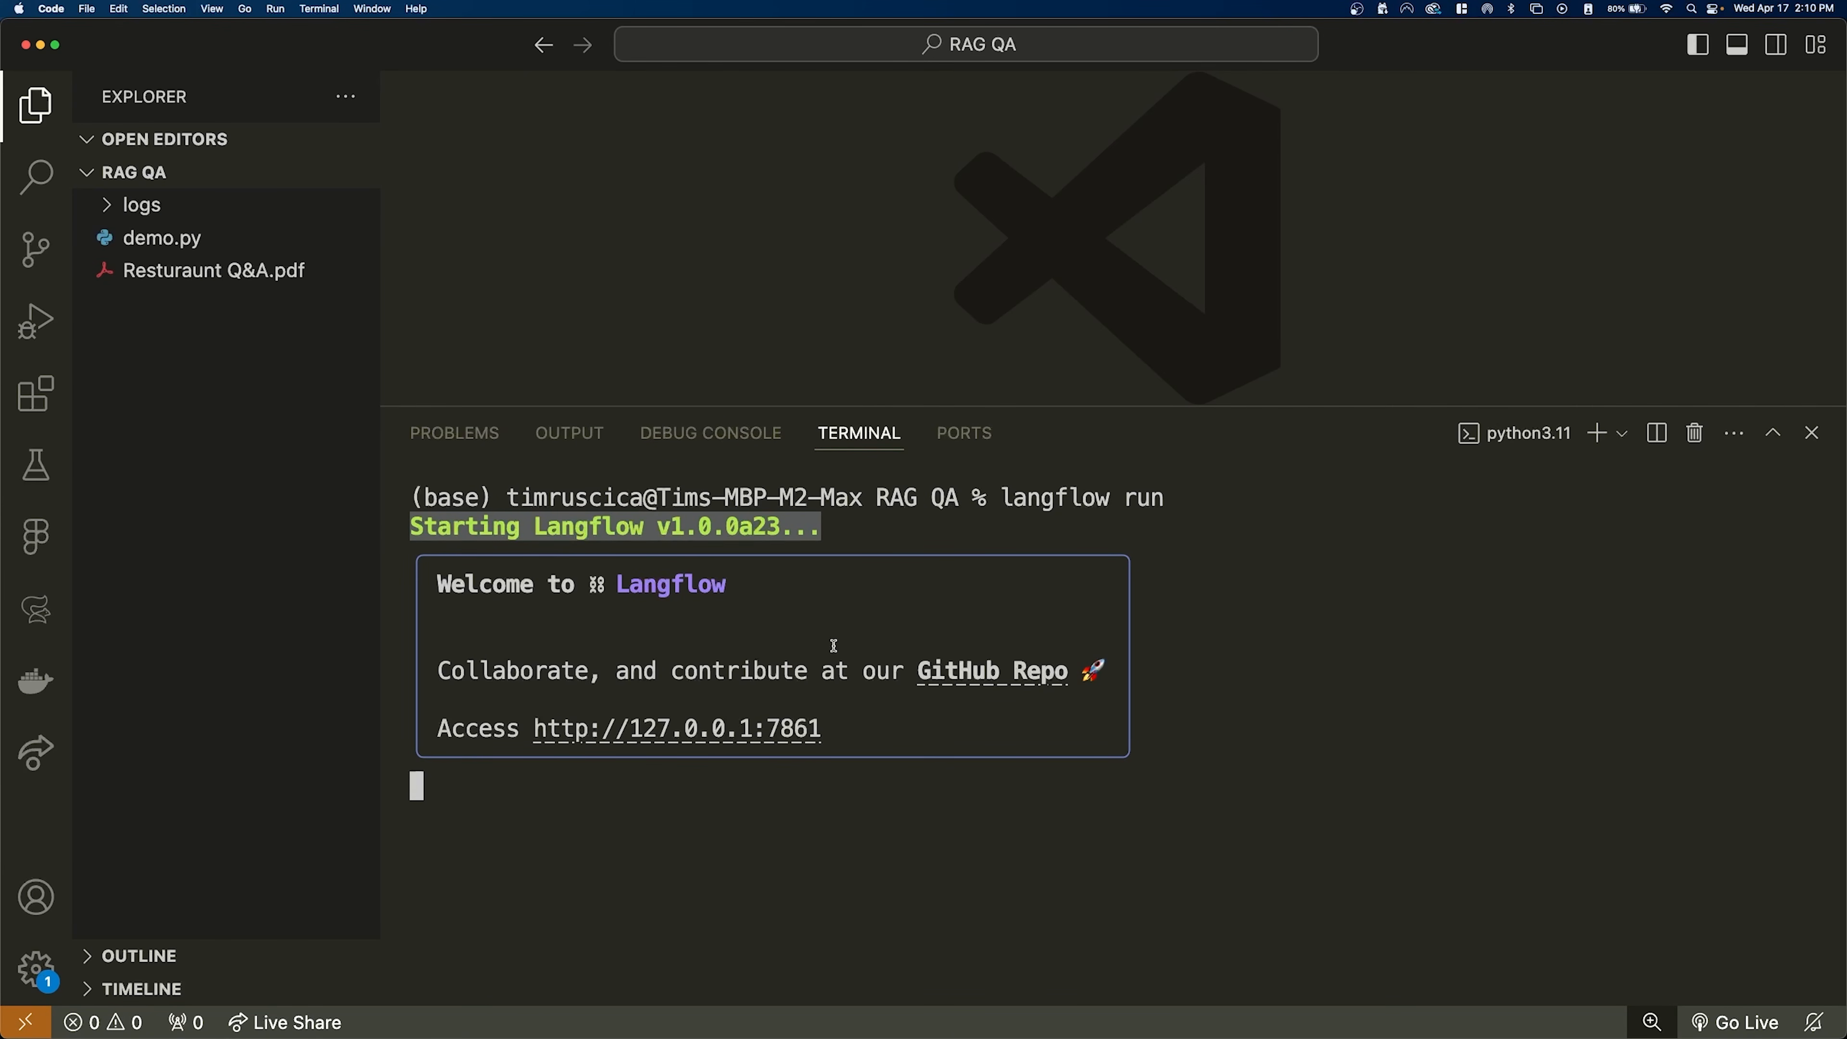
{"action": "left_click_drag", "start_coordinate": [862, 729], "coordinate": [533, 729]}
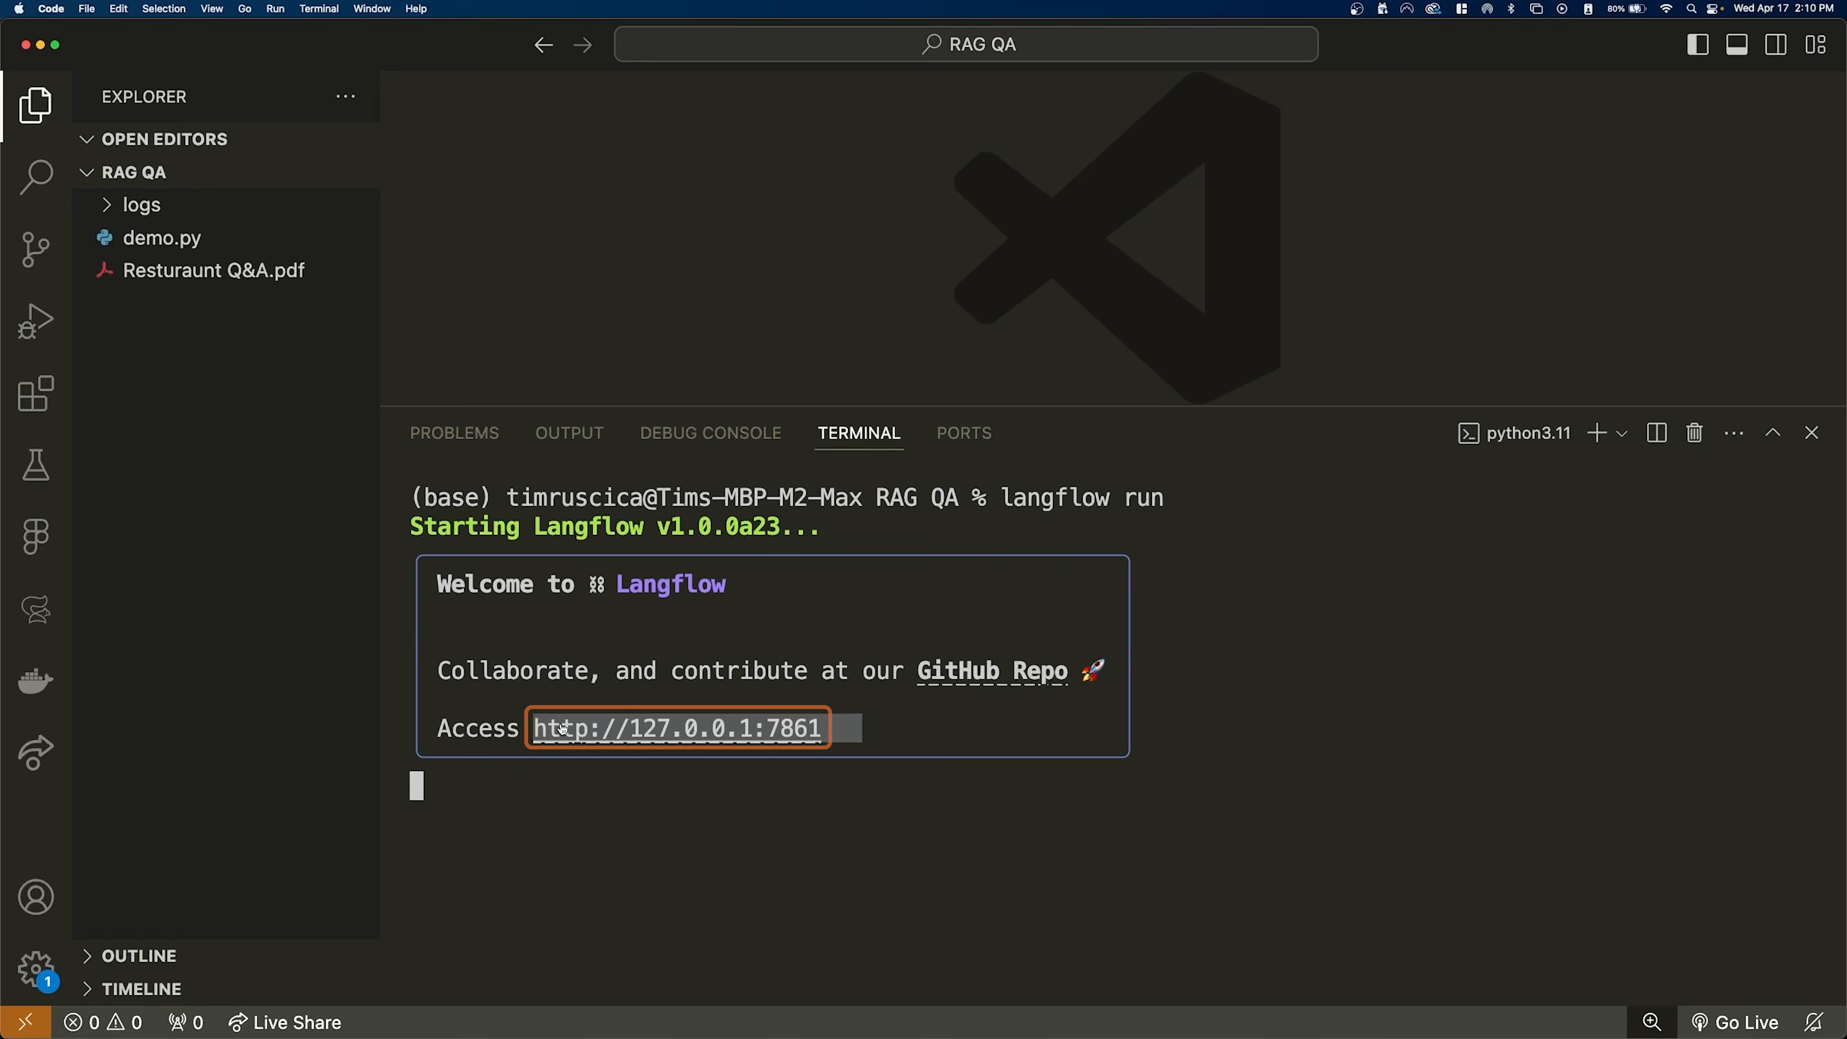
- Switch to Langflow in the browser and create a new project from the Blank Flow template
{"action": "key", "text": "ctrl+Right"}
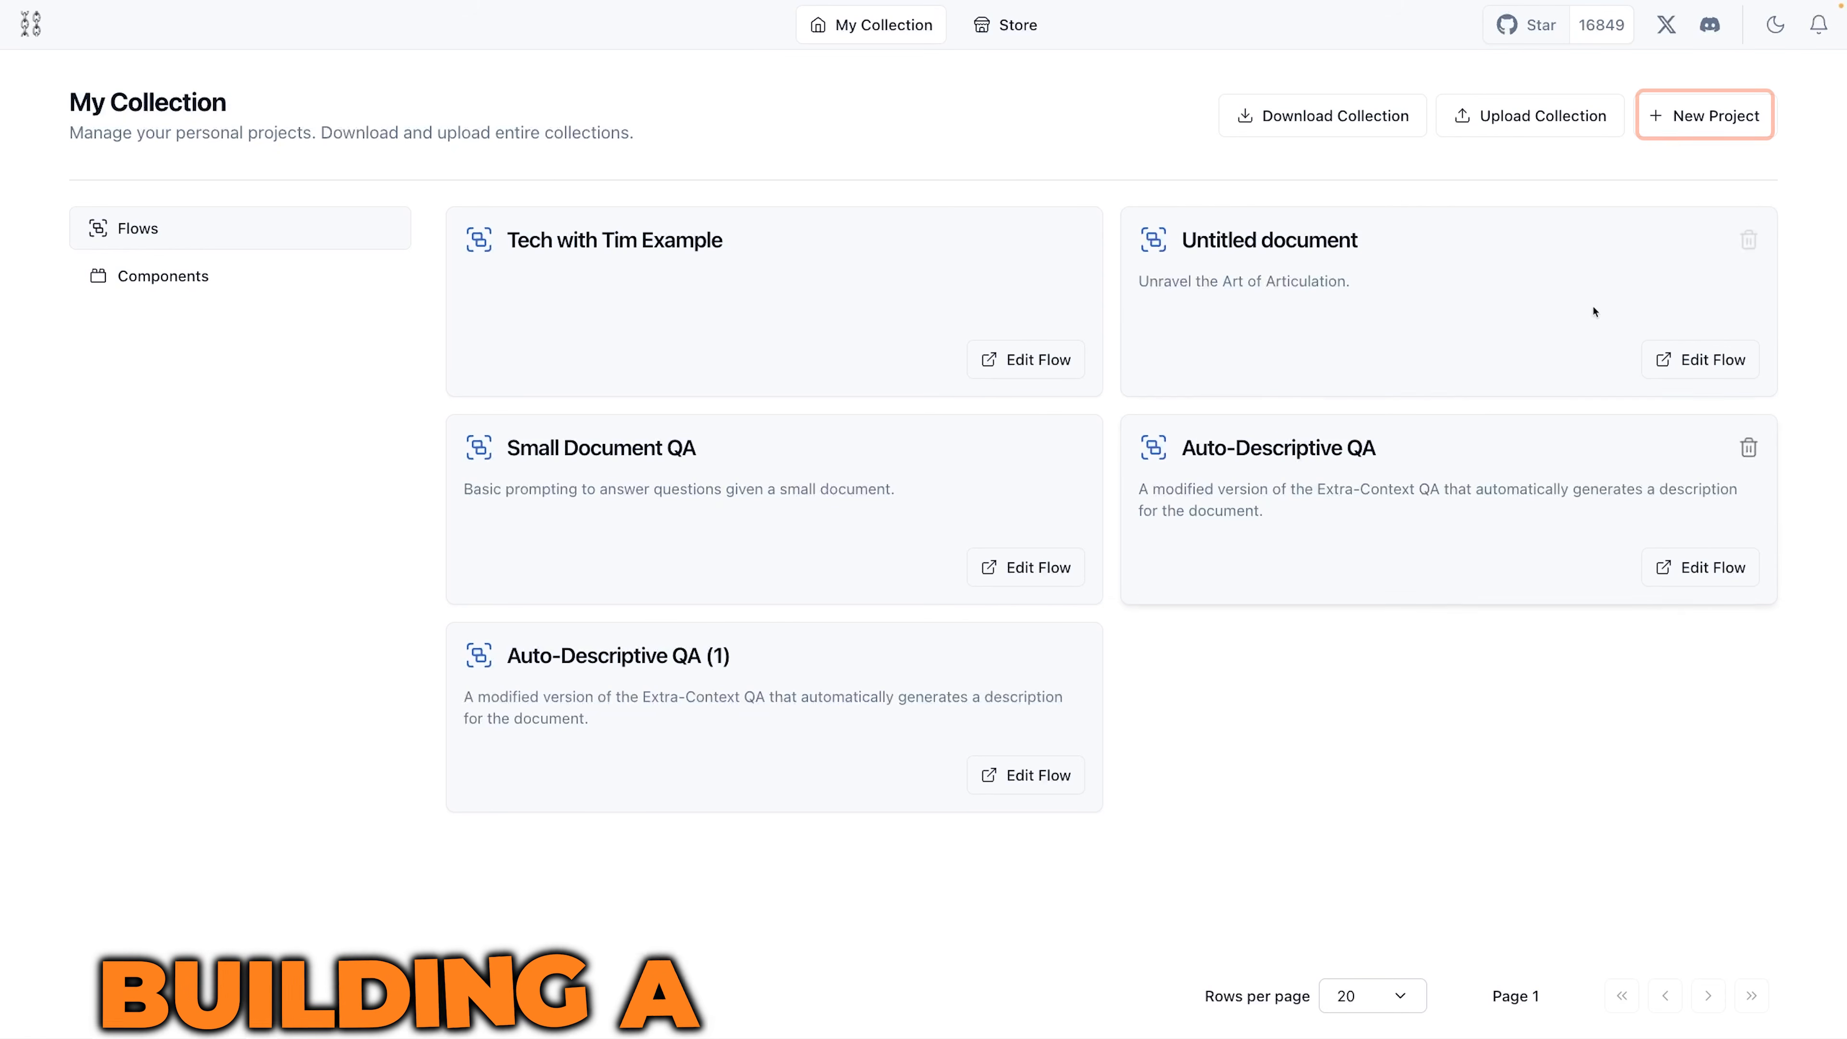
{"action": "left_click", "coordinate": [1704, 127]}
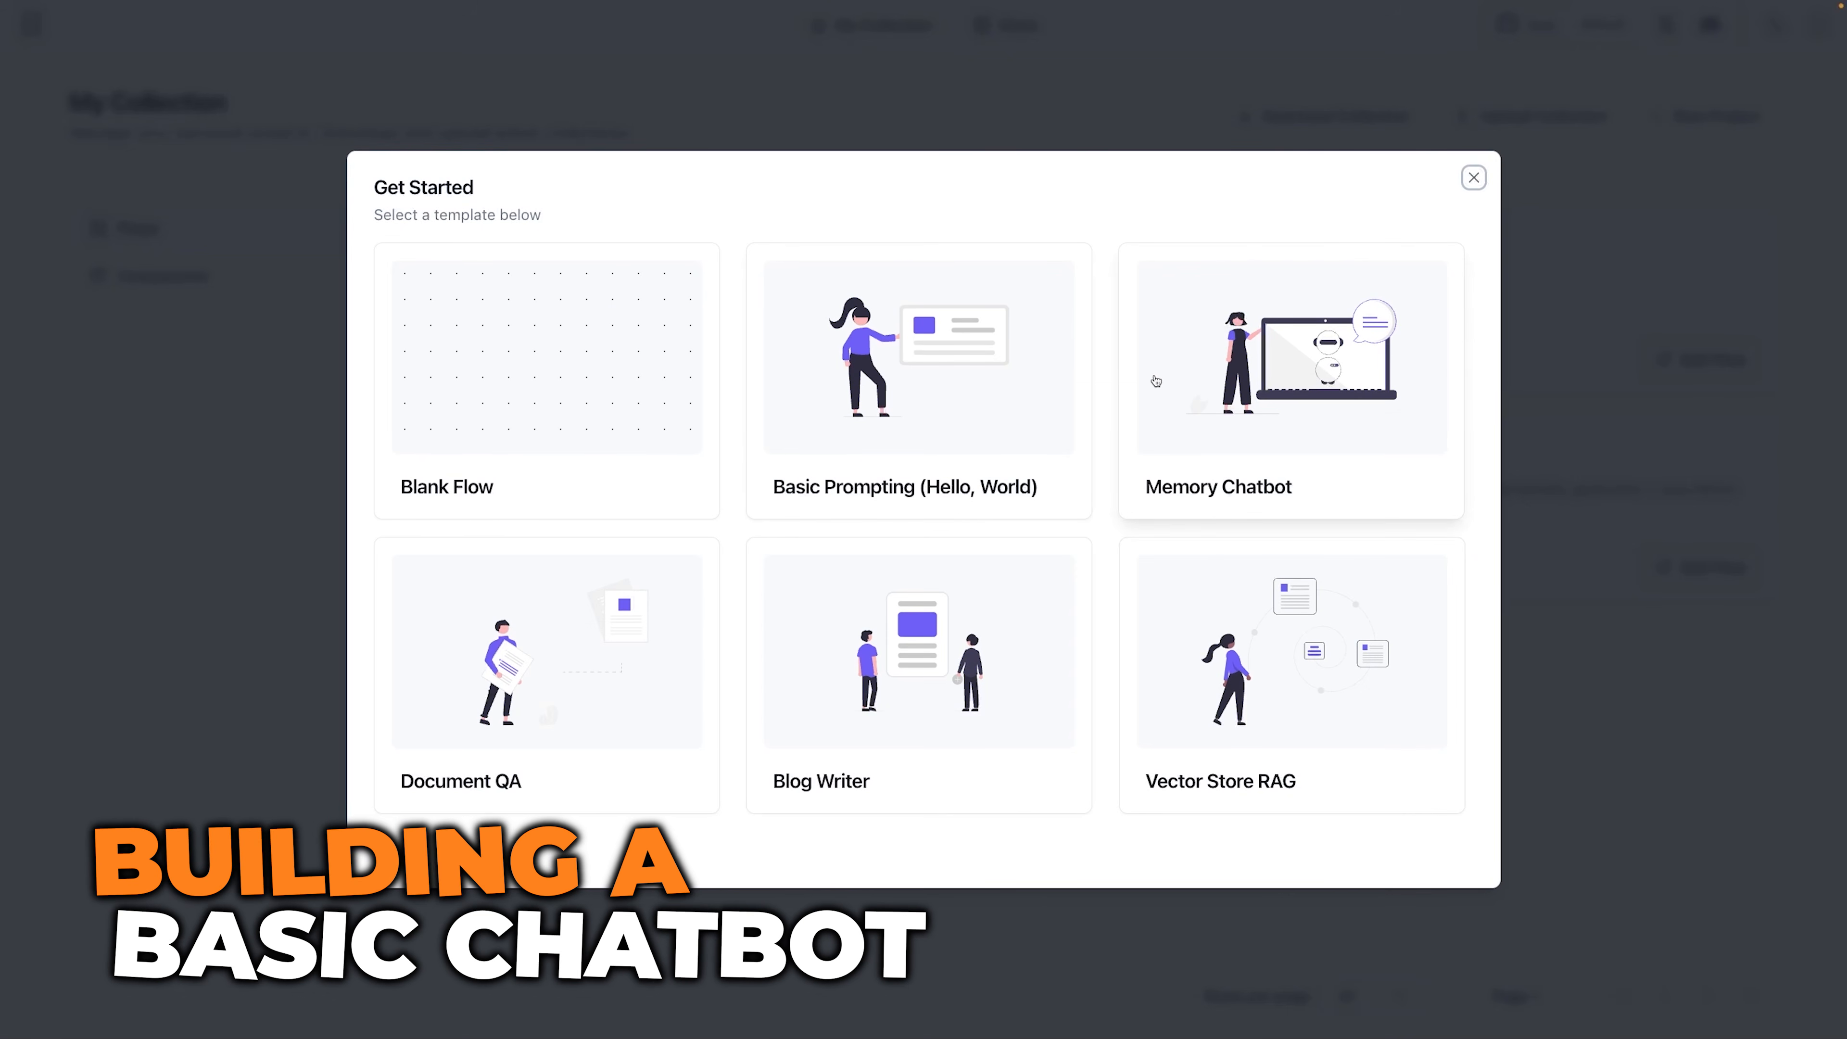
{"action": "left_click", "coordinate": [481, 380]}
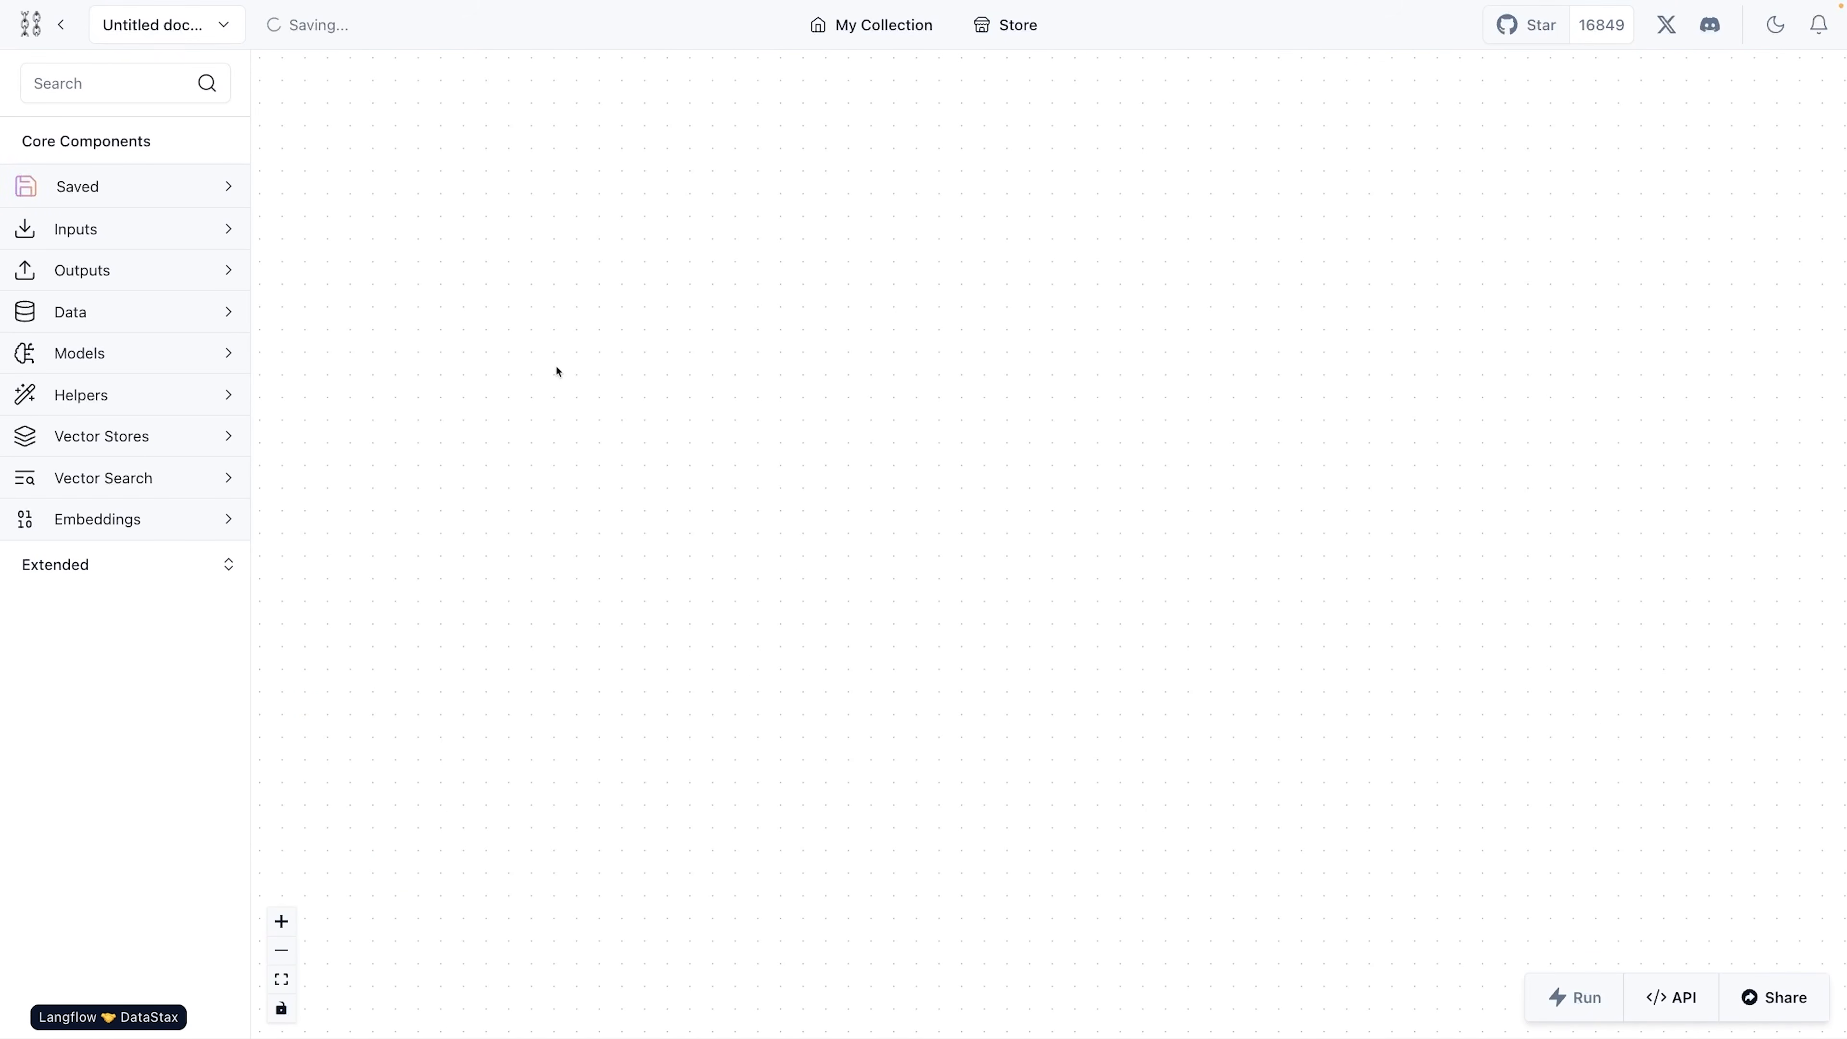
- Switch to VS Code, read through both pages of Resturaunt Q&A.pdf in an enlarged editor area, and close the file
{"action": "key", "text": "ctrl+Left"}
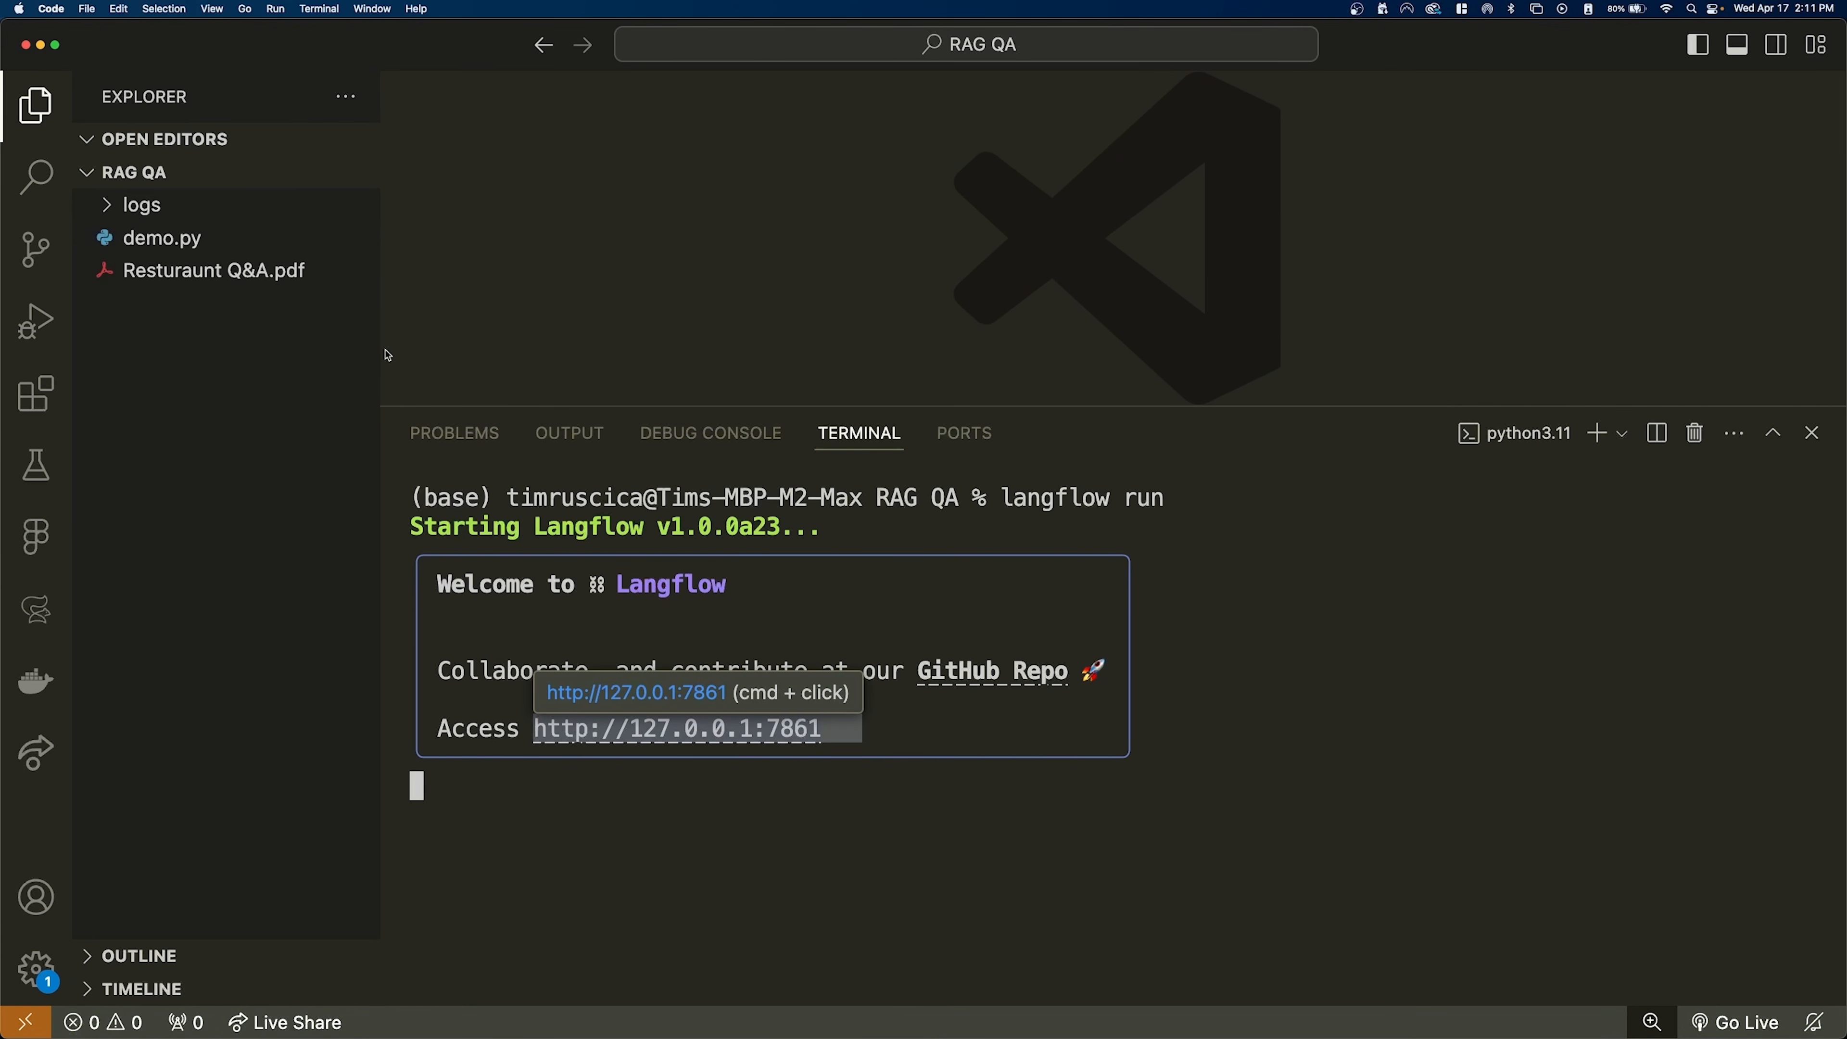
{"action": "left_click", "coordinate": [211, 270]}
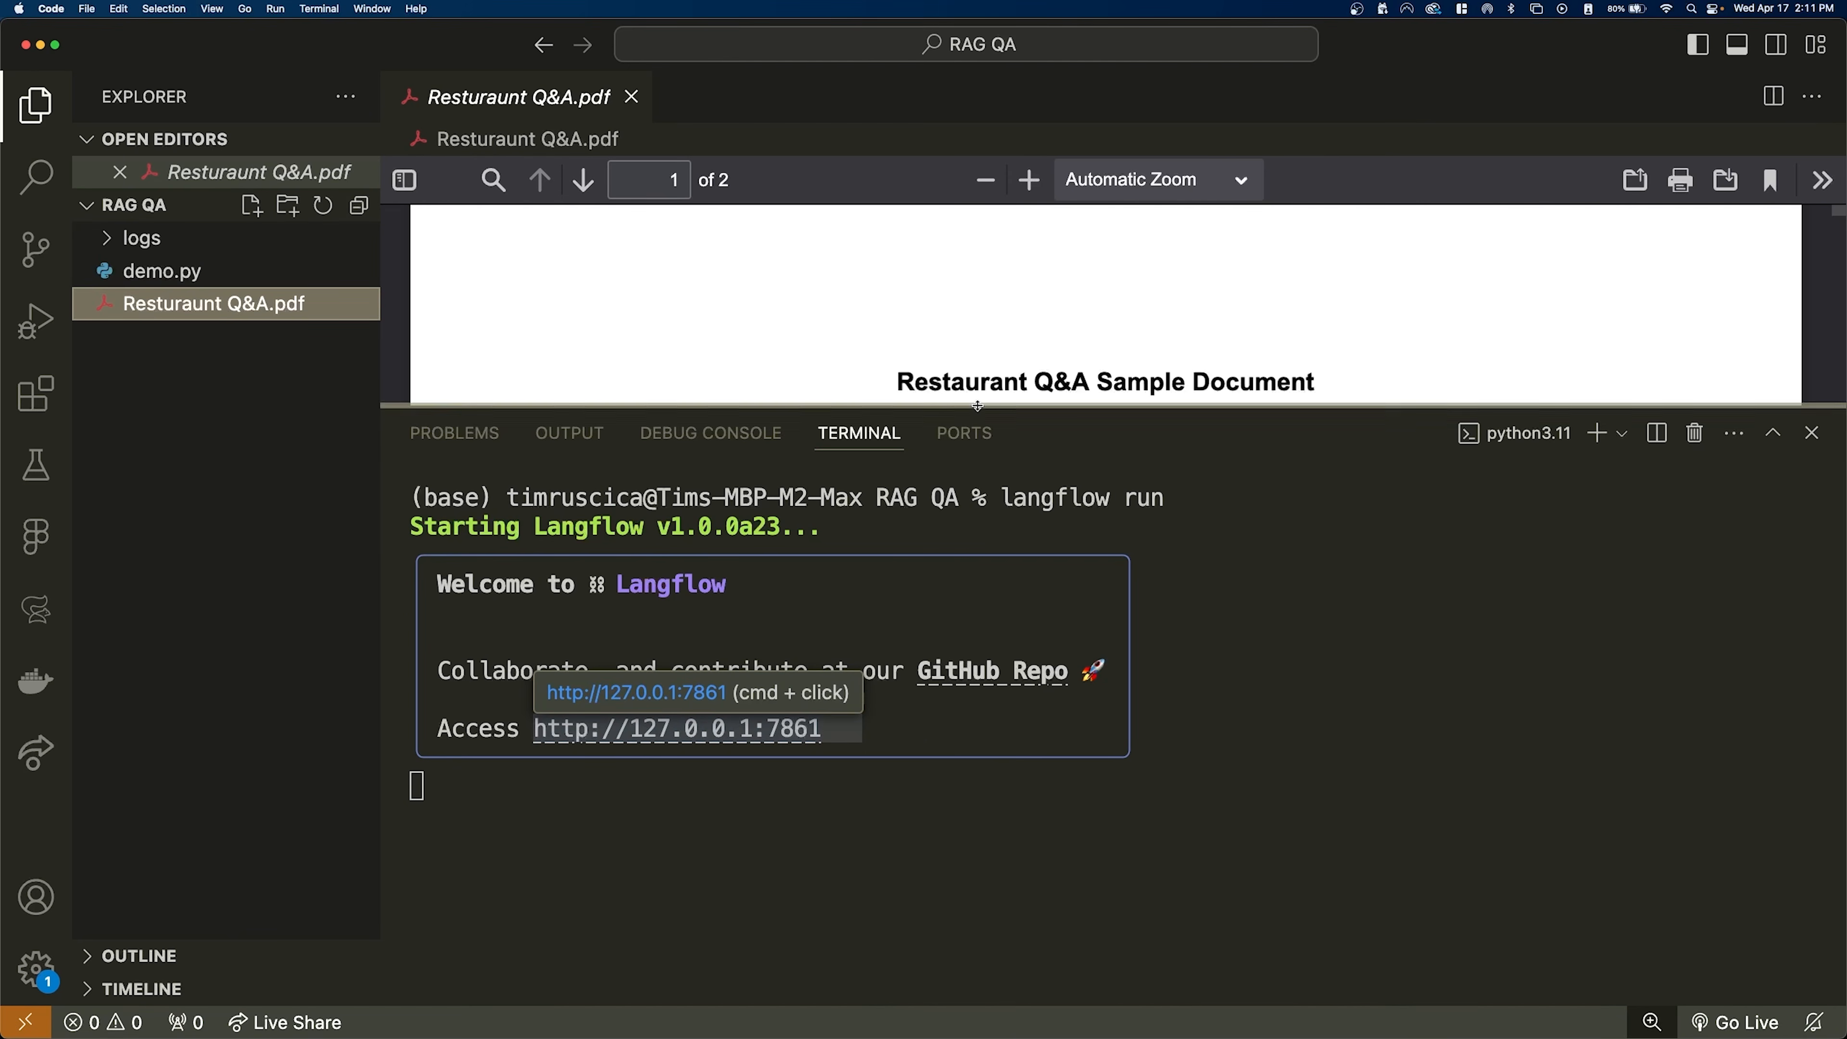
{"action": "left_click_drag", "start_coordinate": [977, 406], "coordinate": [977, 801]}
{"action": "scroll", "coordinate": [1062, 605], "scroll_direction": "down", "scroll_amount": 3}
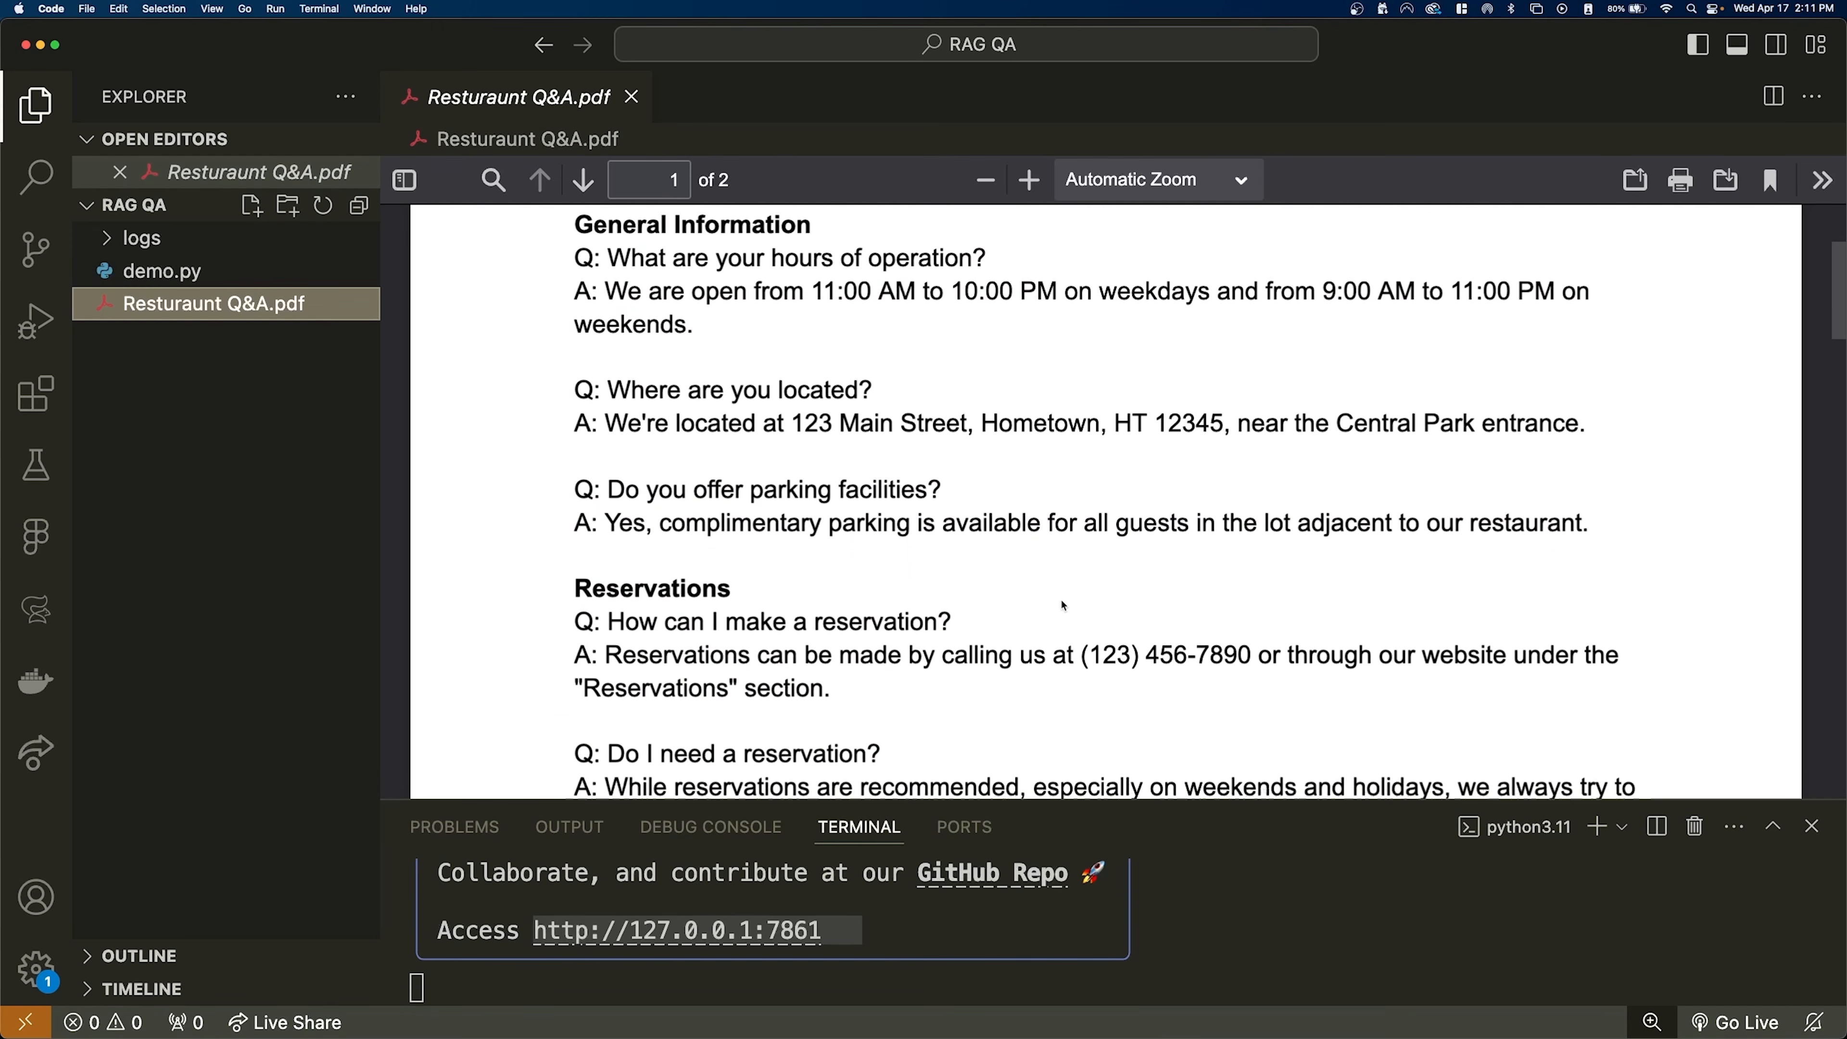
{"action": "scroll", "coordinate": [1062, 604], "scroll_direction": "down", "scroll_amount": 15}
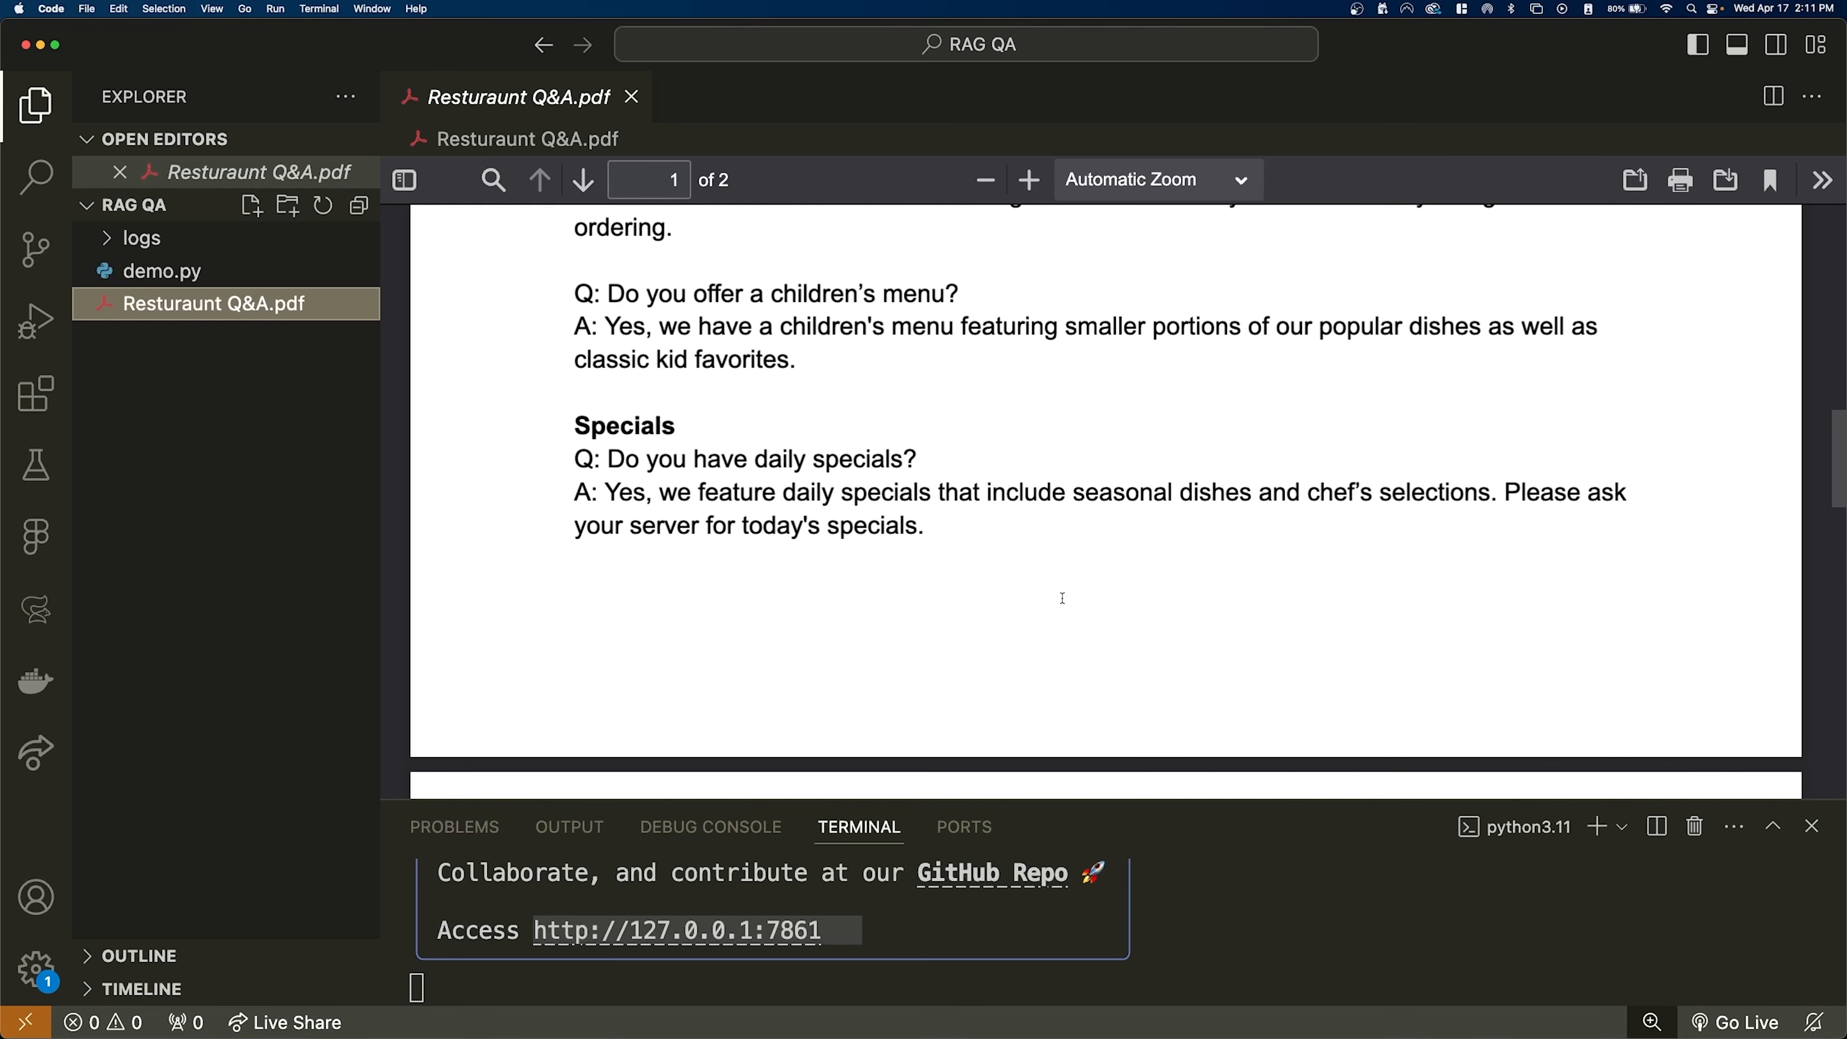
{"action": "scroll", "coordinate": [1063, 598], "scroll_direction": "down", "scroll_amount": 15}
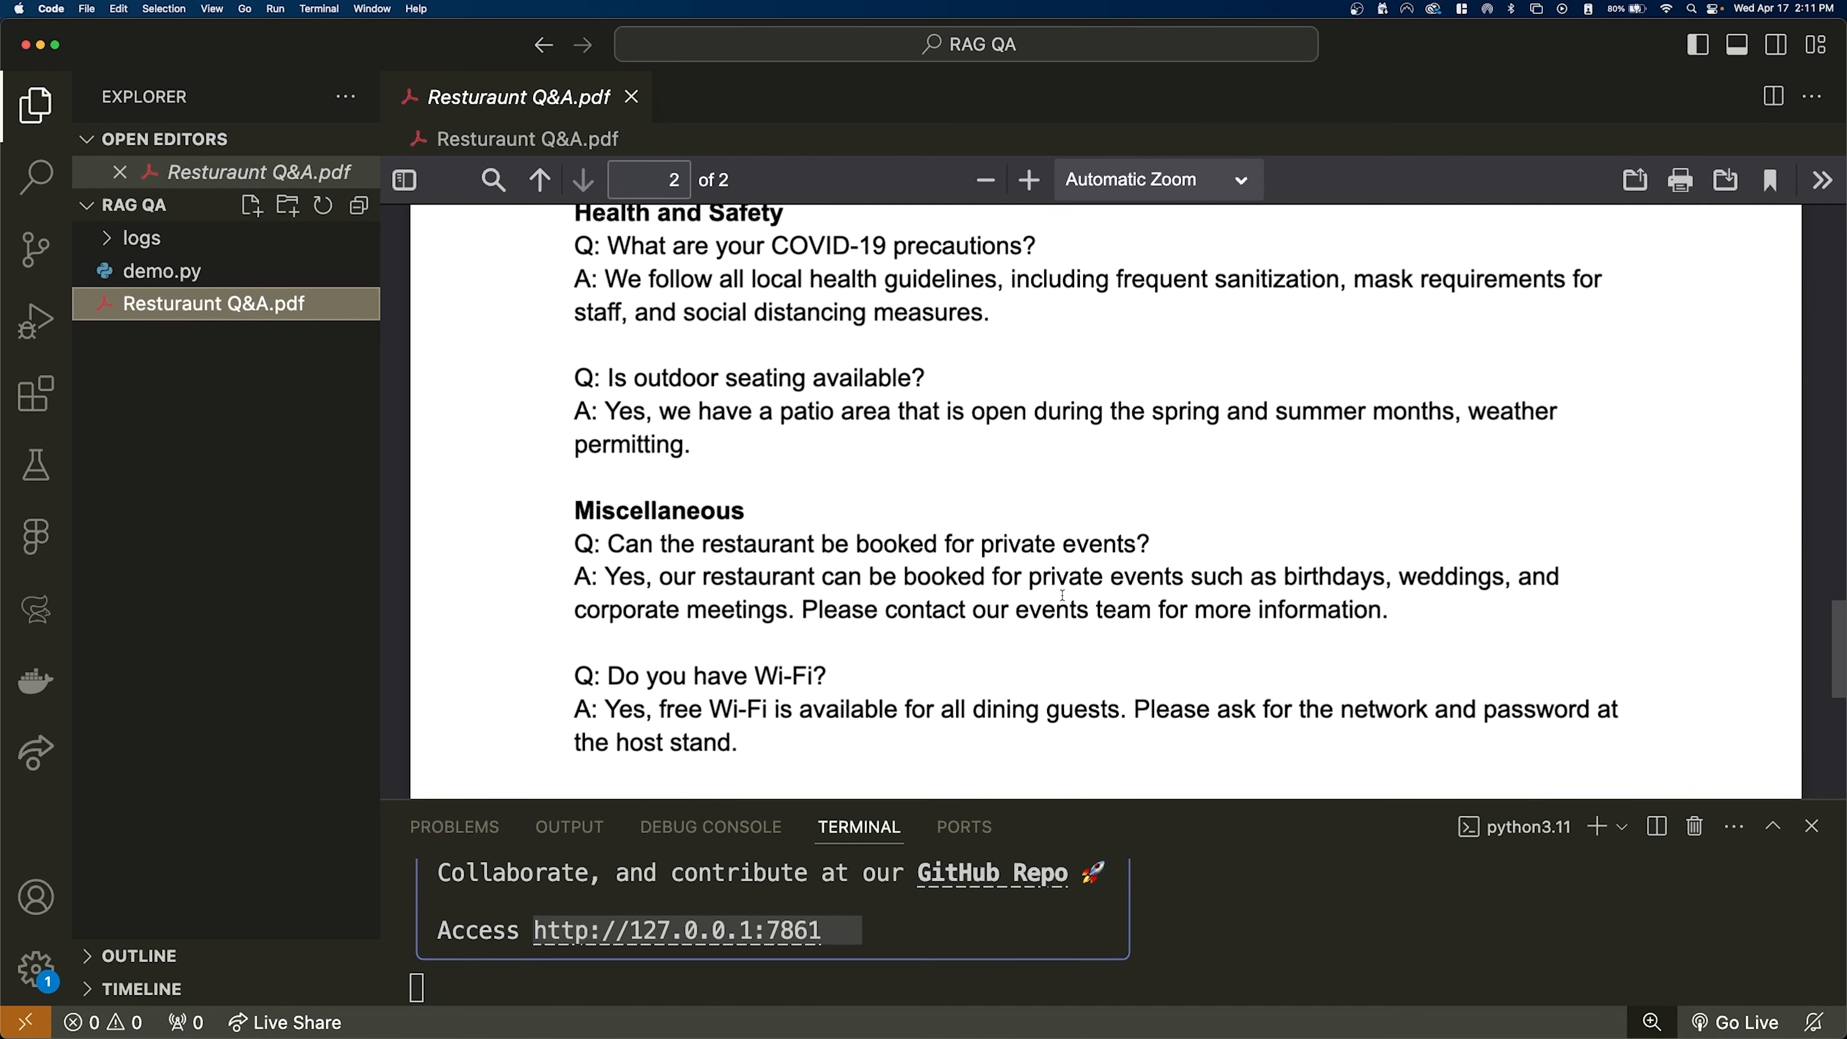
{"action": "scroll", "coordinate": [1063, 595], "scroll_direction": "down", "scroll_amount": 6}
{"action": "scroll", "coordinate": [1062, 596], "scroll_direction": "up", "scroll_amount": 10}
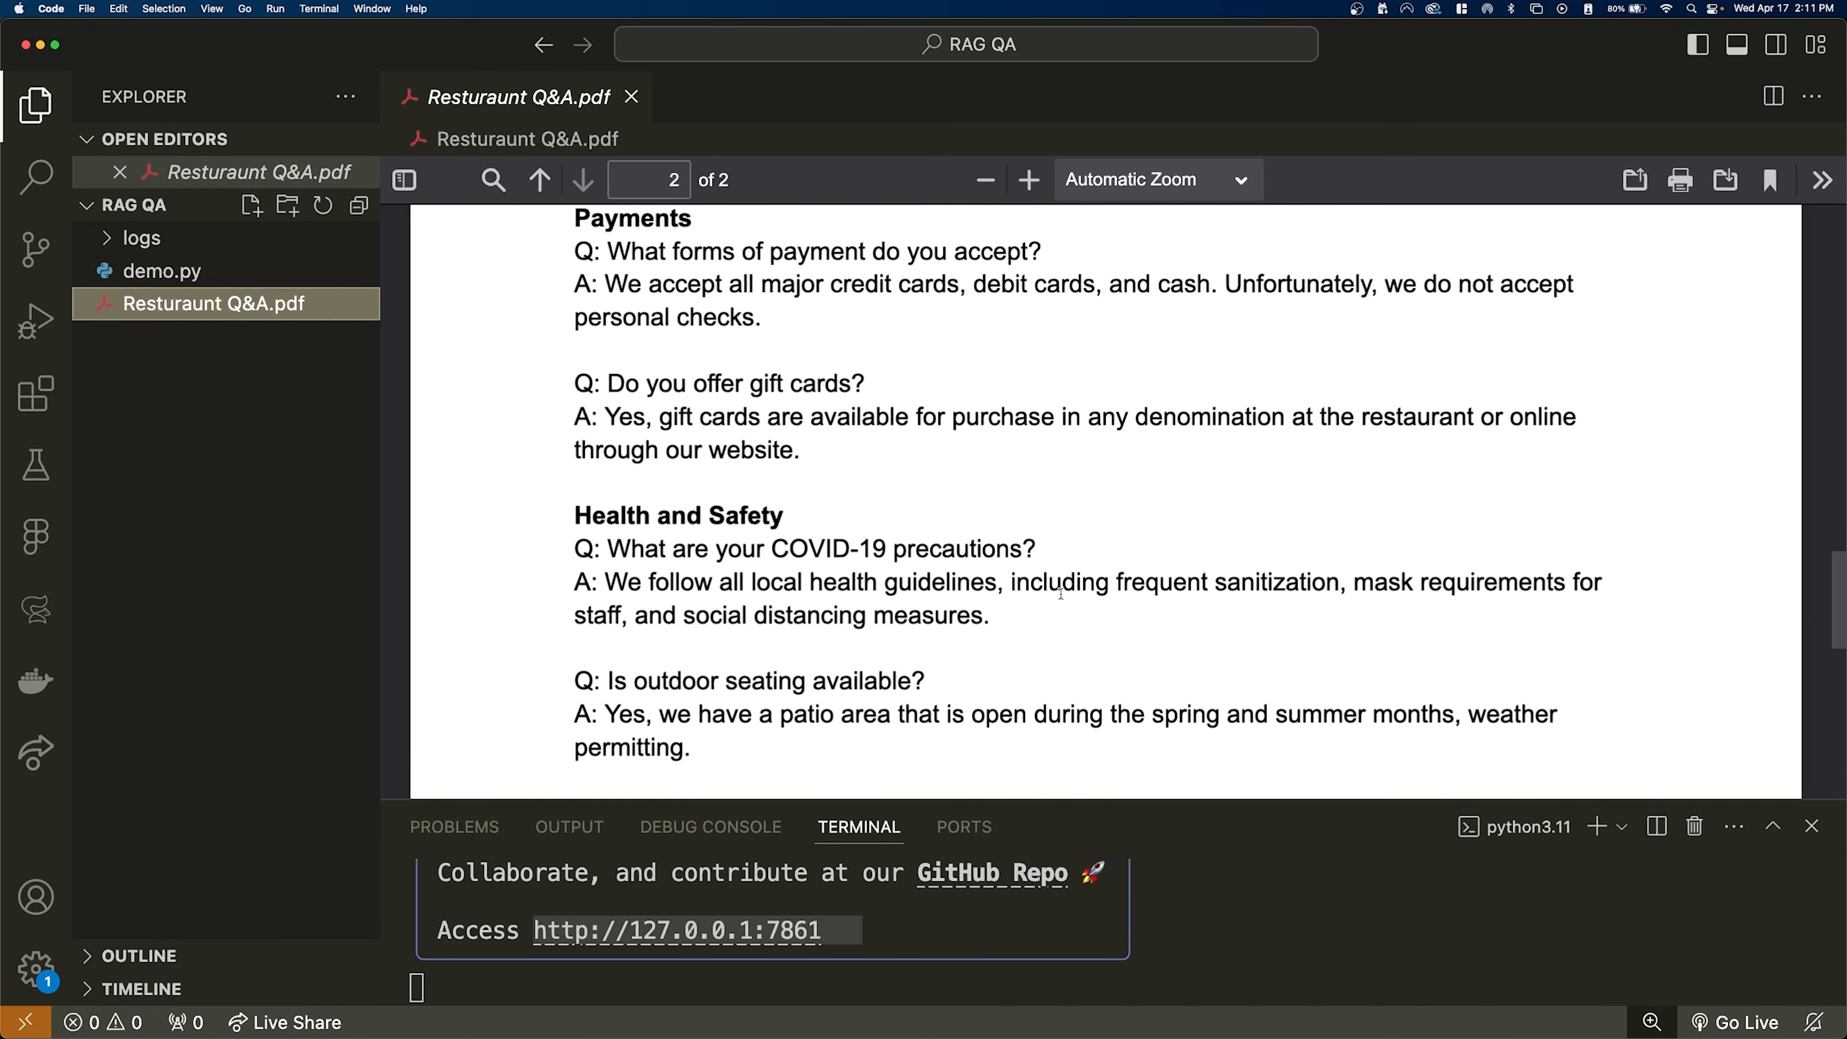
{"action": "scroll", "coordinate": [1061, 593], "scroll_direction": "up", "scroll_amount": 15}
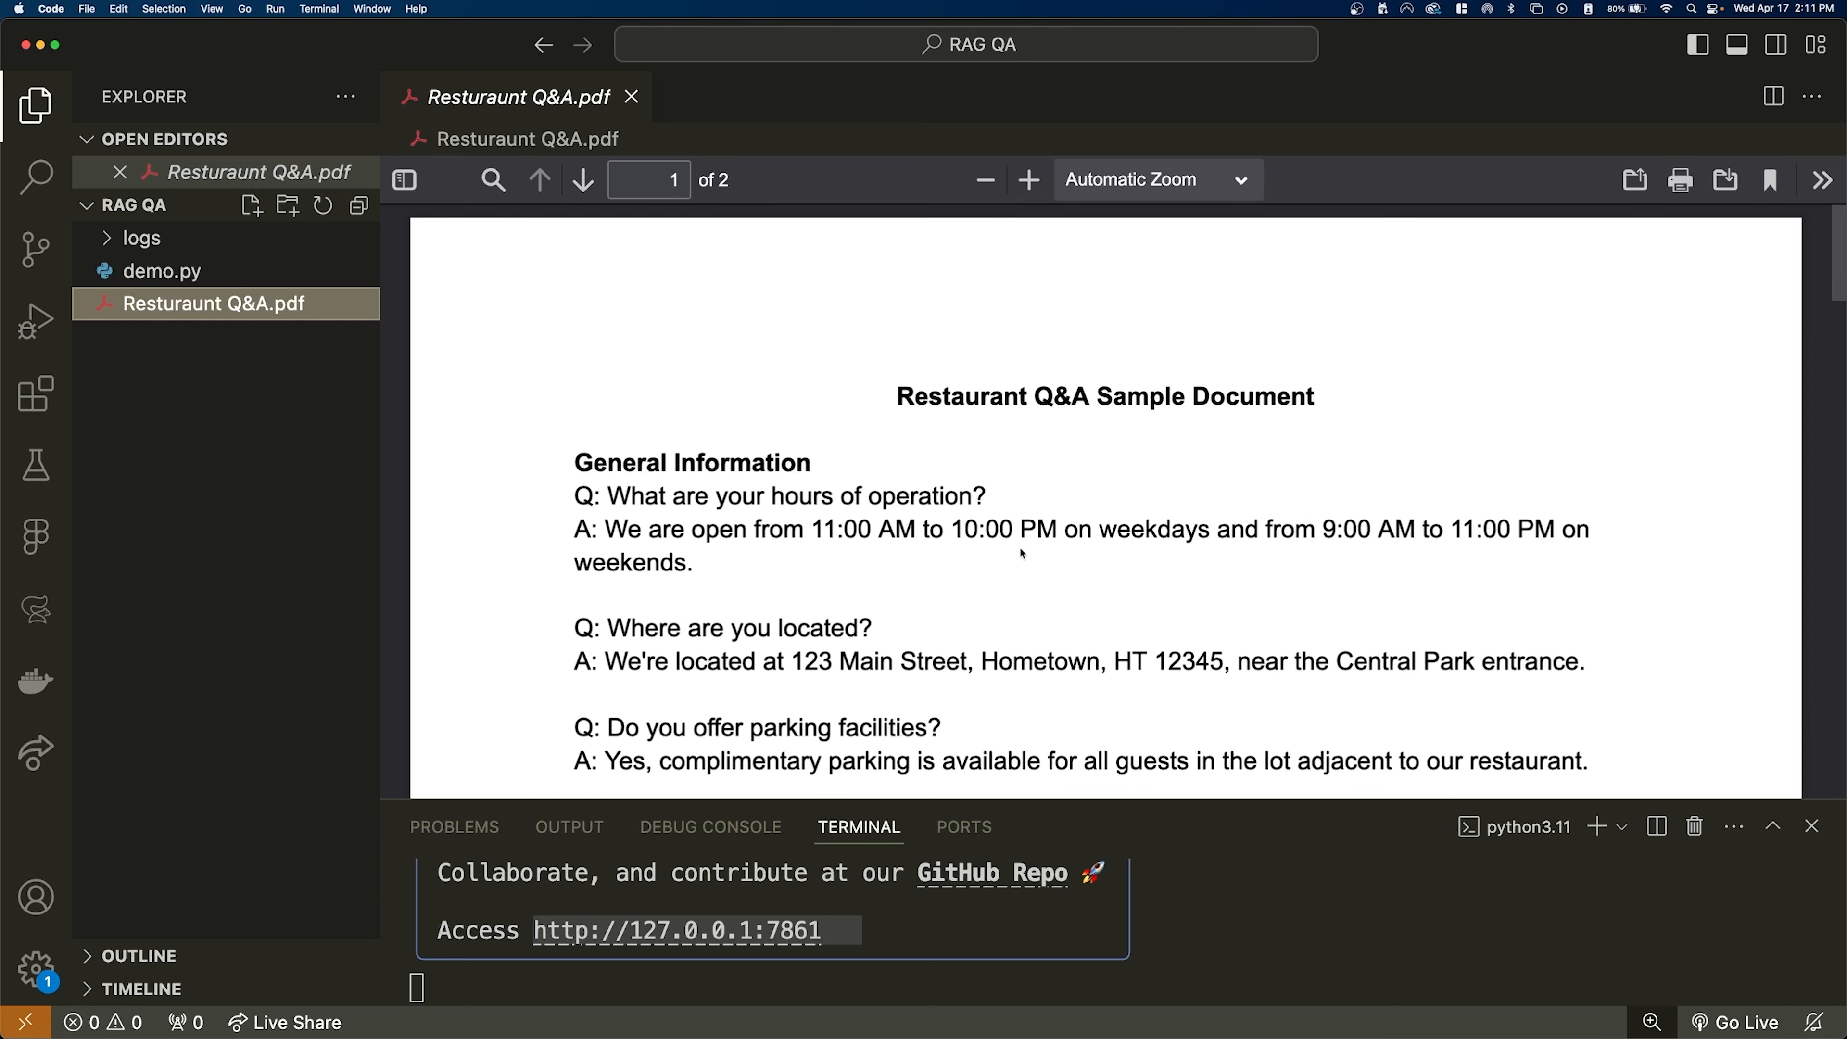
{"action": "left_click", "coordinate": [631, 97]}
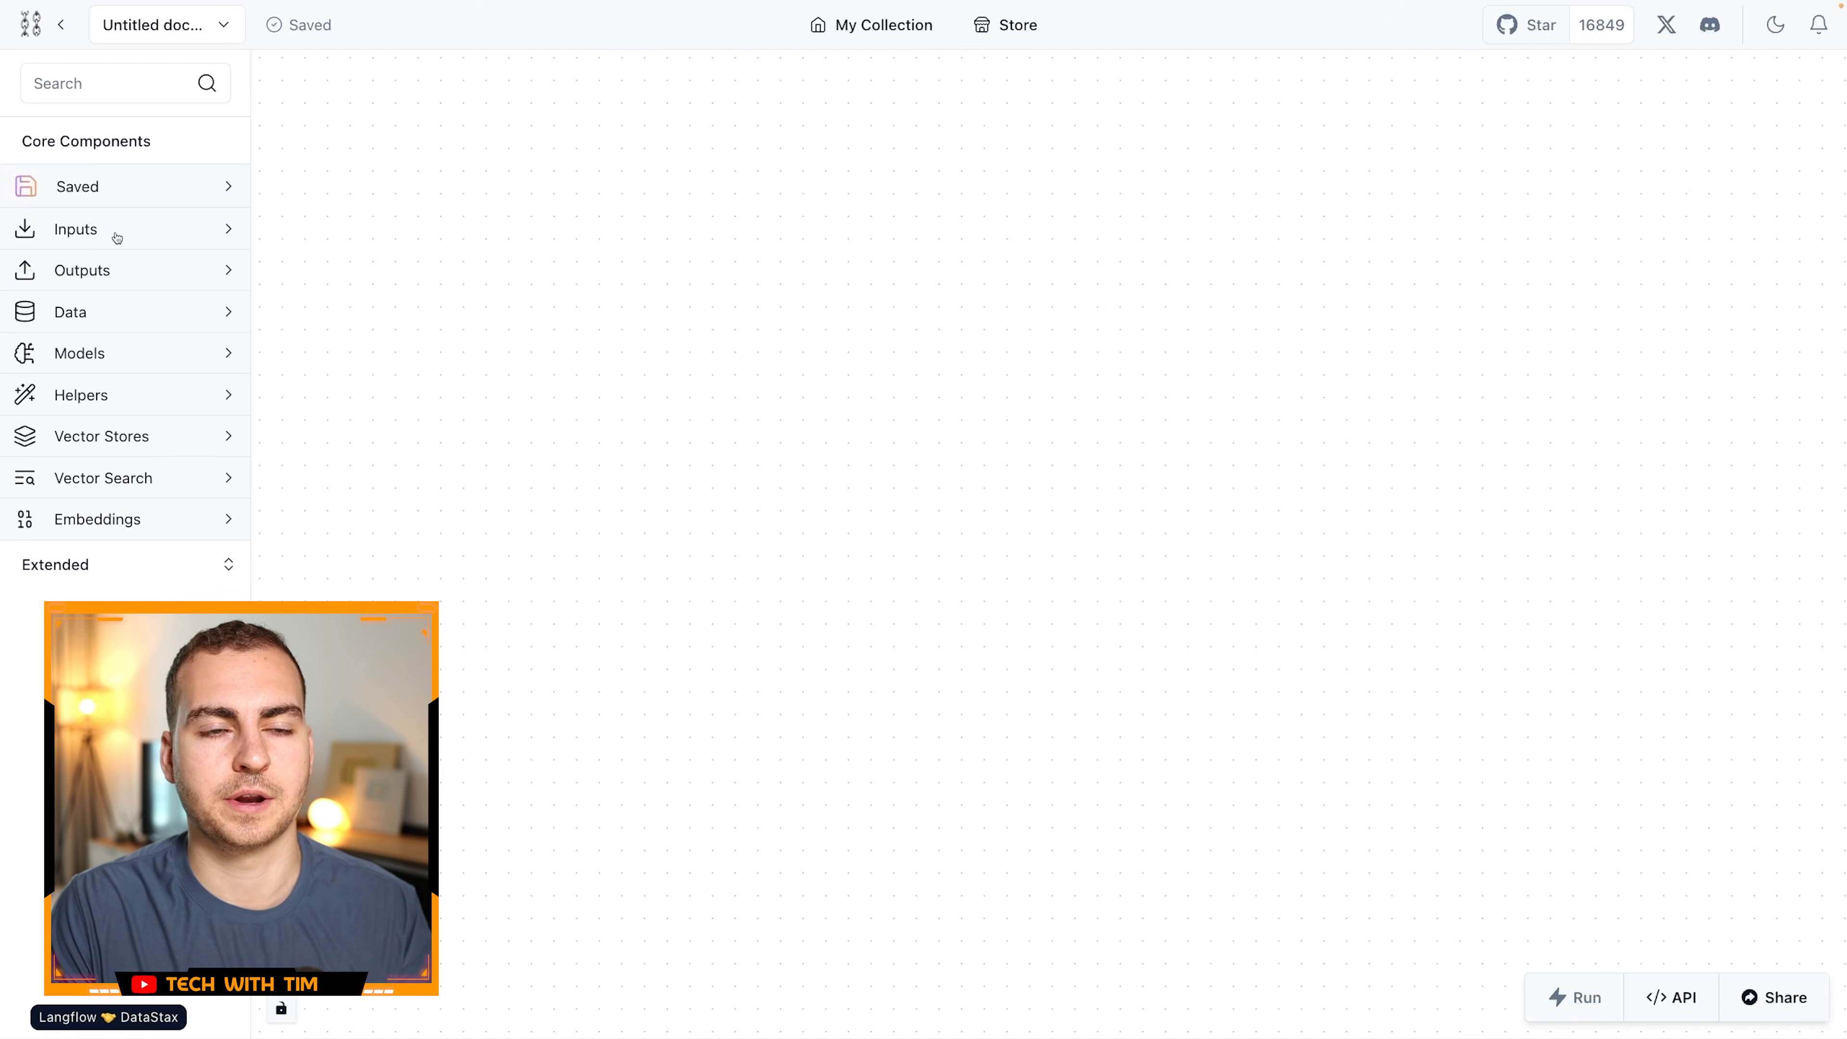
- Switch back to Langflow, look through the Inputs components and search the component library for "chat"
{"action": "left_click", "coordinate": [99, 233]}
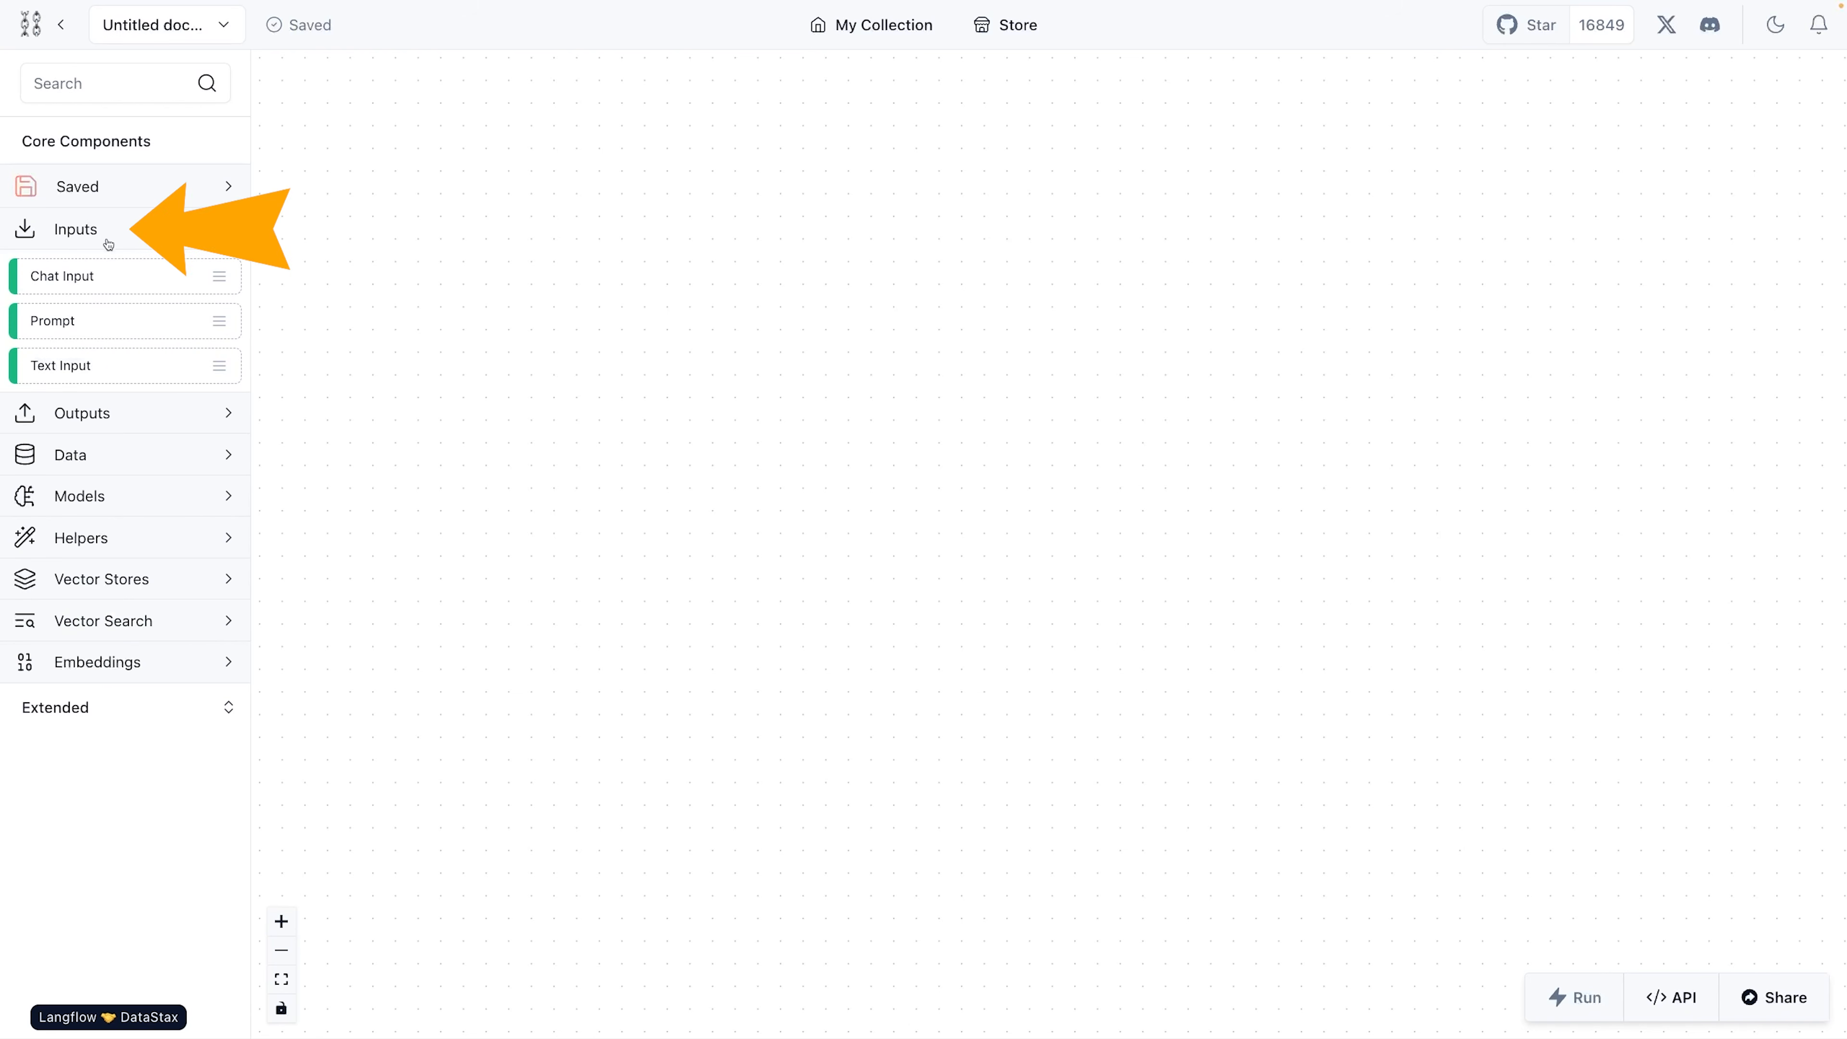
{"action": "left_click", "coordinate": [103, 233]}
{"action": "left_click", "coordinate": [102, 82]}
{"action": "type", "text": "chat"}
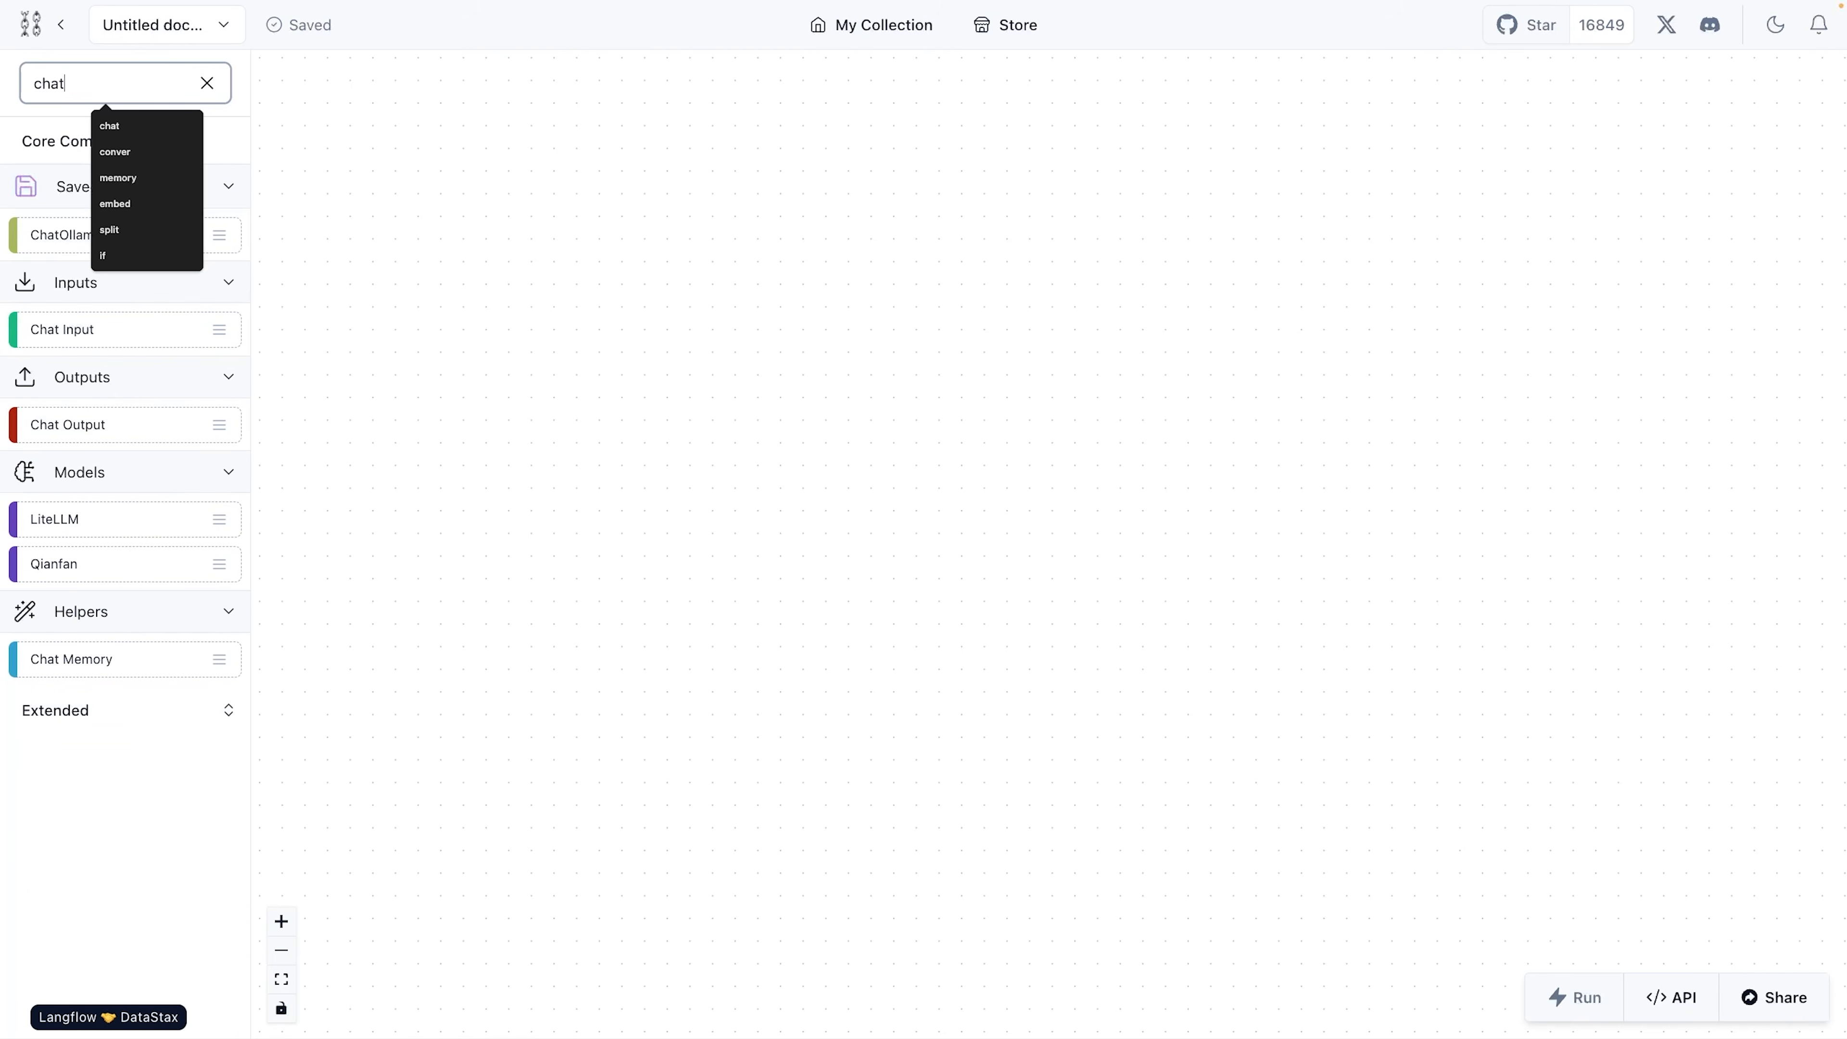
{"action": "key", "text": "BackSpace"}
{"action": "key", "text": "BackSpace"}
{"action": "key", "text": "BackSpace"}
{"action": "key", "text": "BackSpace"}
- Add a Text Input, a Prompt and a Chat Input component to the blank canvas
{"action": "left_click", "coordinate": [107, 233]}
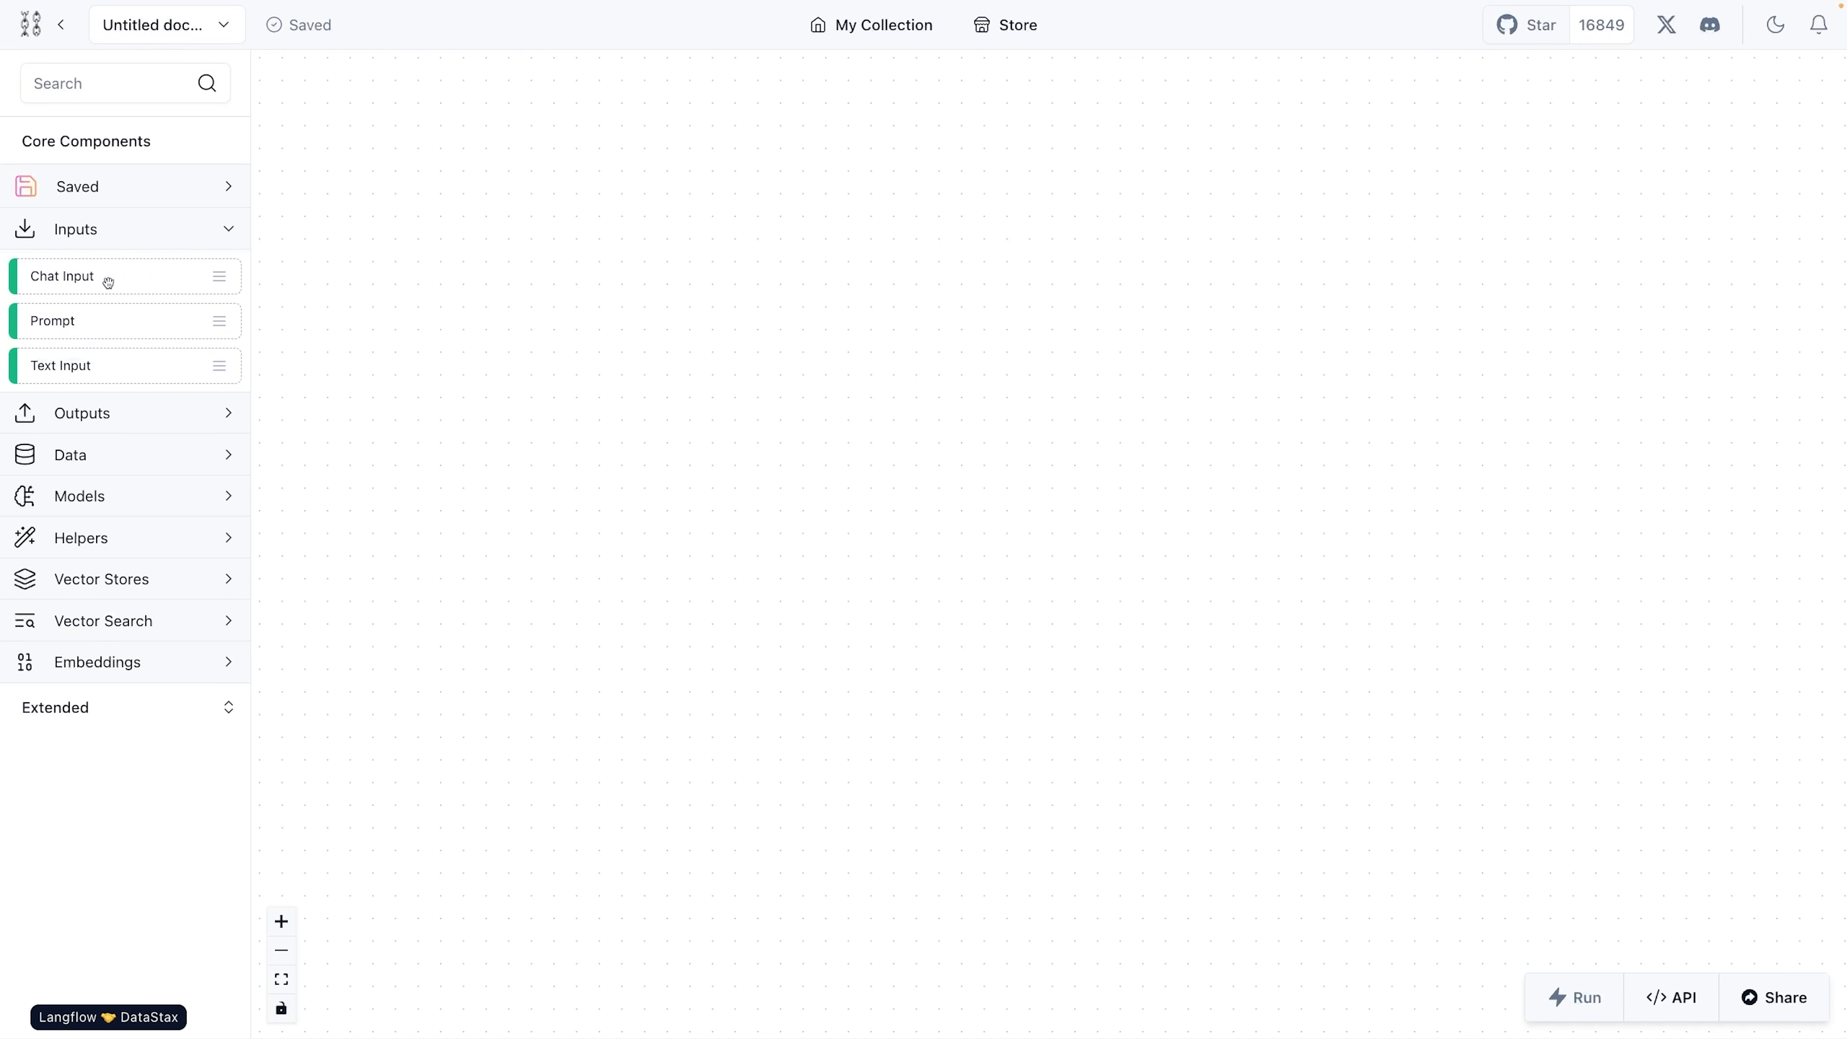
{"action": "left_click_drag", "start_coordinate": [72, 365], "coordinate": [406, 258]}
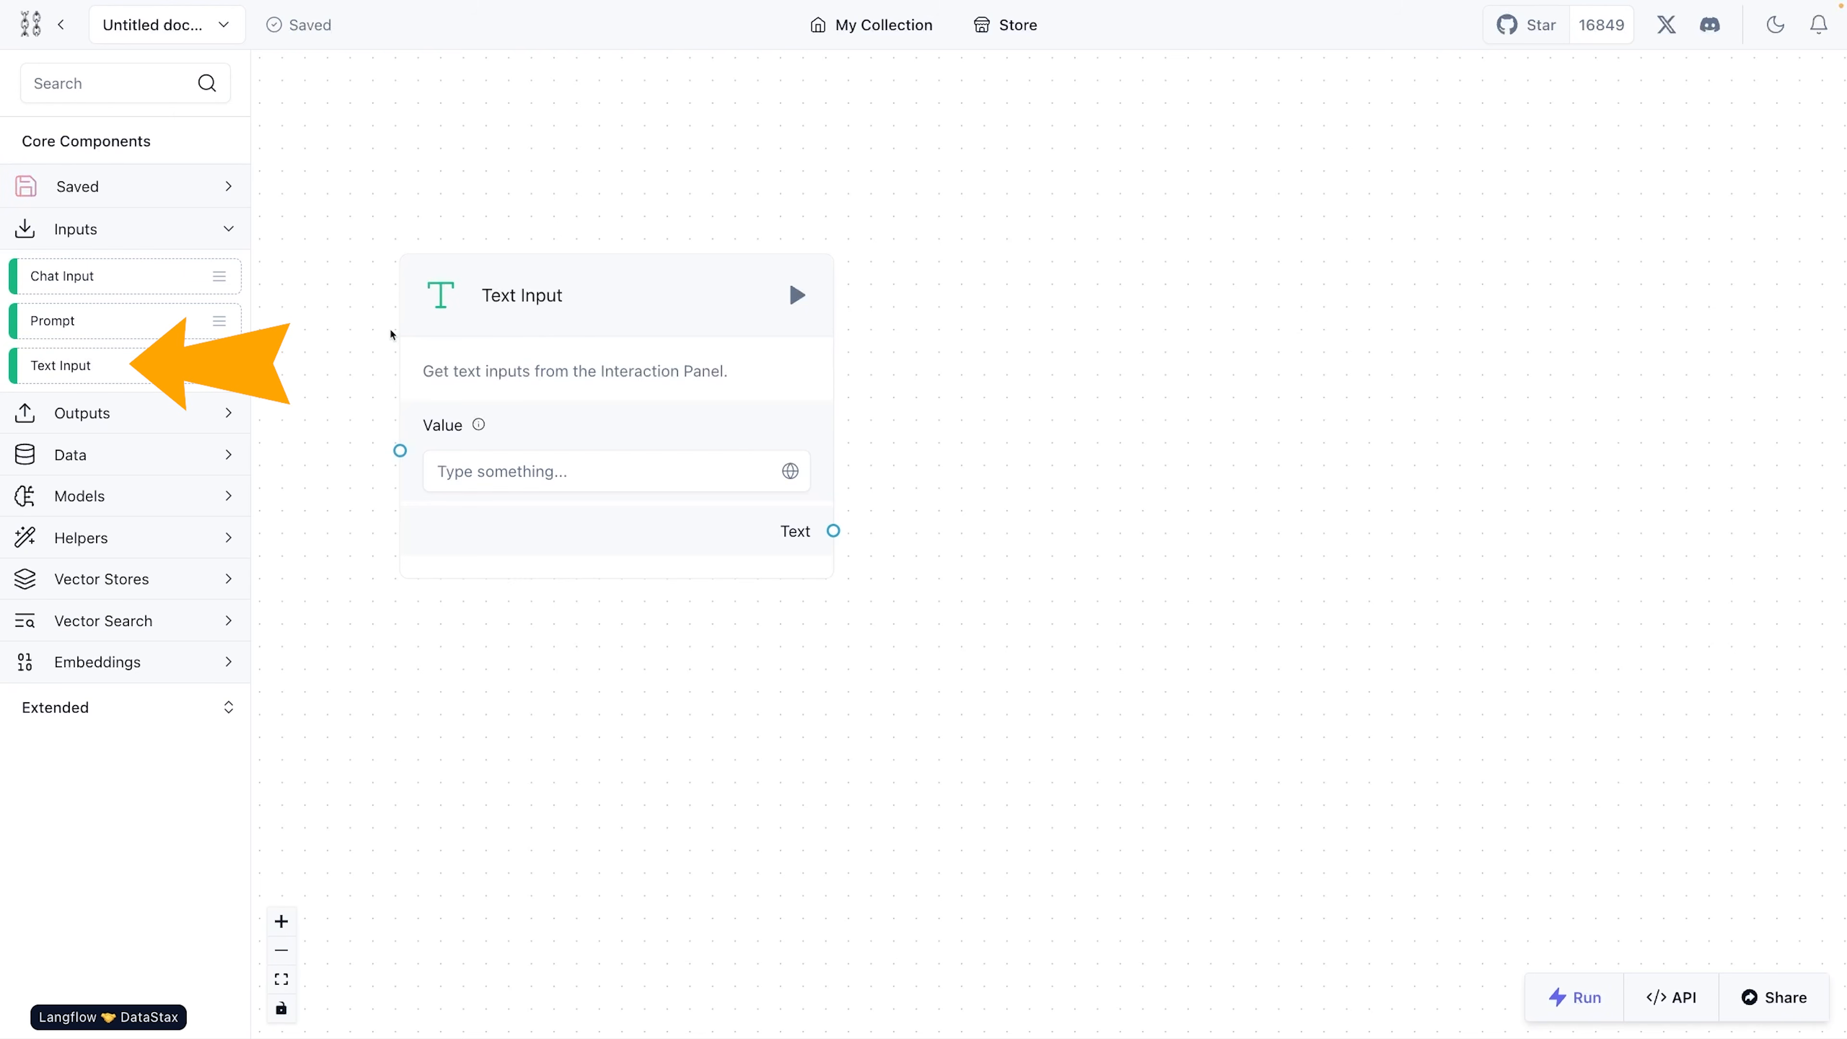
{"action": "left_click_drag", "start_coordinate": [61, 331], "coordinate": [1219, 338]}
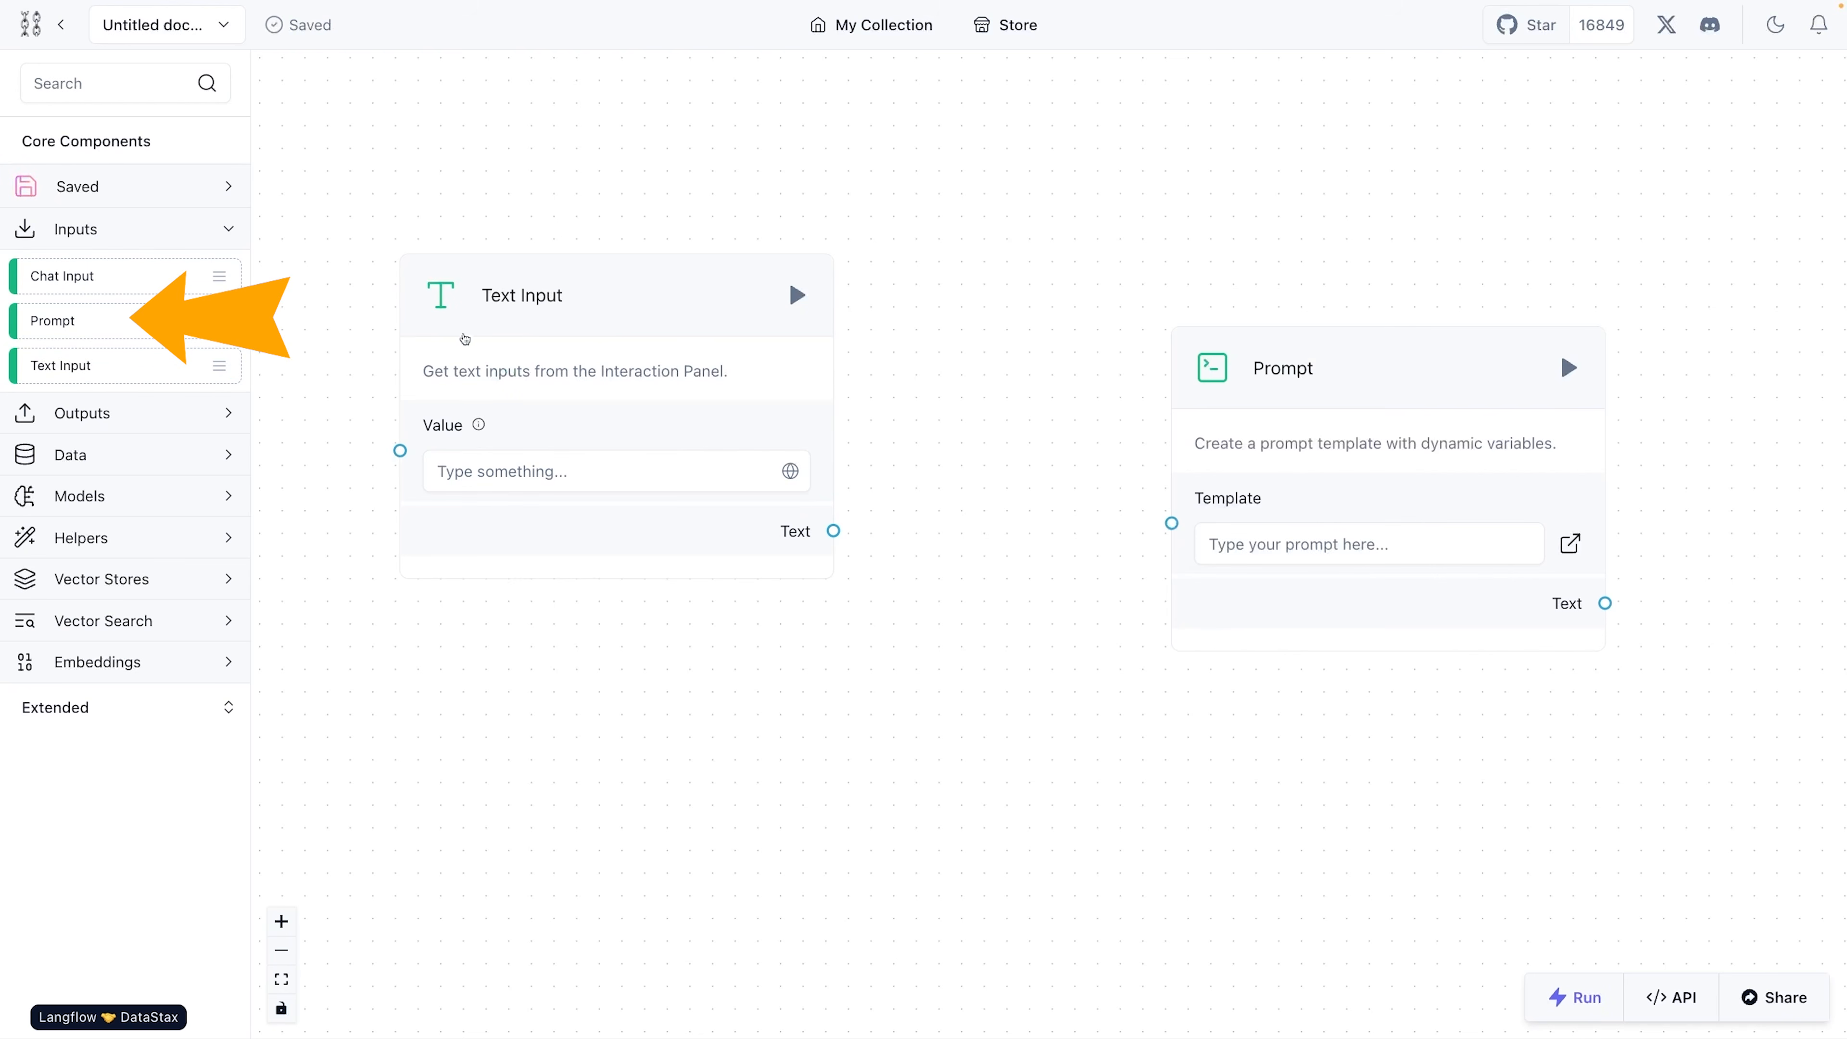
{"action": "left_click_drag", "start_coordinate": [95, 284], "coordinate": [1088, 728]}
- Arrange the components in one row, ordered Text Input, Chat Input, Prompt
{"action": "left_click_drag", "start_coordinate": [1236, 378], "coordinate": [1335, 298]}
{"action": "left_click_drag", "start_coordinate": [618, 297], "coordinate": [536, 173]}
{"action": "scroll", "coordinate": [865, 351], "scroll_direction": "down", "scroll_amount": 1}
{"action": "scroll", "coordinate": [870, 369], "scroll_direction": "down", "scroll_amount": 1}
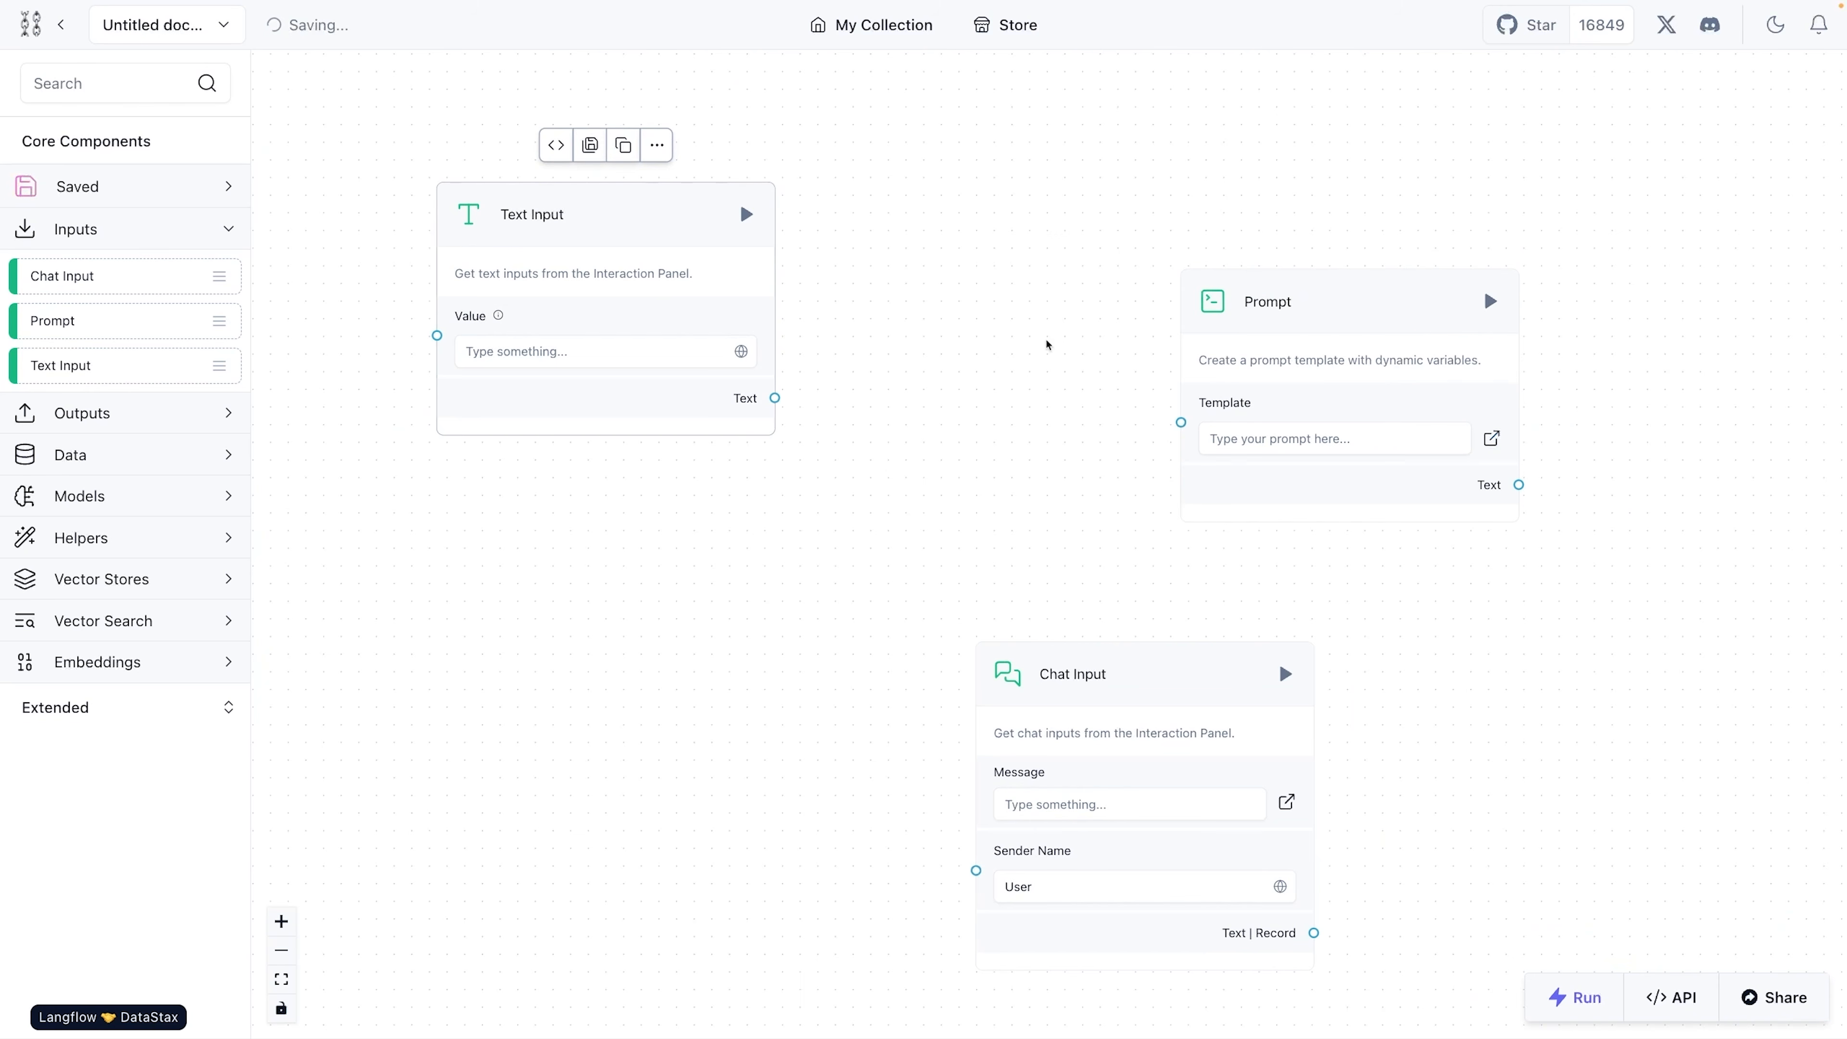
{"action": "left_click_drag", "start_coordinate": [1331, 298], "coordinate": [1408, 253]}
{"action": "left_click_drag", "start_coordinate": [1105, 652], "coordinate": [968, 208]}
{"action": "left_click_drag", "start_coordinate": [572, 223], "coordinate": [570, 267]}
{"action": "left_click_drag", "start_coordinate": [981, 218], "coordinate": [966, 244]}
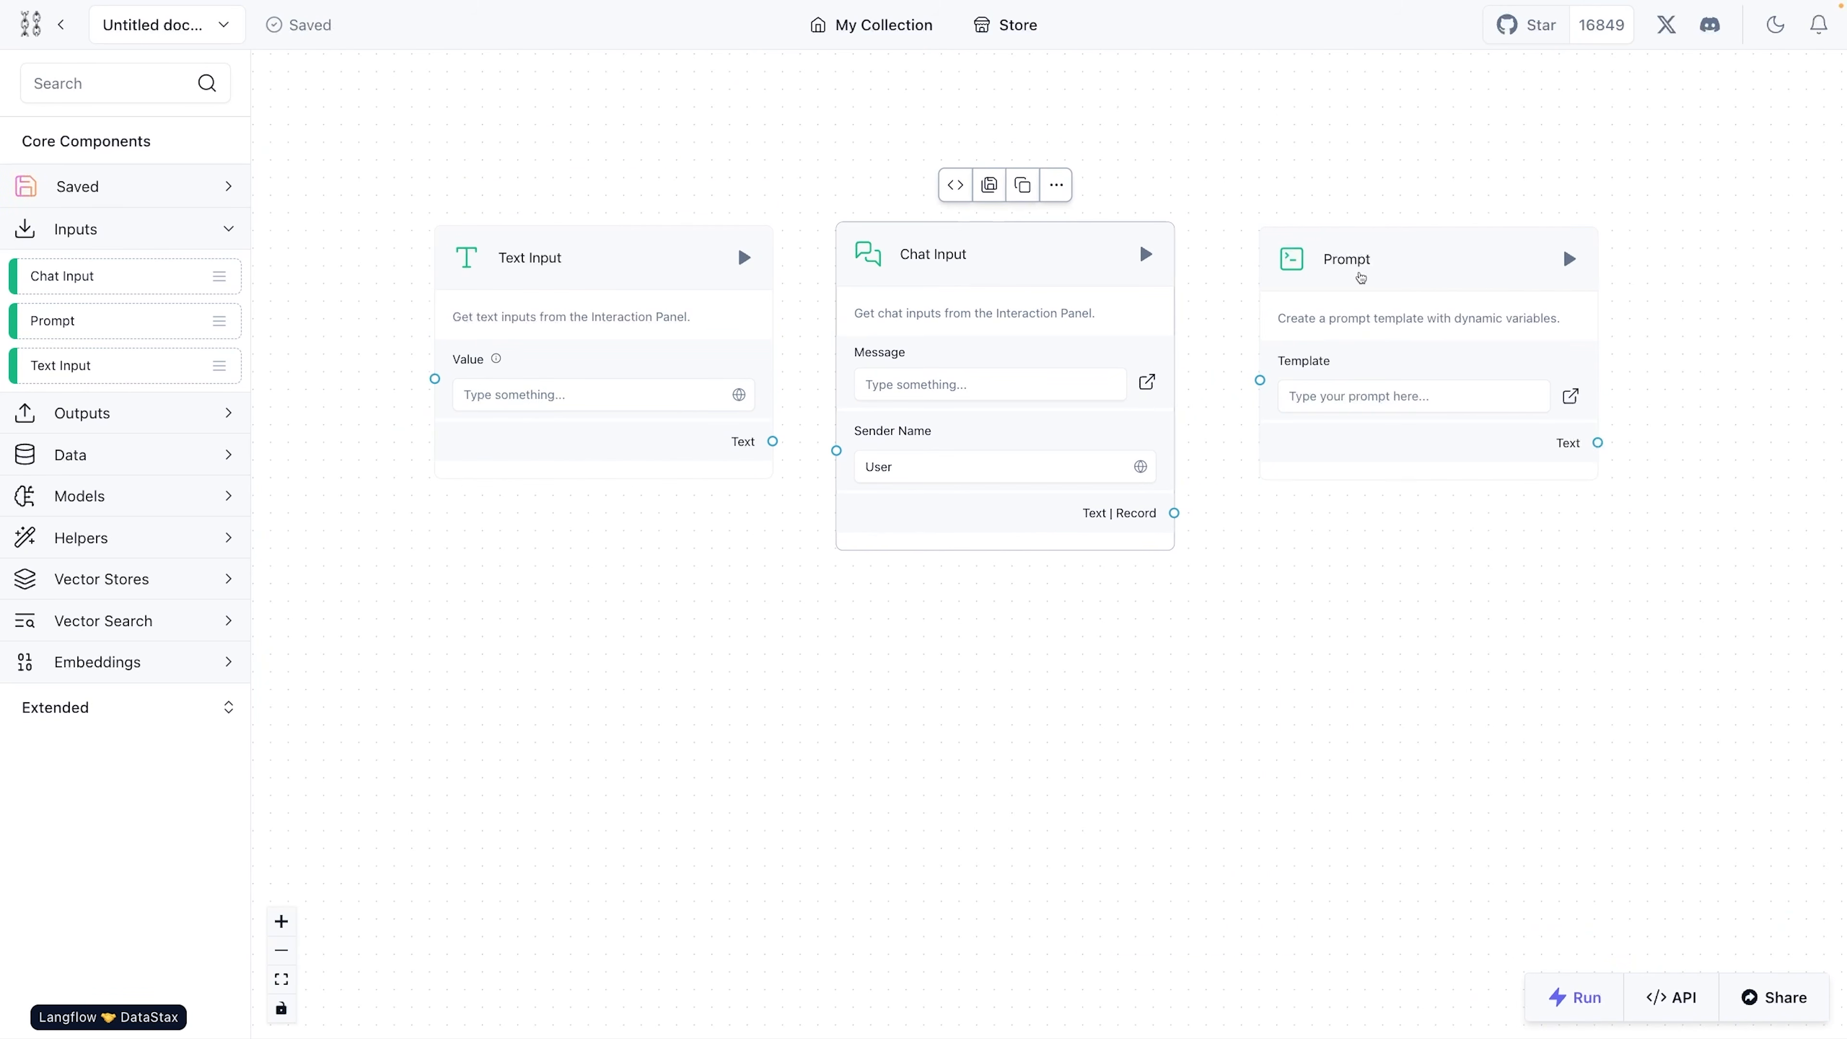
{"action": "left_click_drag", "start_coordinate": [1369, 268], "coordinate": [1351, 261]}
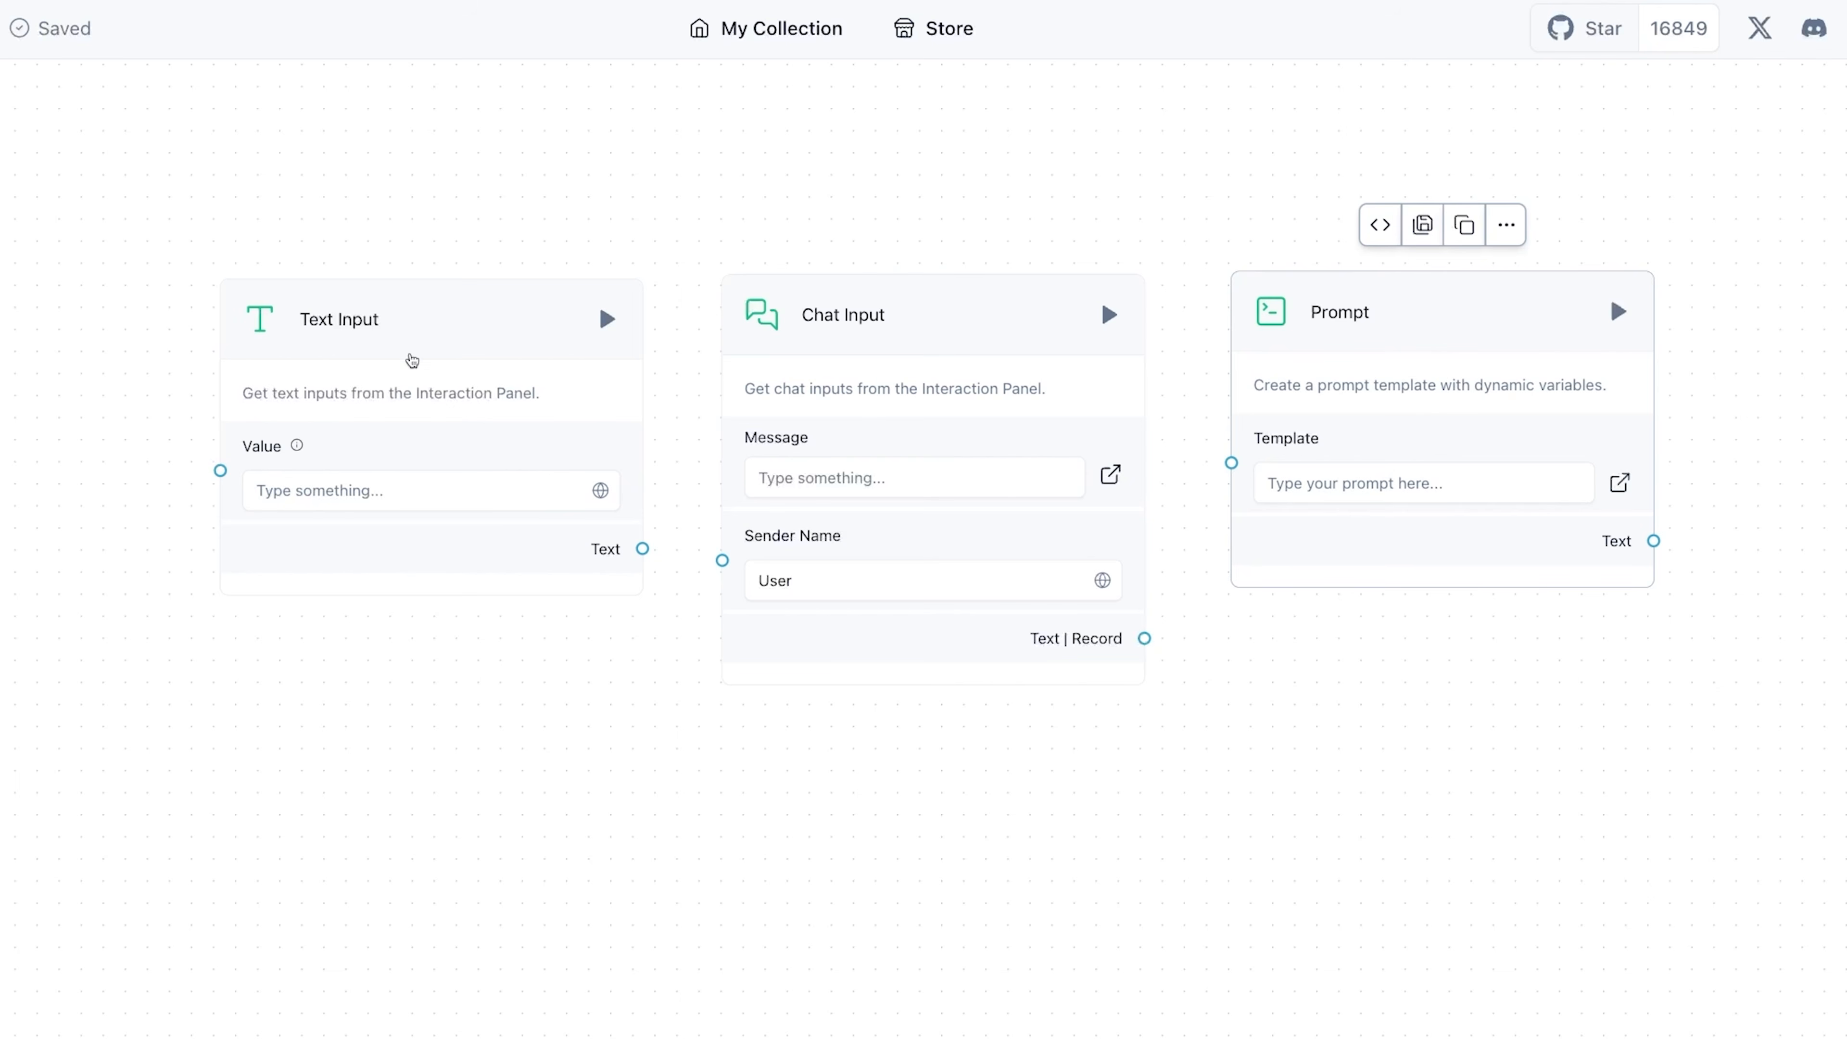
- Rename the Text Input component as Name
{"action": "left_click", "coordinate": [411, 360]}
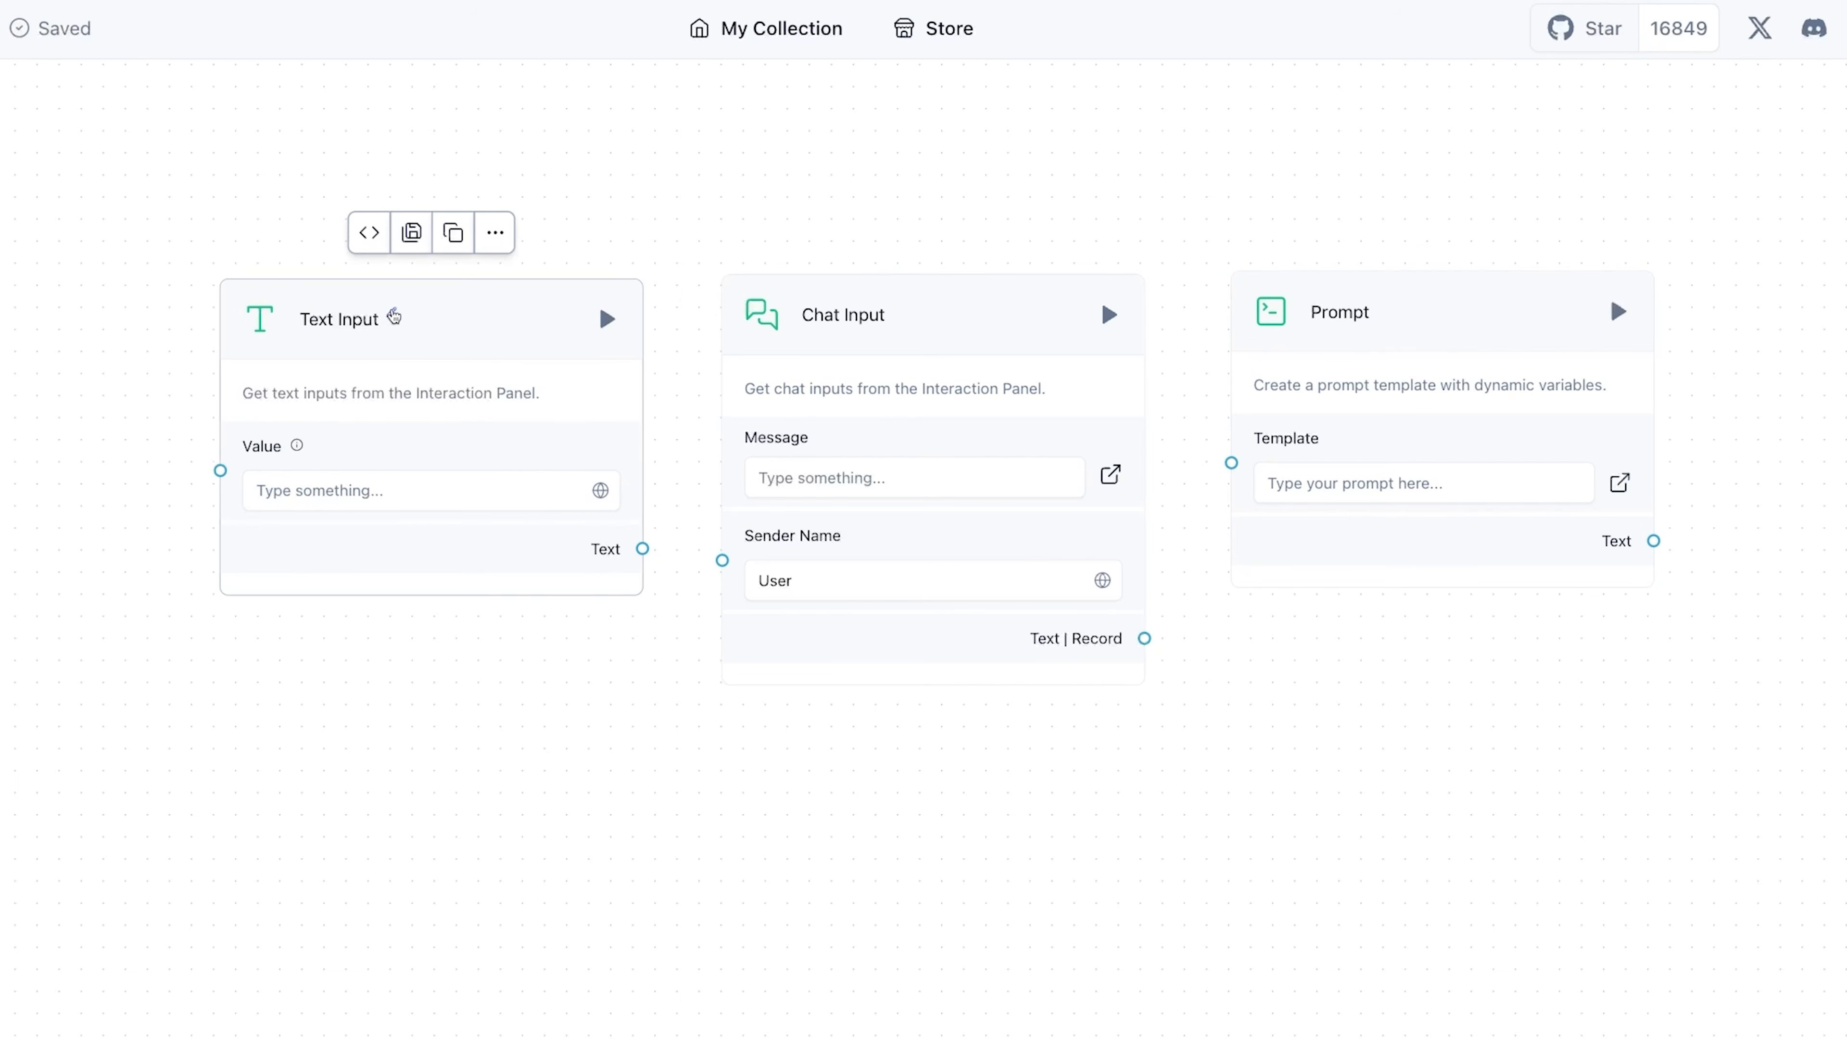
{"action": "double_click", "coordinate": [339, 319]}
{"action": "type", "text": "Nam"}
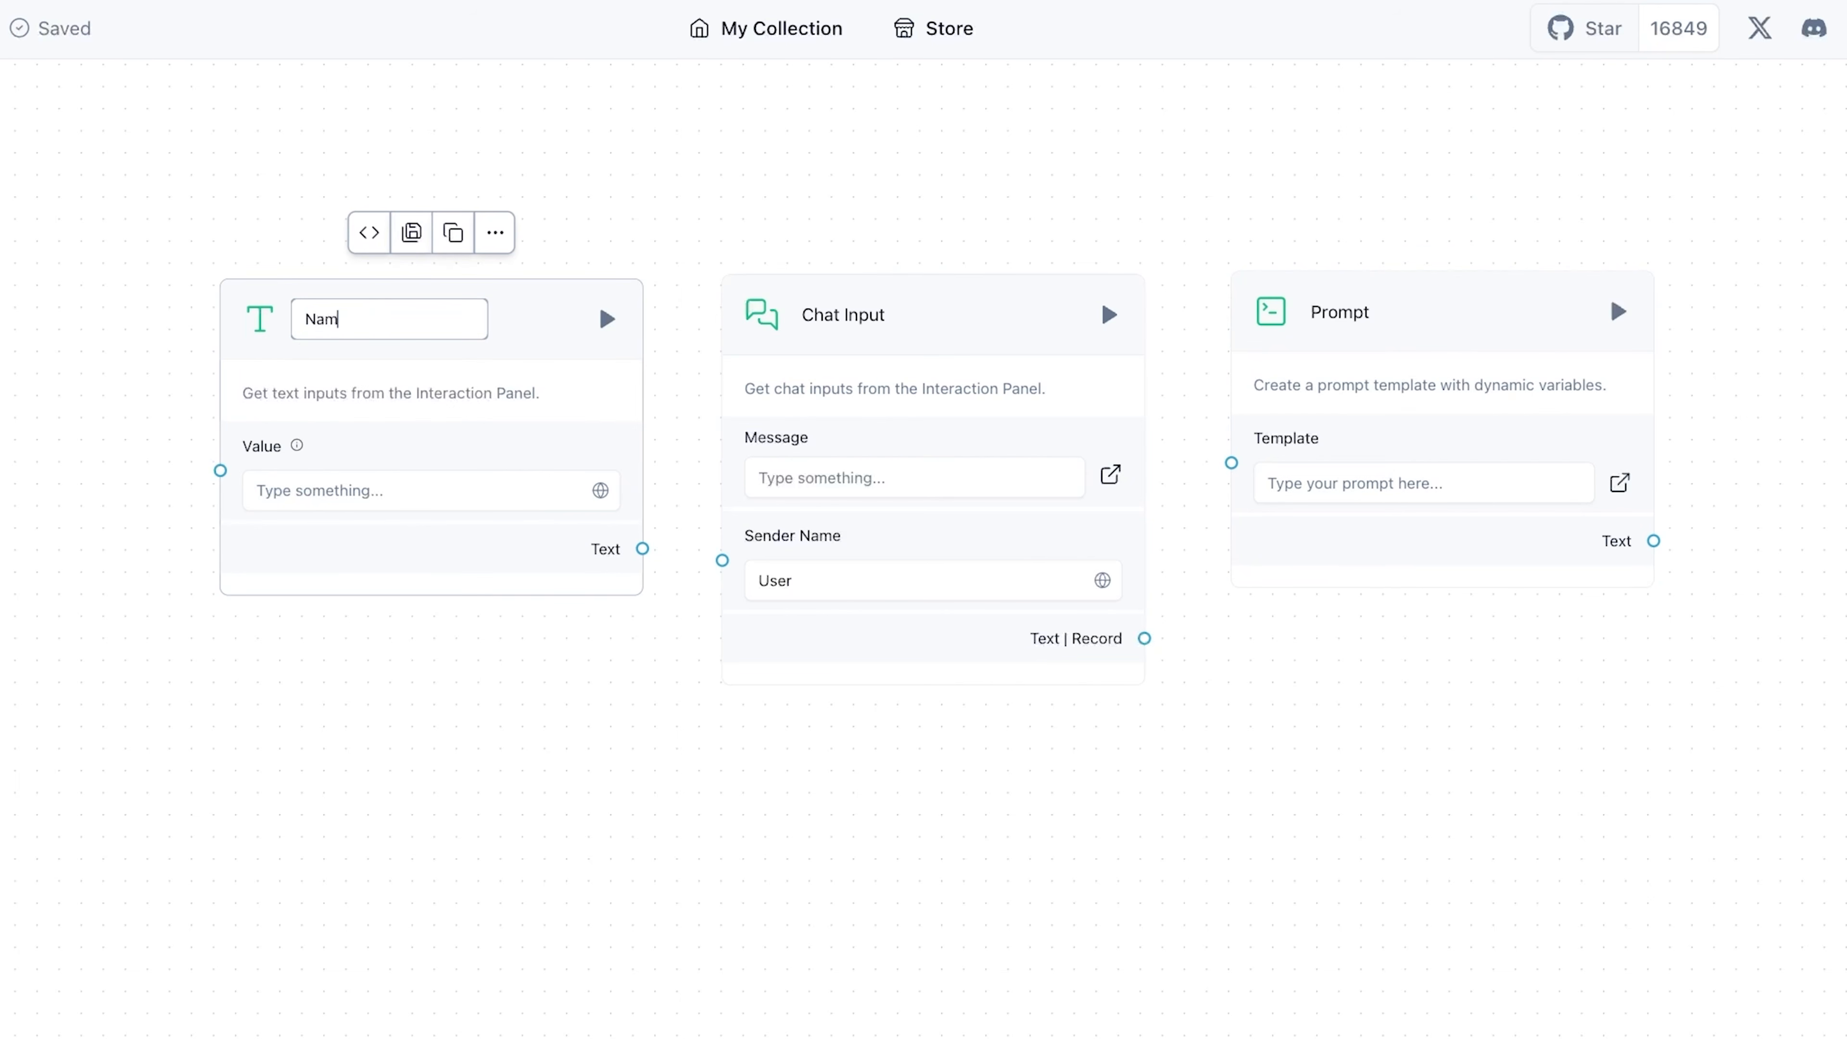
{"action": "type", "text": "e"}
{"action": "key", "text": "Return"}
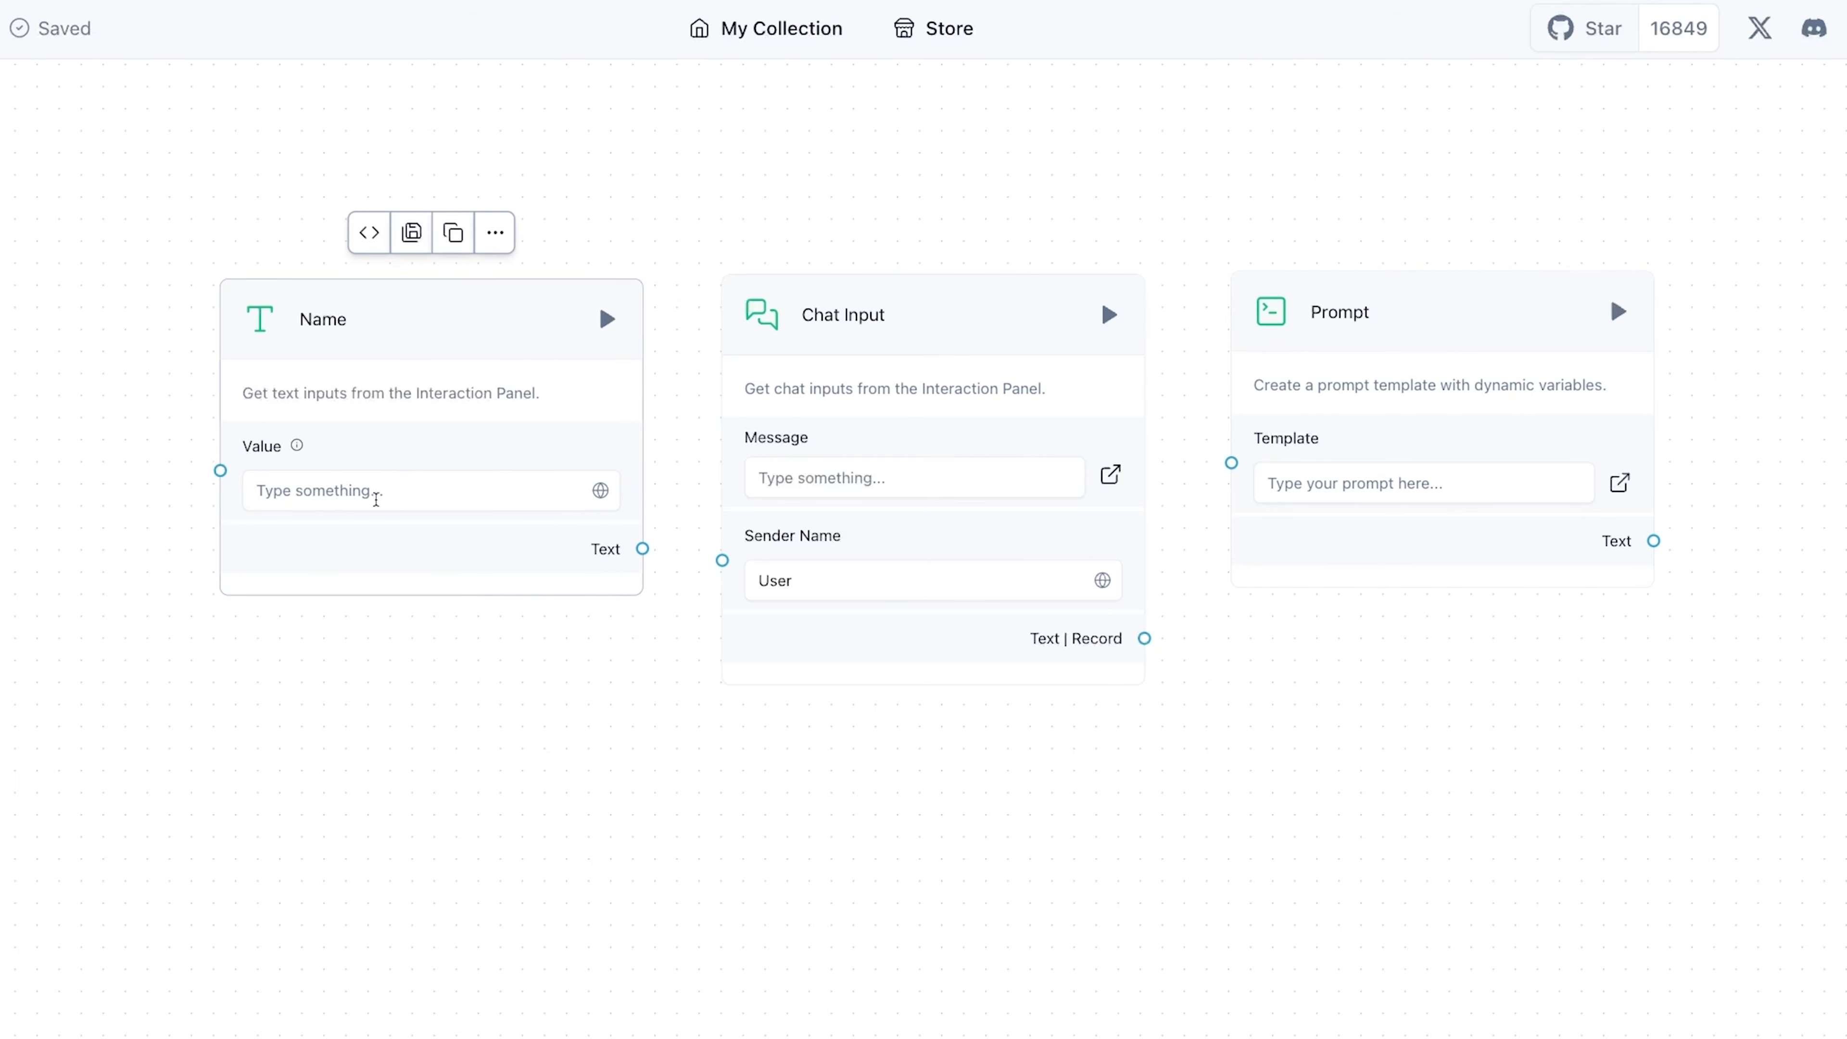
{"action": "left_click", "coordinate": [345, 500]}
{"action": "left_click", "coordinate": [440, 458]}
- Connect the Name component's Text output to the Chat Input's Sender Name and adjust the spacing of both components
{"action": "left_click_drag", "start_coordinate": [486, 318], "coordinate": [350, 312]}
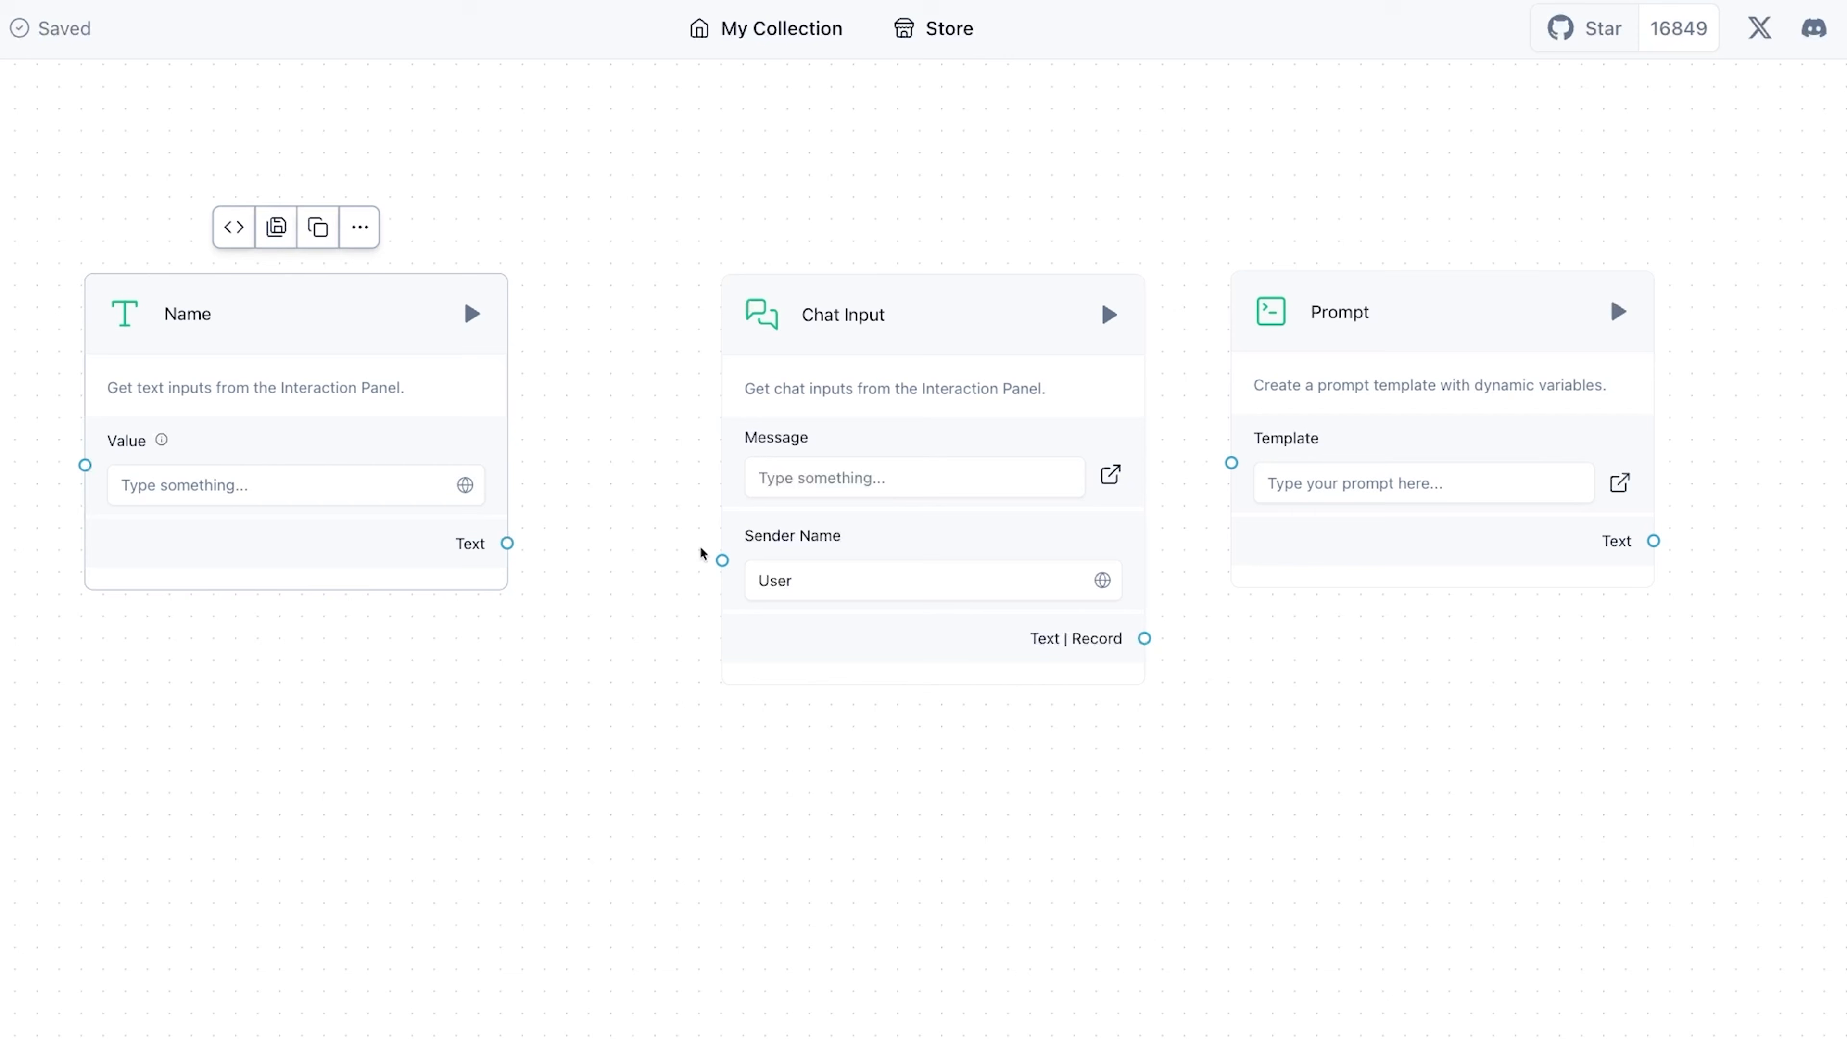
{"action": "left_click_drag", "start_coordinate": [507, 542], "coordinate": [724, 560]}
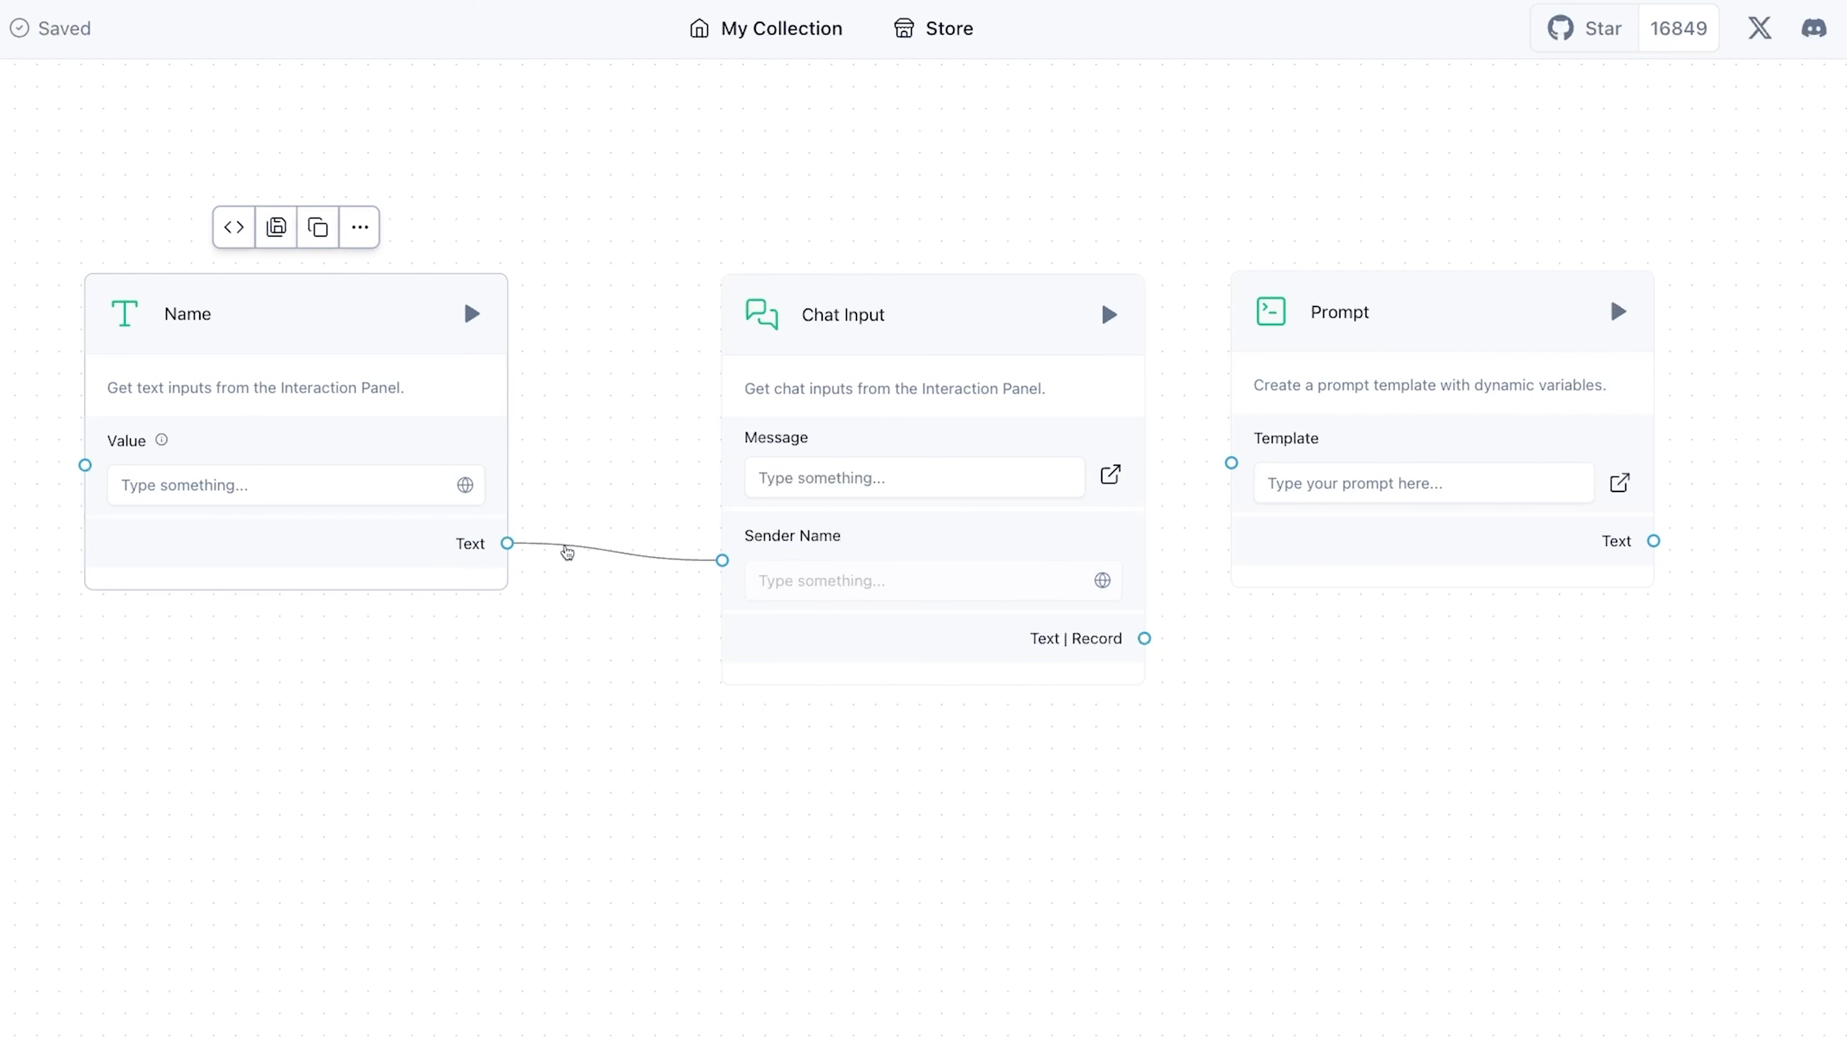
{"action": "left_click_drag", "start_coordinate": [869, 319], "coordinate": [783, 331]}
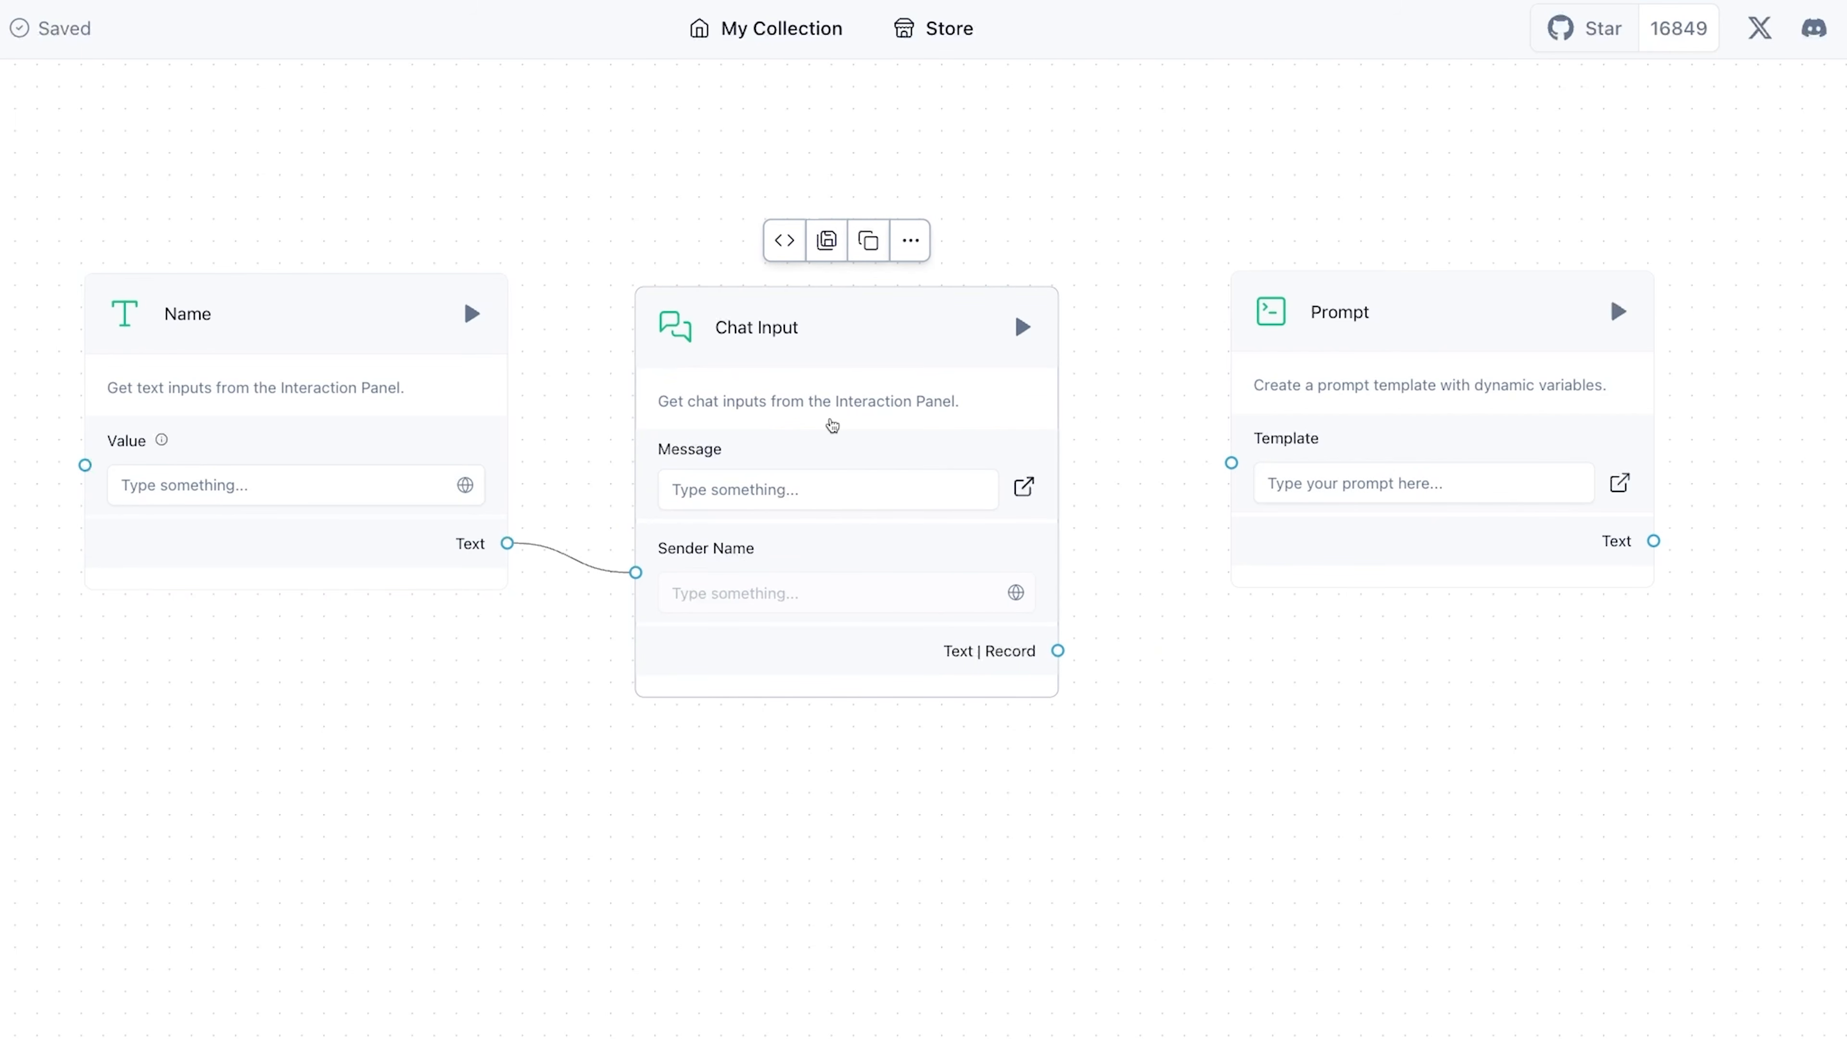
{"action": "left_click", "coordinate": [756, 489]}
{"action": "key", "text": "Escape"}
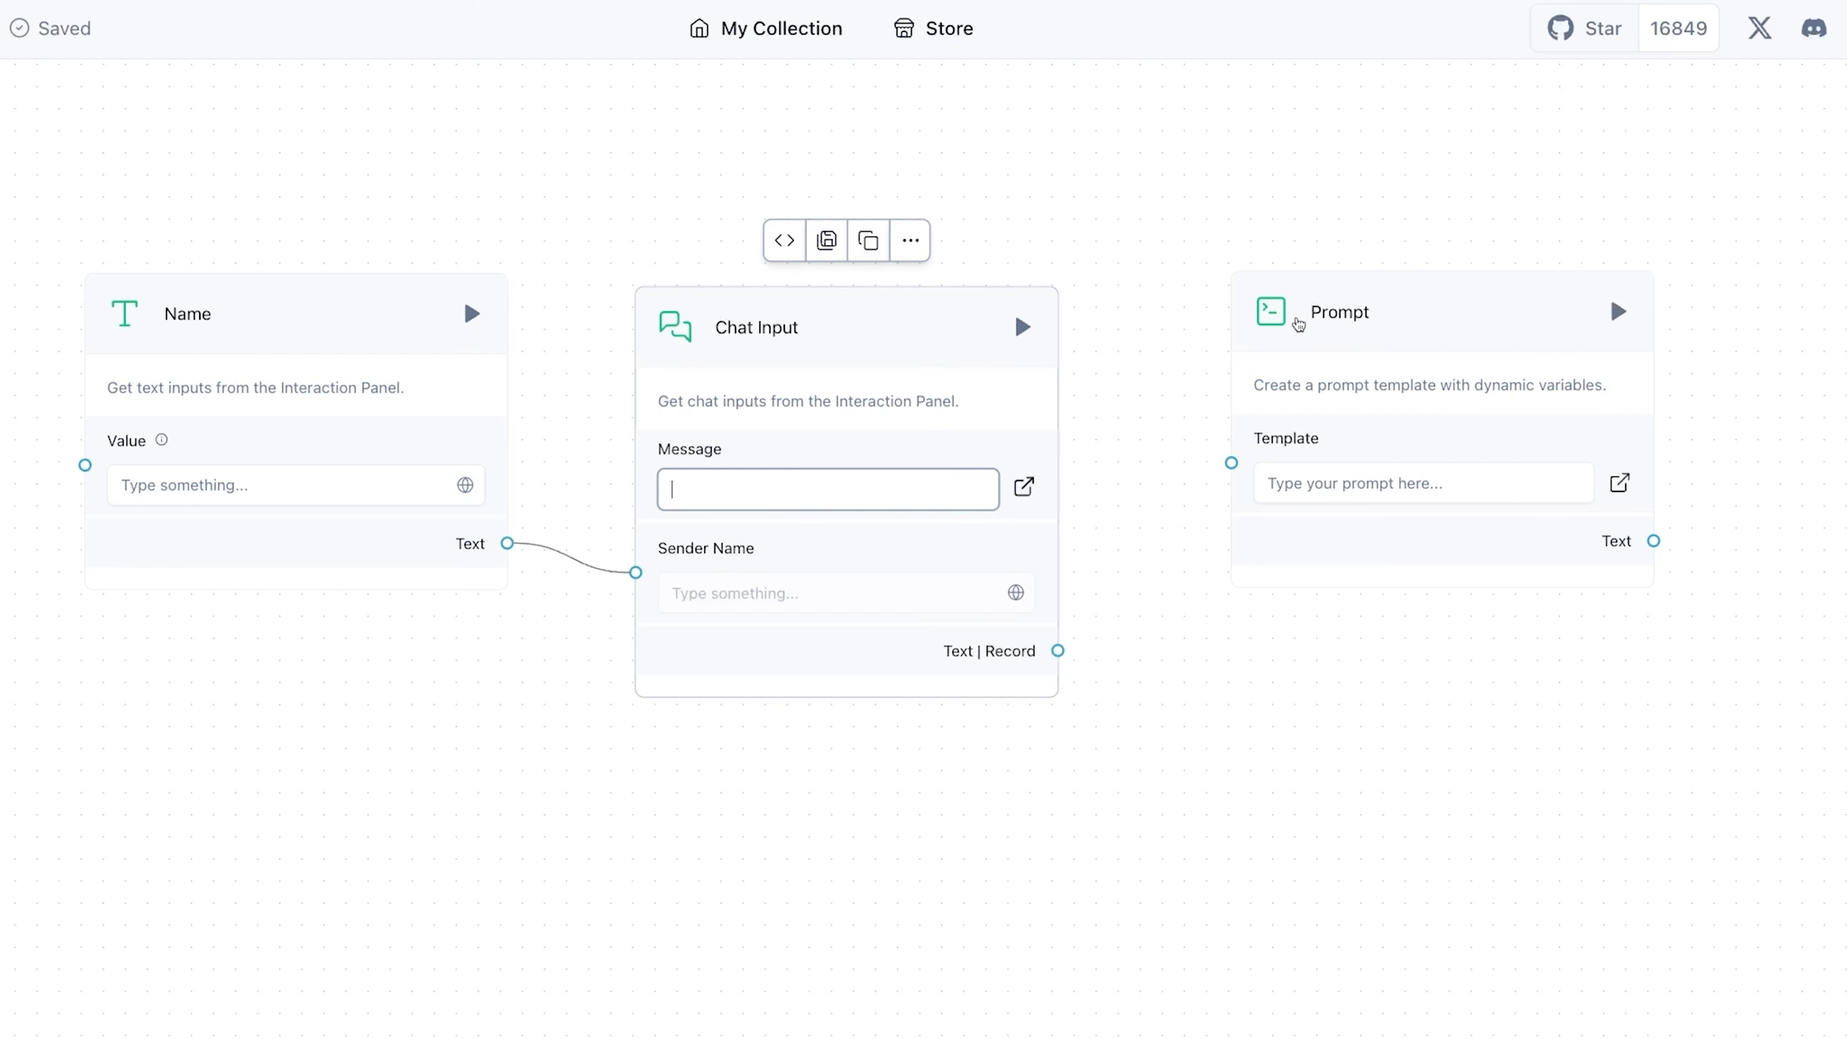
- Try connecting the Chat Input's output to the Prompt's Template input, and delete that connection again
{"action": "left_click_drag", "start_coordinate": [1364, 340], "coordinate": [1371, 420]}
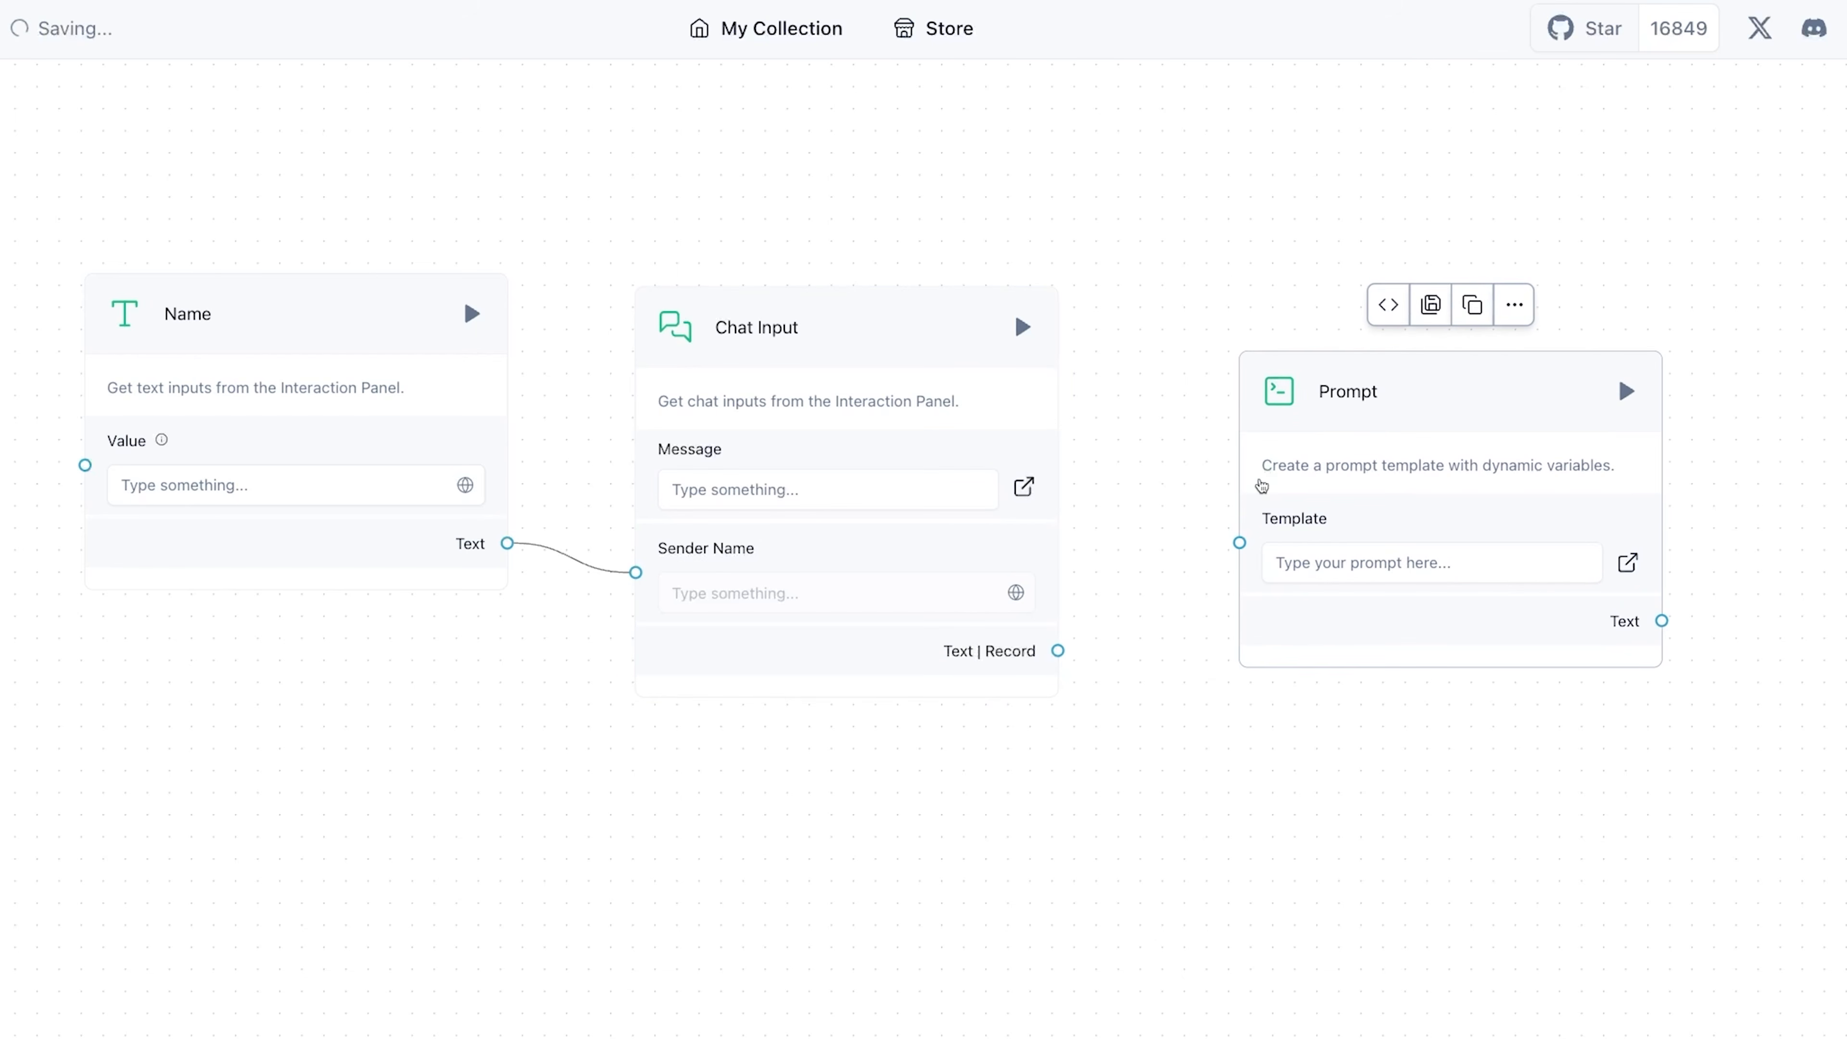
{"action": "left_click_drag", "start_coordinate": [1148, 593], "coordinate": [1240, 543]}
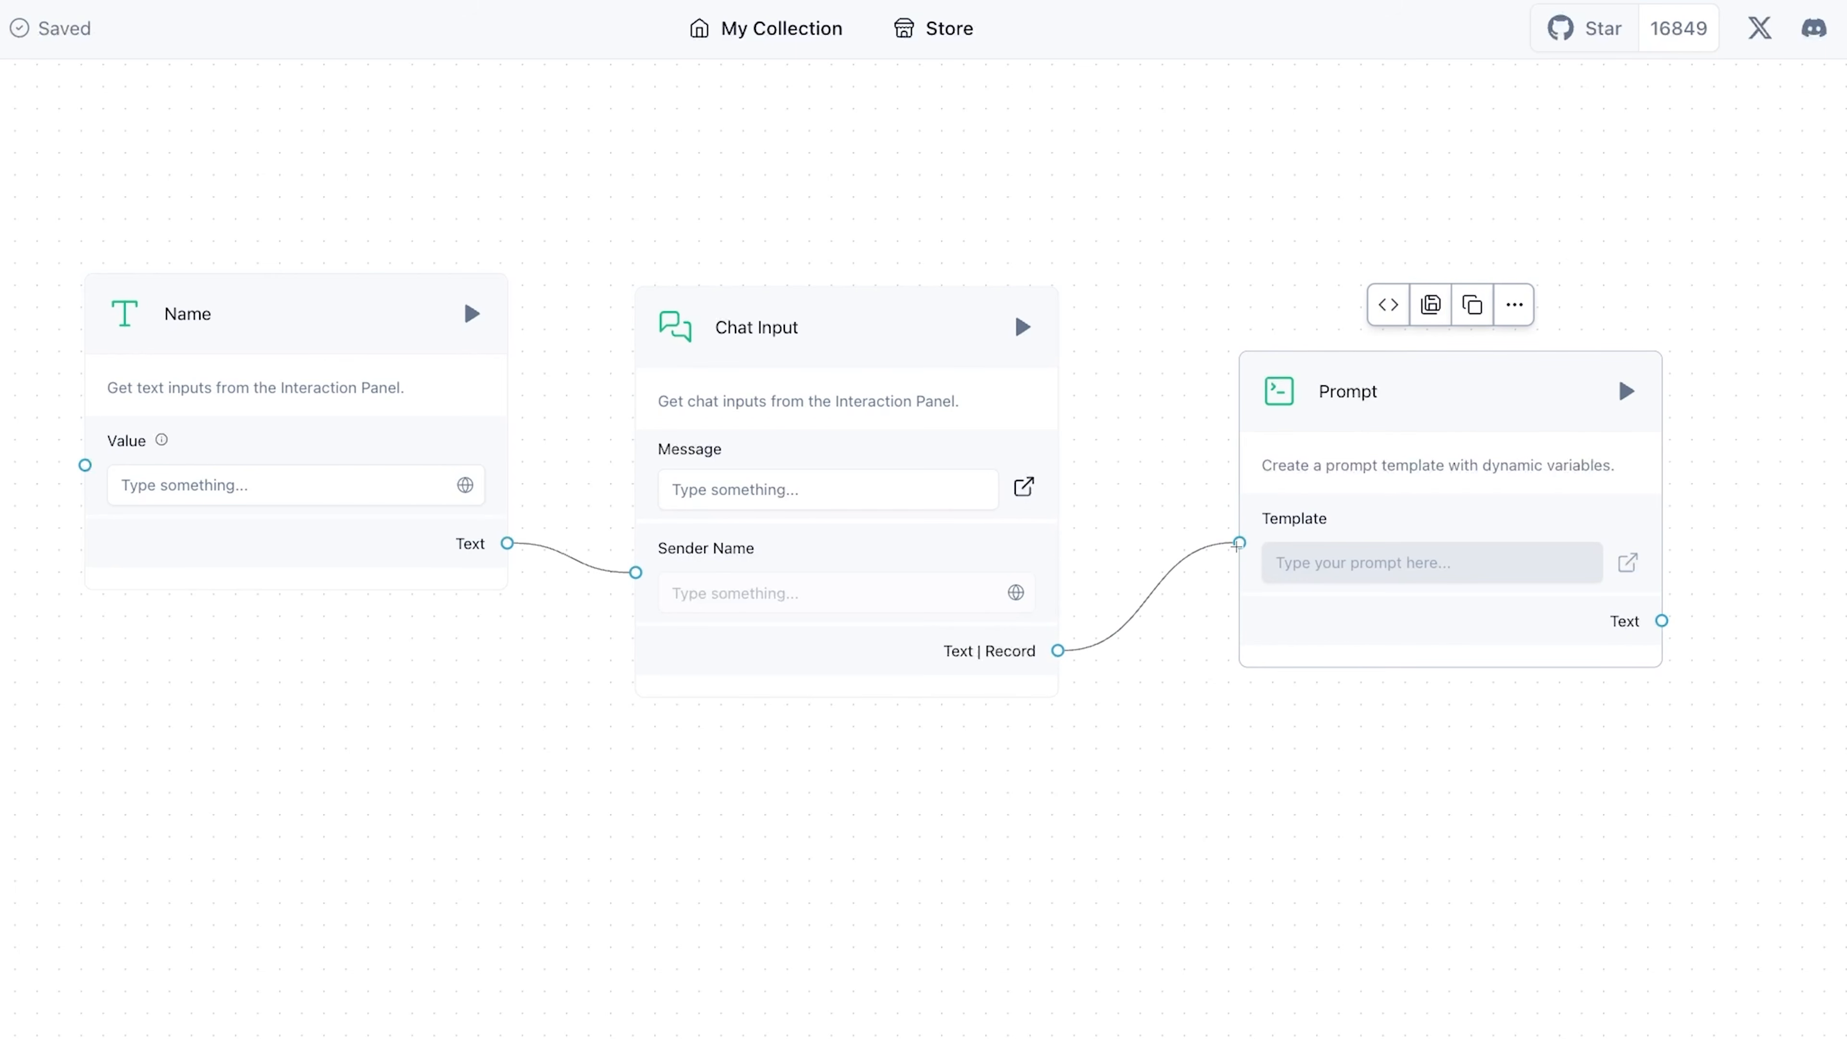
{"action": "left_click", "coordinate": [1197, 559]}
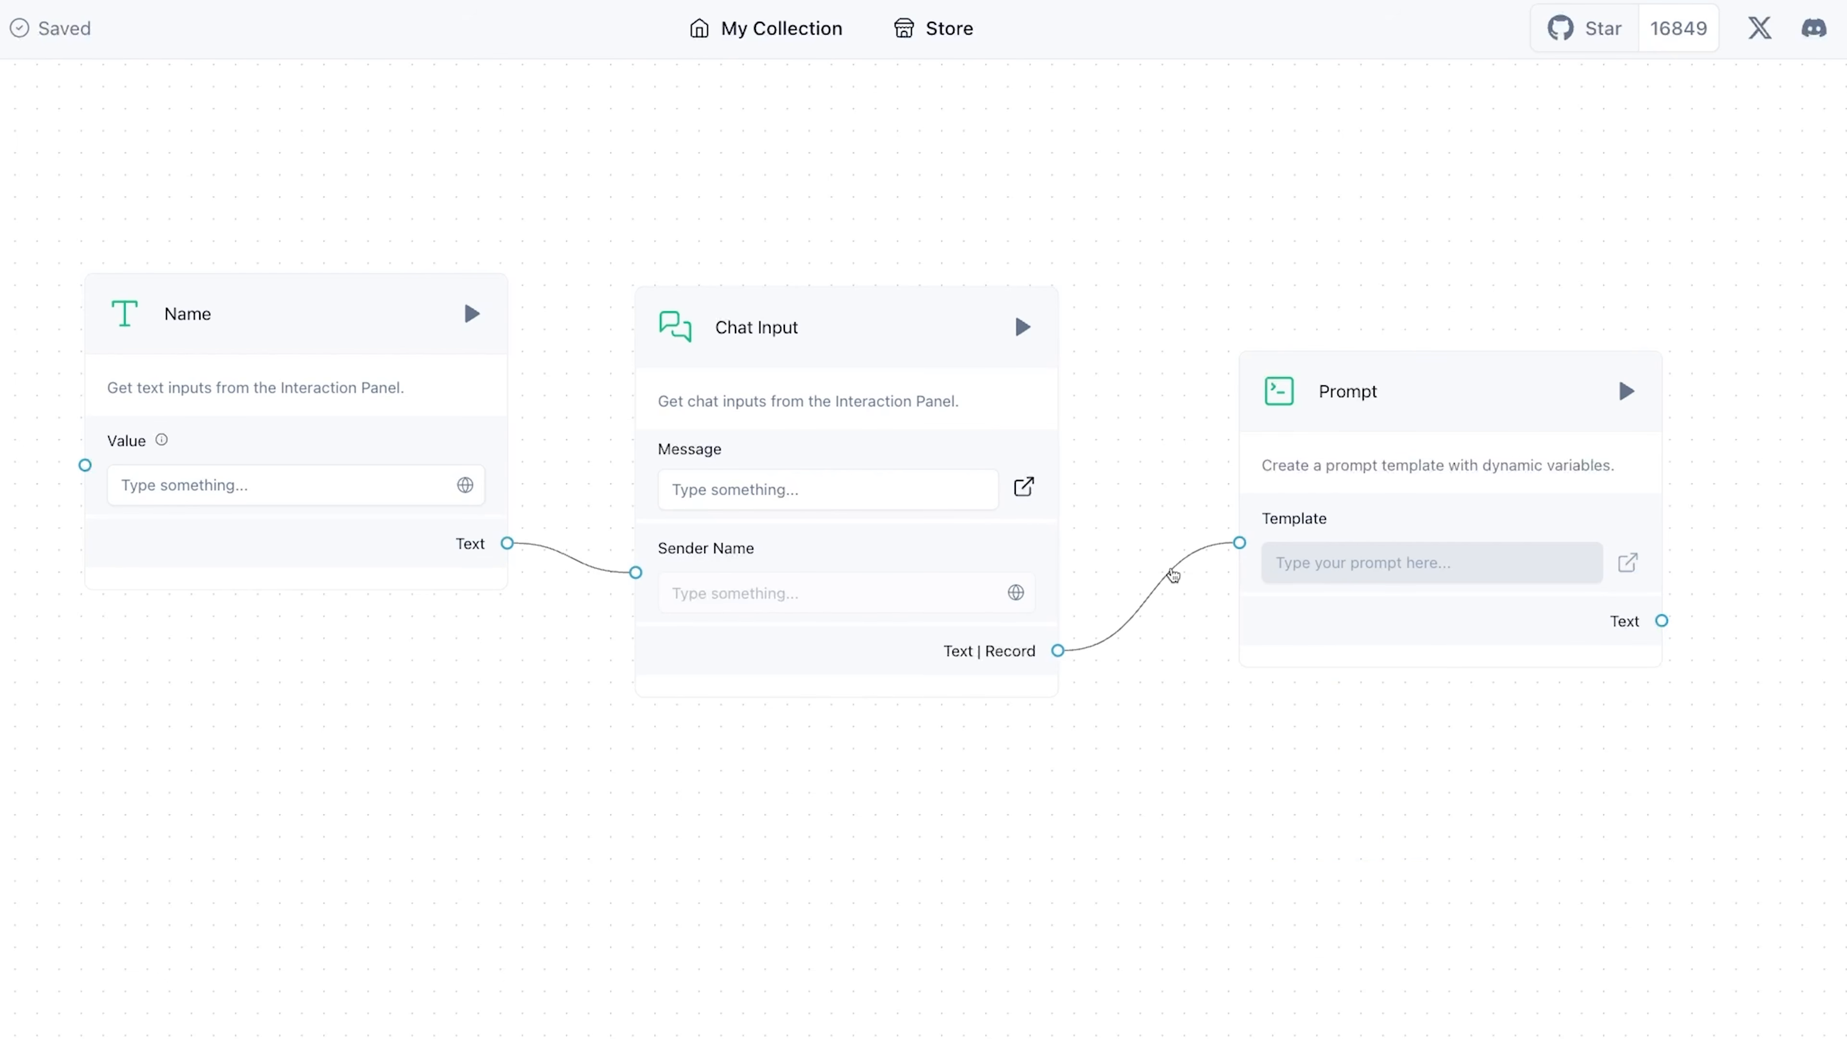
{"action": "left_click", "coordinate": [1174, 575]}
{"action": "key", "text": "BackSpace"}
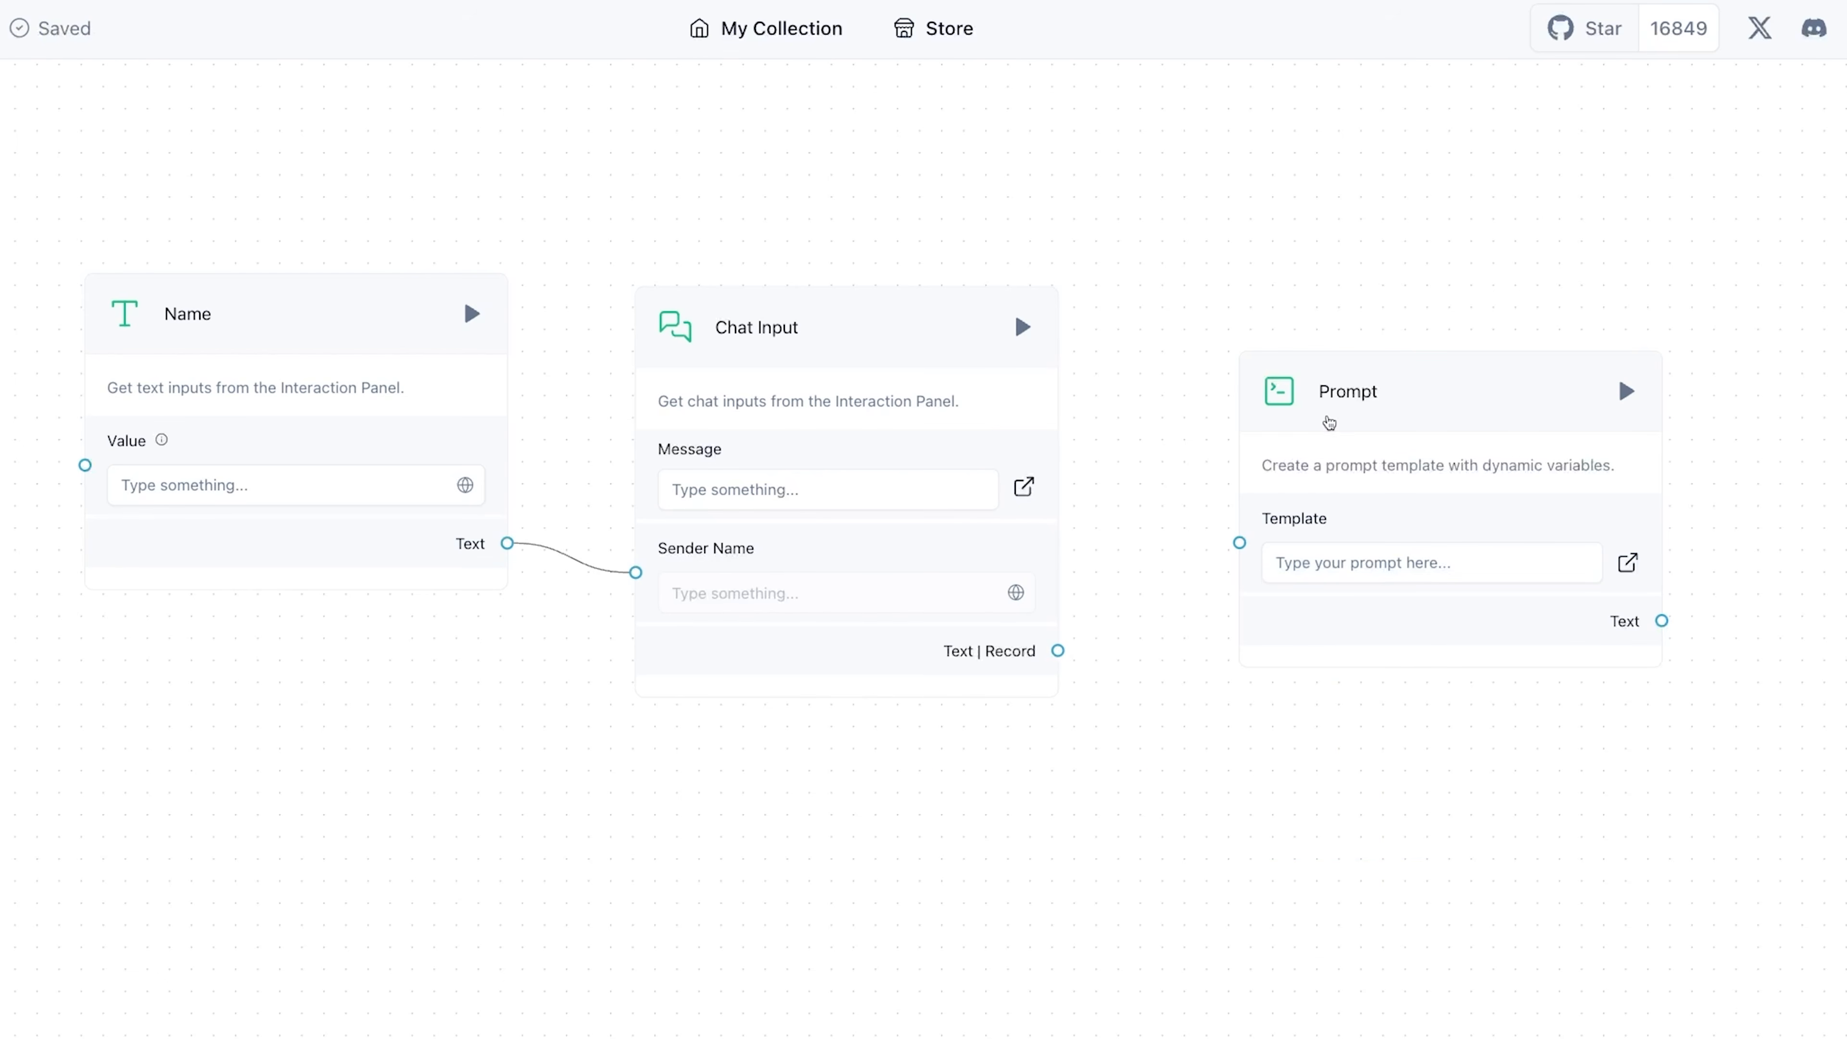
- Align the Prompt component with the other components and open its template for editing
{"action": "left_click_drag", "start_coordinate": [1332, 425], "coordinate": [1298, 363]}
{"action": "left_click", "coordinate": [1340, 536]}
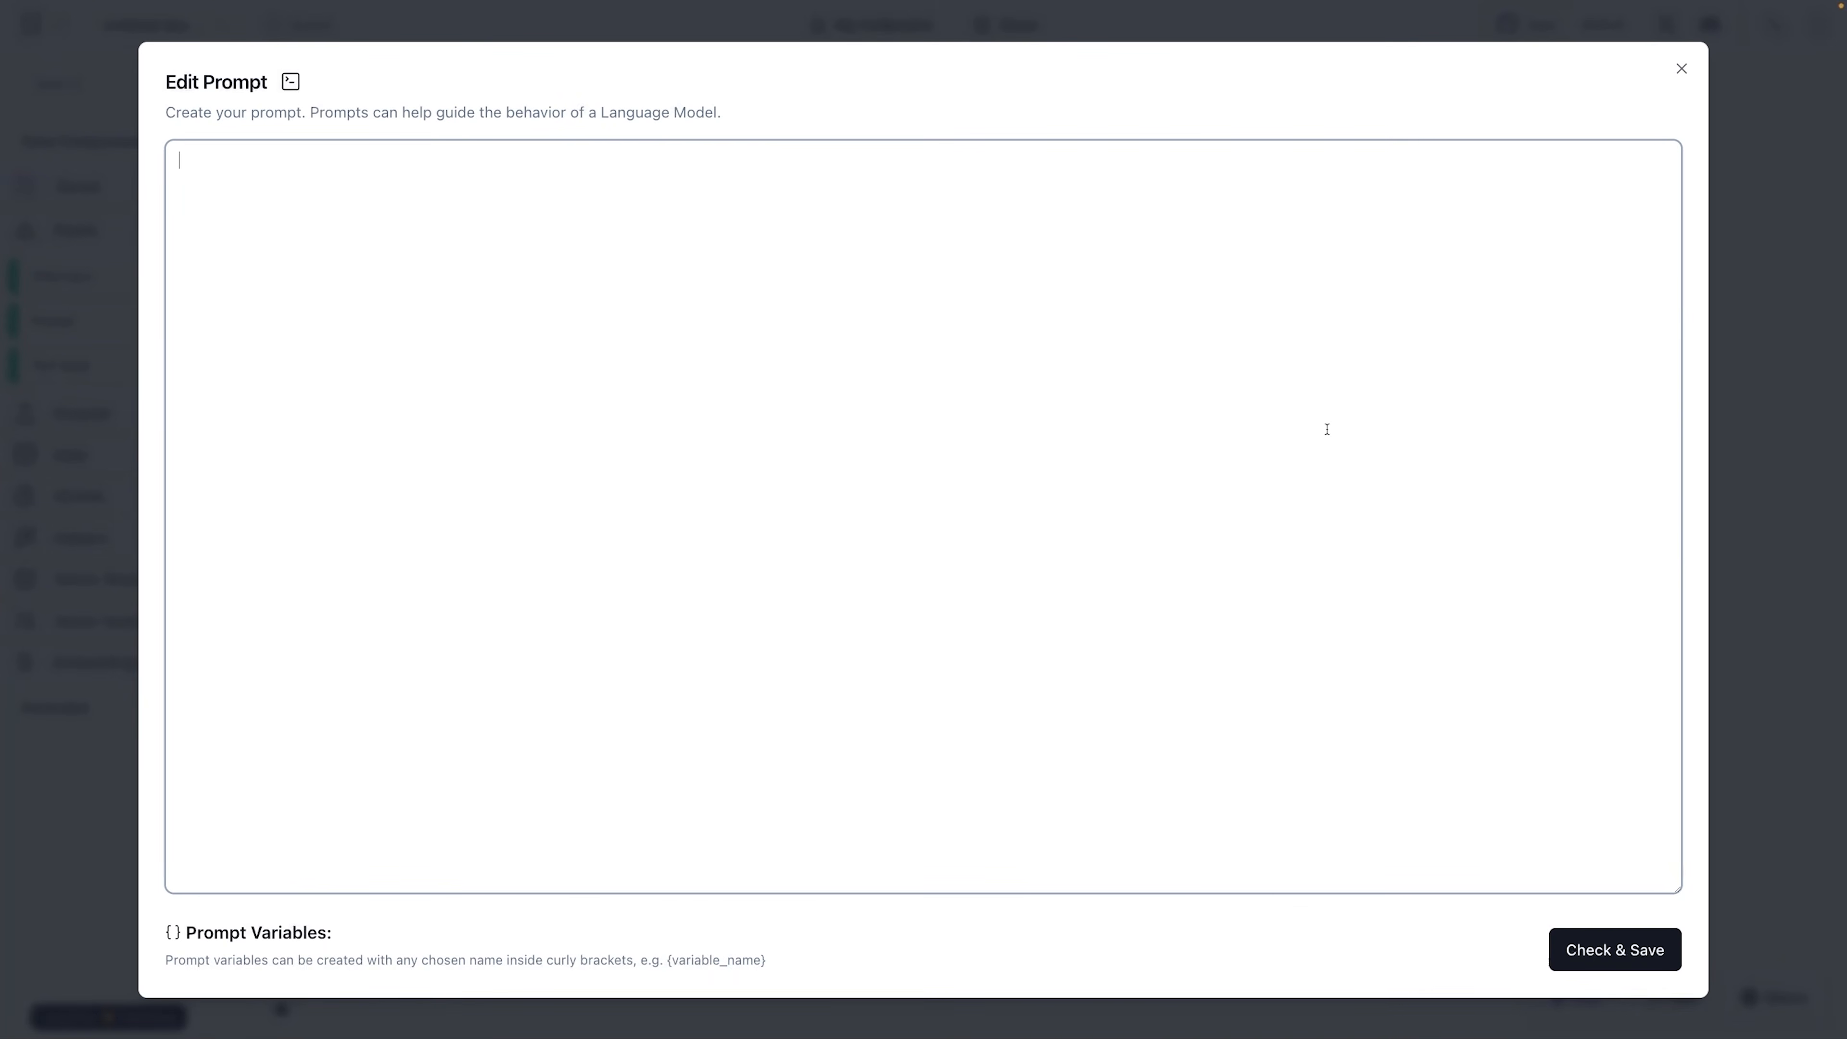
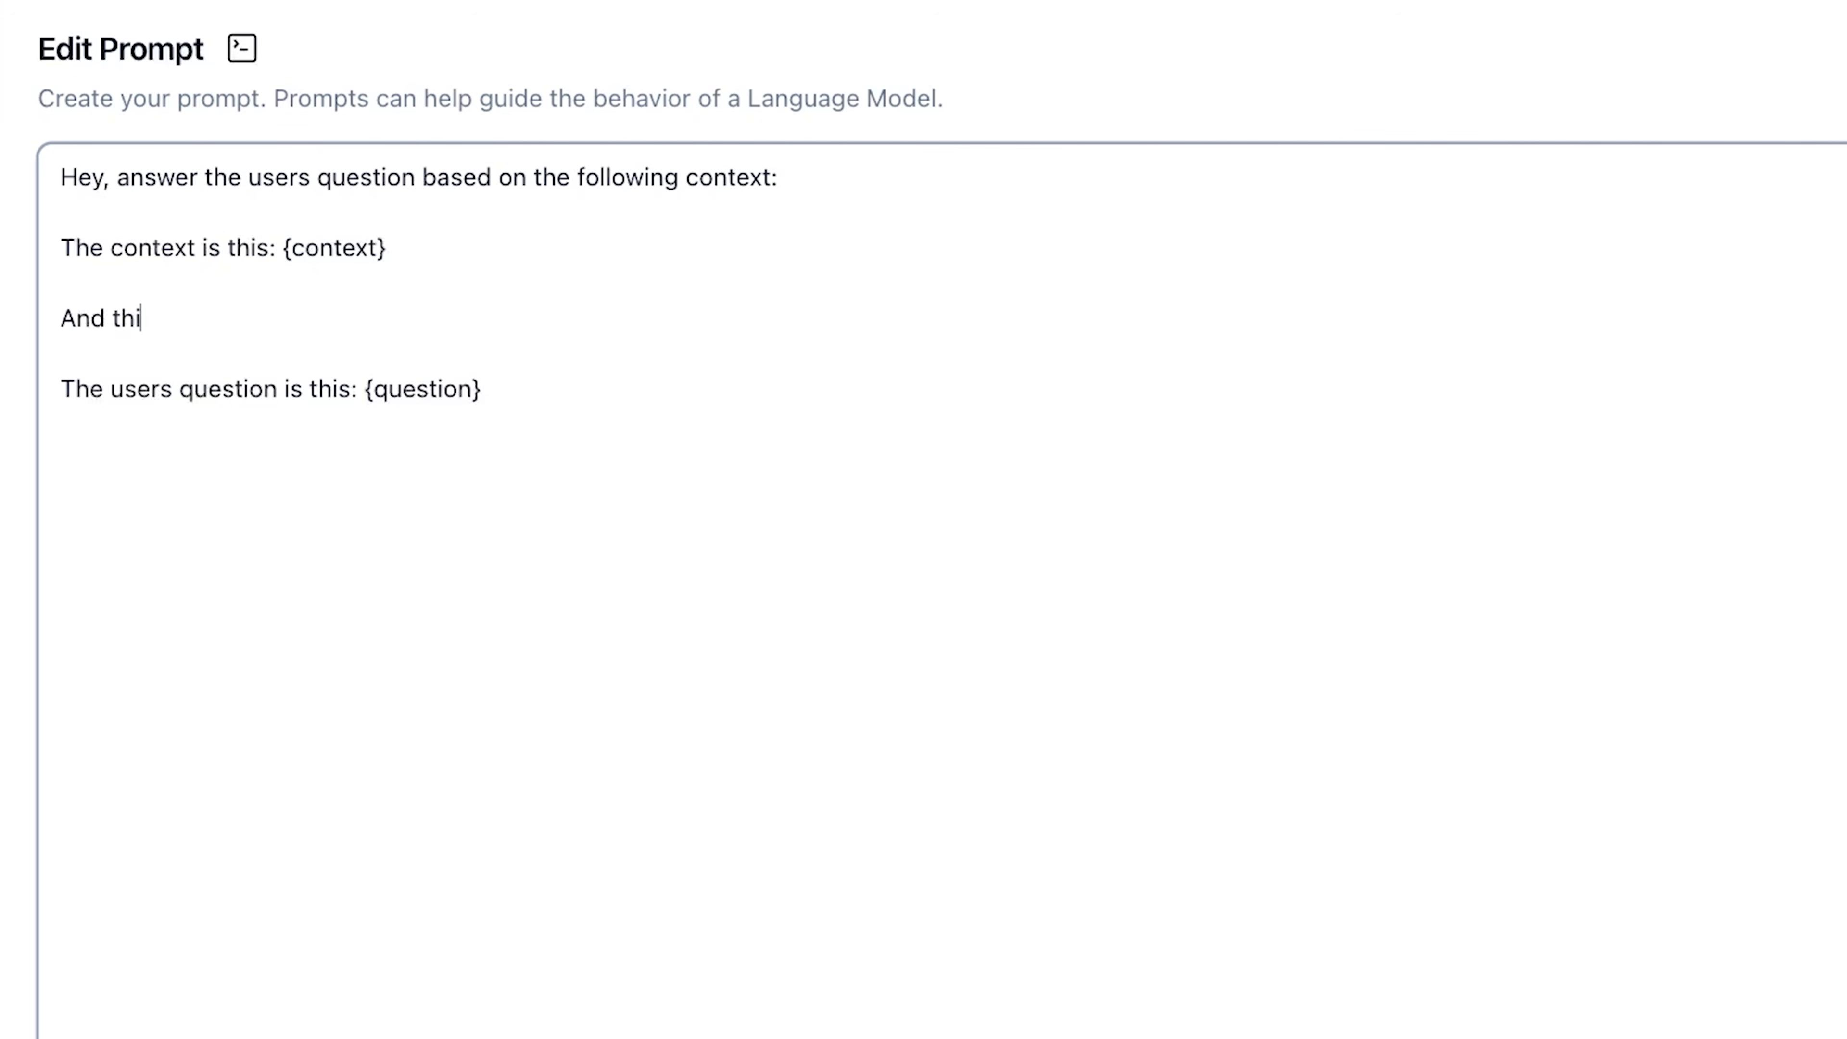
- Complete the prompt template line so it reads "And this is the message history: {history}" and save the template
{"action": "type", "text": "sage "}
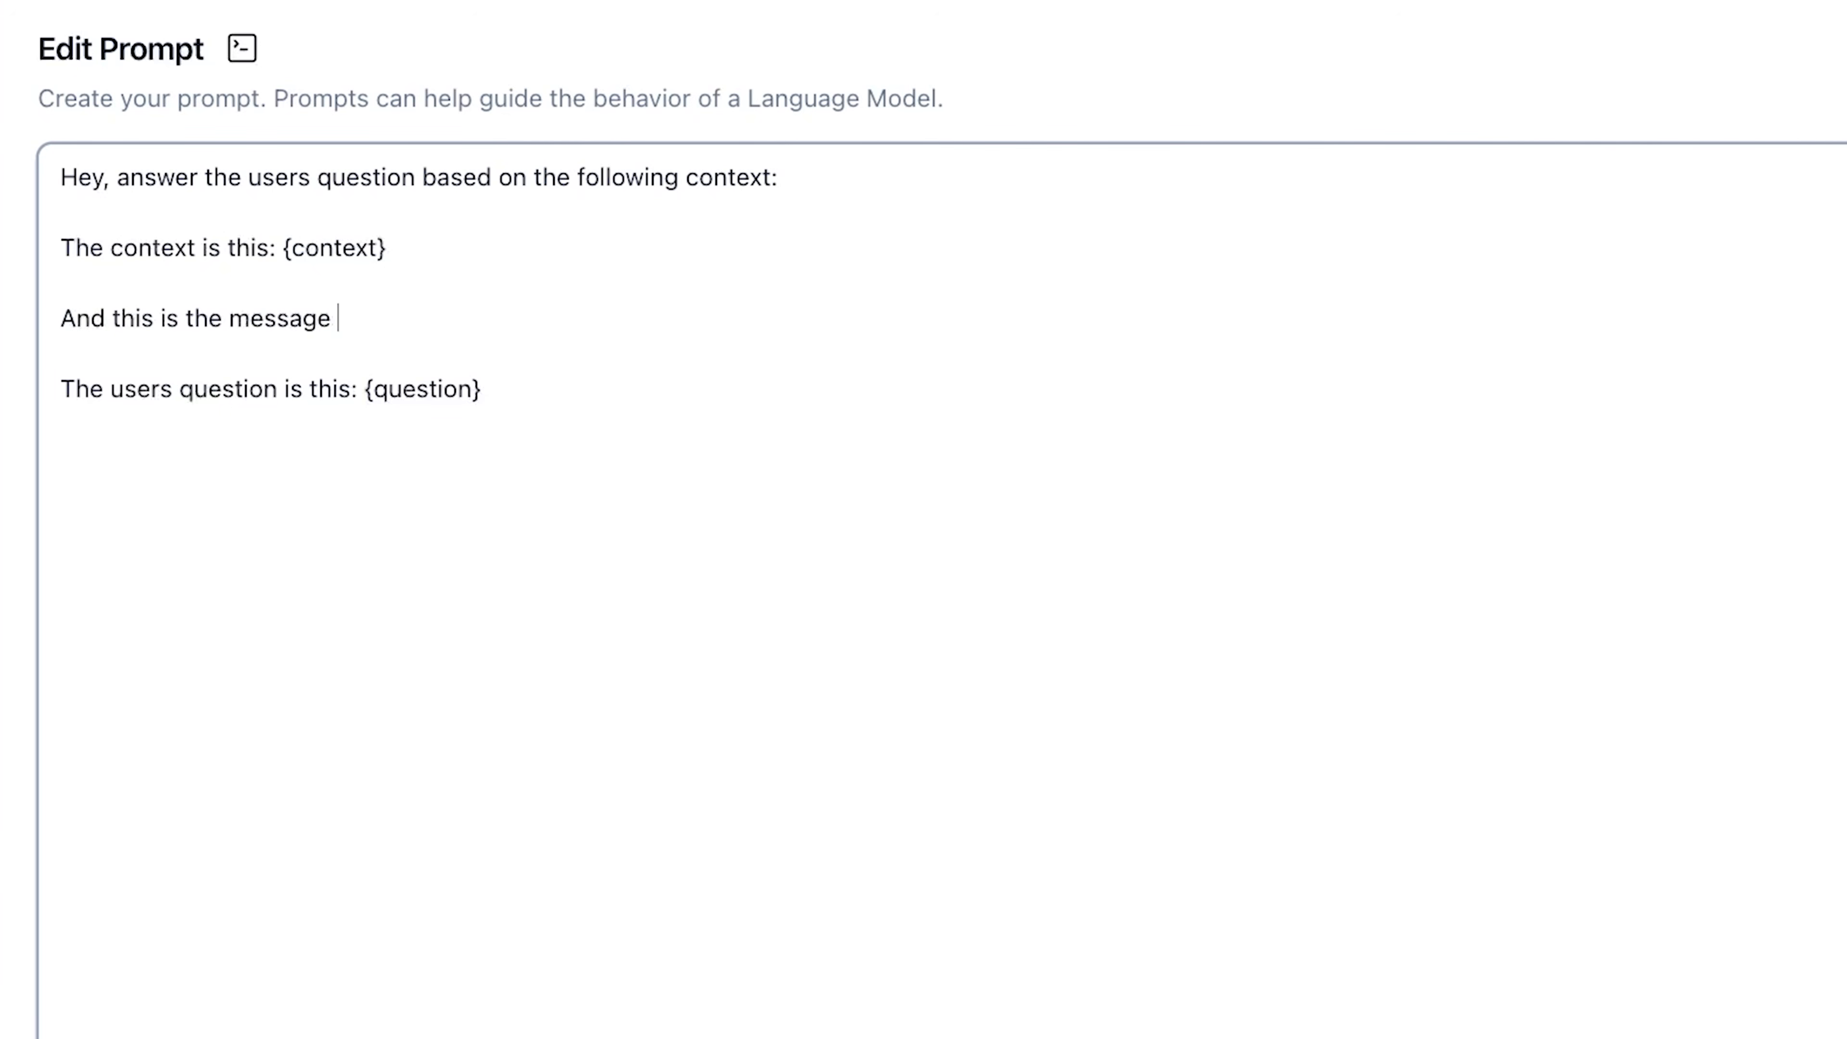
{"action": "type", "text": "history: {}"}
{"action": "key", "text": "Left"}
{"action": "type", "text": "history"}
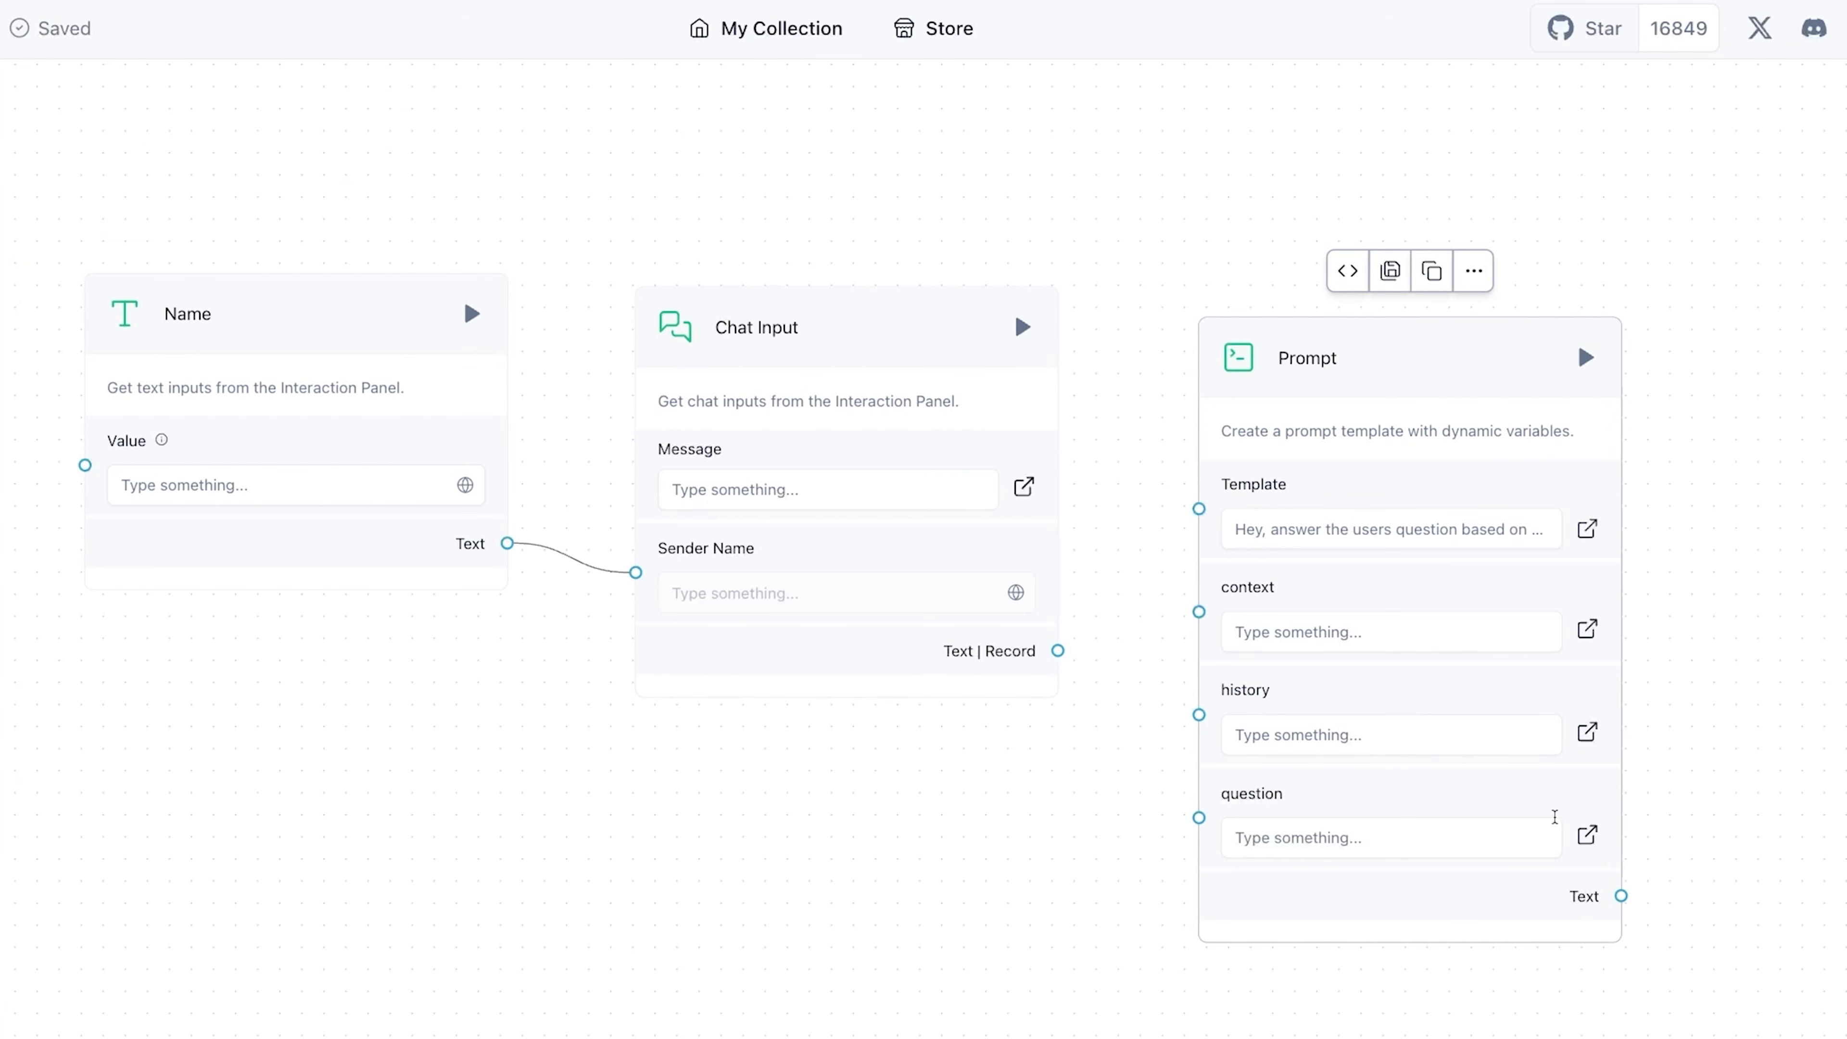
- Reposition the Prompt component and connect the Chat Input's output to the Prompt's question input
{"action": "left_click_drag", "start_coordinate": [1350, 351], "coordinate": [1388, 288]}
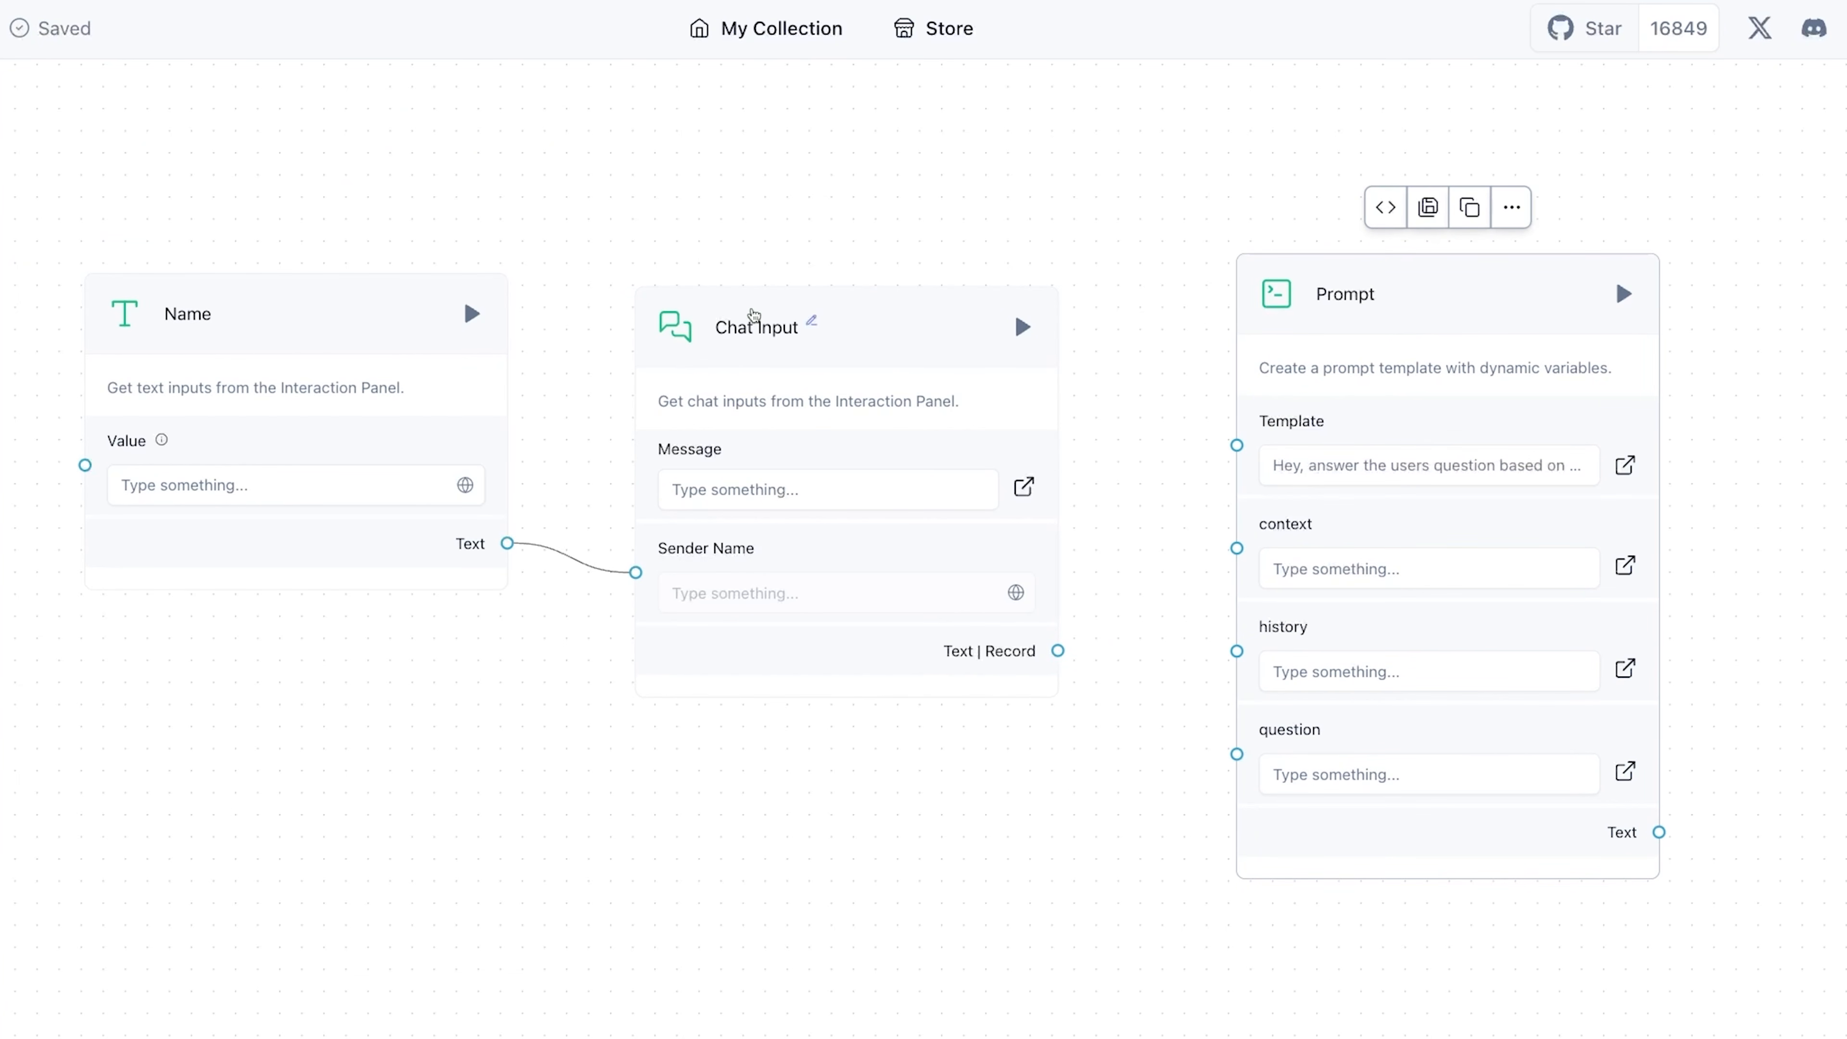
{"action": "left_click_drag", "start_coordinate": [1058, 649], "coordinate": [1236, 754]}
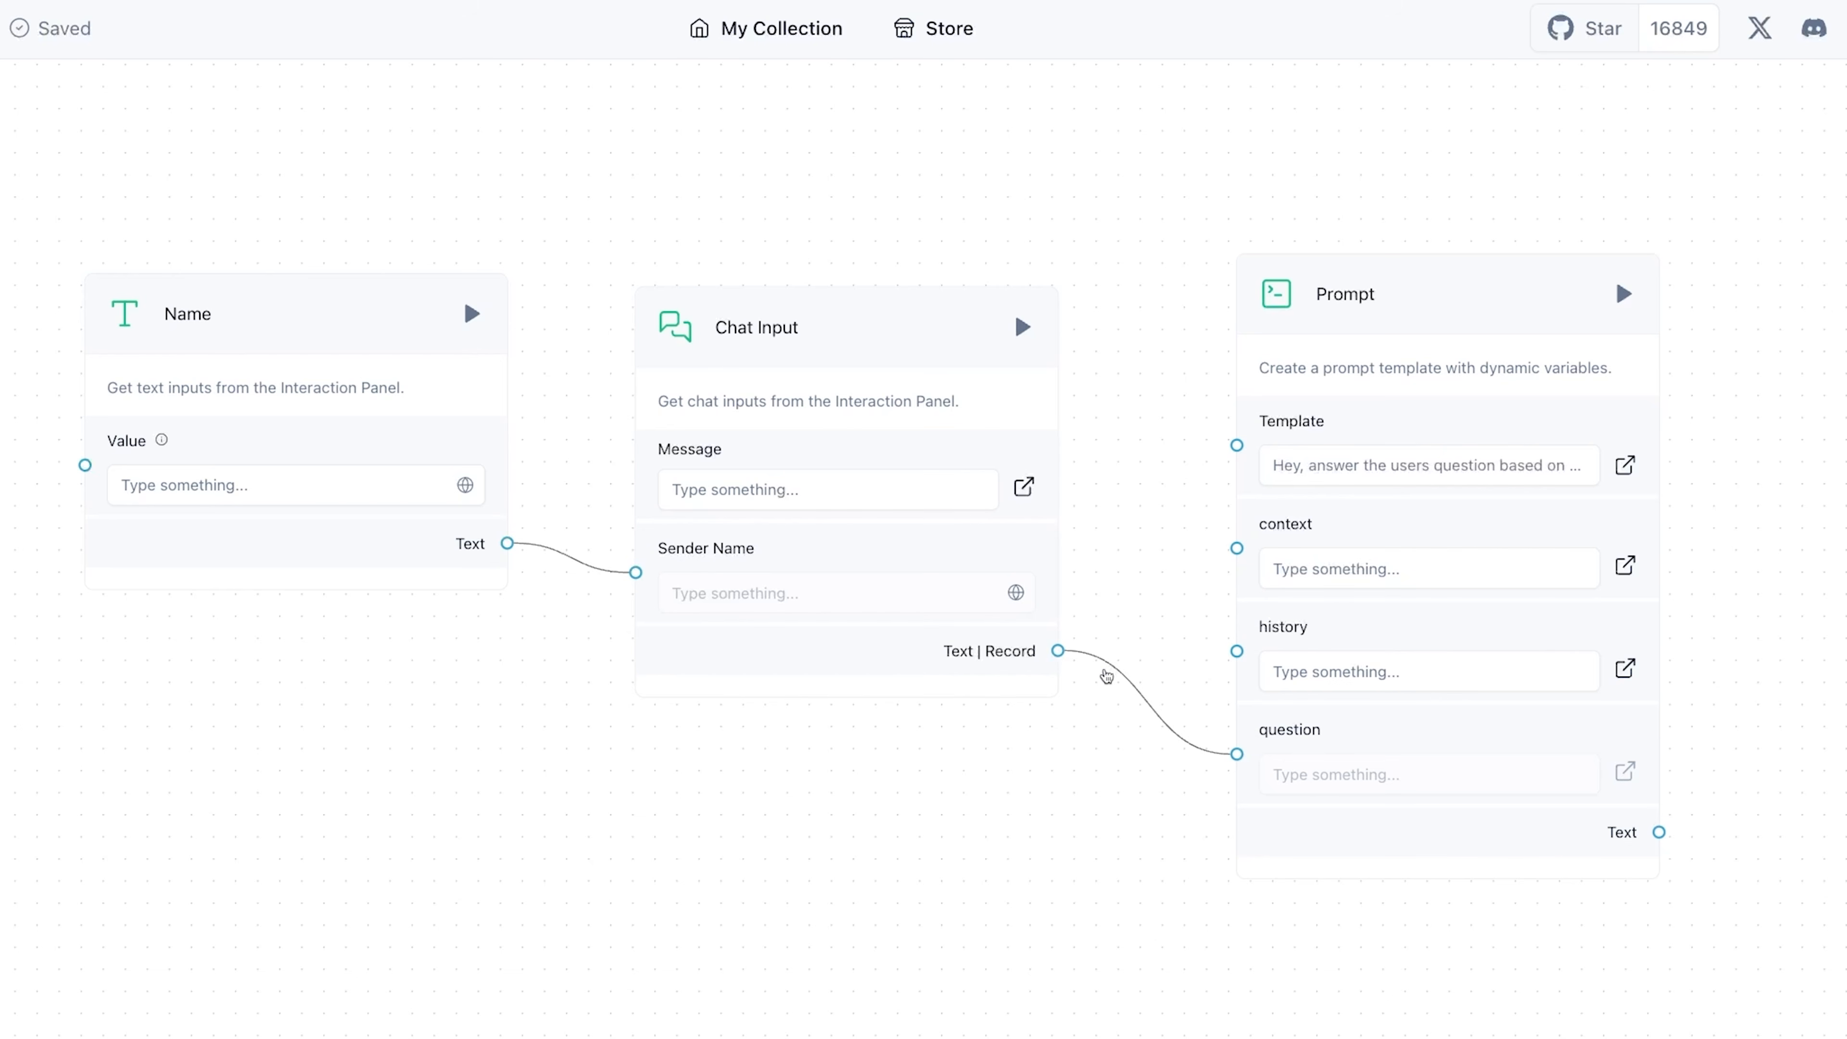
{"action": "left_click", "coordinate": [87, 84]}
{"action": "type", "text": "his"}
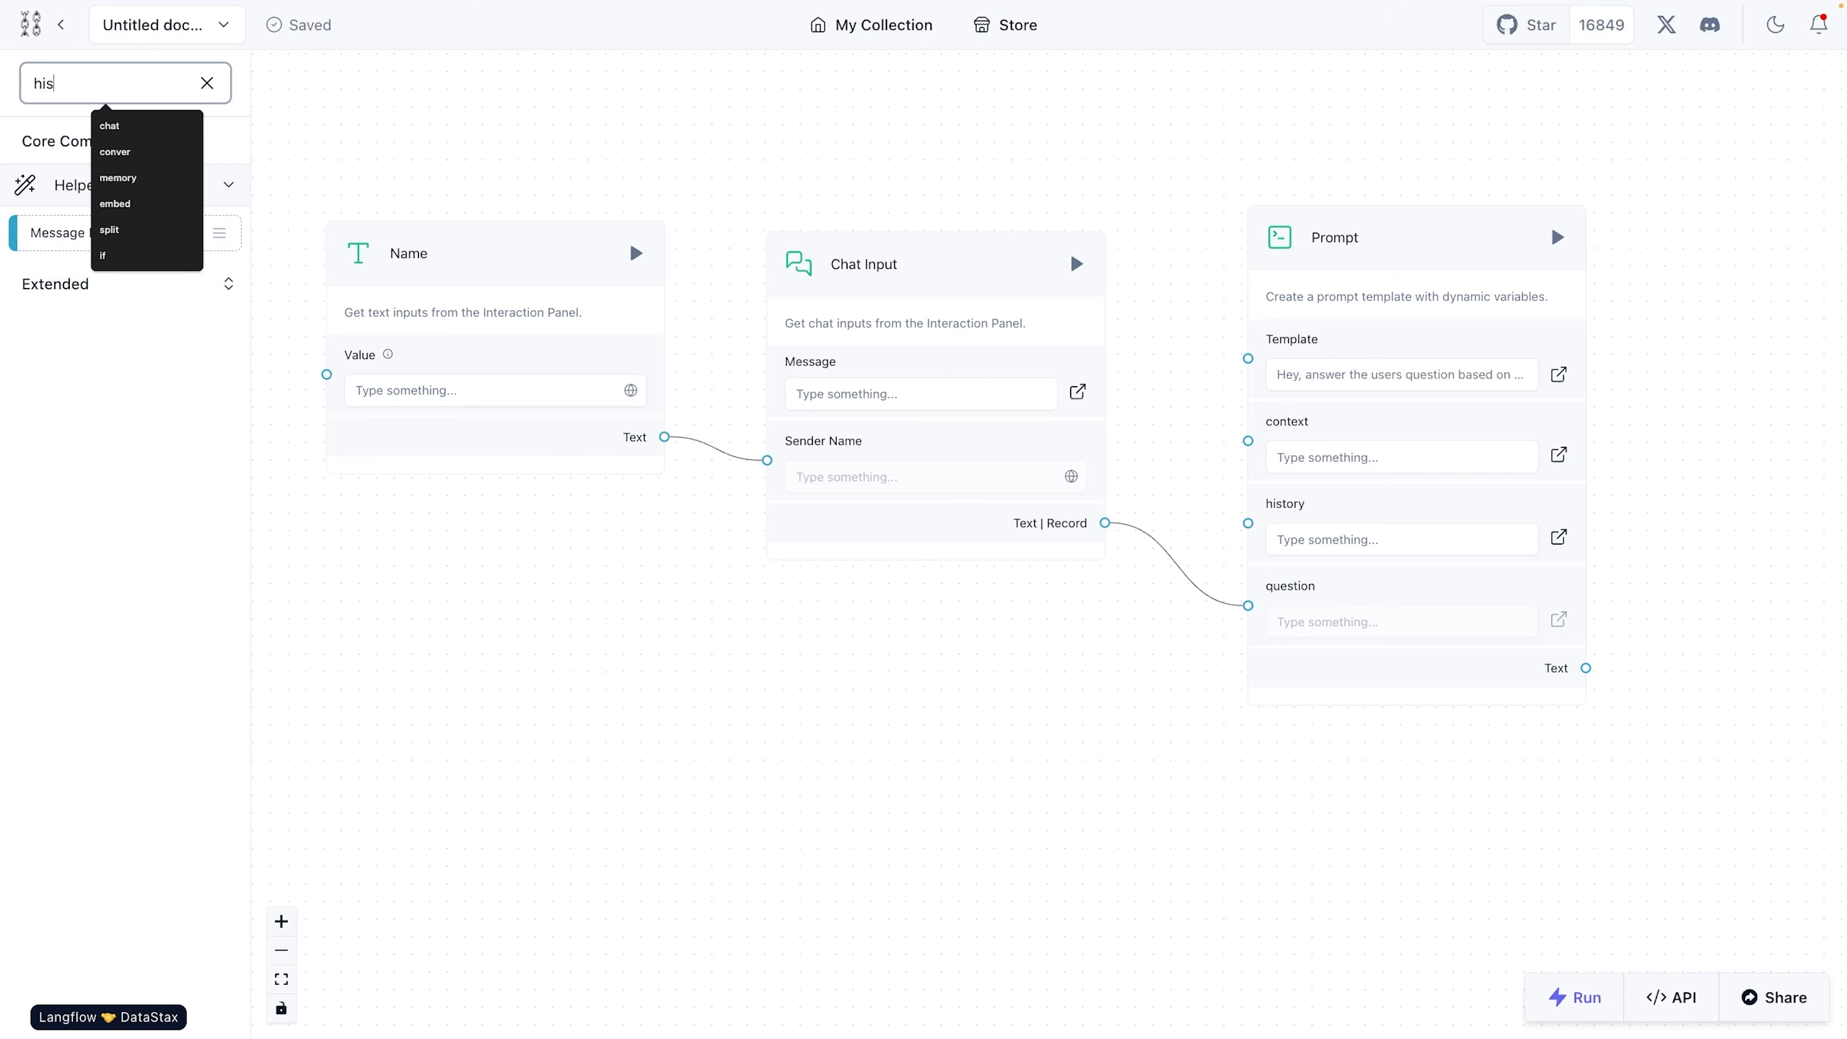
{"action": "type", "text": "tory"}
{"action": "left_click", "coordinate": [83, 483]}
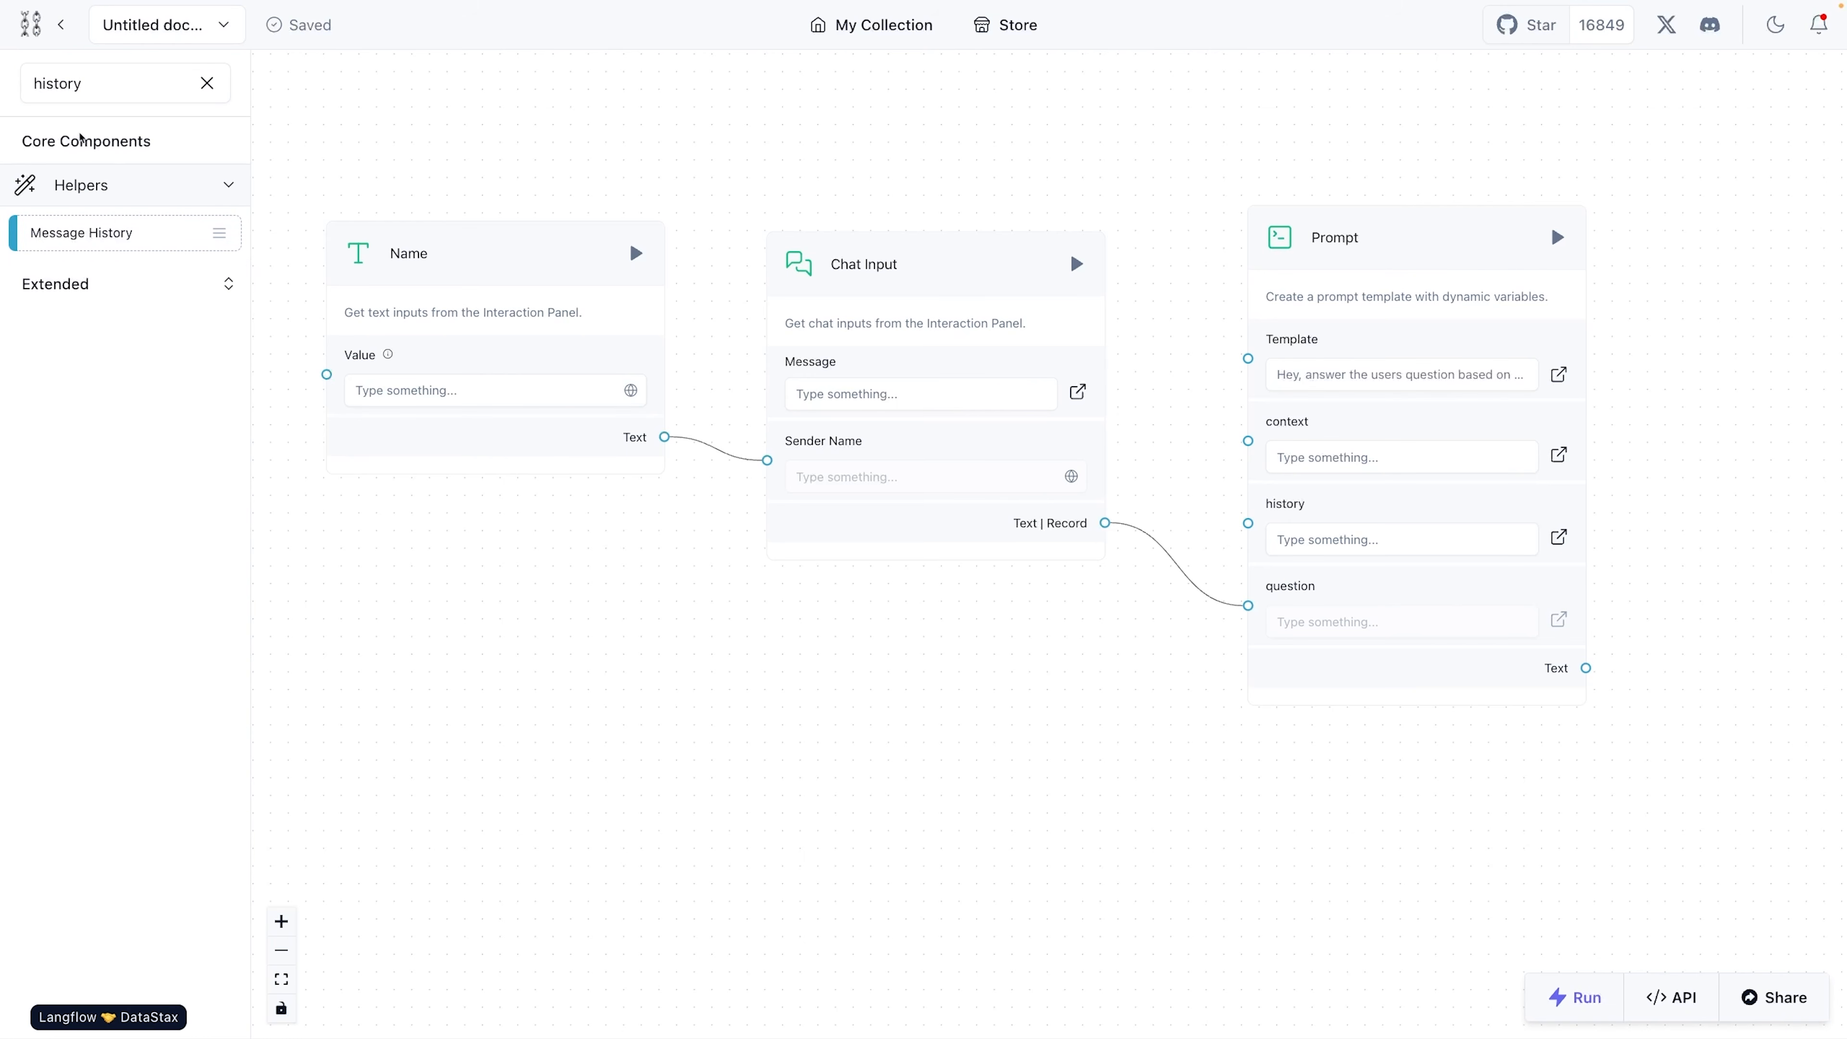
- Search the components for memory, add Chat Memory to the flow, and place it below the Chat Input
{"action": "left_click", "coordinate": [82, 83]}
{"action": "key", "text": "ctrl+a"}
{"action": "type", "text": "mem"}
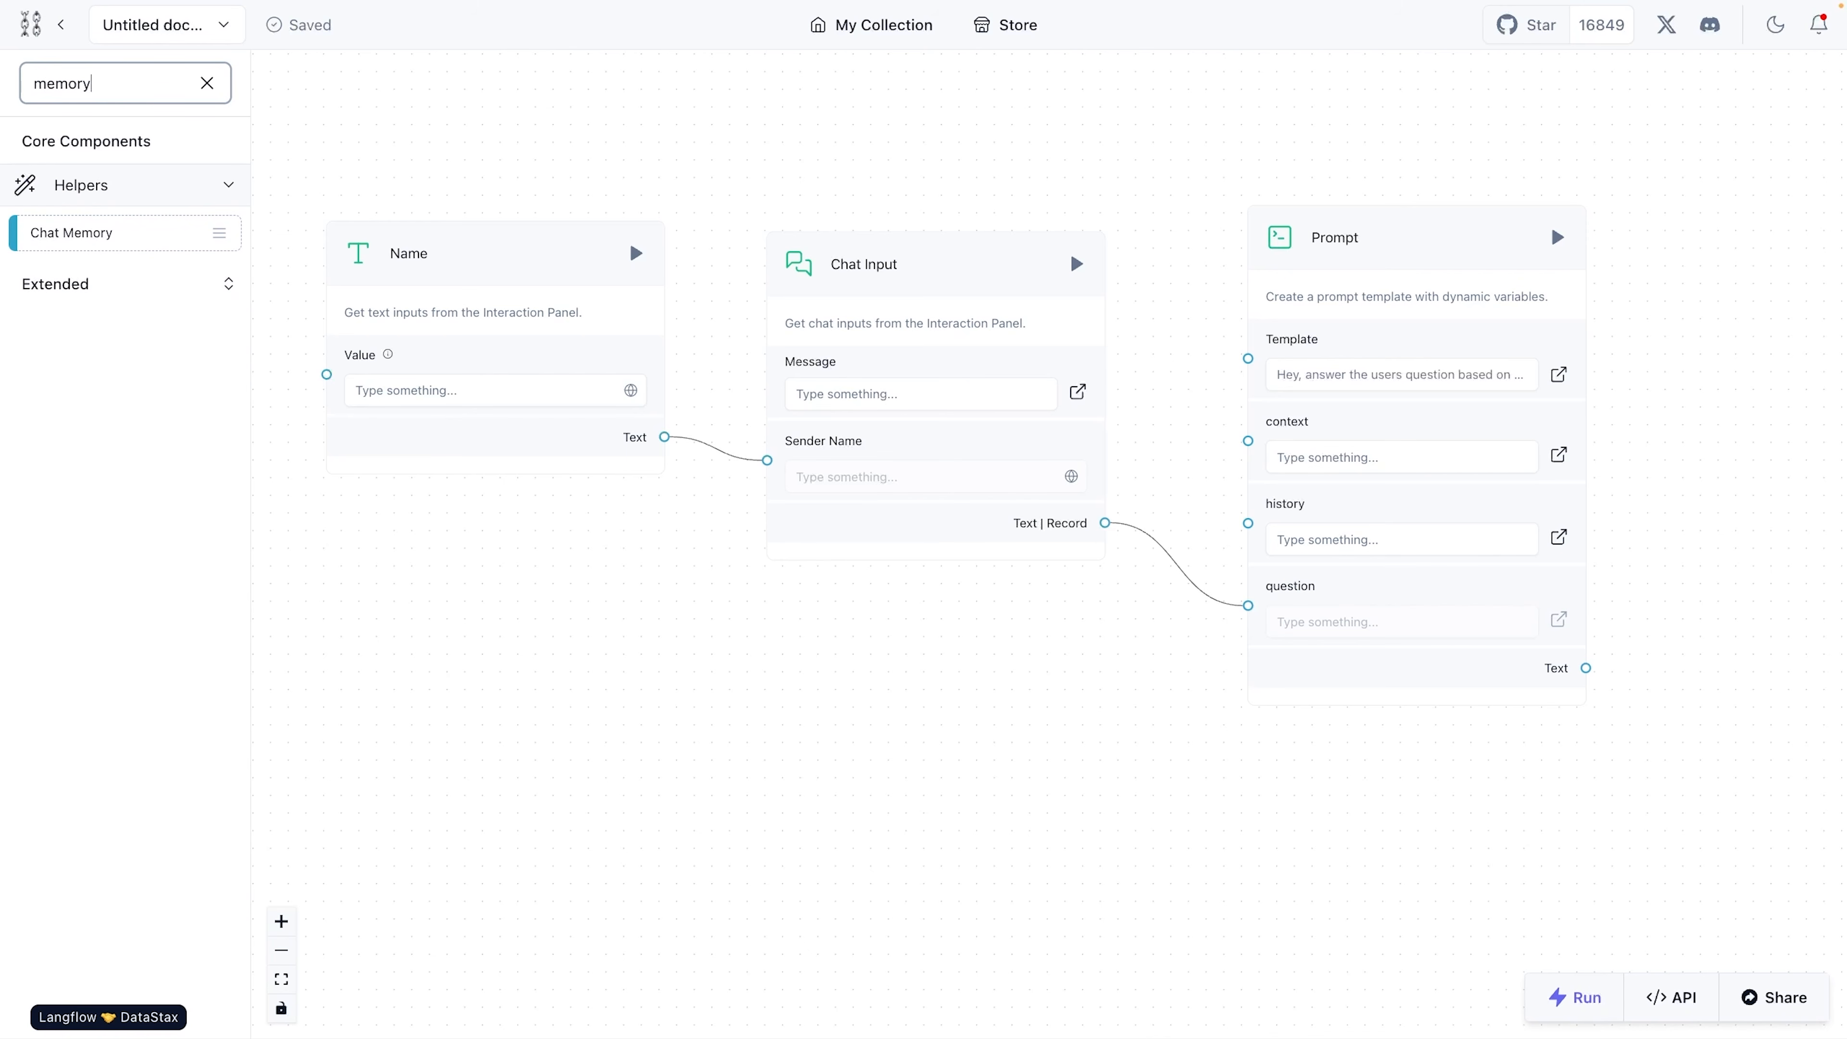
{"action": "left_click_drag", "start_coordinate": [74, 227], "coordinate": [723, 727]}
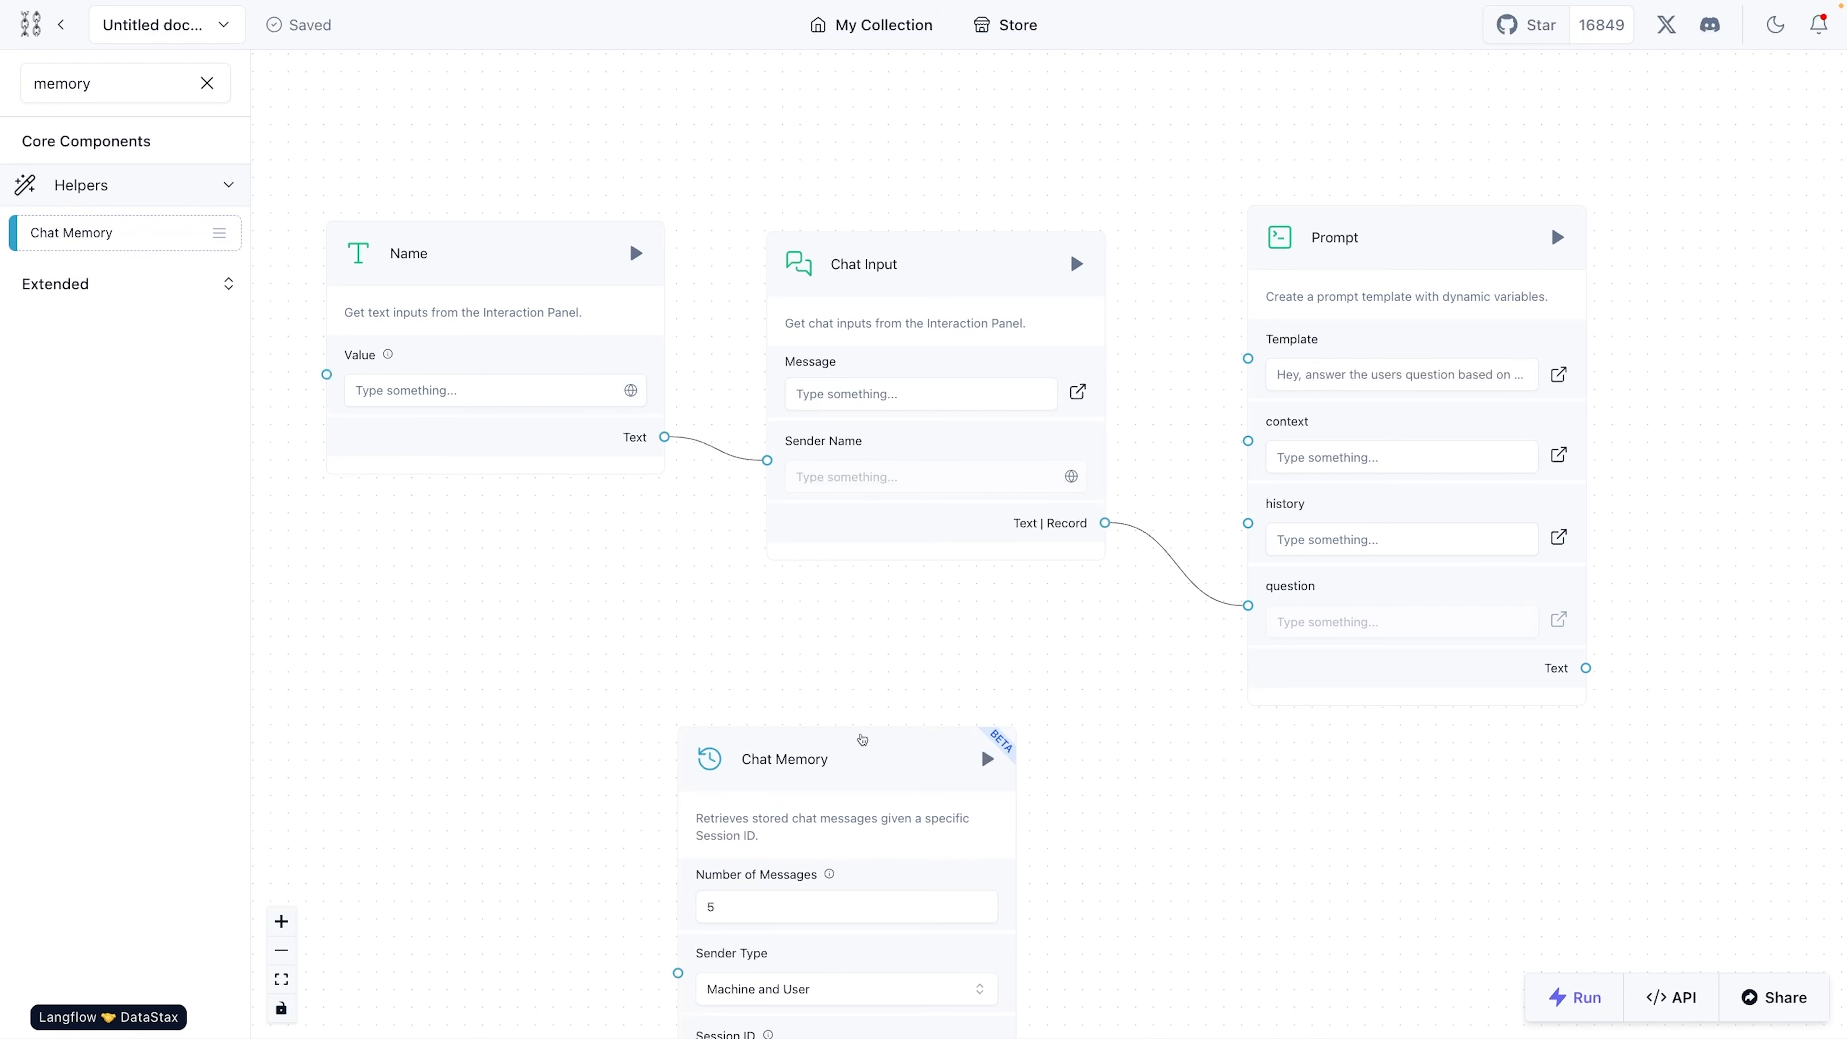
{"action": "left_click_drag", "start_coordinate": [858, 735], "coordinate": [810, 604]}
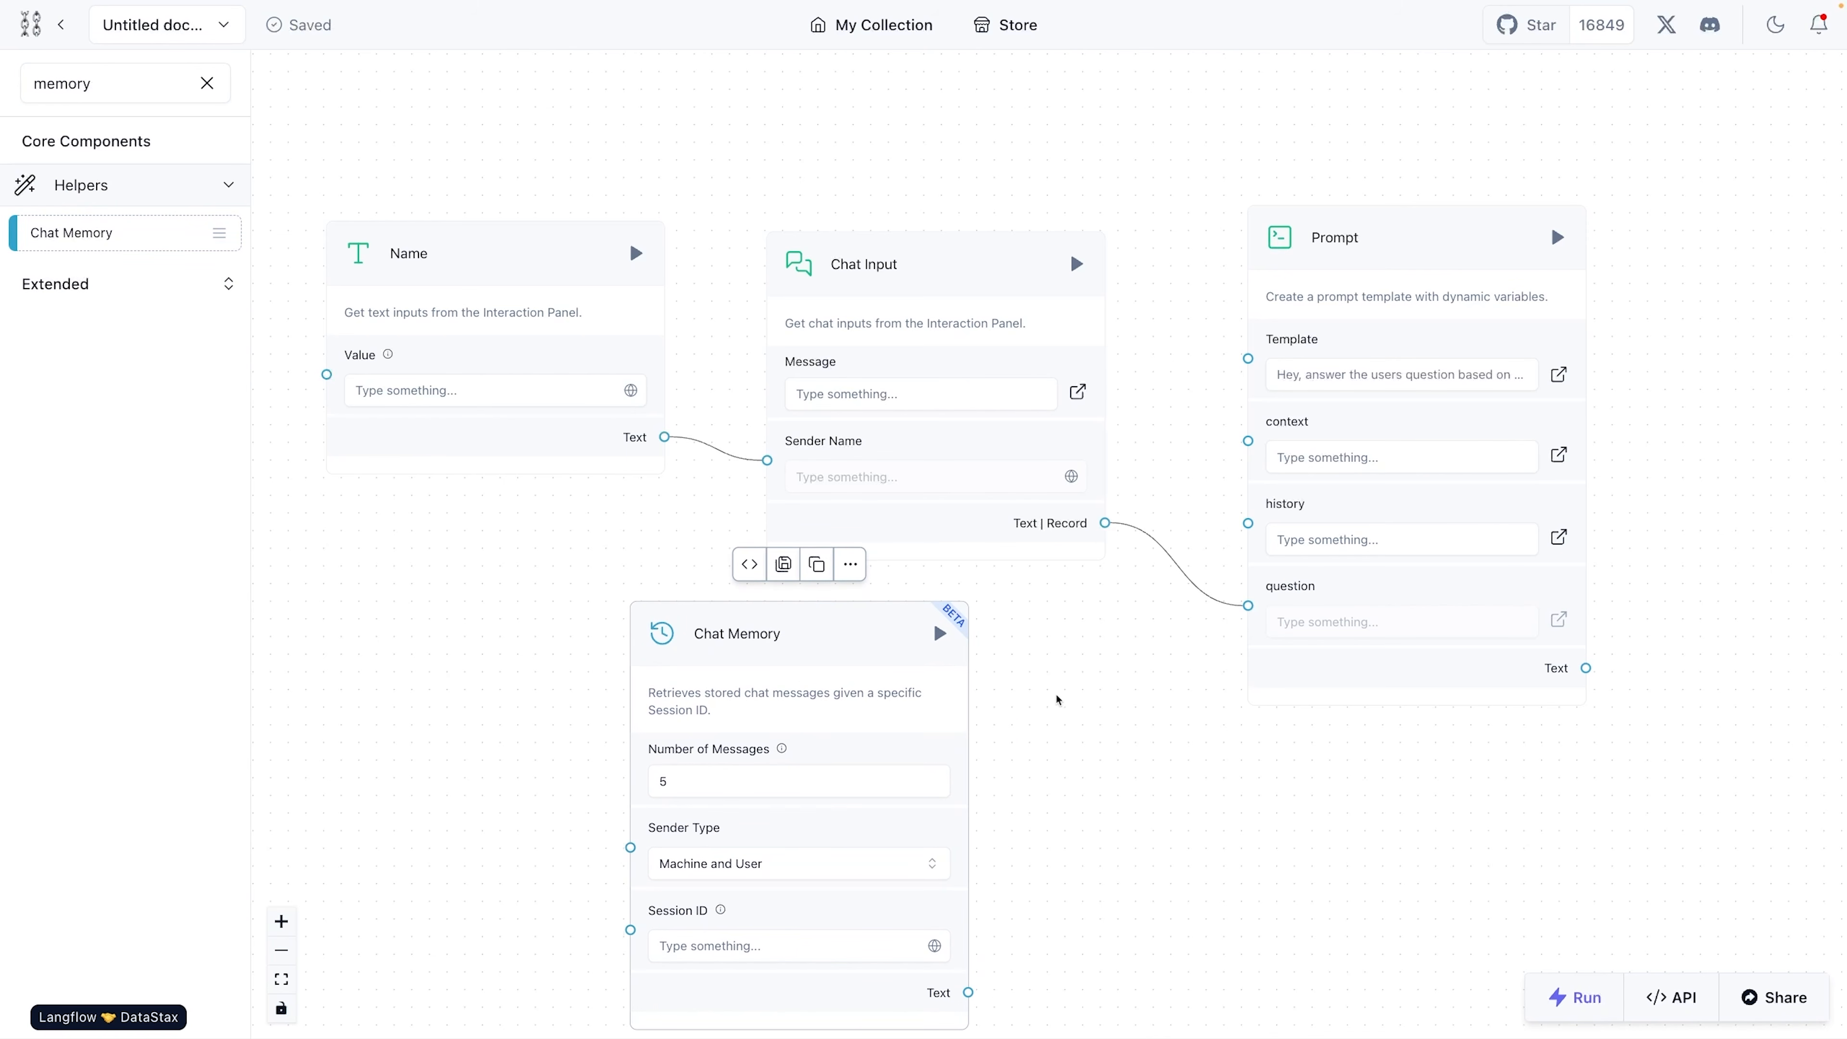
{"action": "scroll", "coordinate": [1078, 735], "scroll_direction": "down", "scroll_amount": 1}
{"action": "left_click_drag", "start_coordinate": [1083, 739], "coordinate": [1051, 610]}
{"action": "left_click_drag", "start_coordinate": [792, 502], "coordinate": [834, 568]}
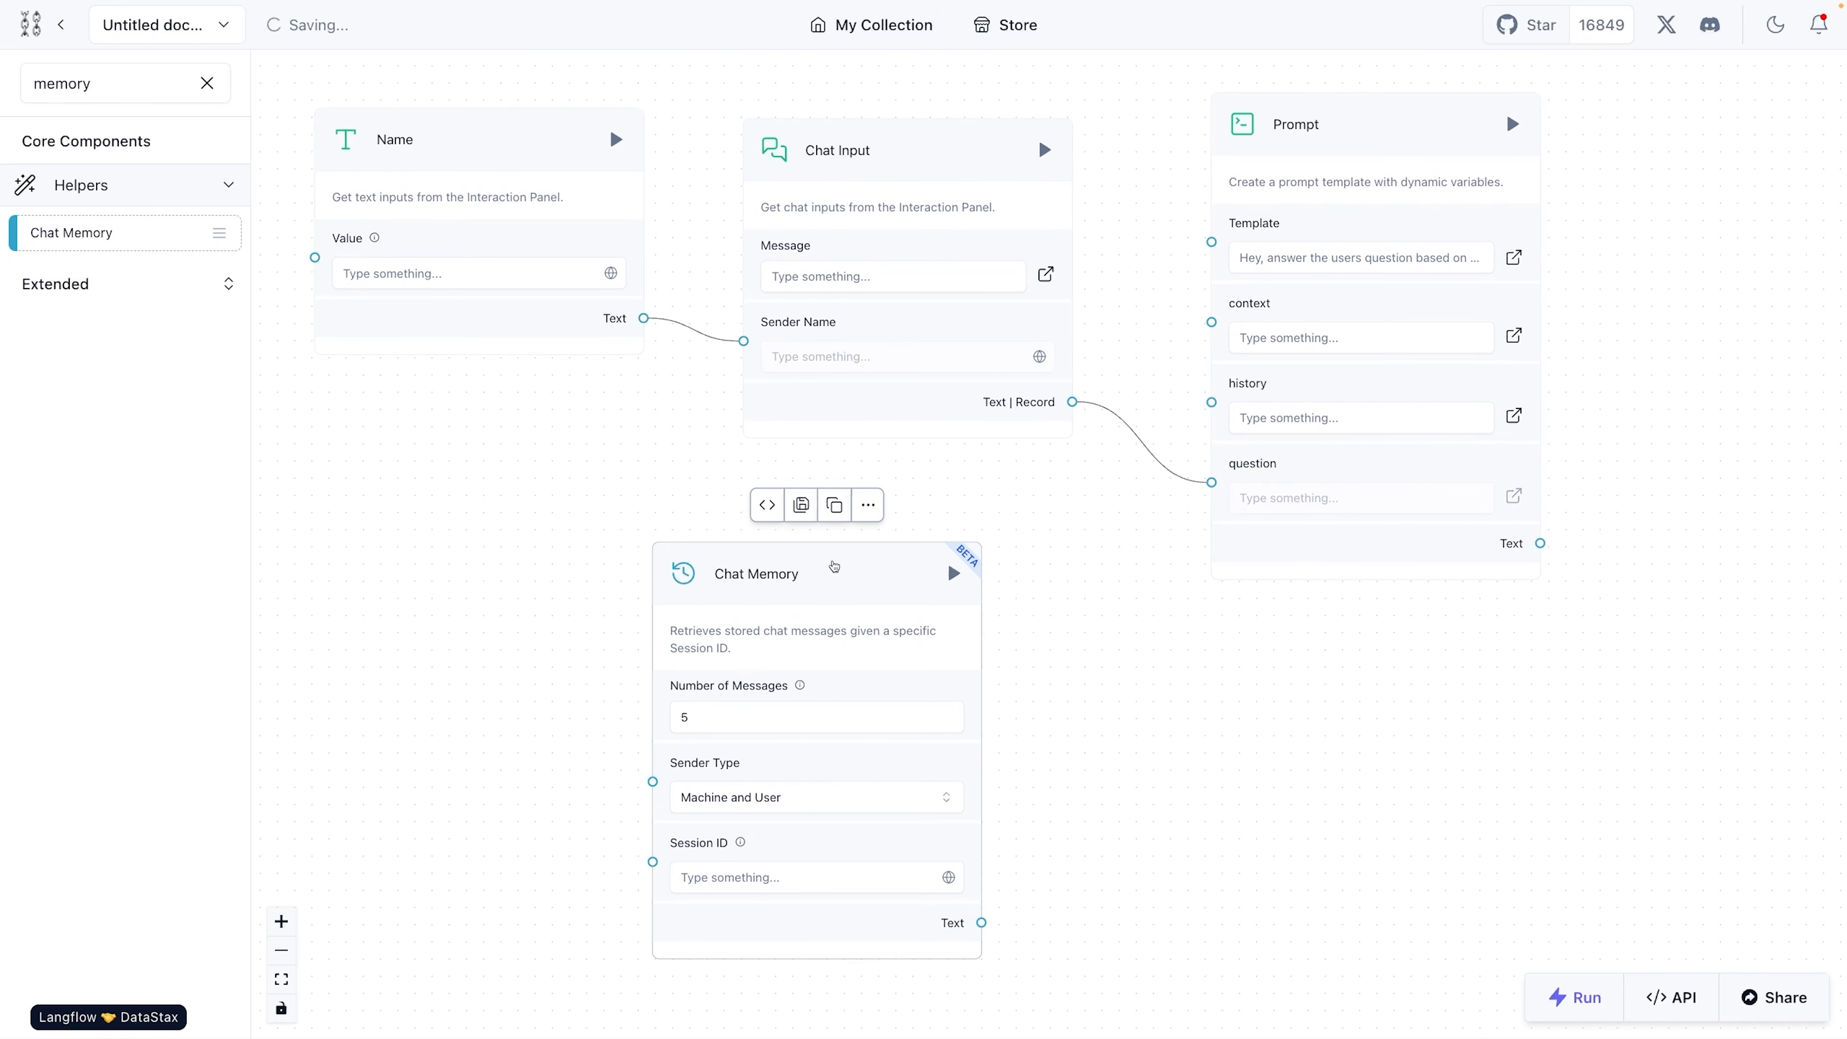
{"action": "scroll", "coordinate": [969, 624], "scroll_direction": "down", "scroll_amount": 1}
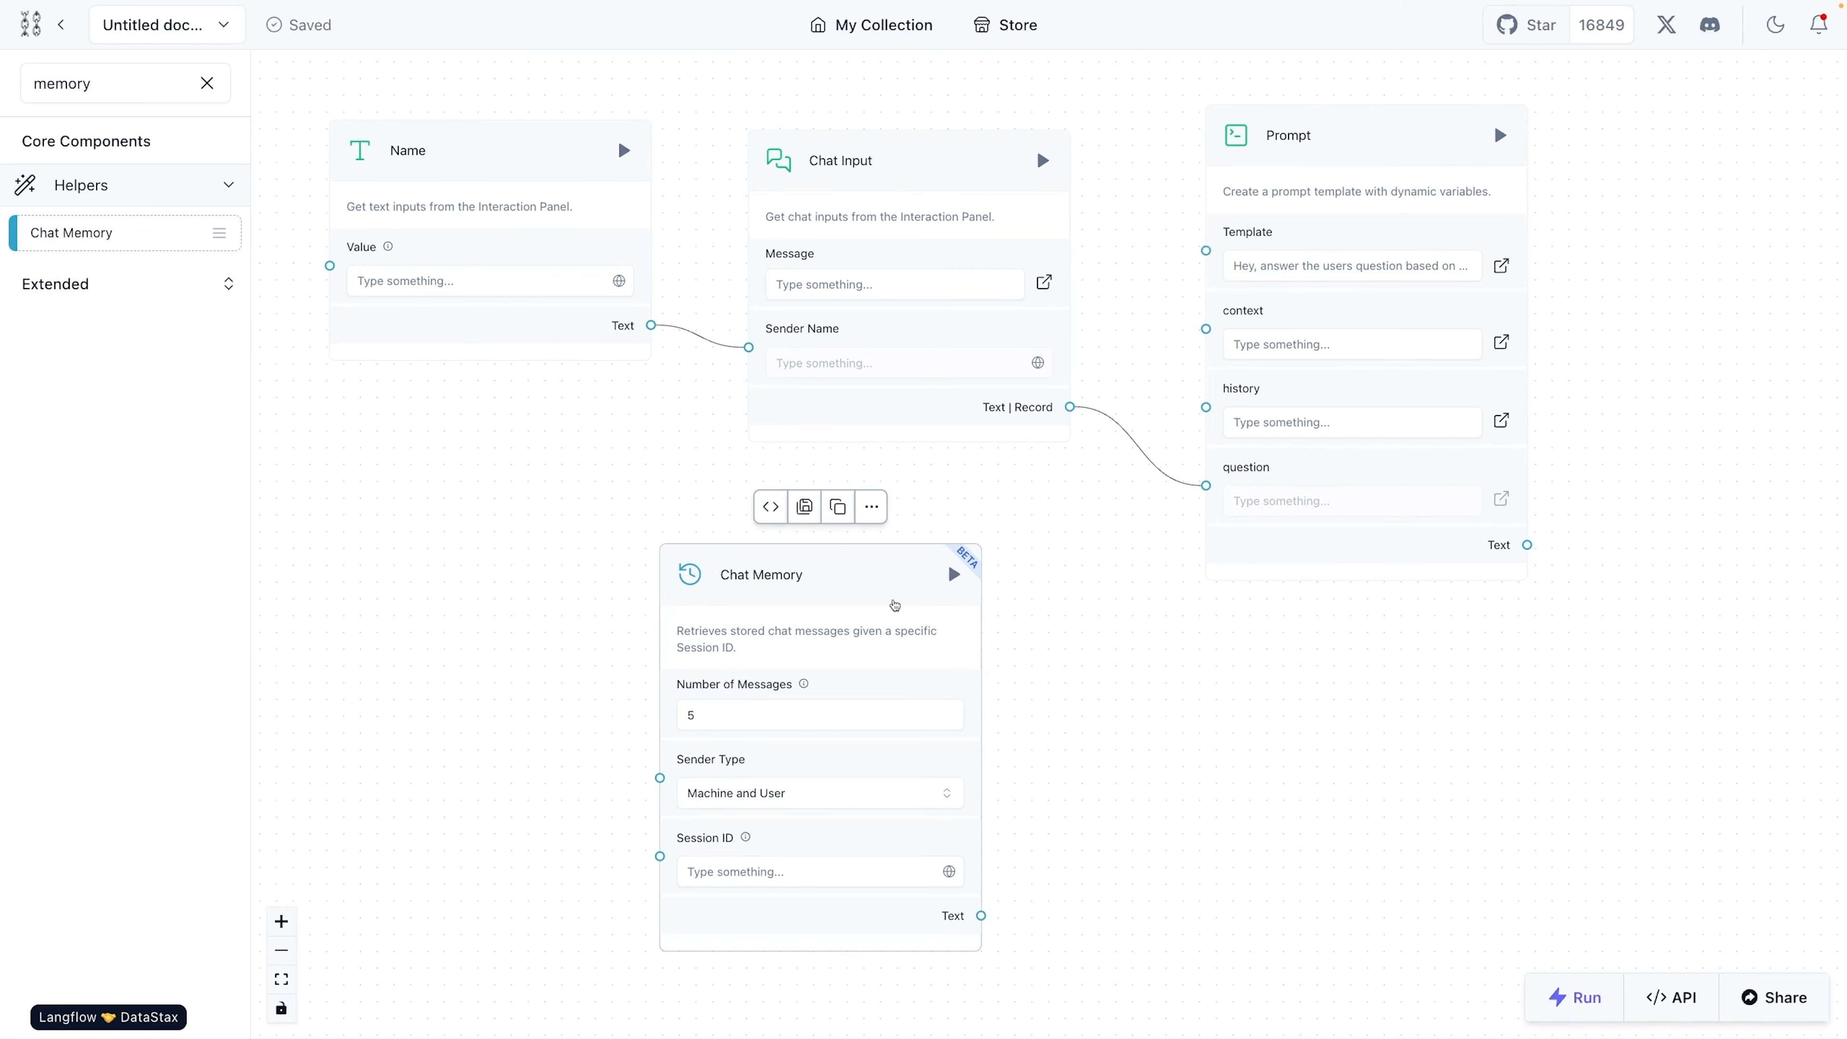
{"action": "left_click_drag", "start_coordinate": [866, 565], "coordinate": [955, 563]}
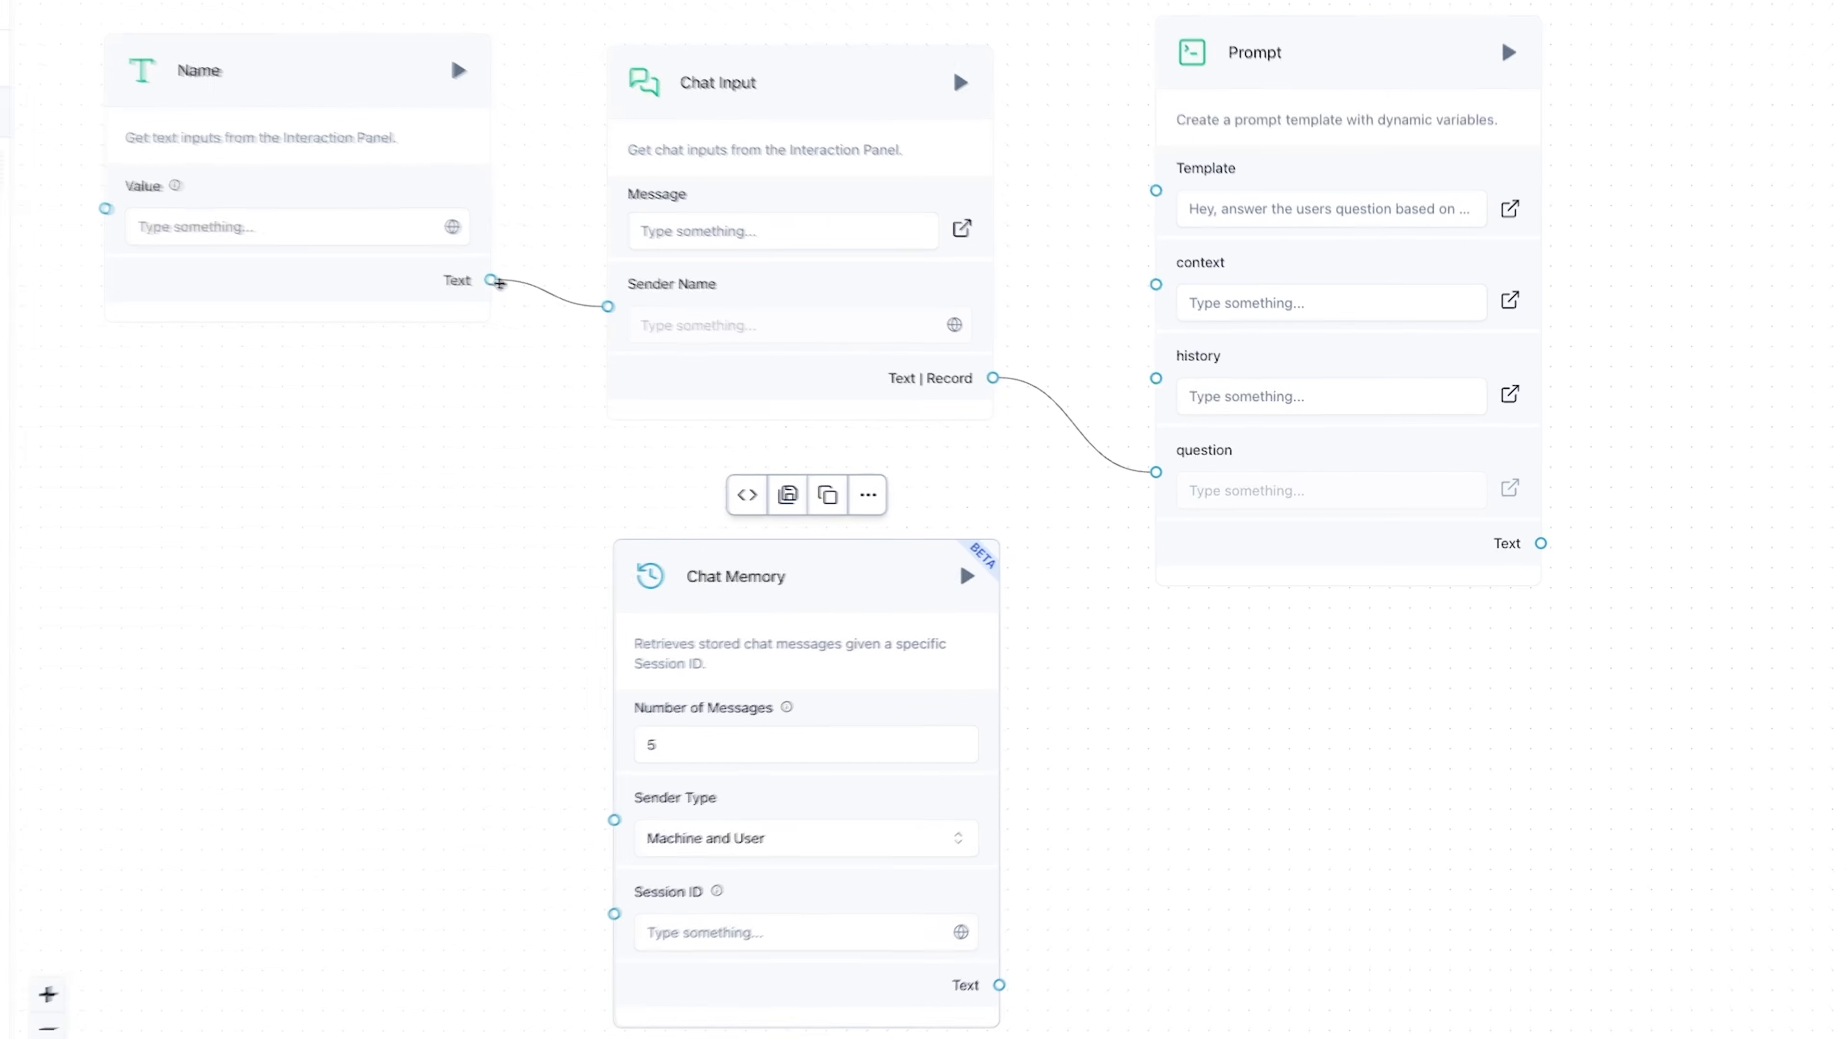
- Connect the Name component's Text output to Chat Memory's Session ID and Chat Memory's Text output to the Prompt's history input
{"action": "left_click_drag", "start_coordinate": [489, 279], "coordinate": [612, 914]}
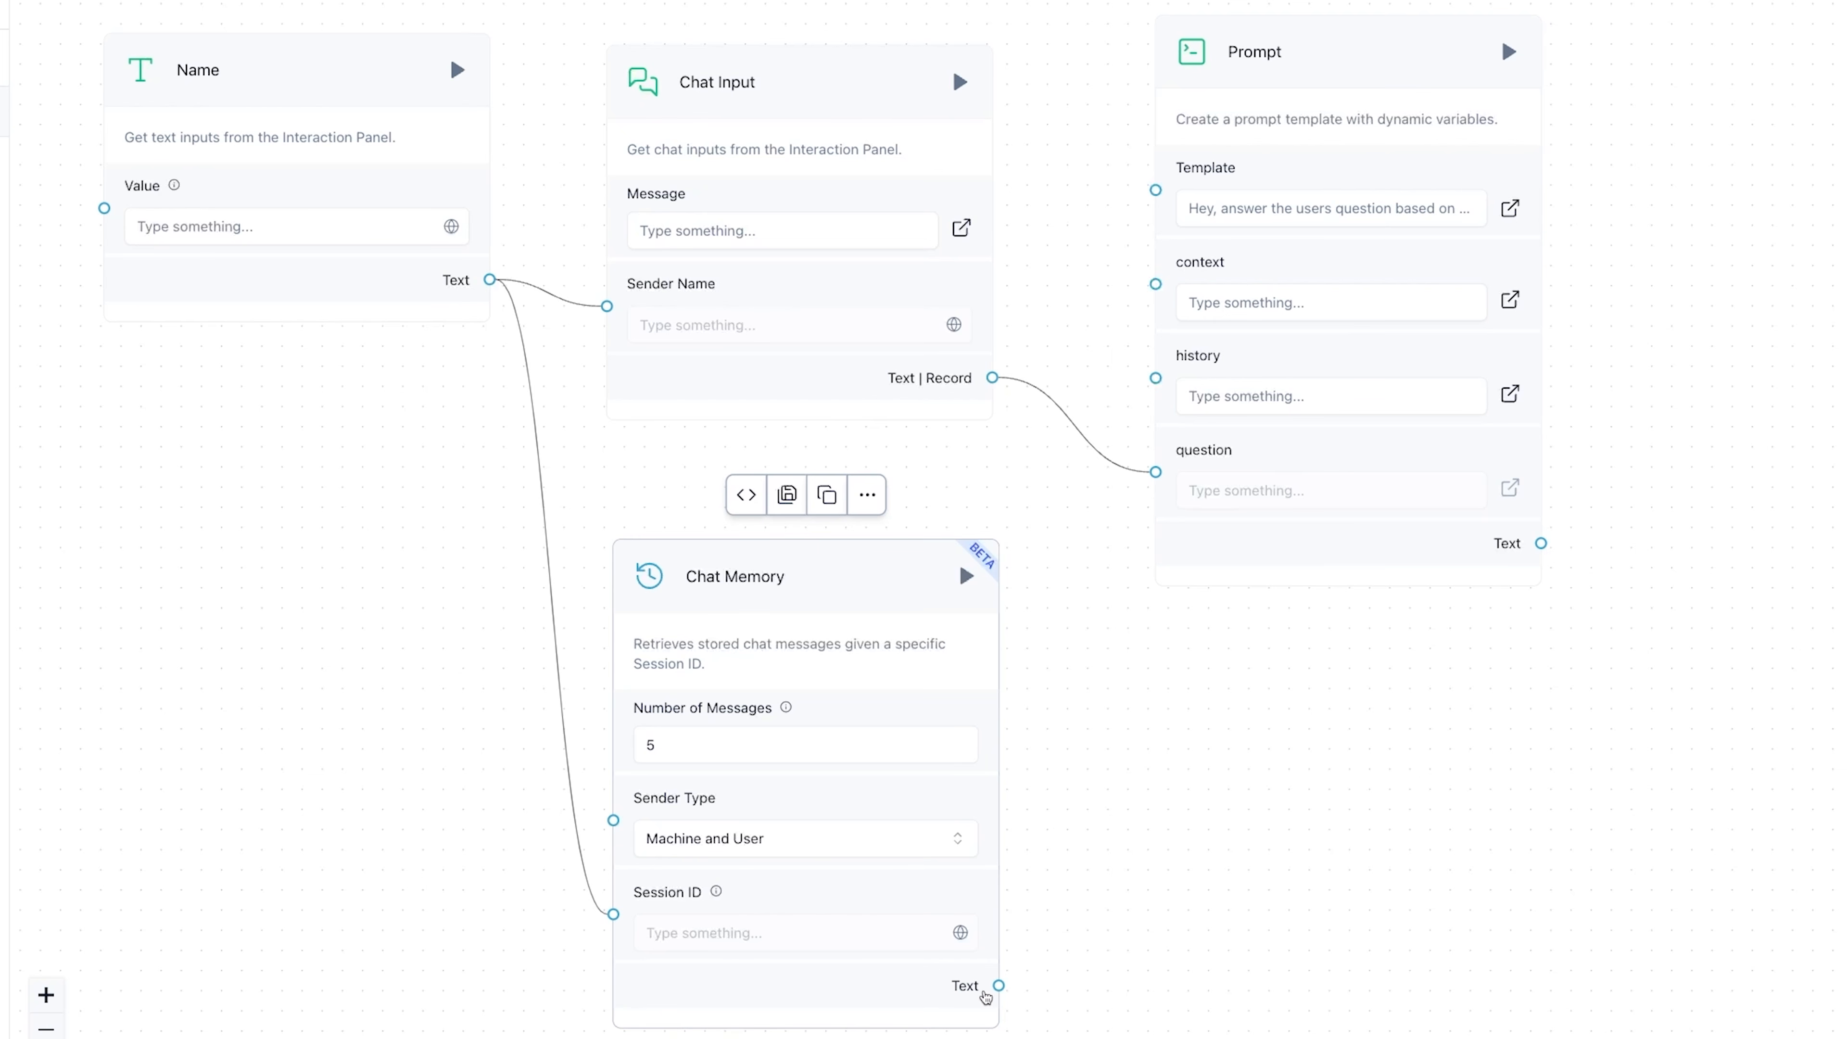
{"action": "left_click_drag", "start_coordinate": [998, 985], "coordinate": [1155, 378]}
{"action": "scroll", "coordinate": [1188, 730], "scroll_direction": "down", "scroll_amount": 5}
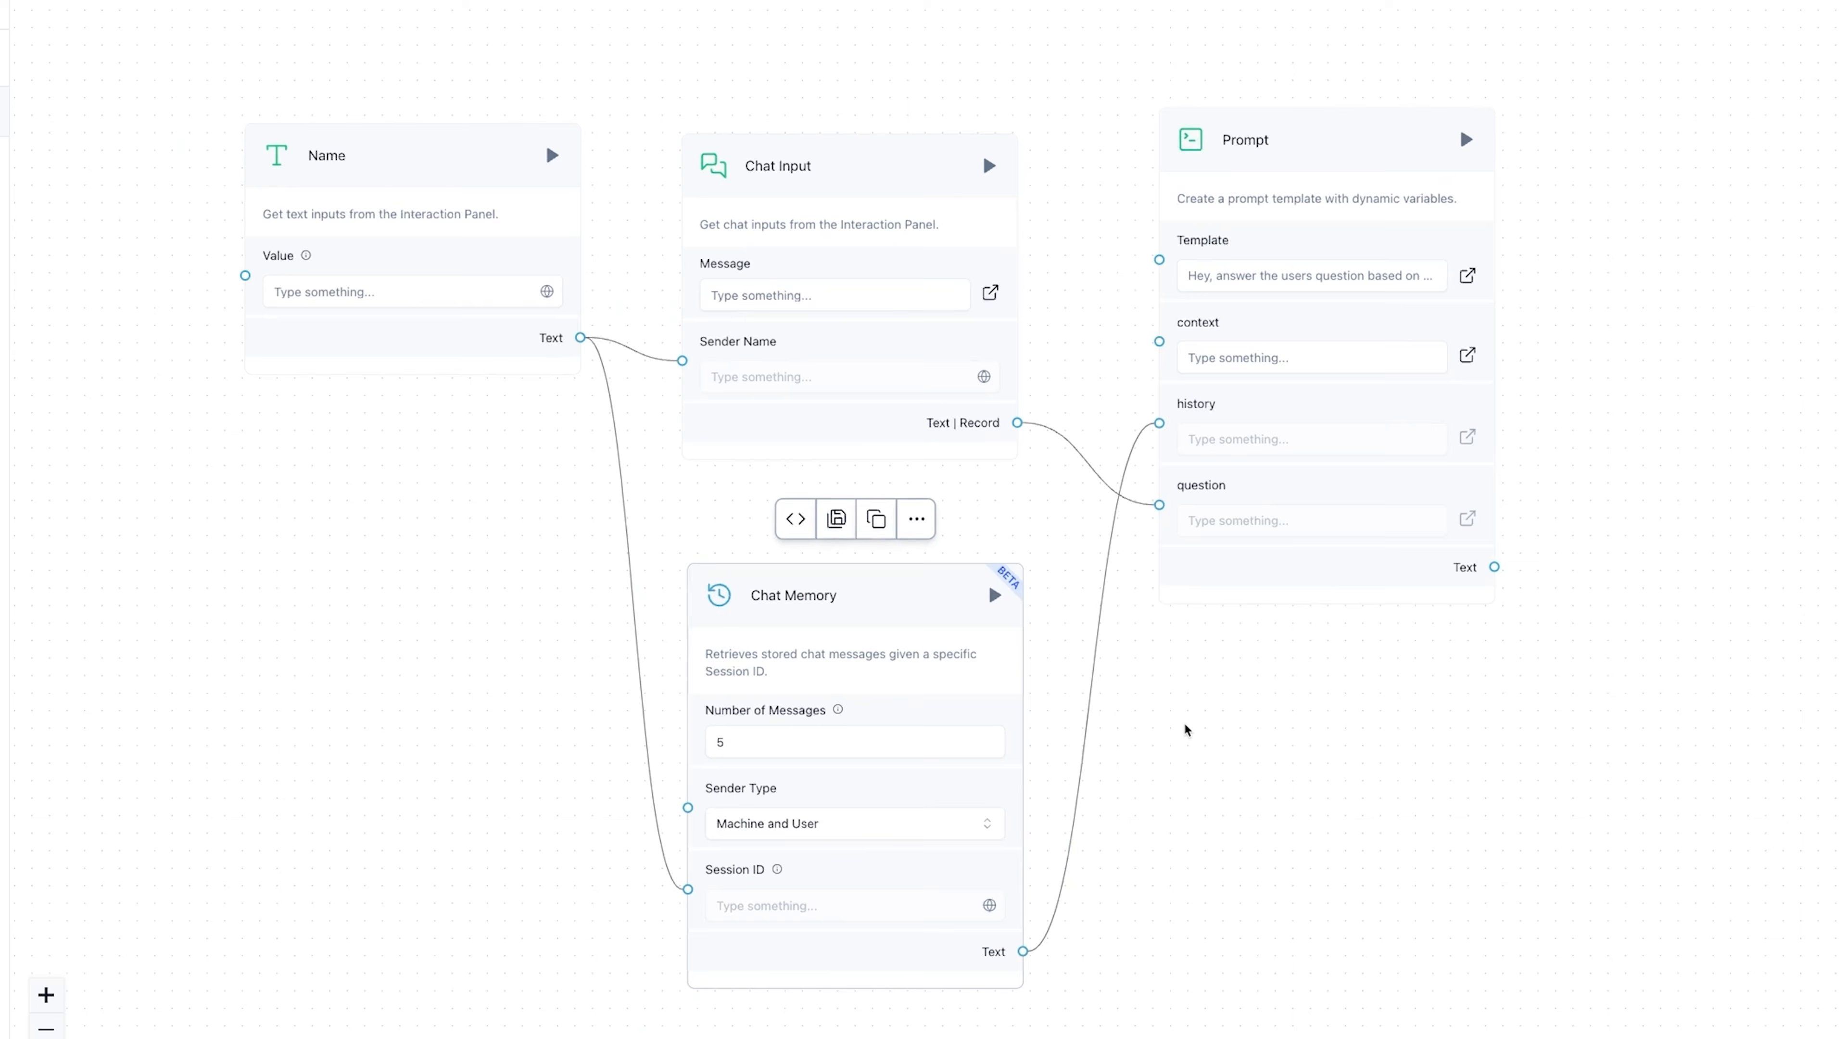
{"action": "left_click_drag", "start_coordinate": [1000, 764], "coordinate": [1003, 761]}
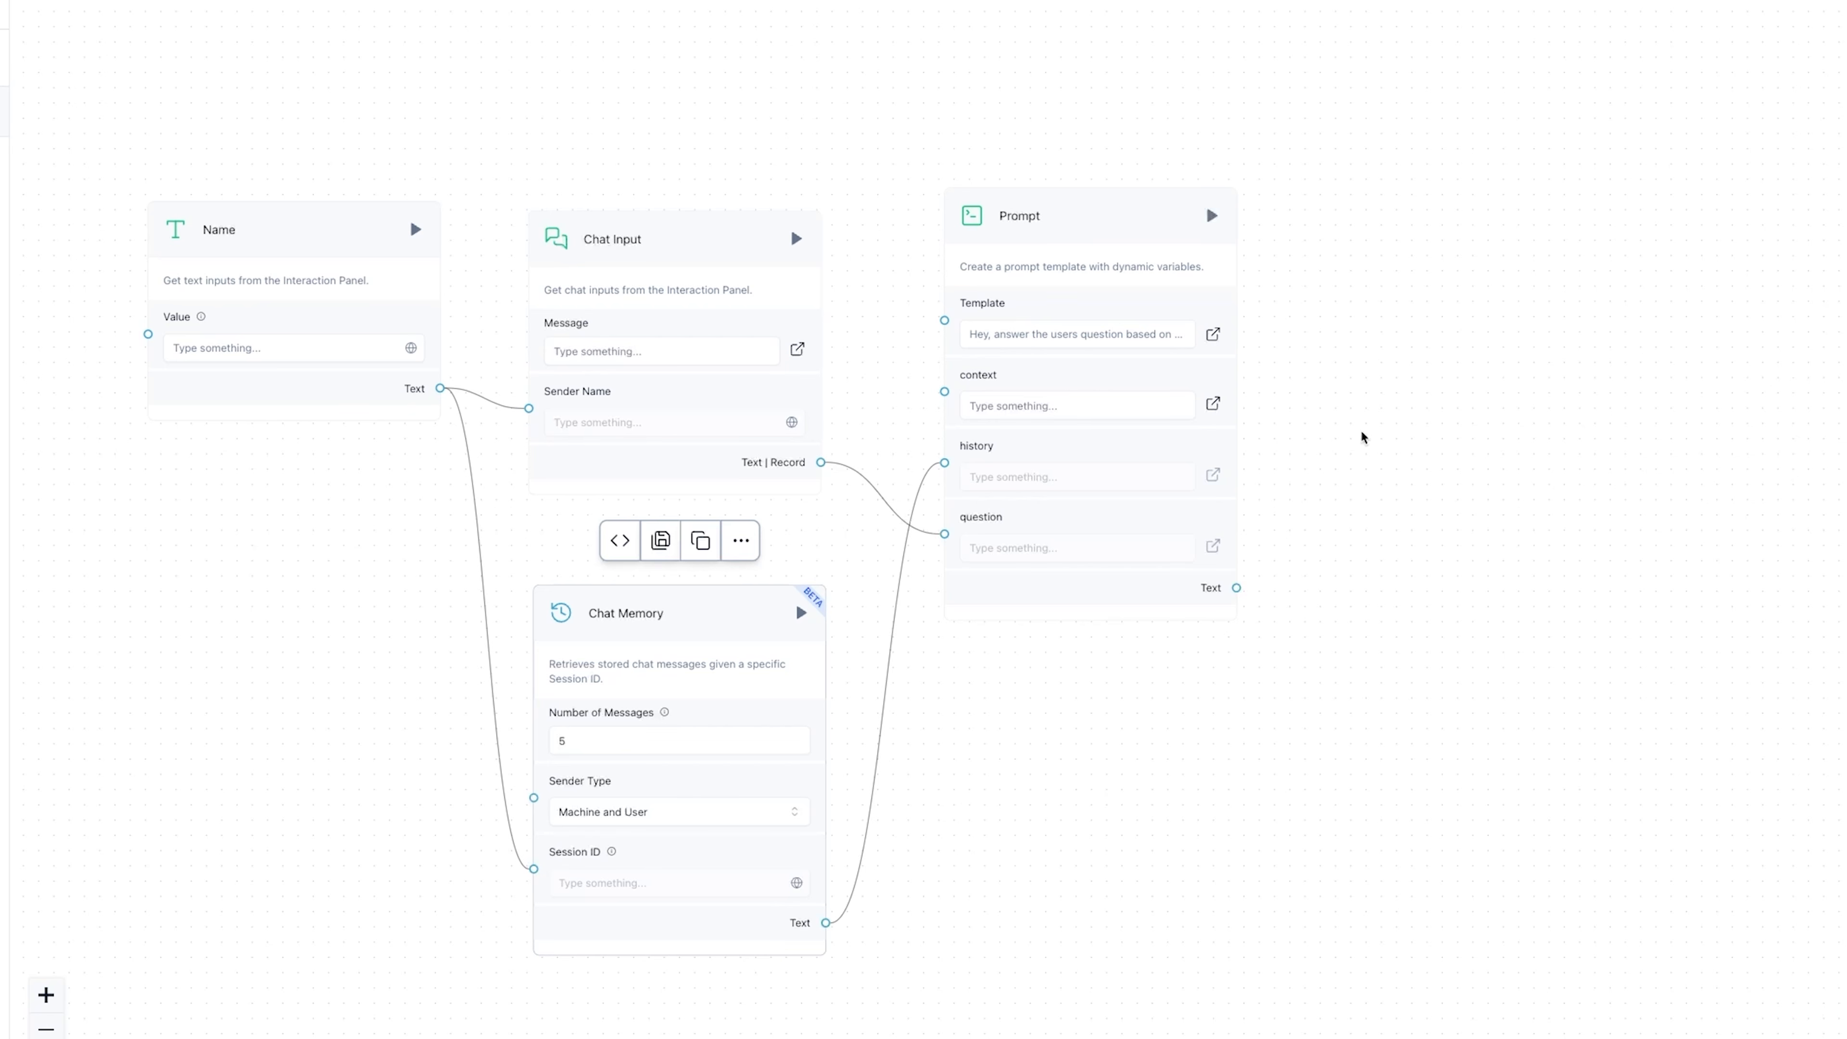
{"action": "left_click", "coordinate": [138, 83]}
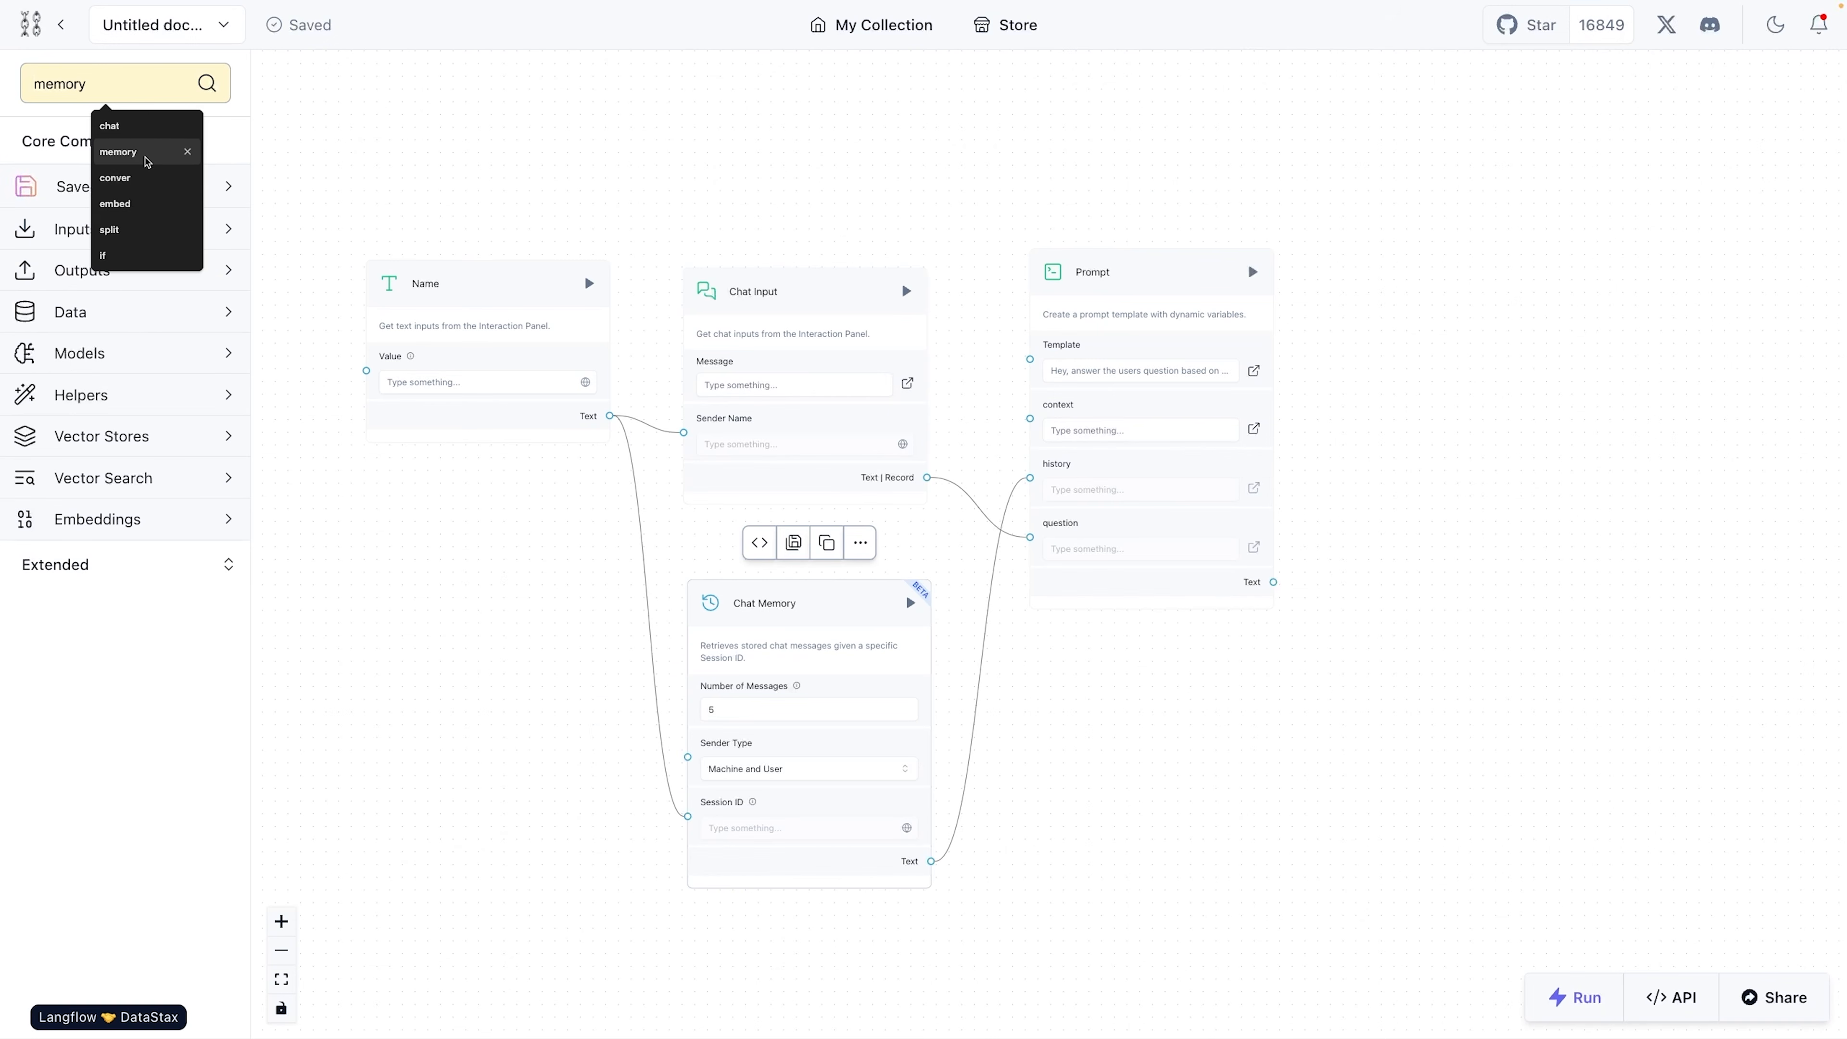
{"action": "type", "text": "llm"}
{"action": "key", "text": "BackSpace"}
{"action": "key", "text": "BackSpace"}
{"action": "key", "text": "BackSpace"}
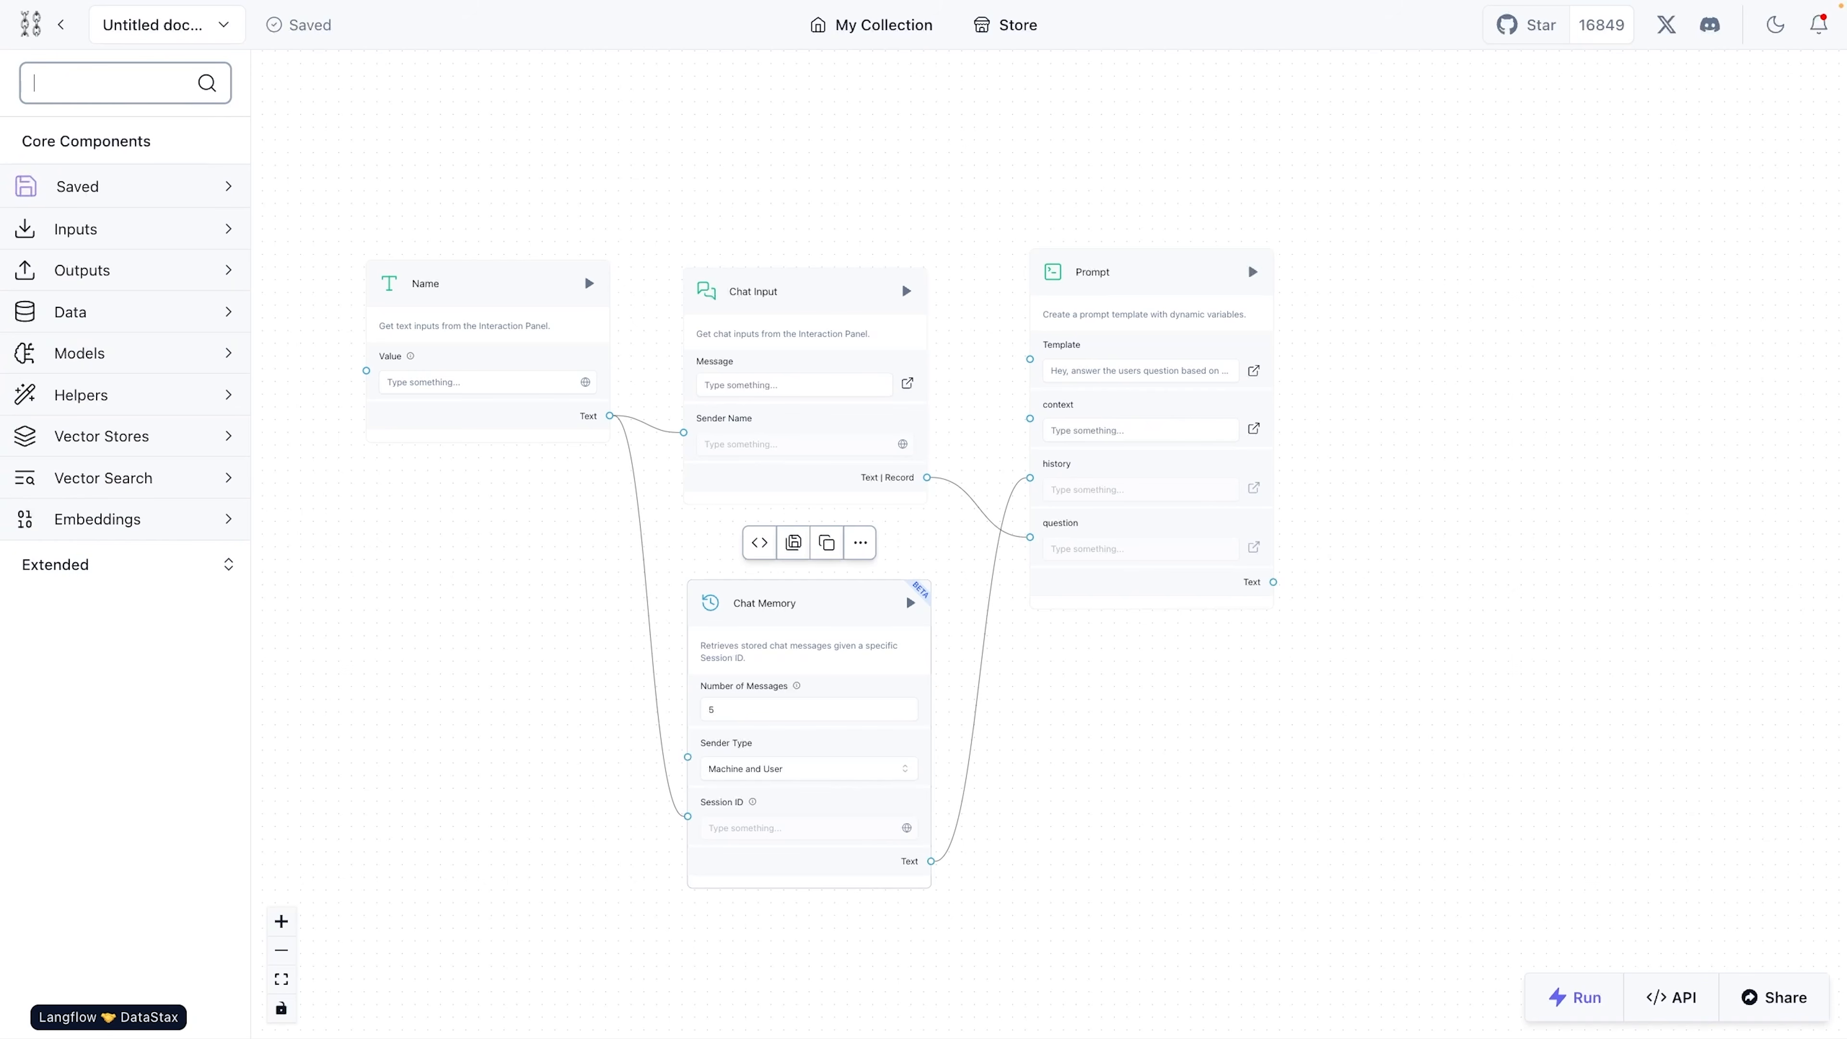
- Add an OpenAI model component to the flow beside the Prompt component
{"action": "left_click", "coordinate": [125, 351]}
{"action": "scroll", "coordinate": [172, 455], "scroll_direction": "down", "scroll_amount": 2}
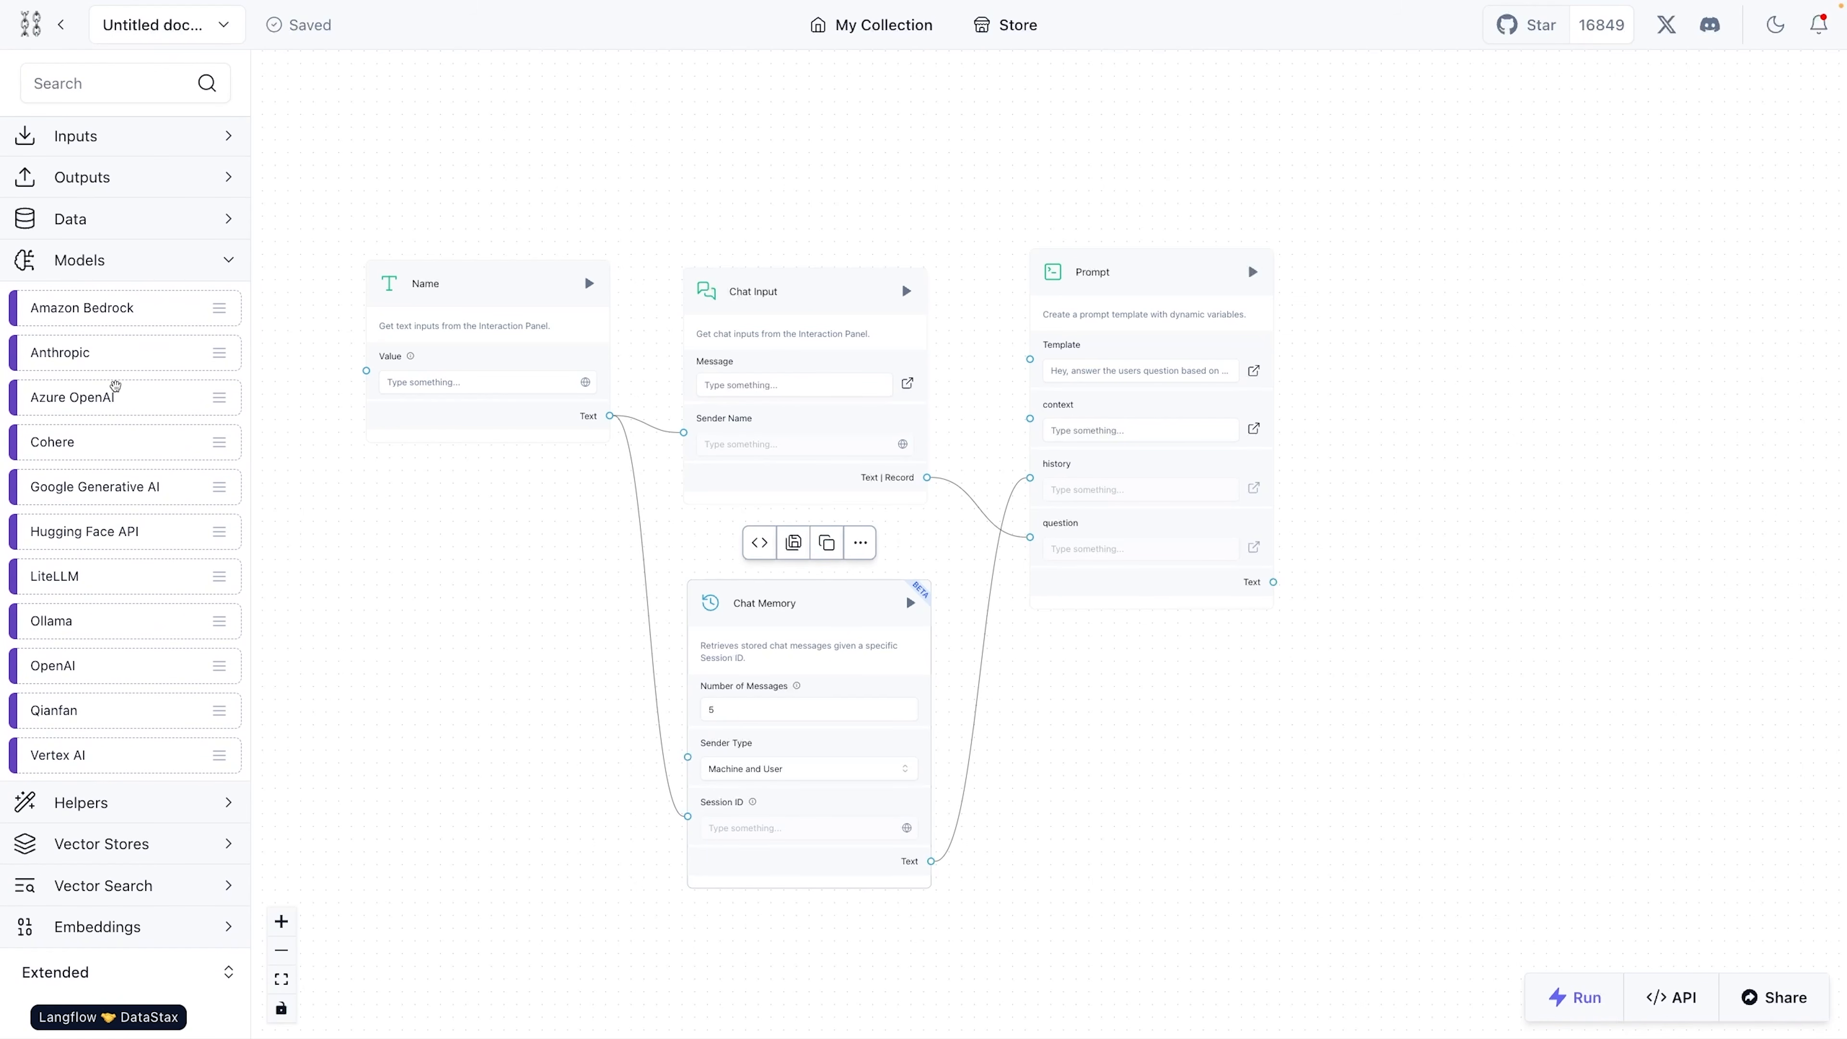
{"action": "left_click_drag", "start_coordinate": [82, 673], "coordinate": [1456, 274]}
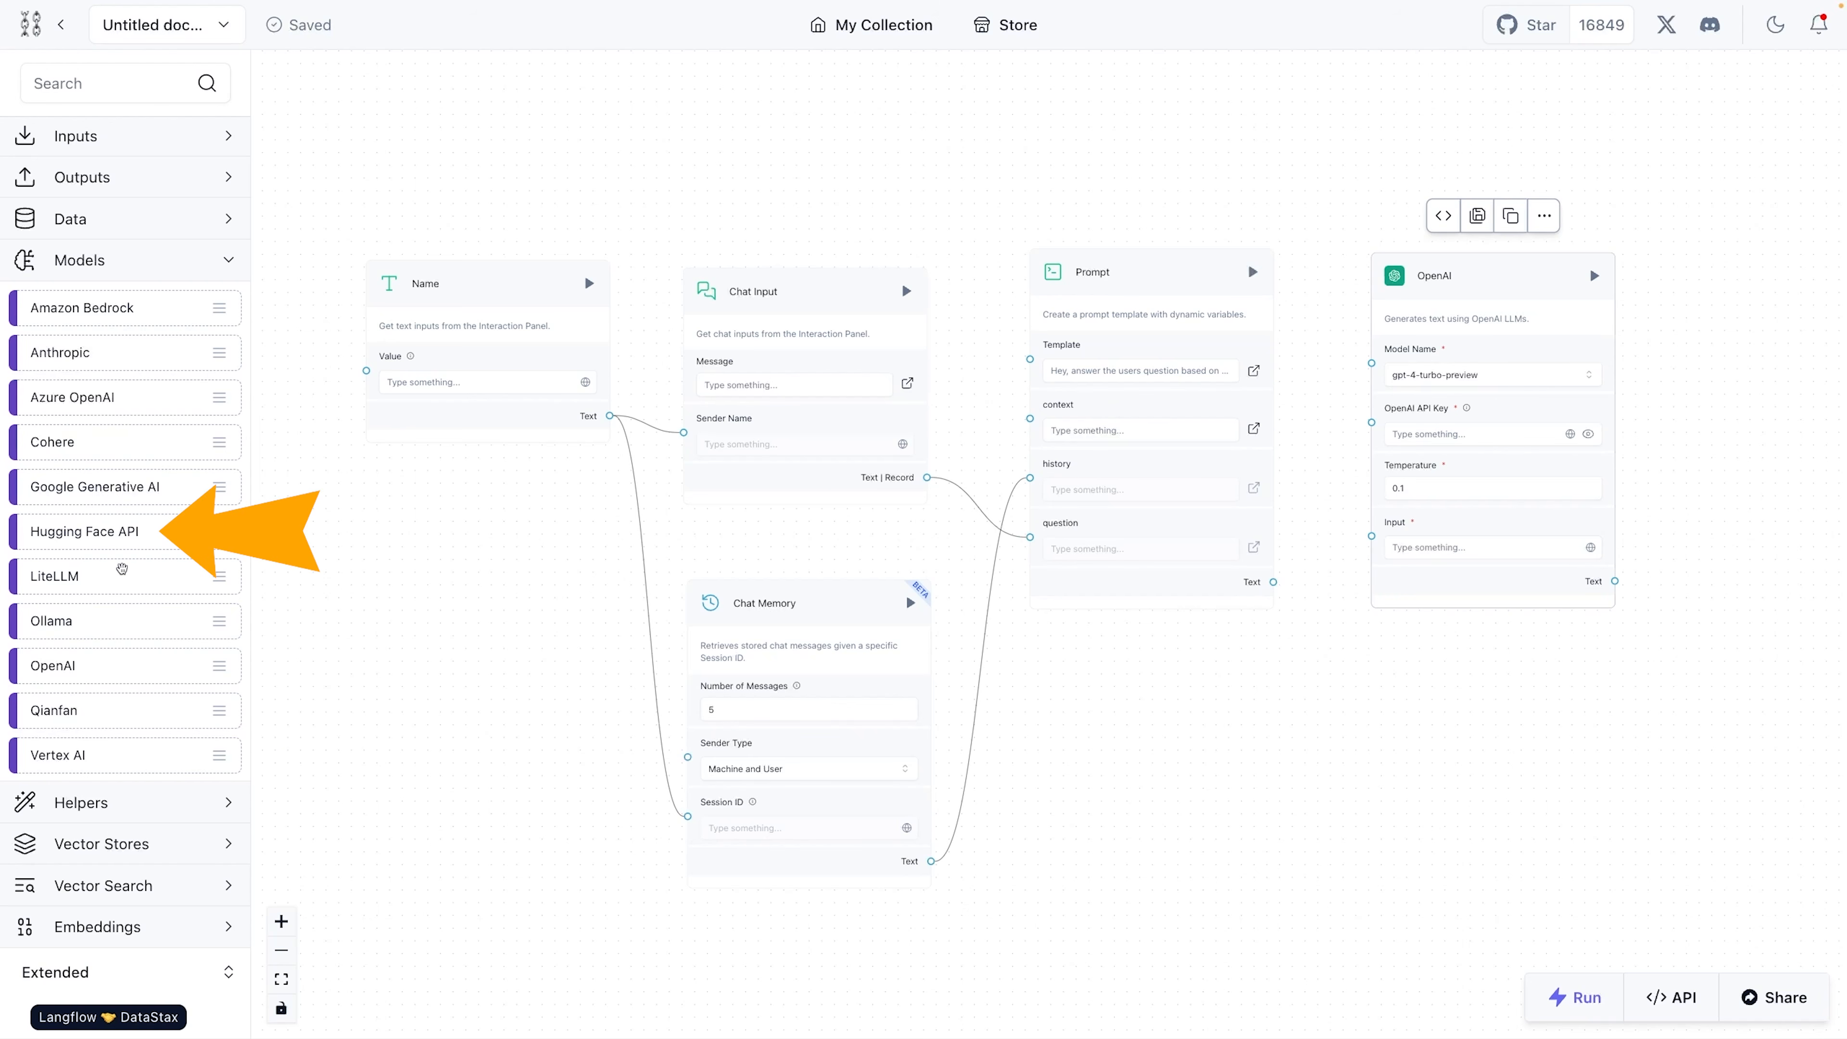
{"action": "left_click_drag", "start_coordinate": [106, 617], "coordinate": [45, 535]}
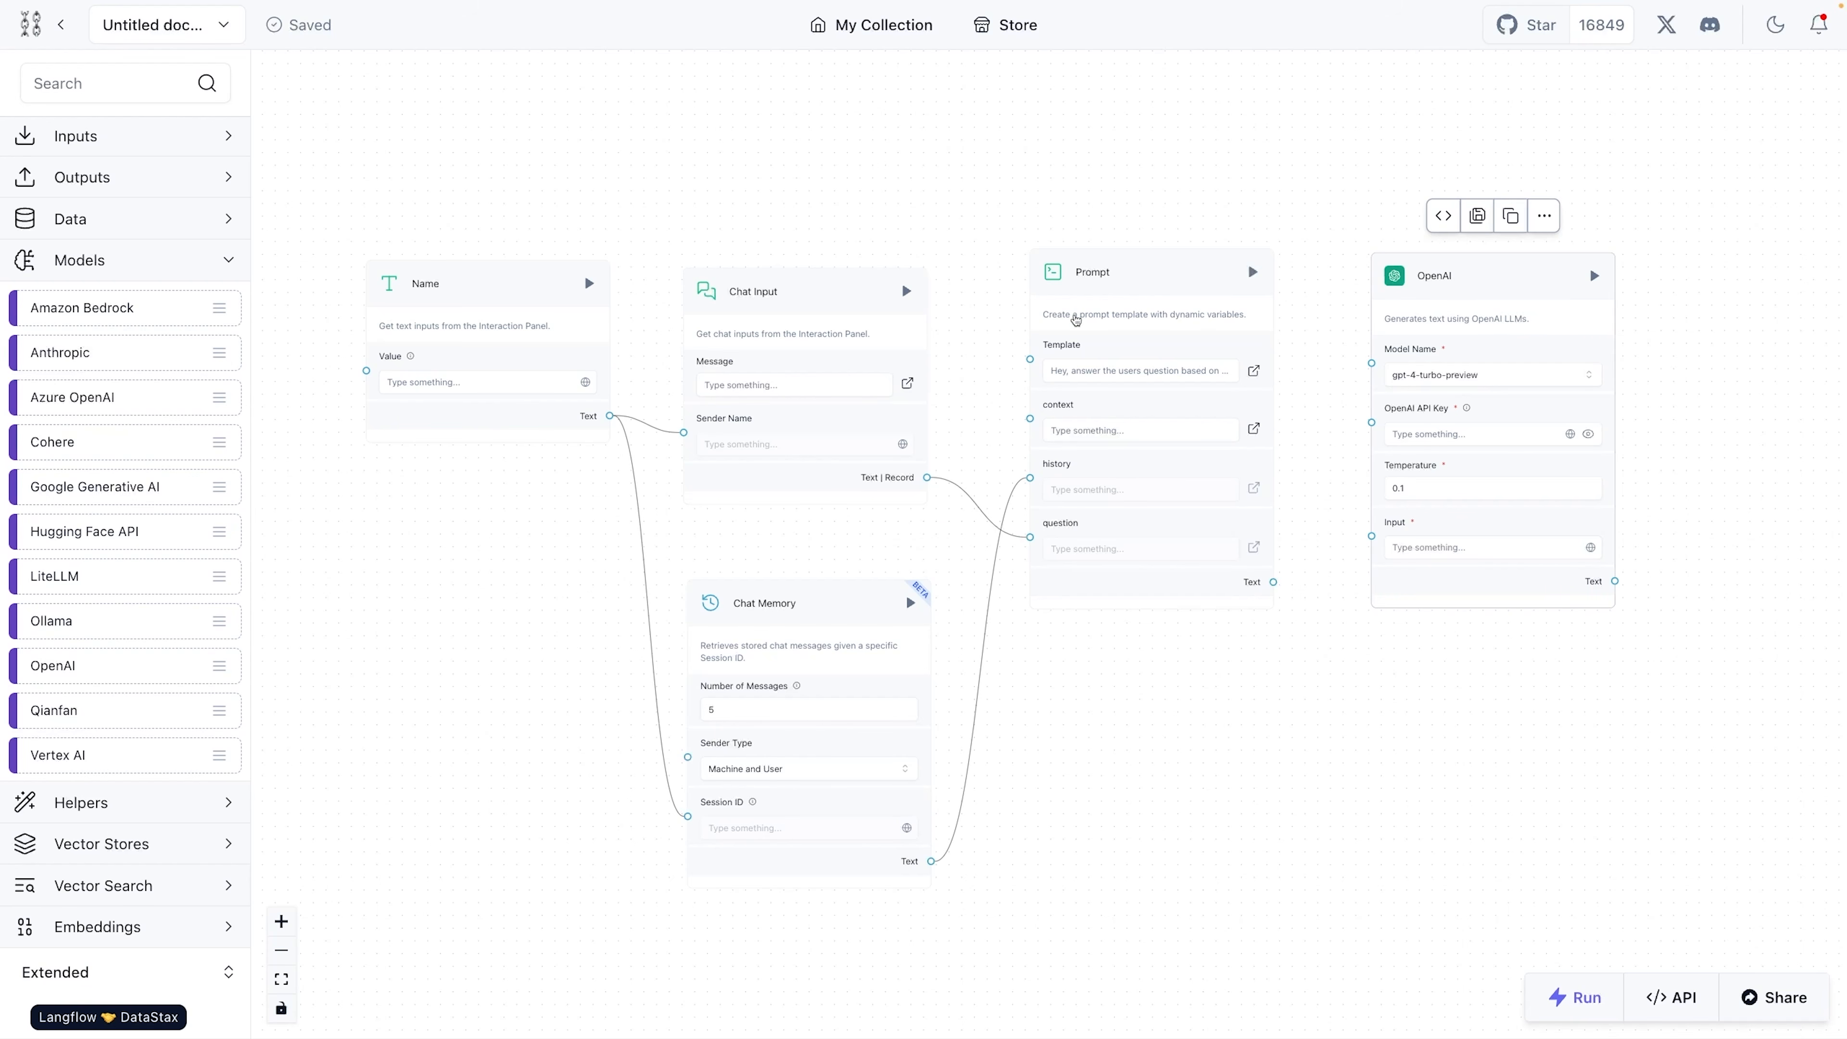
- Connect the Prompt's Text output to the OpenAI component's Input and adjust the placement of the components
{"action": "scroll", "coordinate": [1296, 316], "scroll_direction": "up", "scroll_amount": 2}
{"action": "left_click_drag", "start_coordinate": [1296, 315], "coordinate": [877, 323]}
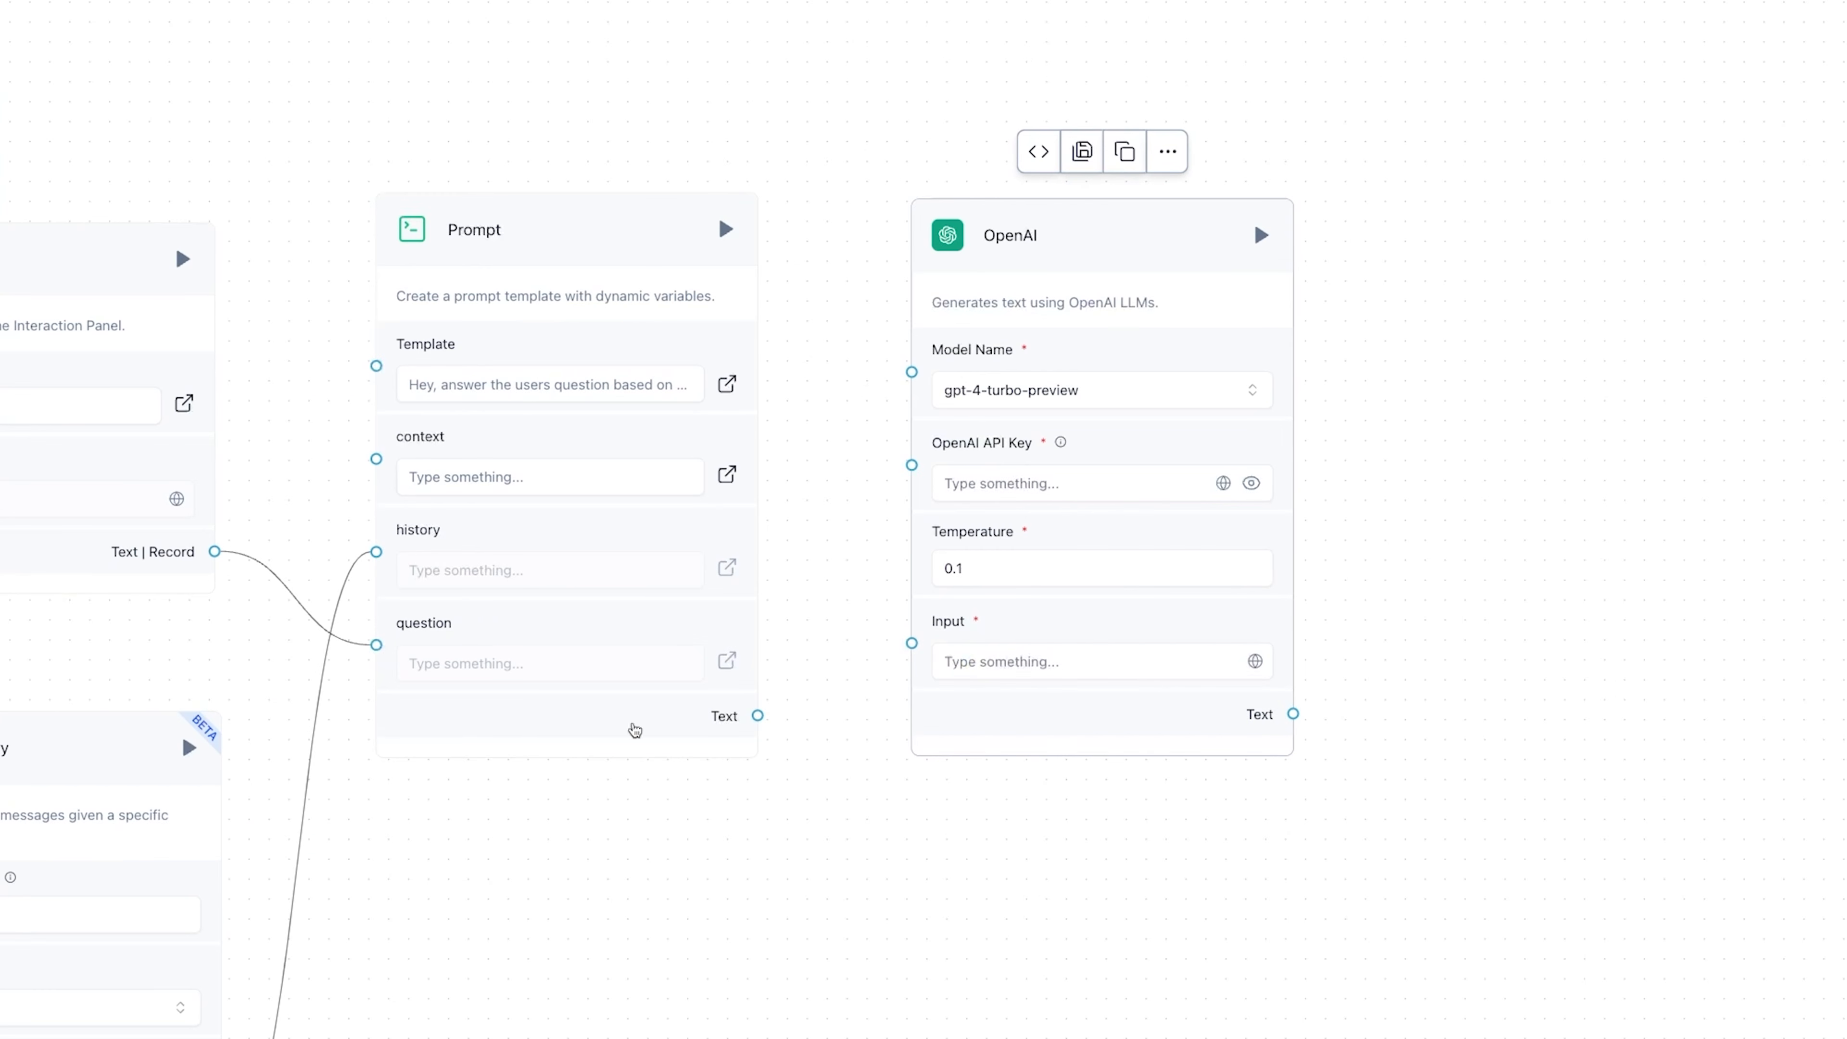
{"action": "left_click_drag", "start_coordinate": [733, 719], "coordinate": [911, 643]}
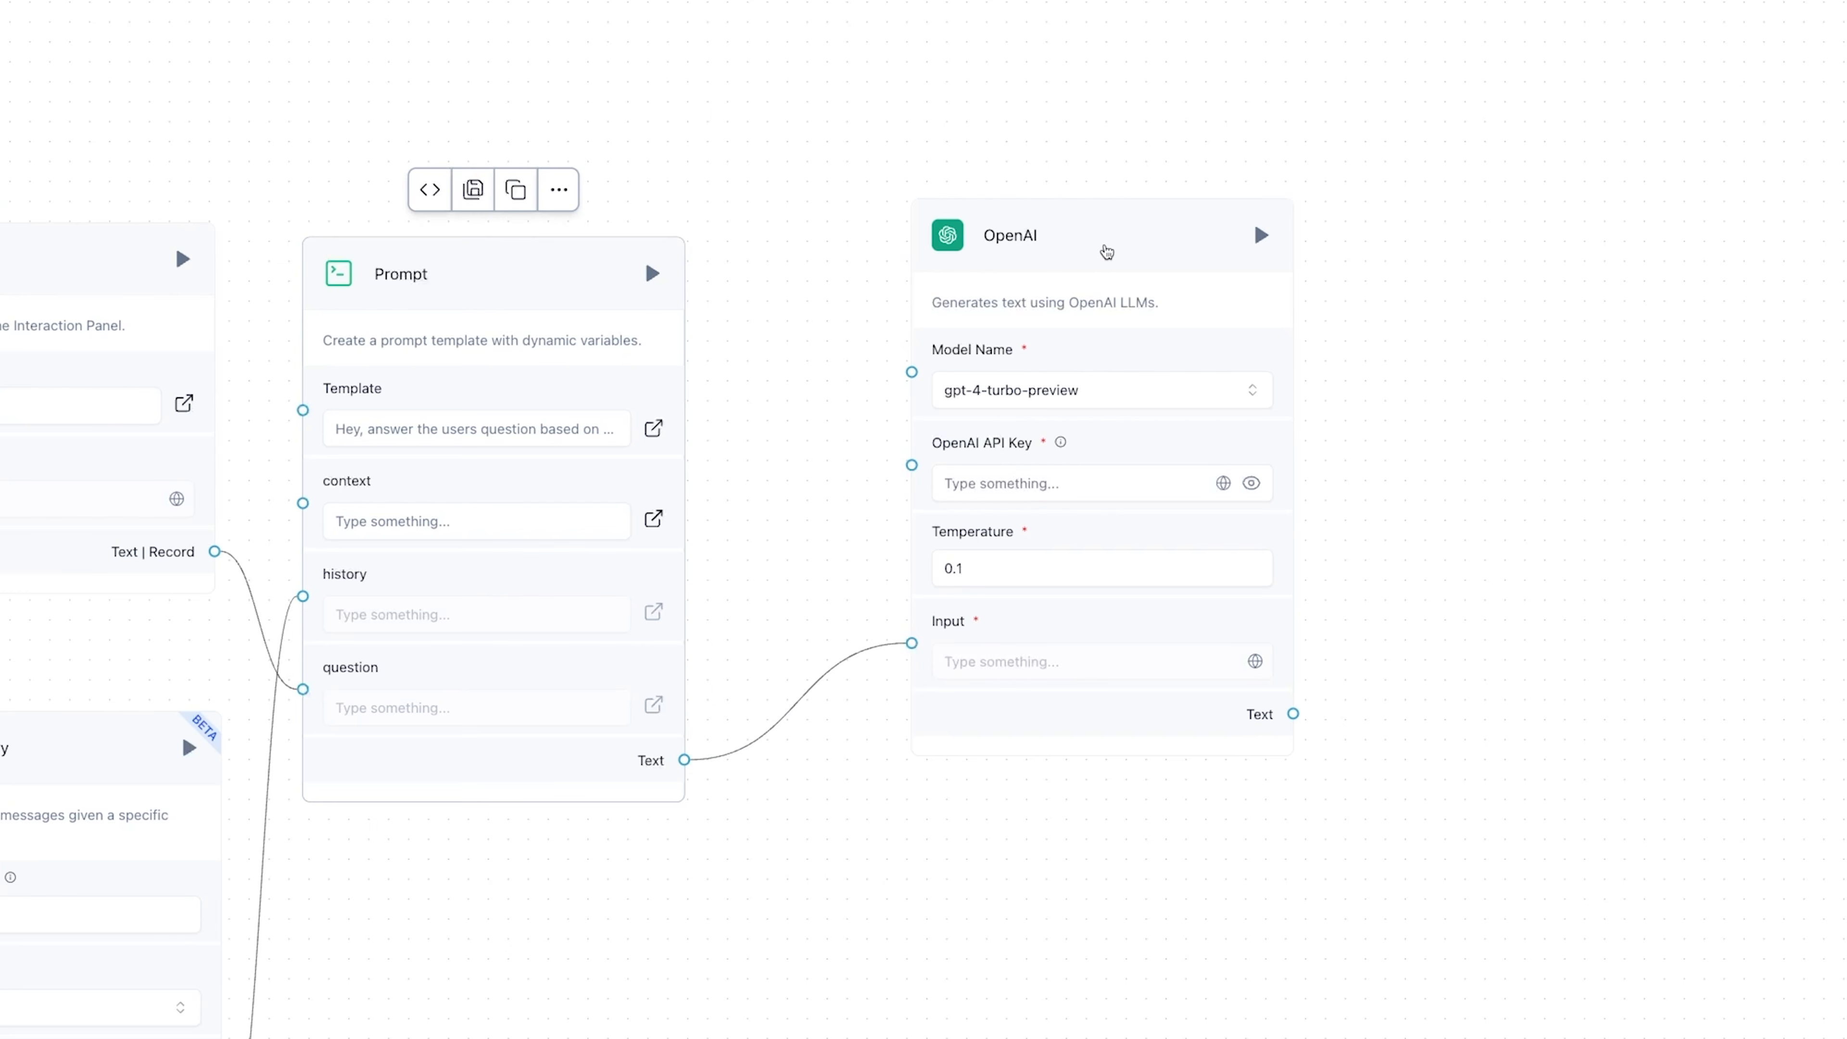
{"action": "mouse_move", "coordinate": [1104, 247]}
{"action": "left_mouse_down"}
{"action": "mouse_move", "coordinate": [1121, 347]}
{"action": "mouse_move", "coordinate": [1116, 273]}
{"action": "left_mouse_up"}
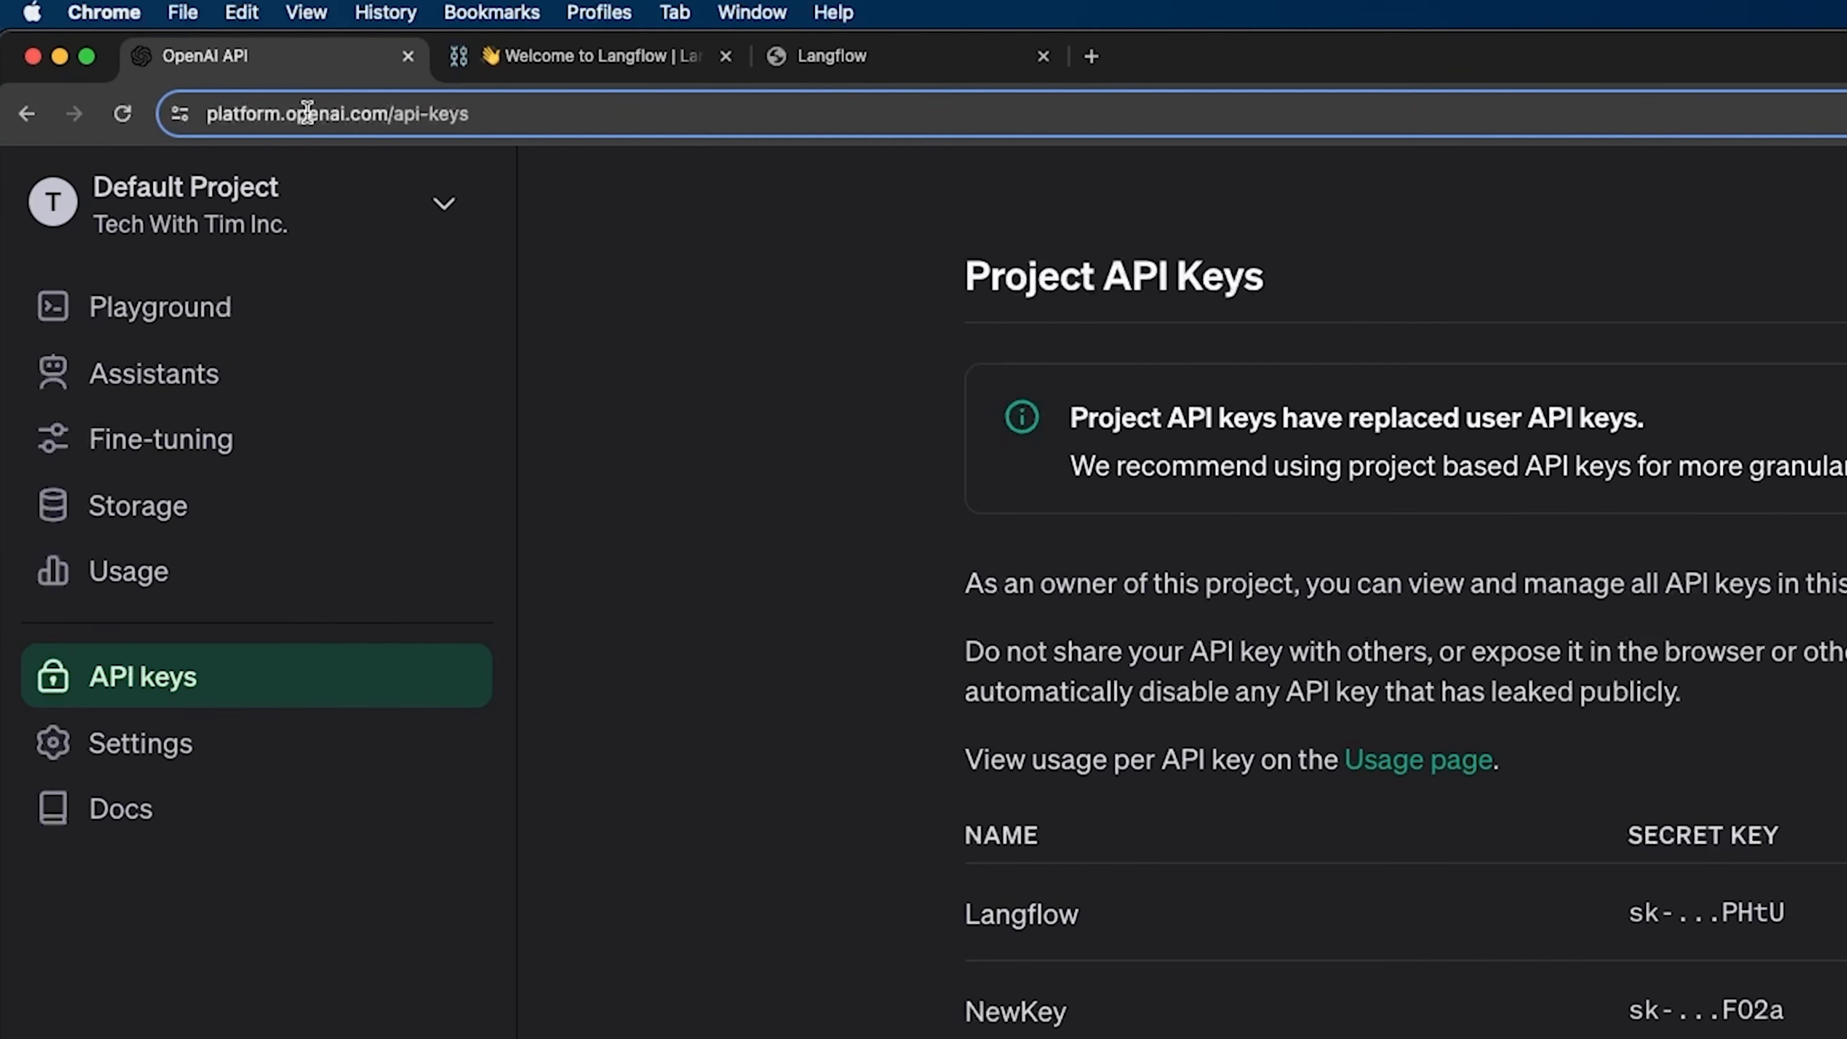
- Switch to the API keys page of the OpenAI platform, create a secret key named Tutorial, and copy it
{"action": "left_click_drag", "start_coordinate": [487, 112], "coordinate": [397, 120]}
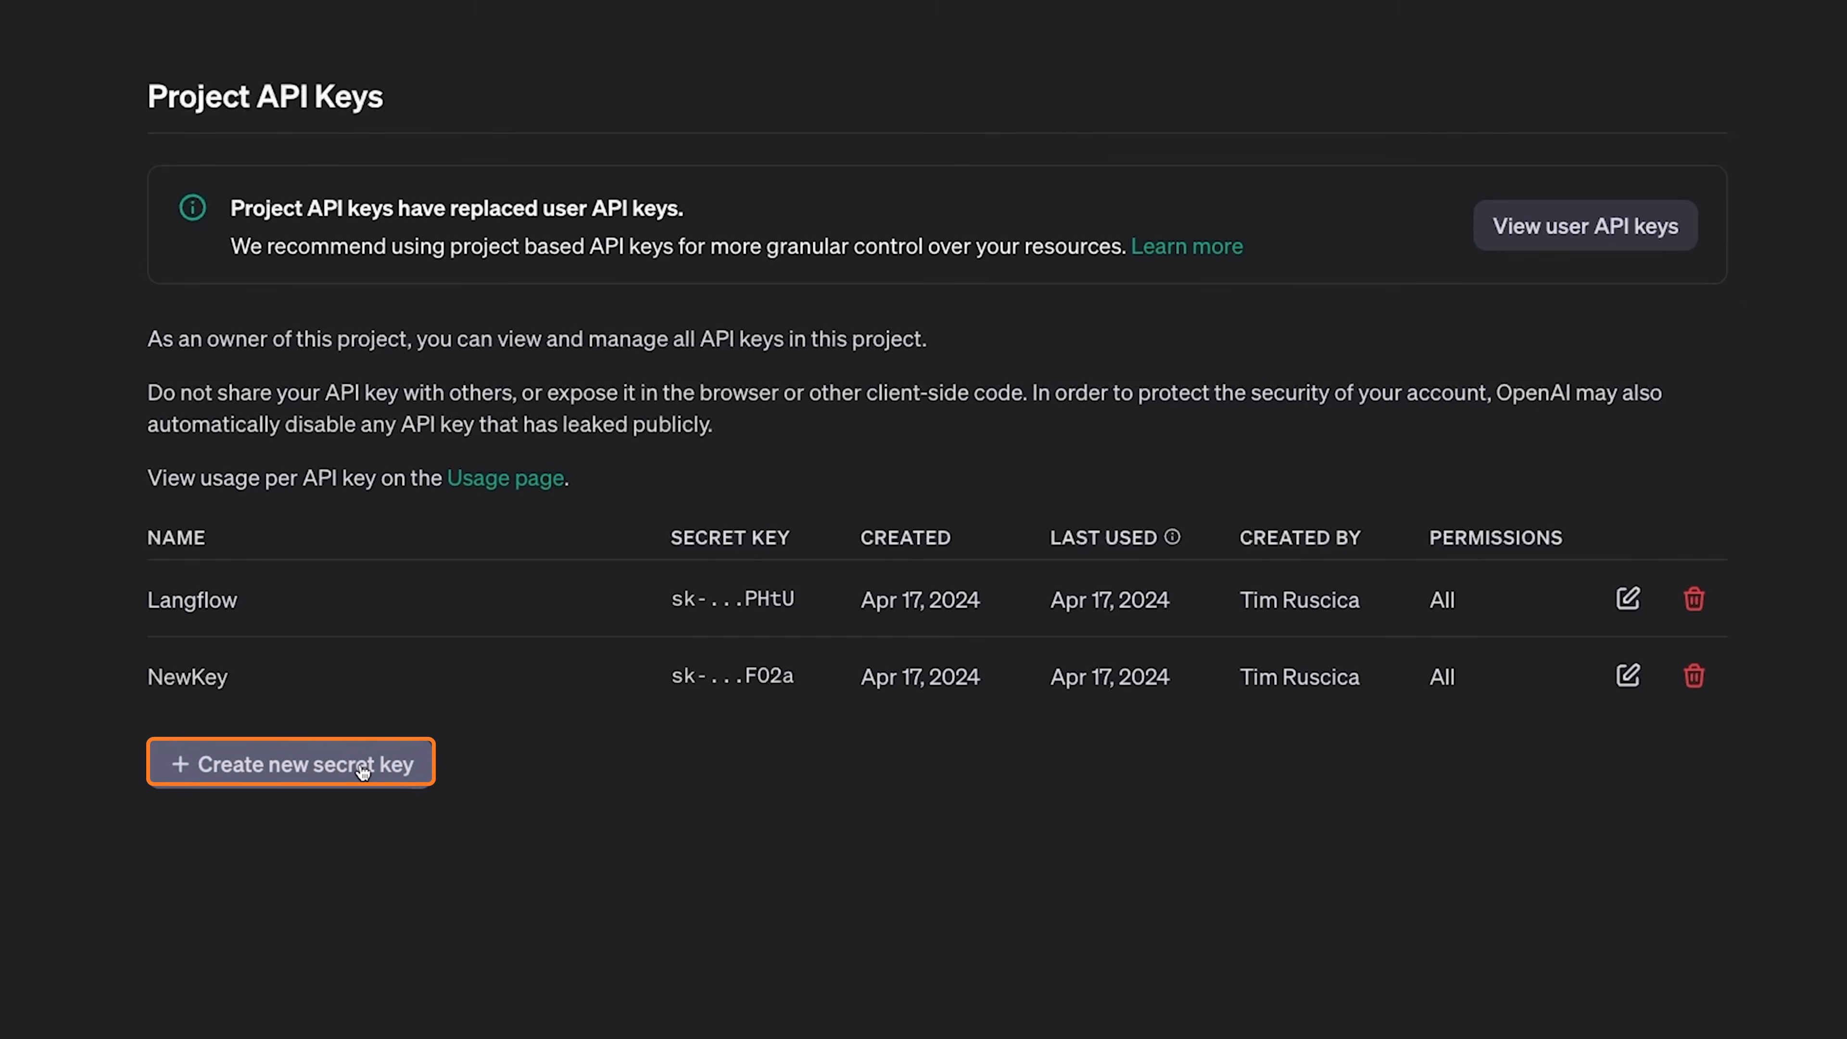
{"action": "left_click", "coordinate": [363, 768]}
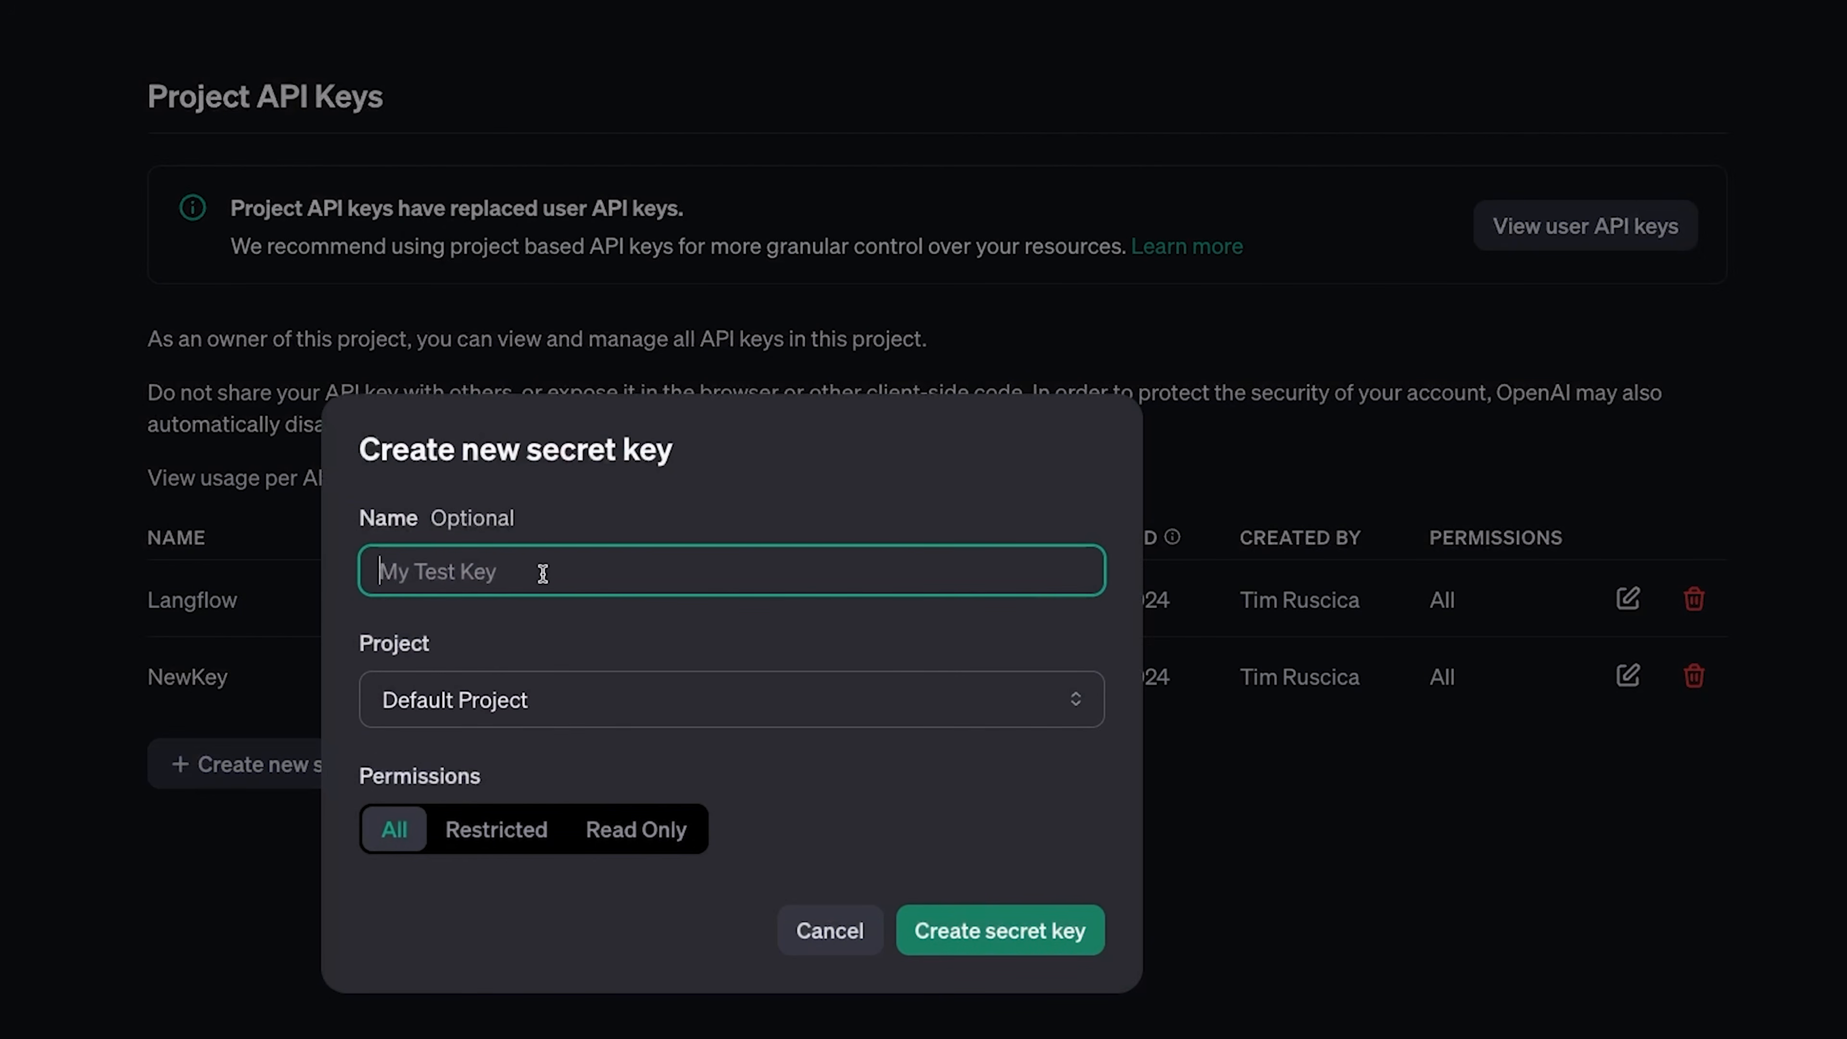
{"action": "type", "text": "Tutorial"}
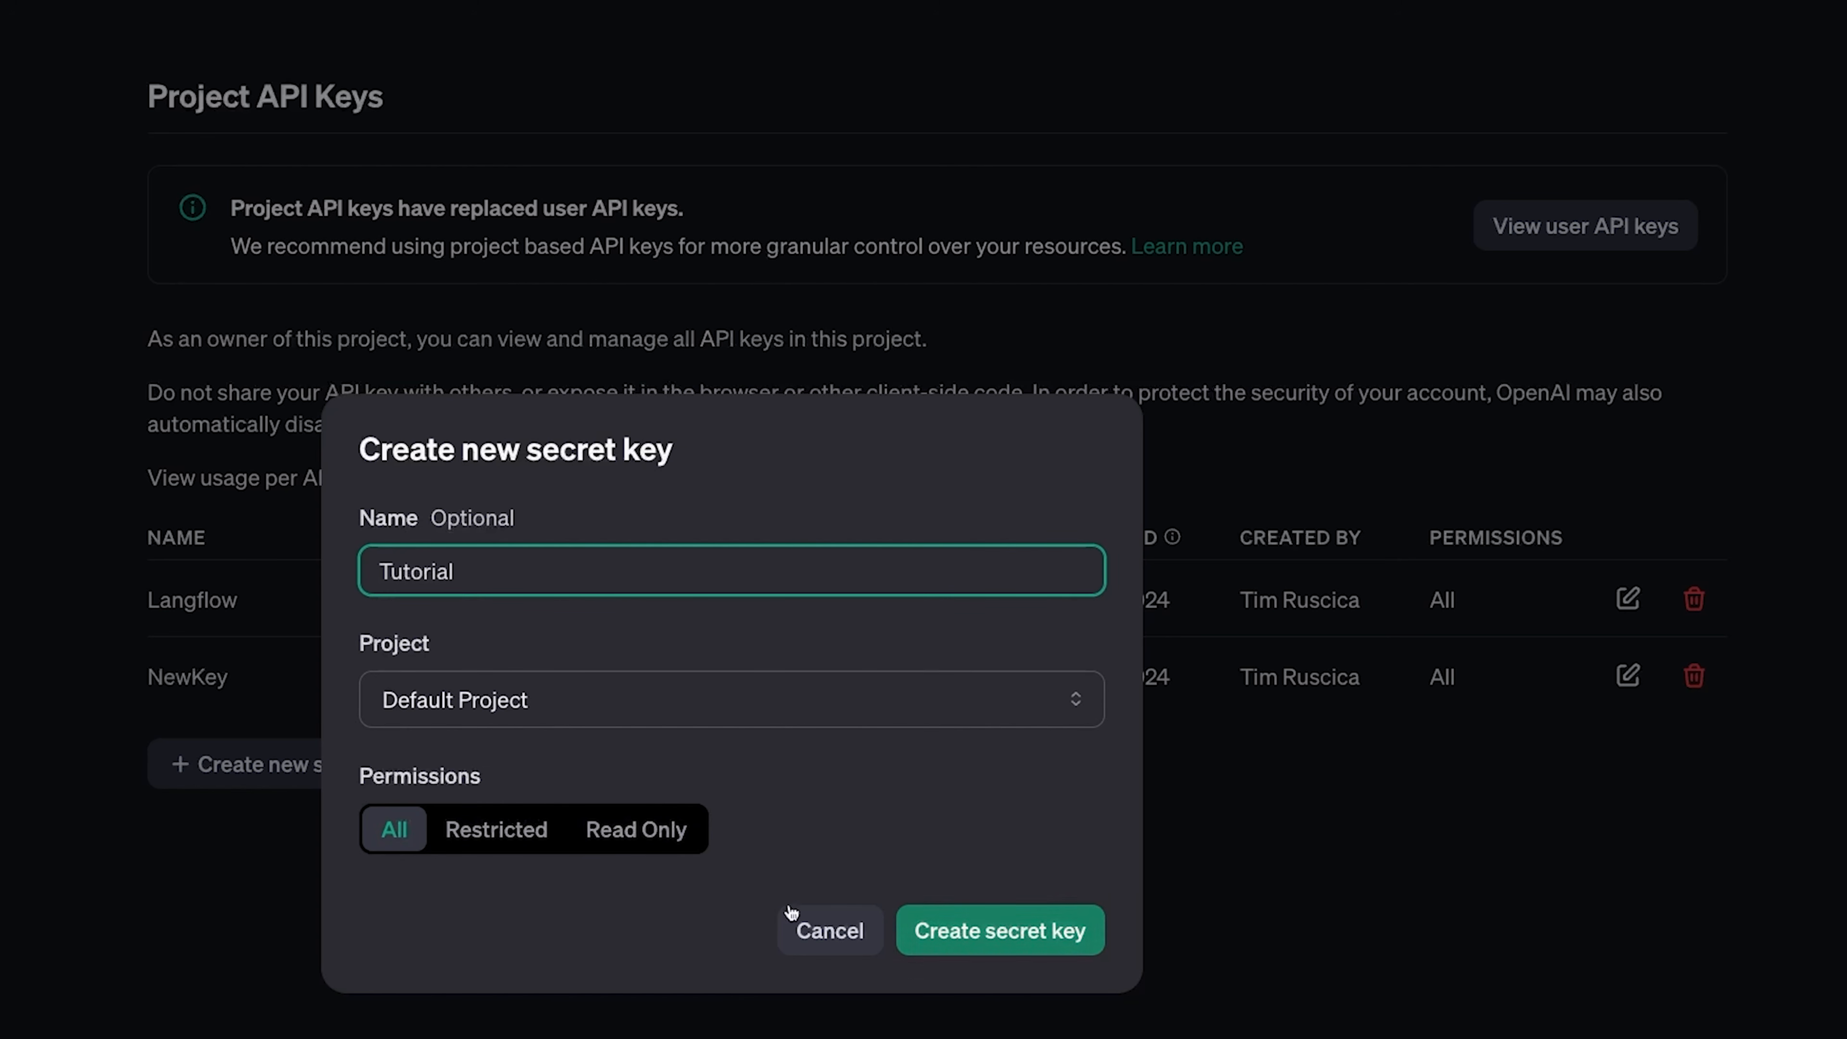
{"action": "left_click", "coordinate": [1014, 933]}
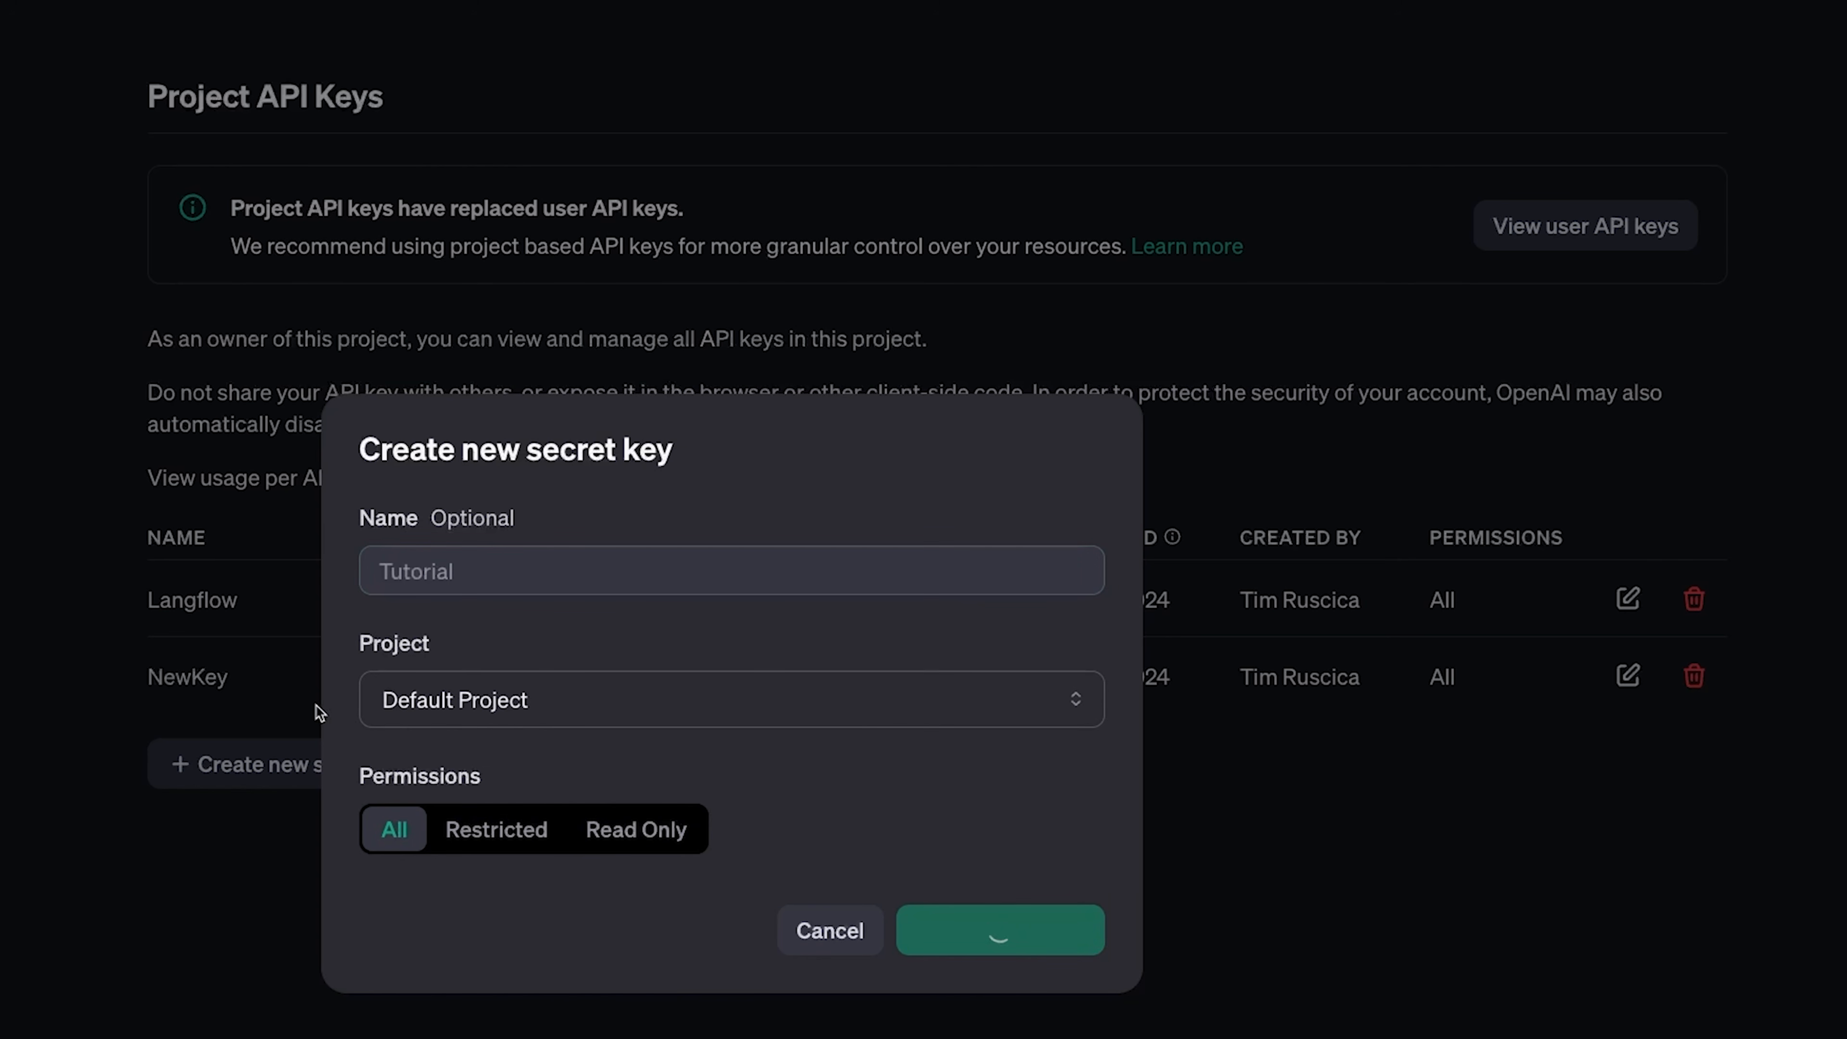
{"action": "left_click", "coordinate": [1007, 694]}
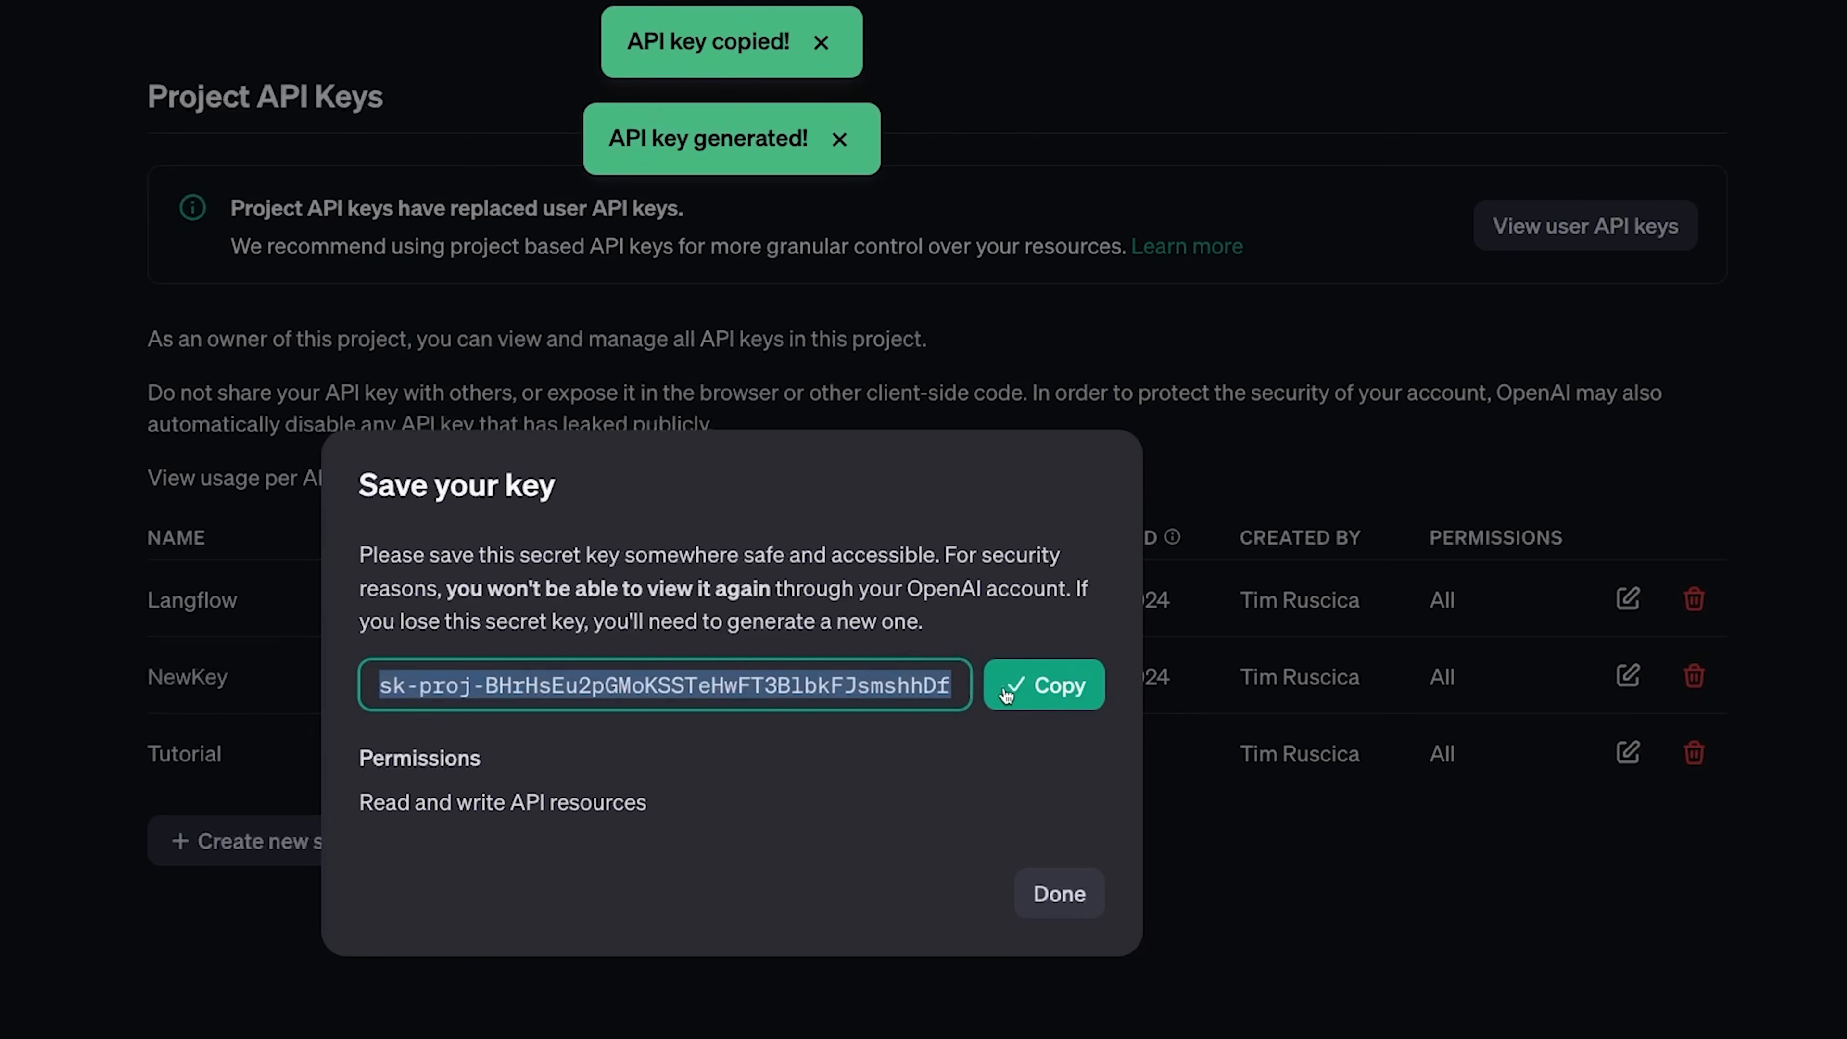
{"action": "left_click", "coordinate": [1250, 990]}
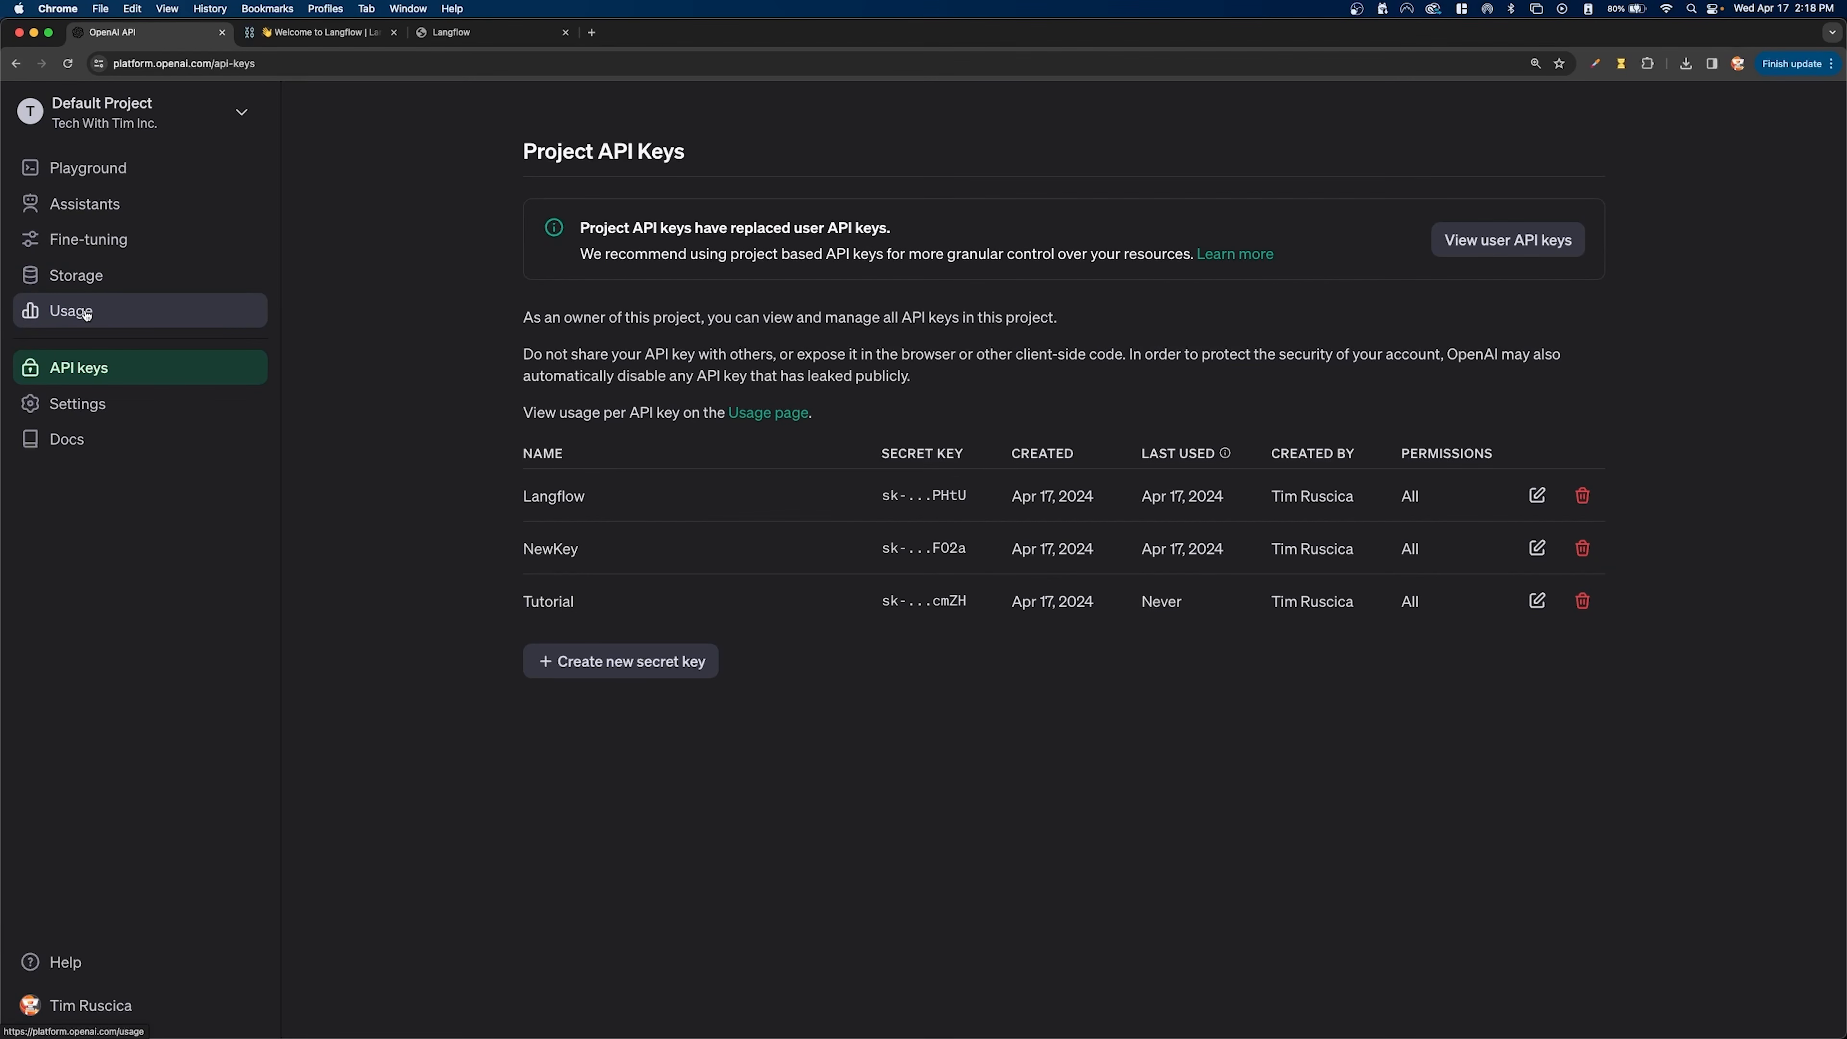
- Examine the account's API usage, rate limits and monthly budget setting
{"action": "left_click", "coordinate": [86, 314]}
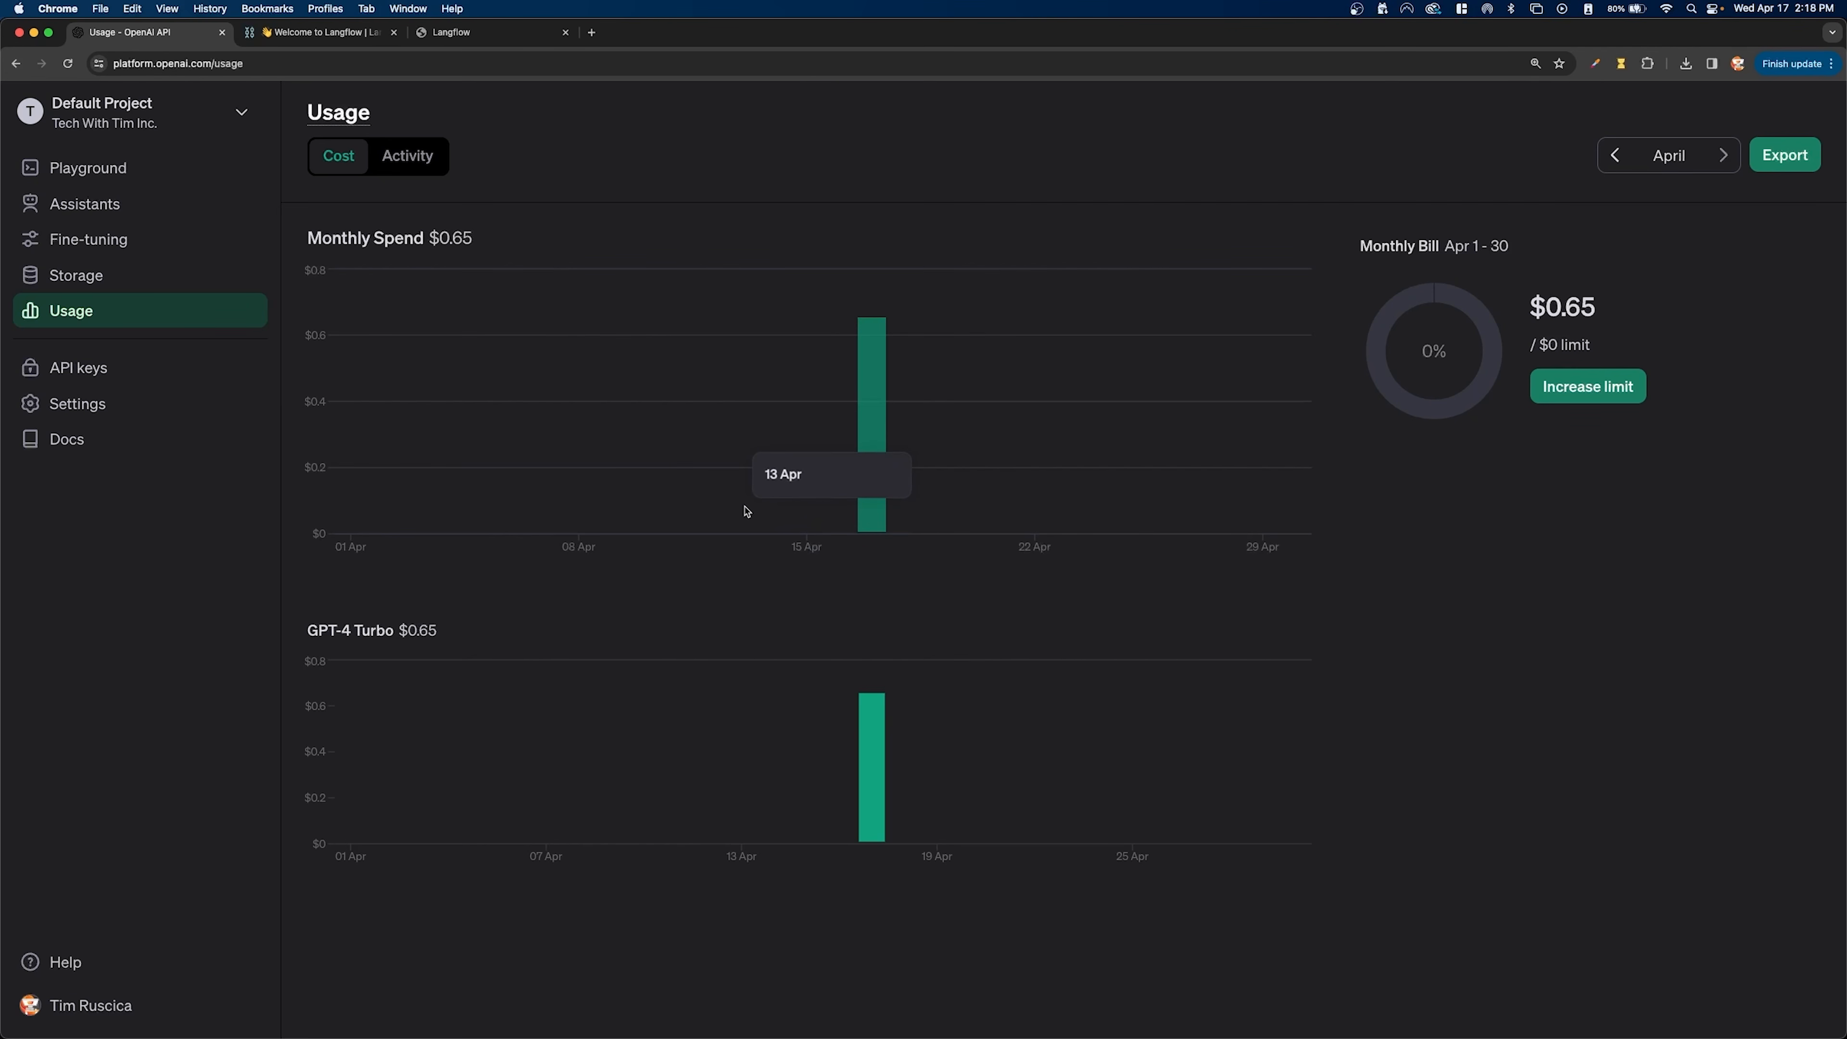
{"action": "left_click", "coordinate": [1587, 387]}
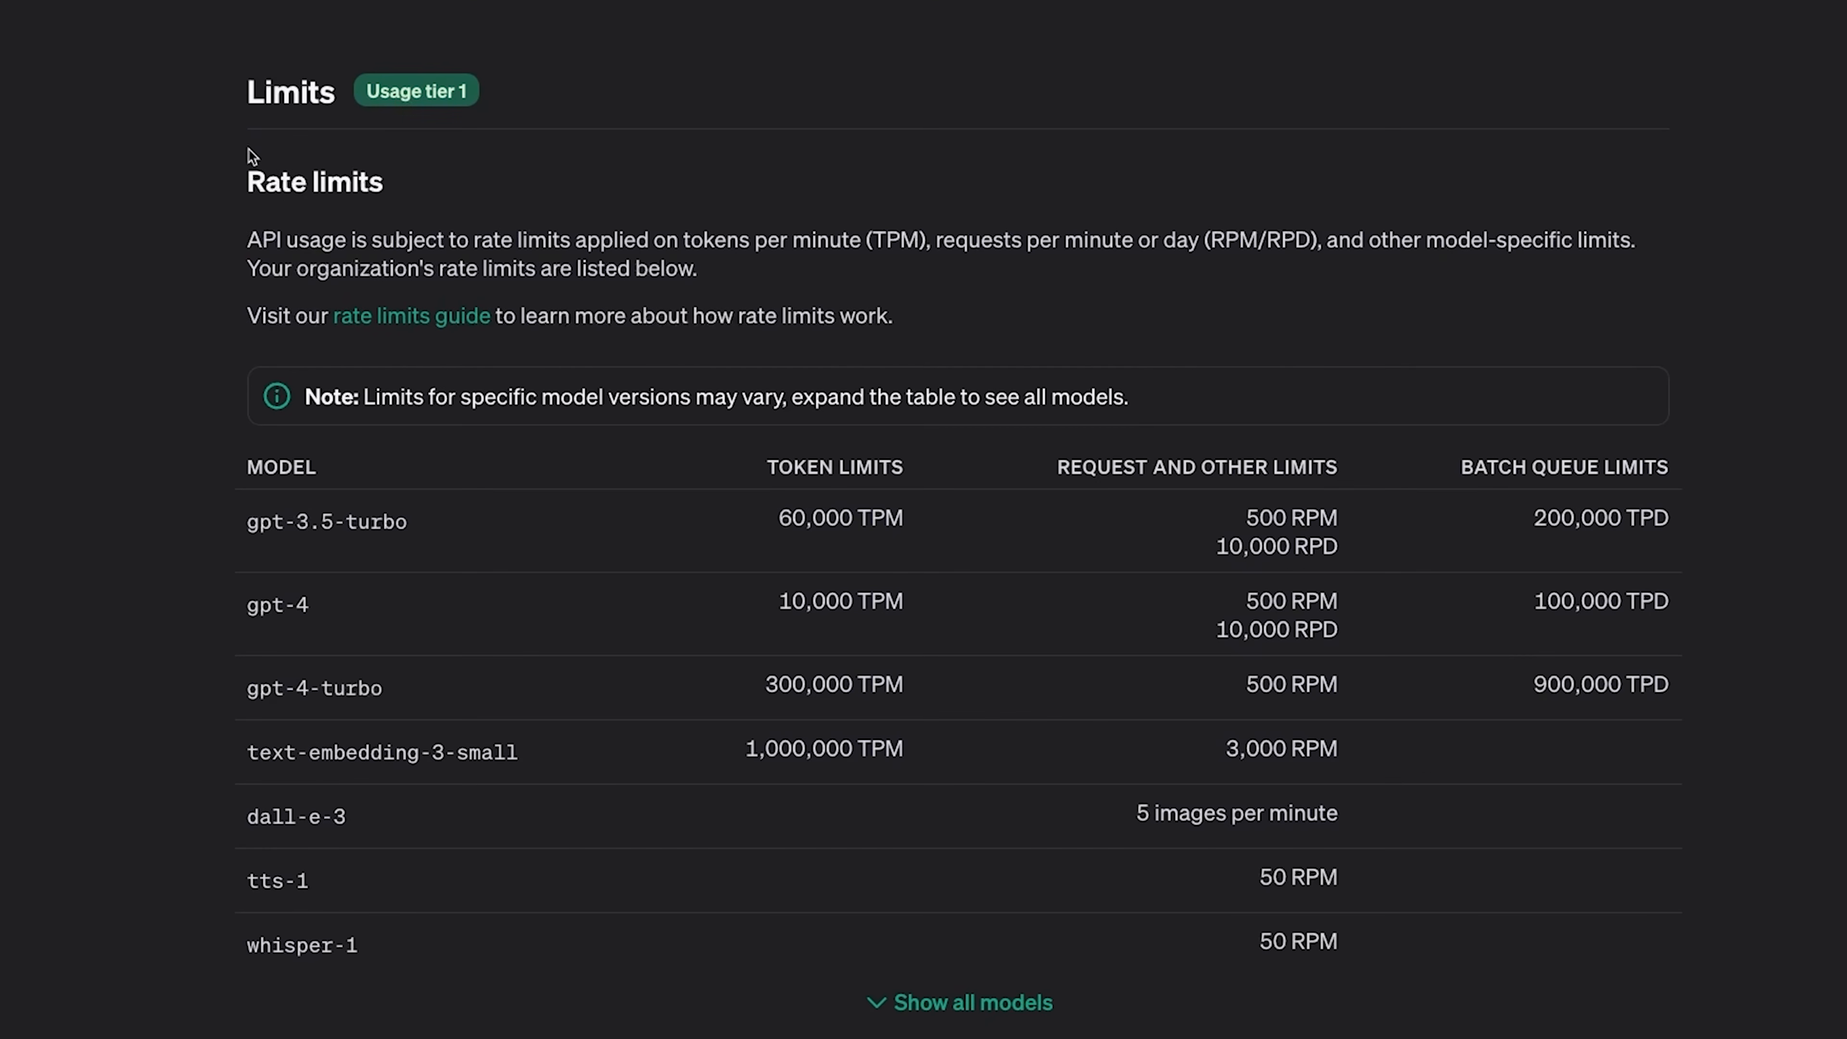
{"action": "scroll", "coordinate": [337, 270], "scroll_direction": "down", "scroll_amount": 10}
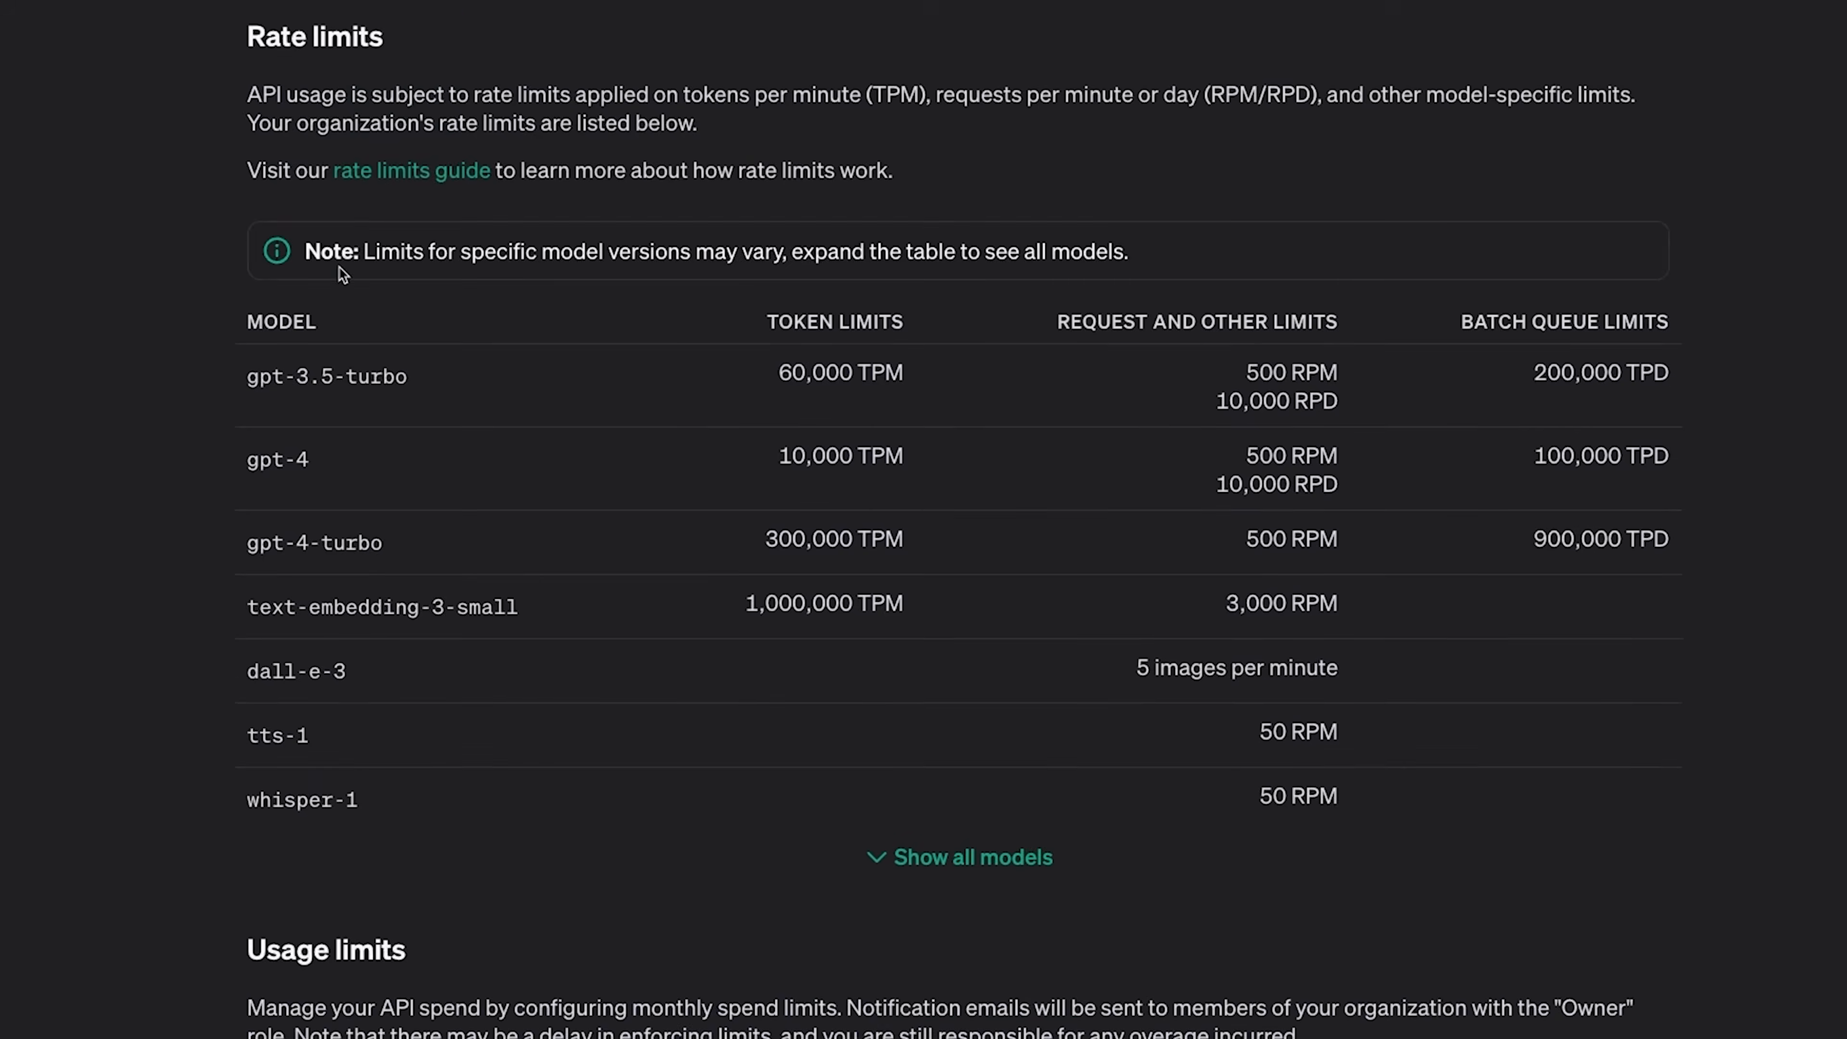
{"action": "left_click_drag", "start_coordinate": [421, 595], "coordinate": [269, 608]}
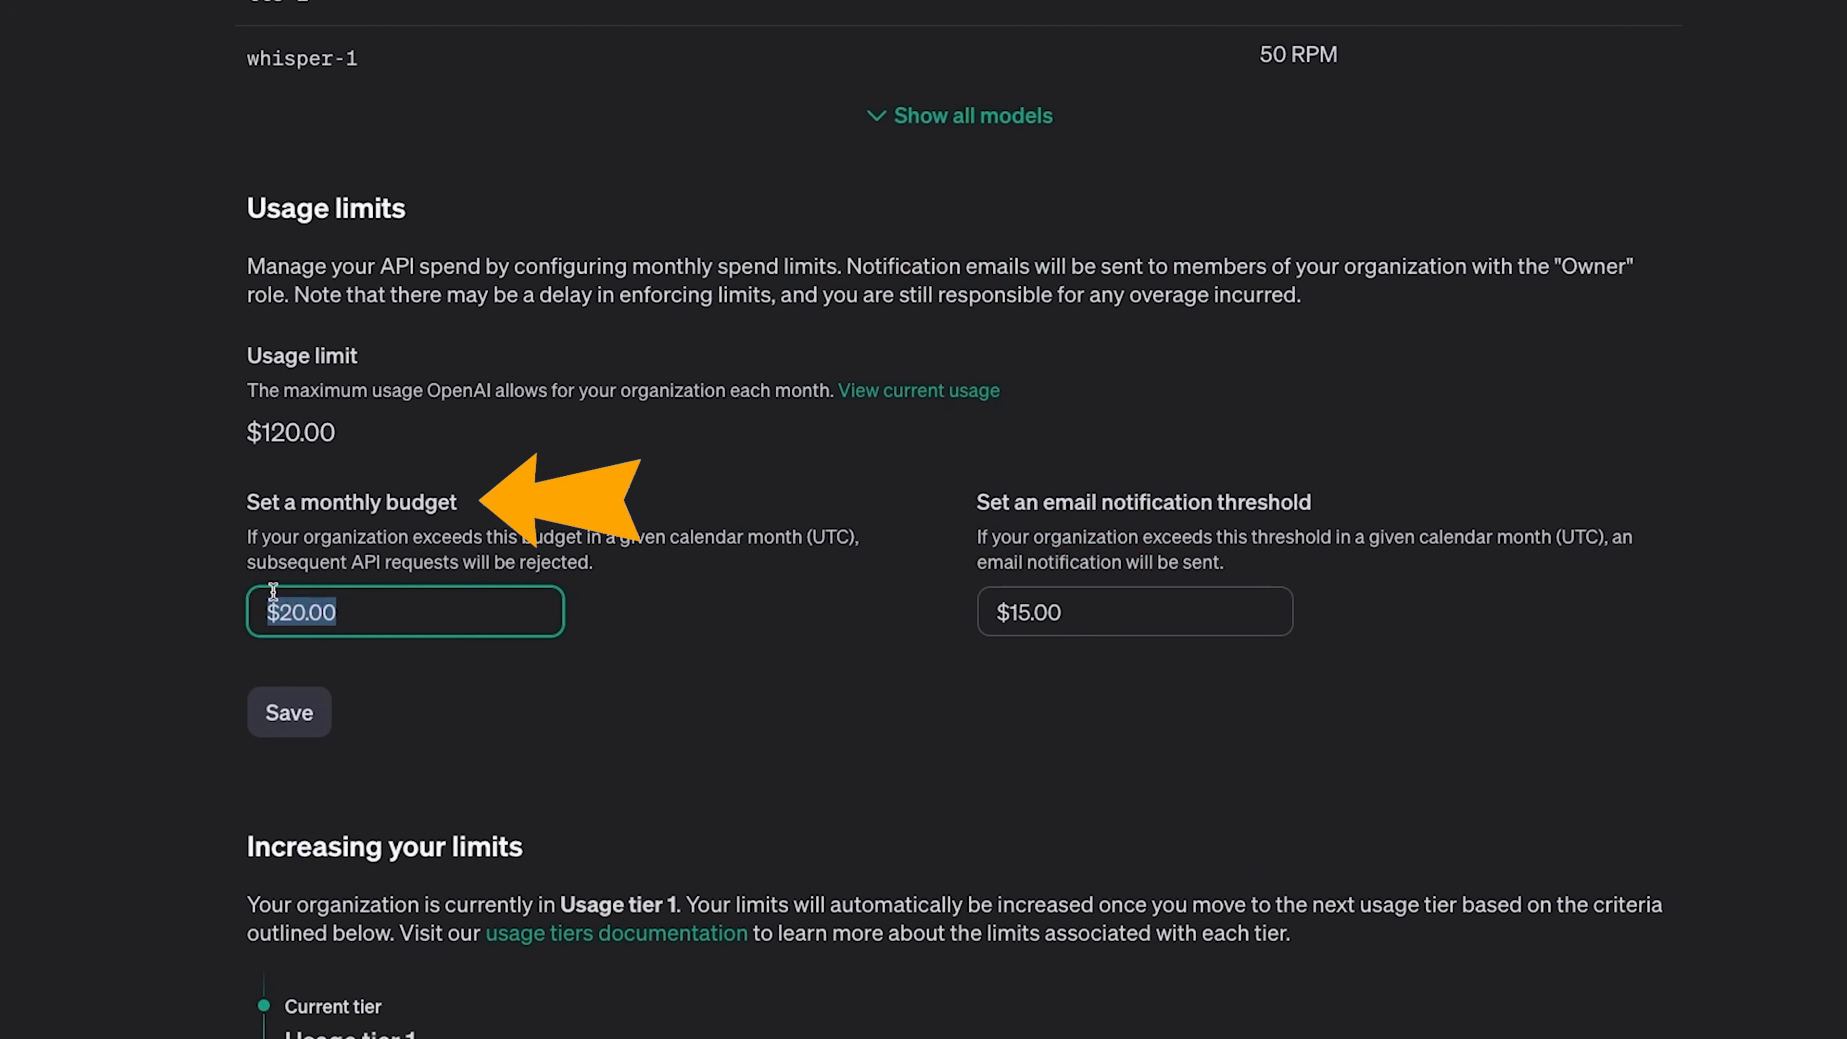
{"action": "scroll", "coordinate": [273, 640], "scroll_direction": "down", "scroll_amount": 1}
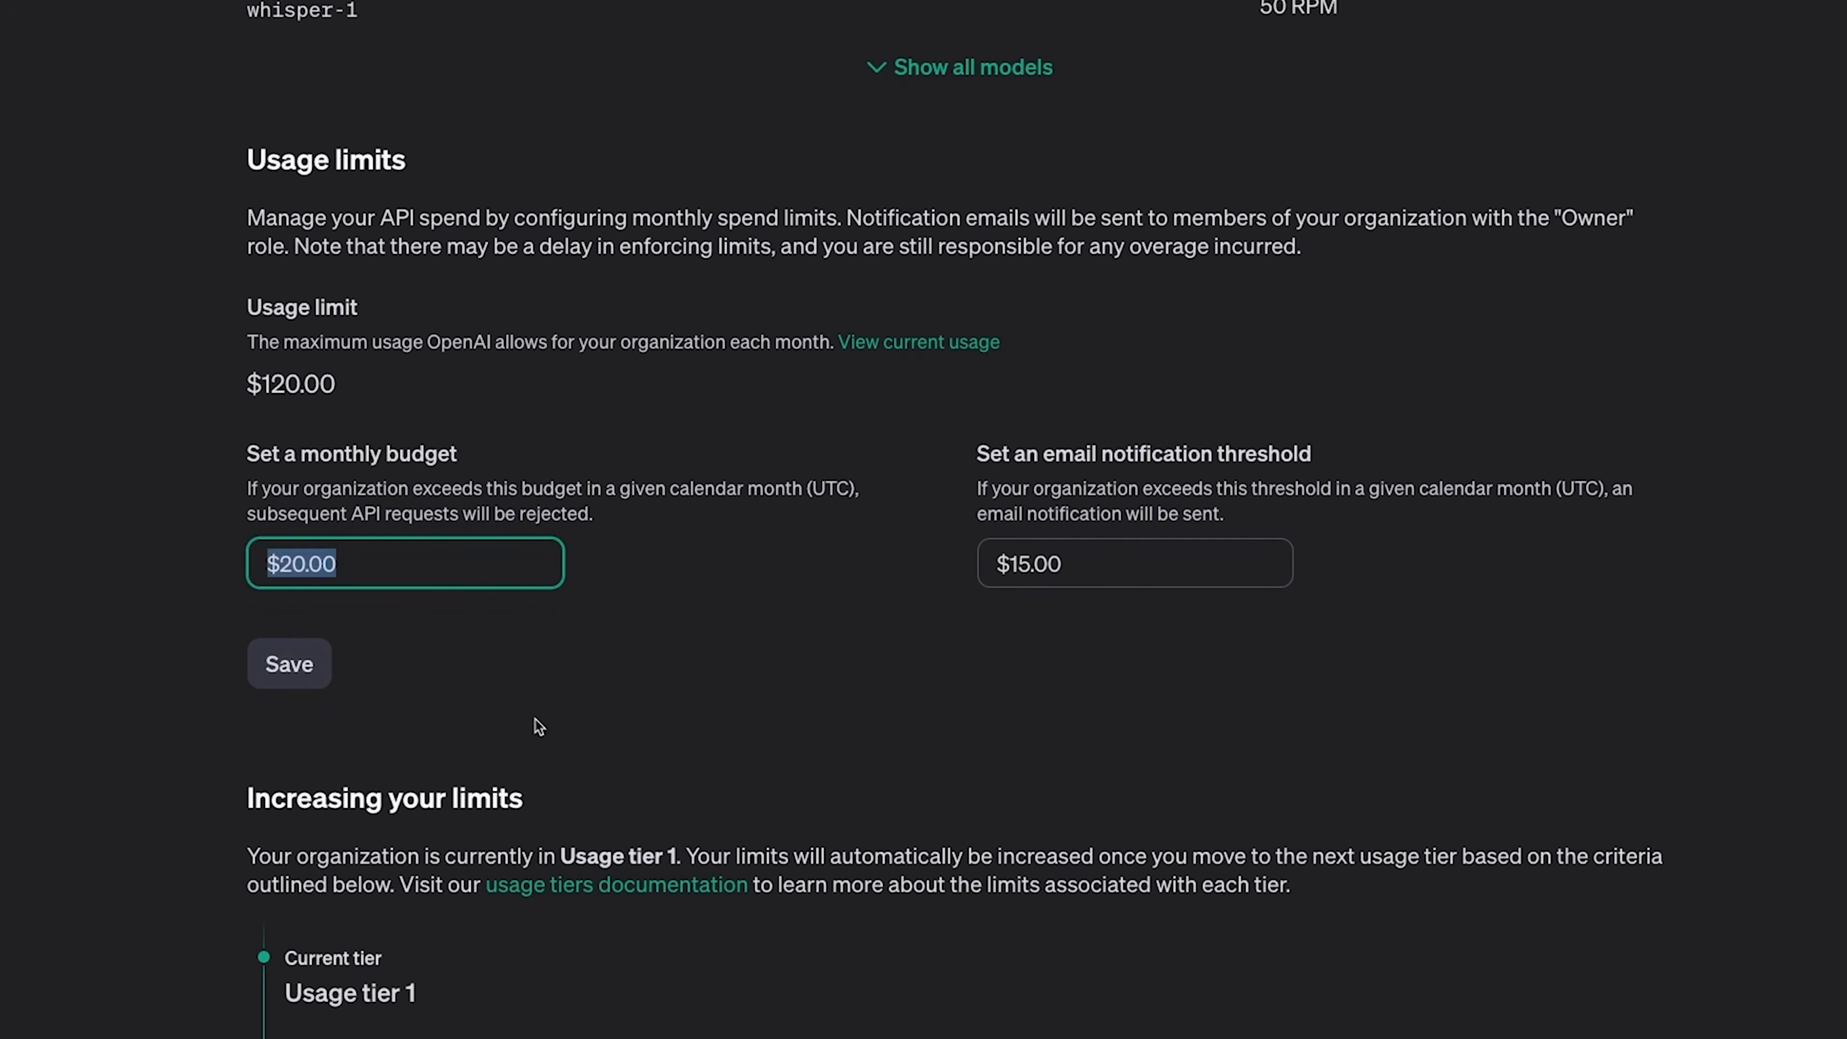
{"action": "scroll", "coordinate": [648, 724], "scroll_direction": "up", "scroll_amount": 10}
{"action": "scroll", "coordinate": [519, 677], "scroll_direction": "down", "scroll_amount": 12}
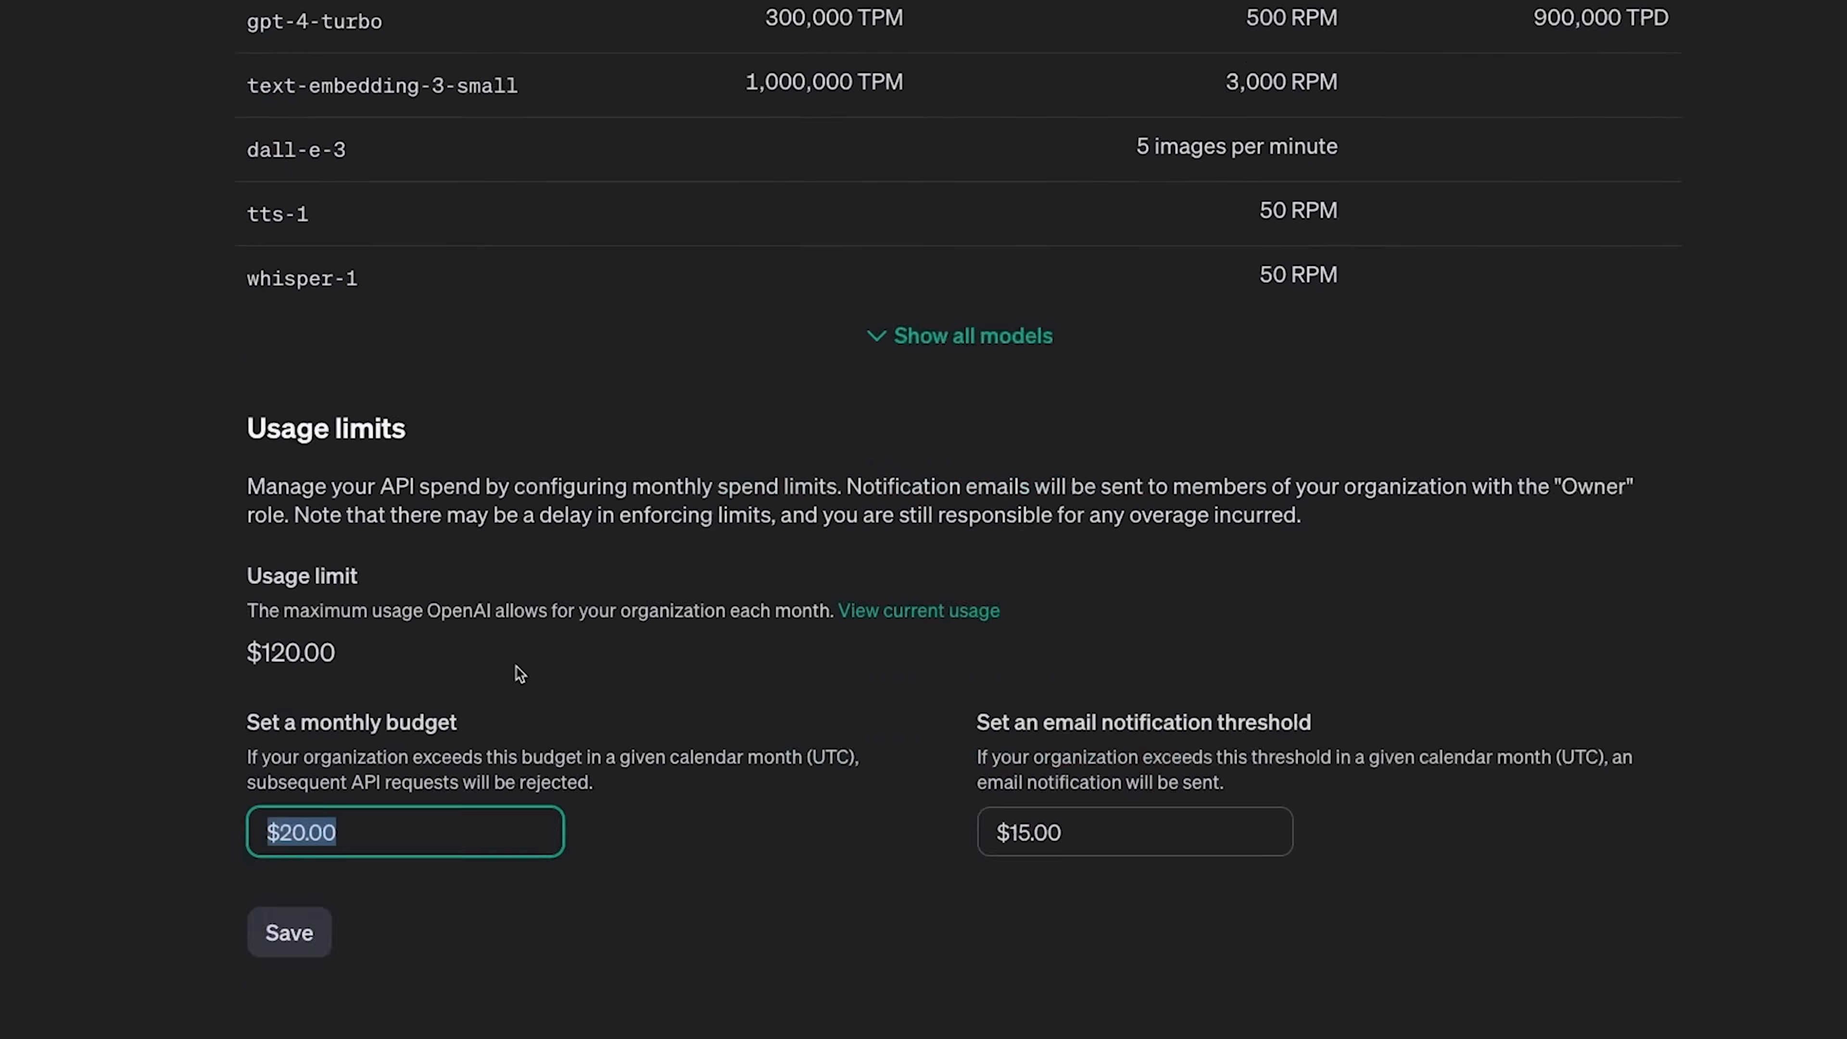
- Examine the usage tier criteria for increasing limits and the credit balance on the Billing overview
{"action": "scroll", "coordinate": [704, 348], "scroll_direction": "down", "scroll_amount": 1}
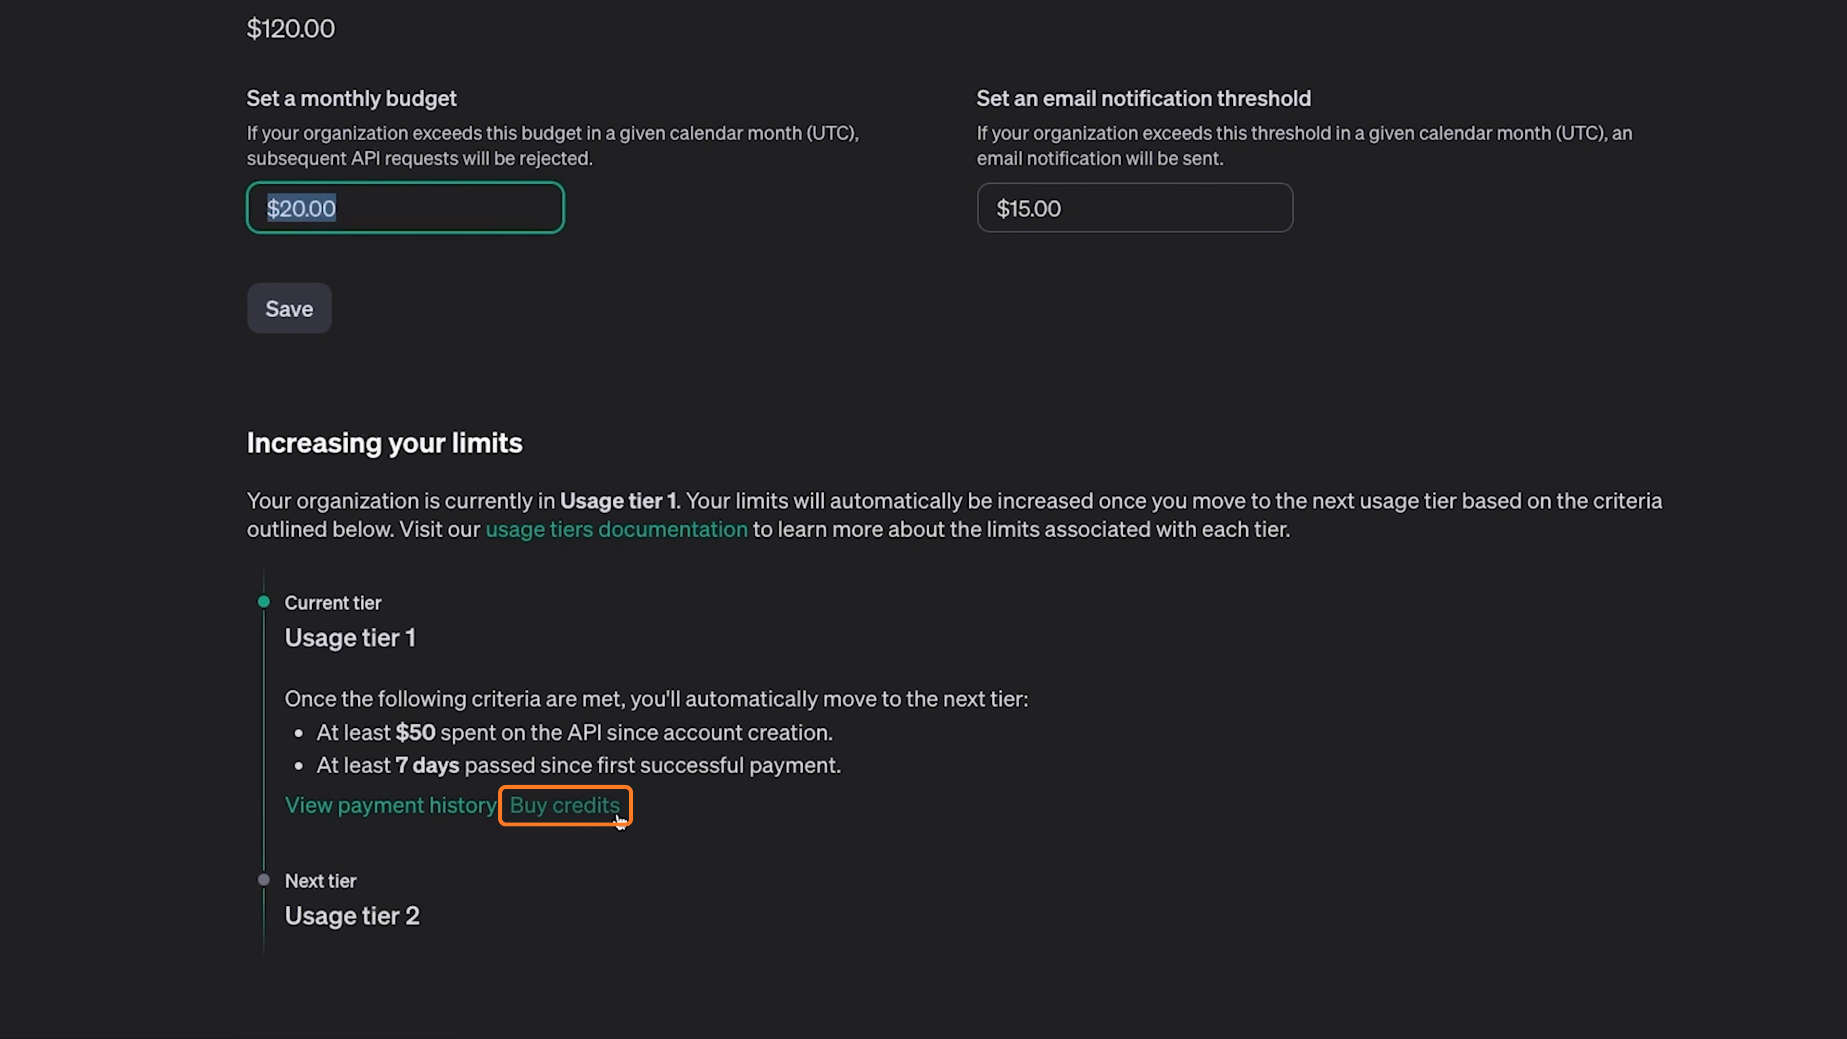
{"action": "left_click", "coordinate": [561, 805]}
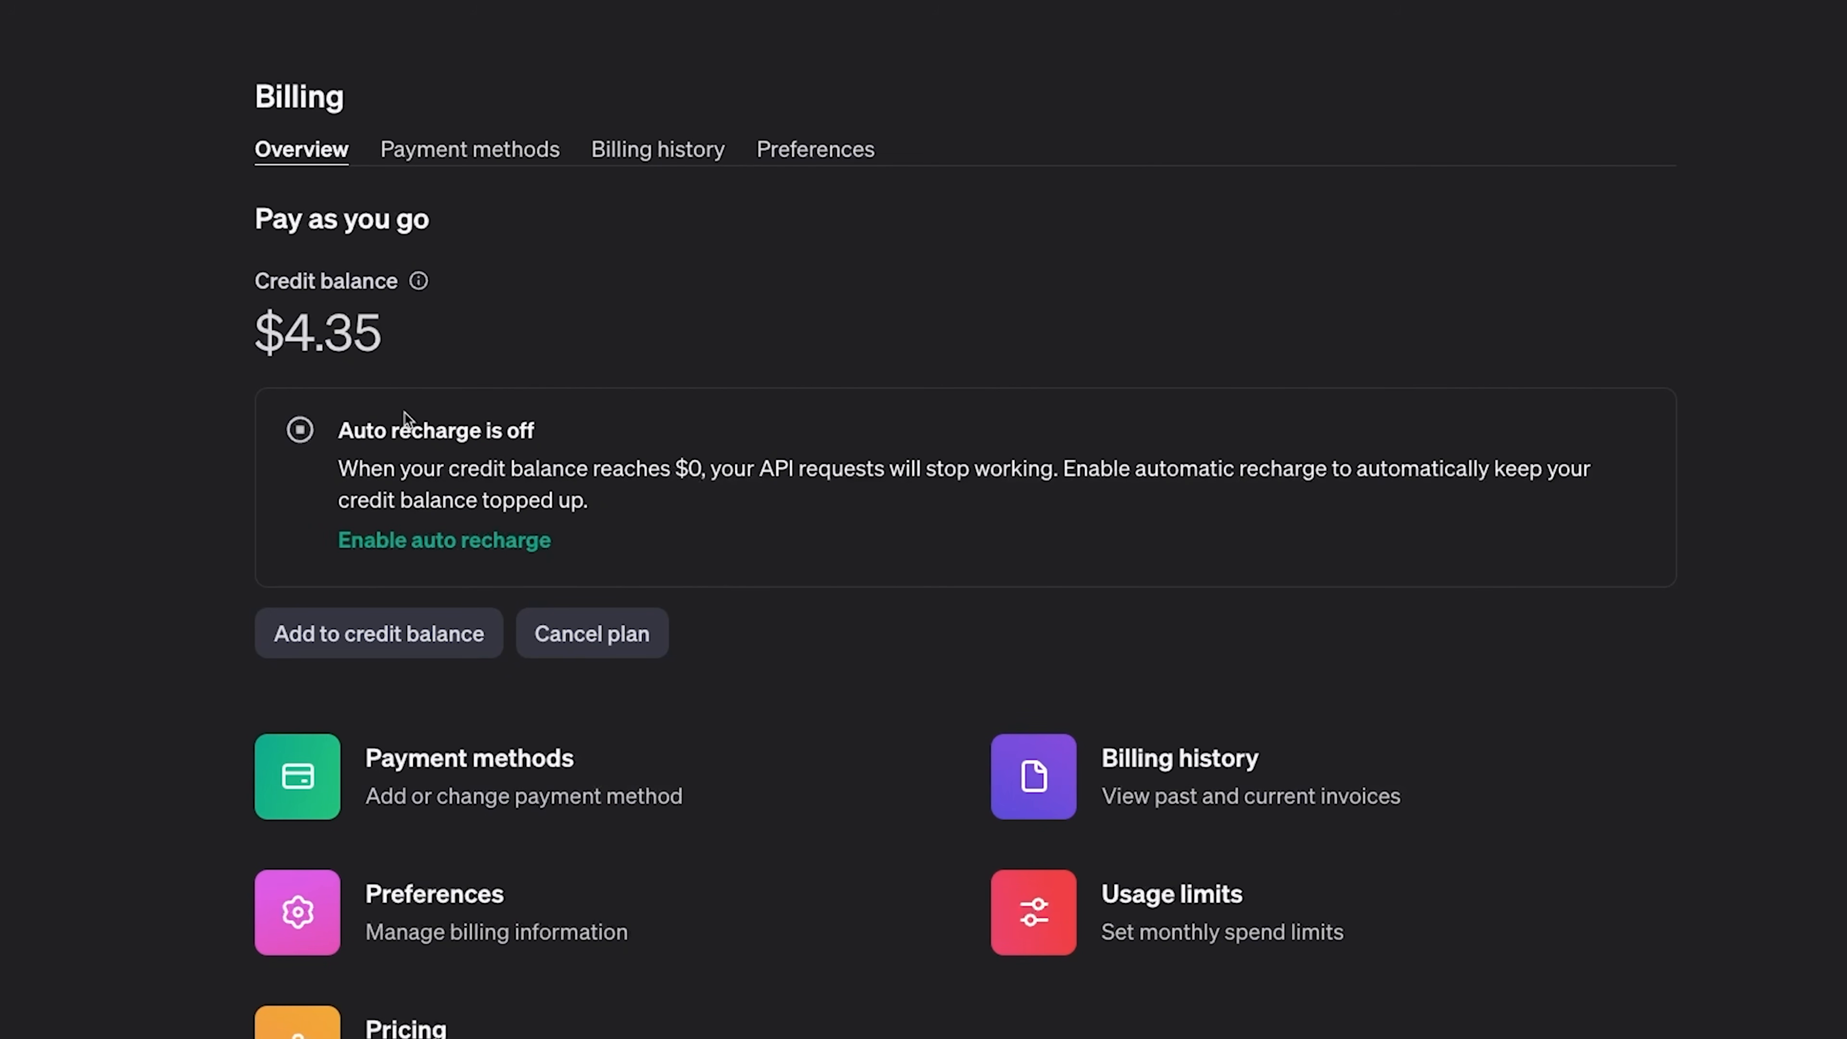
{"action": "left_click_drag", "start_coordinate": [383, 331], "coordinate": [288, 326]}
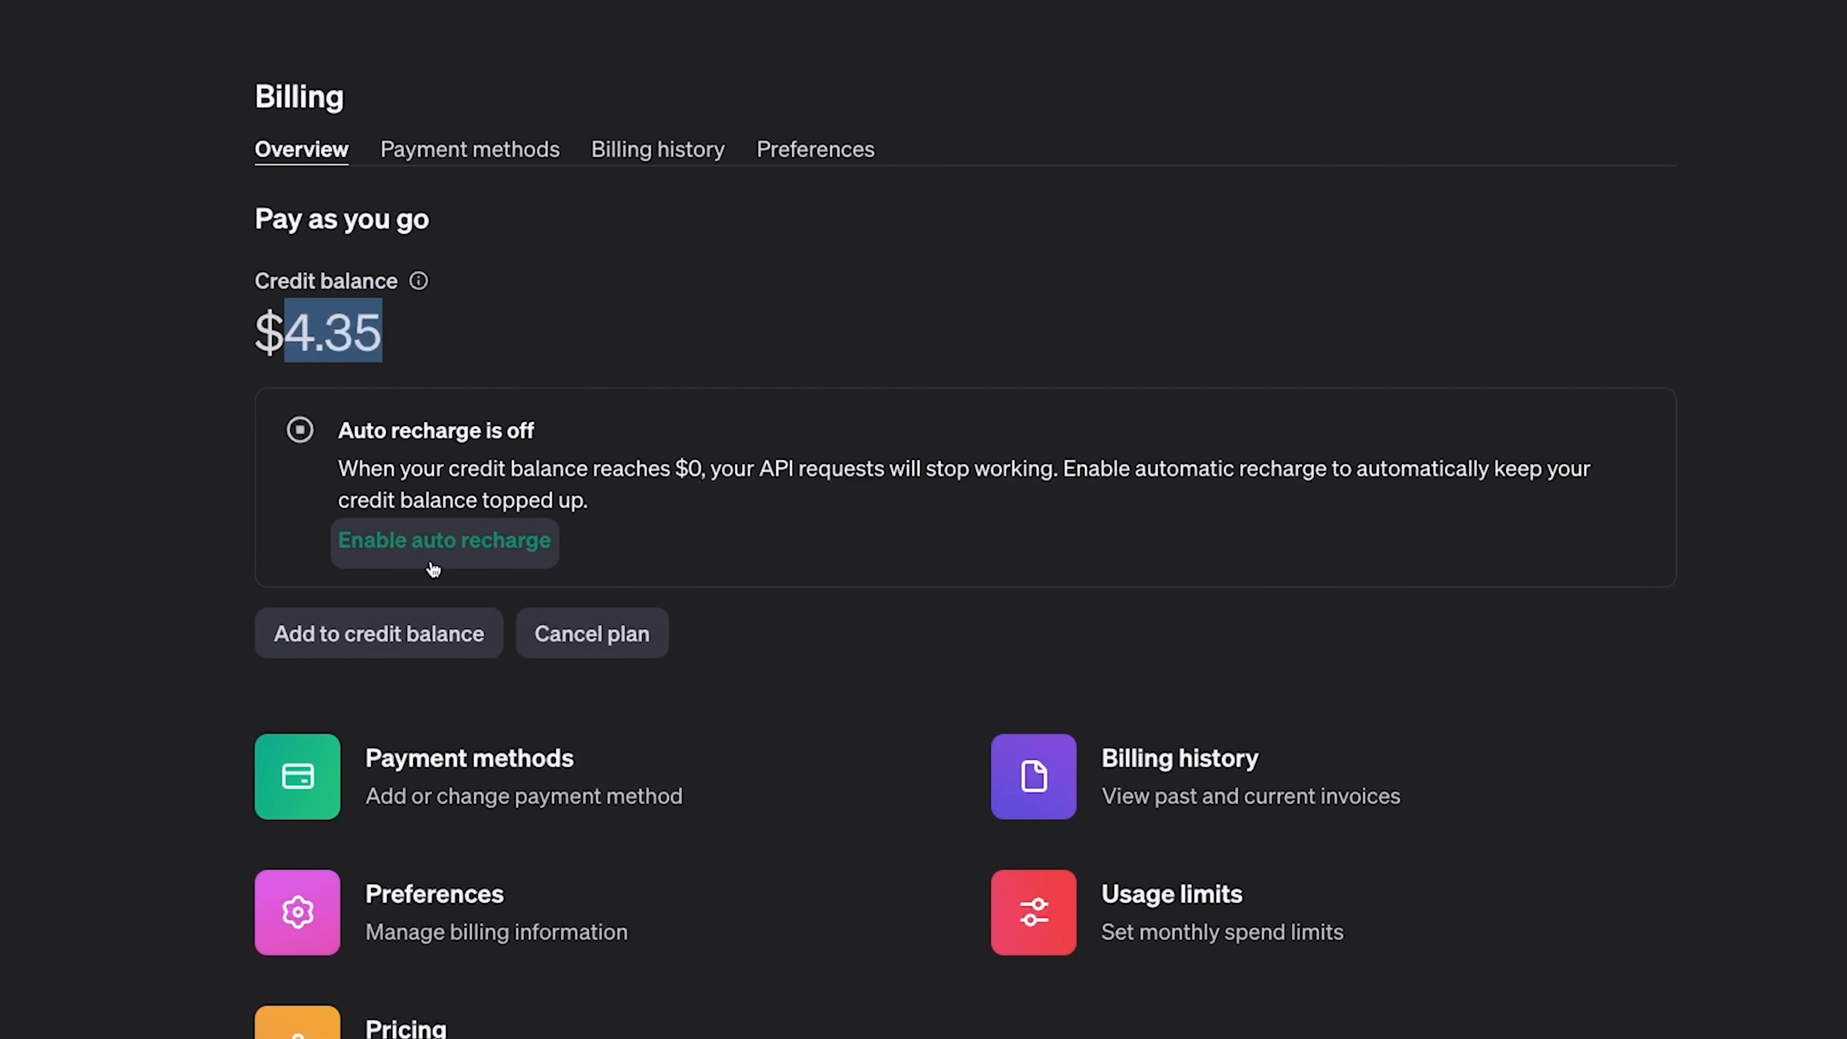
{"action": "left_click", "coordinate": [518, 352]}
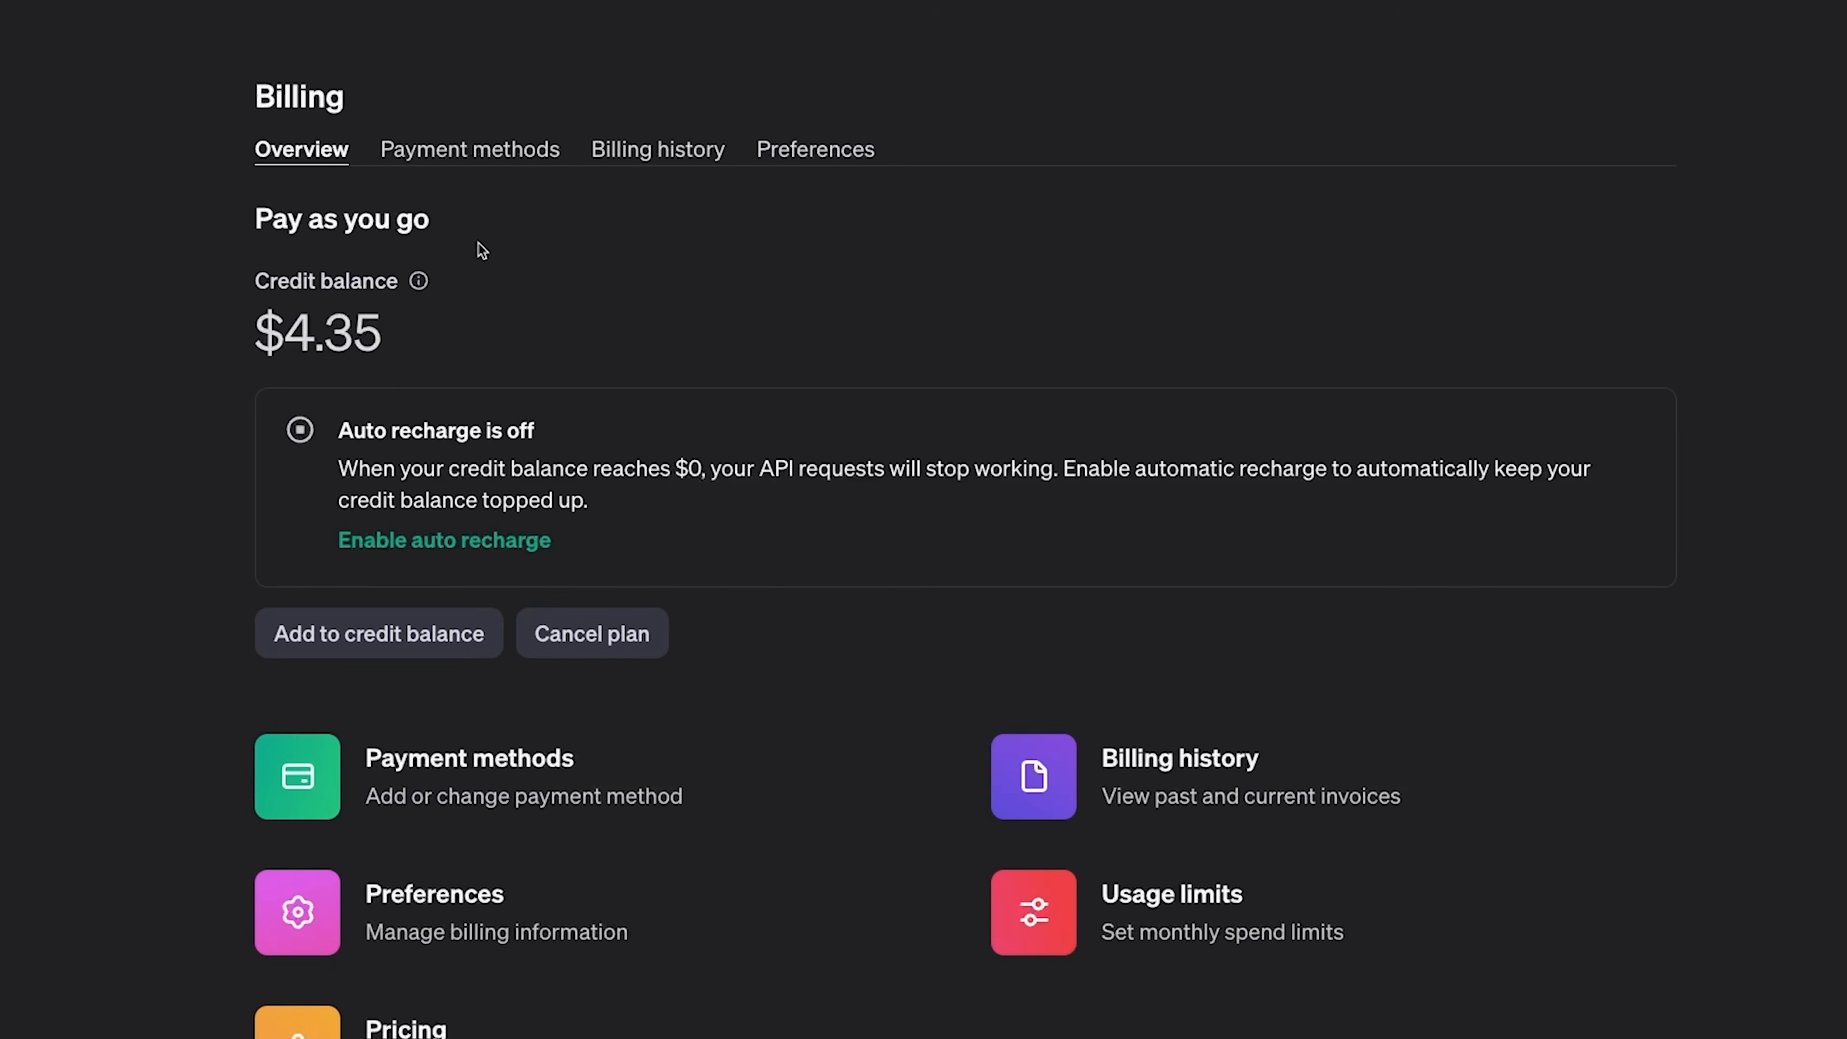
- Switch to the Langflow flow and paste the copied API key into the OpenAI component's OpenAI API Key field
{"action": "left_click", "coordinate": [666, 37]}
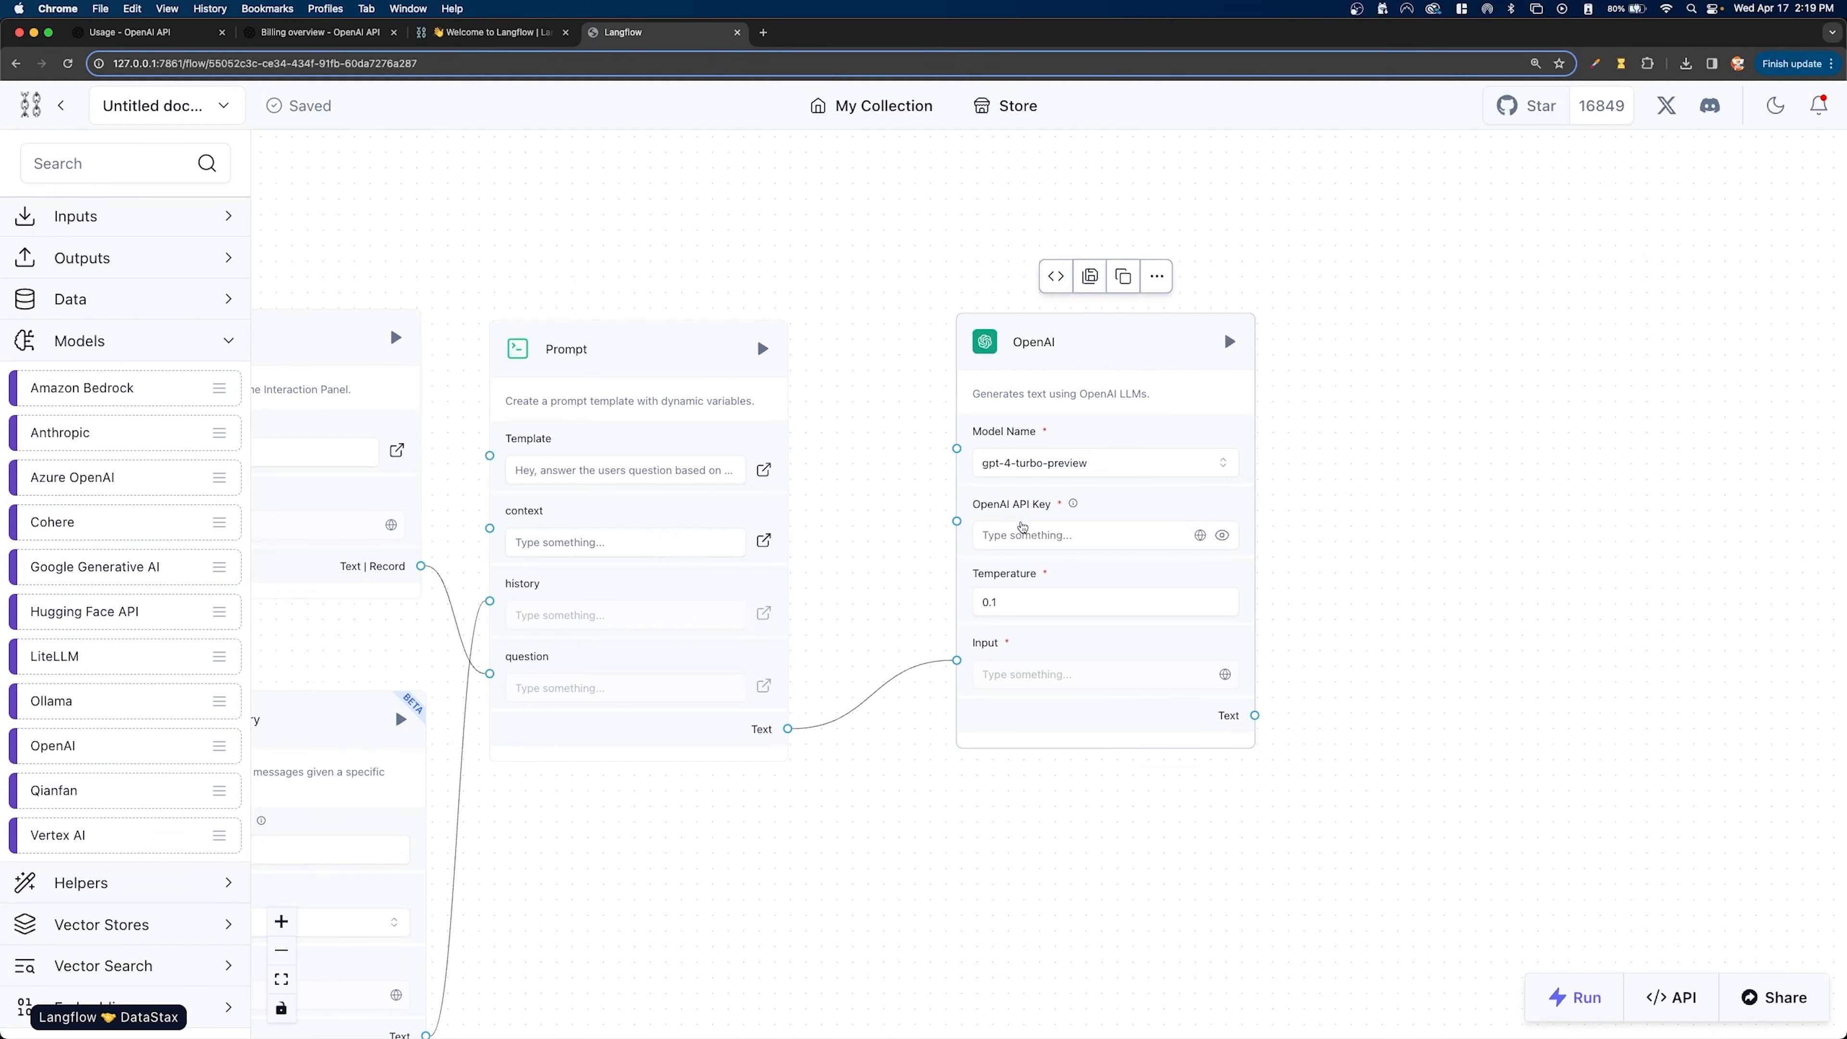
{"action": "left_click", "coordinate": [1028, 534]}
{"action": "key", "text": "super+v"}
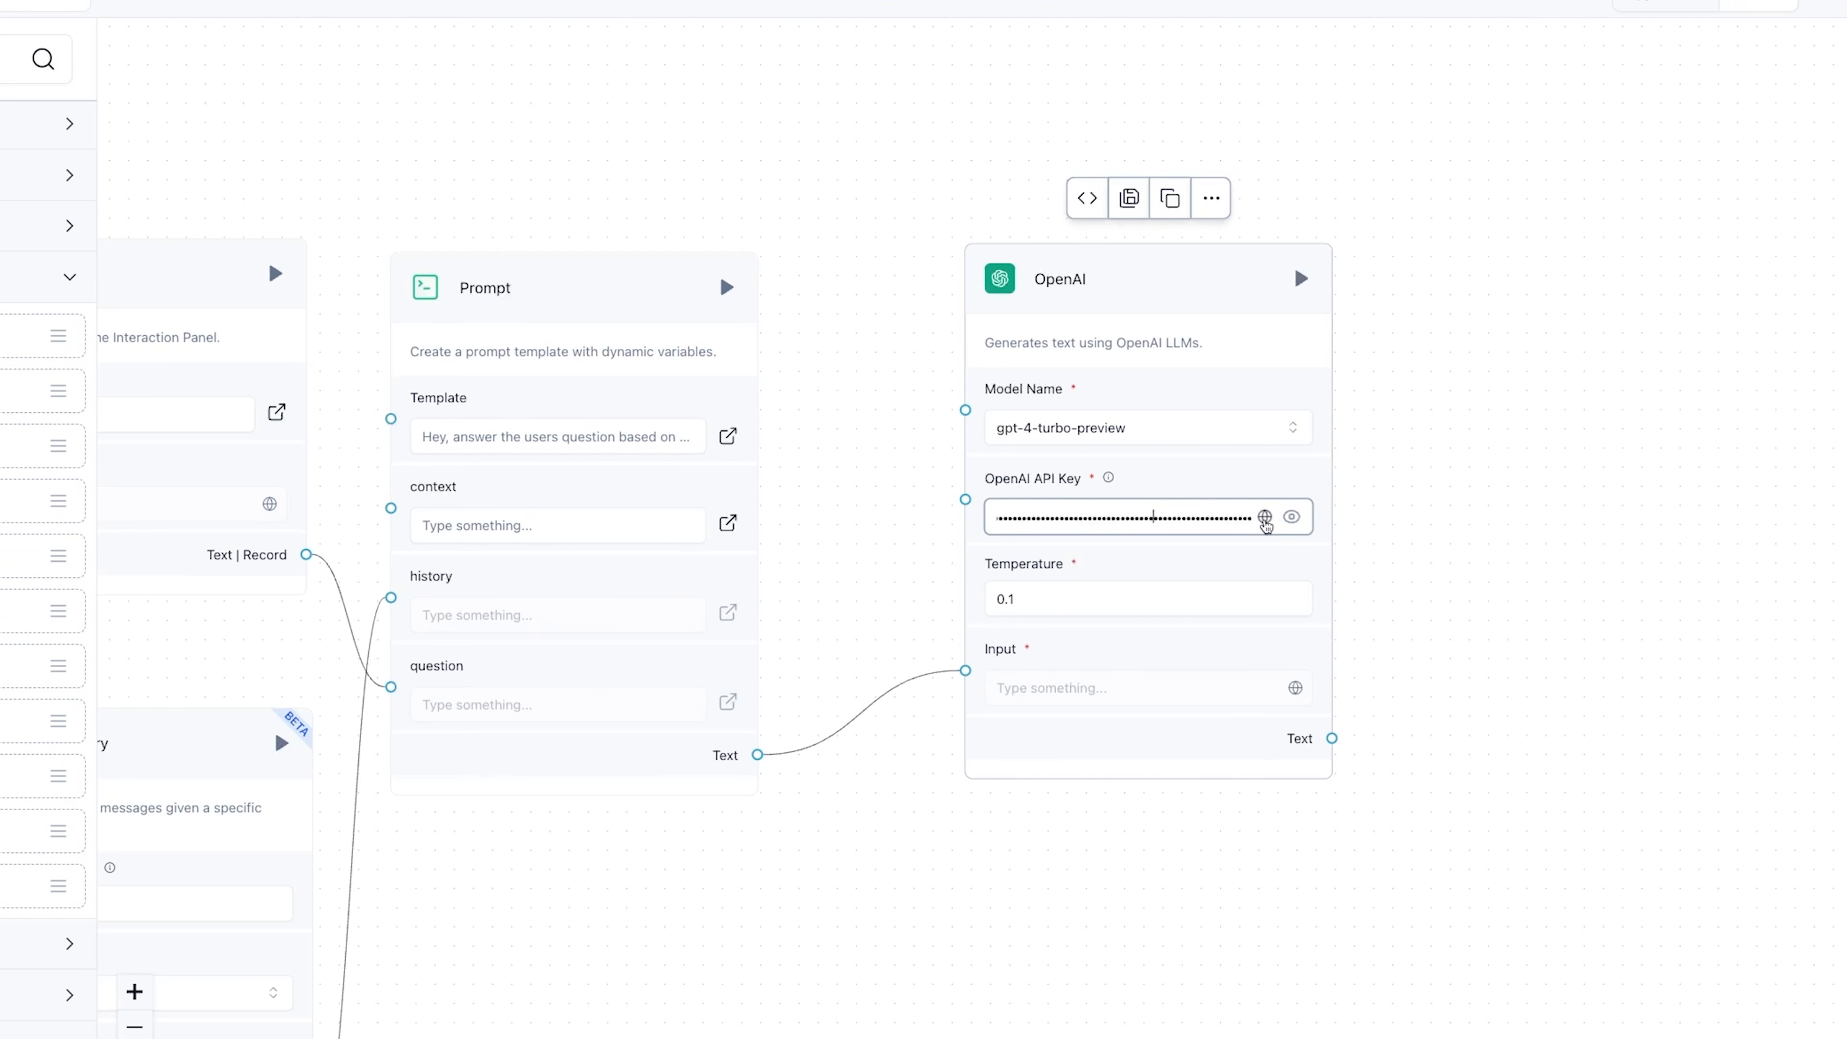
- Create a Credential-type global variable named OpenAI_Key_NEW with the API key as its value, and assign it as the OpenAI component's API key
{"action": "left_click", "coordinate": [1265, 518]}
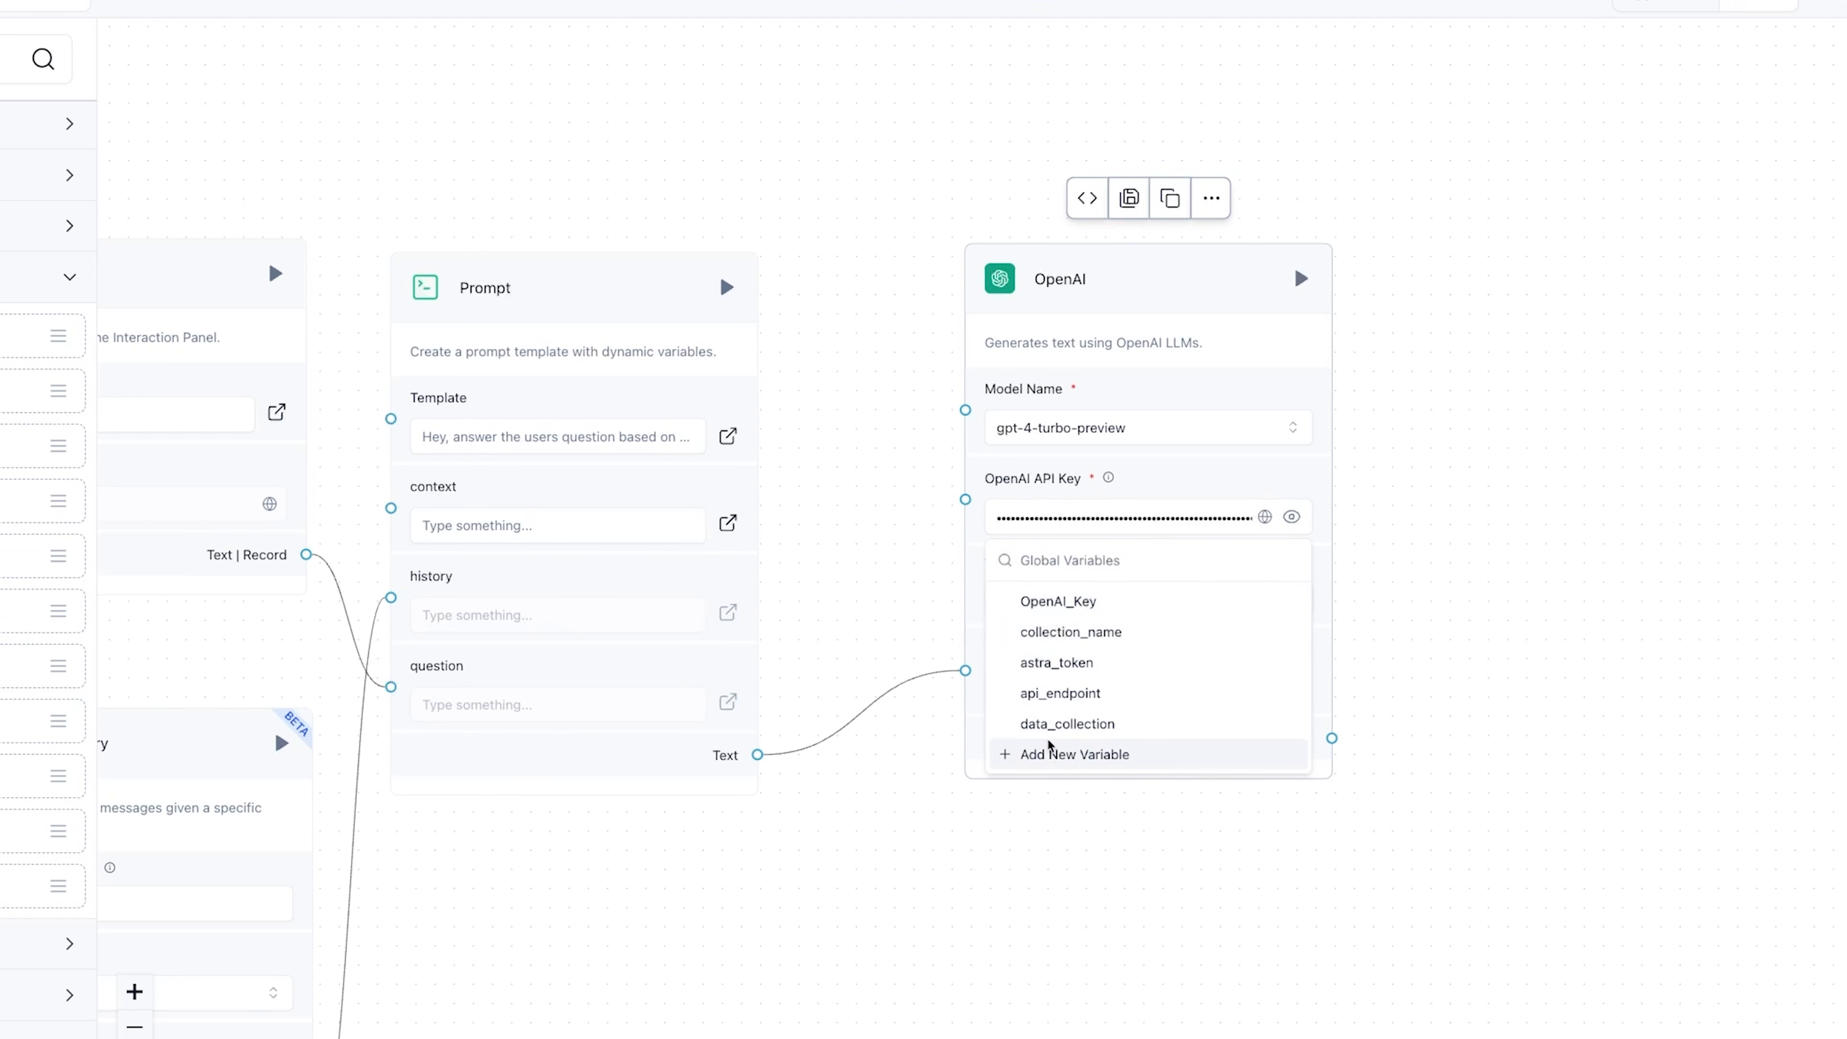
{"action": "left_click", "coordinate": [1059, 757]}
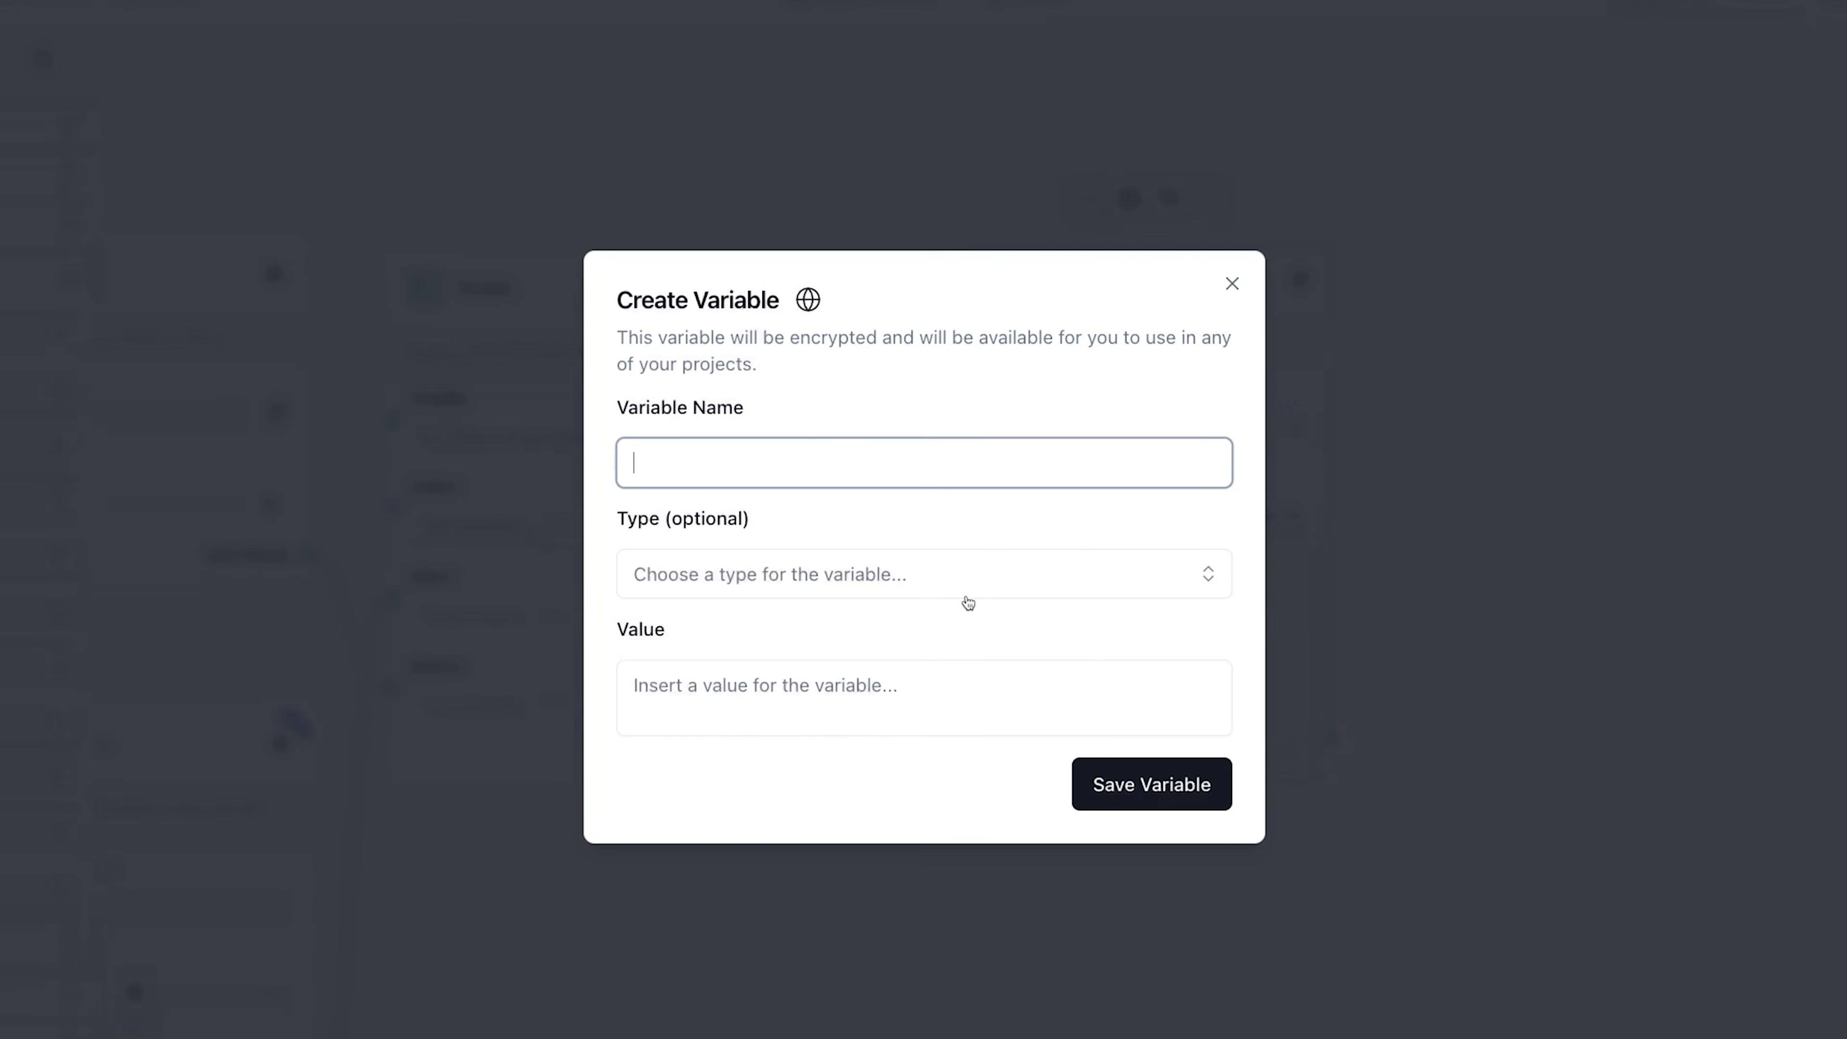
{"action": "type", "text": "OpenAI_Key_NEW"}
{"action": "left_click", "coordinate": [792, 698]}
{"action": "key", "text": "ctrl+v"}
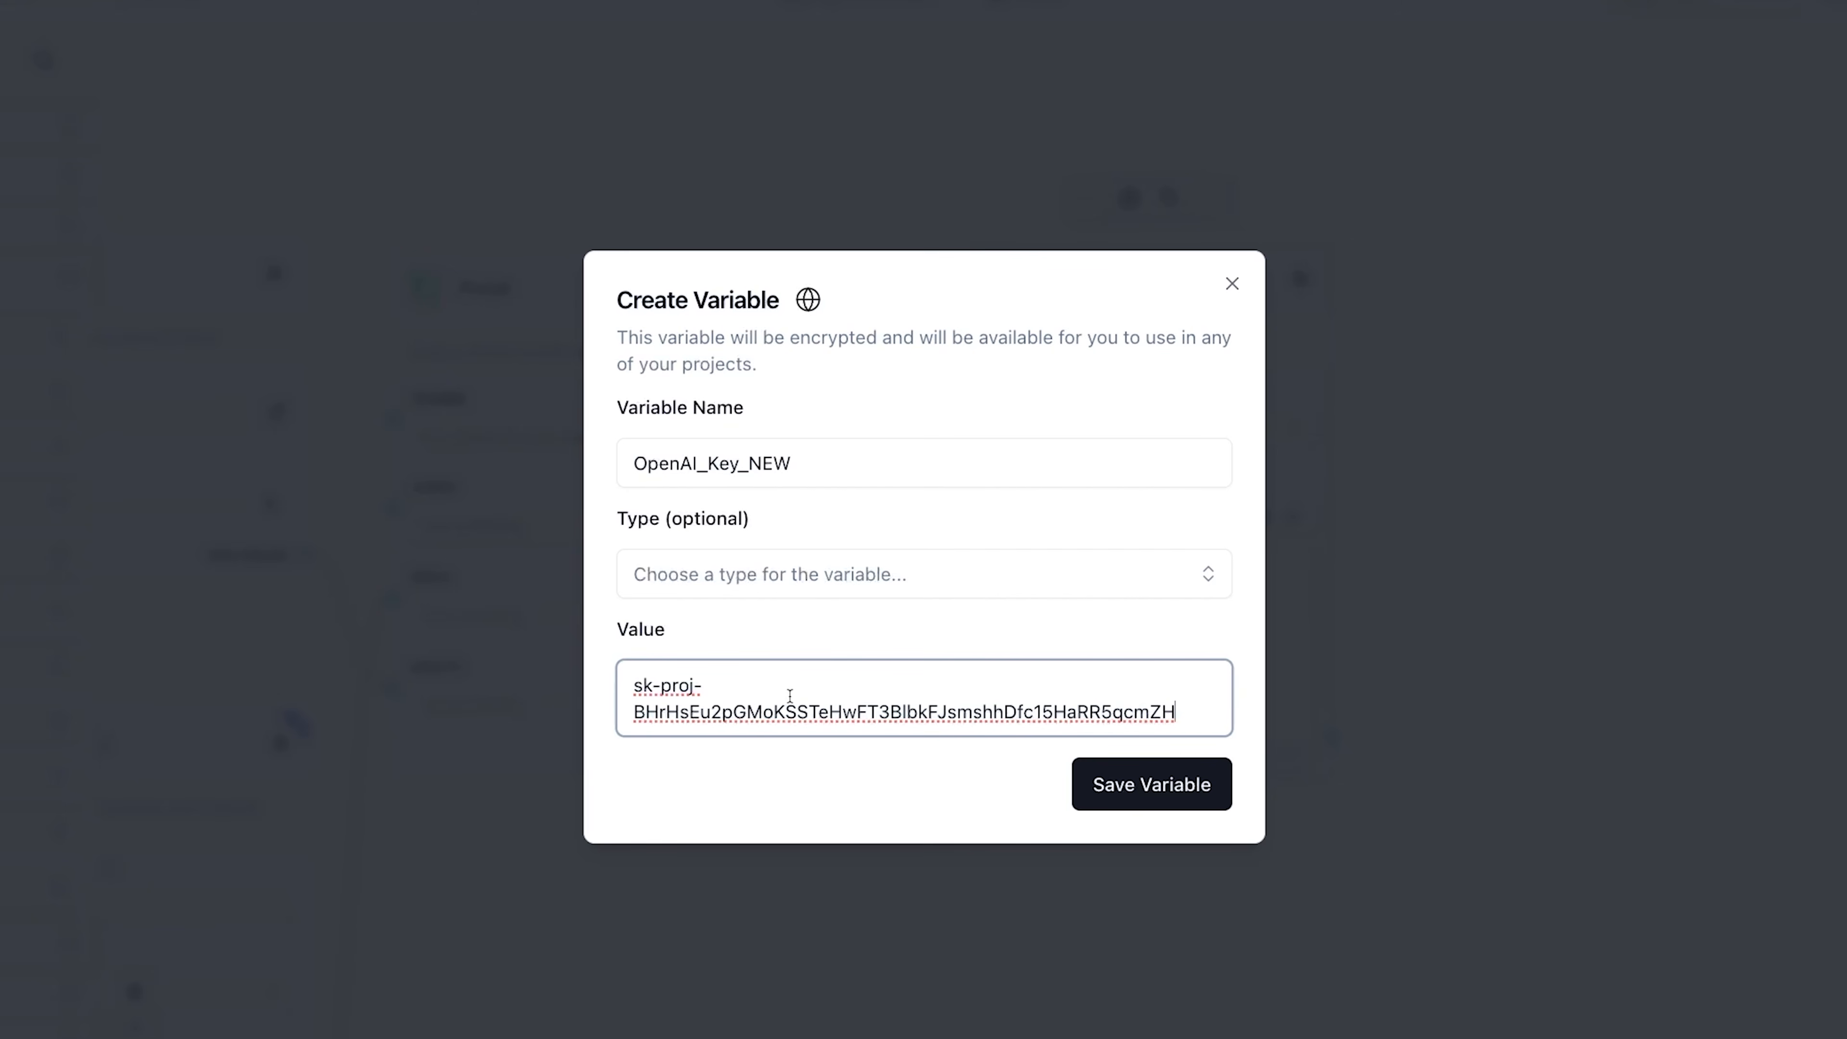
{"action": "left_click", "coordinate": [849, 577]}
{"action": "left_click", "coordinate": [827, 728]}
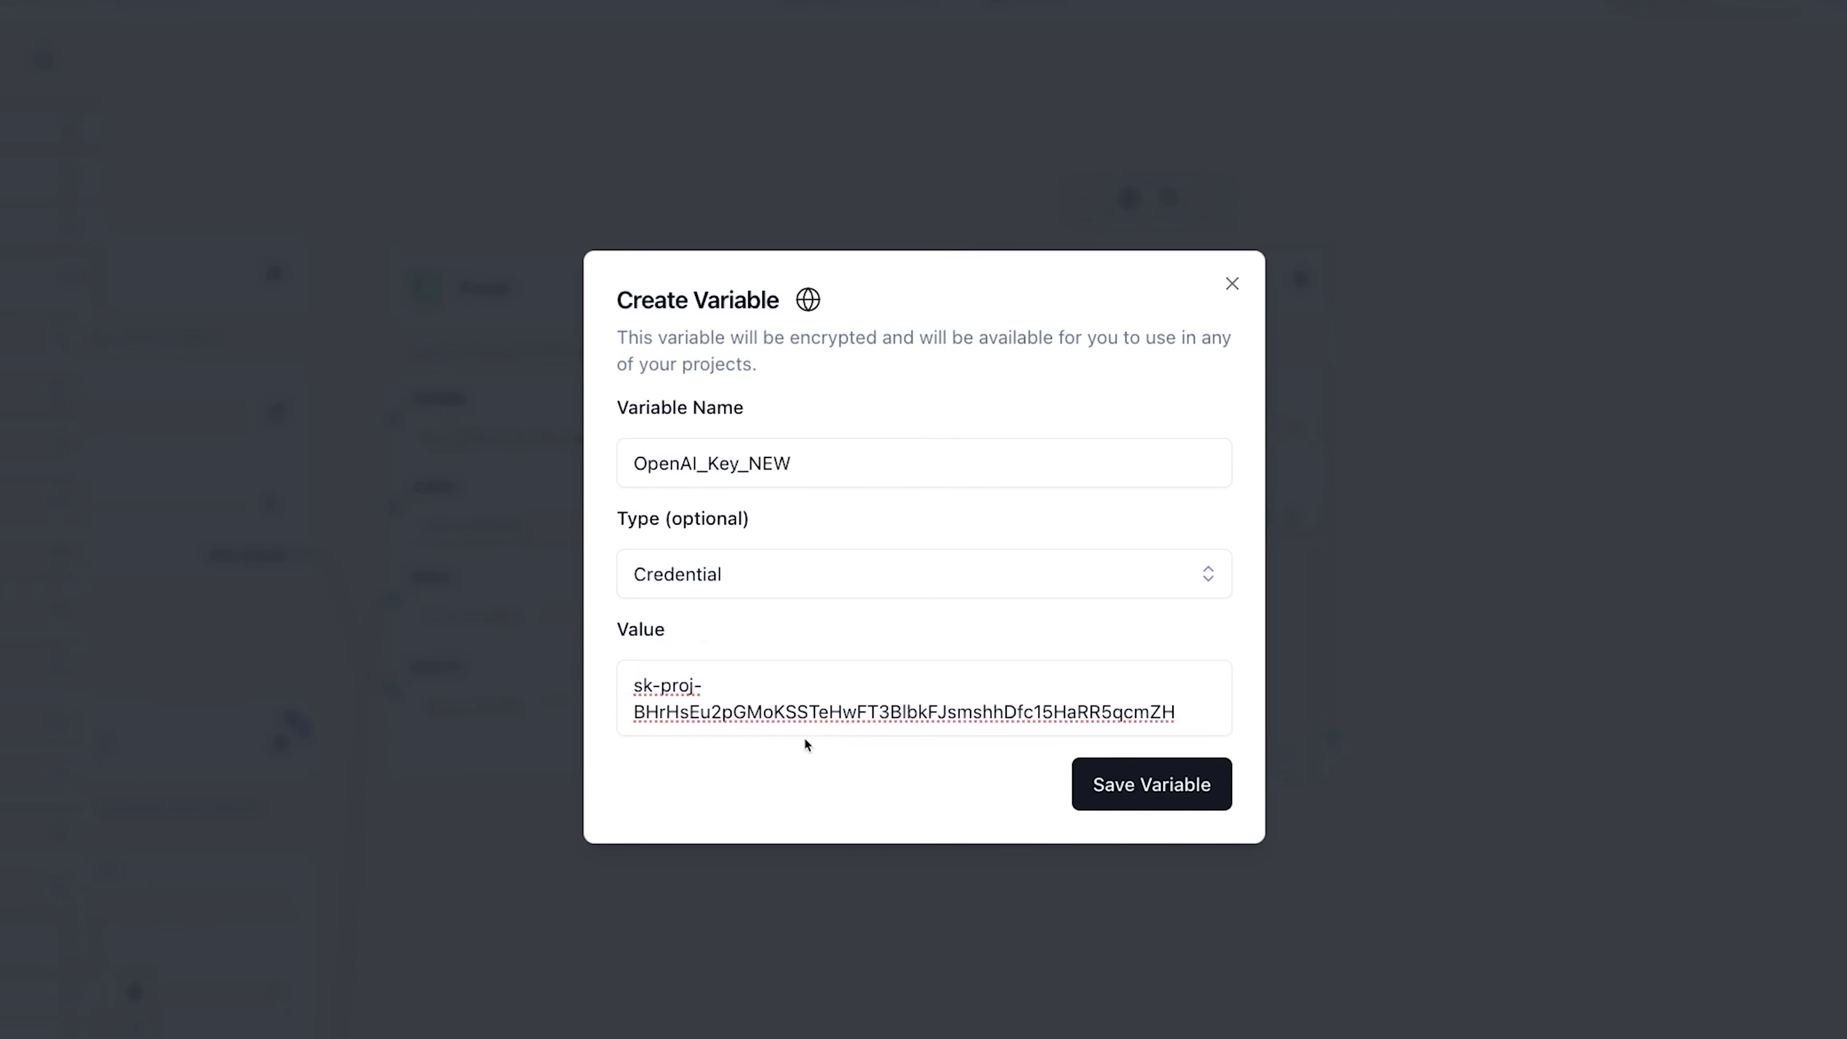
{"action": "left_click", "coordinate": [1153, 798]}
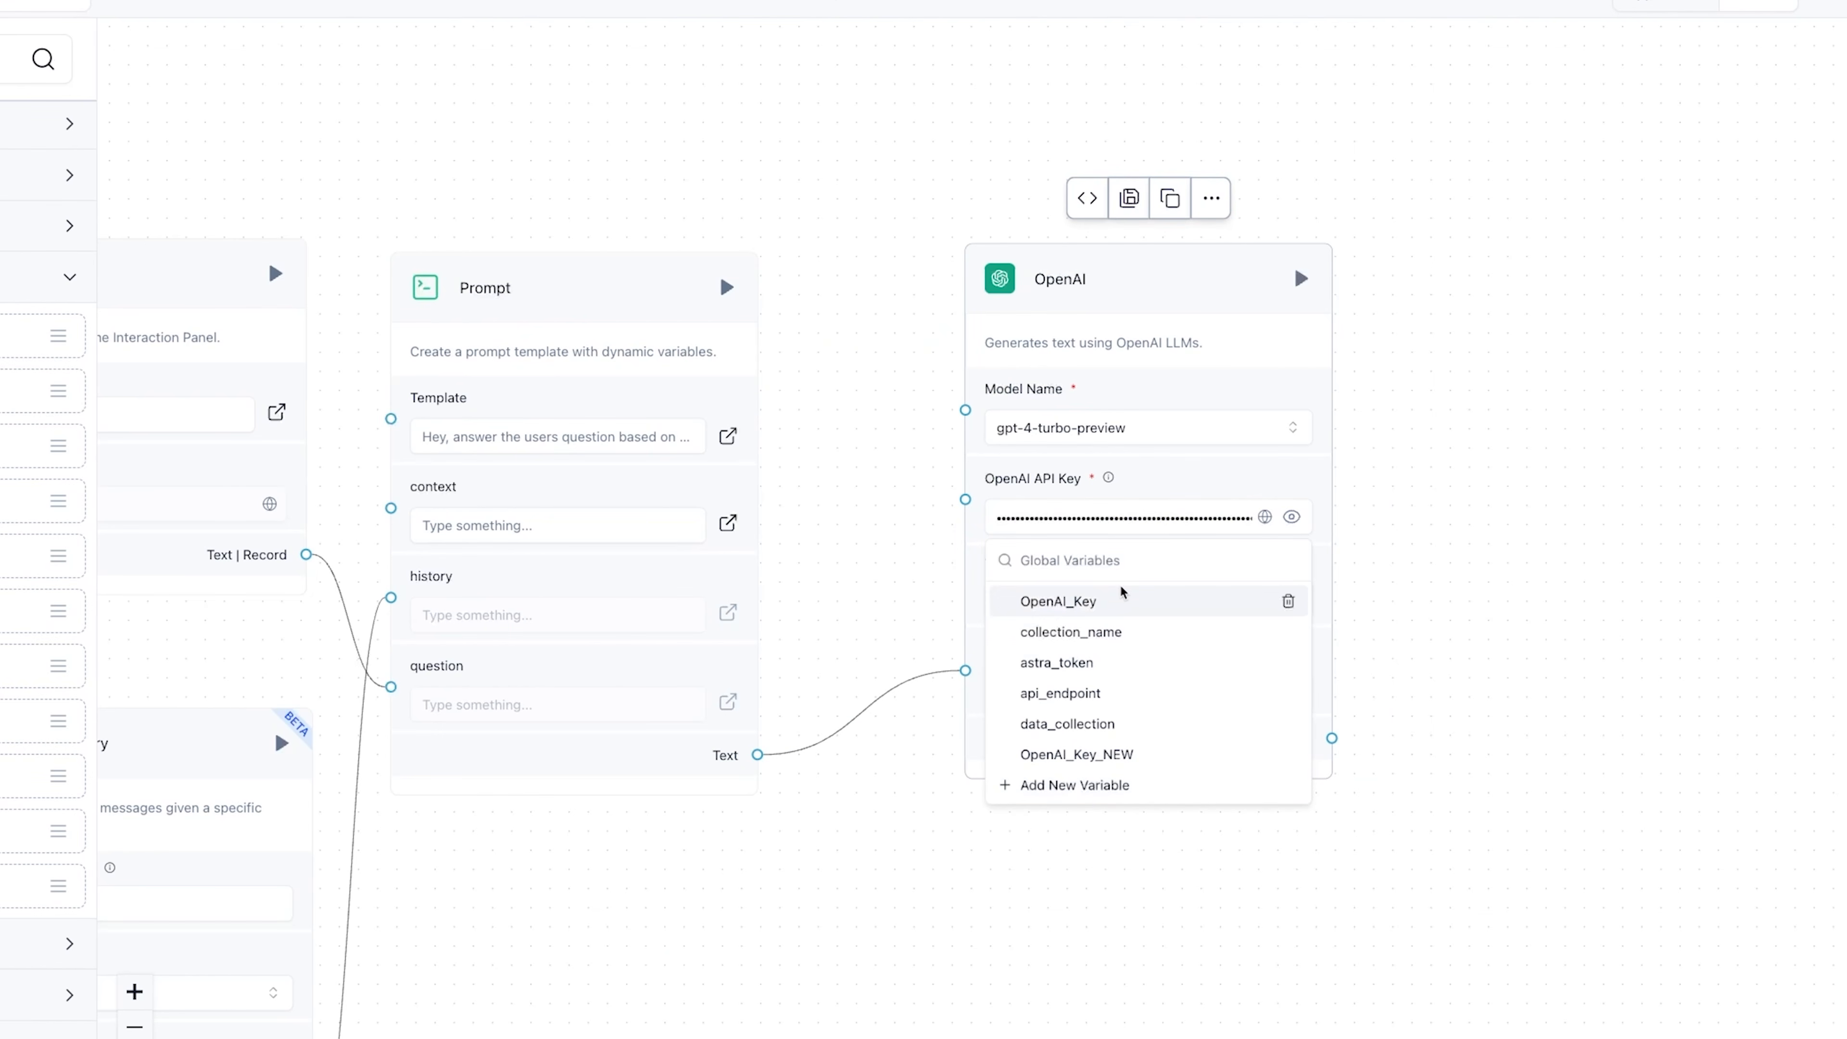
{"action": "left_click", "coordinate": [1076, 755]}
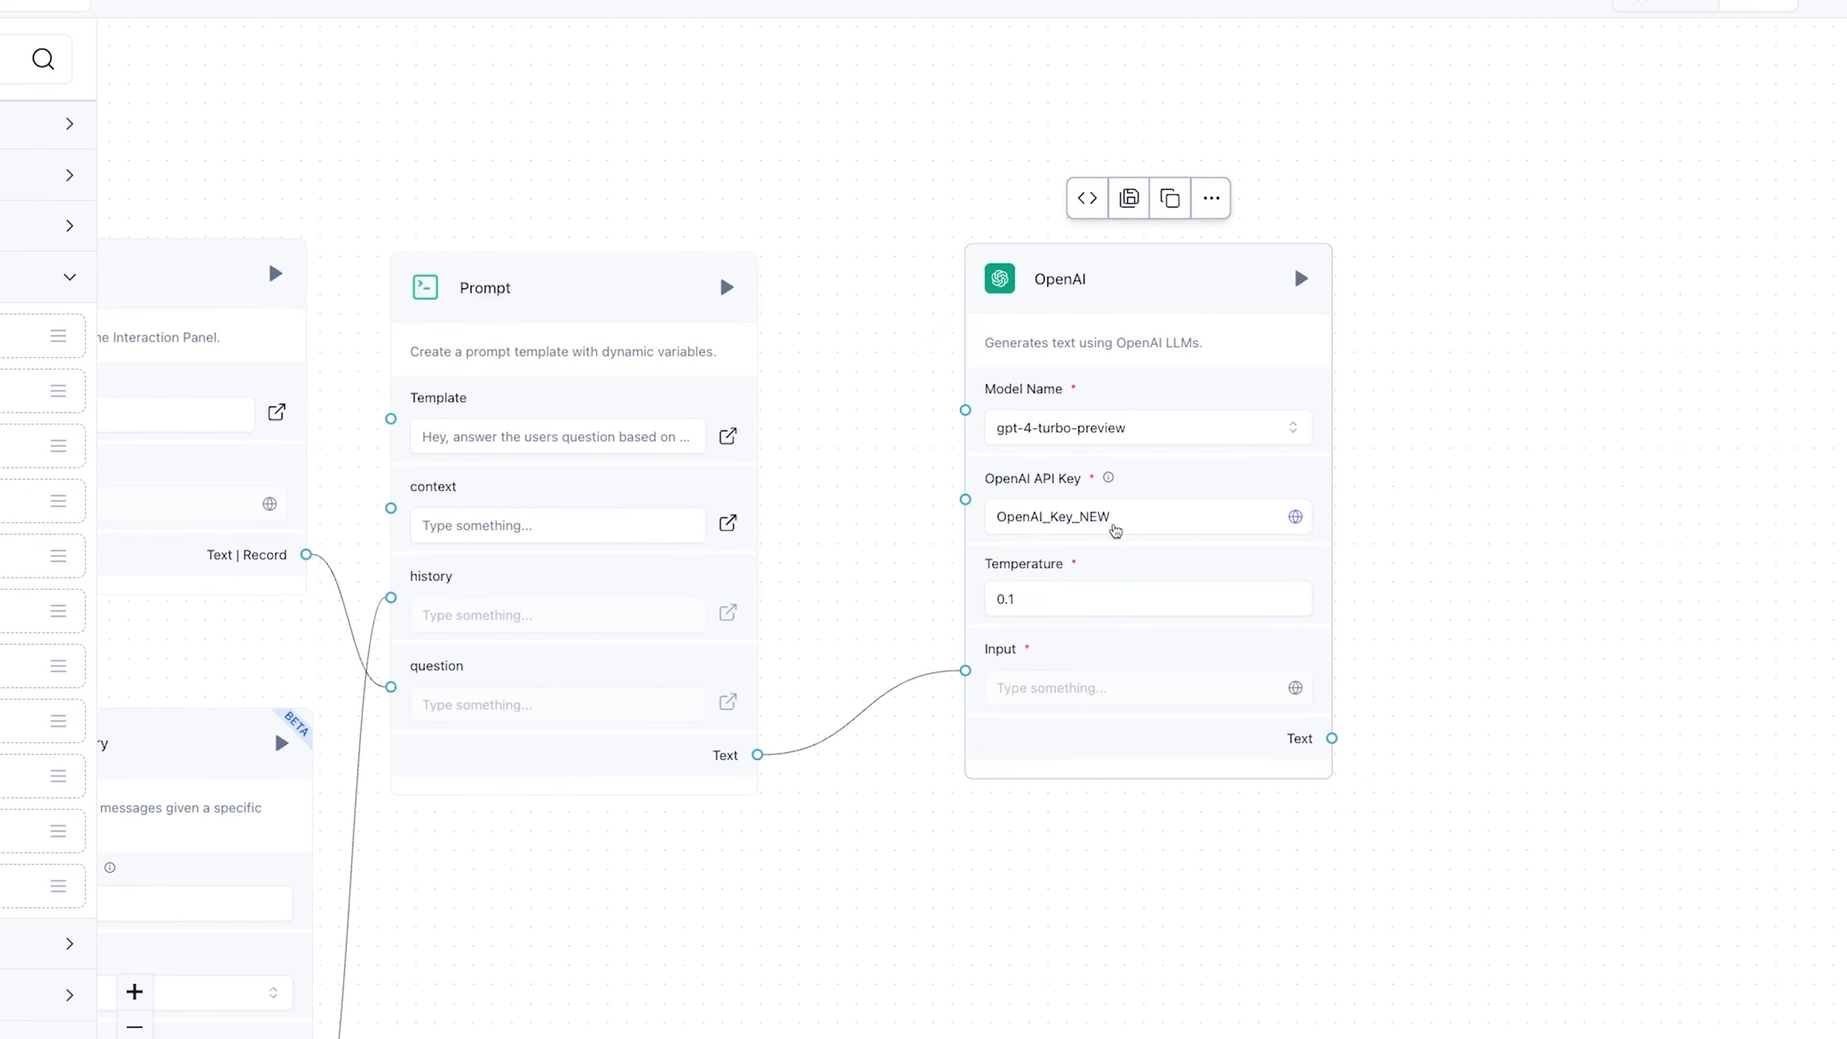
- Move the OpenAI component slightly closer to the Prompt component
{"action": "scroll", "coordinate": [1098, 710], "scroll_direction": "down", "scroll_amount": 3}
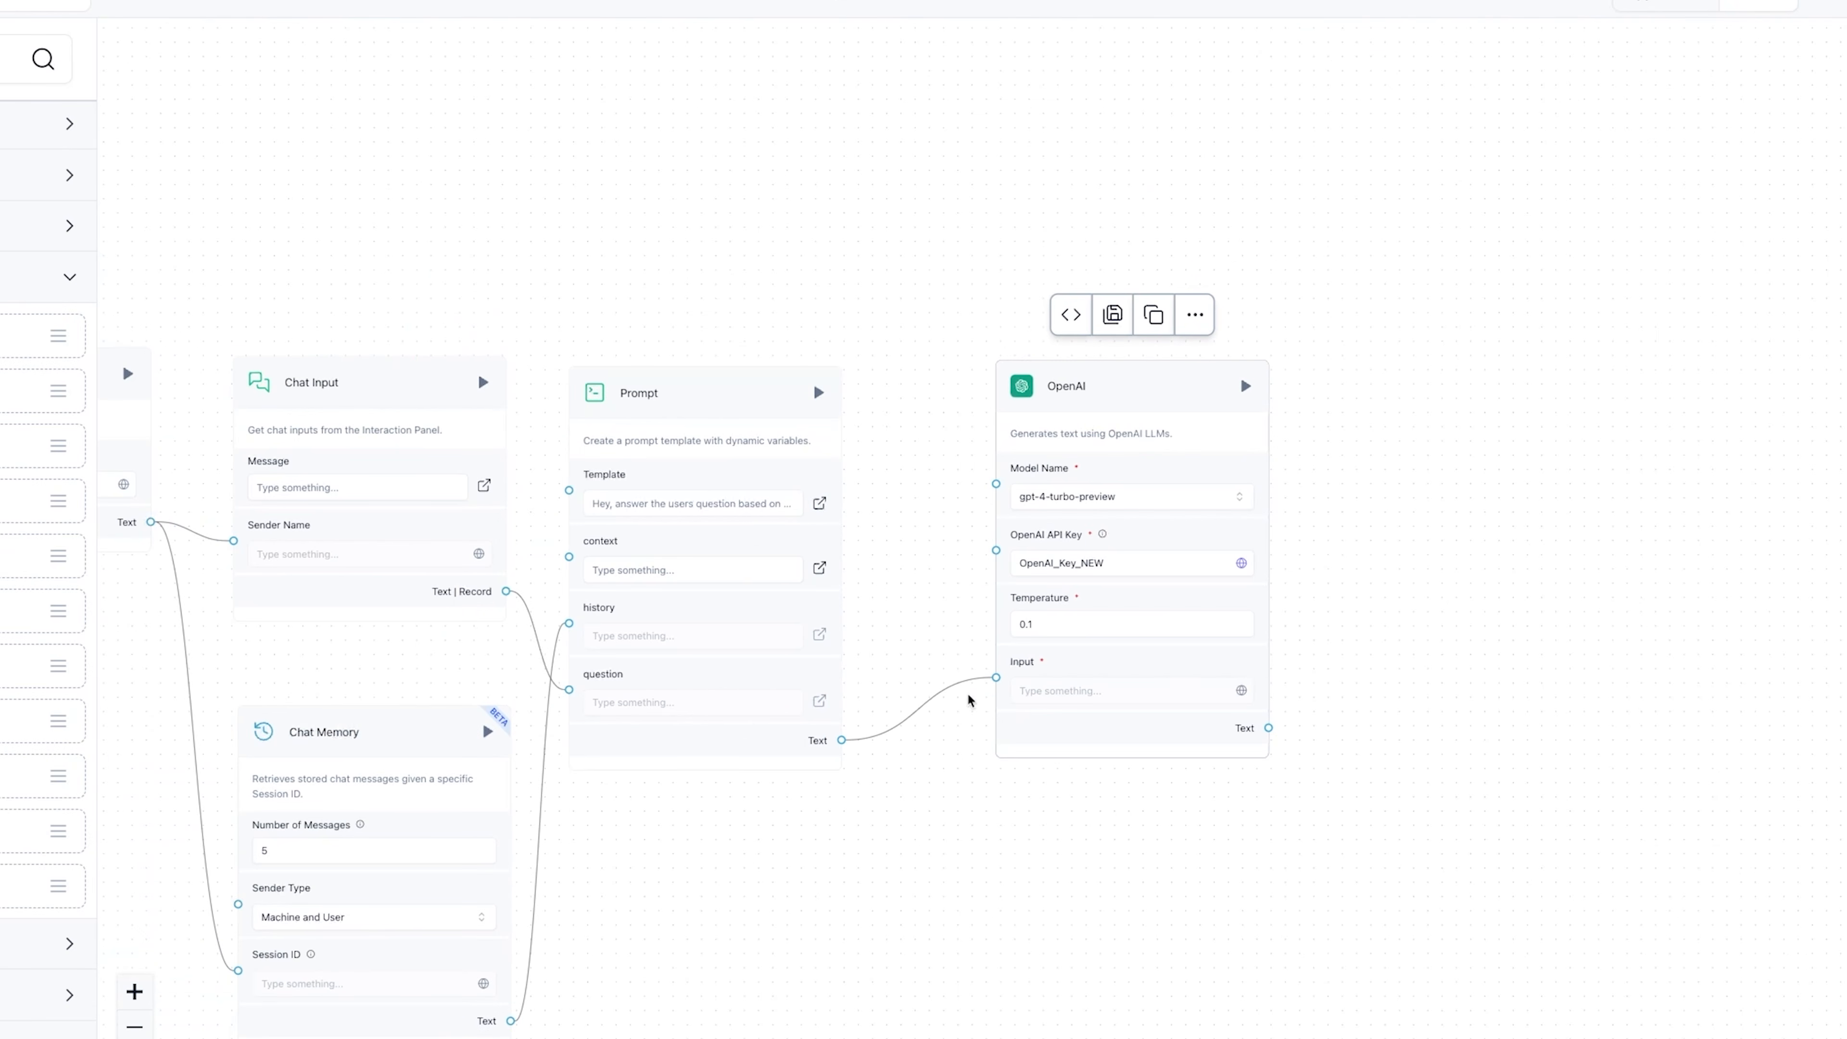
{"action": "left_click_drag", "start_coordinate": [911, 800], "coordinate": [1112, 694]}
{"action": "scroll", "coordinate": [1111, 694], "scroll_direction": "down", "scroll_amount": 1}
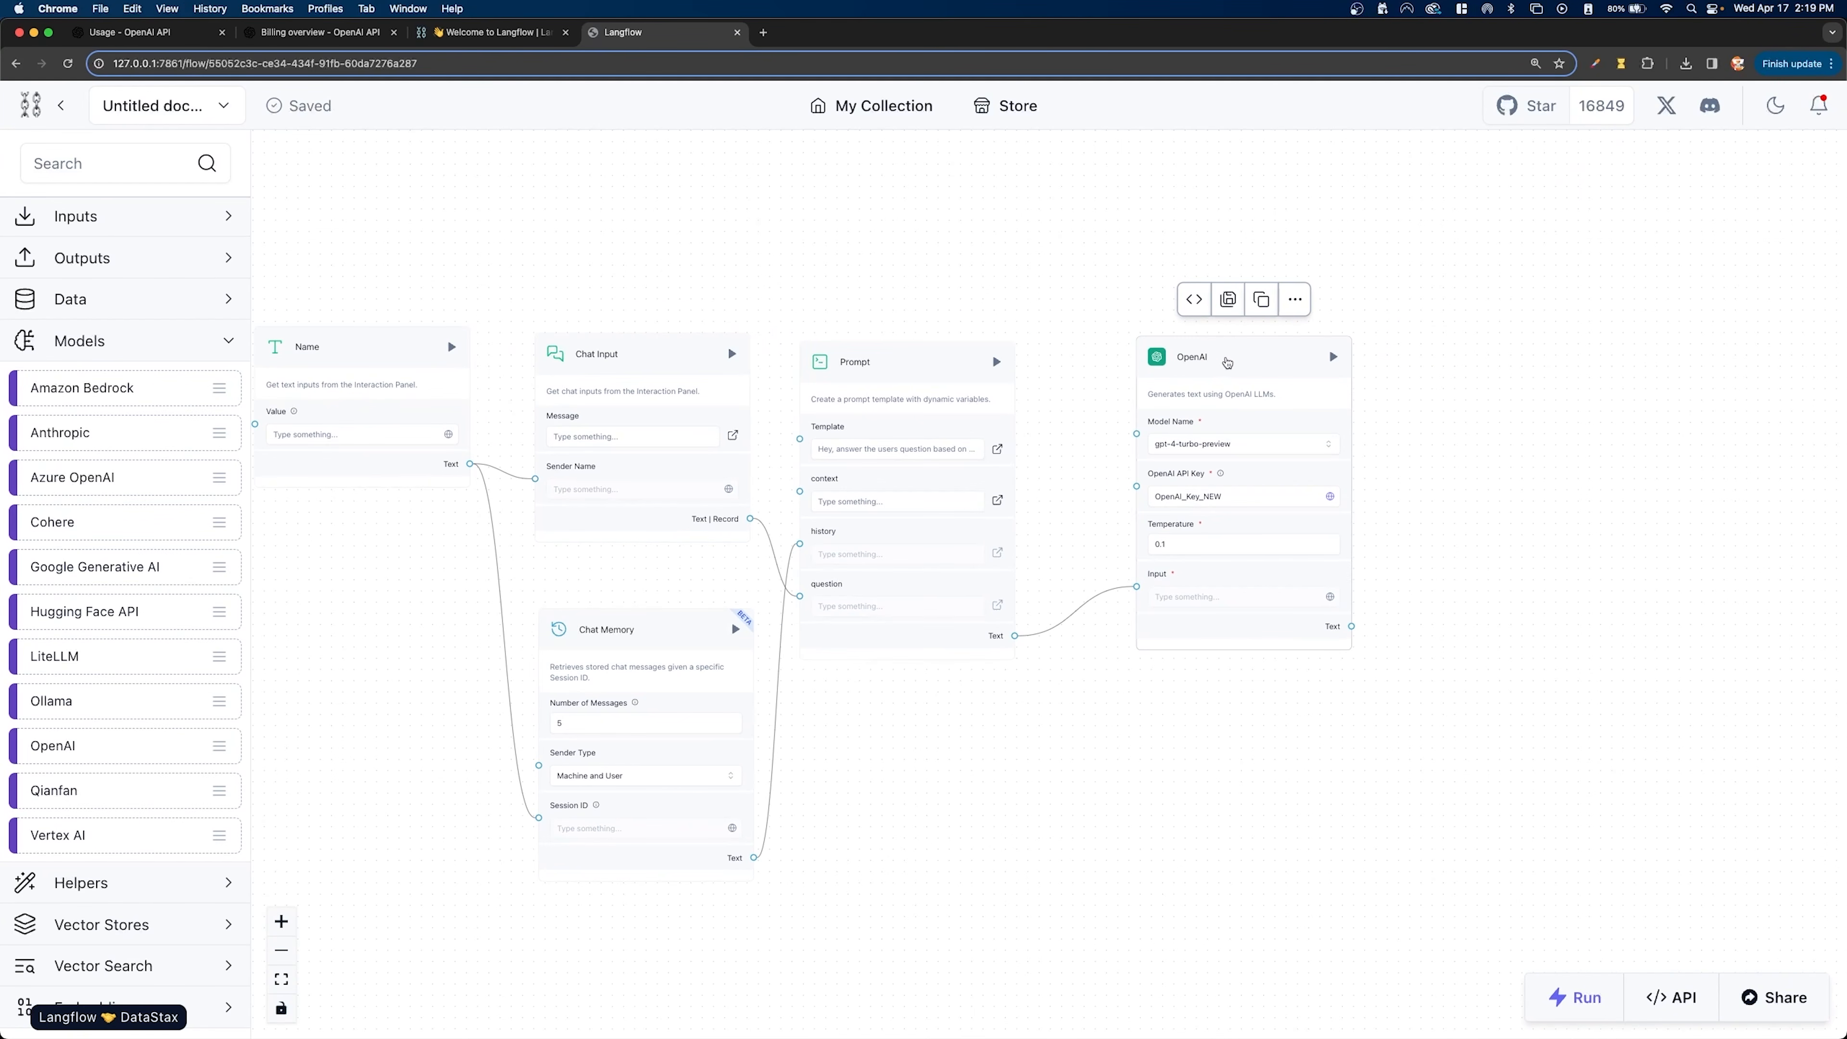
{"action": "left_click_drag", "start_coordinate": [1337, 277], "coordinate": [1309, 276]}
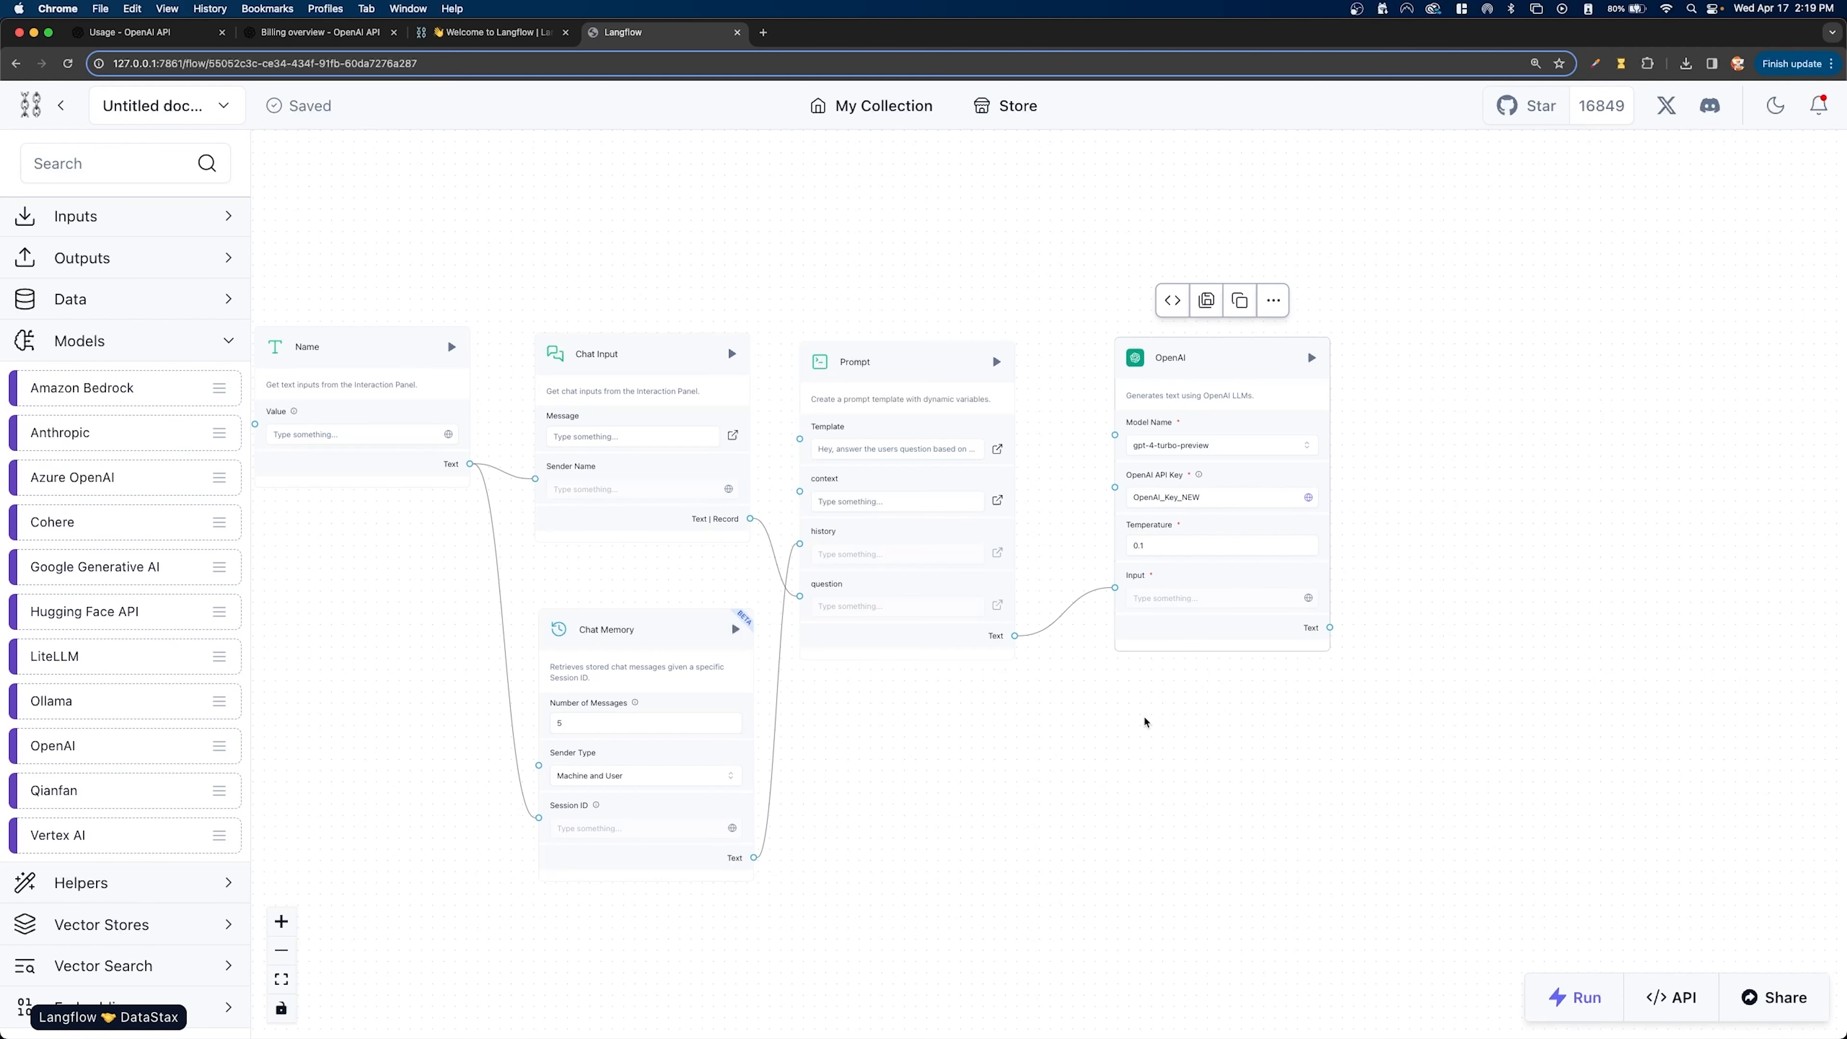
- Add a Chat Output component beside OpenAI, connect OpenAI's Text output to its Message input, and adjust its placement
{"action": "left_click", "coordinate": [138, 255]}
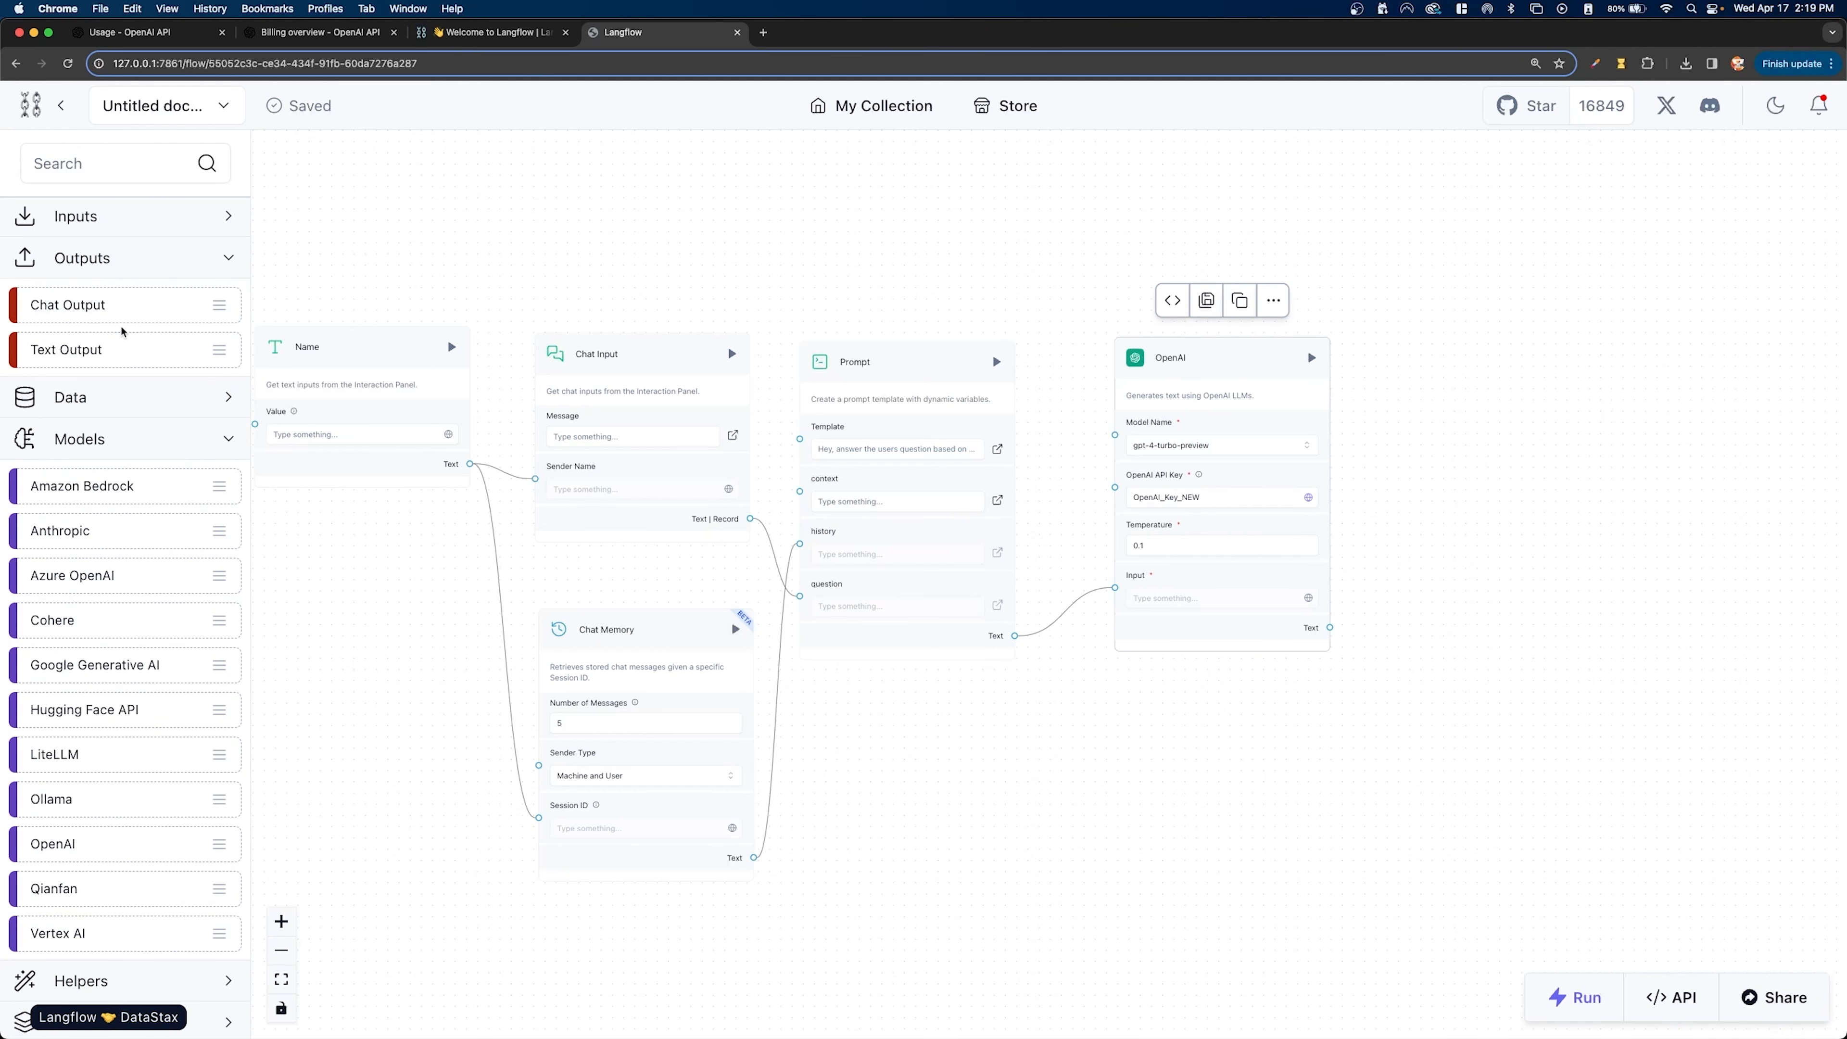
{"action": "mouse_move", "coordinate": [91, 311]}
{"action": "left_mouse_down"}
{"action": "mouse_move", "coordinate": [1440, 412]}
{"action": "mouse_move", "coordinate": [1494, 450]}
{"action": "left_mouse_up"}
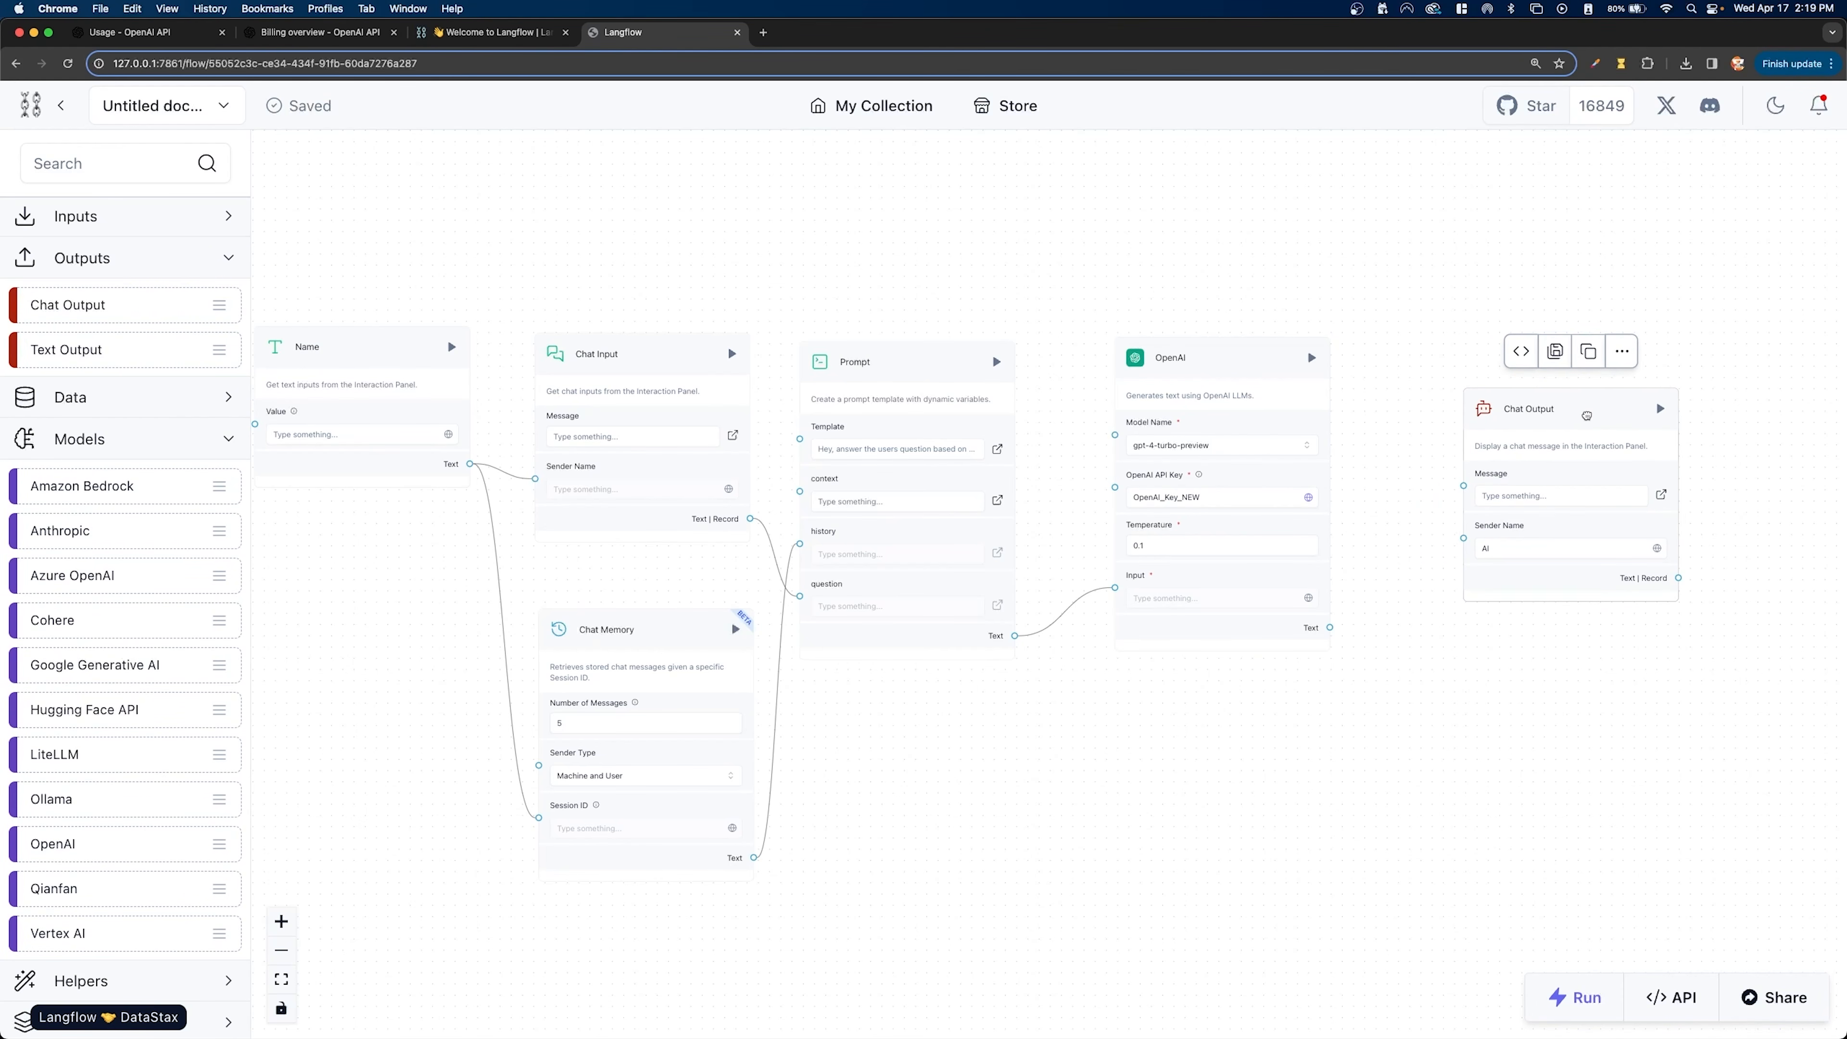
{"action": "left_click_drag", "start_coordinate": [1329, 627], "coordinate": [1466, 485]}
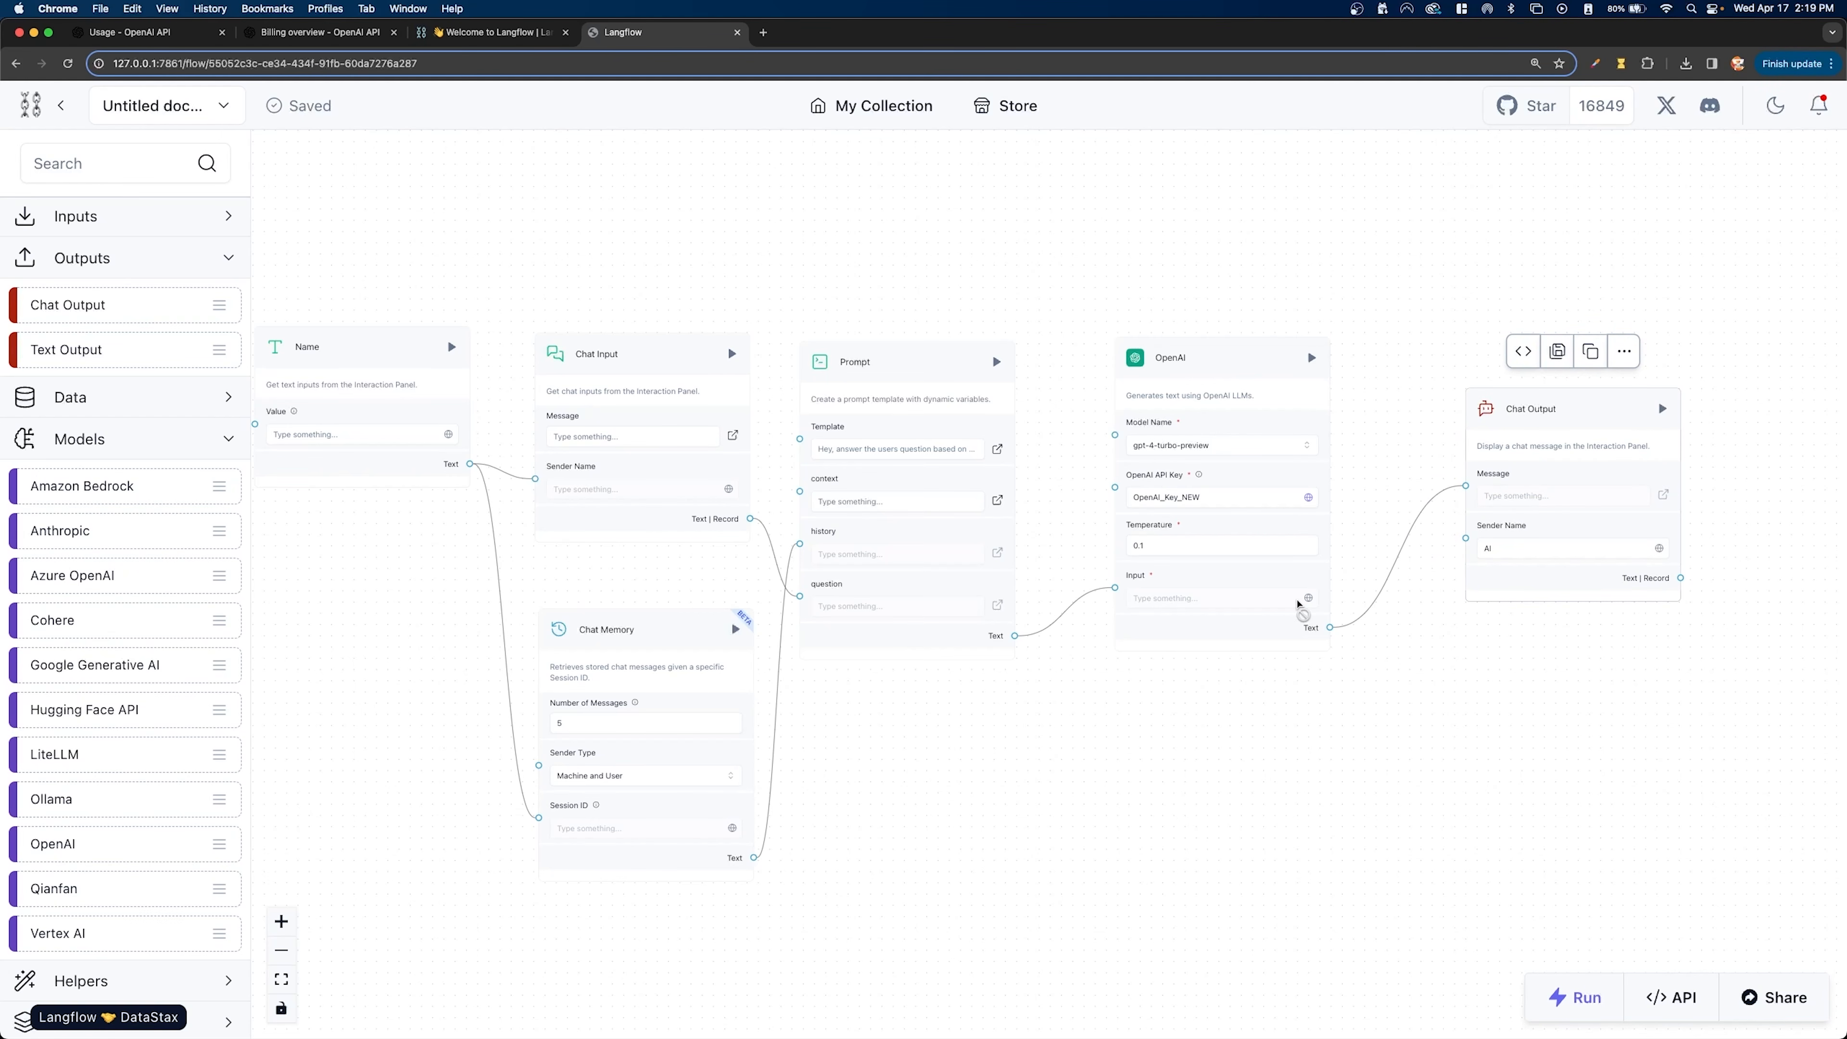
{"action": "scroll", "coordinate": [1164, 649], "scroll_direction": "up", "scroll_amount": 5}
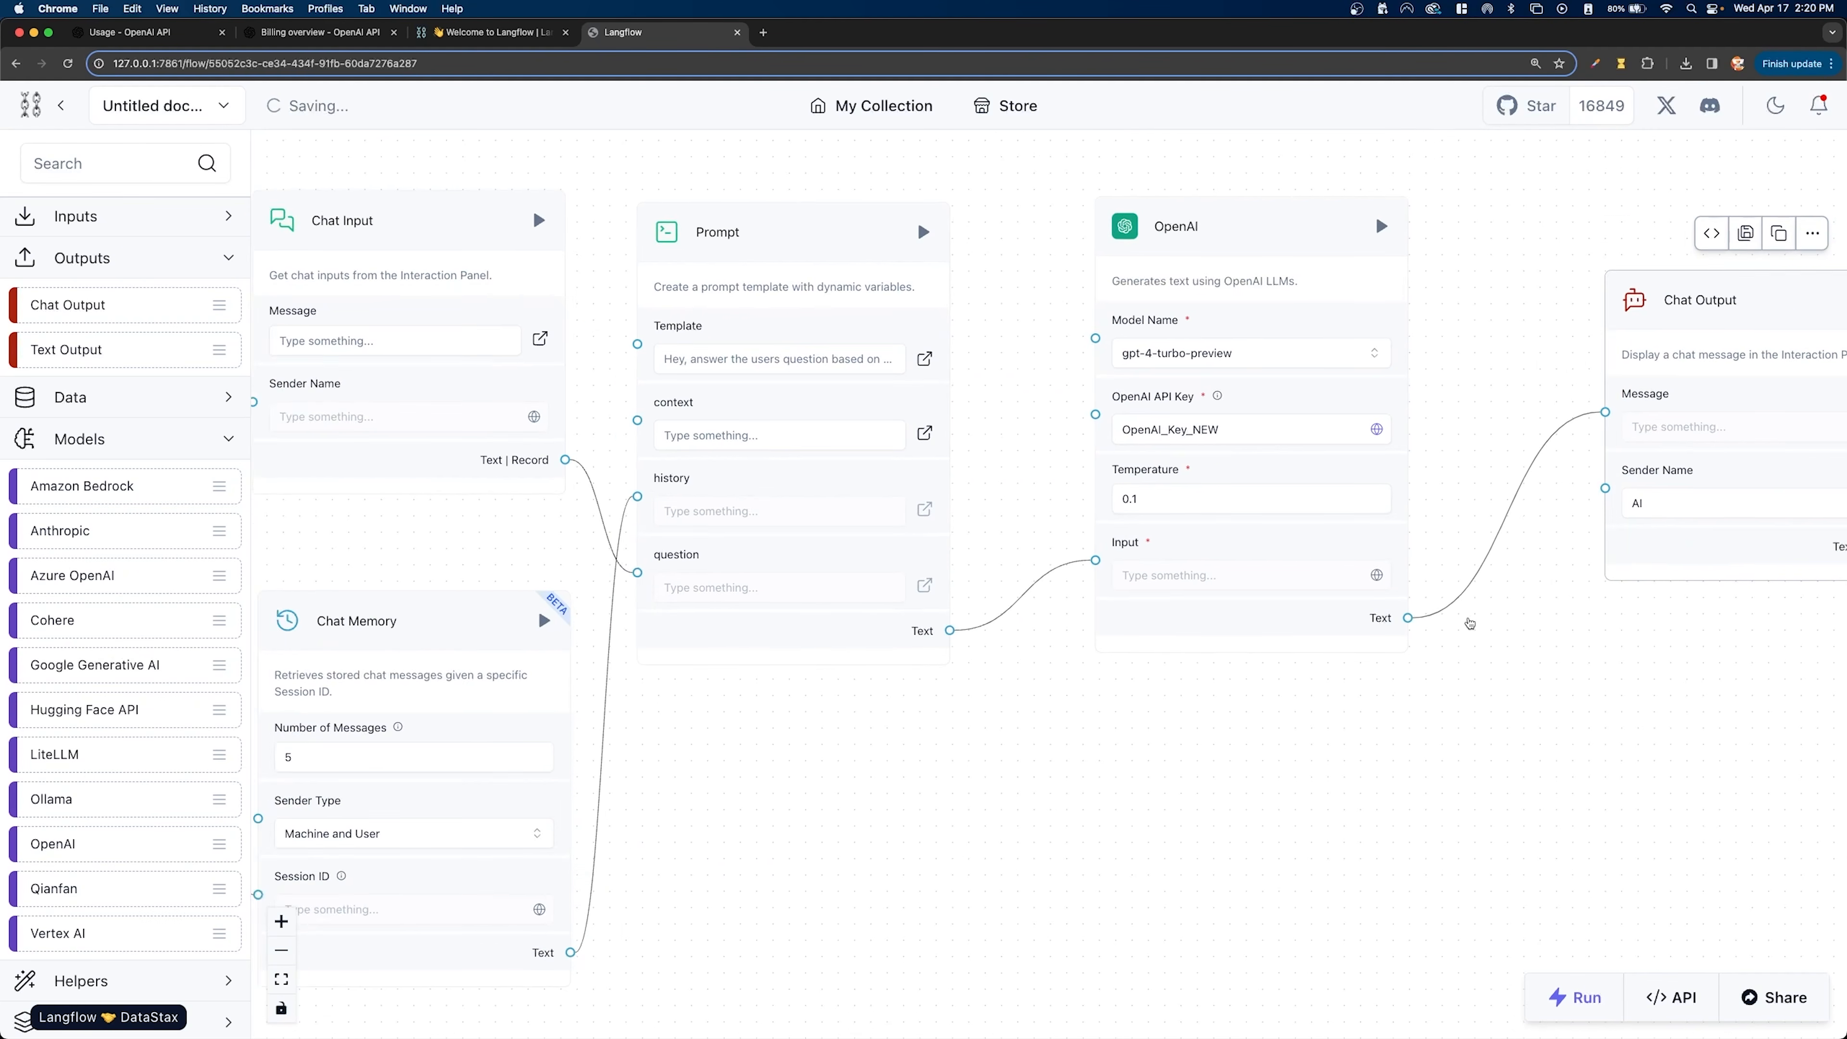
{"action": "left_click_drag", "start_coordinate": [1545, 636], "coordinate": [1294, 656]}
{"action": "left_click_drag", "start_coordinate": [1462, 340], "coordinate": [1411, 348]}
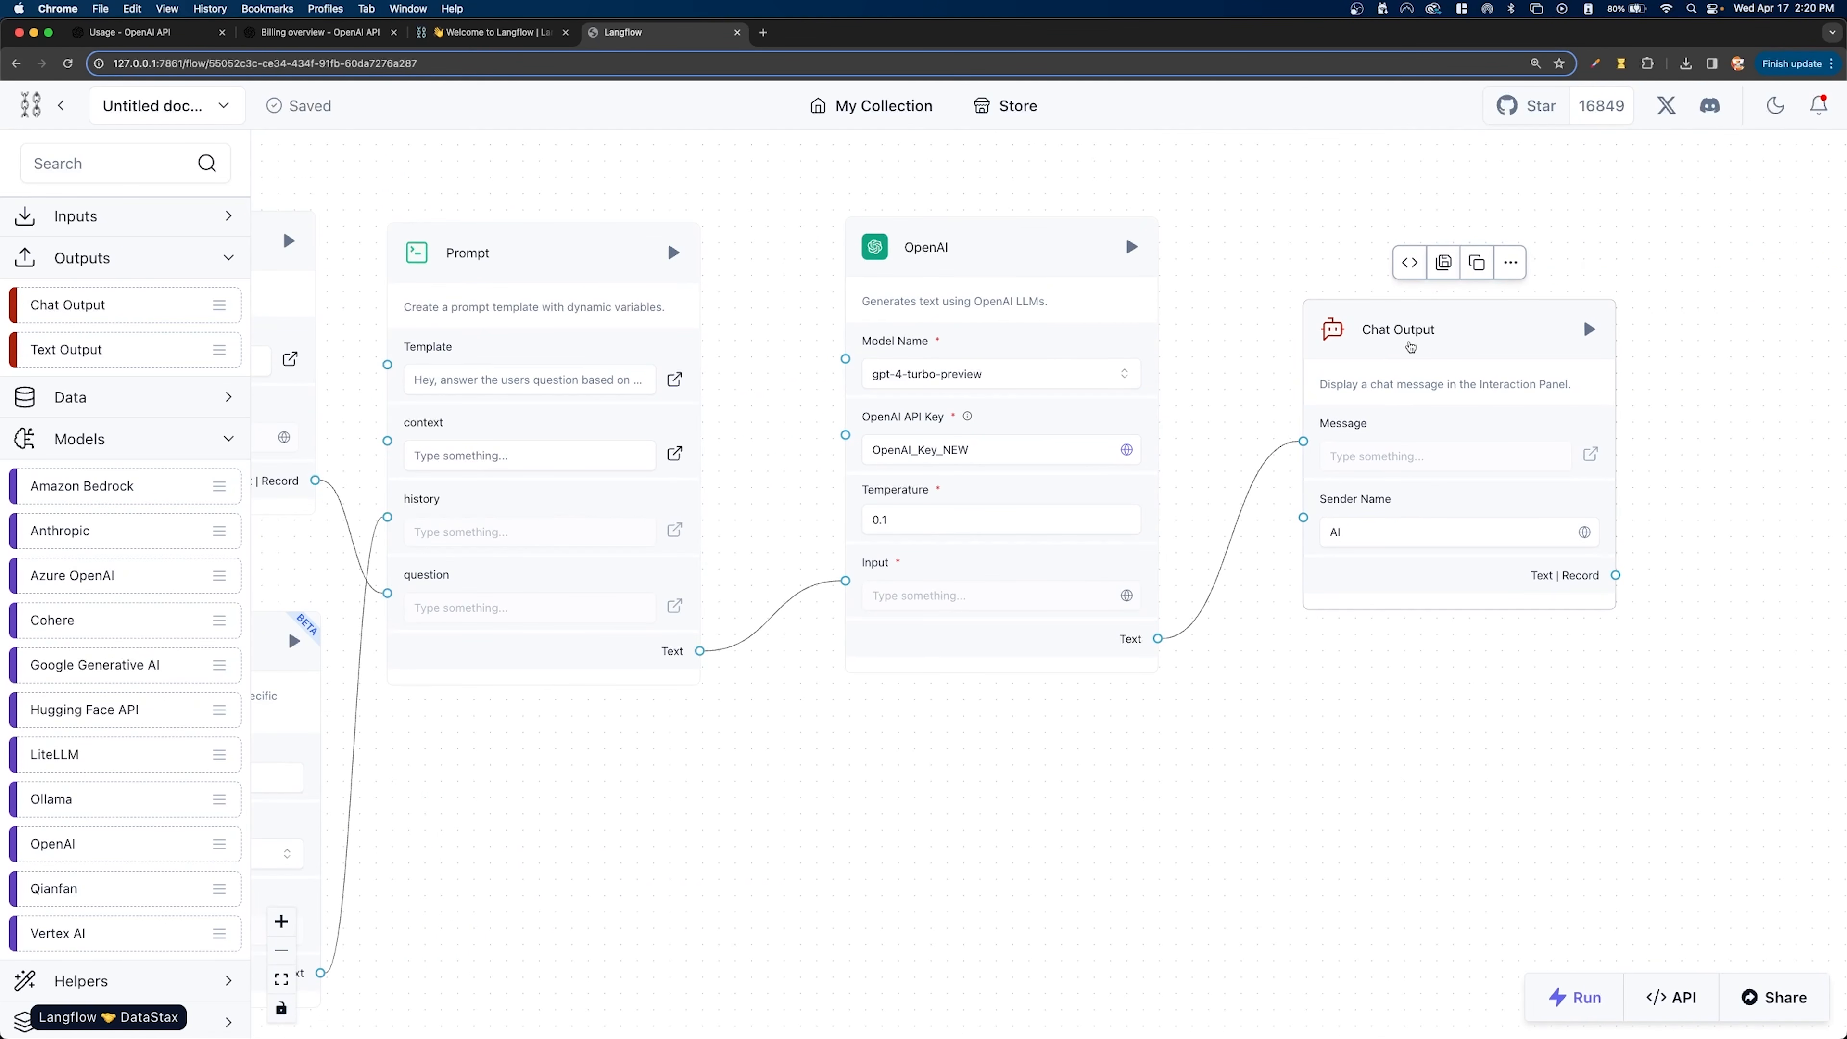
- Run the completed flow and enter the person's first name as the Name text input in the Interaction Panel
{"action": "left_click_drag", "start_coordinate": [804, 331], "coordinate": [1128, 331]}
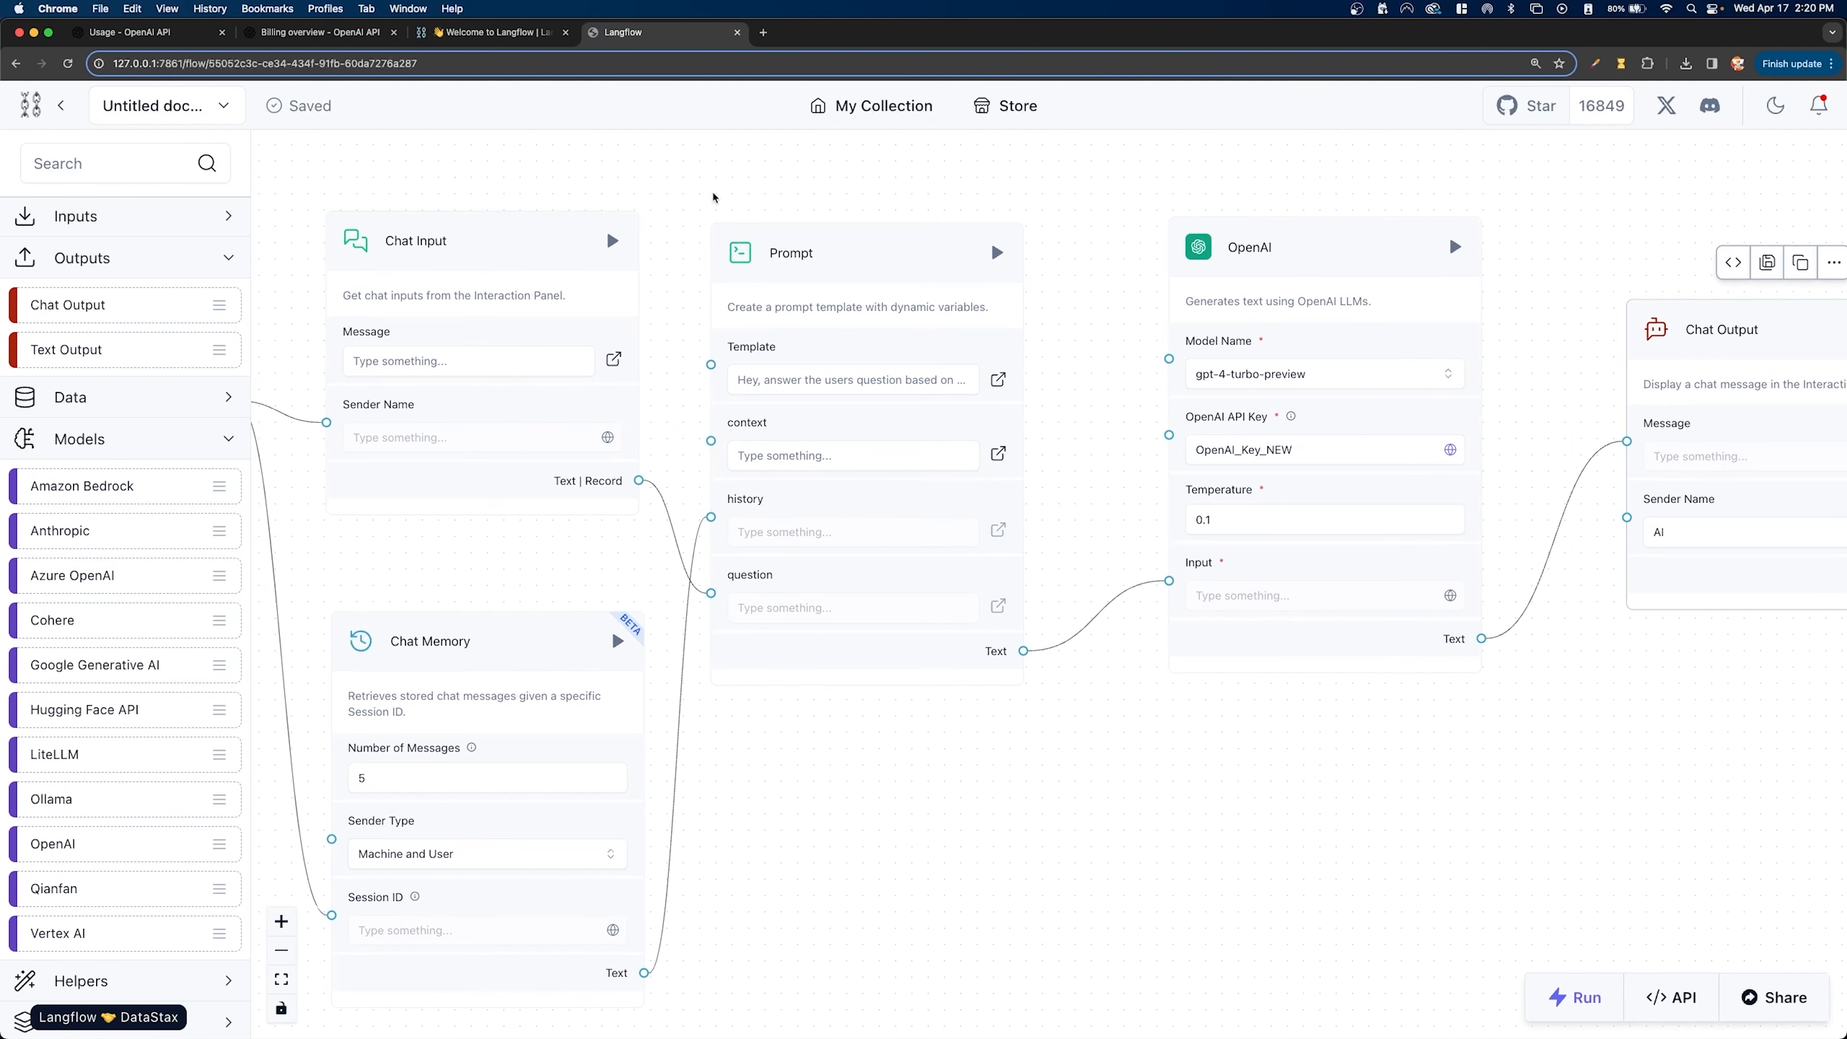
{"action": "left_click_drag", "start_coordinate": [713, 197], "coordinate": [1222, 189]}
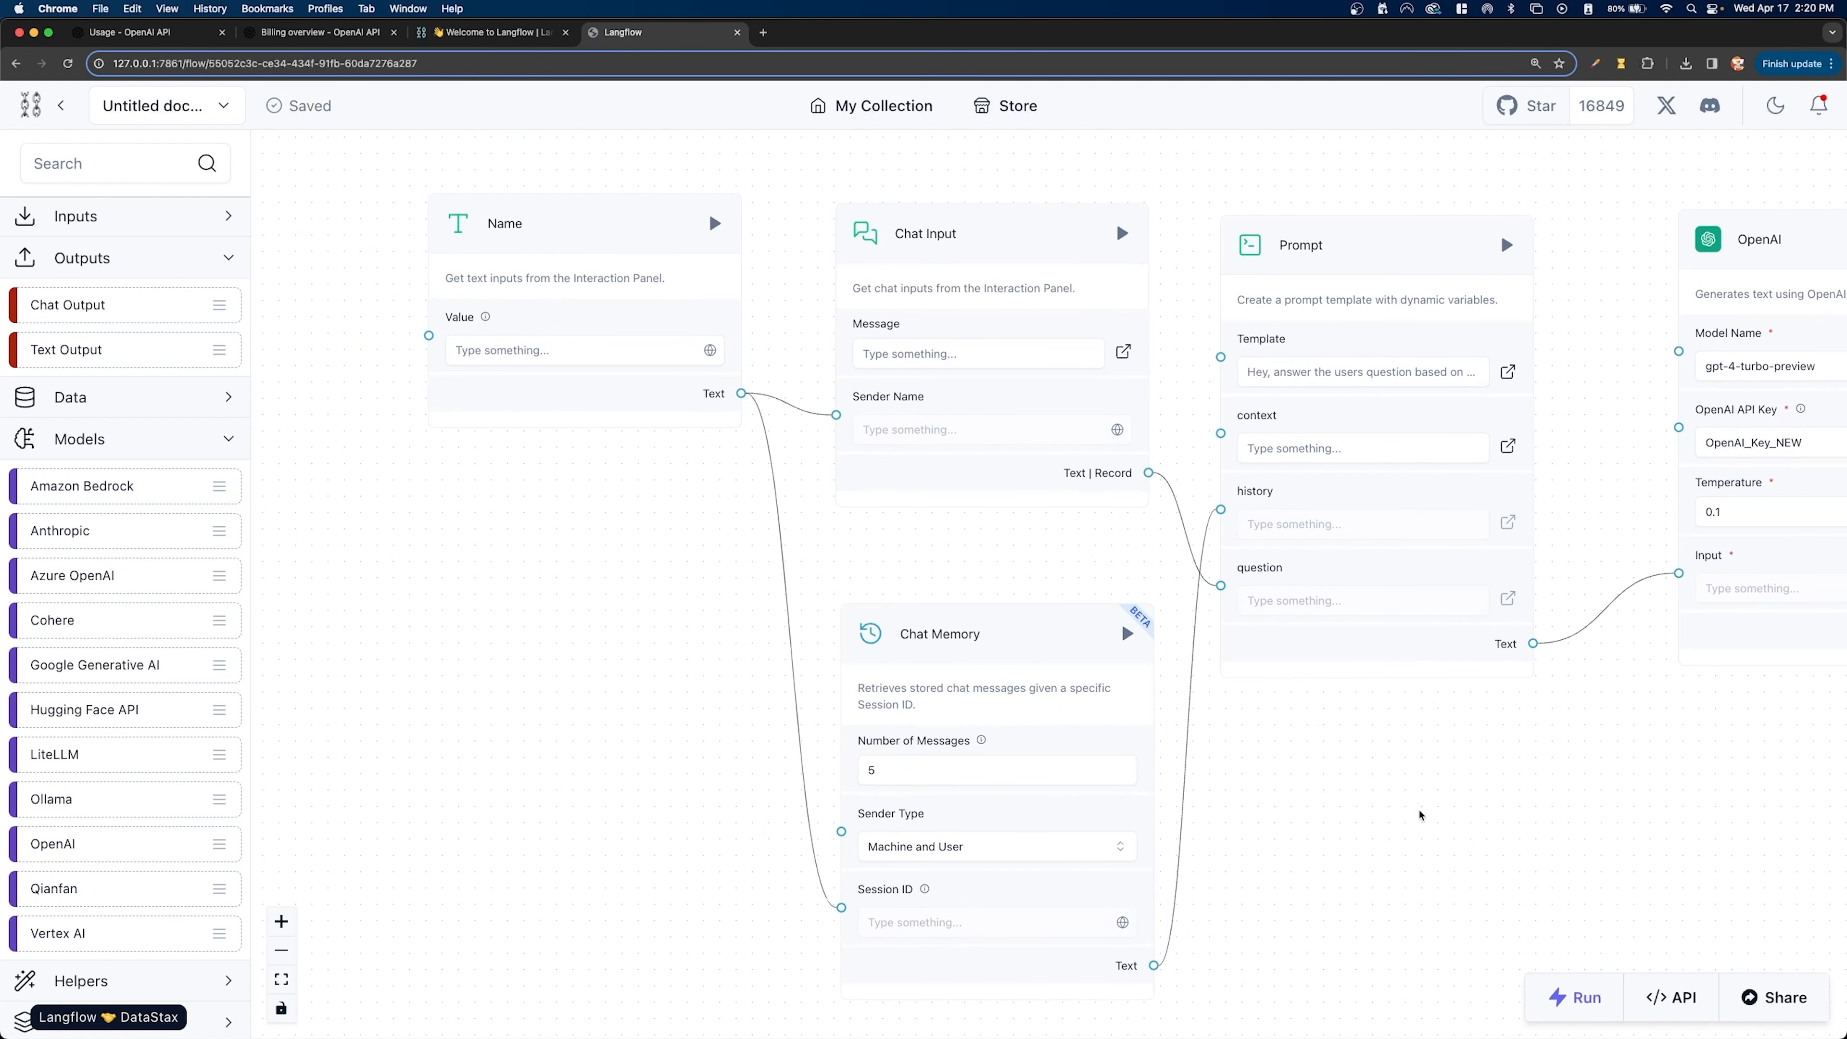
{"action": "left_click_drag", "start_coordinate": [1419, 810], "coordinate": [1057, 758]}
{"action": "scroll", "coordinate": [1073, 746], "scroll_direction": "down", "scroll_amount": 1}
{"action": "left_click_drag", "start_coordinate": [1355, 696], "coordinate": [1267, 708]}
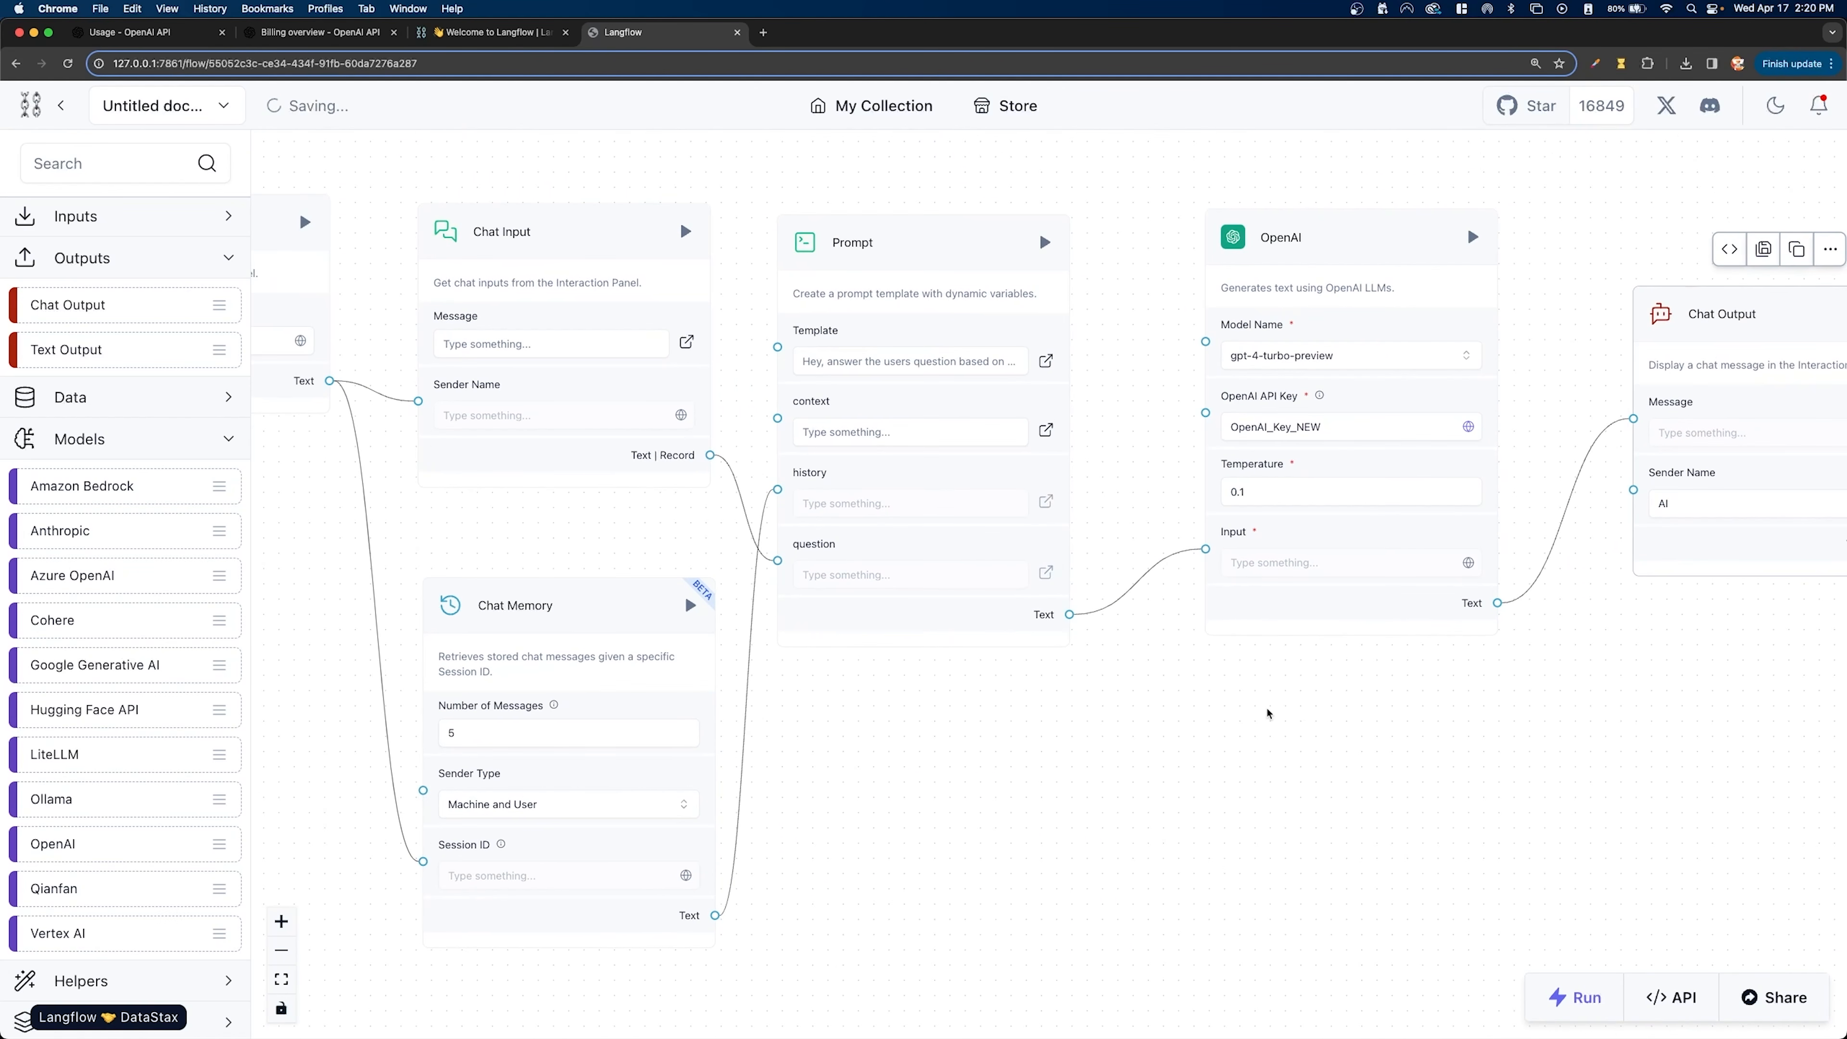
{"action": "left_click", "coordinate": [1575, 997]}
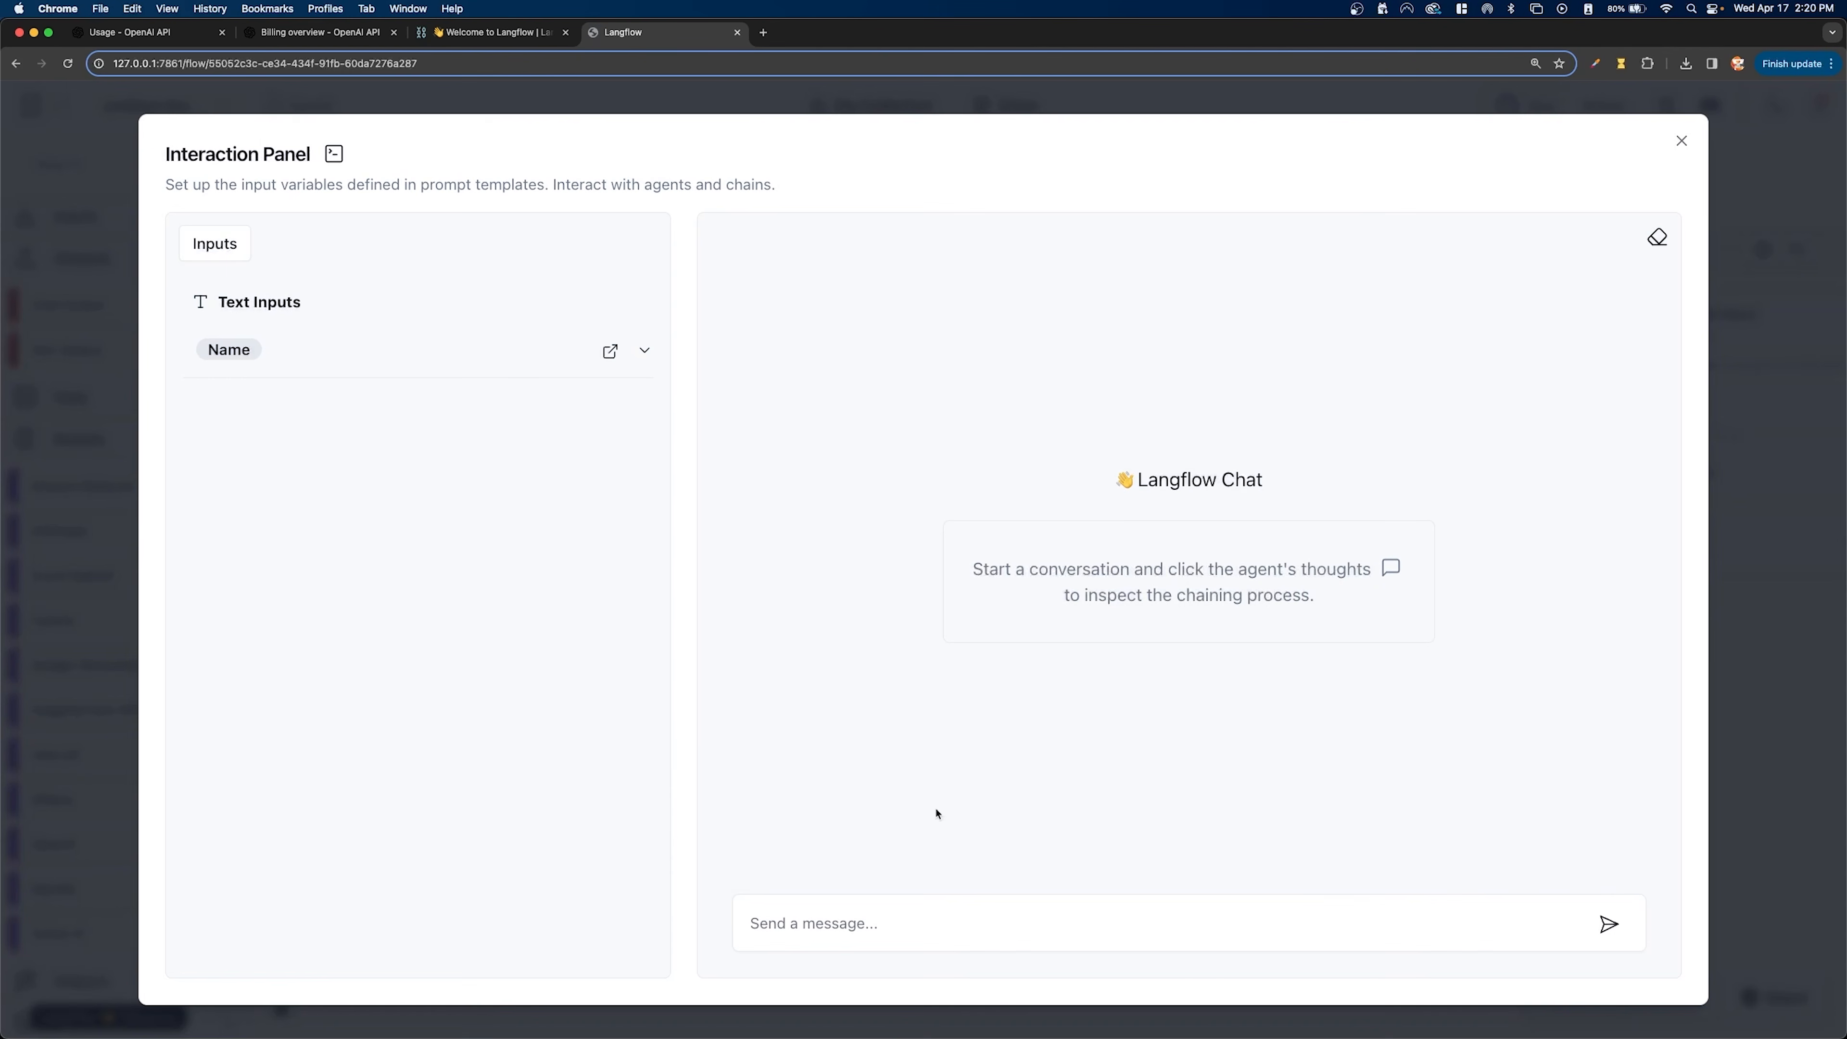
{"action": "left_click", "coordinate": [295, 350]}
{"action": "left_click", "coordinate": [274, 425]}
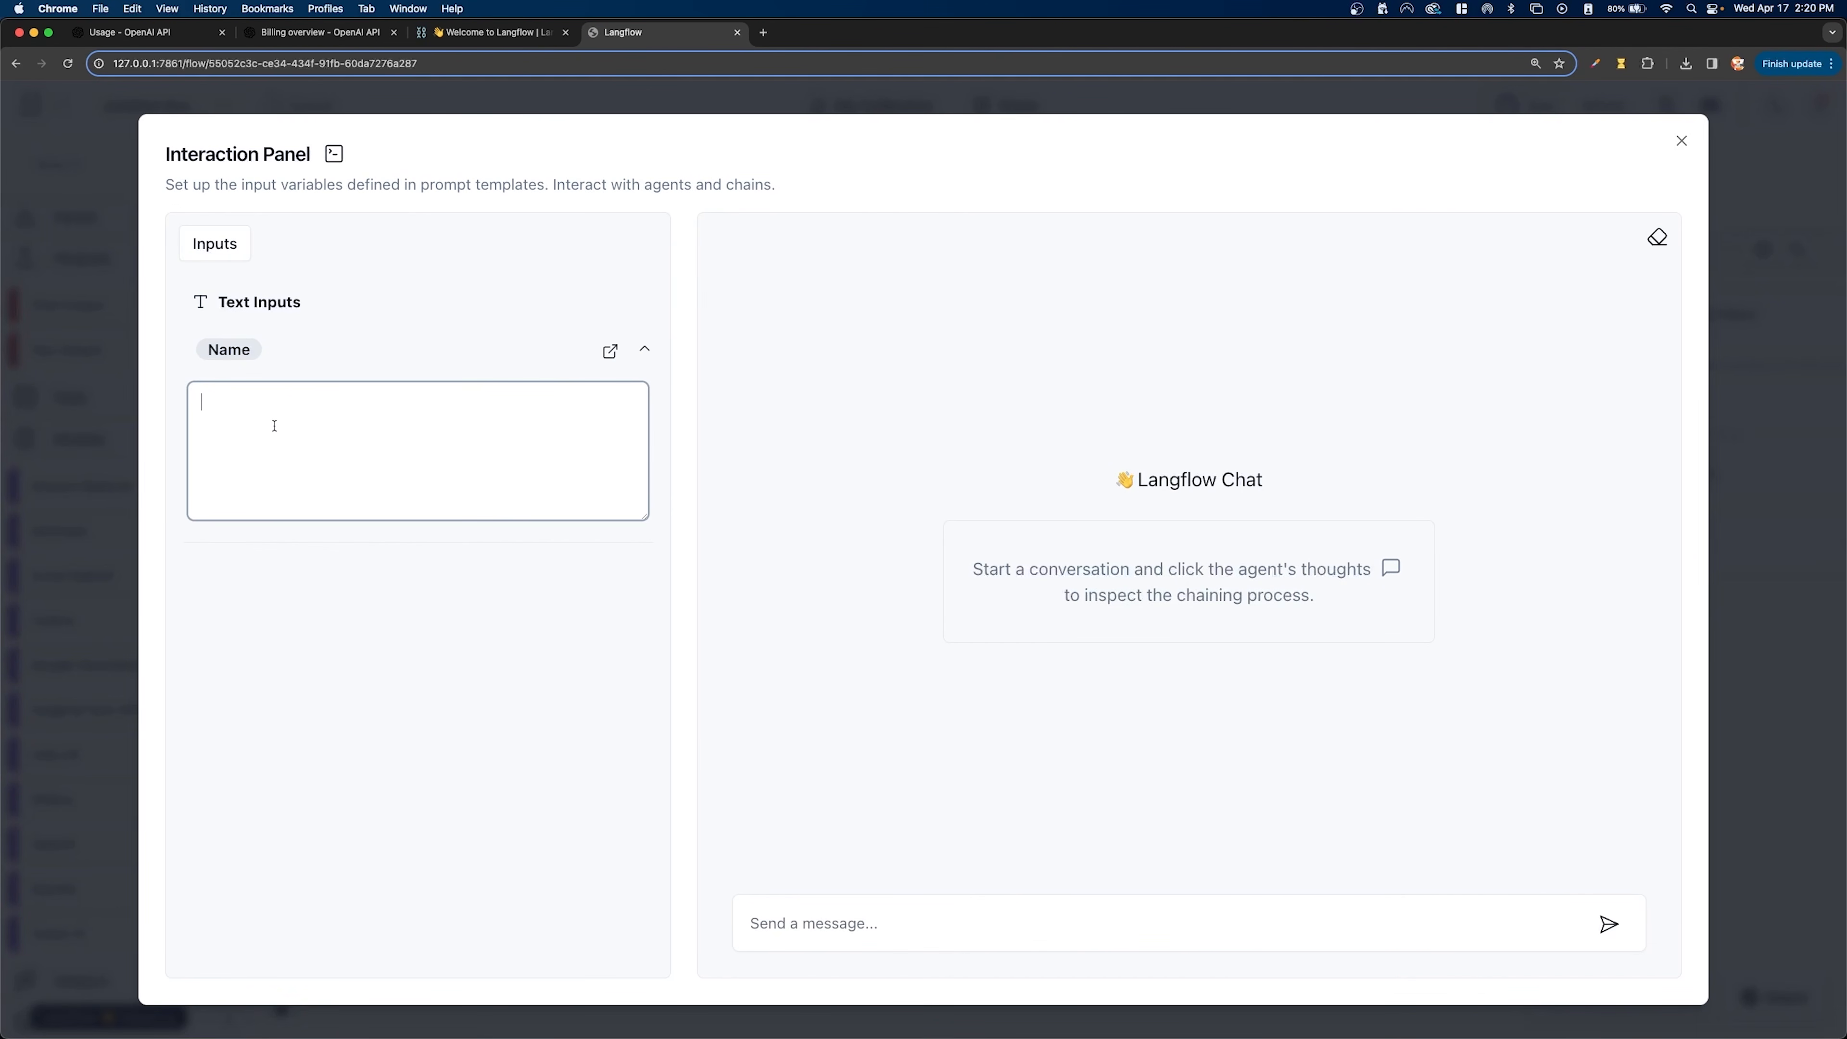
{"action": "type", "text": "tim"}
- Test the chatbot by sending "hey, how is your day going?", and close the Interaction Panel once it replies
{"action": "left_click", "coordinate": [875, 928]}
{"action": "type", "text": "hey, how is your"}
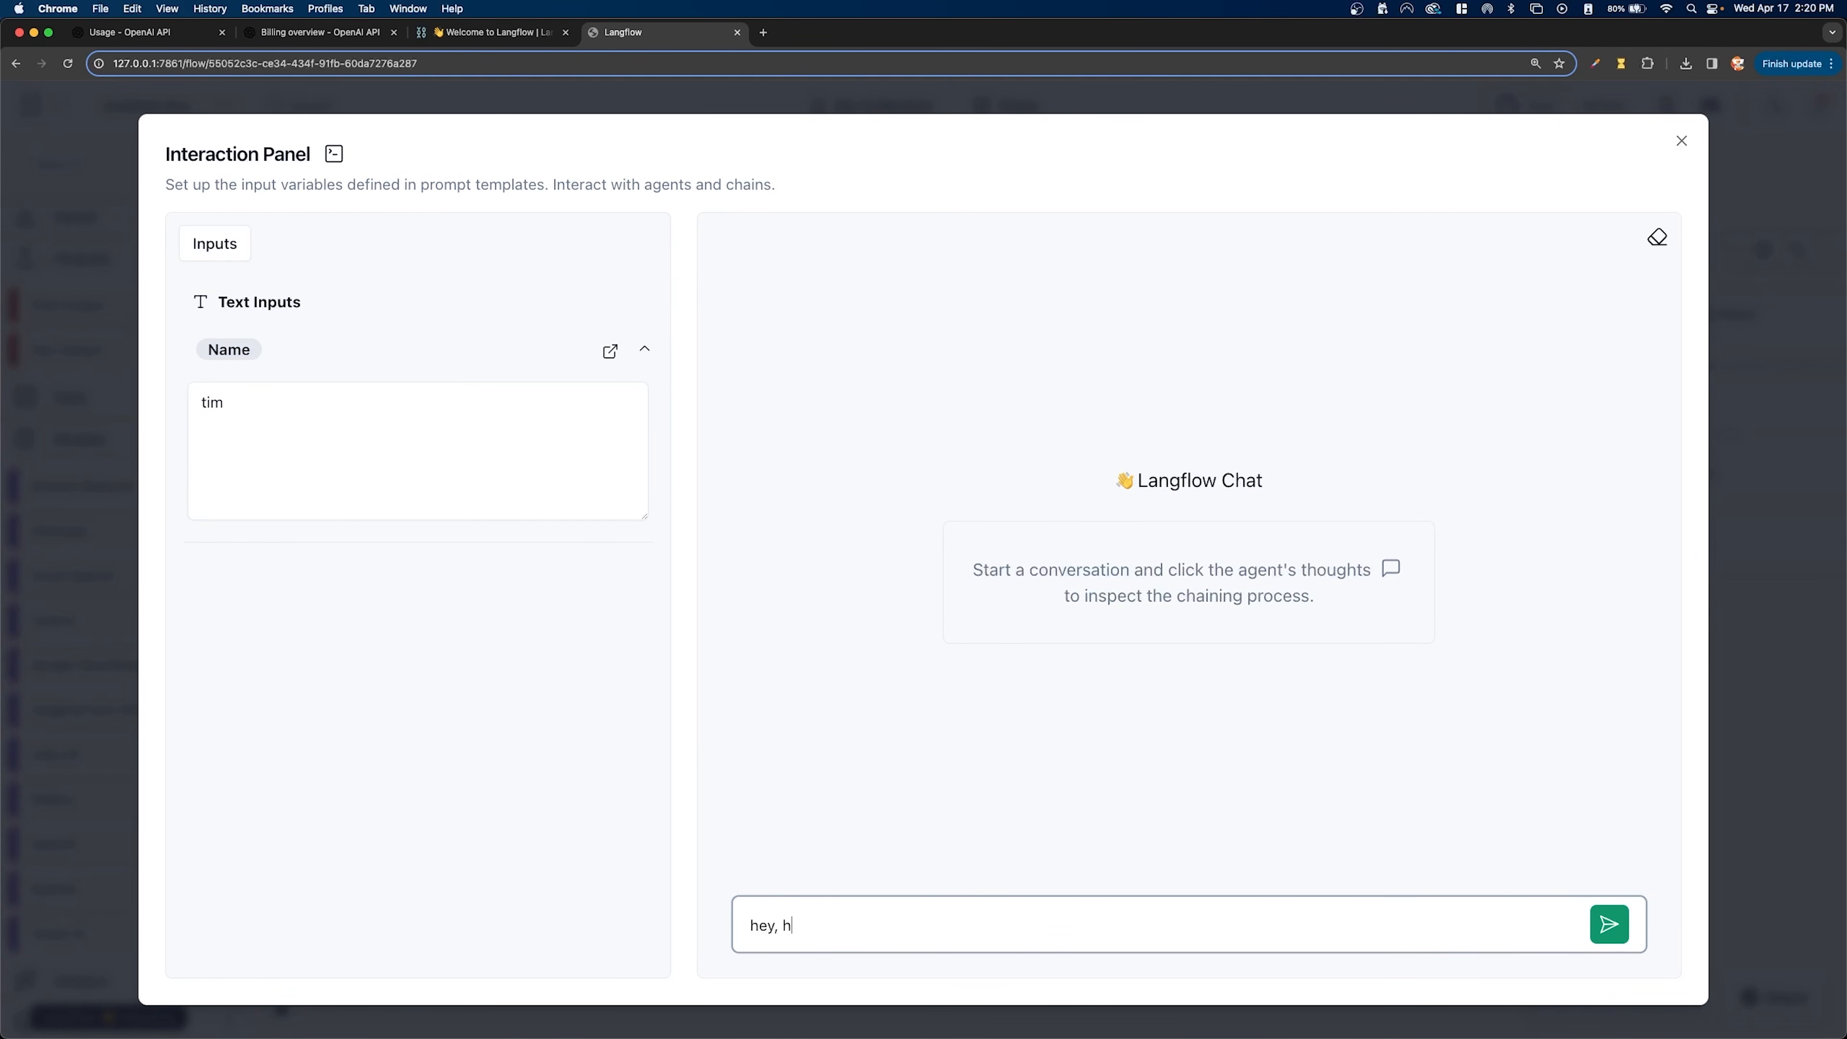
{"action": "type", "text": " day going?"}
{"action": "left_click", "coordinate": [1605, 934]}
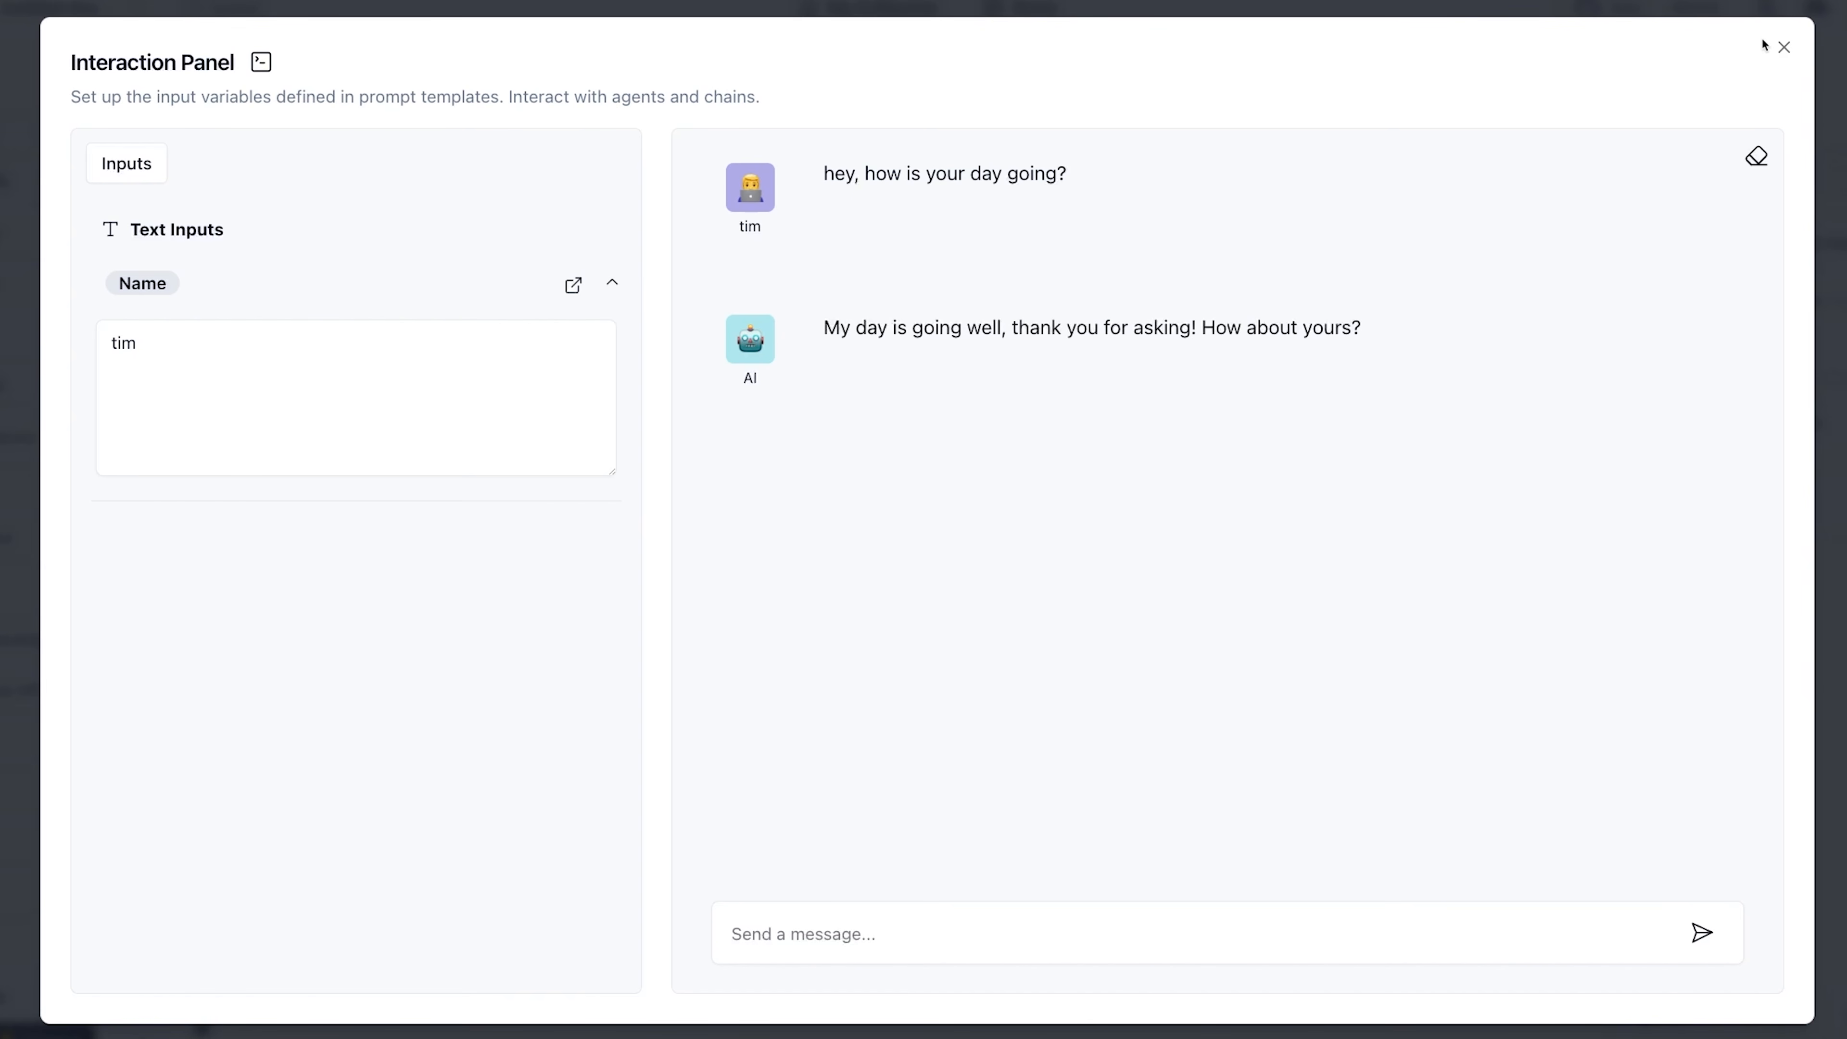
{"action": "left_click", "coordinate": [1783, 48]}
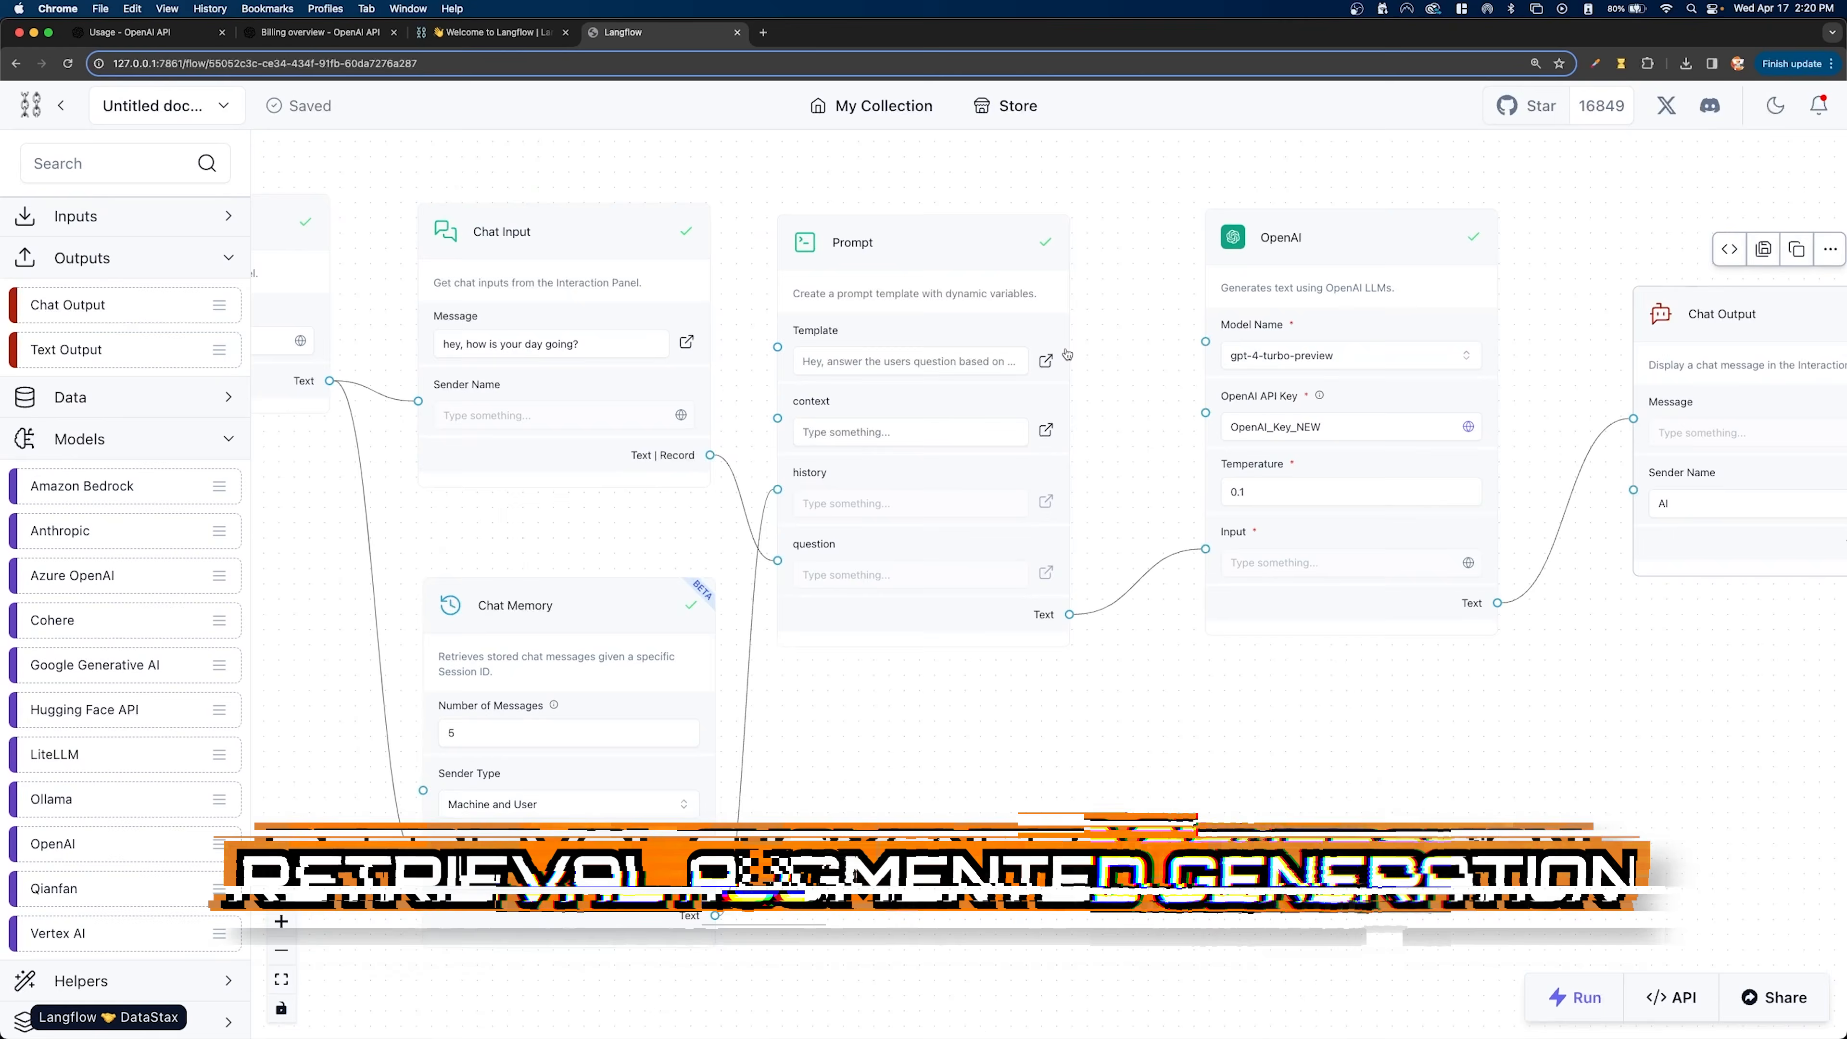
- Switch to DataStax Astra, create a Serverless (Vector) database named langflow_tutorial on Google Cloud in us-east1, and return to the Langflow flow
{"action": "scroll", "coordinate": [1108, 339], "scroll_direction": "down", "scroll_amount": 2}
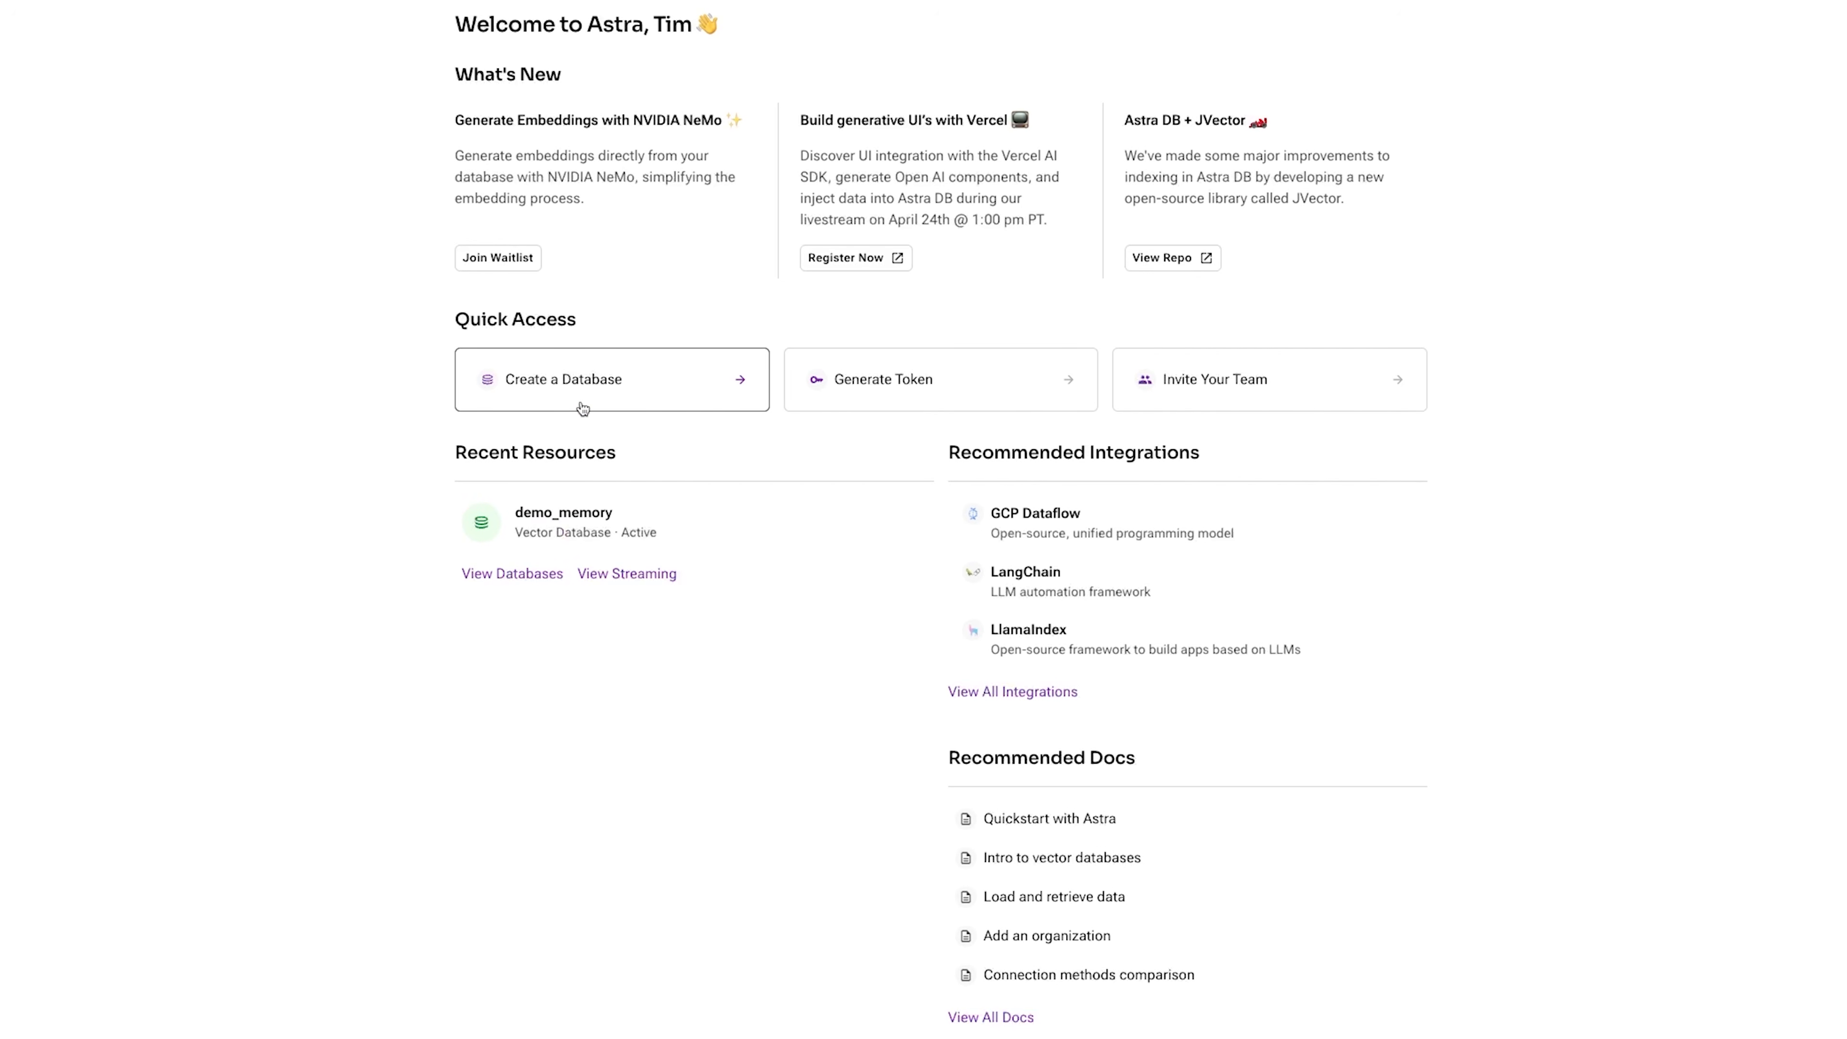
{"action": "left_click", "coordinate": [587, 398]}
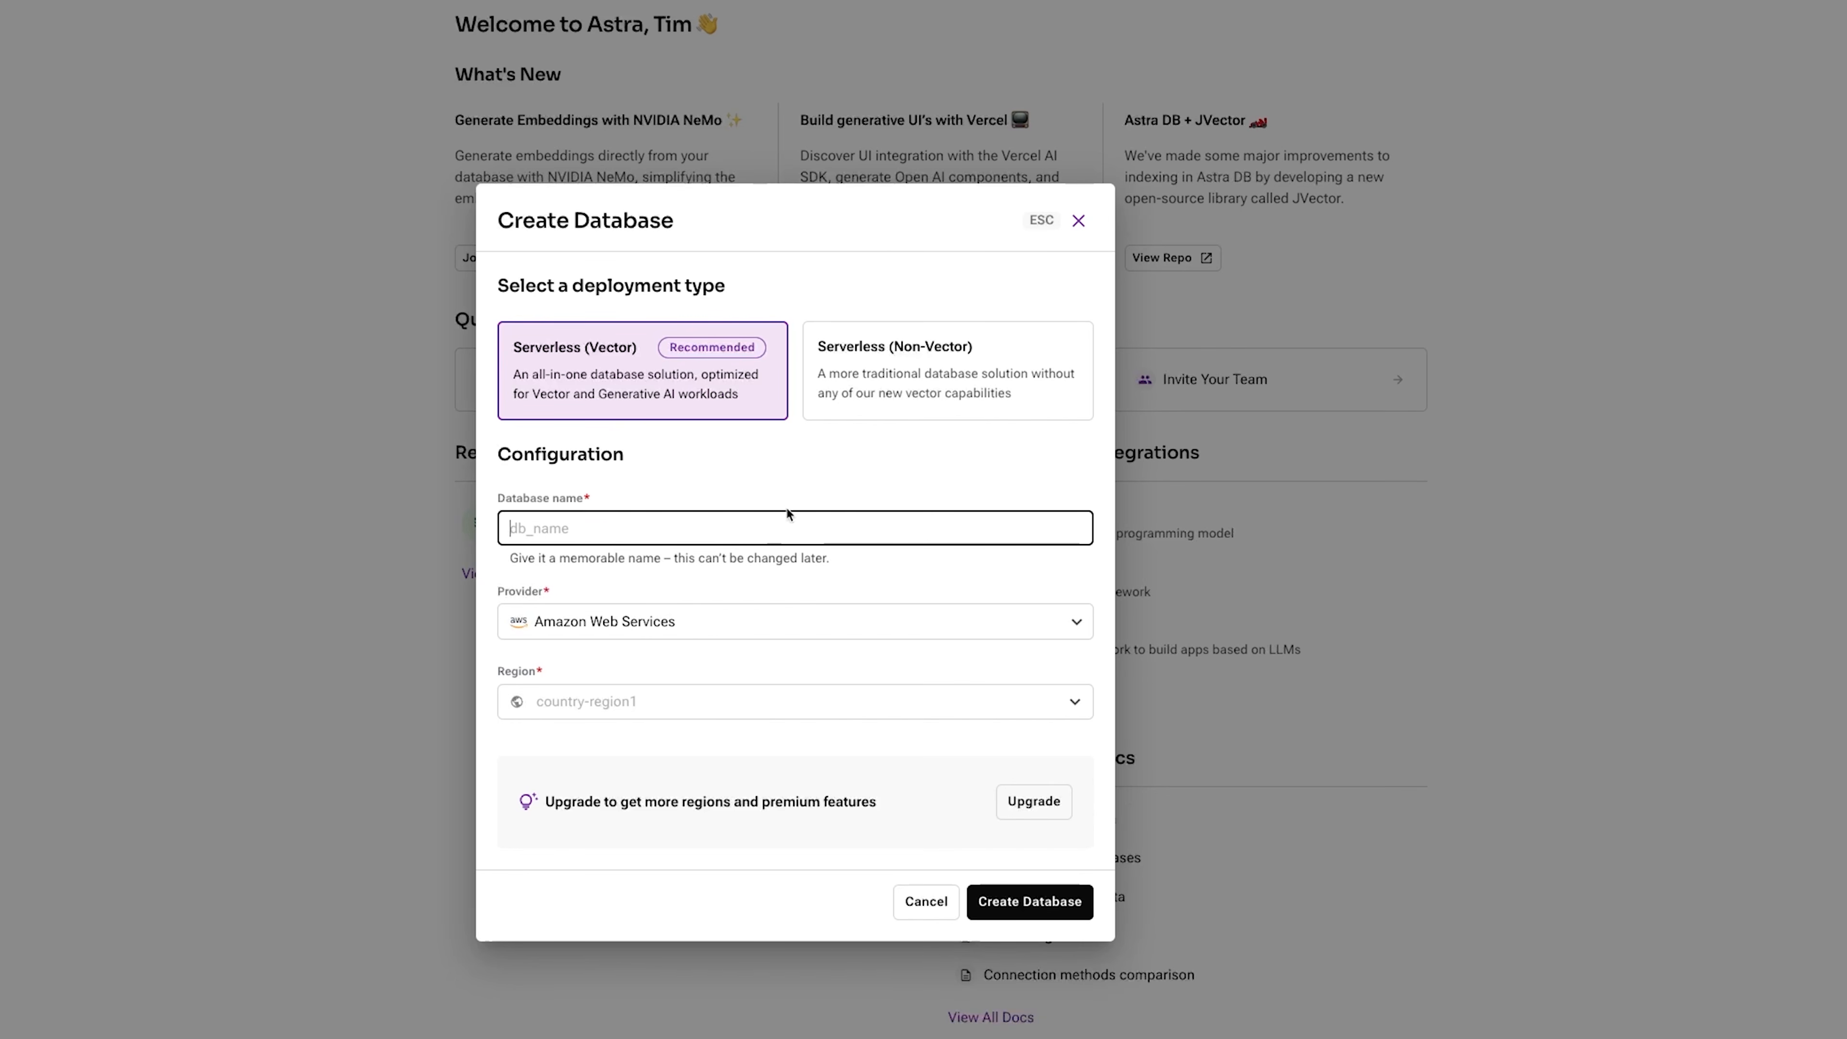
{"action": "type", "text": "langflow-"}
{"action": "type", "text": "tutorial"}
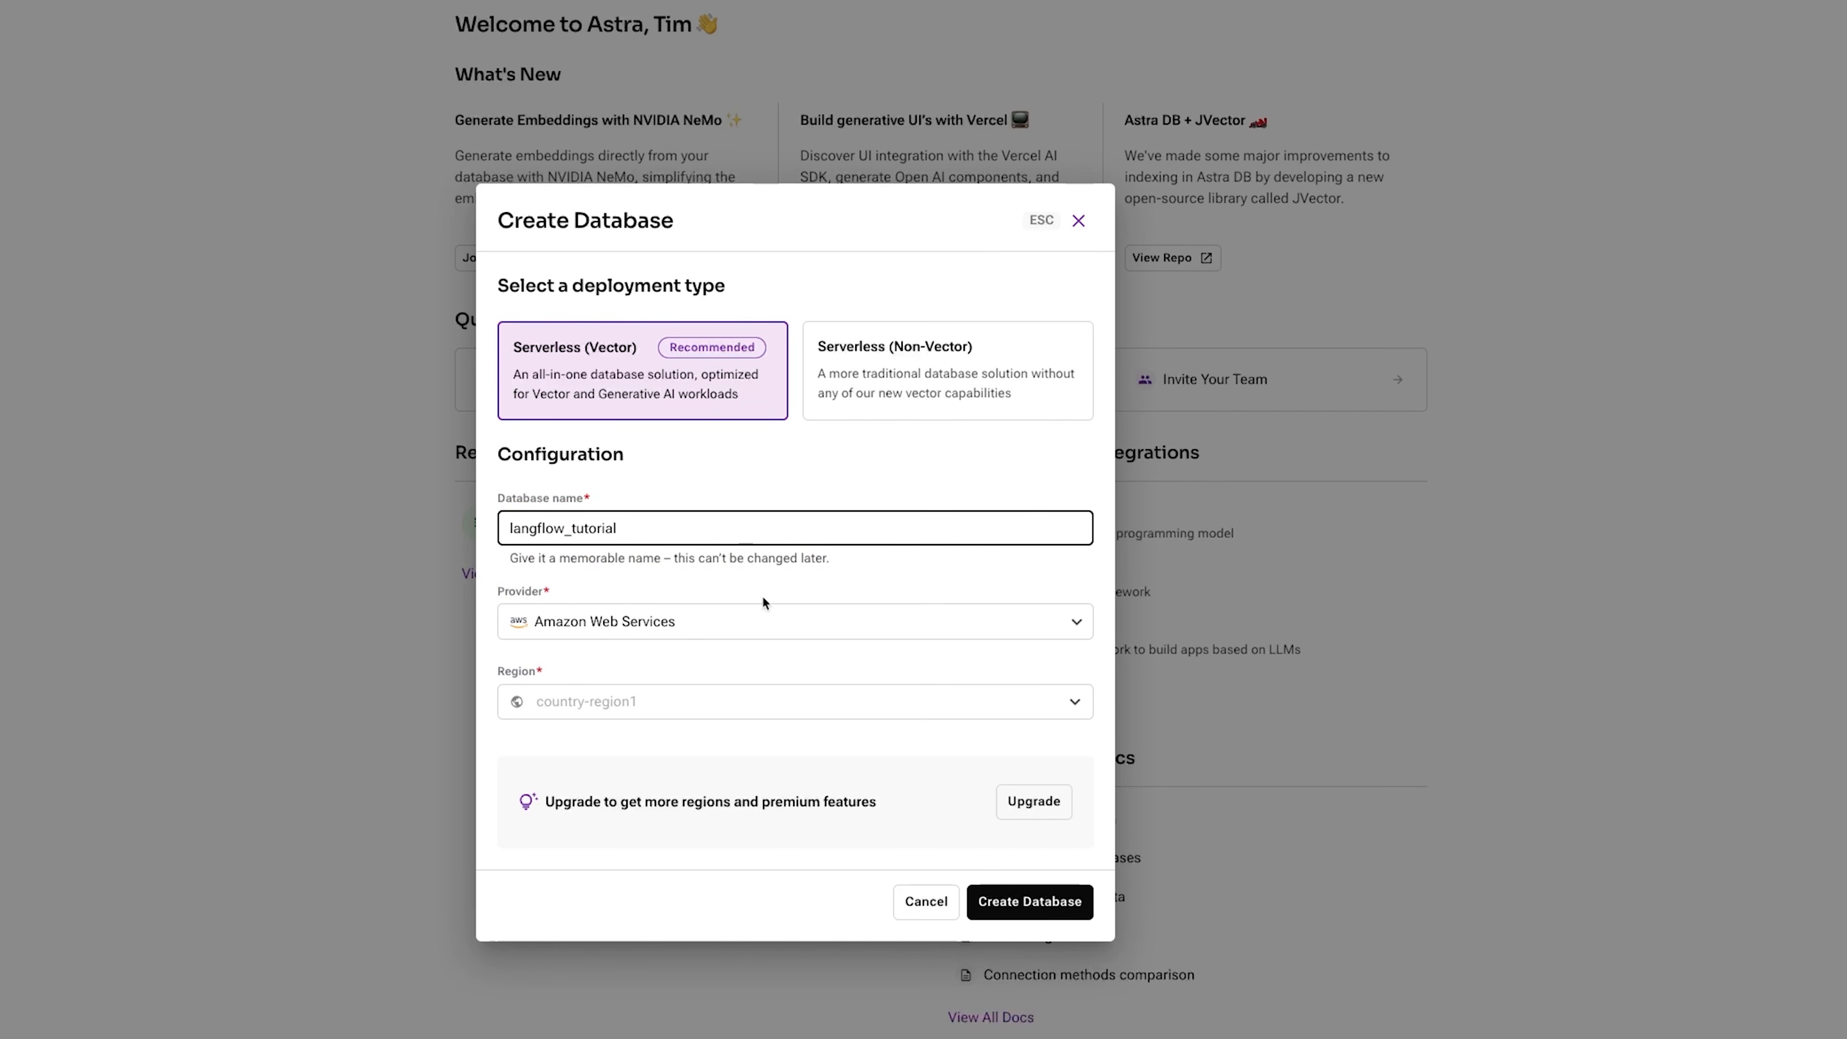
{"action": "left_click", "coordinate": [727, 620]}
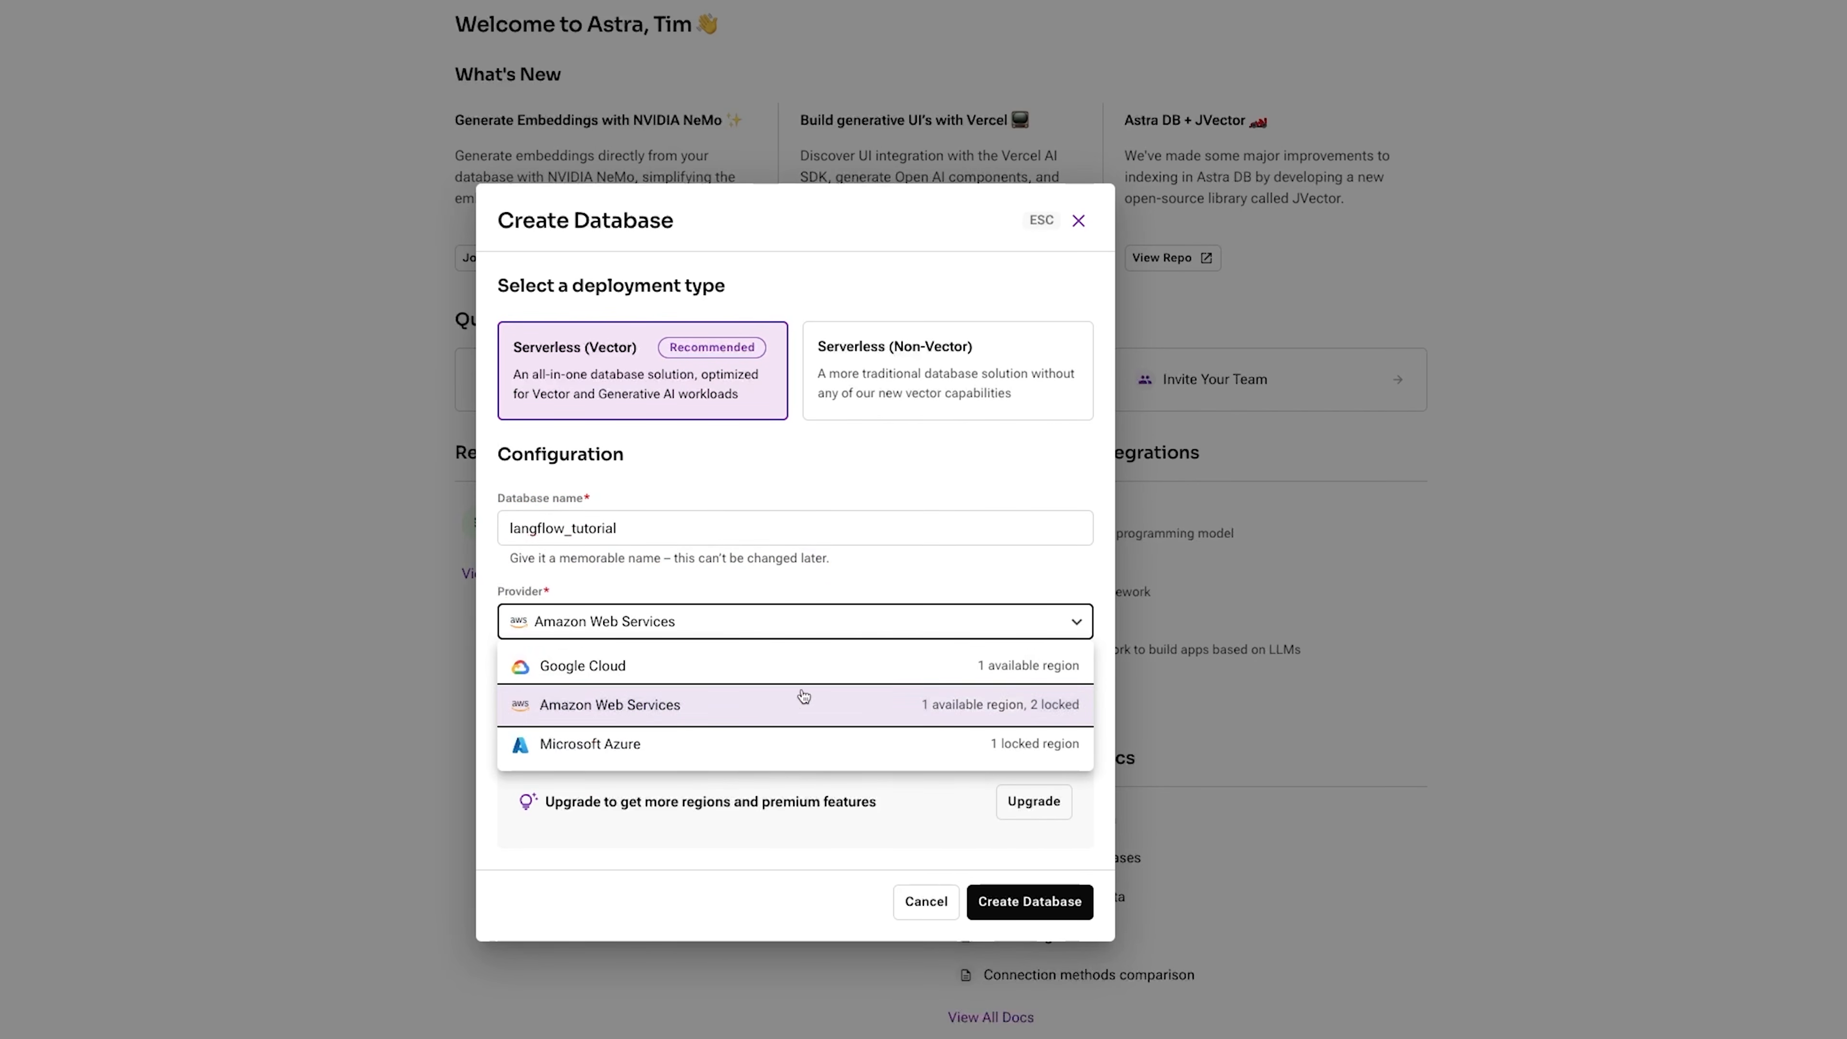
{"action": "left_click", "coordinate": [604, 663]}
{"action": "left_click", "coordinate": [605, 700]}
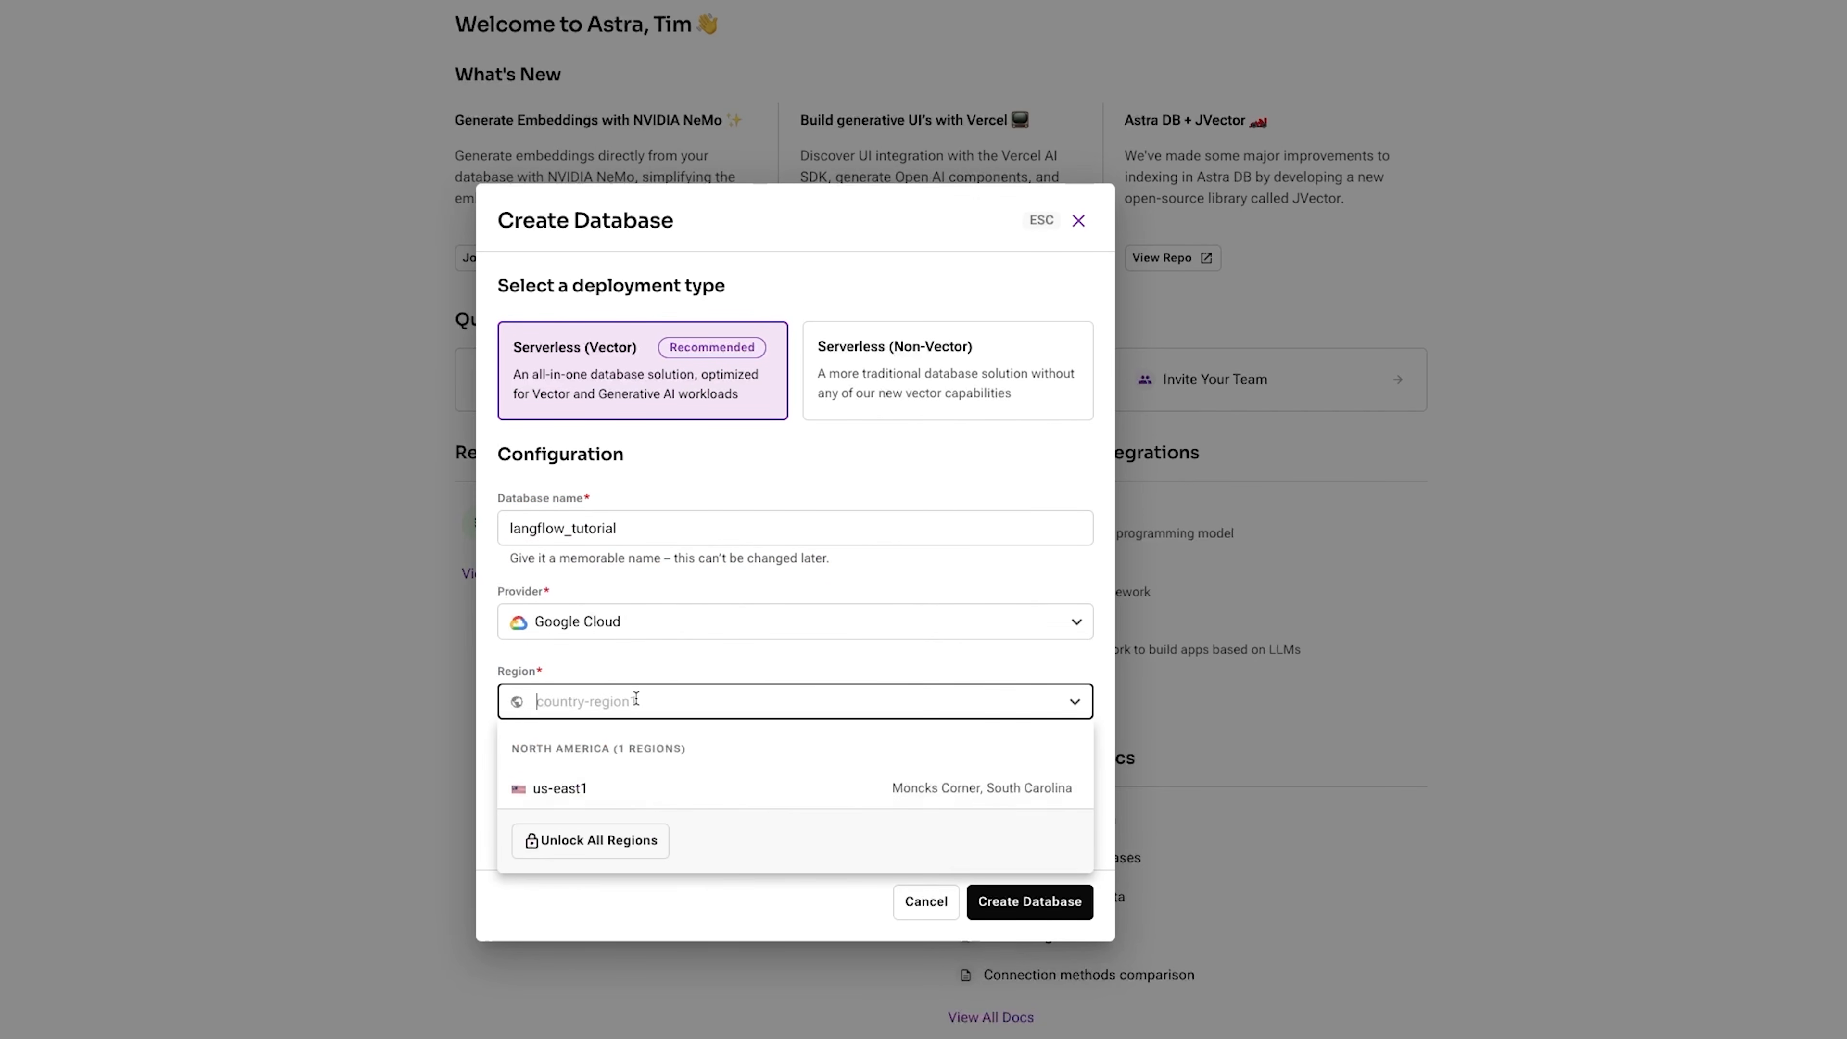
{"action": "left_click", "coordinate": [587, 790]}
{"action": "left_click", "coordinate": [1029, 901]}
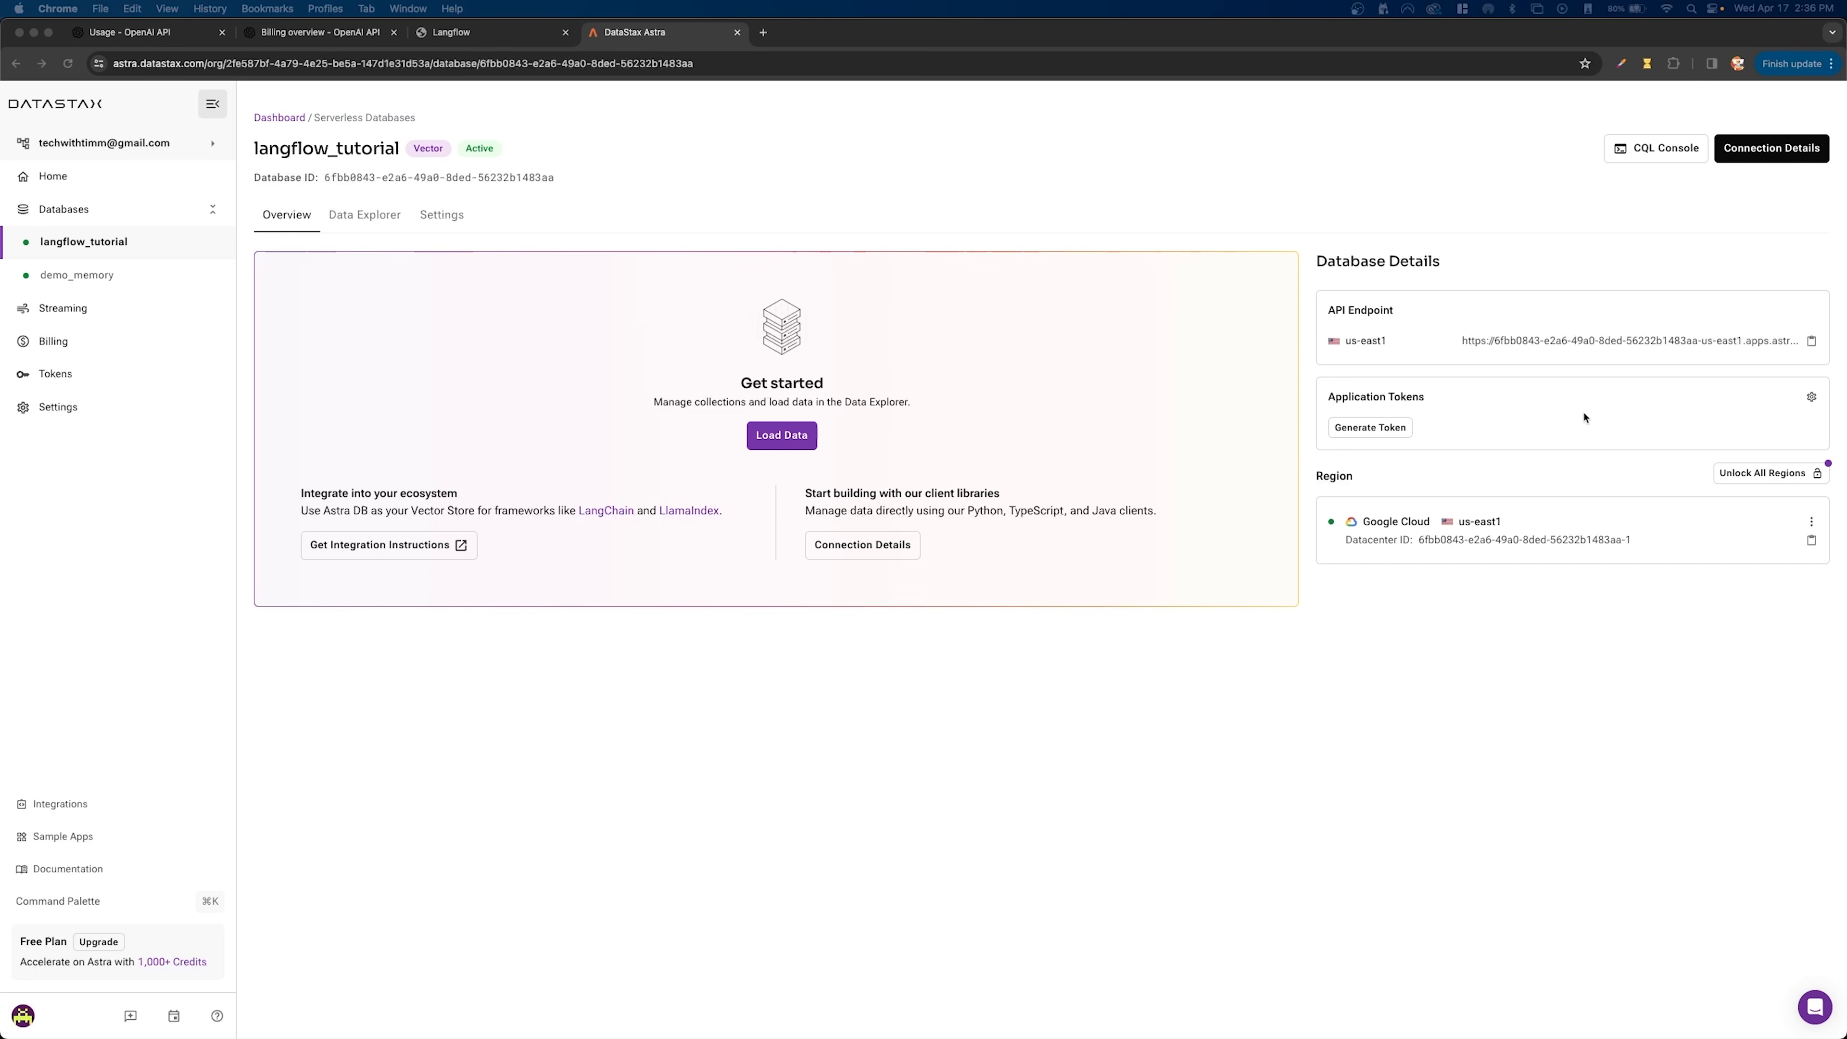
{"action": "left_click", "coordinate": [477, 36]}
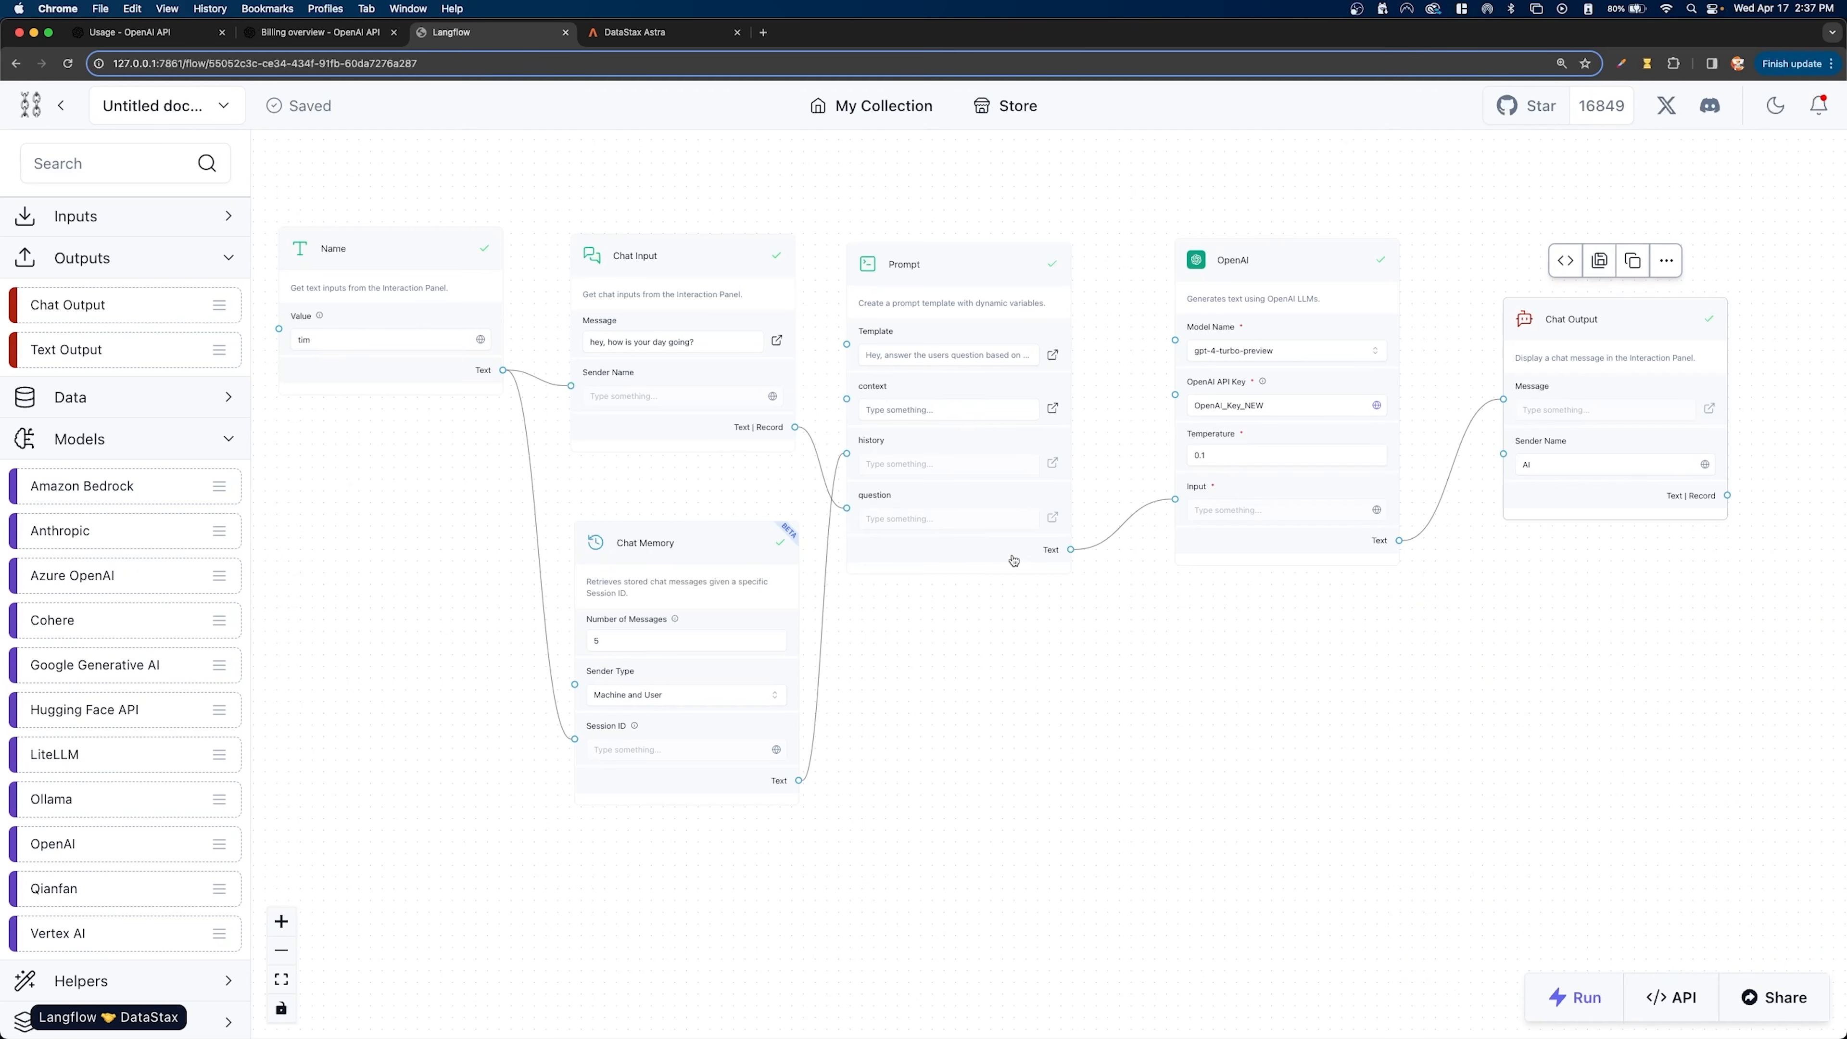
- Add an Astra DB vector store component in an empty area of the canvas below the existing flow
{"action": "scroll", "coordinate": [1026, 319], "scroll_direction": "down", "scroll_amount": 5}
{"action": "scroll", "coordinate": [1026, 319], "scroll_direction": "down", "scroll_amount": 5}
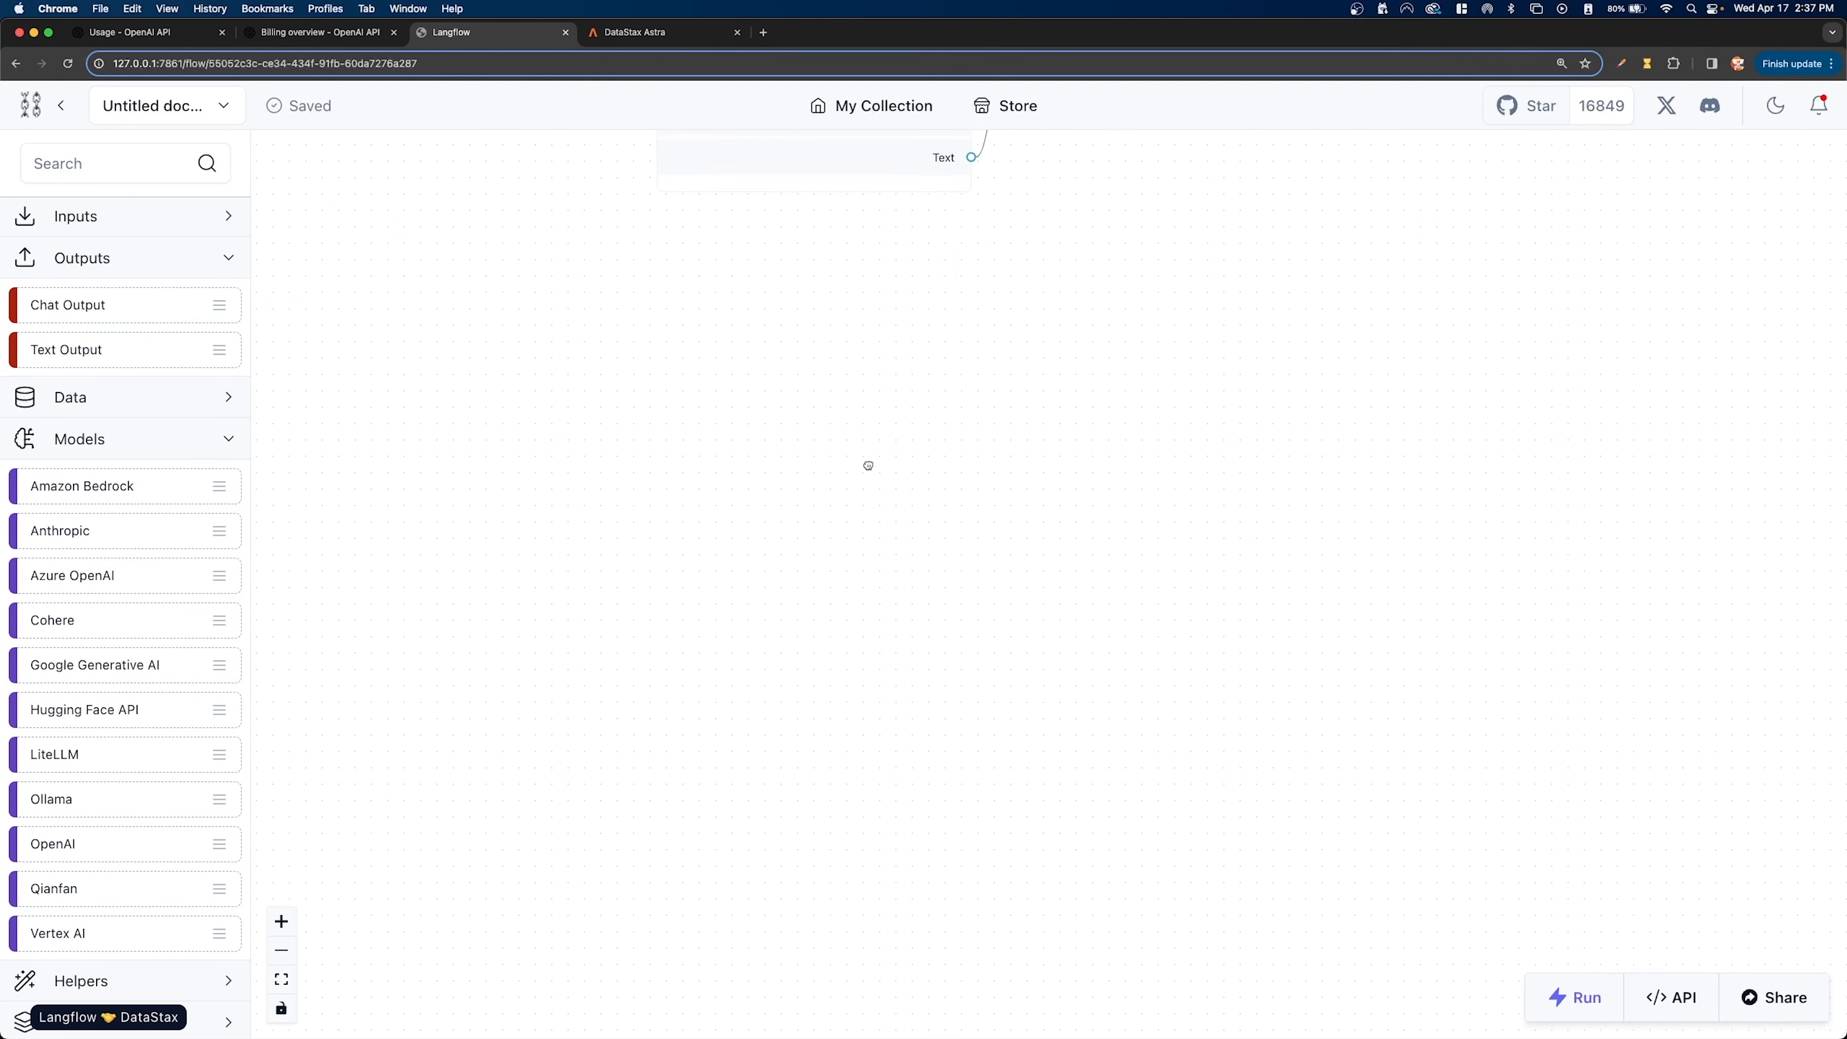
{"action": "scroll", "coordinate": [111, 287], "scroll_direction": "up", "scroll_amount": 2}
{"action": "left_click", "coordinate": [128, 351]}
{"action": "left_click", "coordinate": [173, 435]}
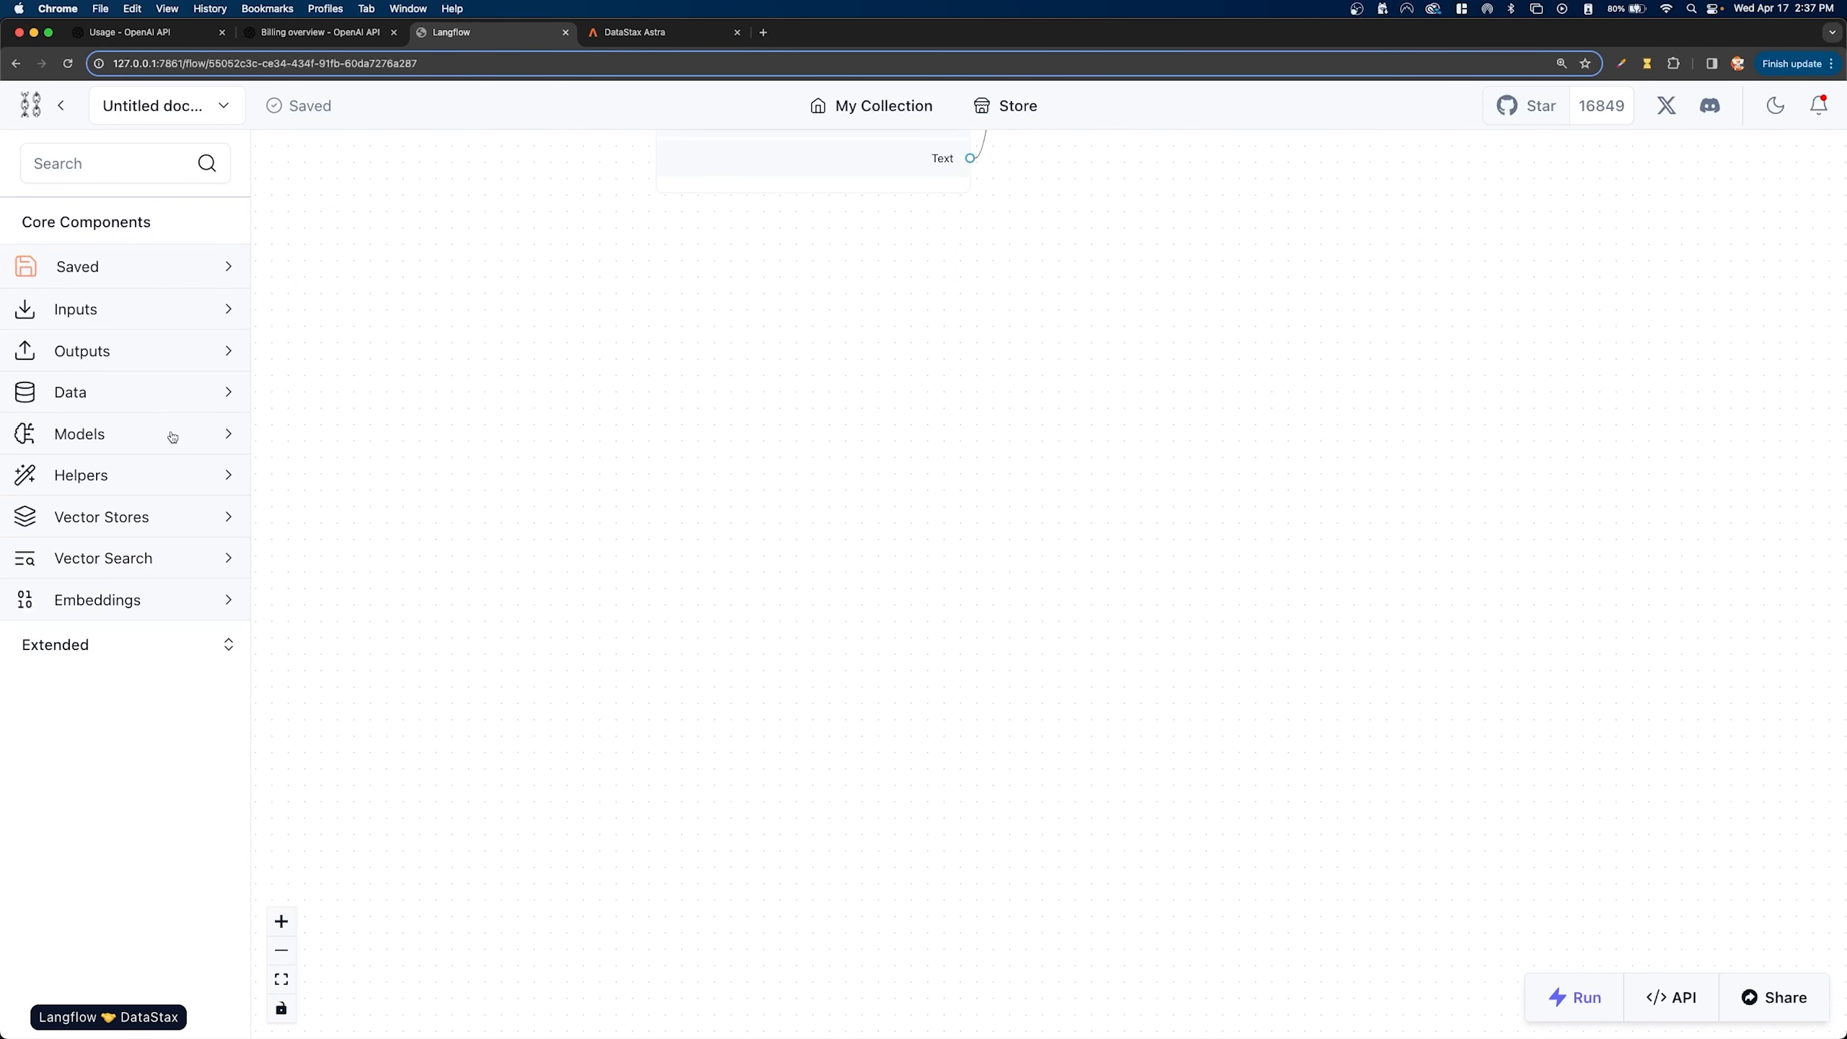
{"action": "left_click", "coordinate": [149, 518]}
{"action": "scroll", "coordinate": [131, 495], "scroll_direction": "down", "scroll_amount": 3}
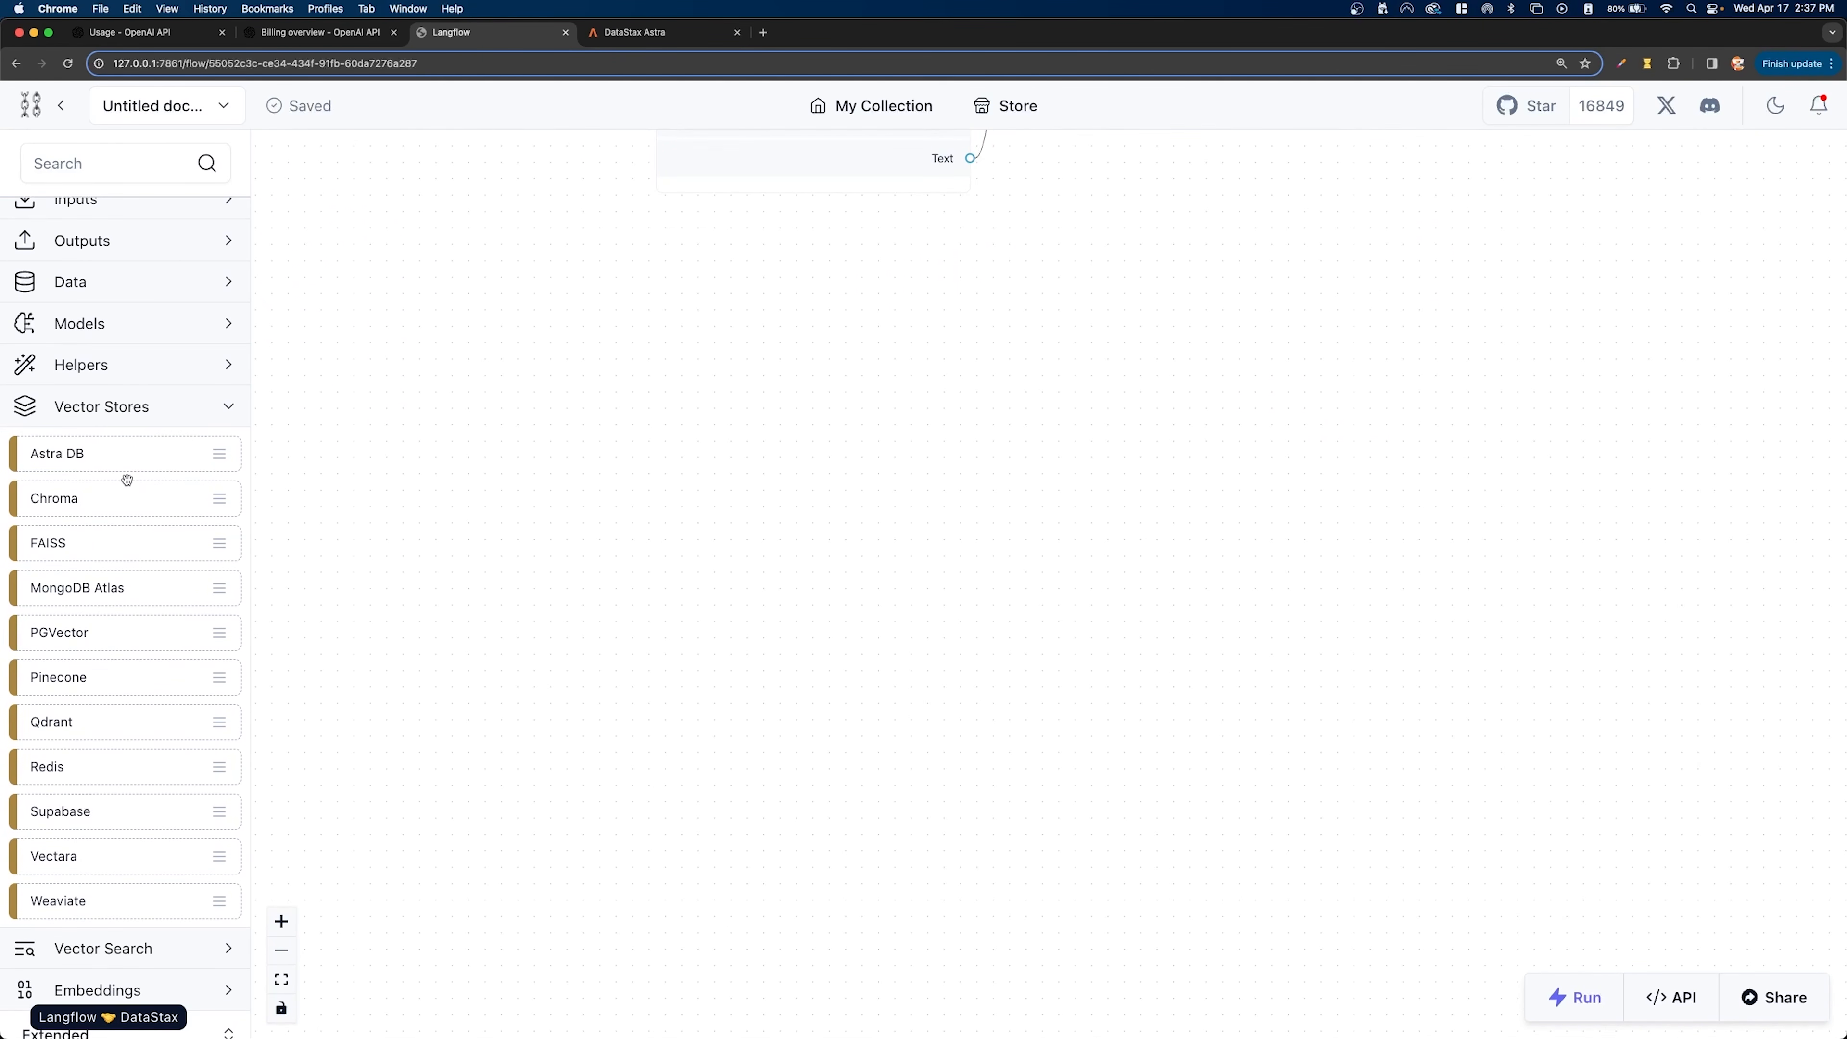
{"action": "left_click_drag", "start_coordinate": [115, 460], "coordinate": [802, 355]}
{"action": "left_click_drag", "start_coordinate": [923, 380], "coordinate": [855, 311]}
{"action": "scroll", "coordinate": [879, 447], "scroll_direction": "up", "scroll_amount": 5}
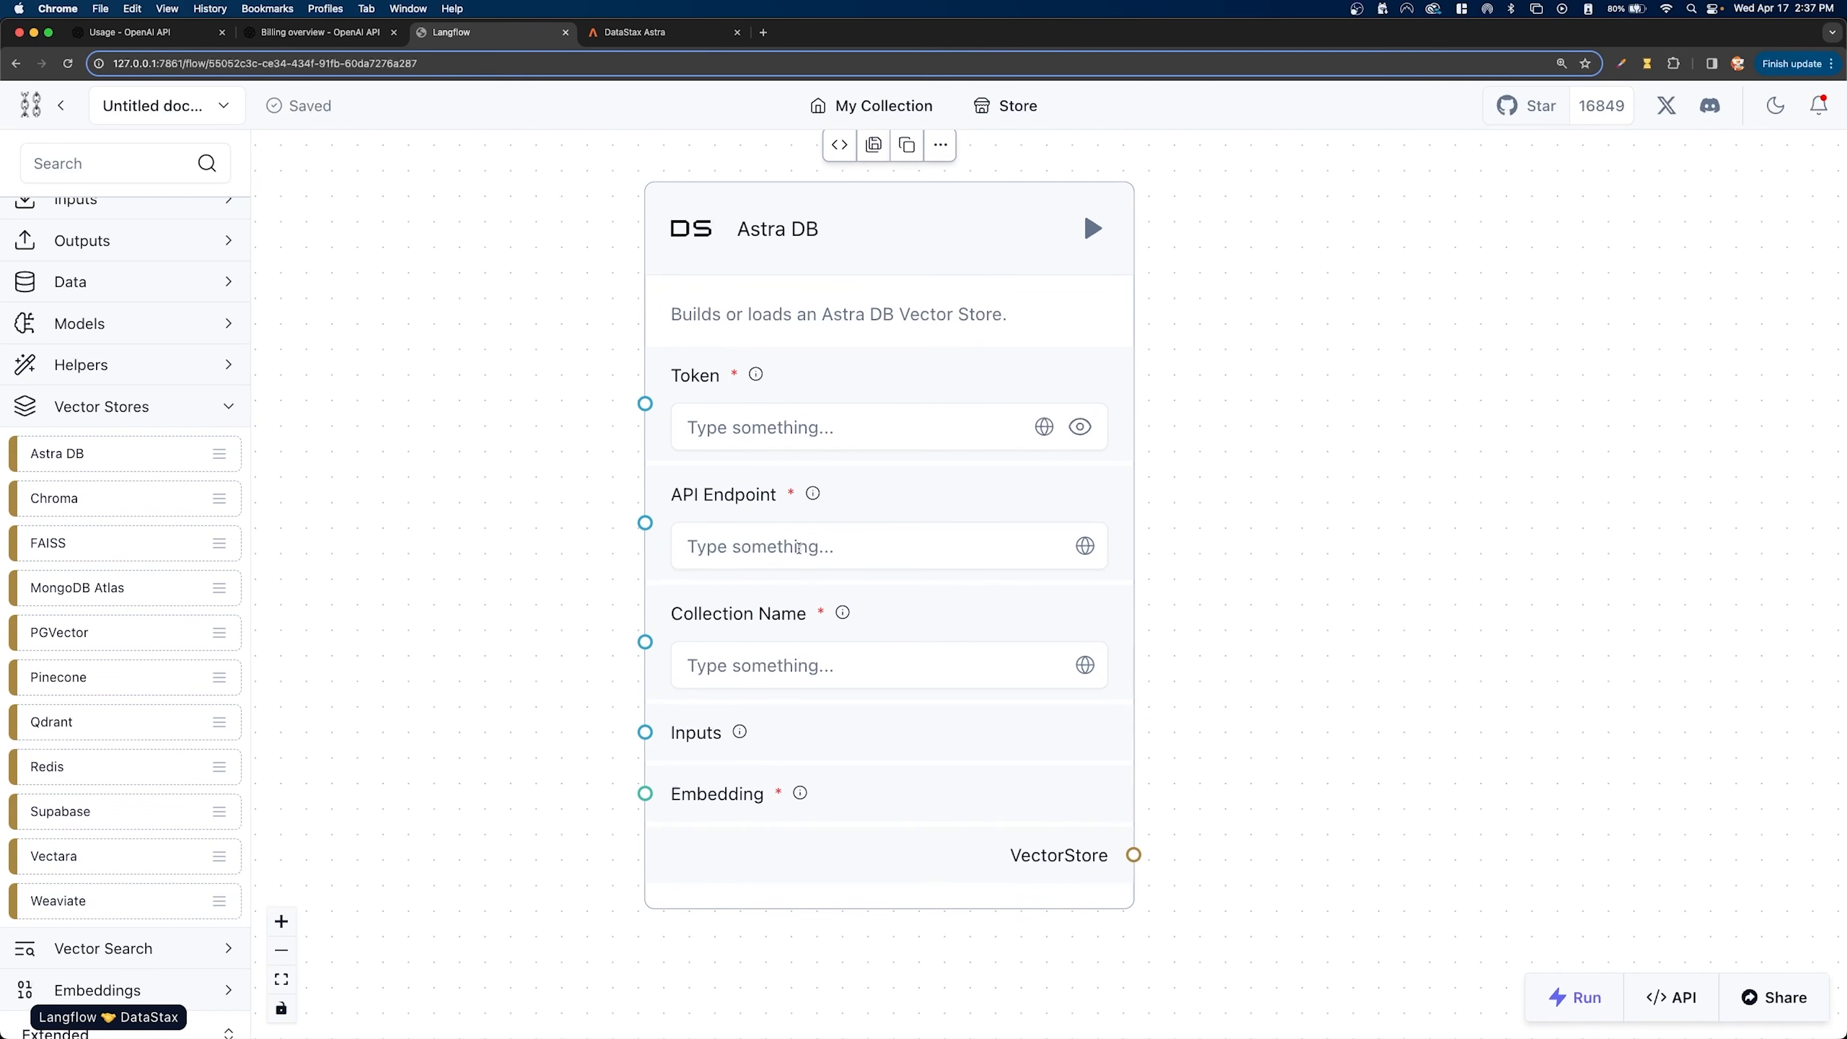
- Switch to DataStax Astra, copy the API endpoint of the langflow_tutorial database, and return to Langflow
{"action": "left_click", "coordinate": [705, 542]}
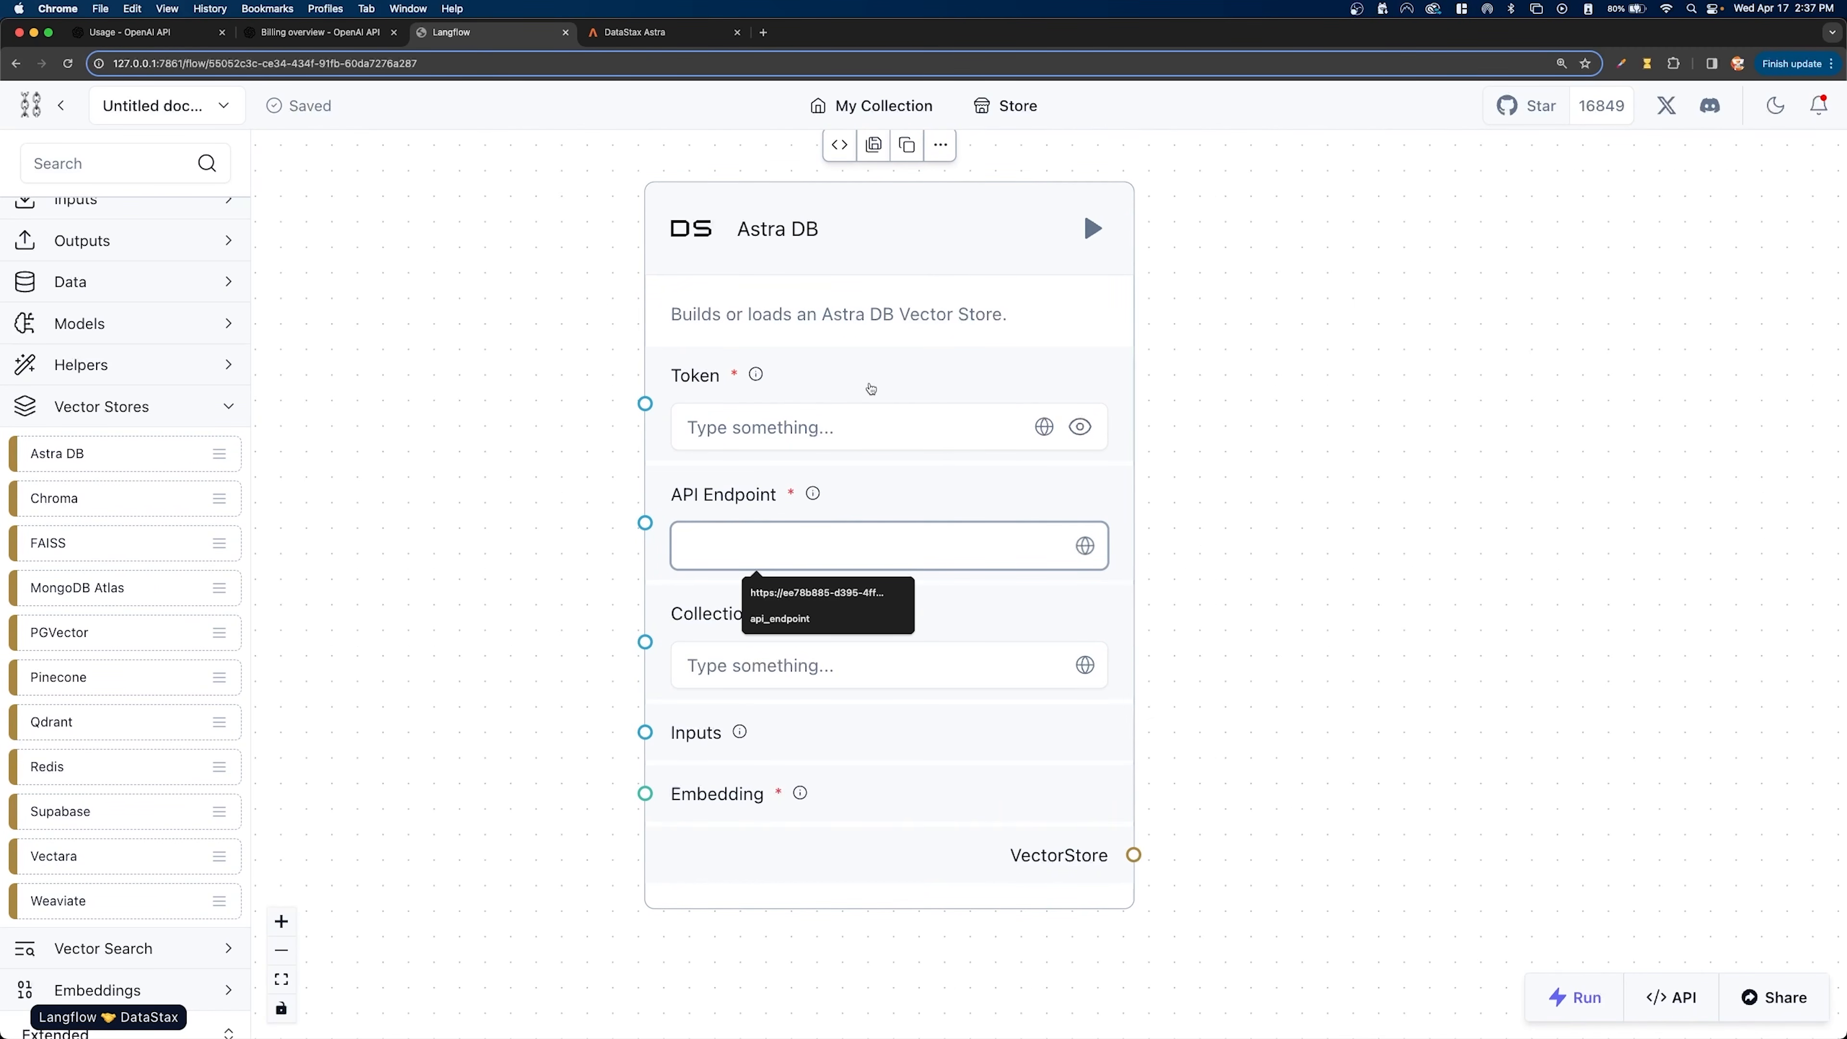
{"action": "left_click", "coordinate": [662, 34]}
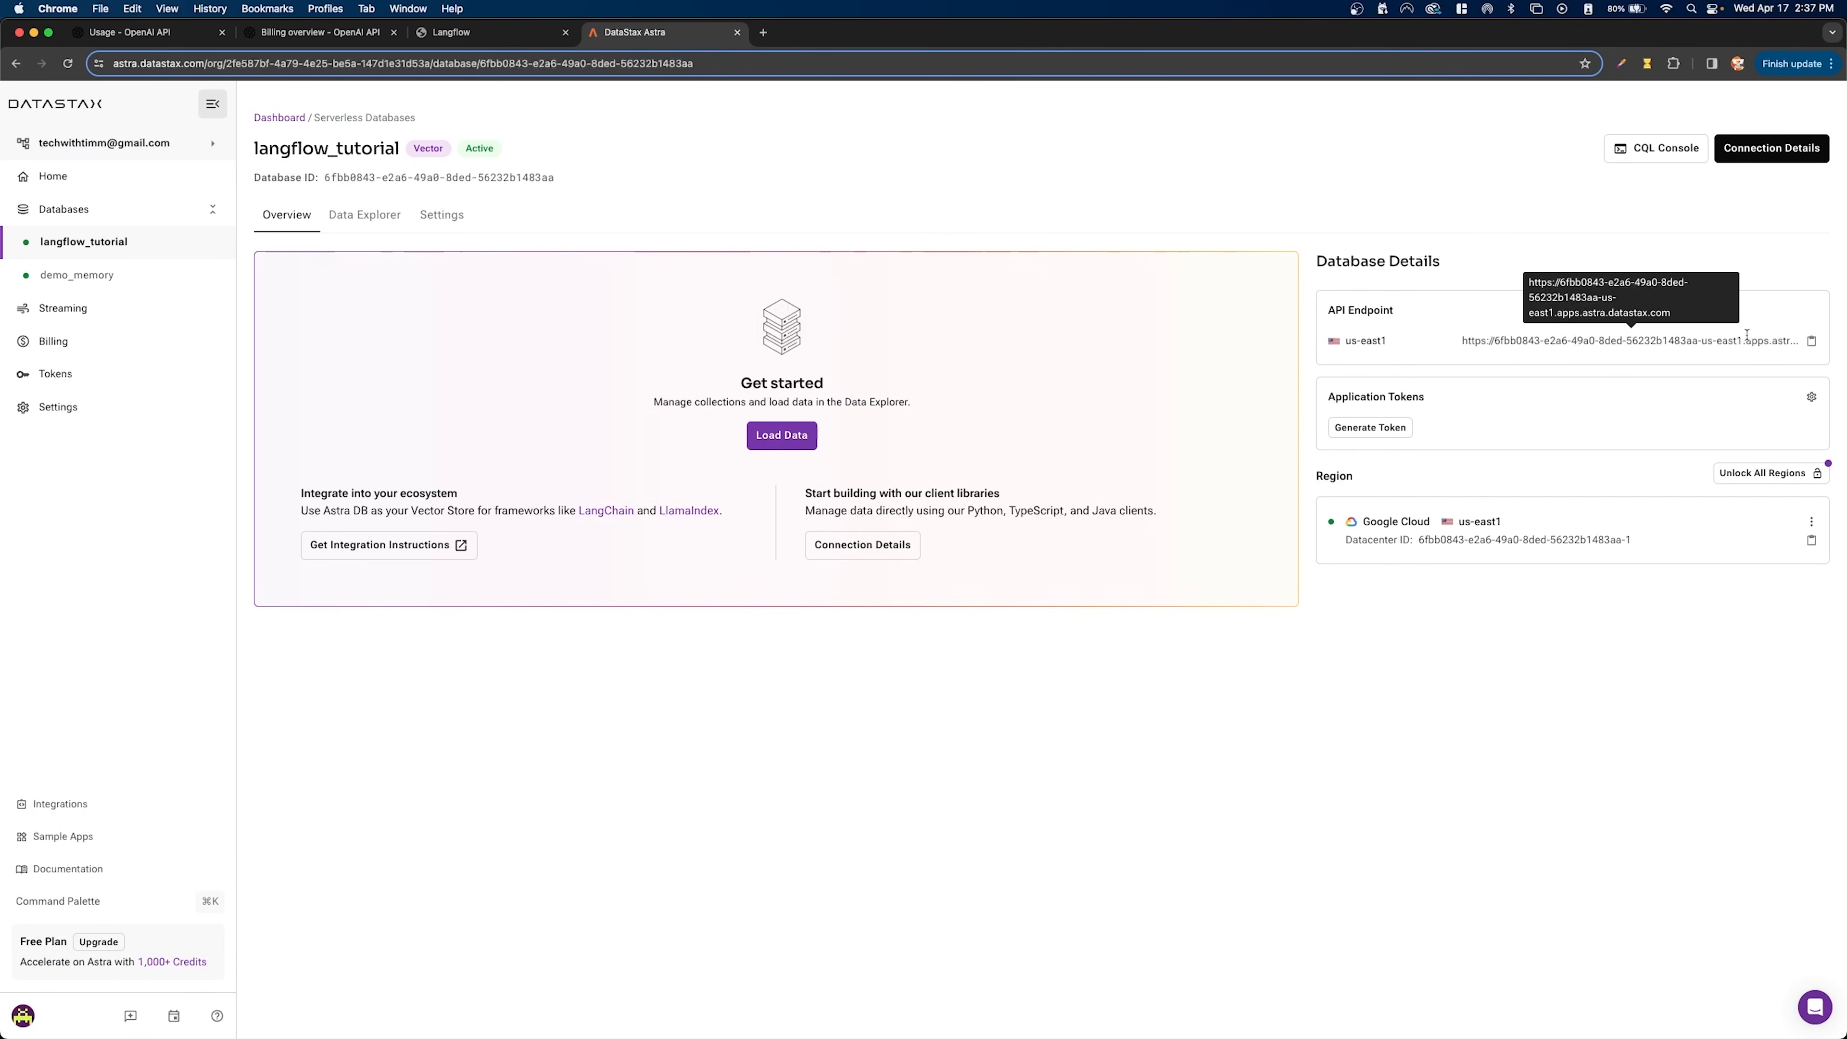
{"action": "left_click", "coordinate": [1812, 341]}
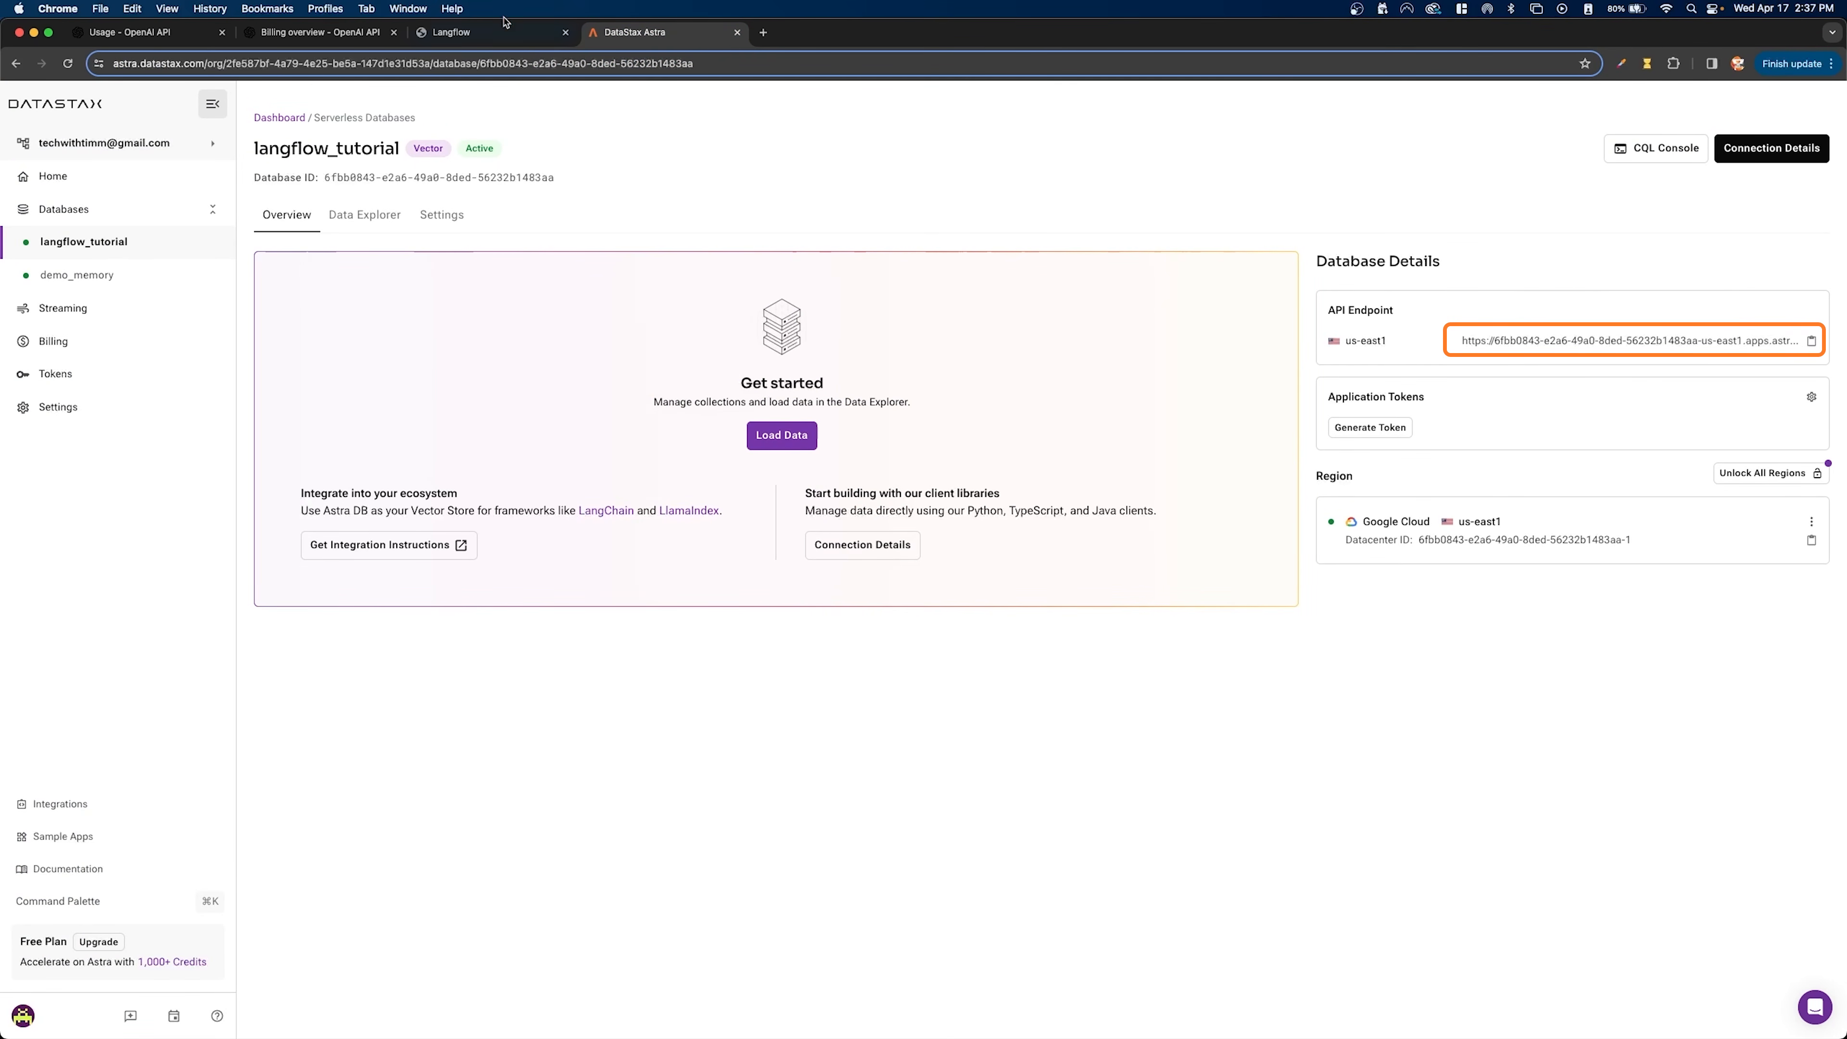
{"action": "left_click", "coordinate": [502, 32]}
- Delete the old global variables data_collection, api_endpoint, astra_token, collection_name and OpenAI_Key, keeping OpenAI_Key_NEW
{"action": "left_click", "coordinate": [856, 438]}
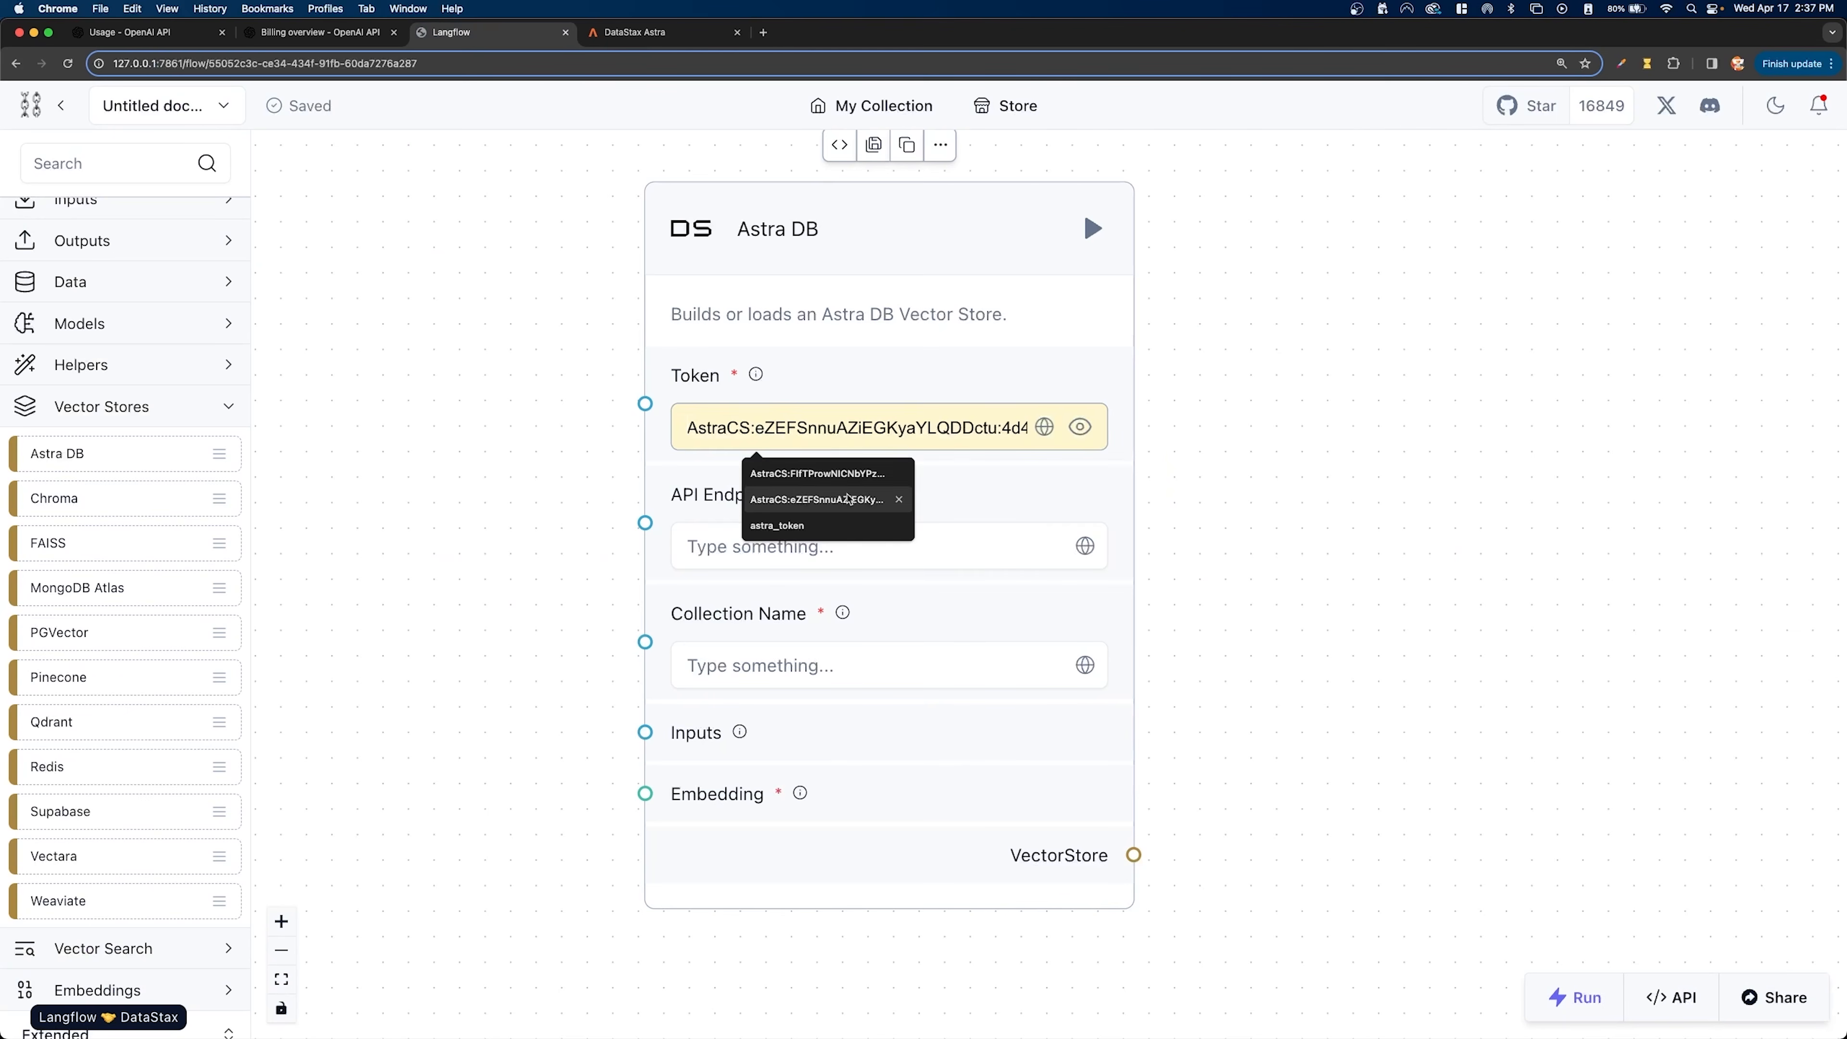
{"action": "left_click", "coordinate": [1045, 431]}
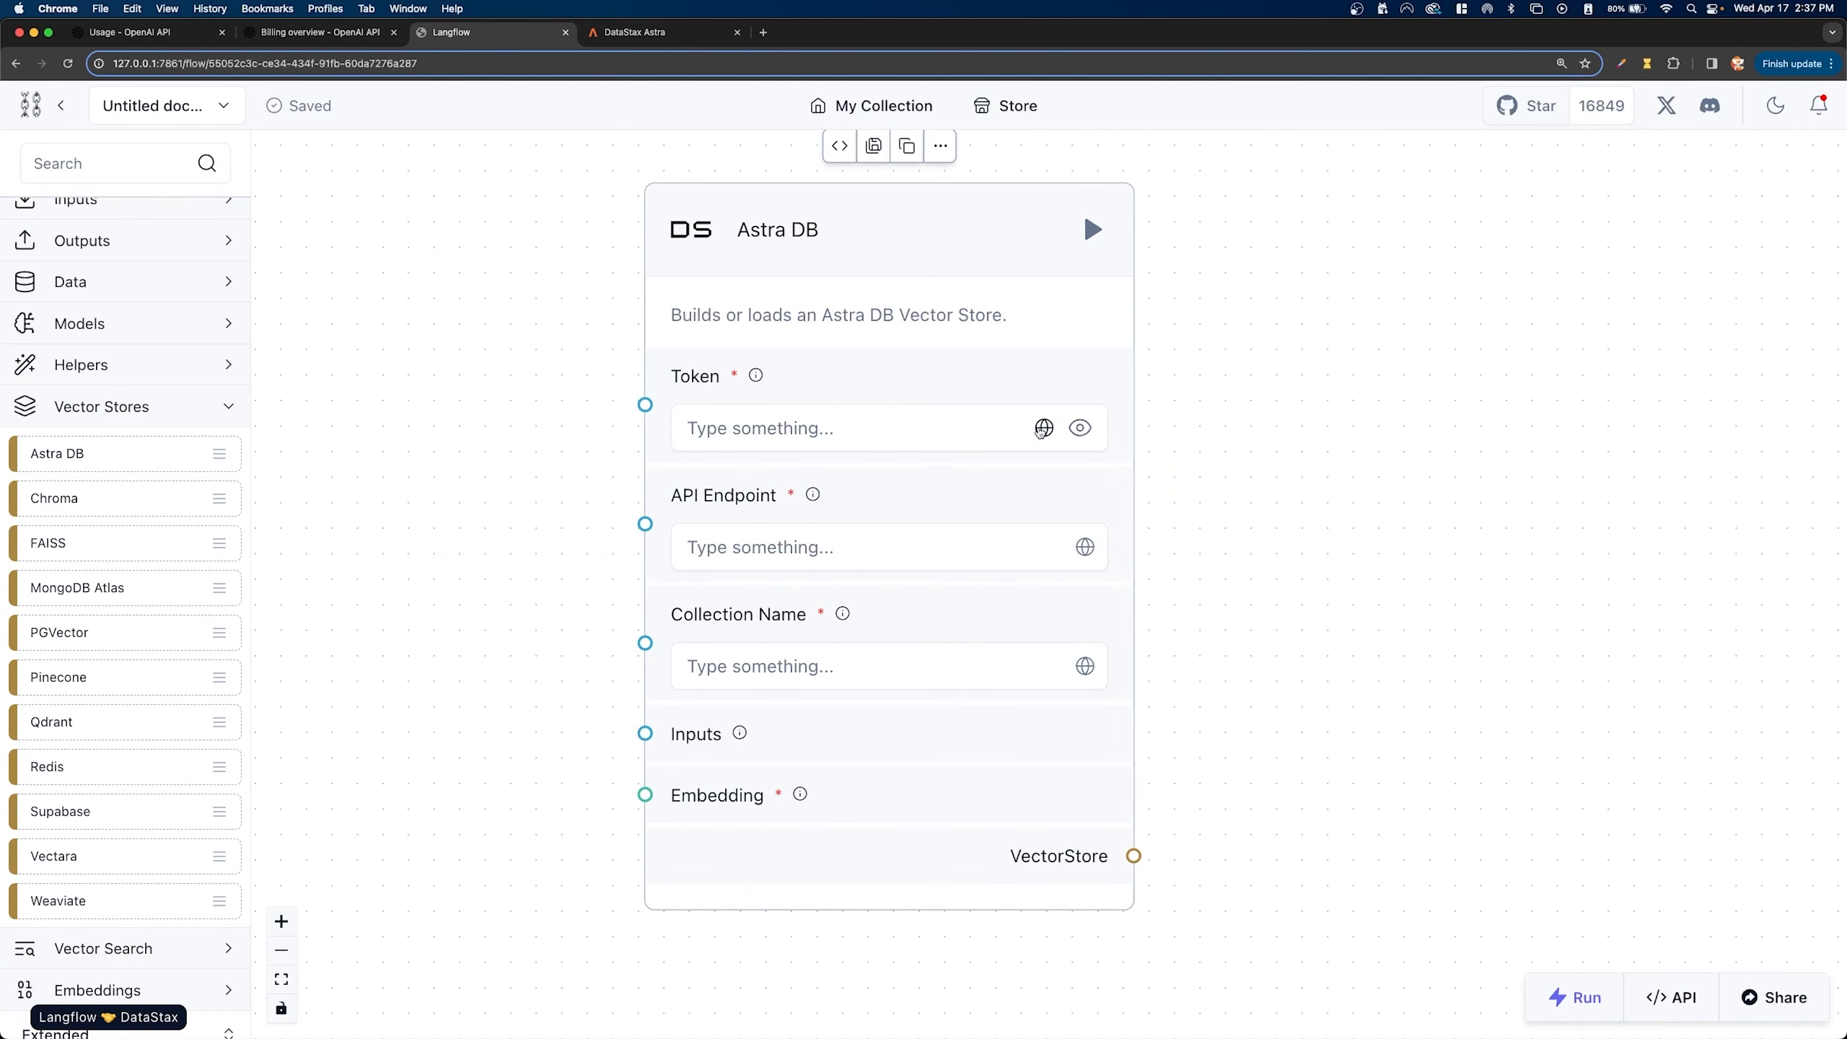
{"action": "left_click", "coordinate": [1044, 427]}
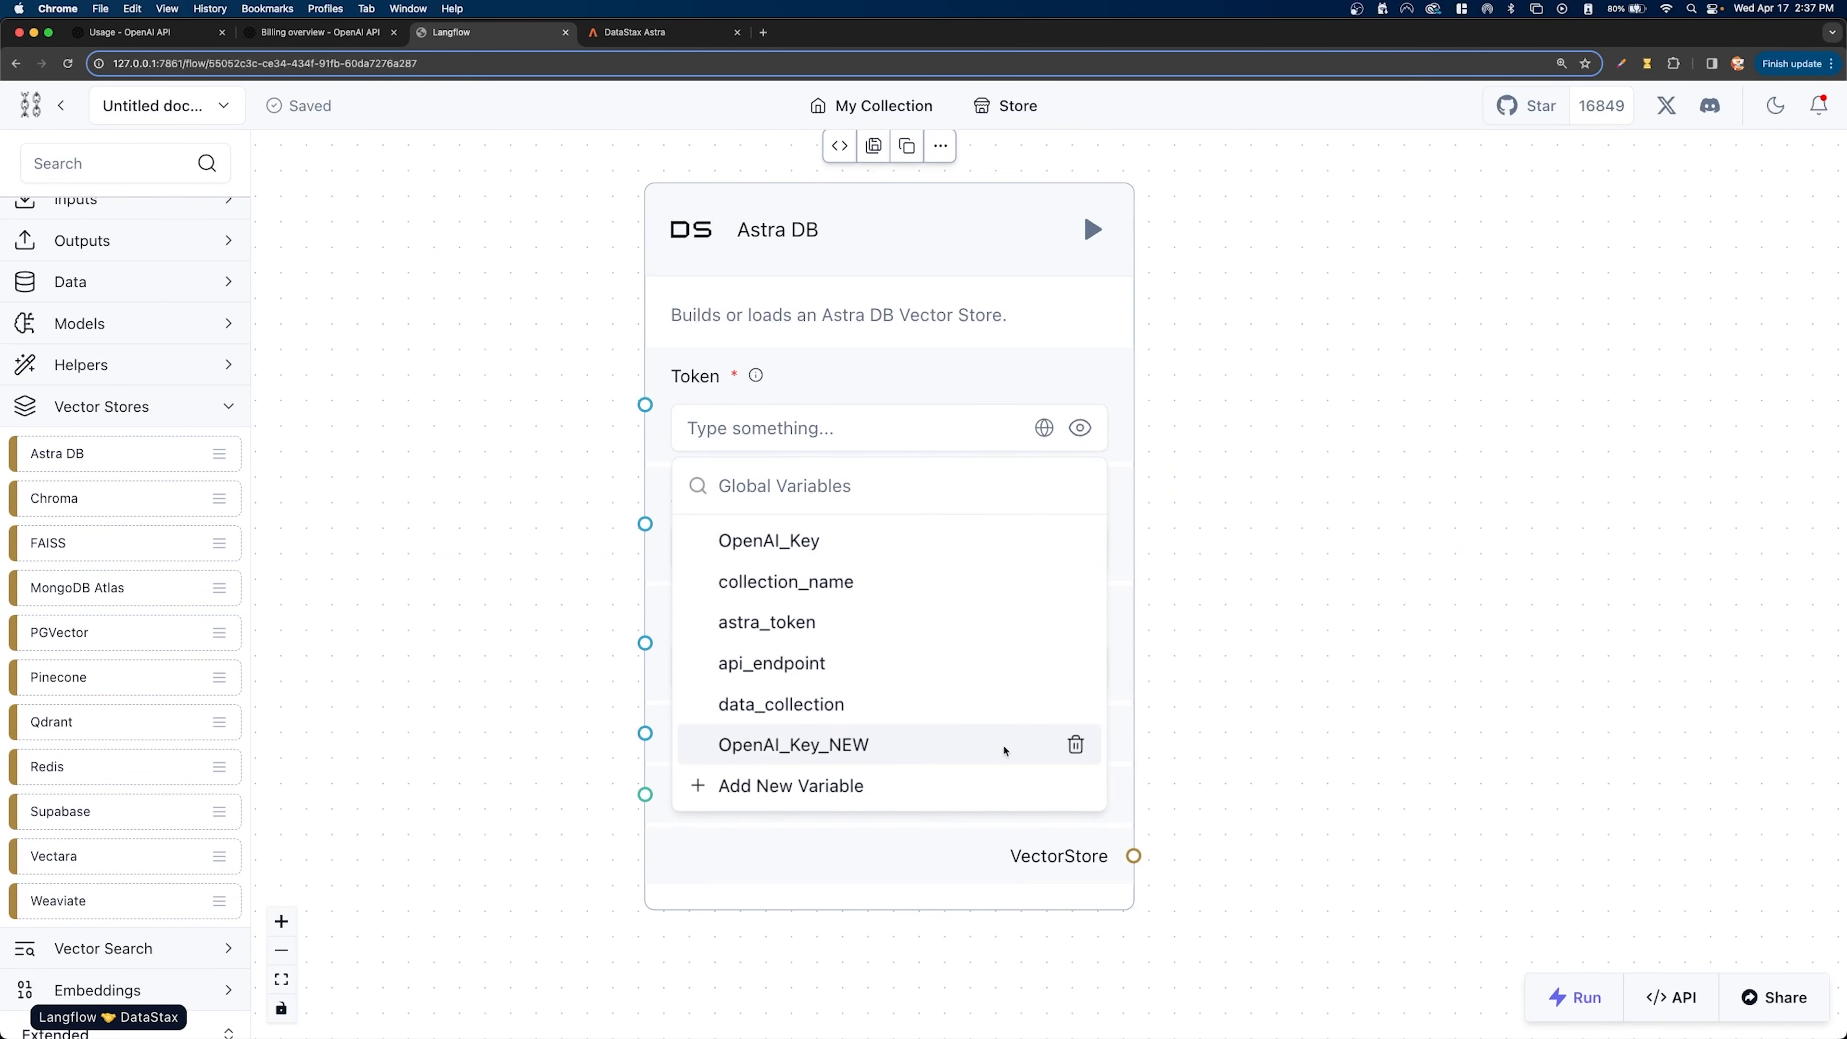
{"action": "left_click", "coordinate": [1076, 704]}
{"action": "left_click", "coordinate": [1107, 617]}
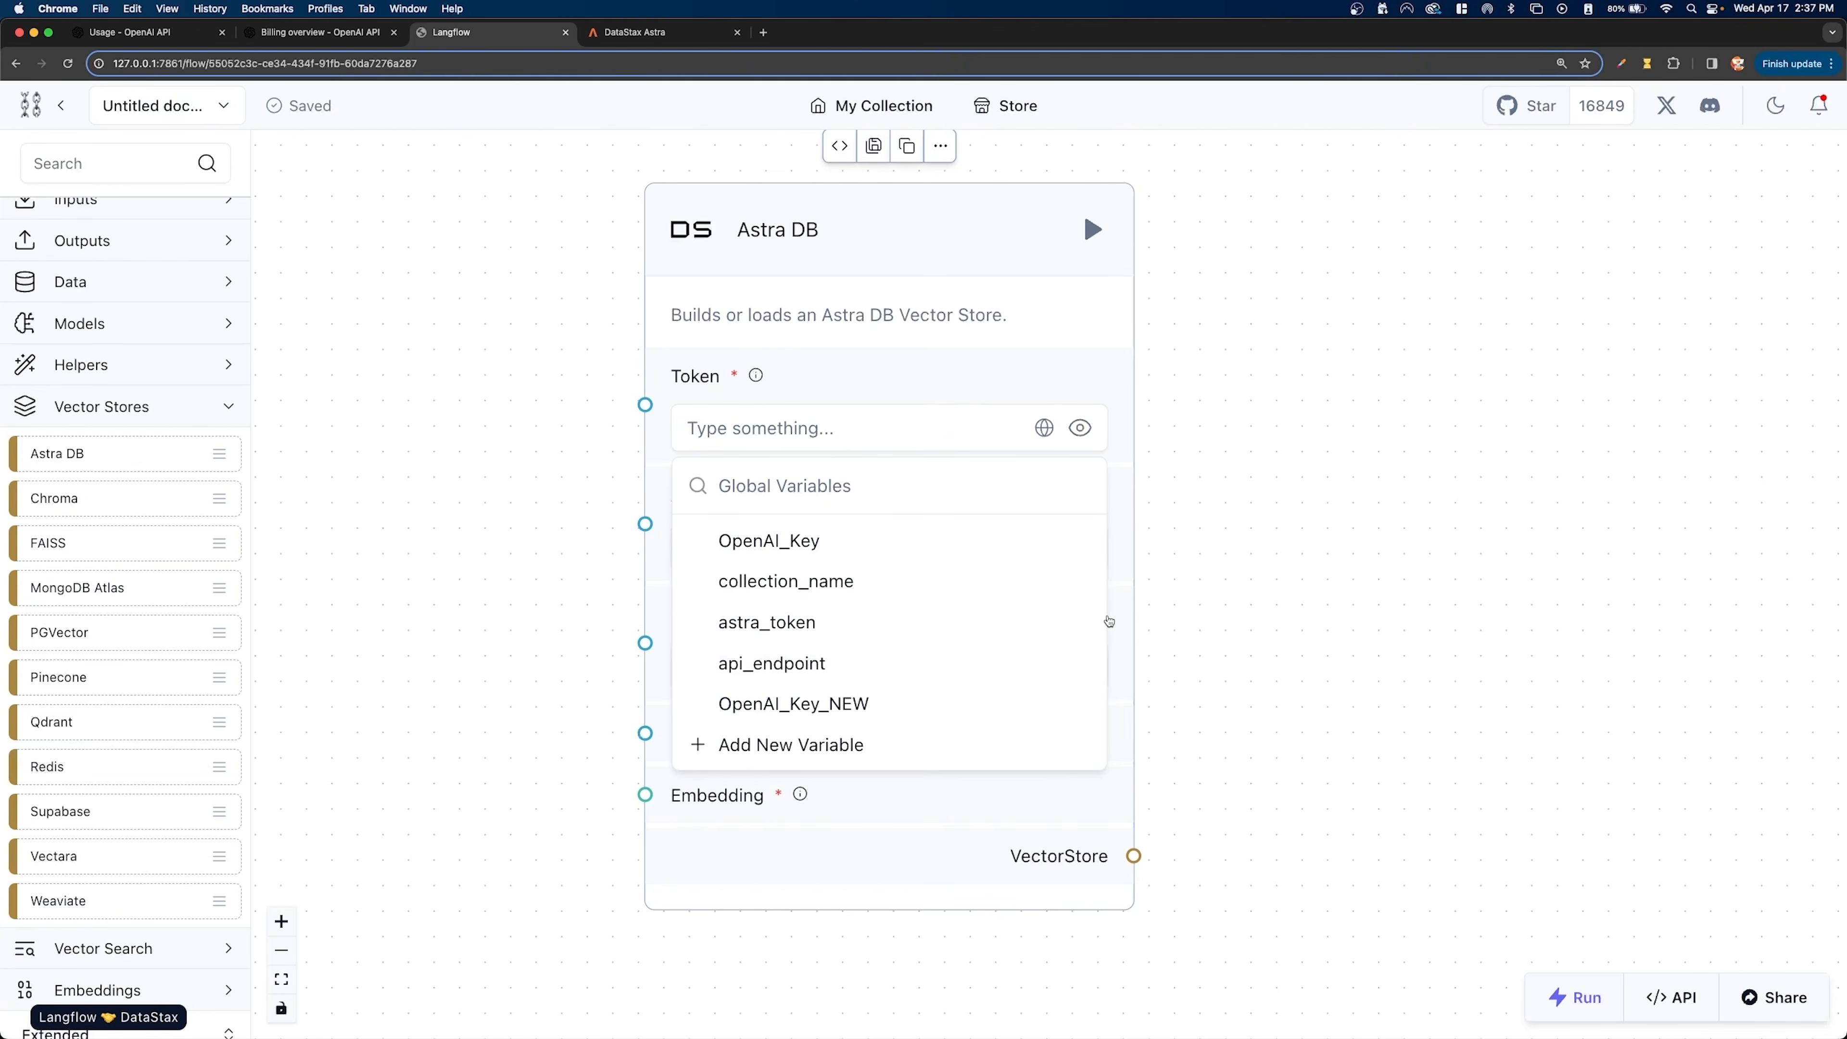
{"action": "left_click", "coordinate": [1076, 663]}
{"action": "left_click", "coordinate": [1131, 615]}
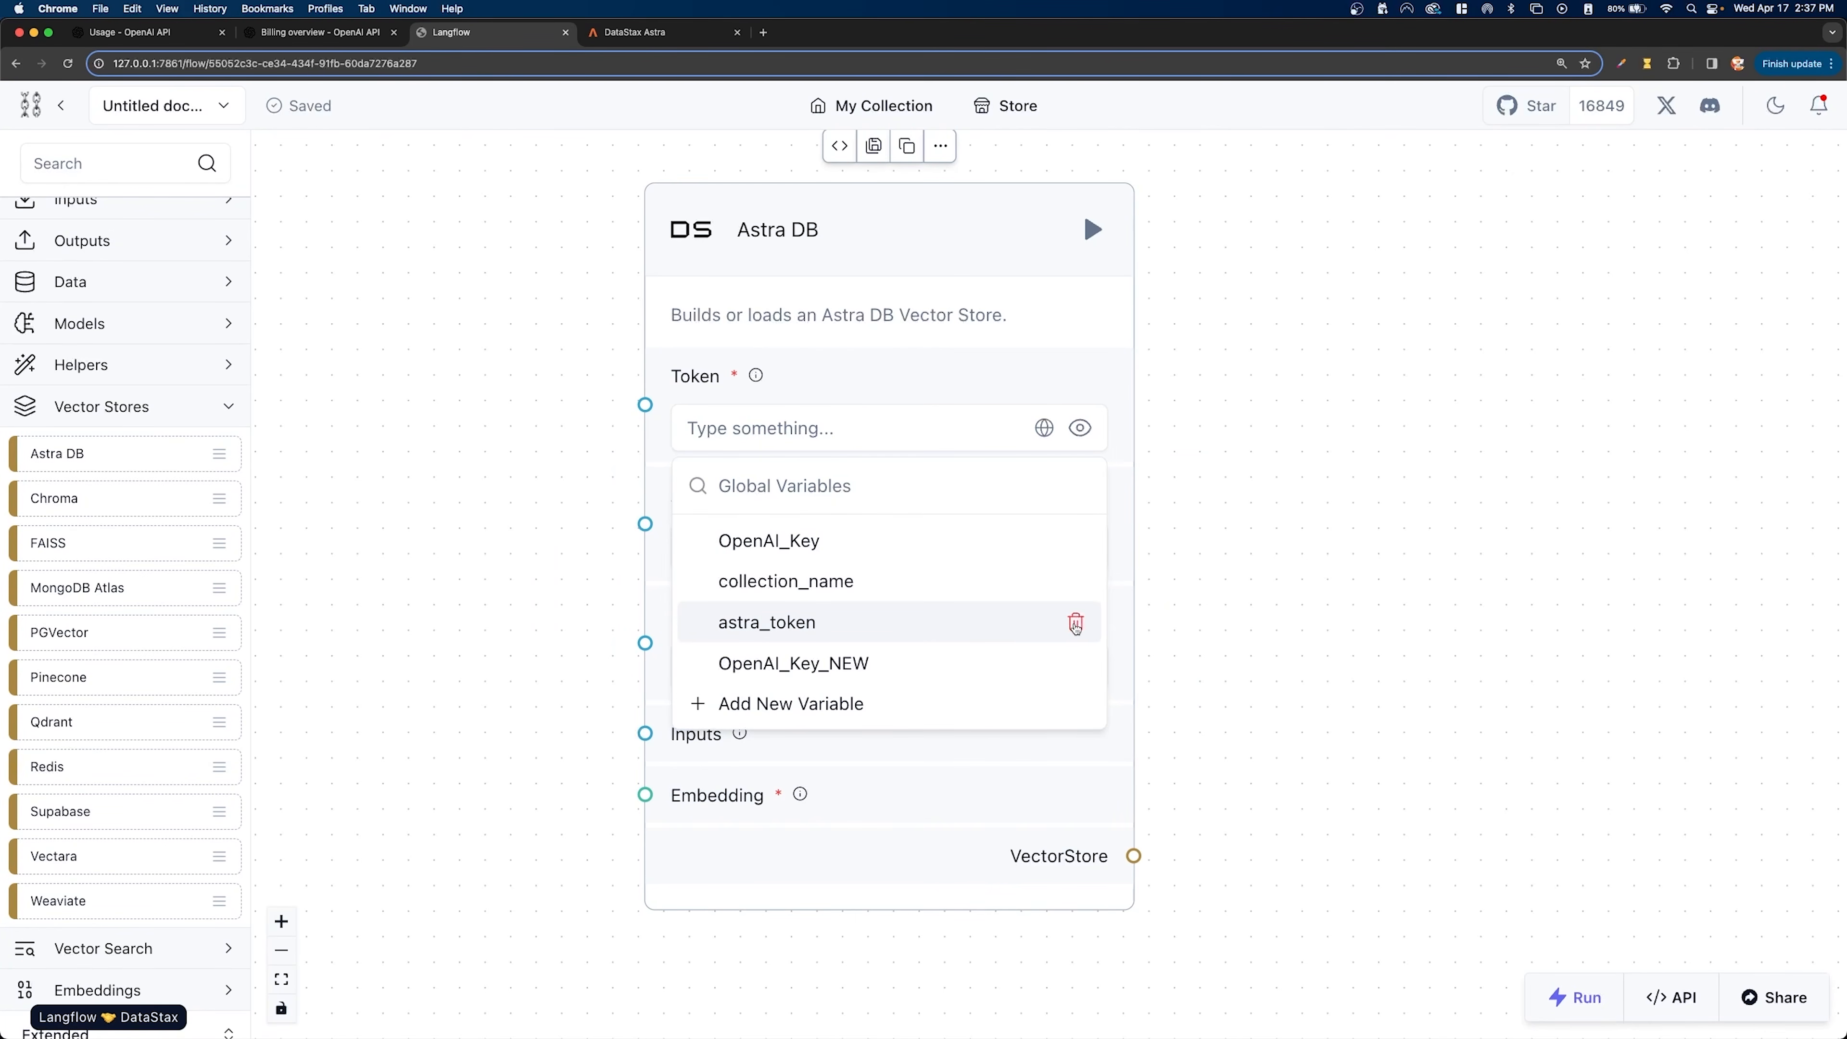
{"action": "left_click", "coordinate": [1076, 622]}
{"action": "left_click", "coordinate": [1131, 616]}
{"action": "left_click", "coordinate": [1075, 581]}
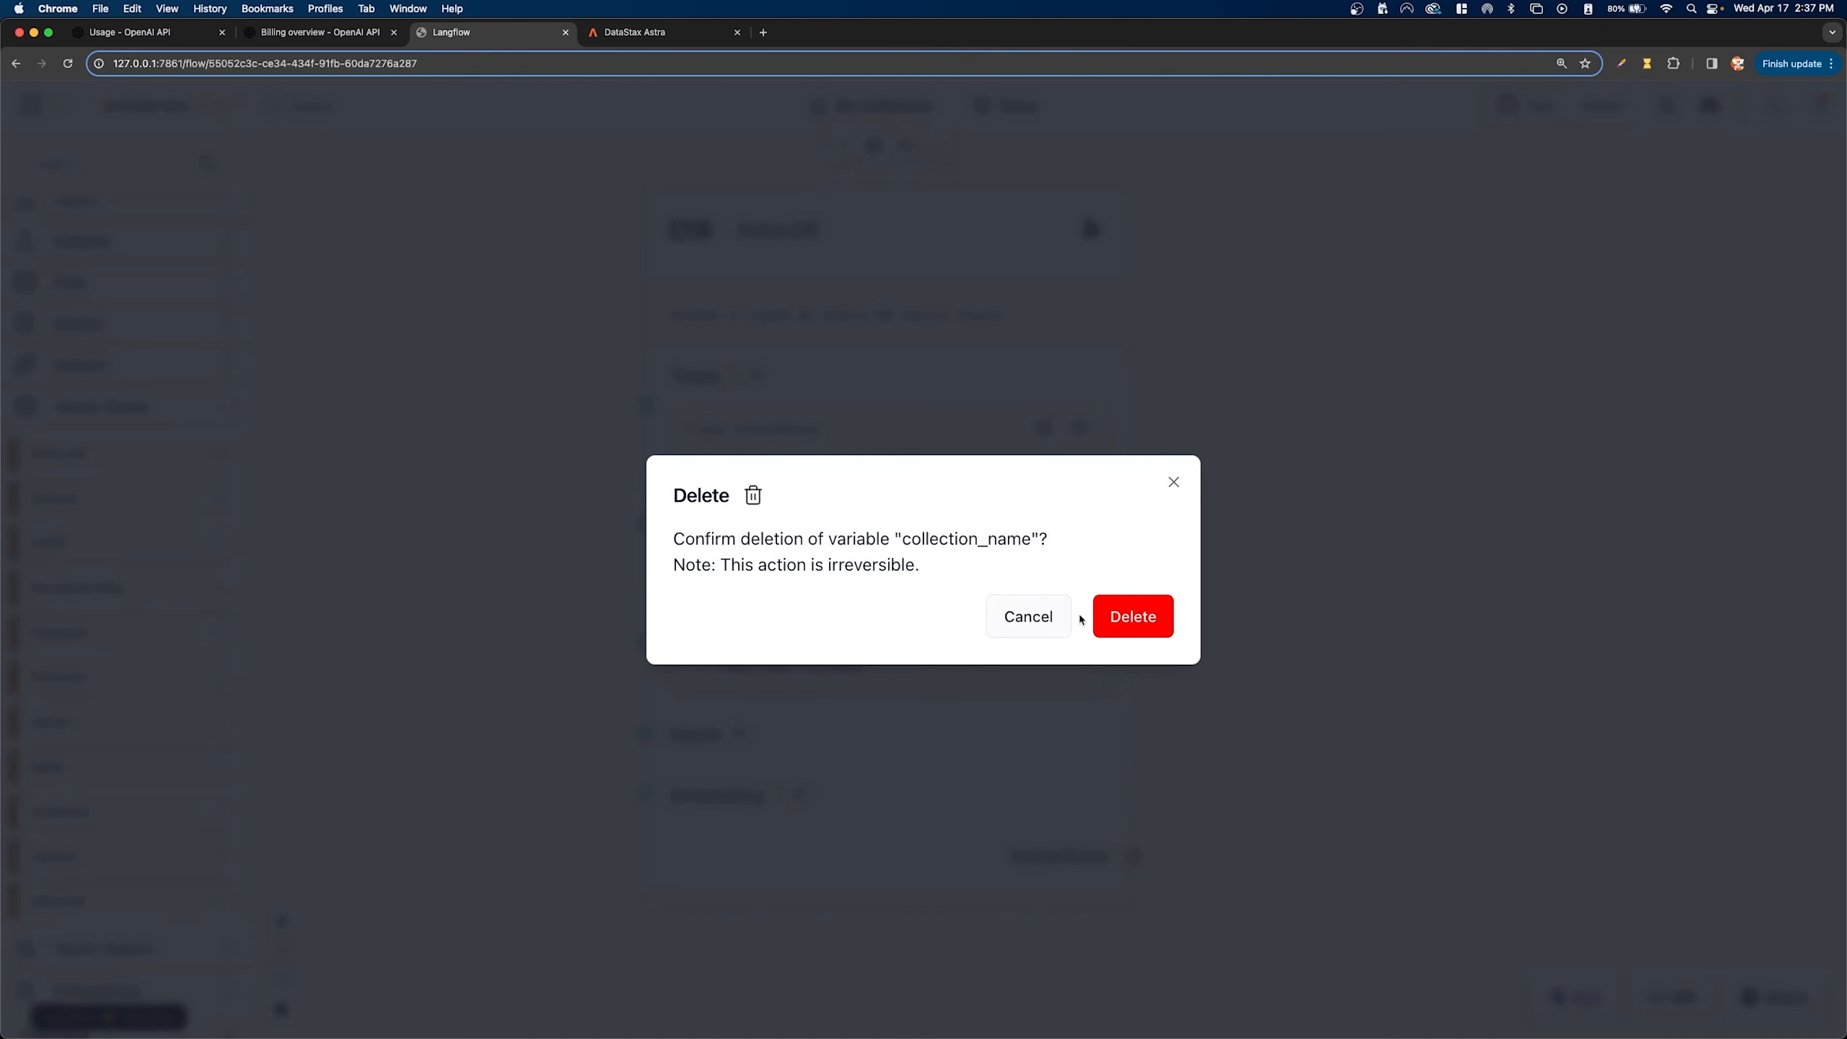
{"action": "left_click", "coordinate": [1132, 615]}
{"action": "left_click", "coordinate": [1075, 540]}
{"action": "left_click", "coordinate": [1132, 616]}
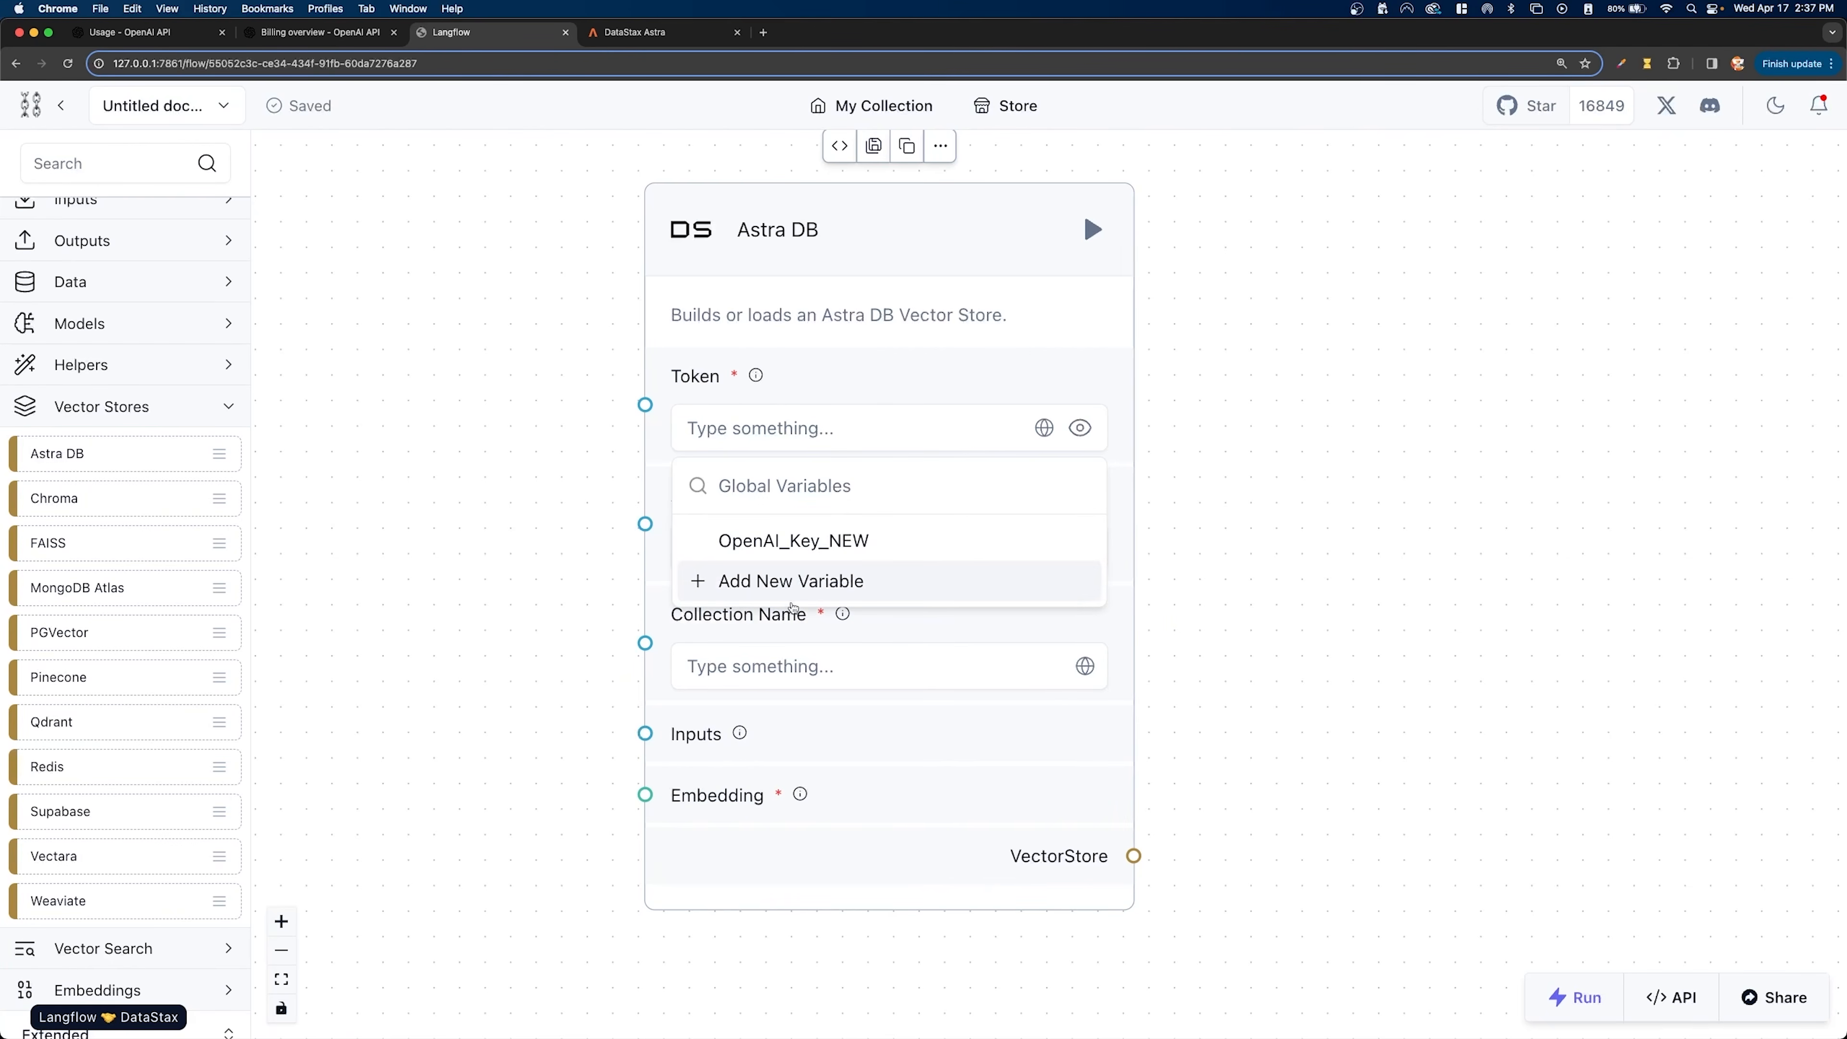
- Create a Generic global variable named endpoint with the copied API endpoint as its value
{"action": "left_click", "coordinate": [800, 581]}
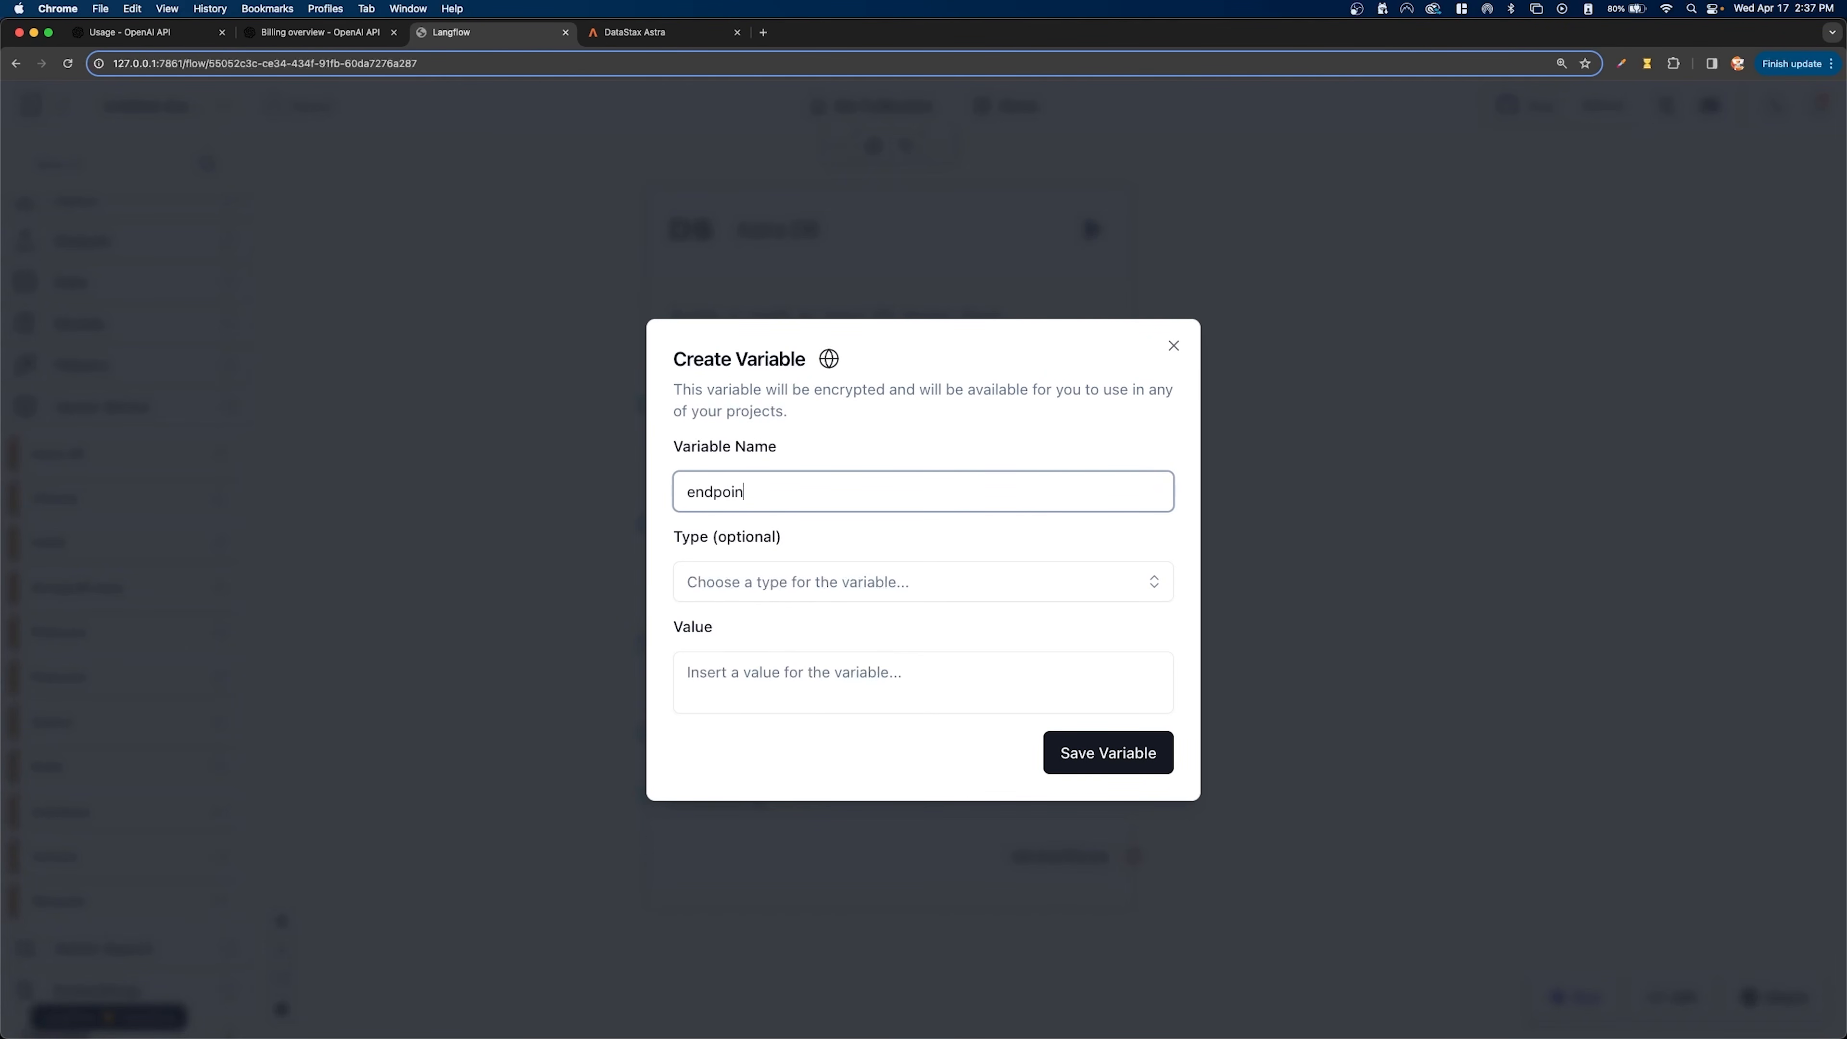
{"action": "left_click", "coordinate": [763, 582]}
{"action": "left_click", "coordinate": [734, 673]}
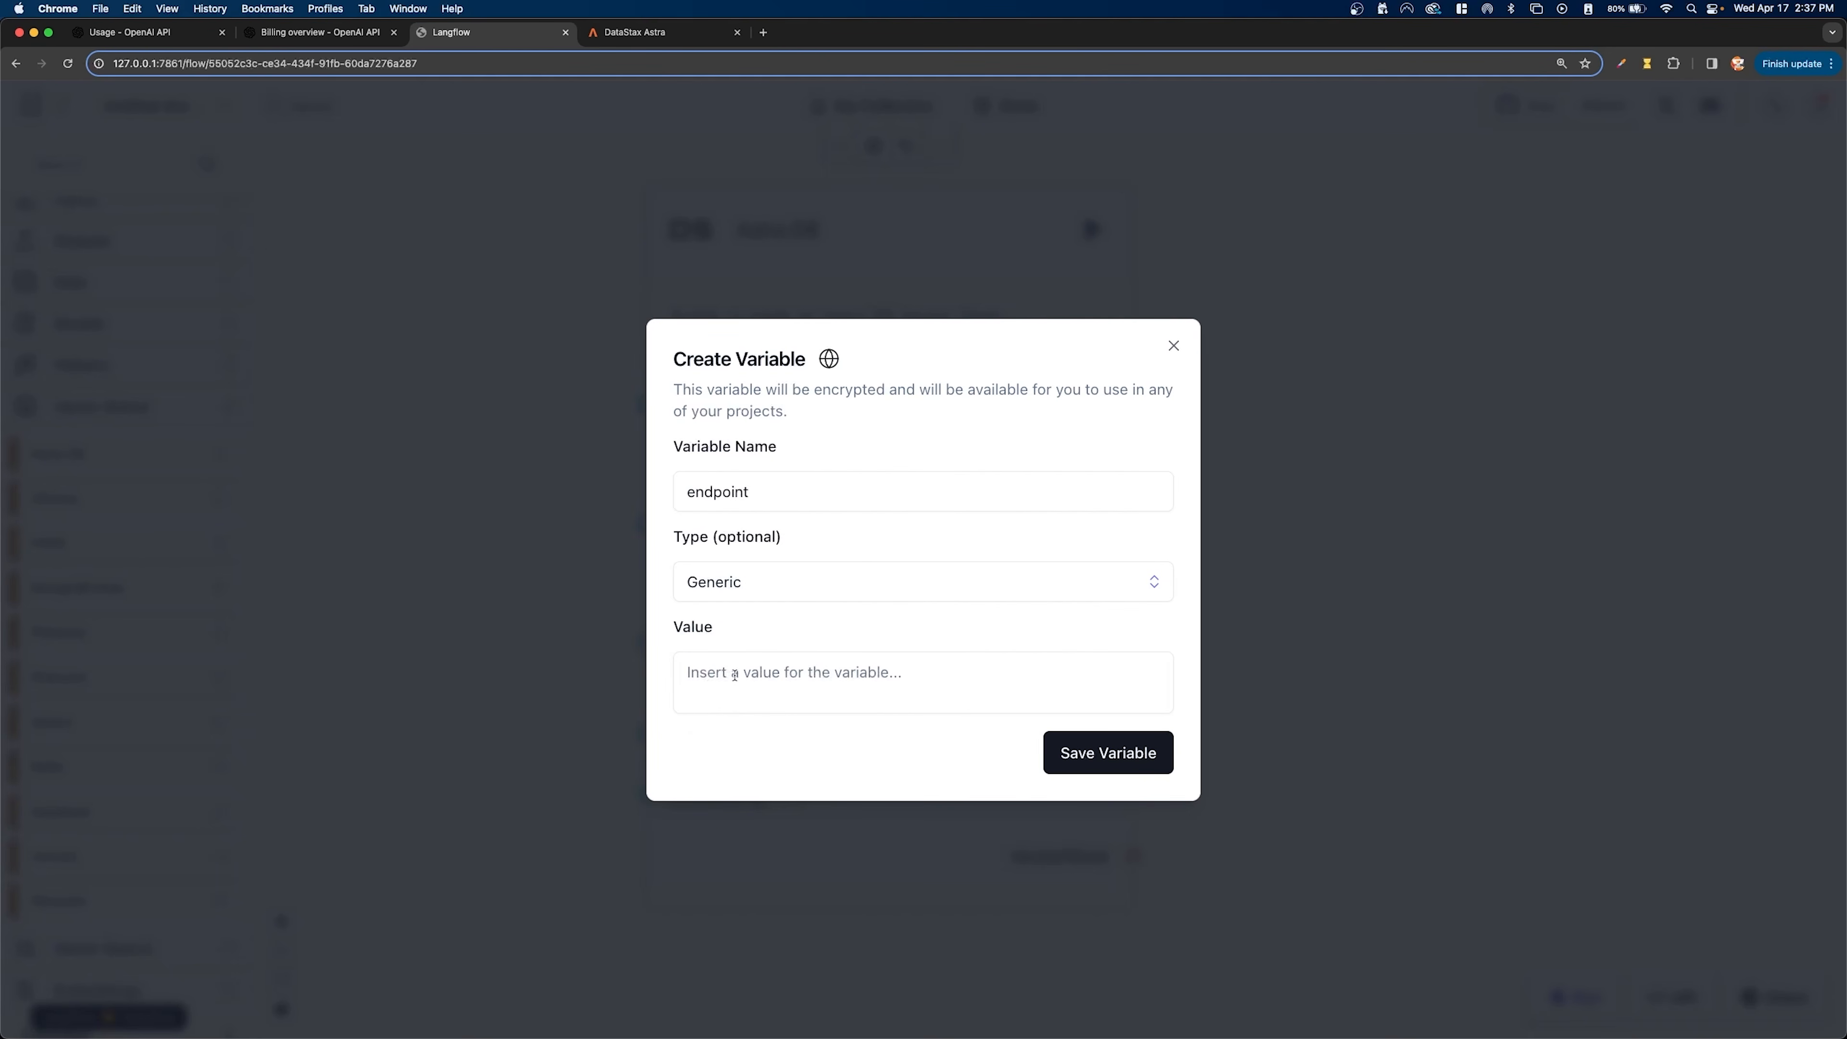
{"action": "left_click", "coordinate": [700, 673]}
{"action": "key", "text": "super+v"}
{"action": "left_click", "coordinate": [1100, 752]}
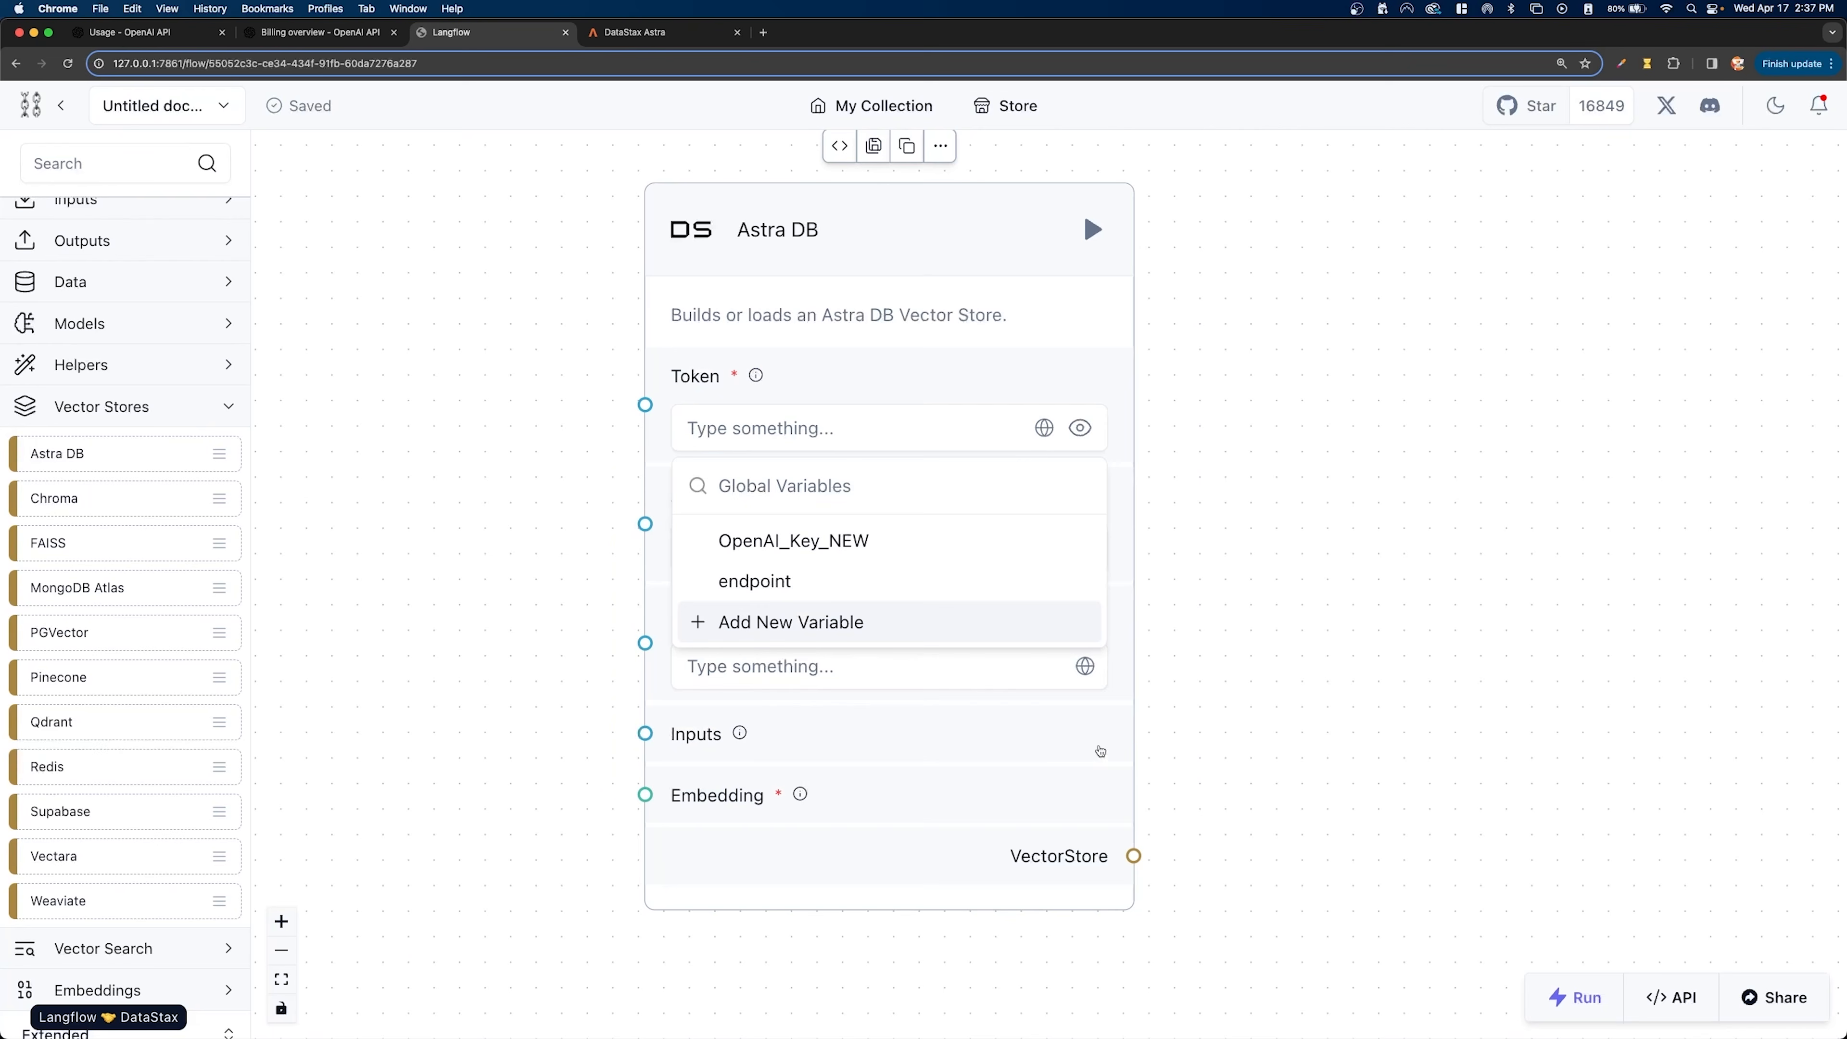
{"action": "left_click", "coordinate": [823, 583]}
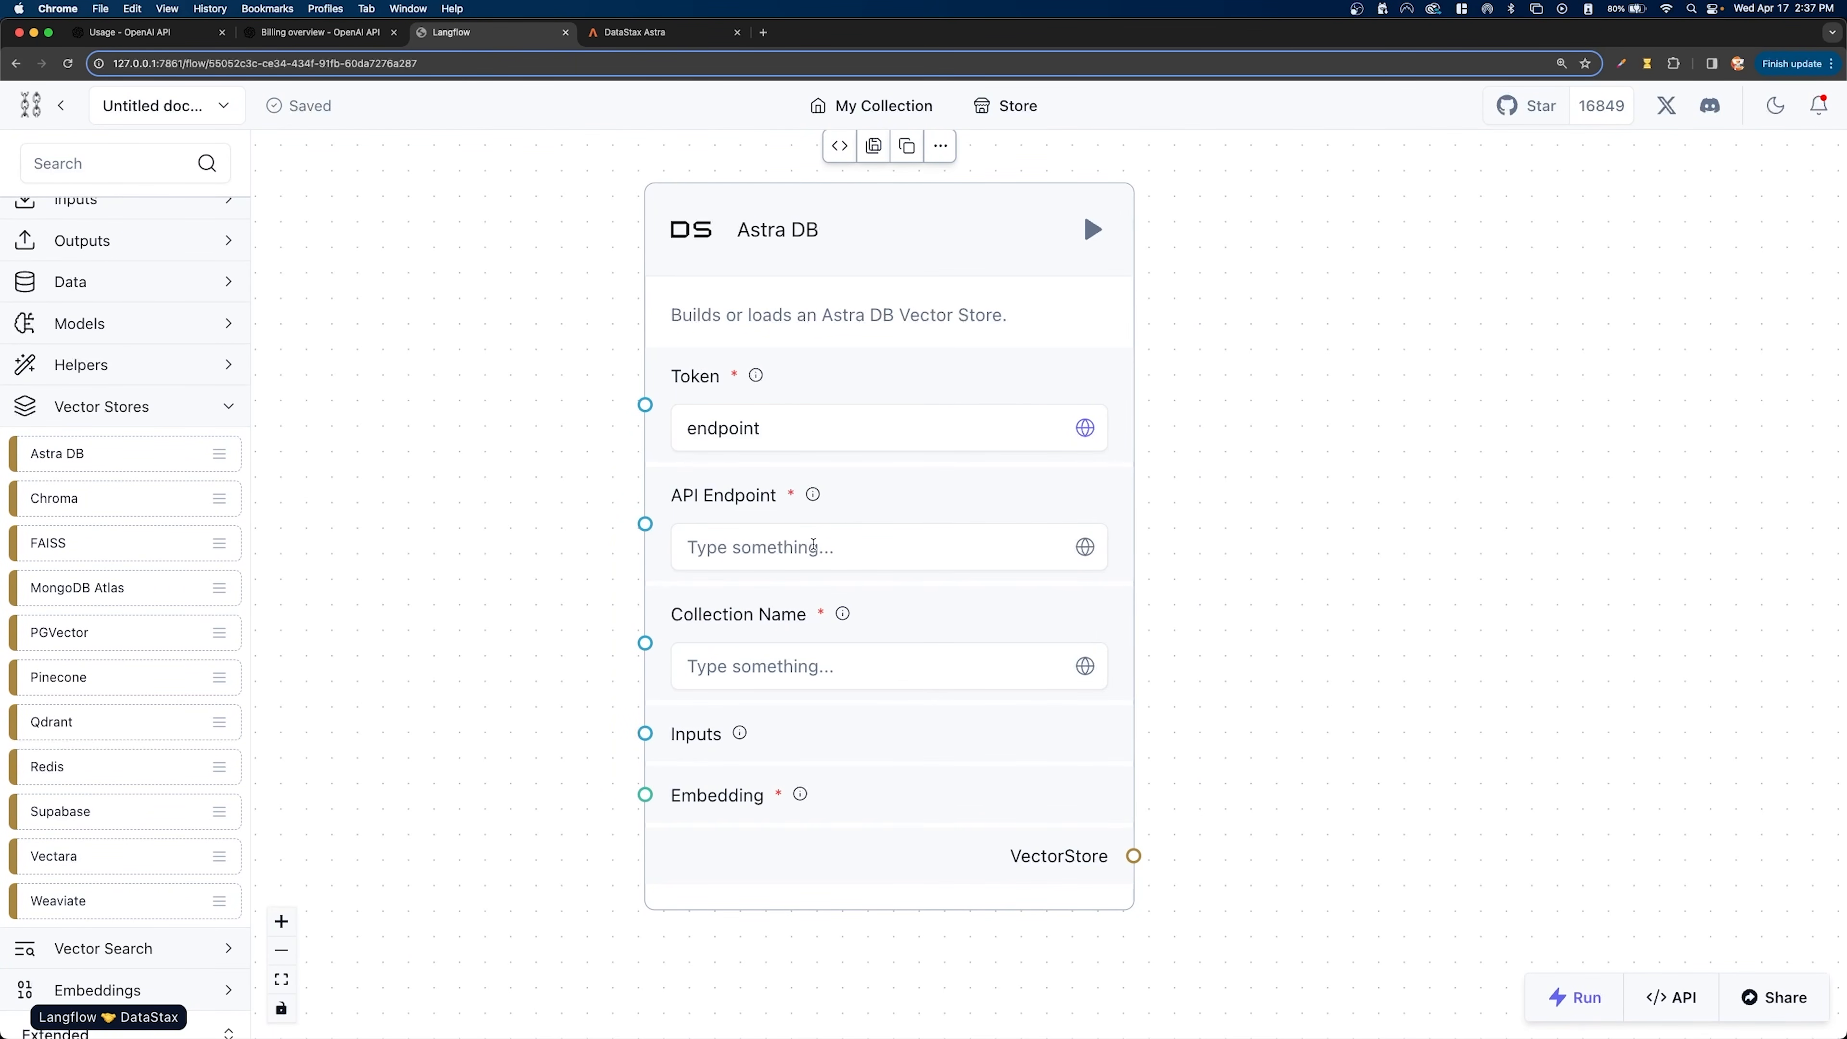
- Assign the endpoint global variable to the Astra DB component's API Endpoint
{"action": "left_click", "coordinate": [813, 545]}
{"action": "left_click", "coordinate": [1084, 546]}
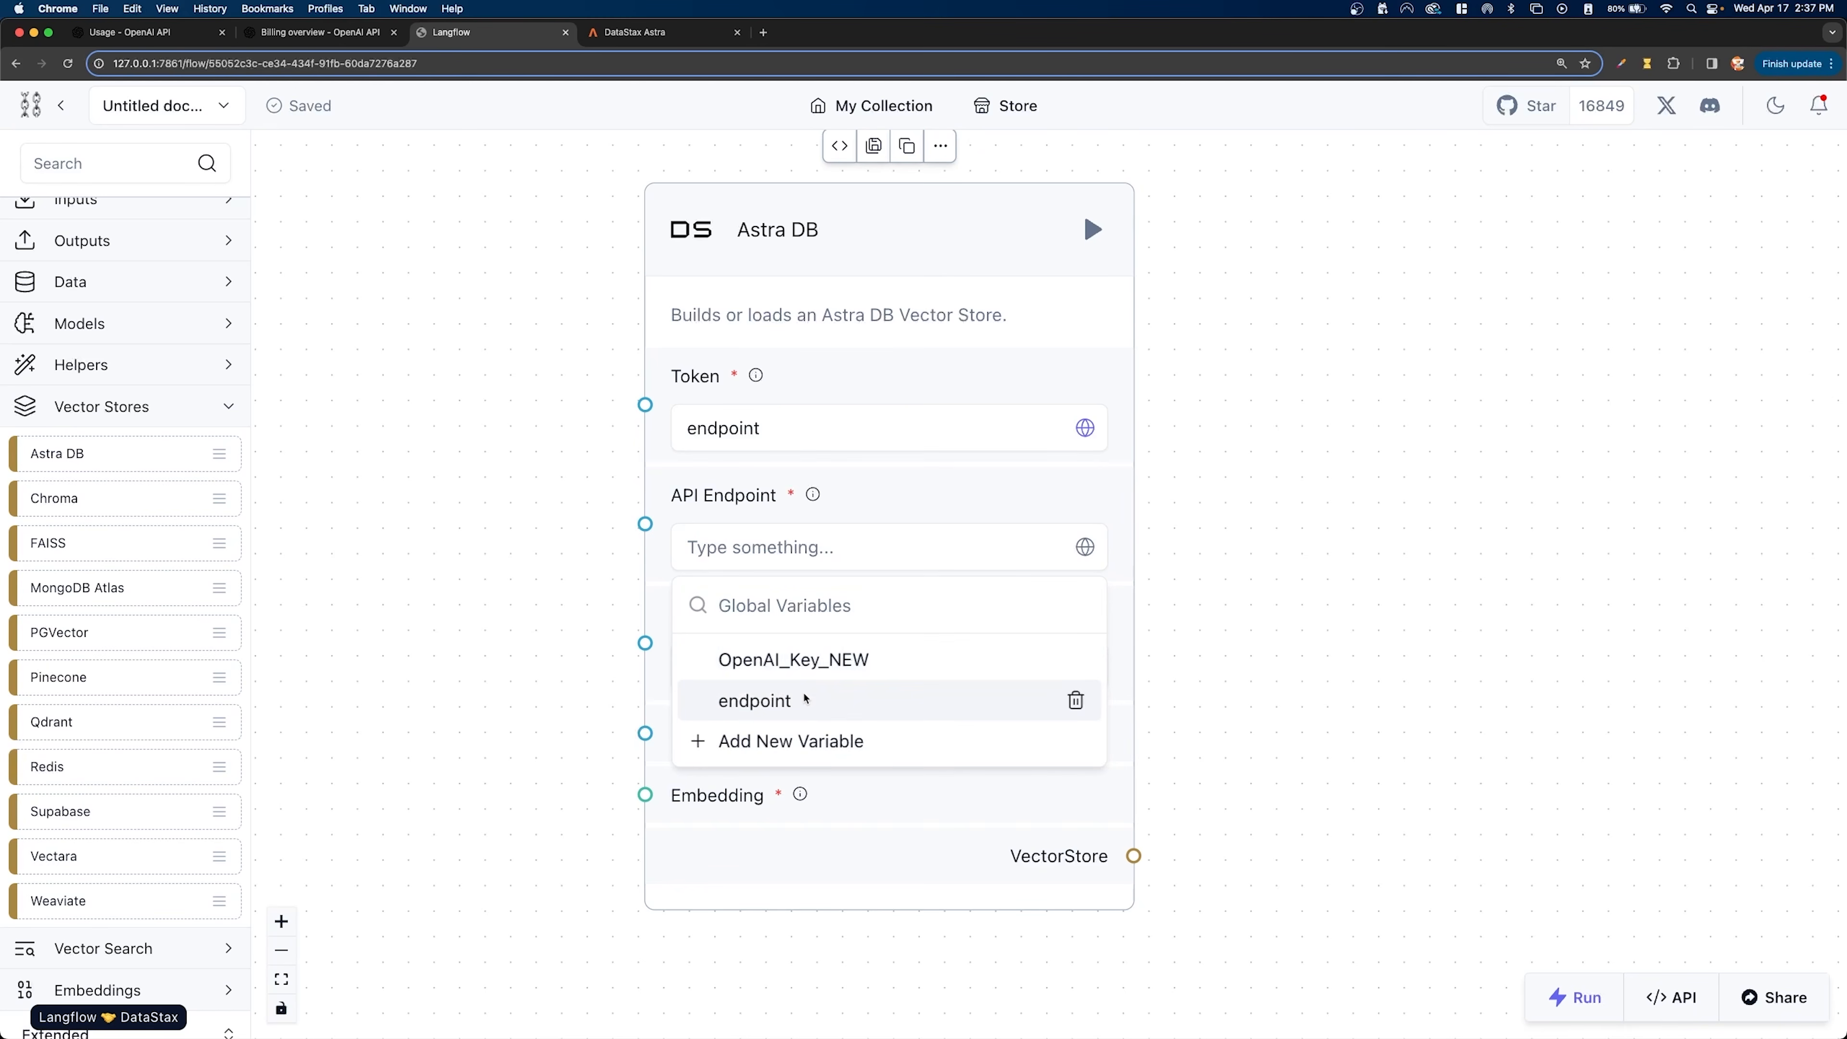
{"action": "left_click", "coordinate": [805, 699]}
- Switch to DataStax Astra, generate and copy an application token for langflow_tutorial, and return to Langflow
{"action": "left_click", "coordinate": [674, 29]}
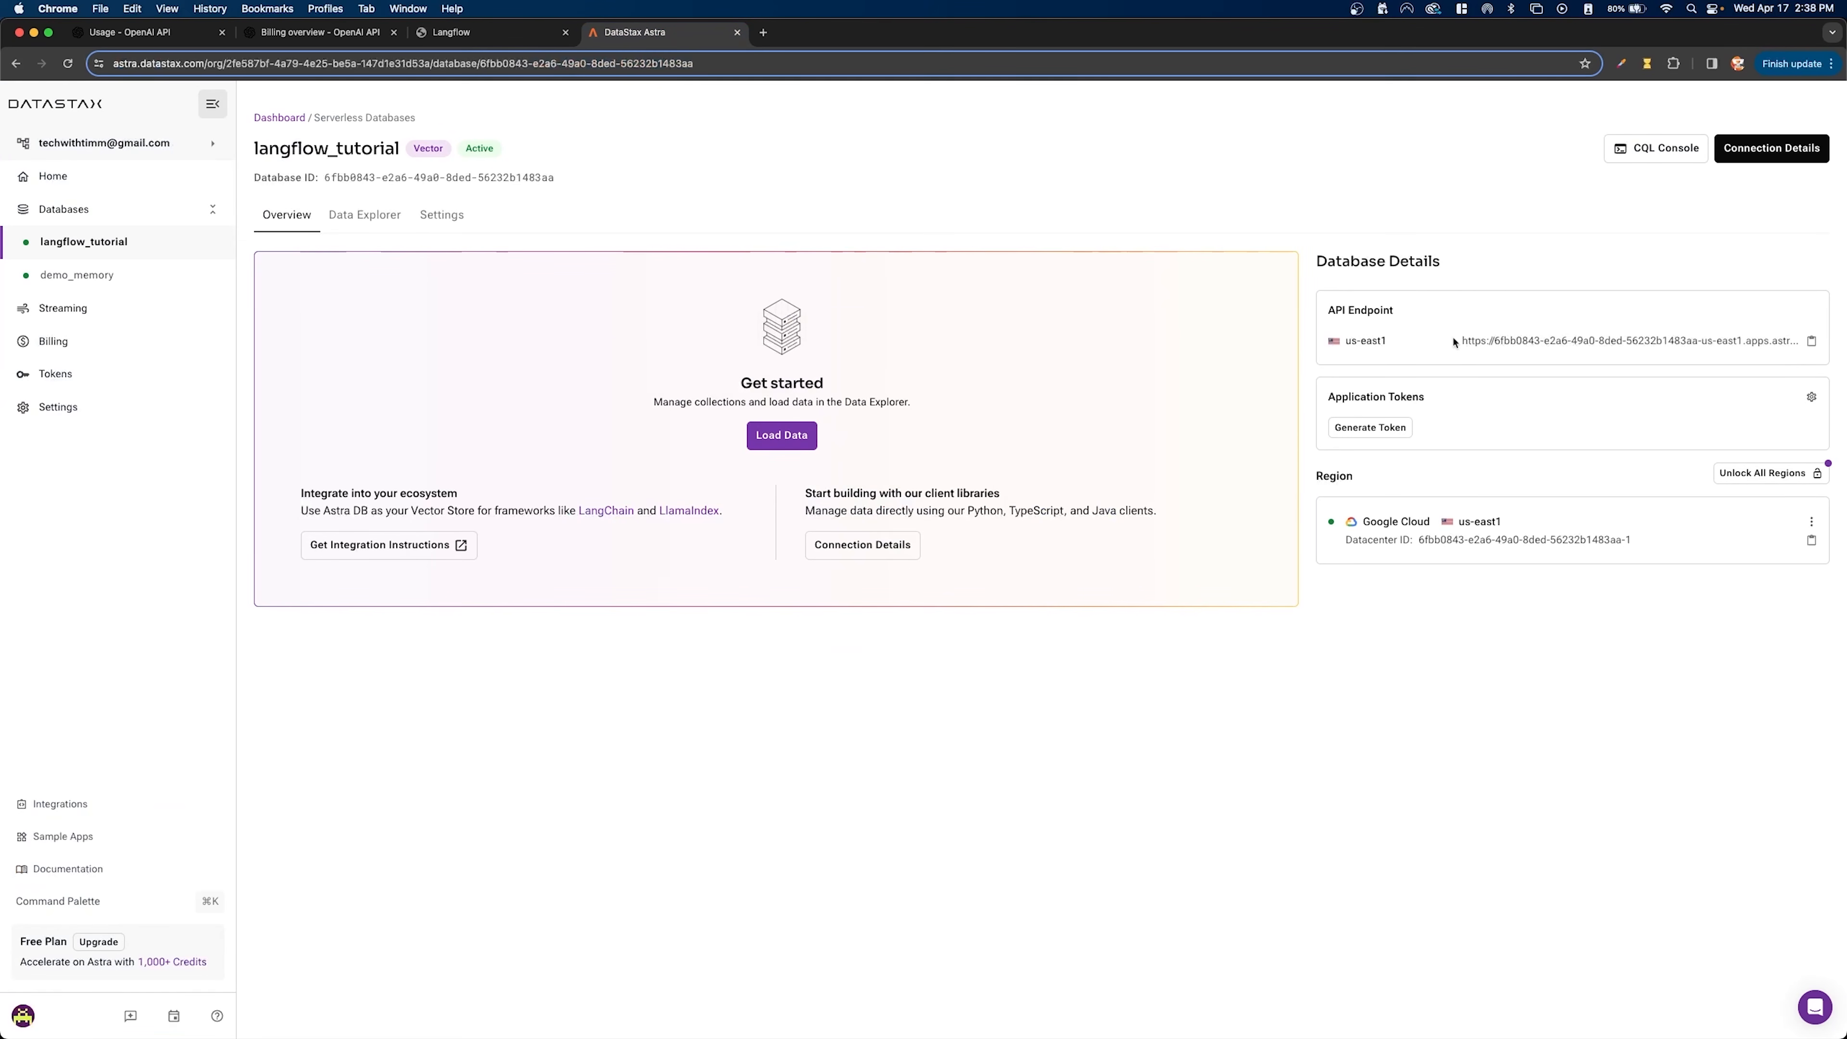
{"action": "left_click", "coordinate": [1390, 431]}
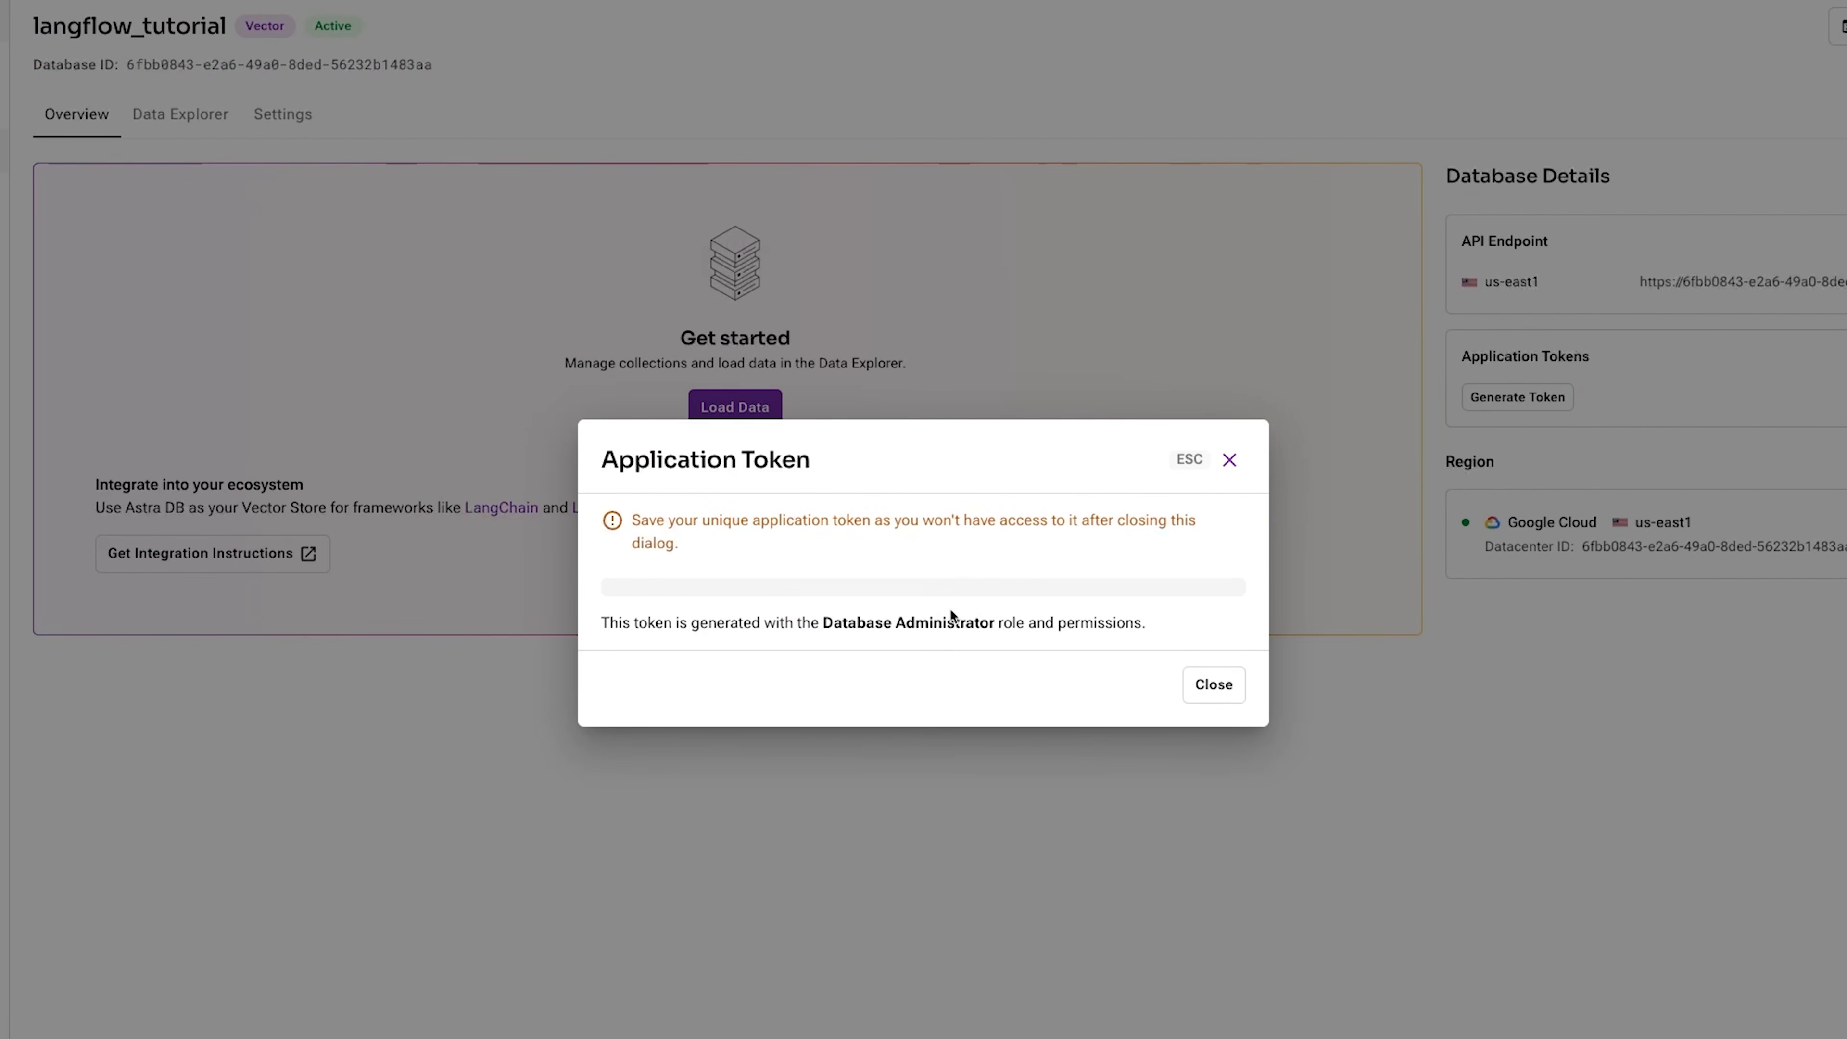
{"action": "left_click", "coordinate": [1214, 575]}
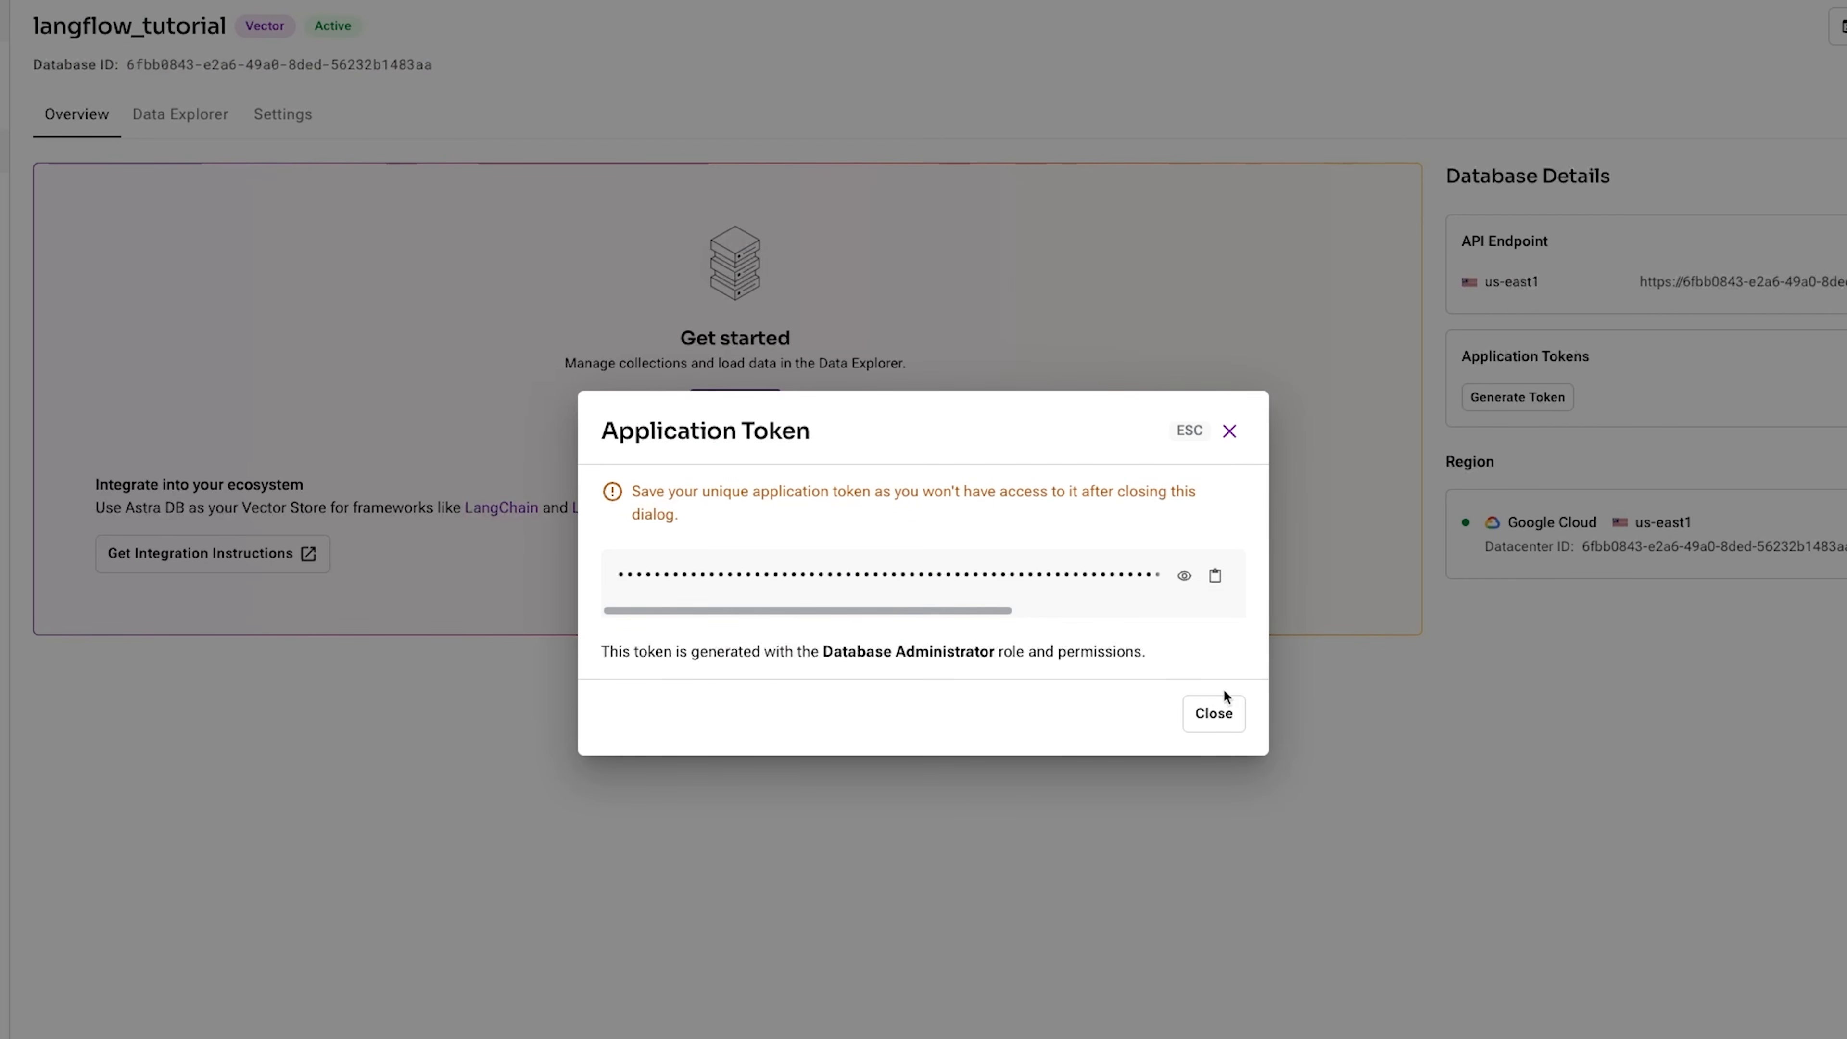
{"action": "left_click", "coordinate": [1220, 709]}
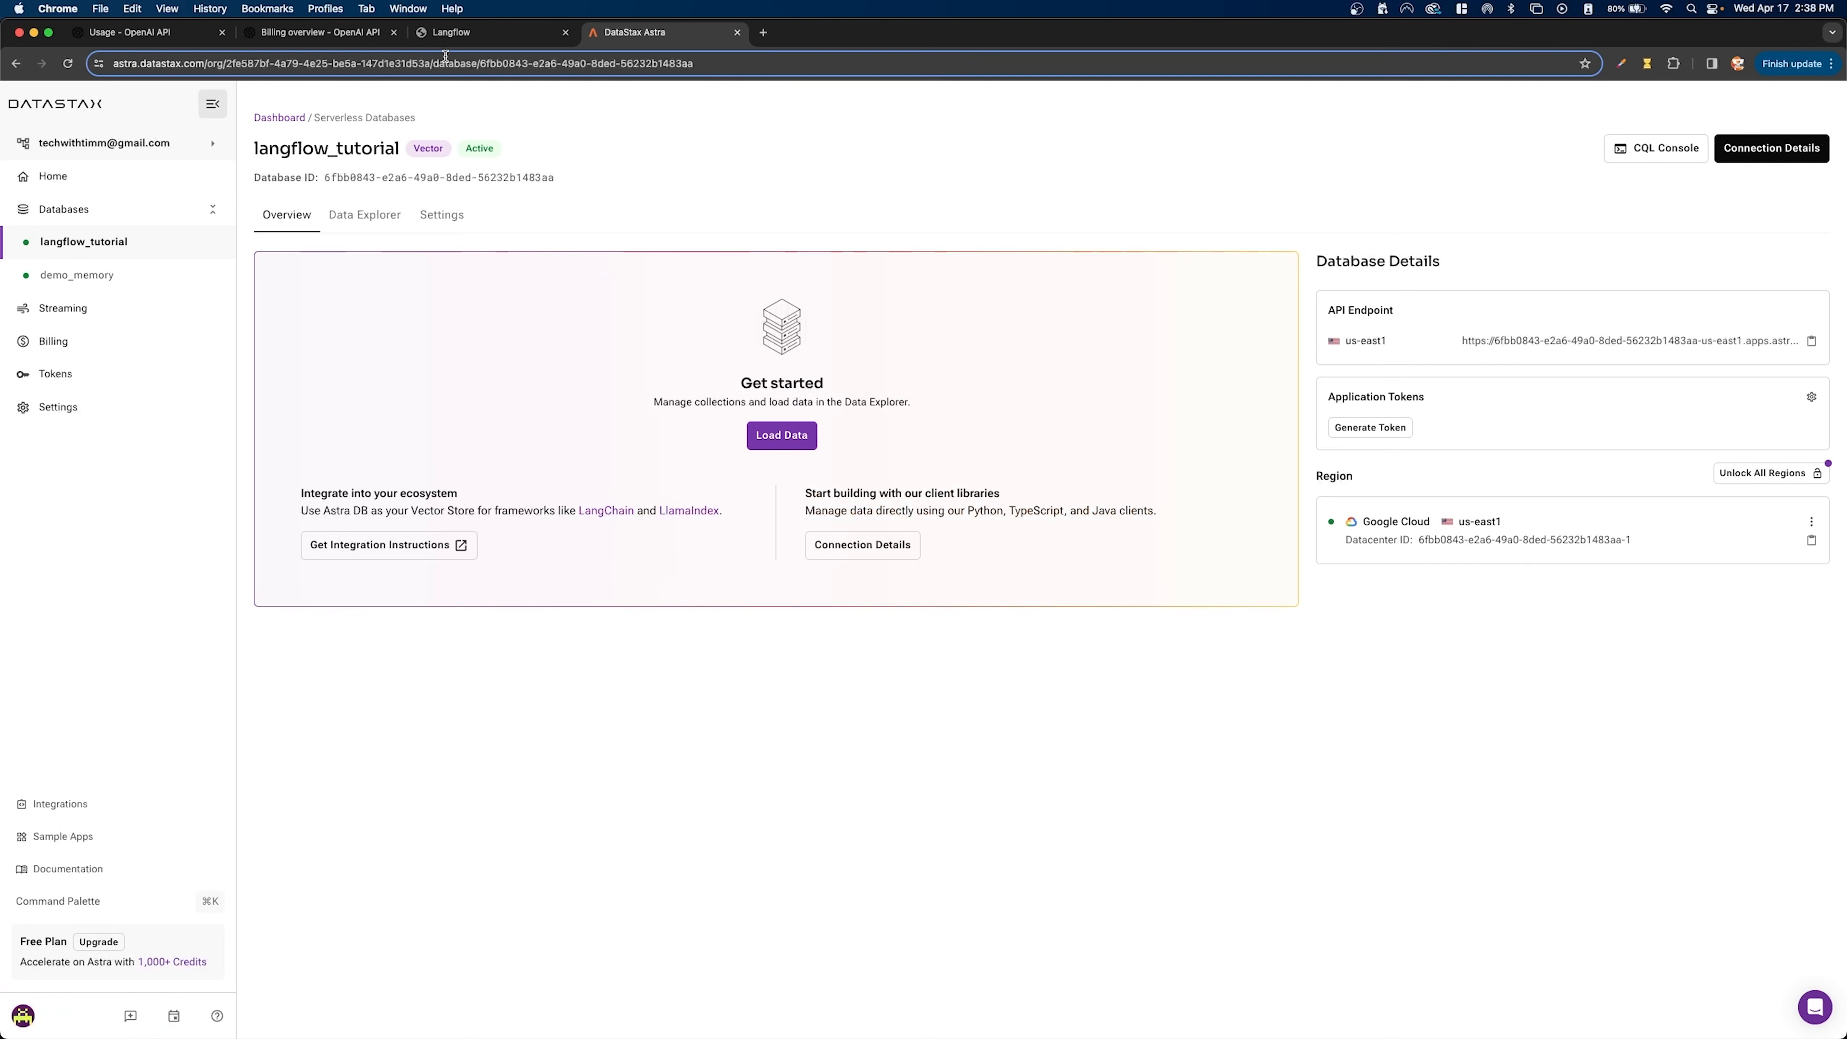
{"action": "left_click", "coordinate": [453, 37]}
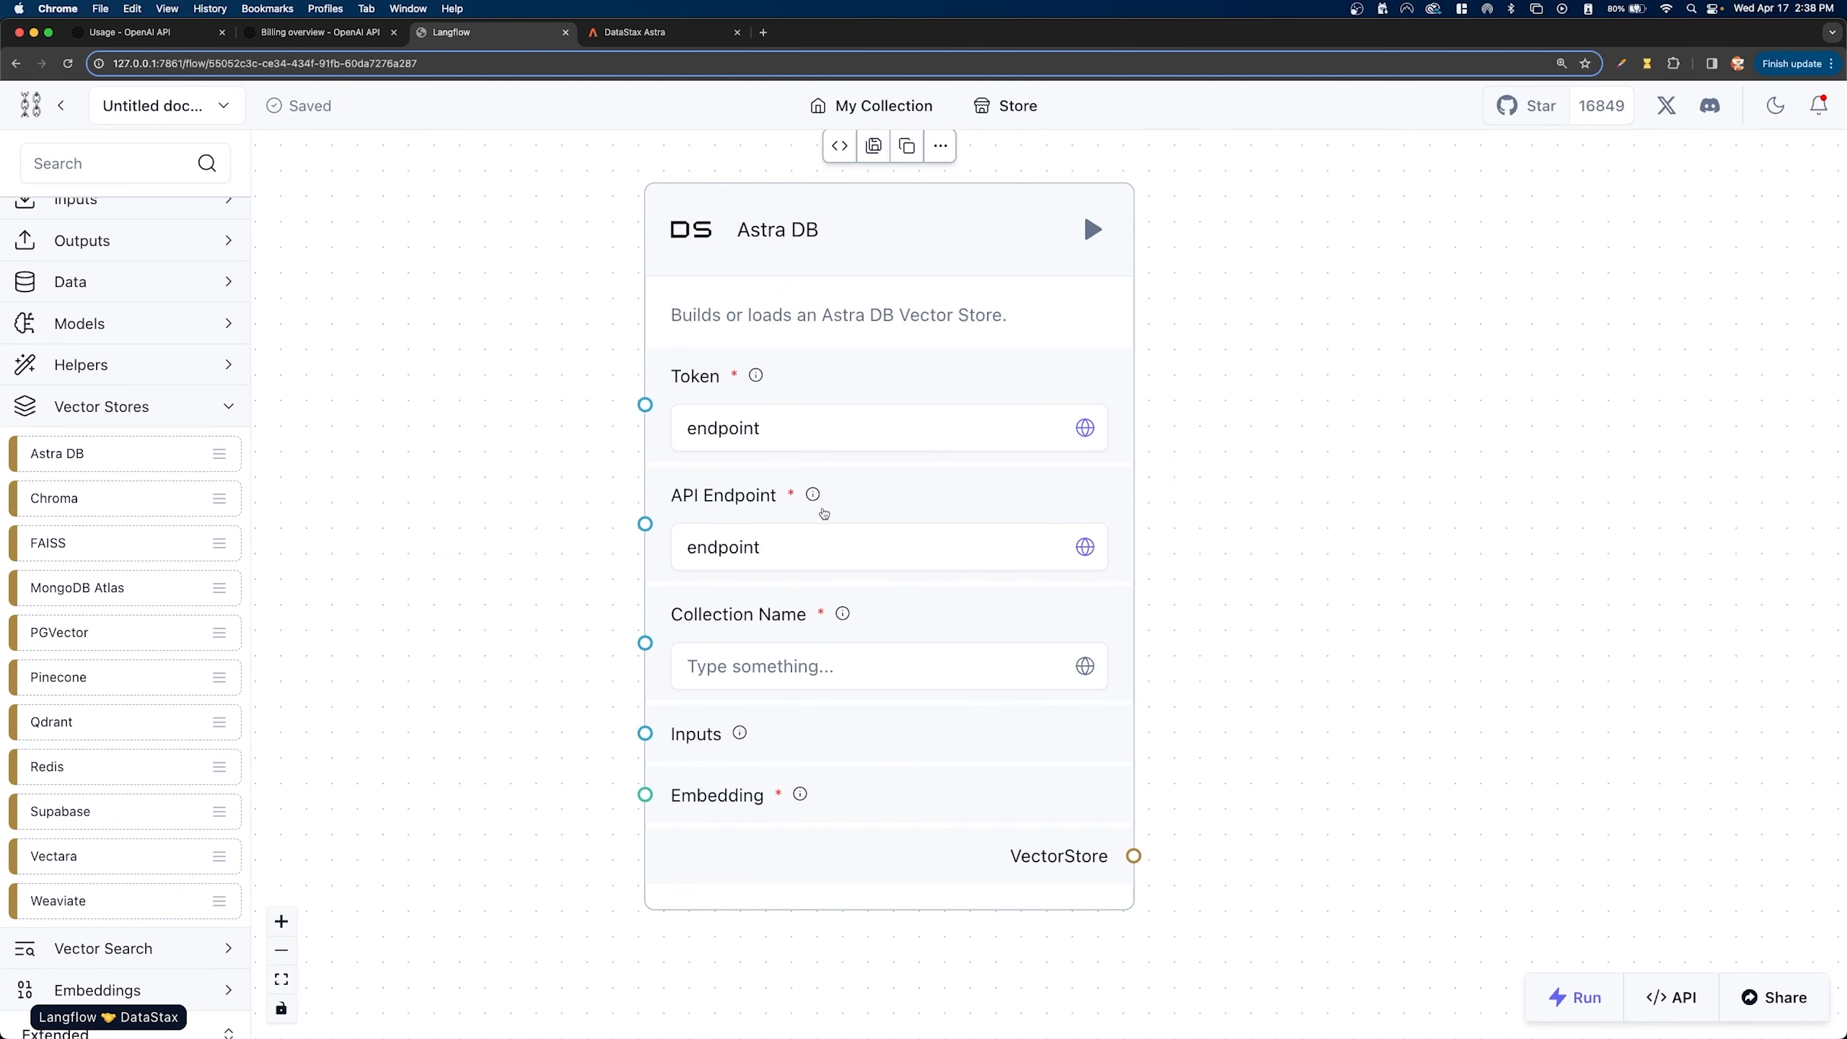
- Create a Credential global variable named astra_token holding the copied application token, and assign it to Astra DB's Token
{"action": "left_click", "coordinate": [817, 432]}
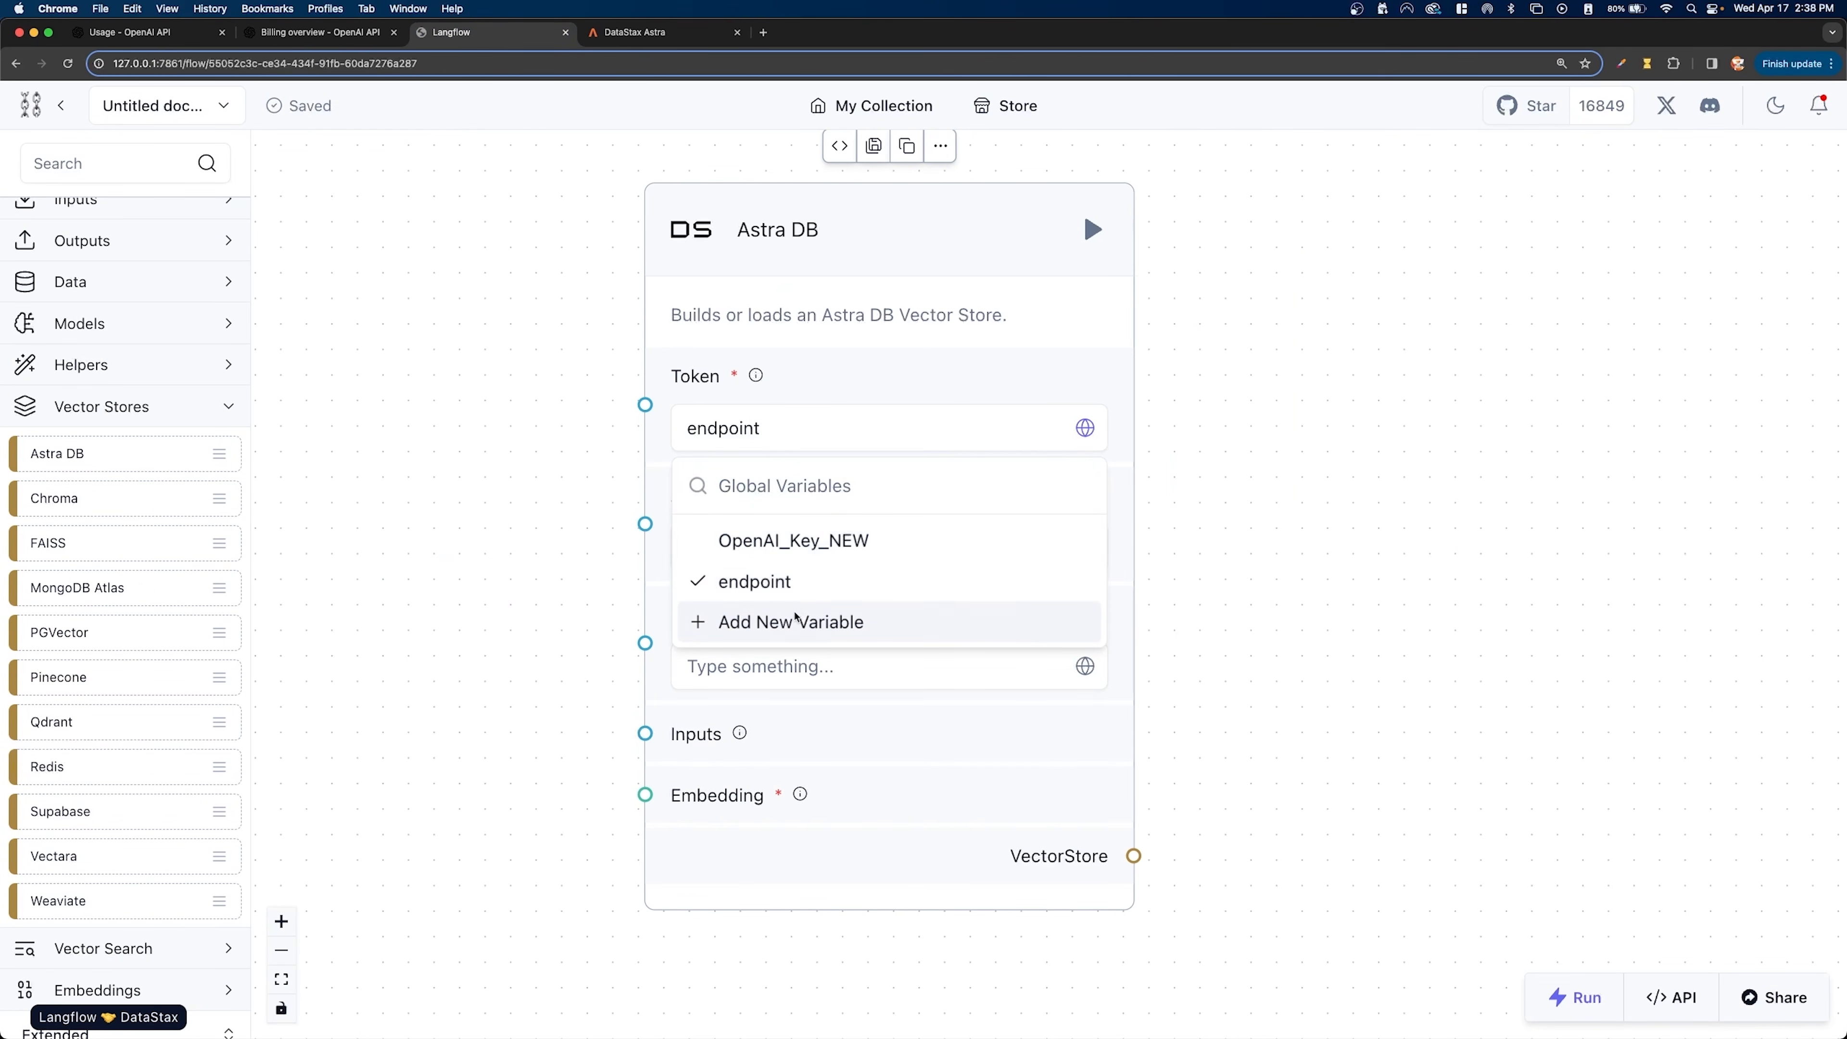
{"action": "left_click", "coordinate": [817, 621]}
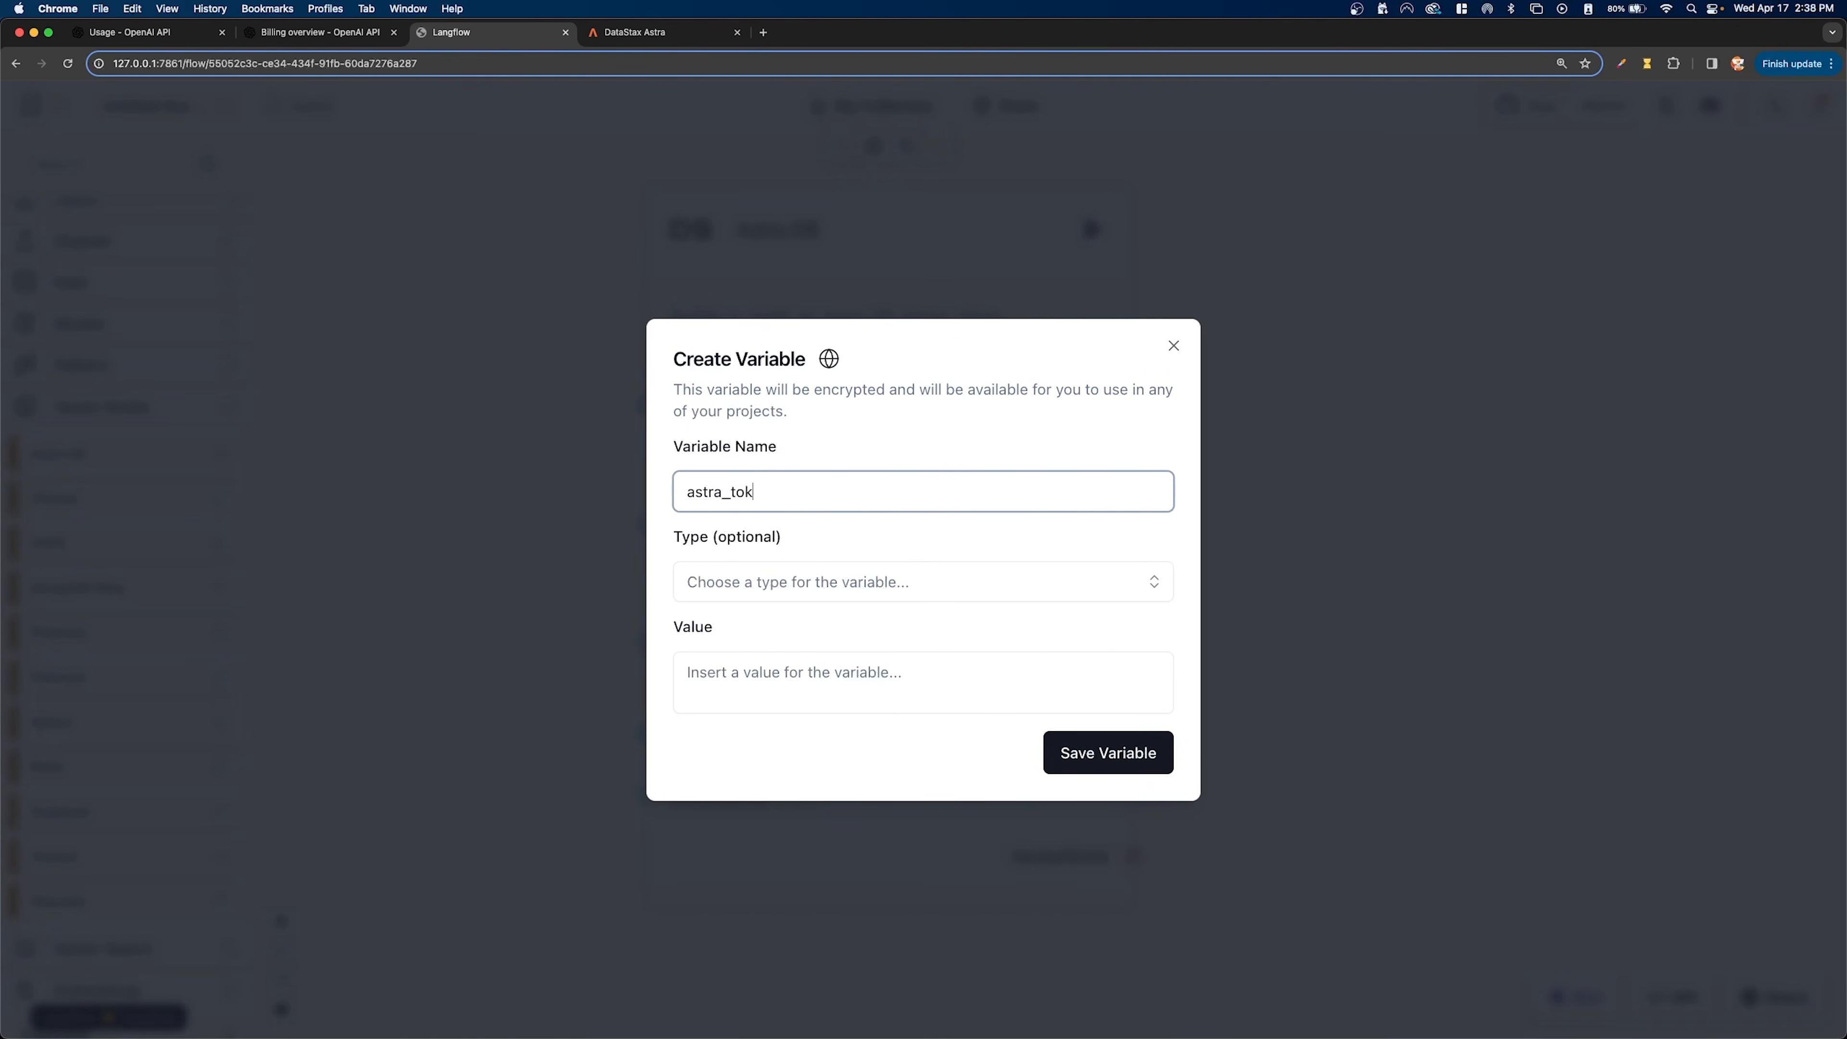
{"action": "left_click", "coordinate": [814, 677]}
{"action": "key", "text": "super+v"}
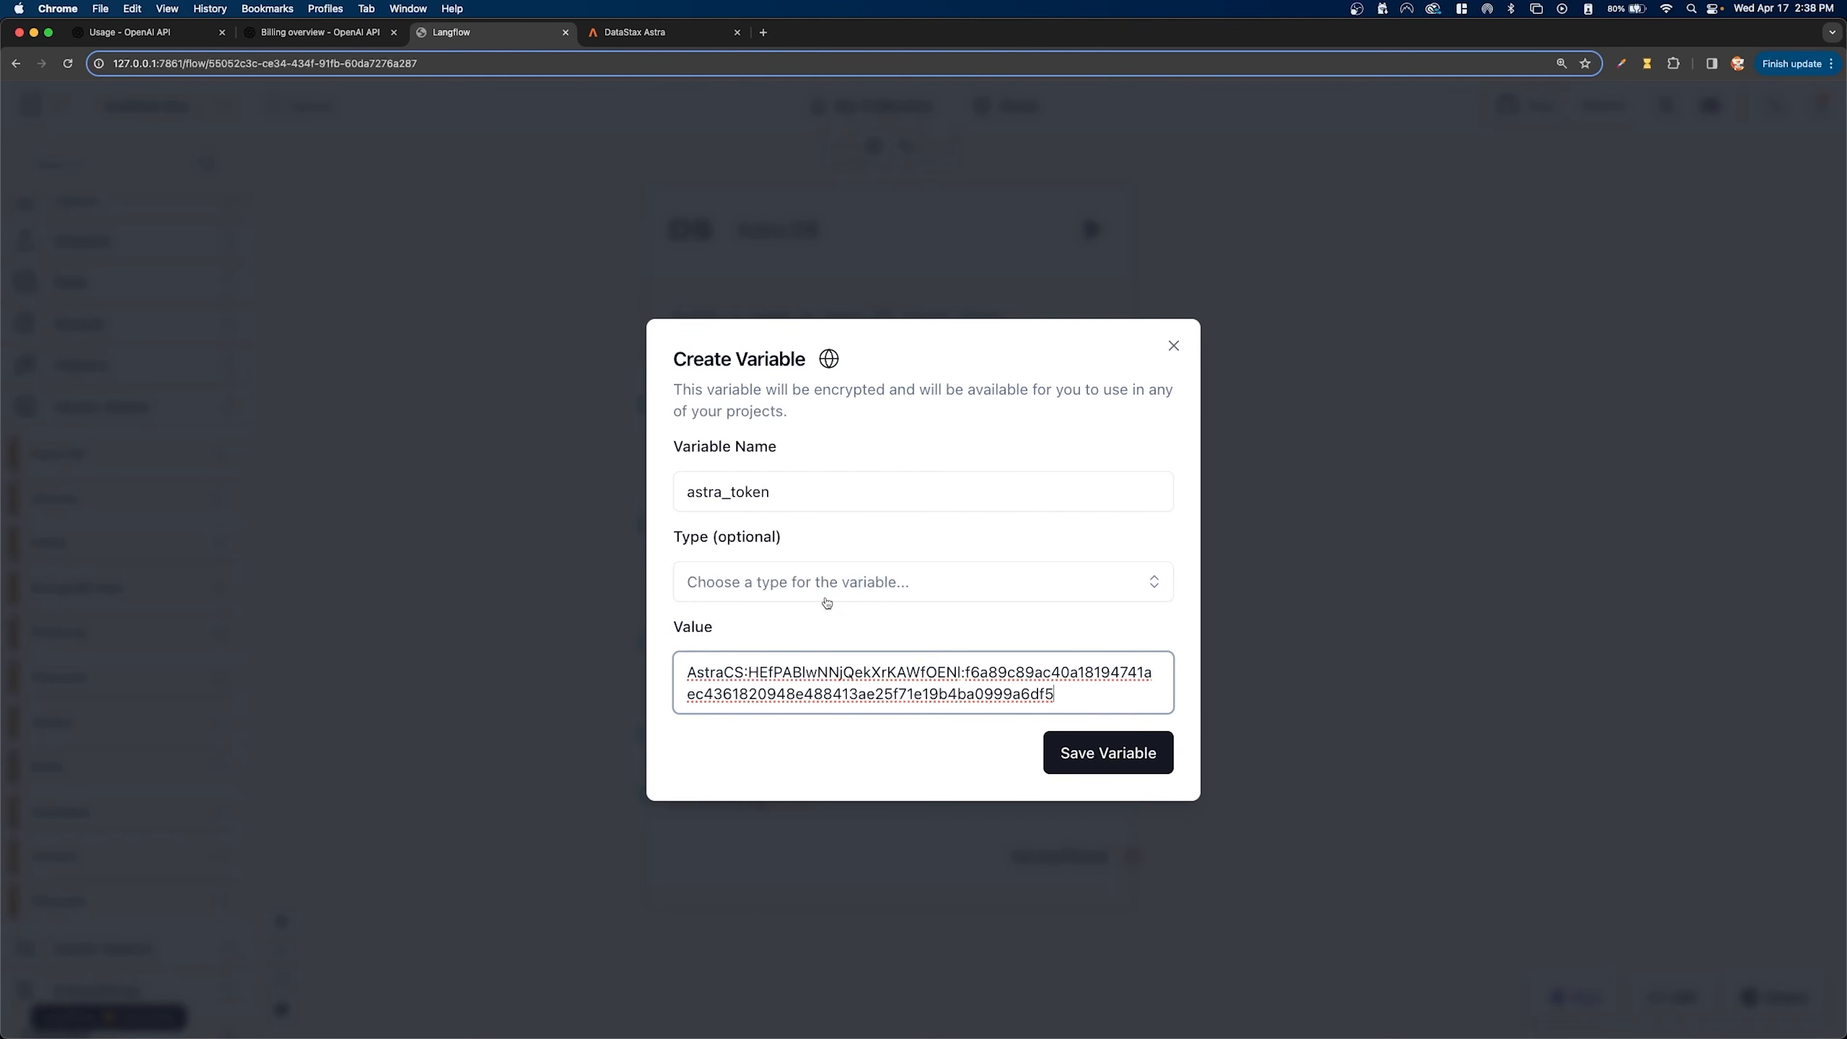
{"action": "left_click", "coordinate": [833, 586]}
{"action": "left_click", "coordinate": [808, 709]}
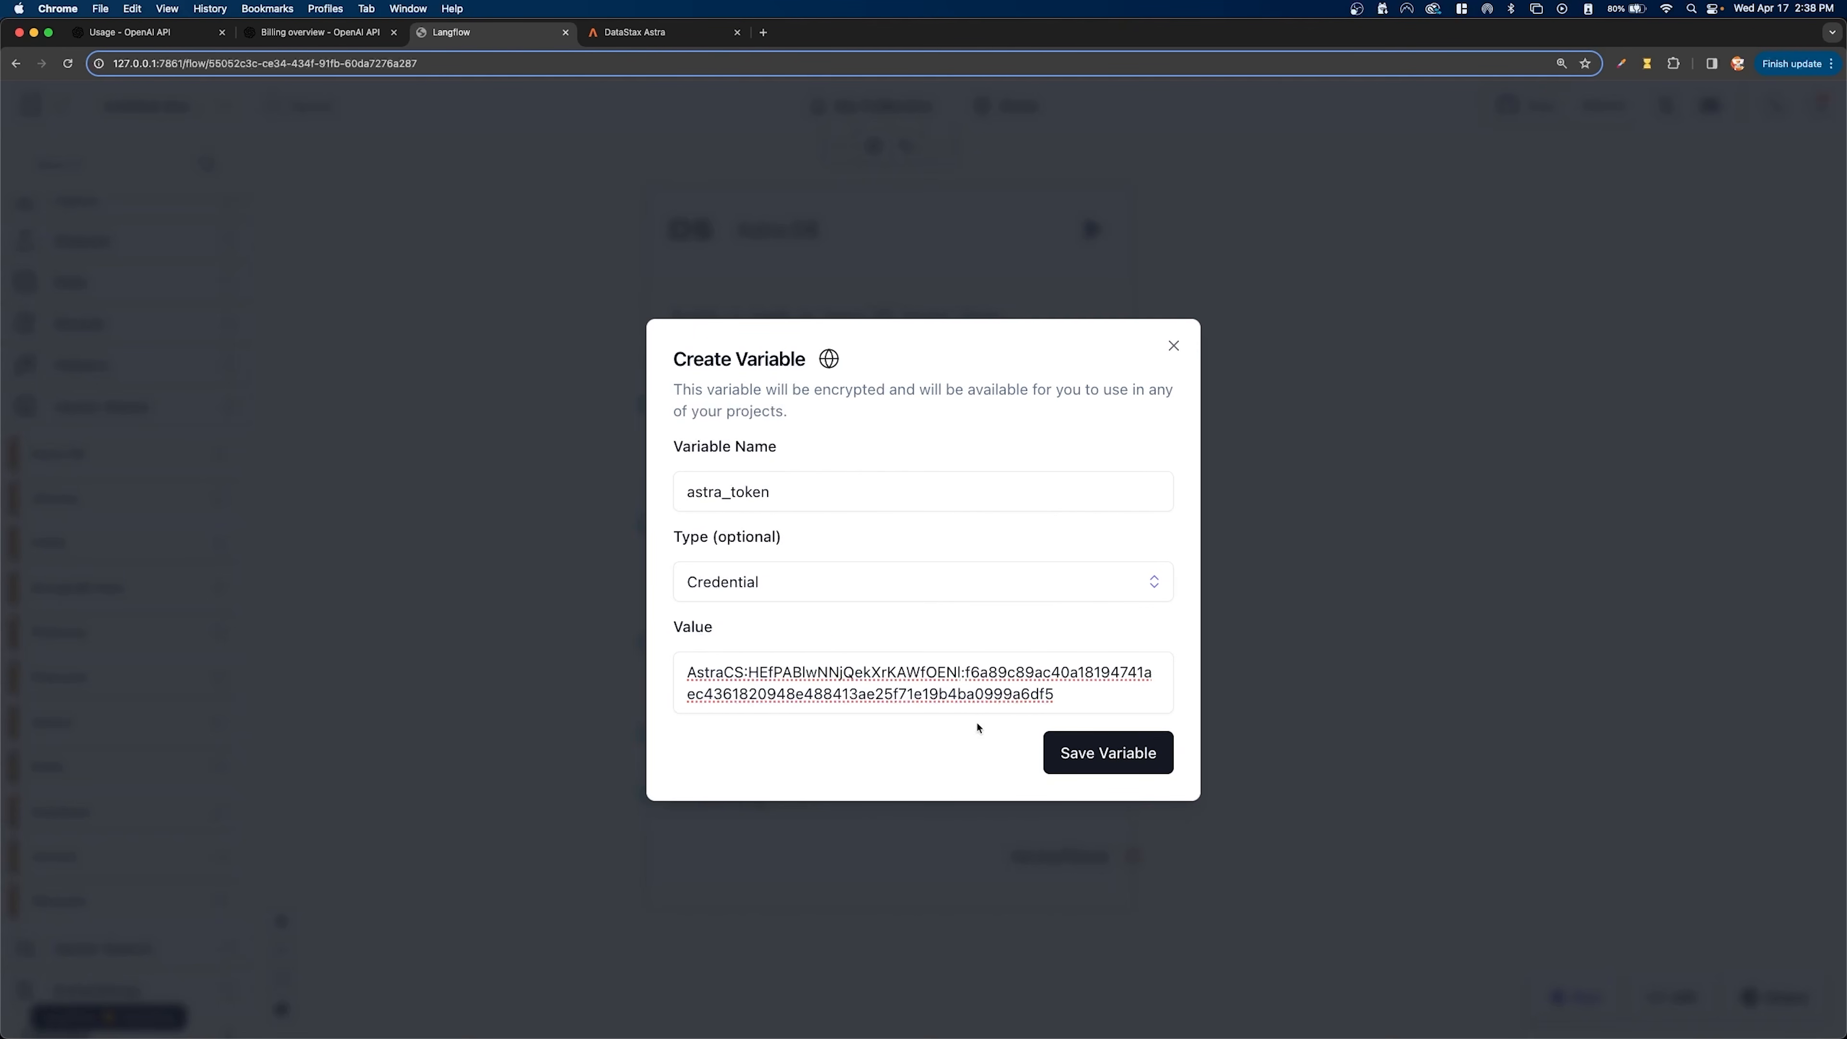
{"action": "left_click", "coordinate": [1110, 769]}
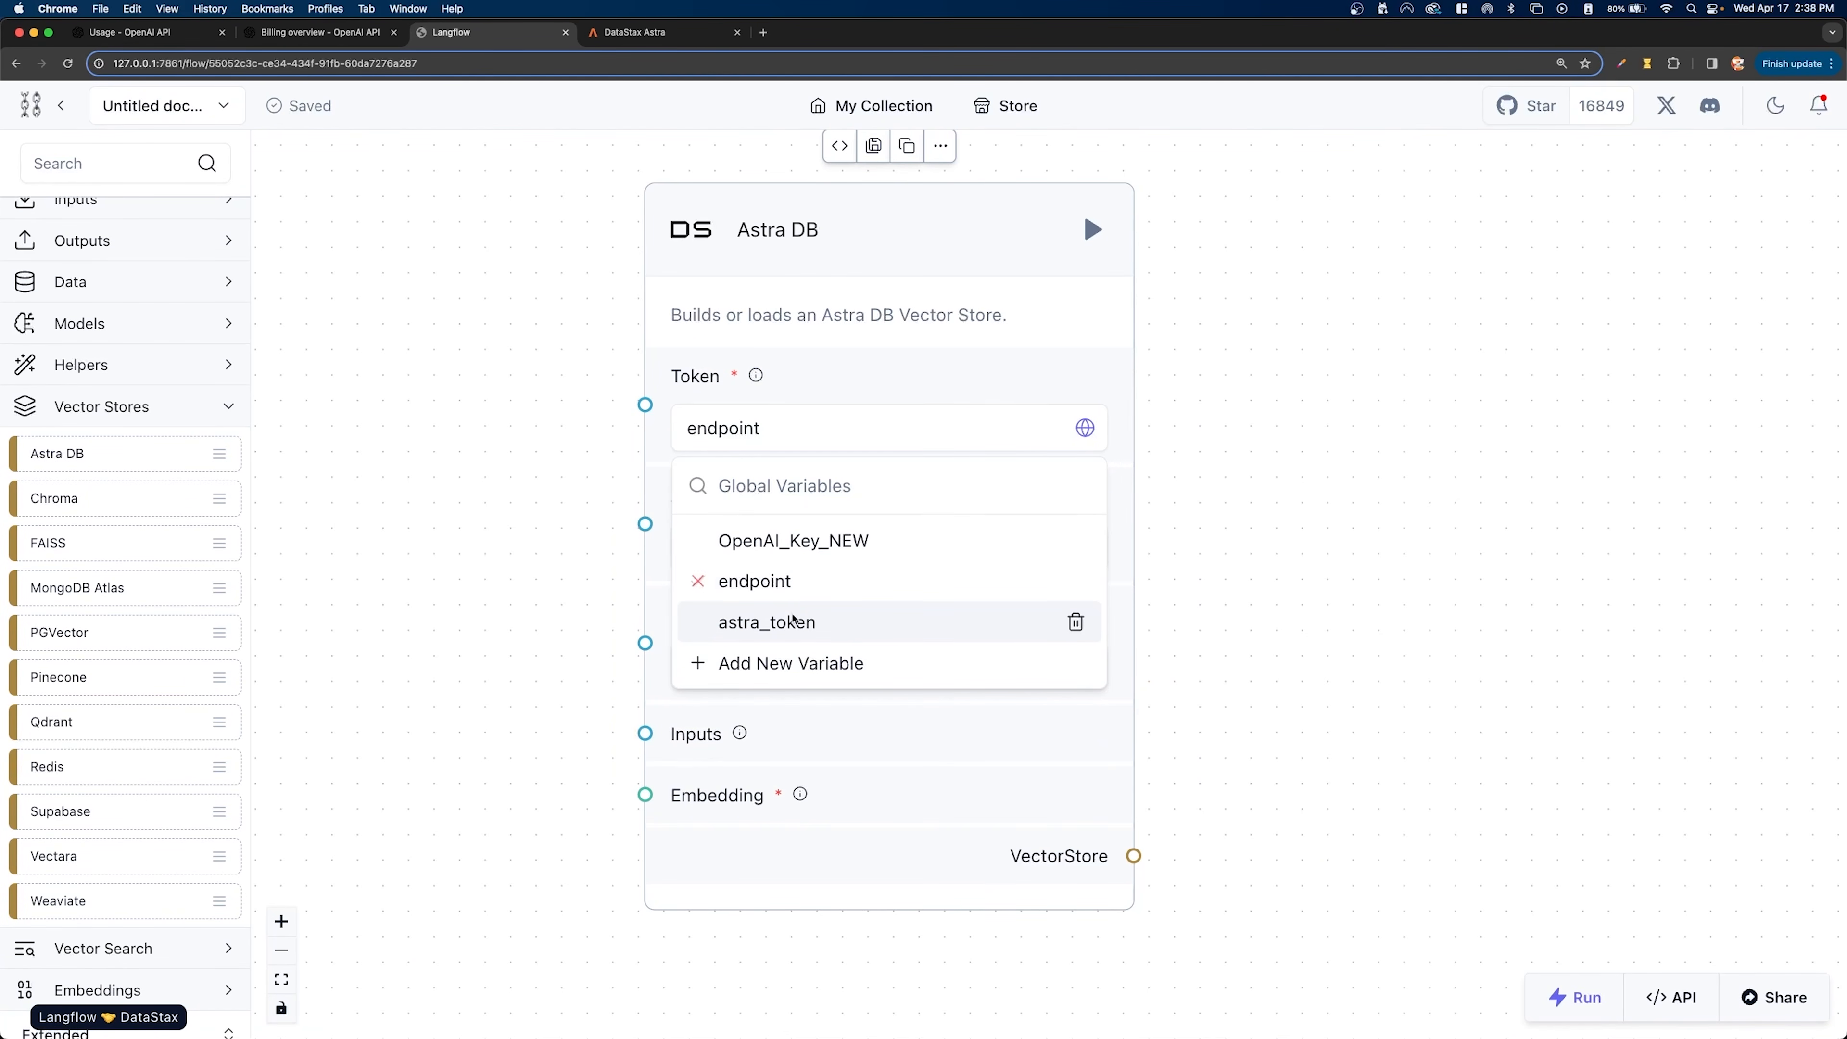
{"action": "left_click", "coordinate": [841, 615]}
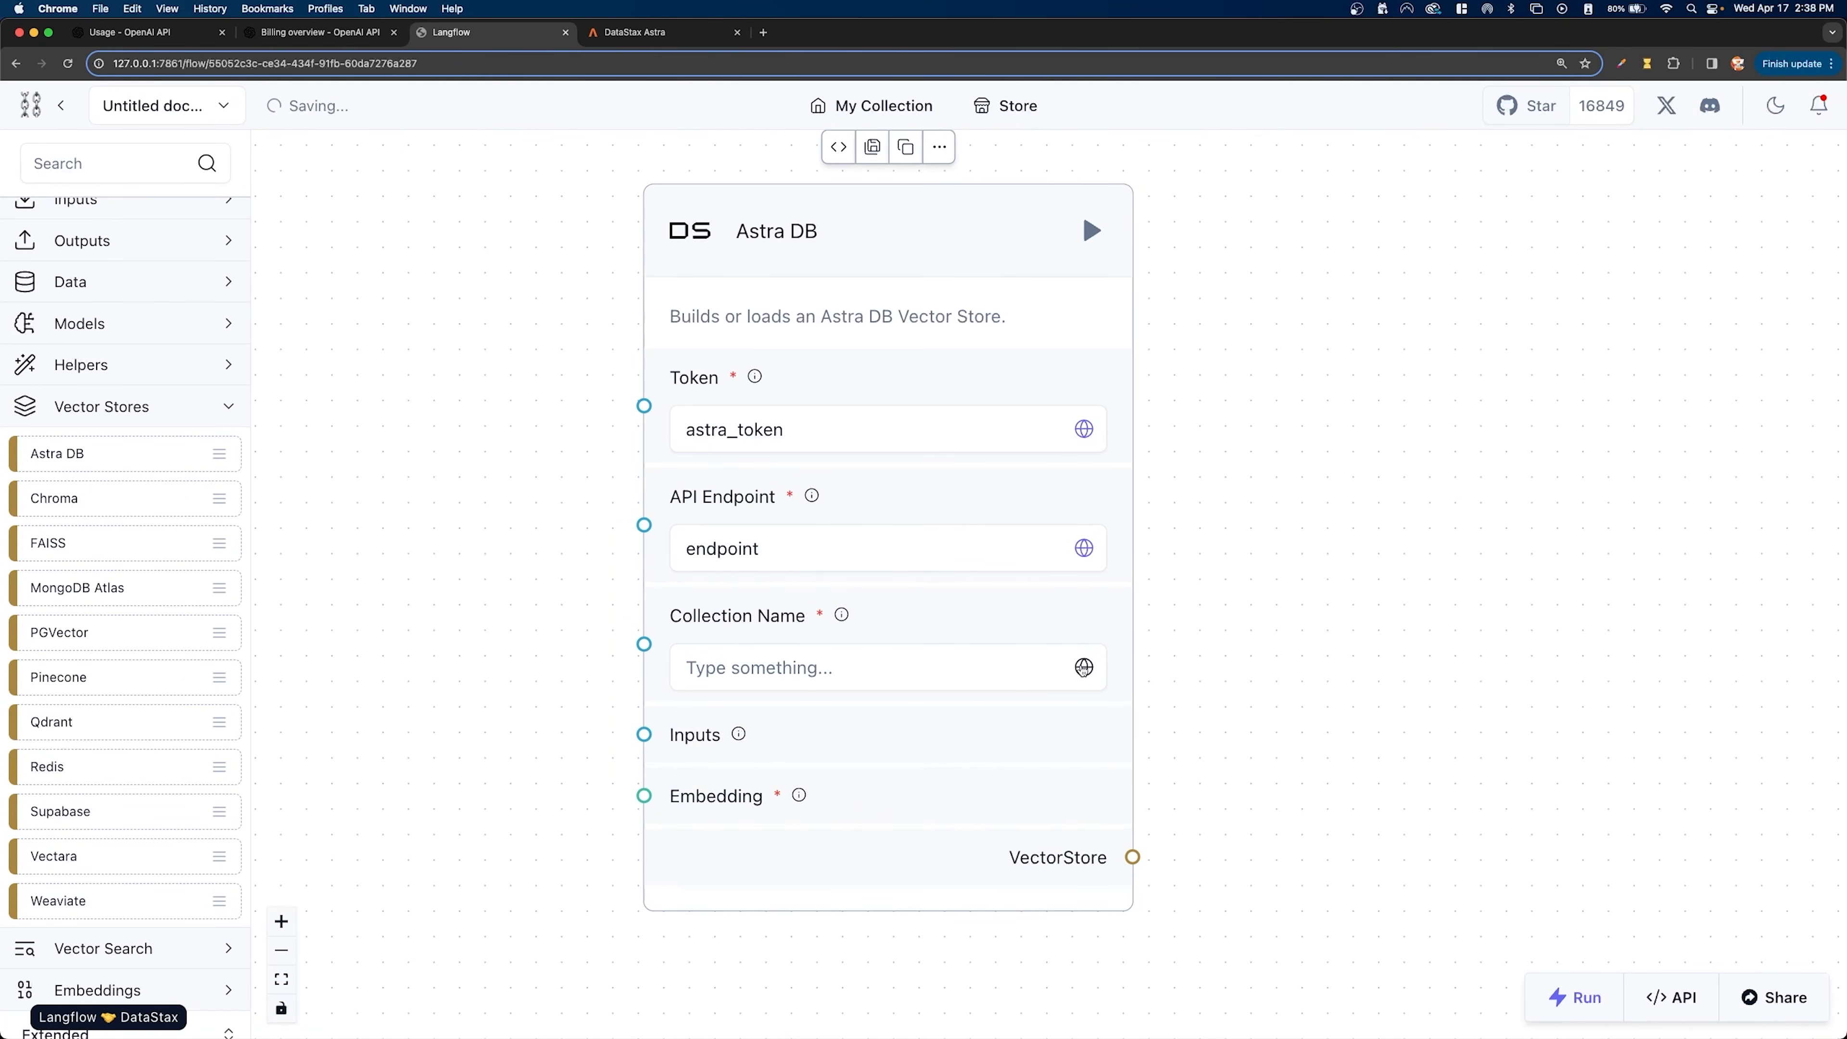
- Create a Generic global variable named collection with the value pdf, and assign it to Astra DB's Collection Name
{"action": "left_click", "coordinate": [977, 668]}
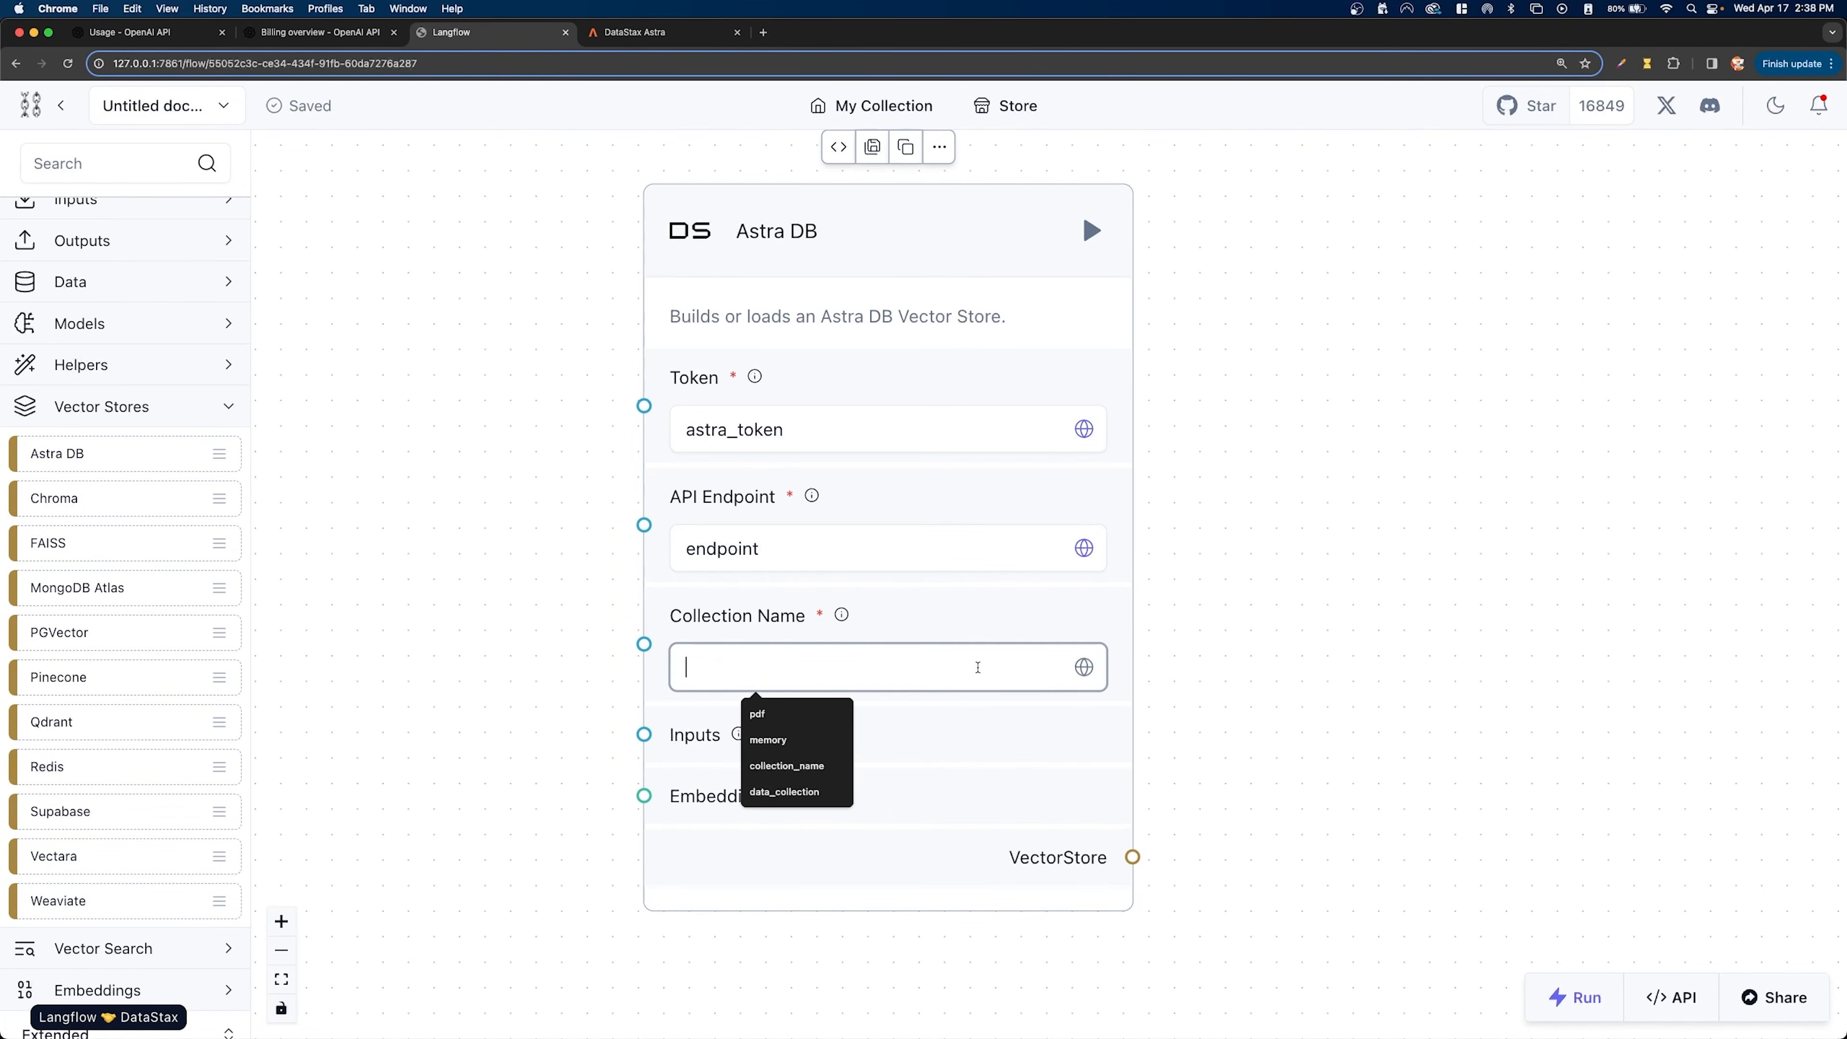
{"action": "left_click", "coordinate": [1083, 668]}
{"action": "left_click", "coordinate": [812, 901]}
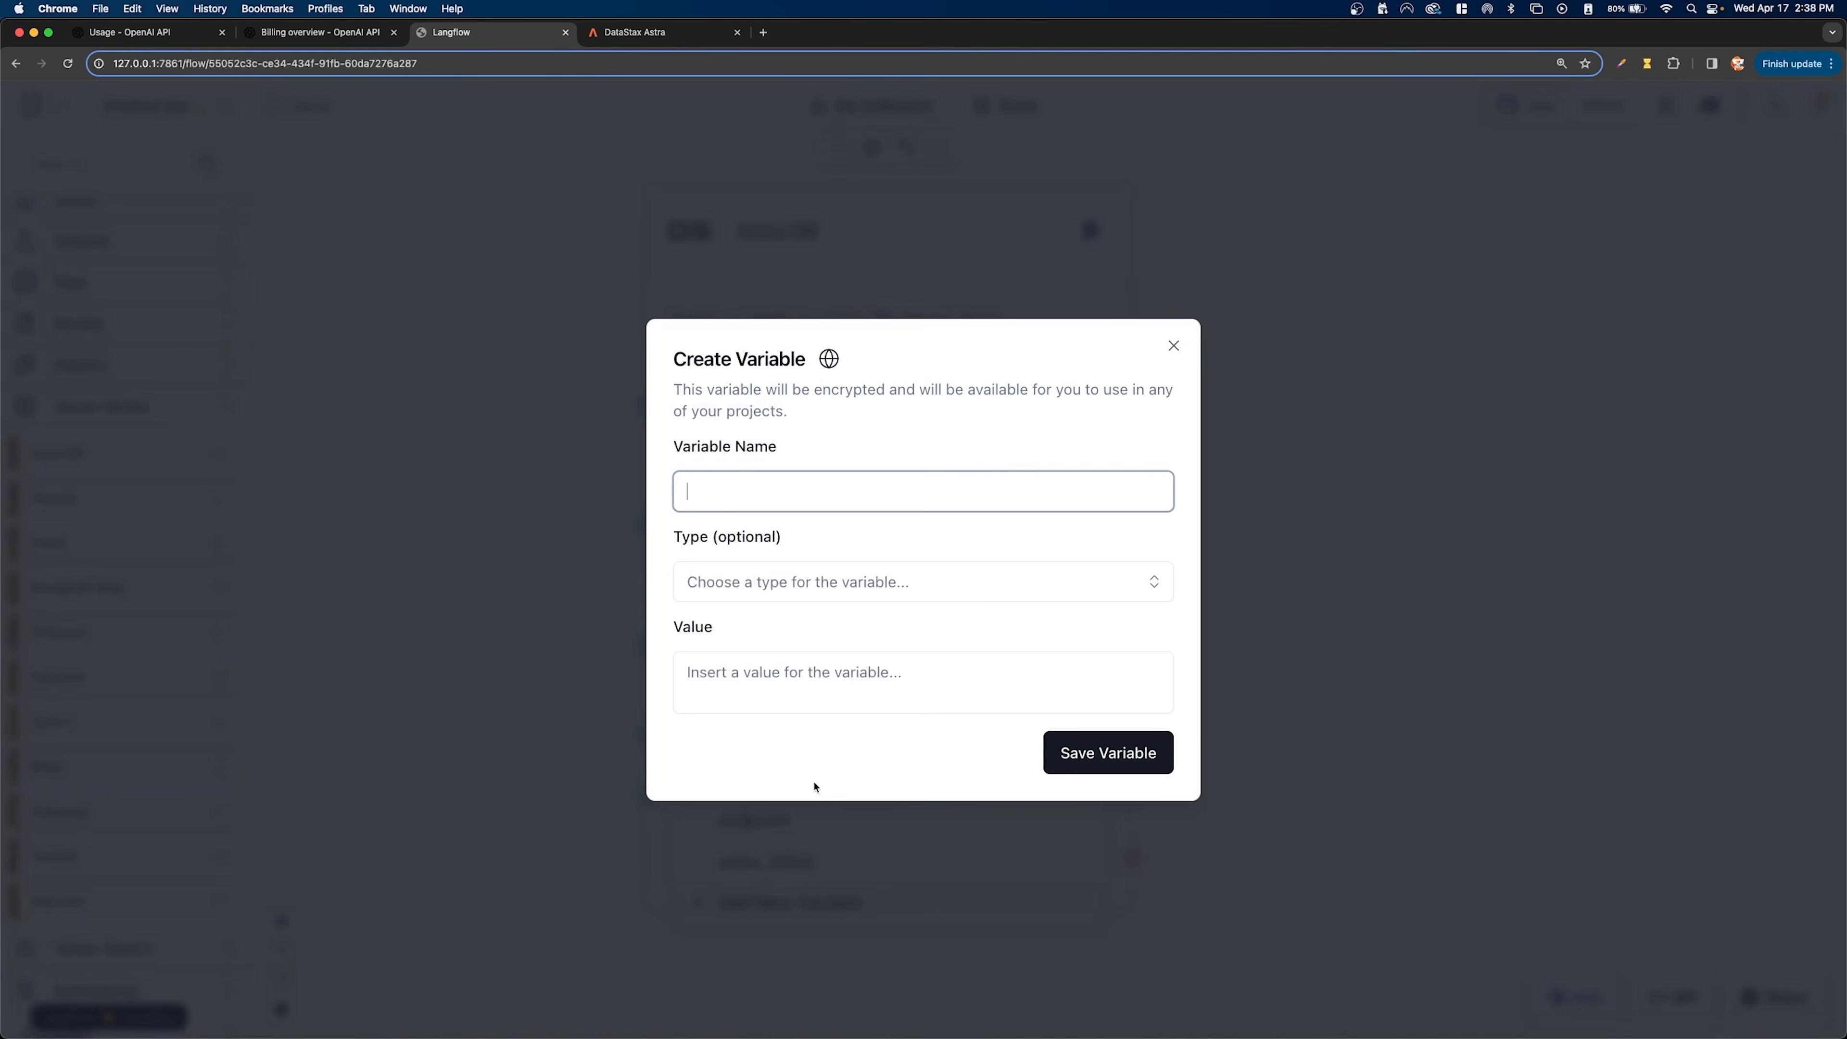
{"action": "left_click", "coordinate": [782, 677]}
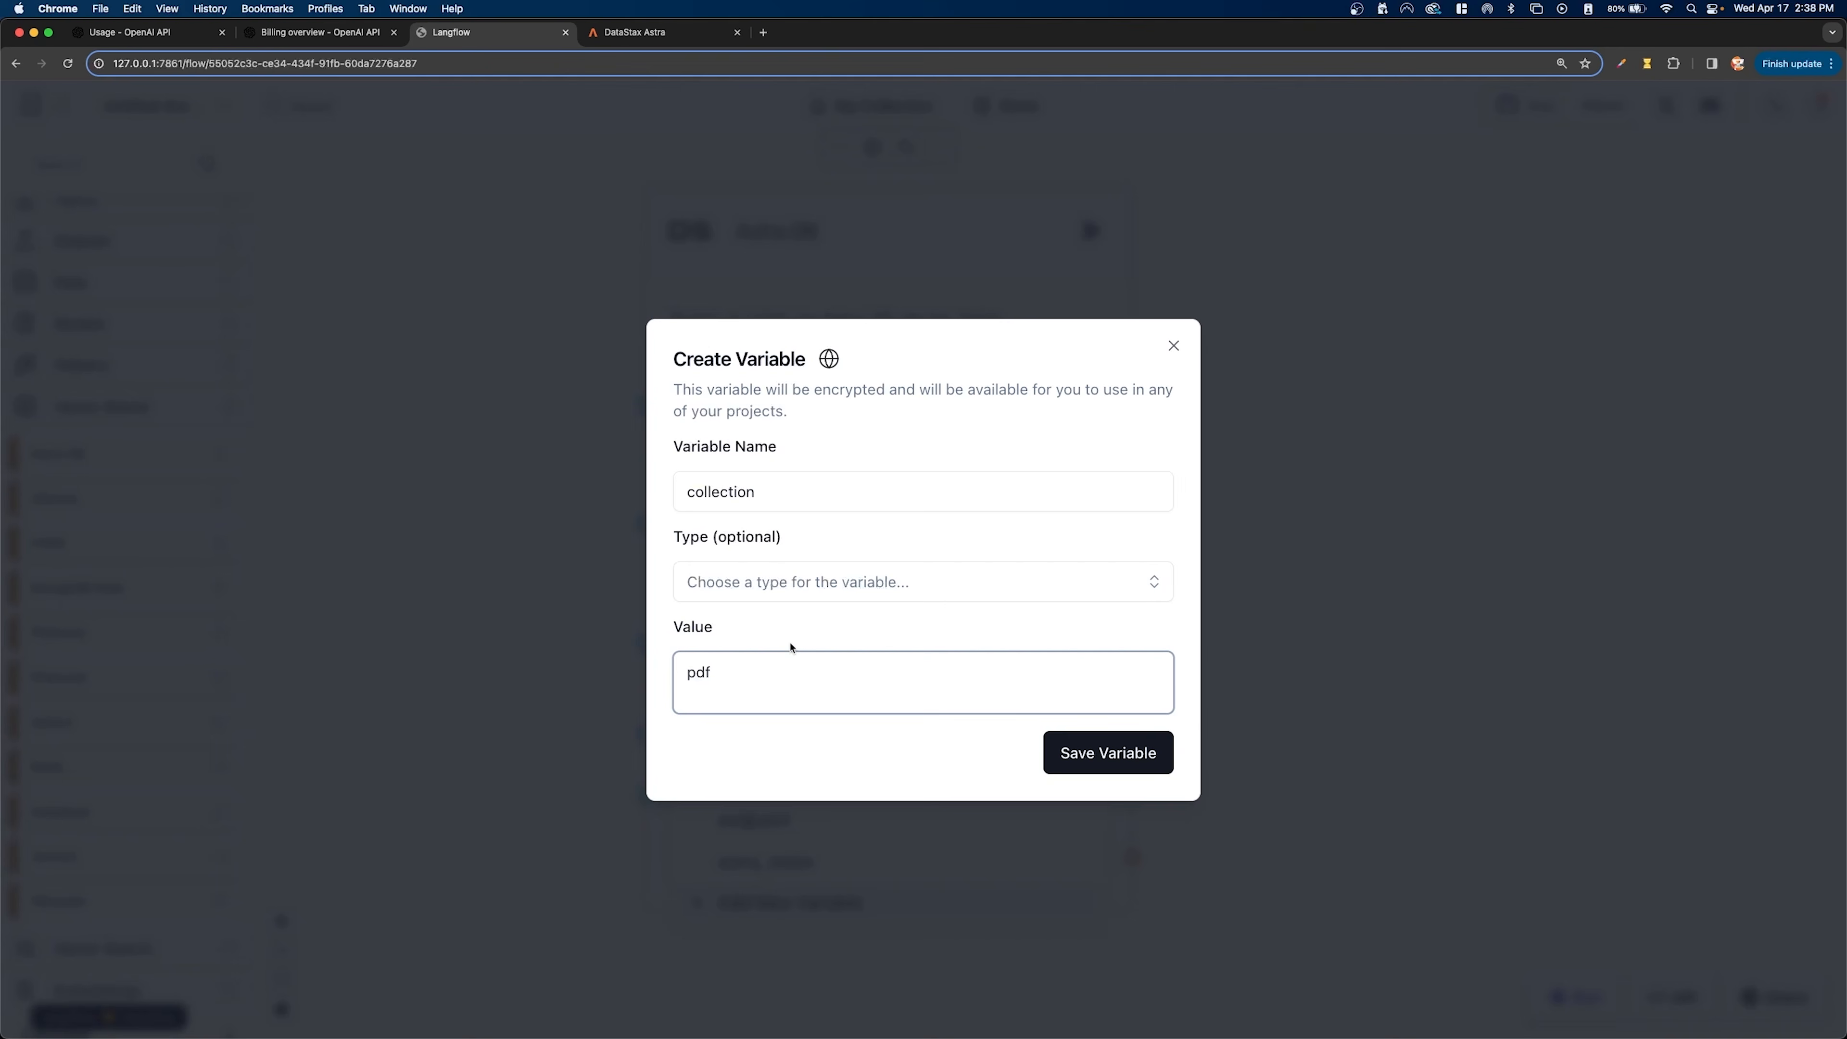
{"action": "left_click", "coordinate": [813, 581]}
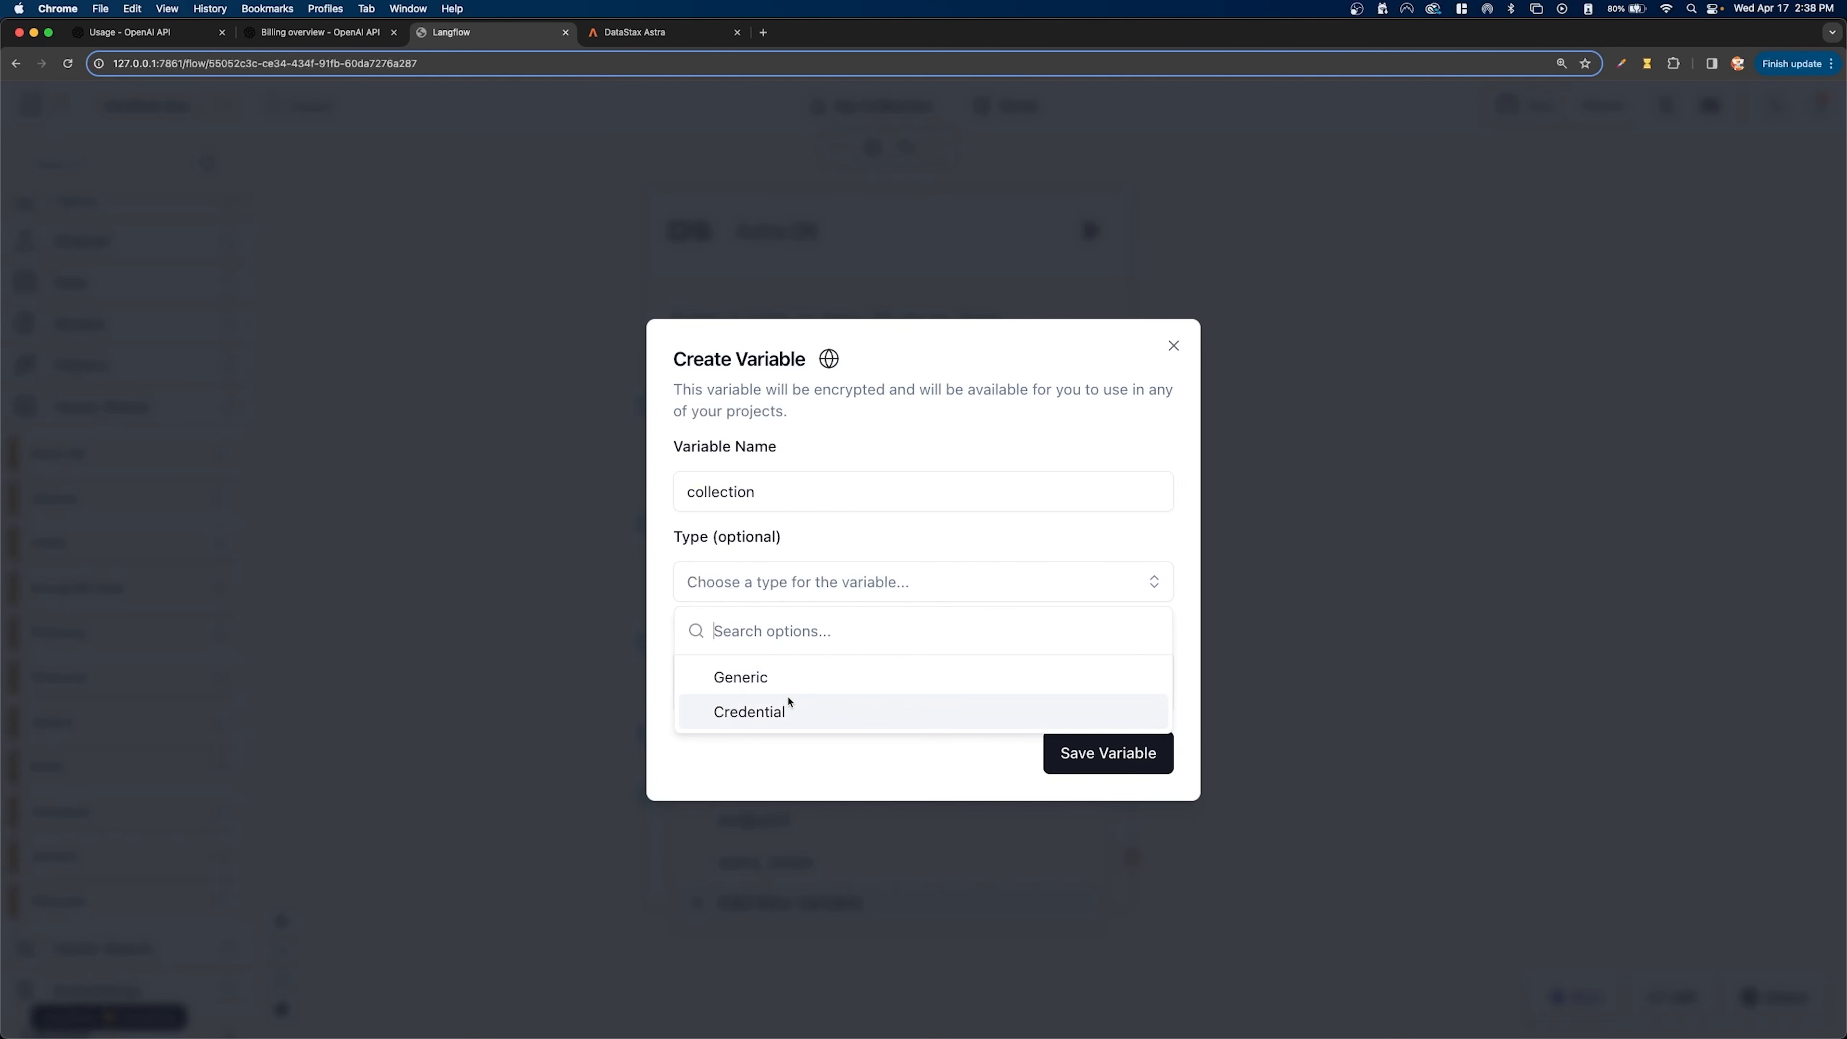
{"action": "left_click", "coordinate": [925, 688]}
{"action": "left_click", "coordinate": [1071, 754]}
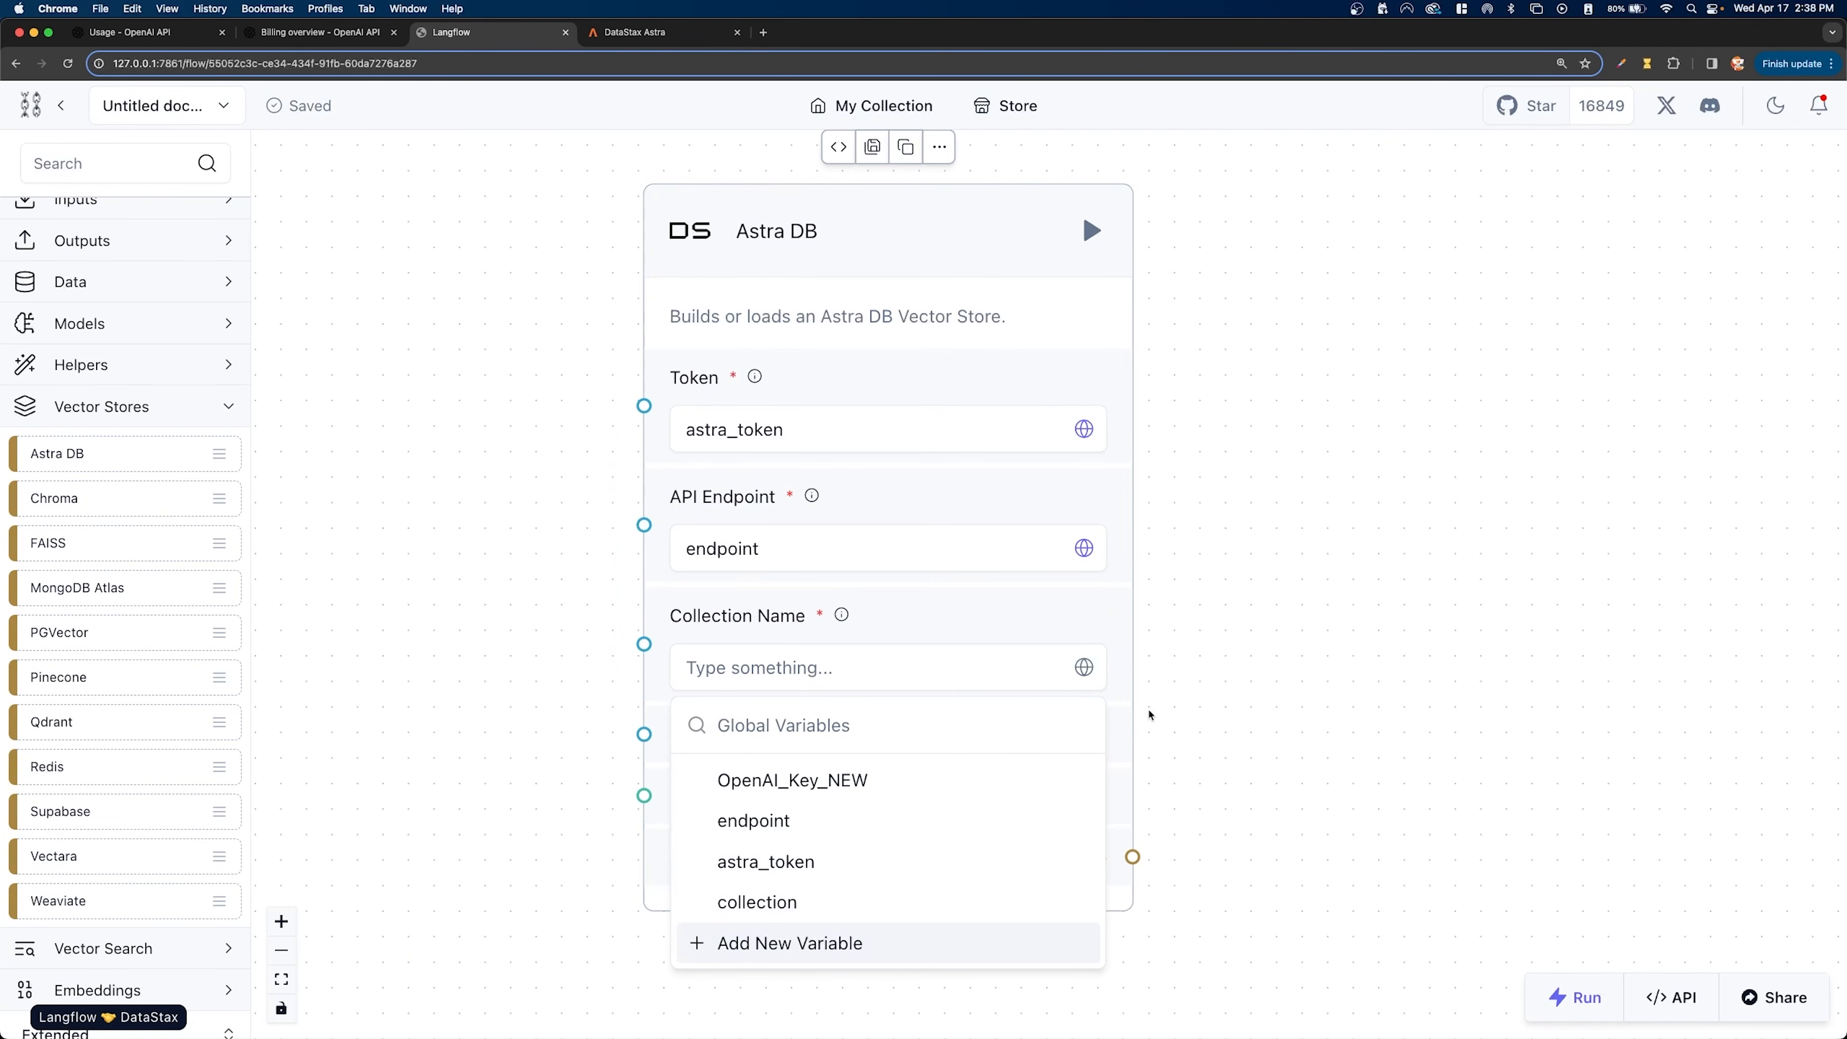
{"action": "left_click", "coordinate": [788, 891]}
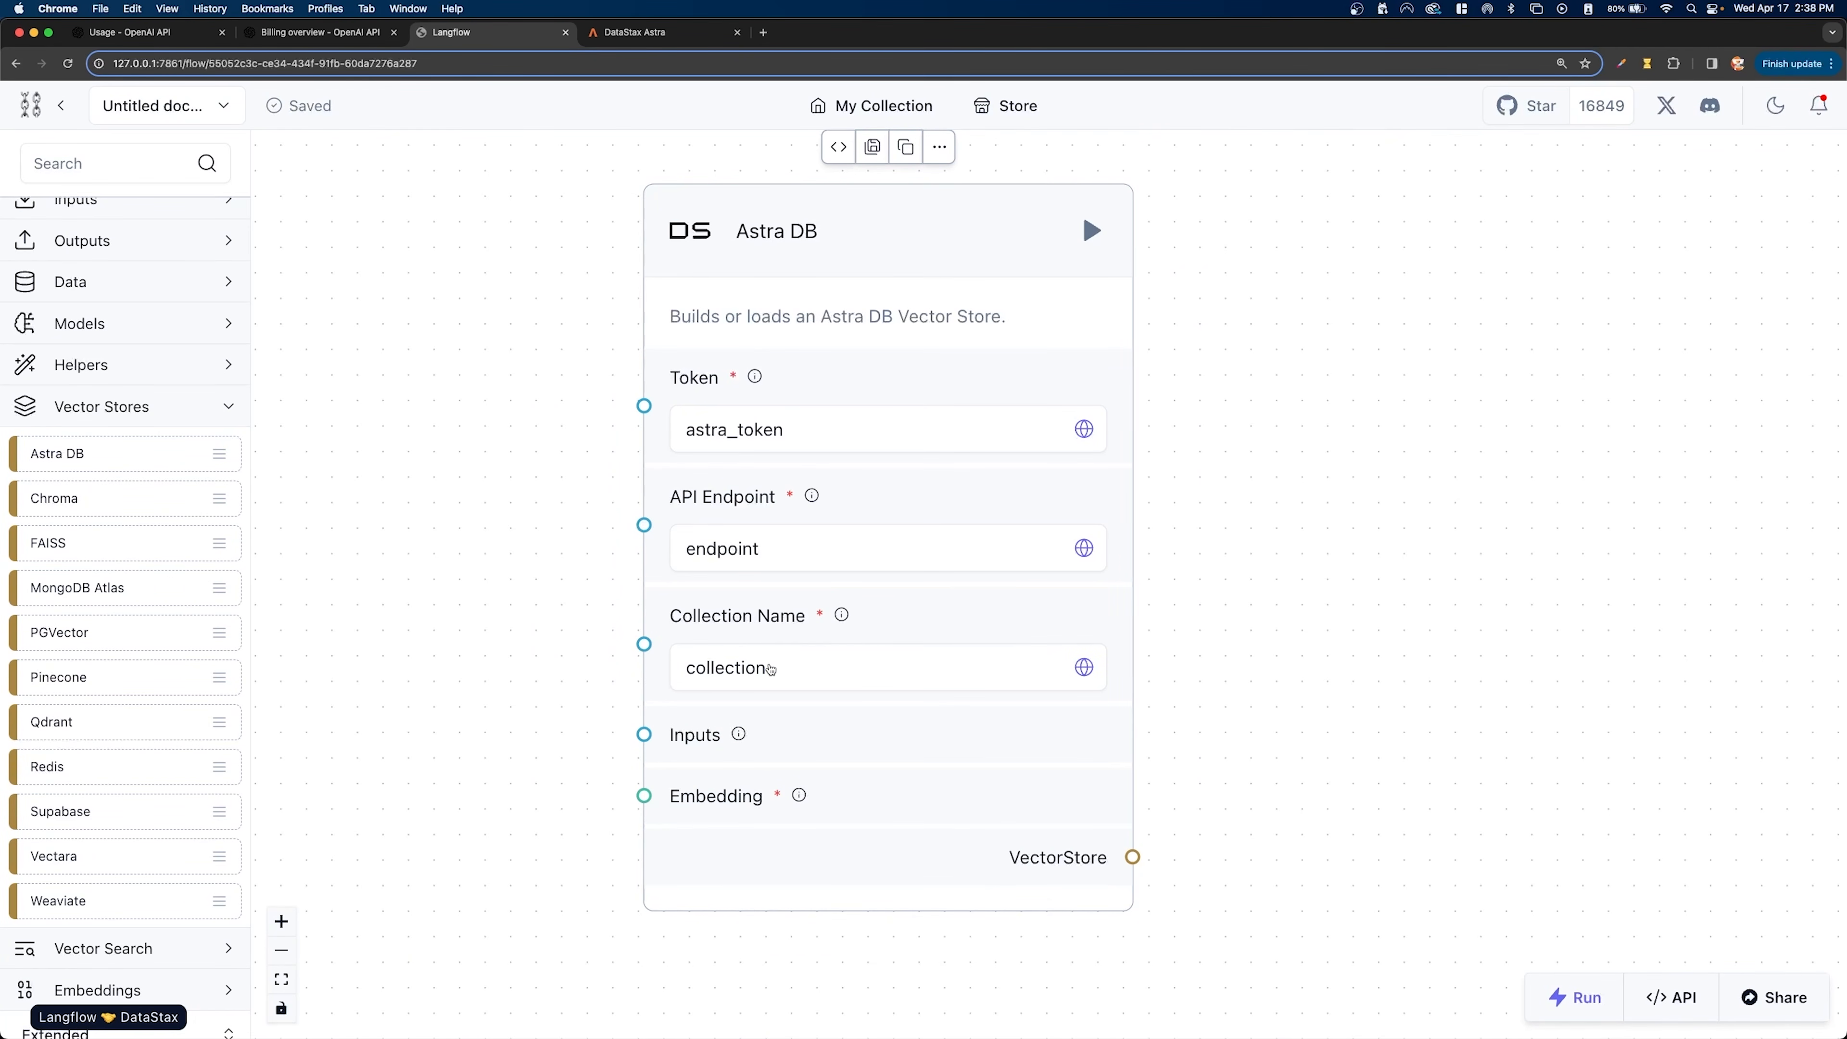
- Make room around the Astra DB component and add an OpenAI Embeddings component beside it
{"action": "scroll", "coordinate": [771, 670], "scroll_direction": "down", "scroll_amount": 1}
{"action": "left_click_drag", "start_coordinate": [861, 746], "coordinate": [943, 704]}
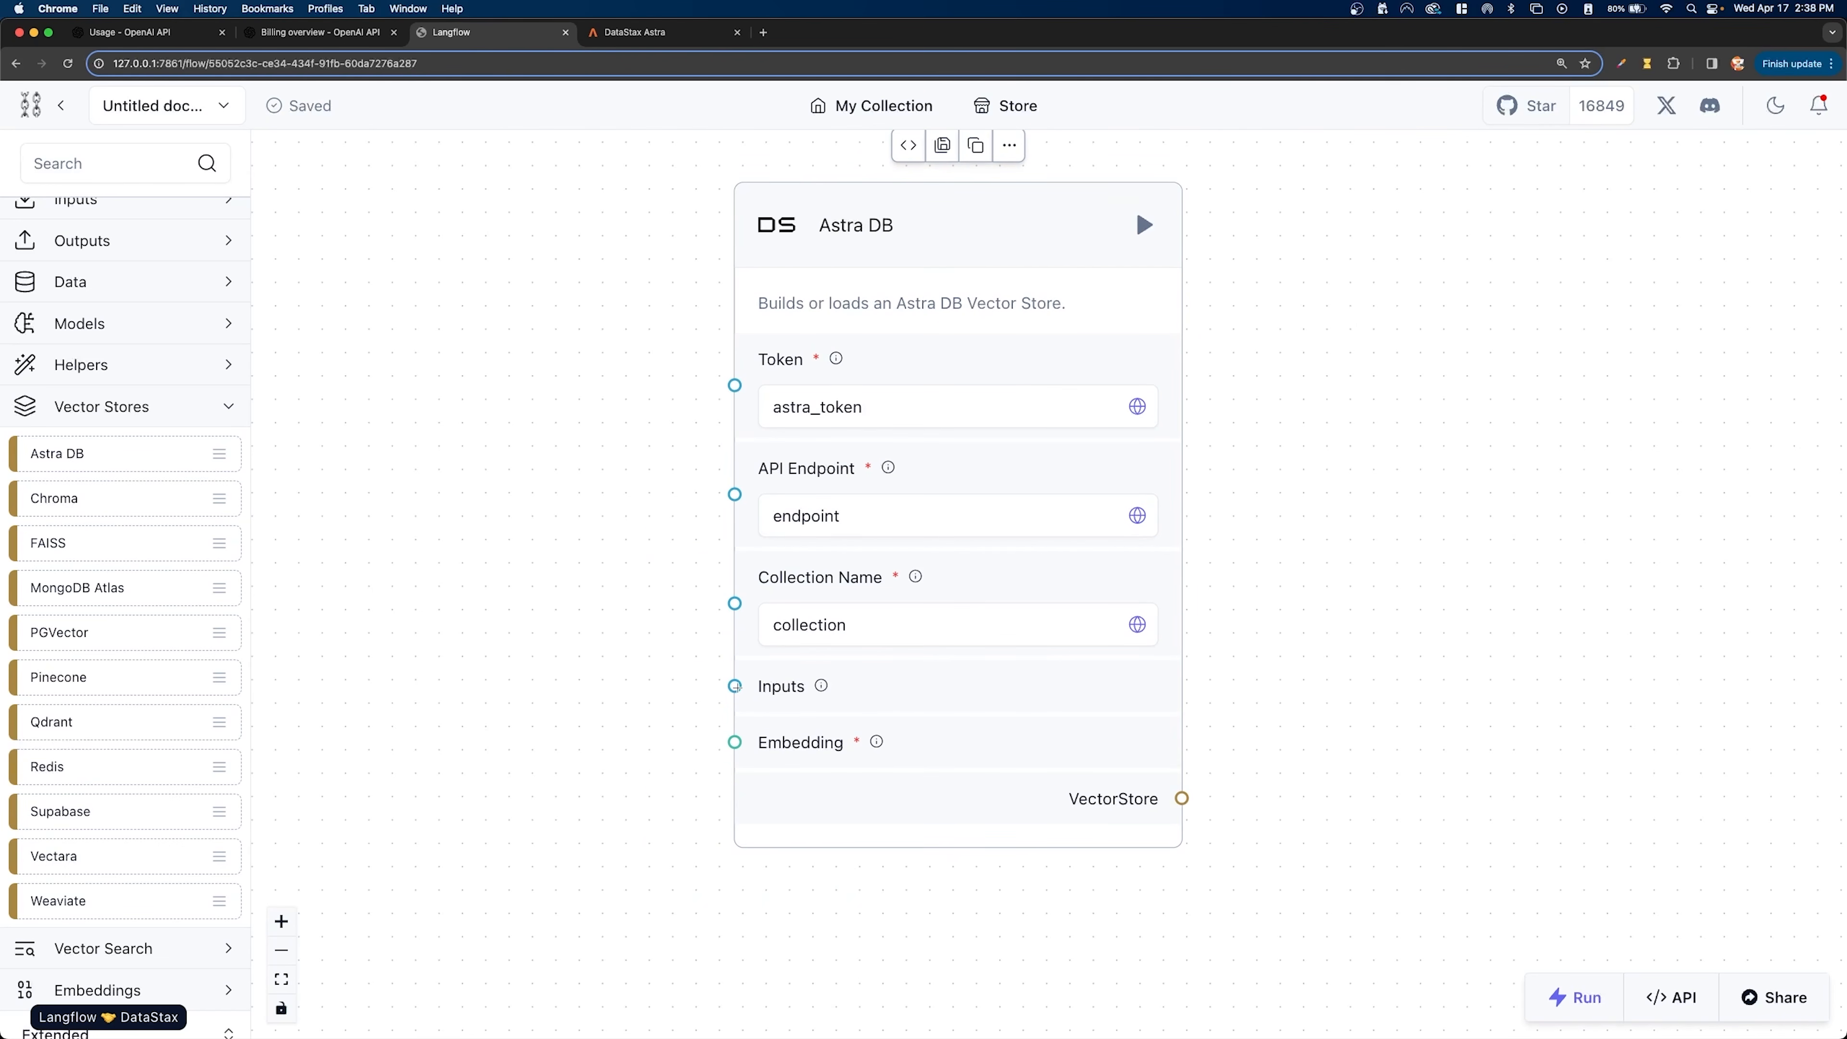
{"action": "scroll", "coordinate": [744, 737], "scroll_direction": "down", "scroll_amount": 2}
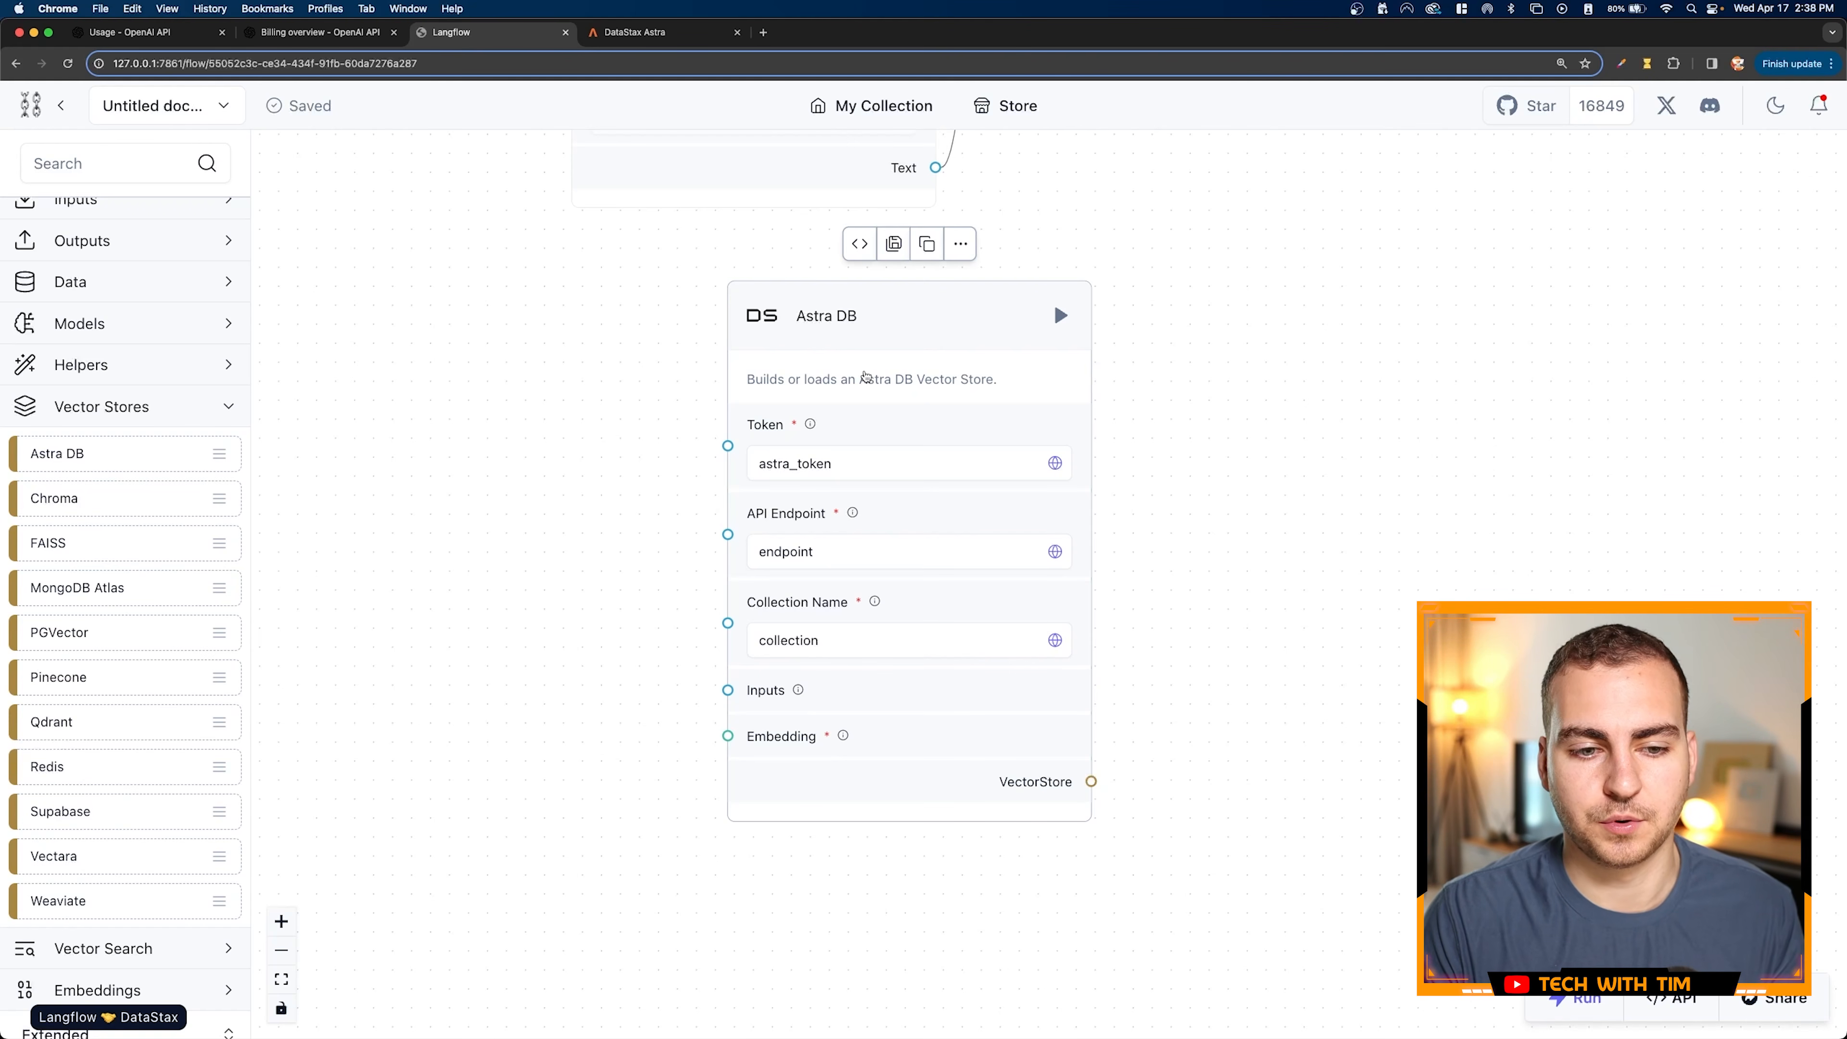
{"action": "left_click_drag", "start_coordinate": [933, 305], "coordinate": [988, 290]}
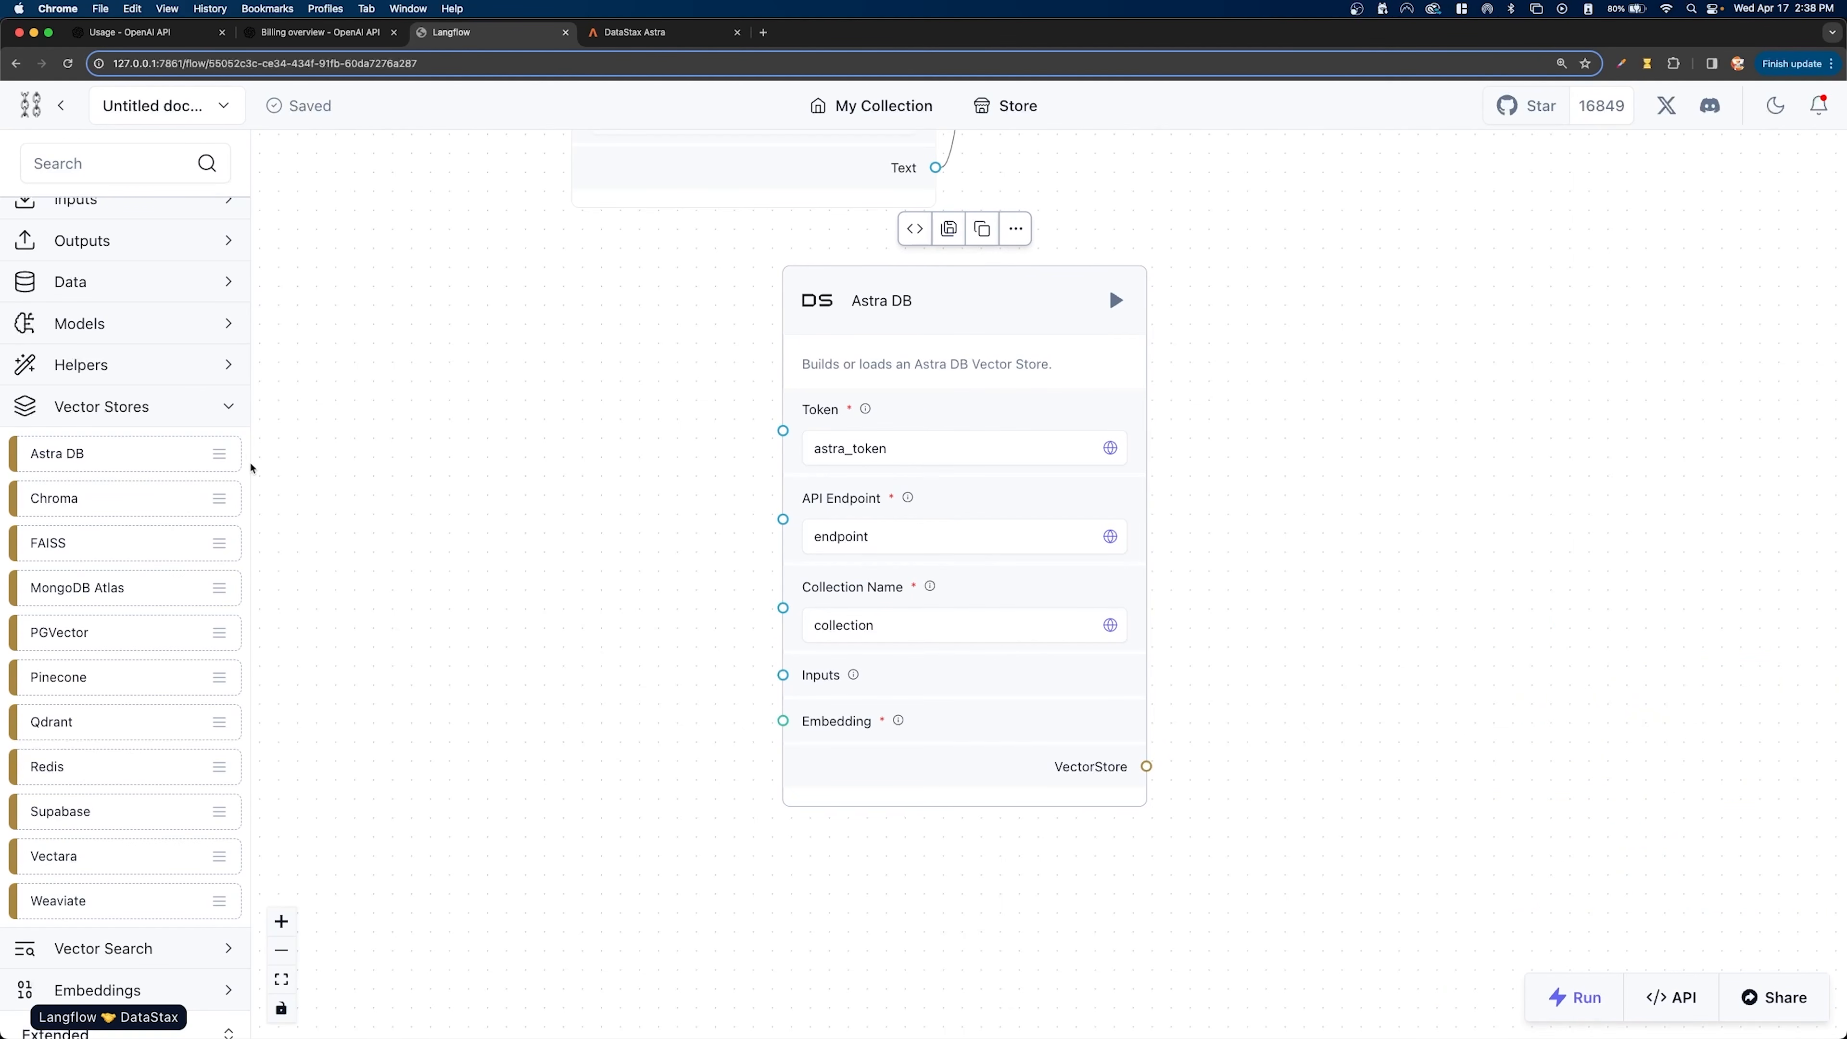
{"action": "scroll", "coordinate": [140, 429], "scroll_direction": "up", "scroll_amount": 3}
{"action": "left_click", "coordinate": [216, 453]}
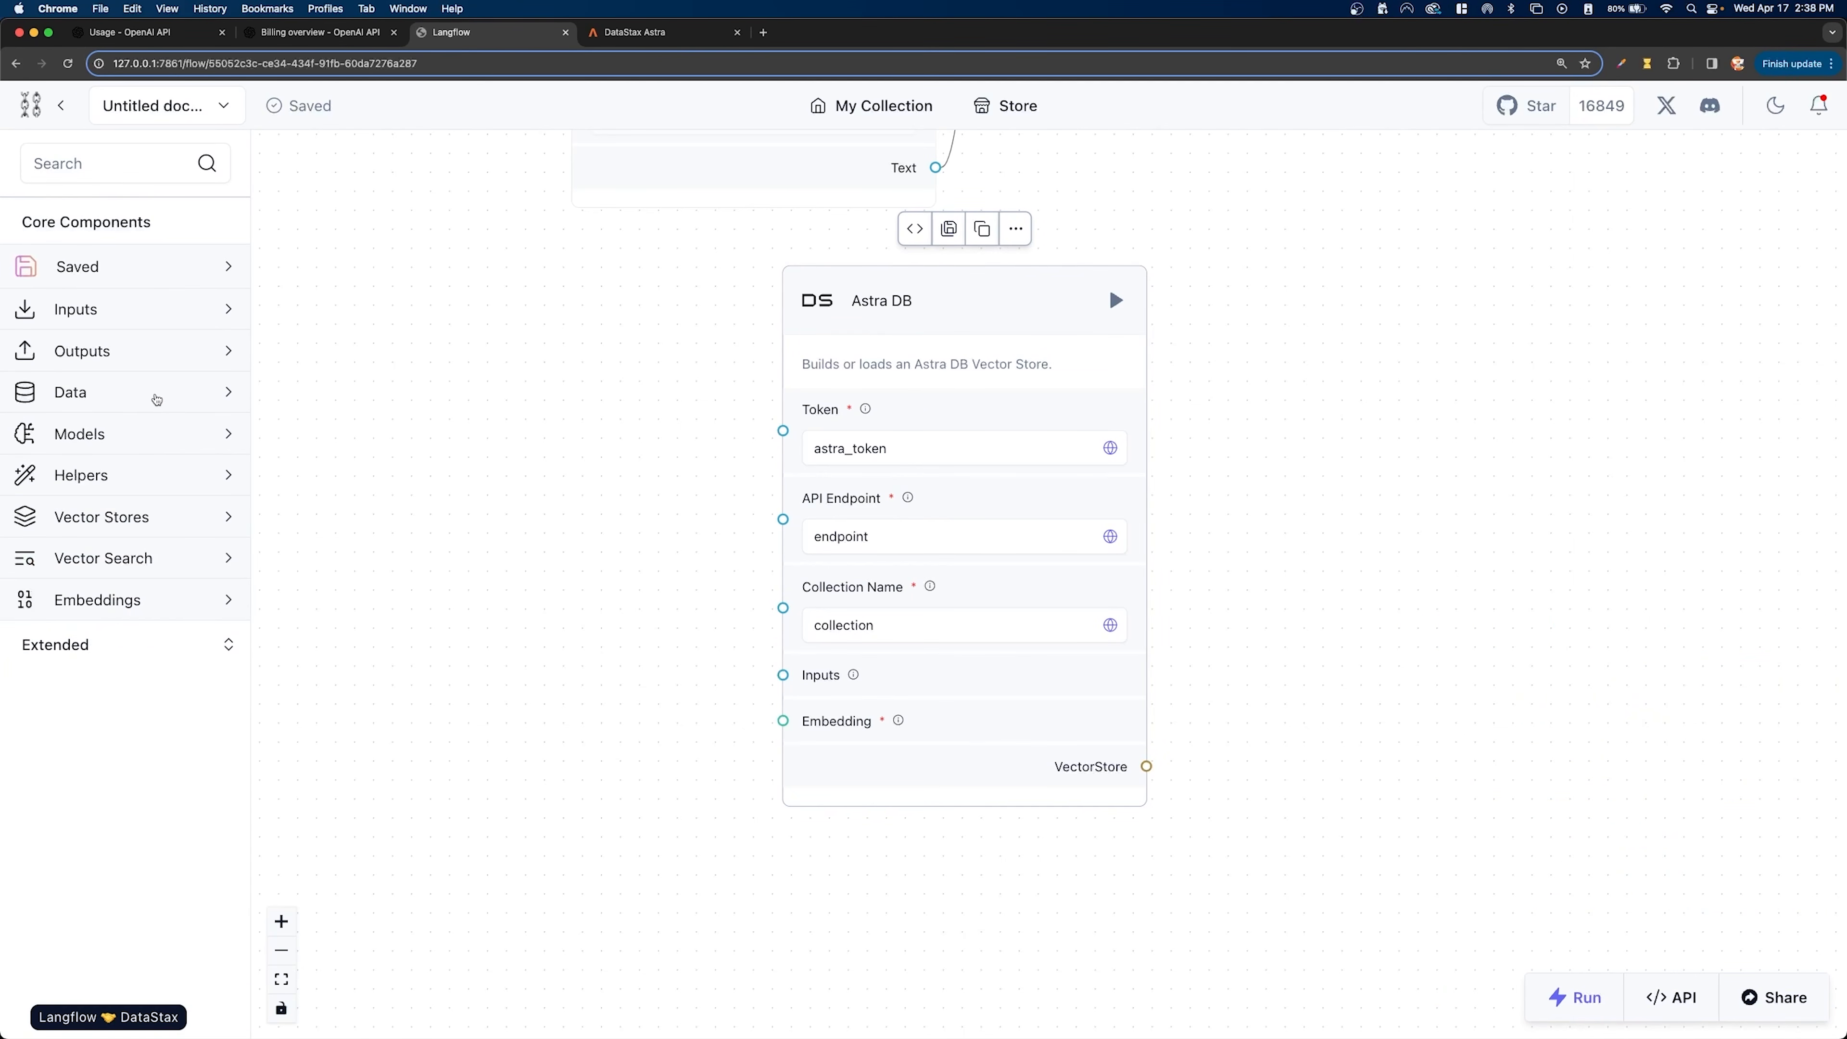
{"action": "left_click", "coordinate": [129, 593]}
{"action": "scroll", "coordinate": [109, 553], "scroll_direction": "down", "scroll_amount": 1}
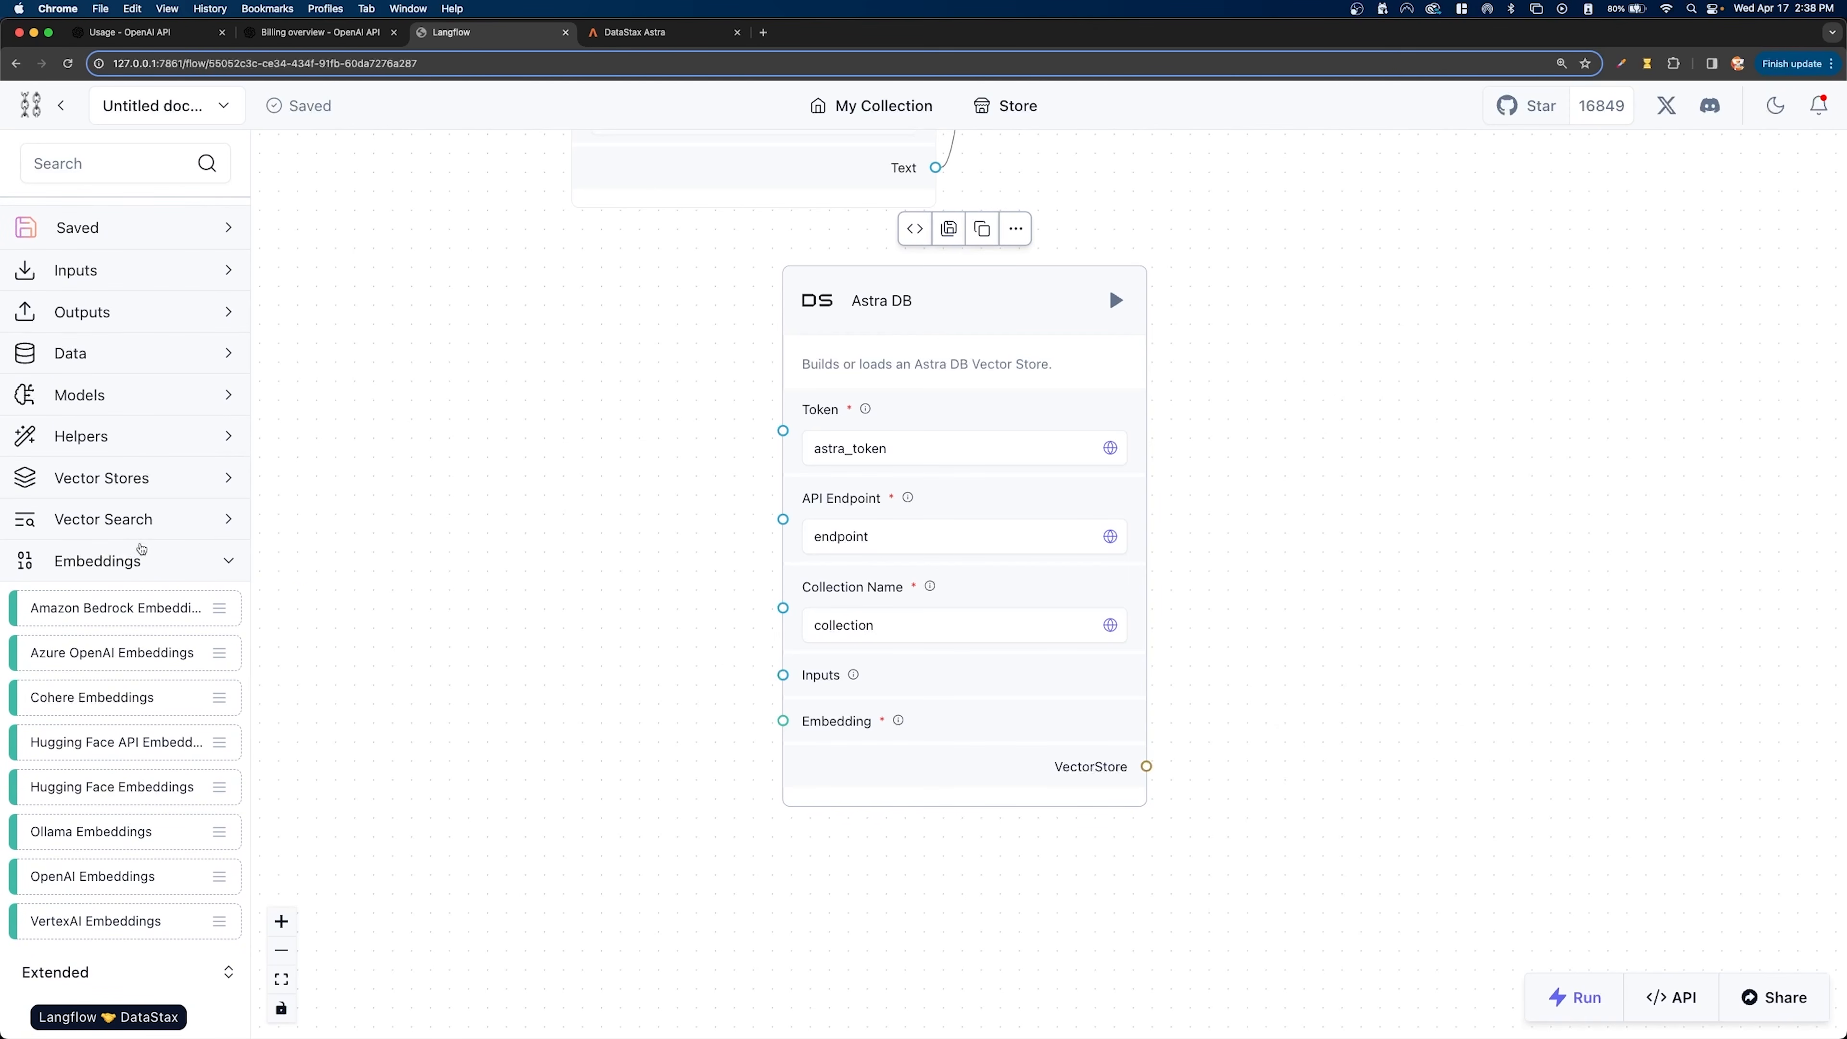
{"action": "left_click_drag", "start_coordinate": [97, 879], "coordinate": [422, 519]}
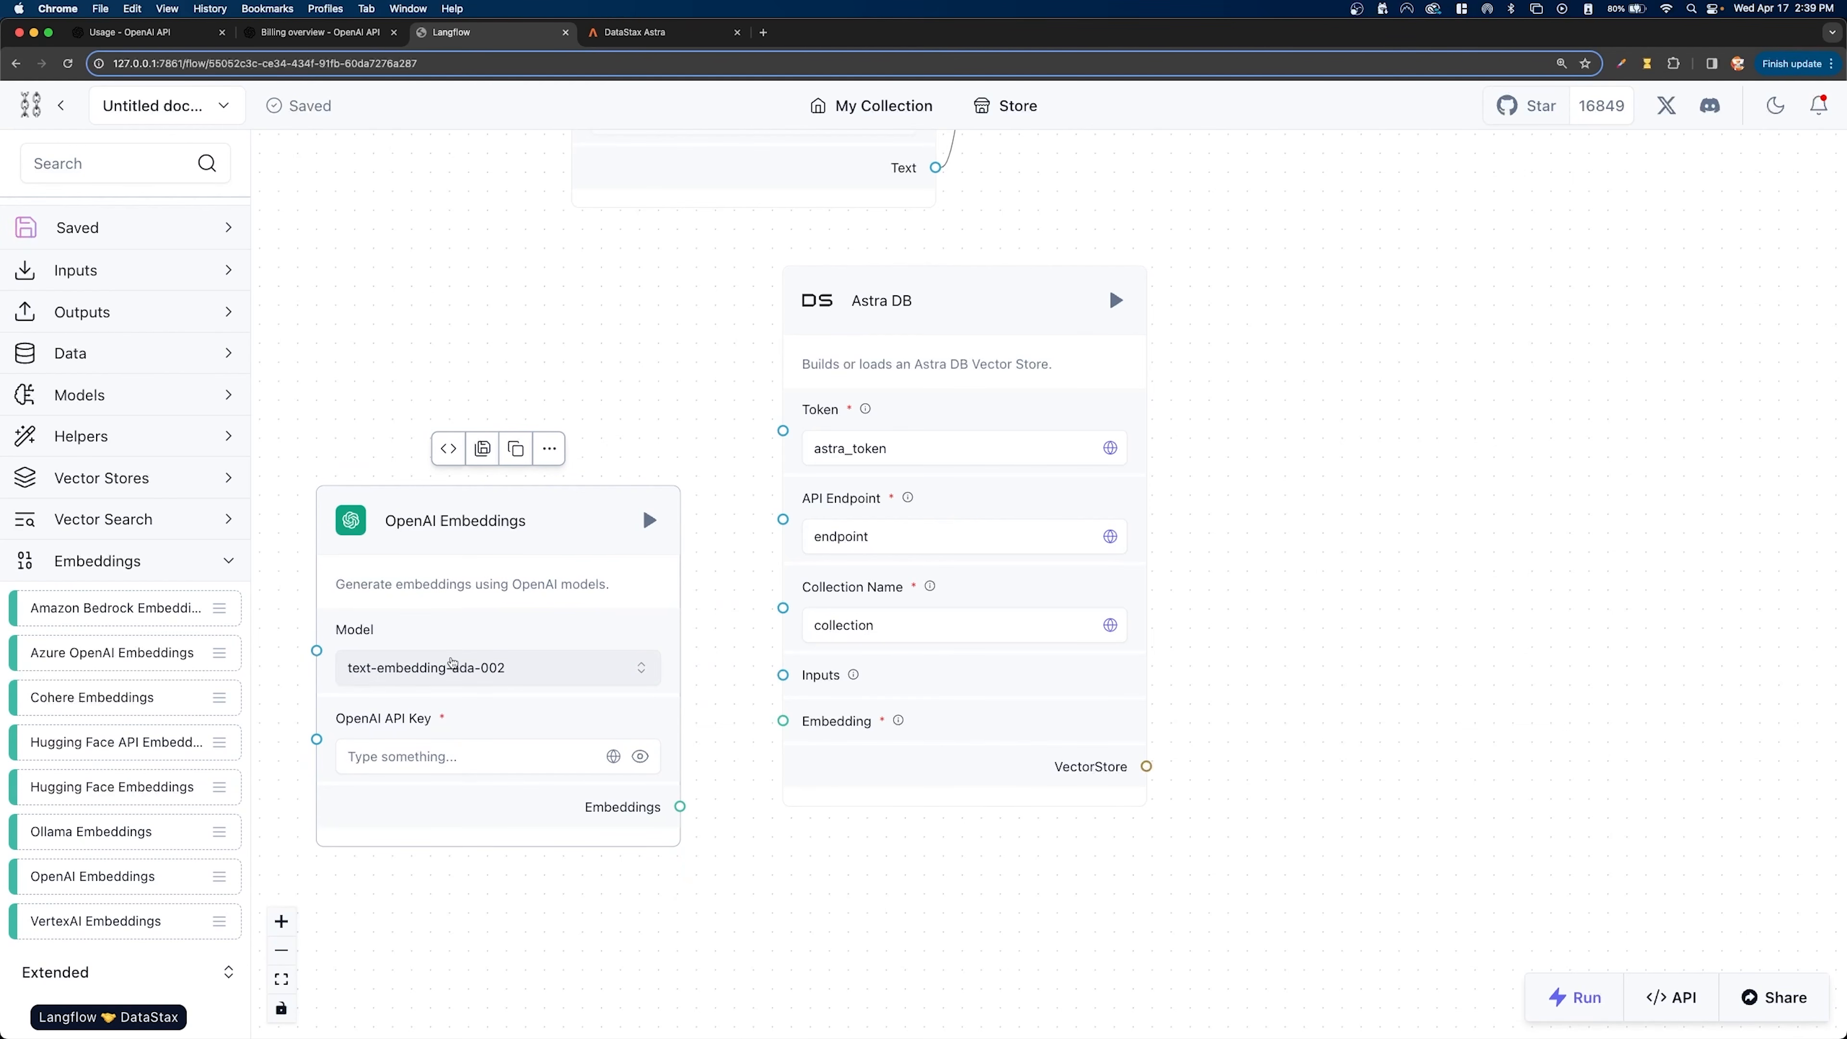
- Assign the OpenAI_Key_NEW global variable to the OpenAI Embeddings component's OpenAI API Key
{"action": "left_click", "coordinate": [422, 756]}
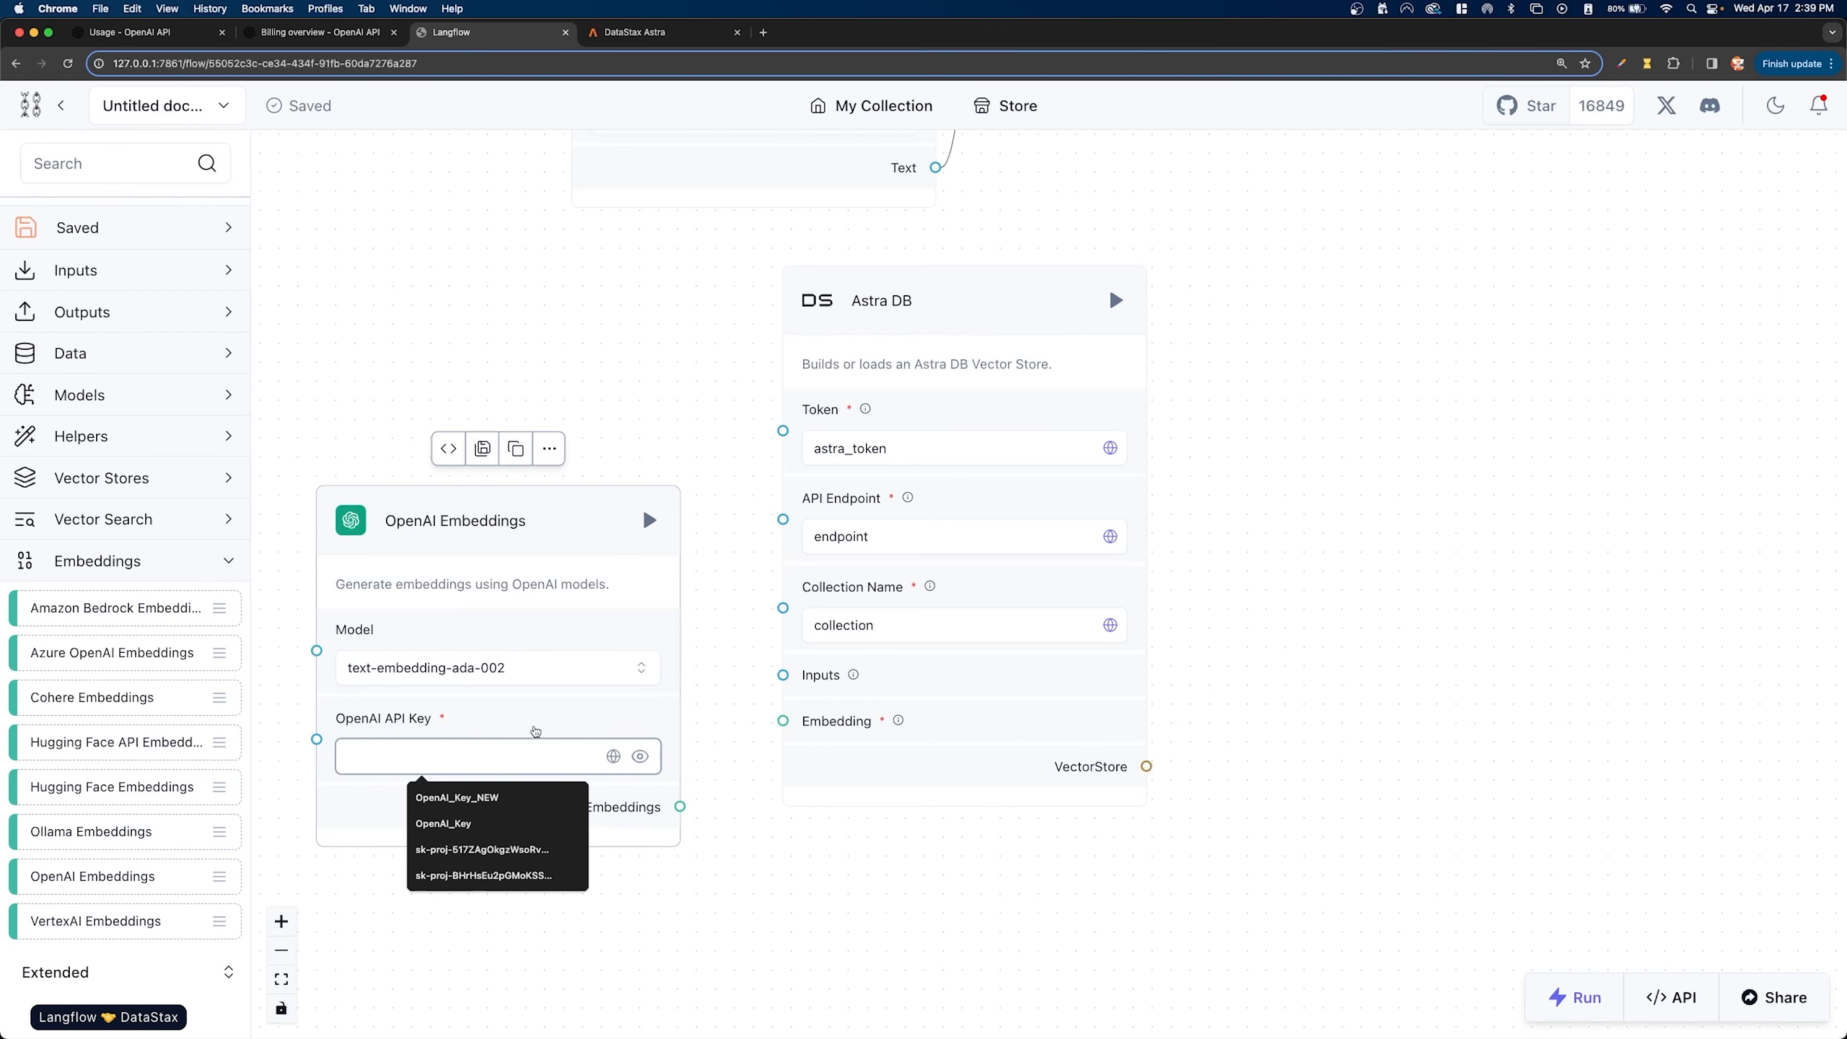
{"action": "left_click", "coordinate": [612, 756]}
{"action": "left_click", "coordinate": [612, 757]}
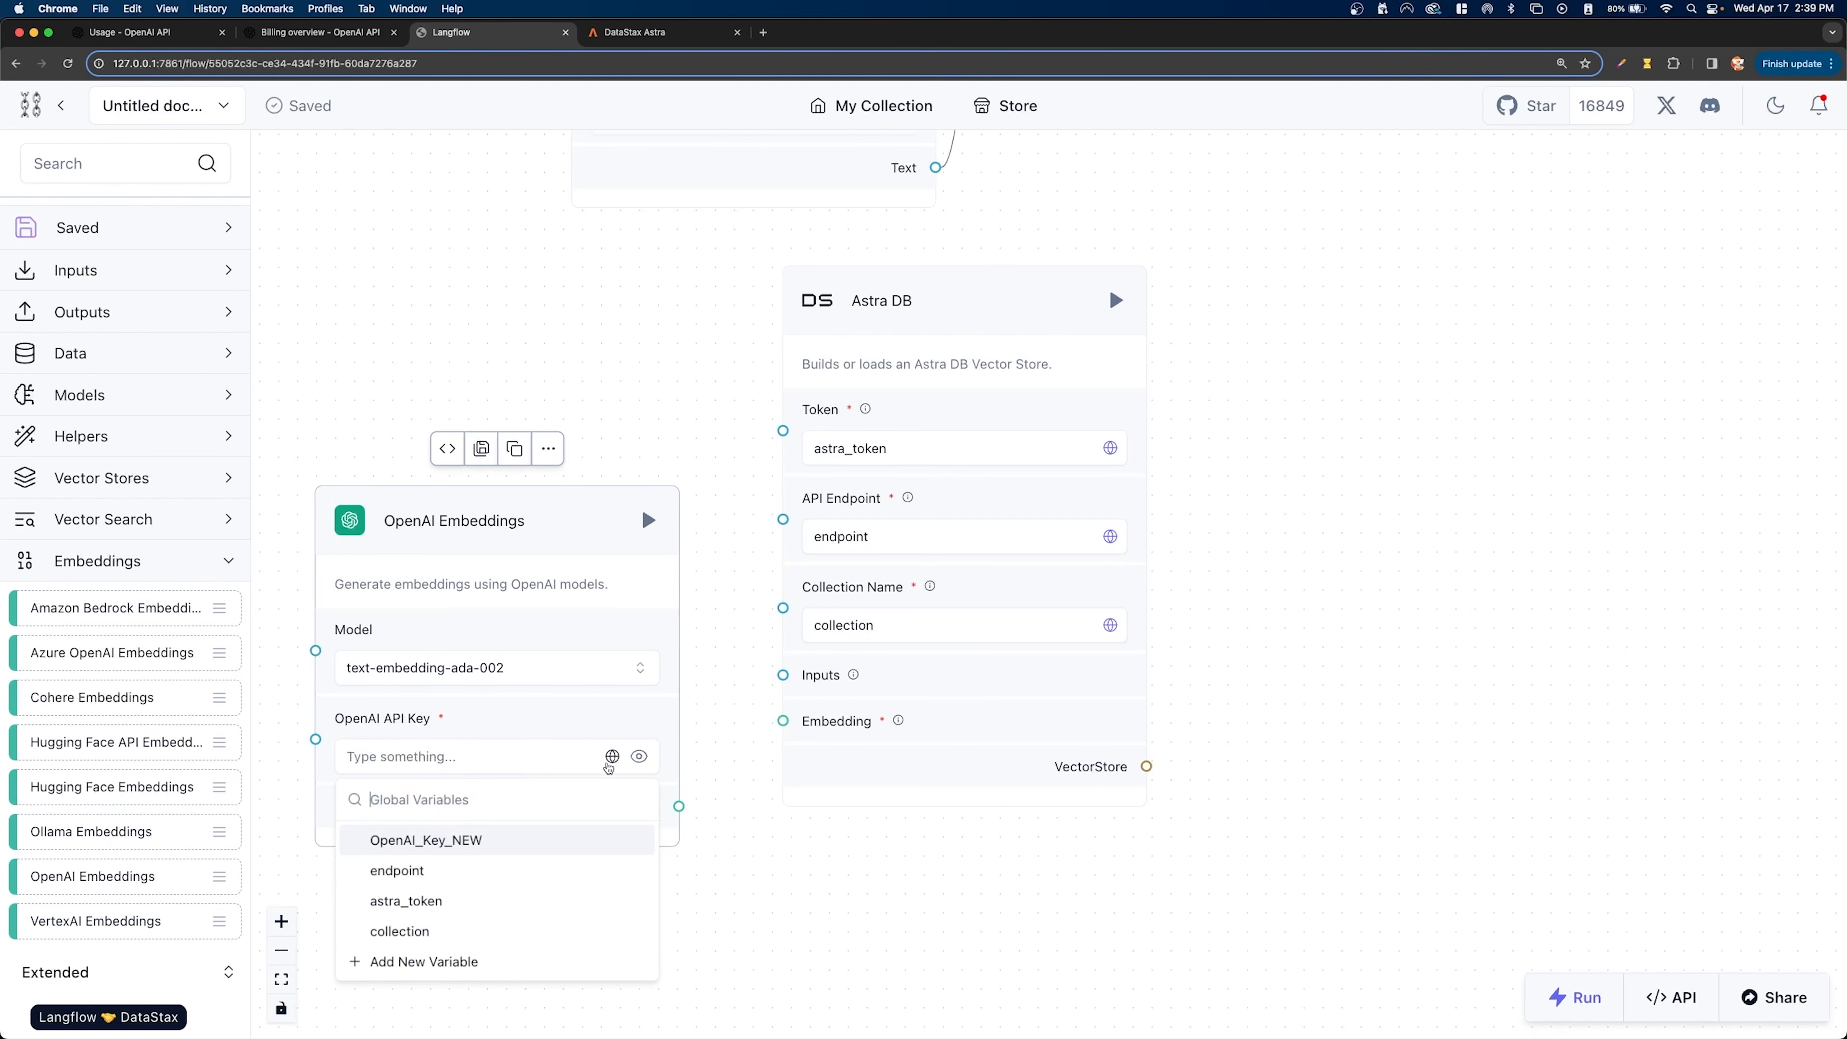
{"action": "left_click", "coordinate": [422, 843]}
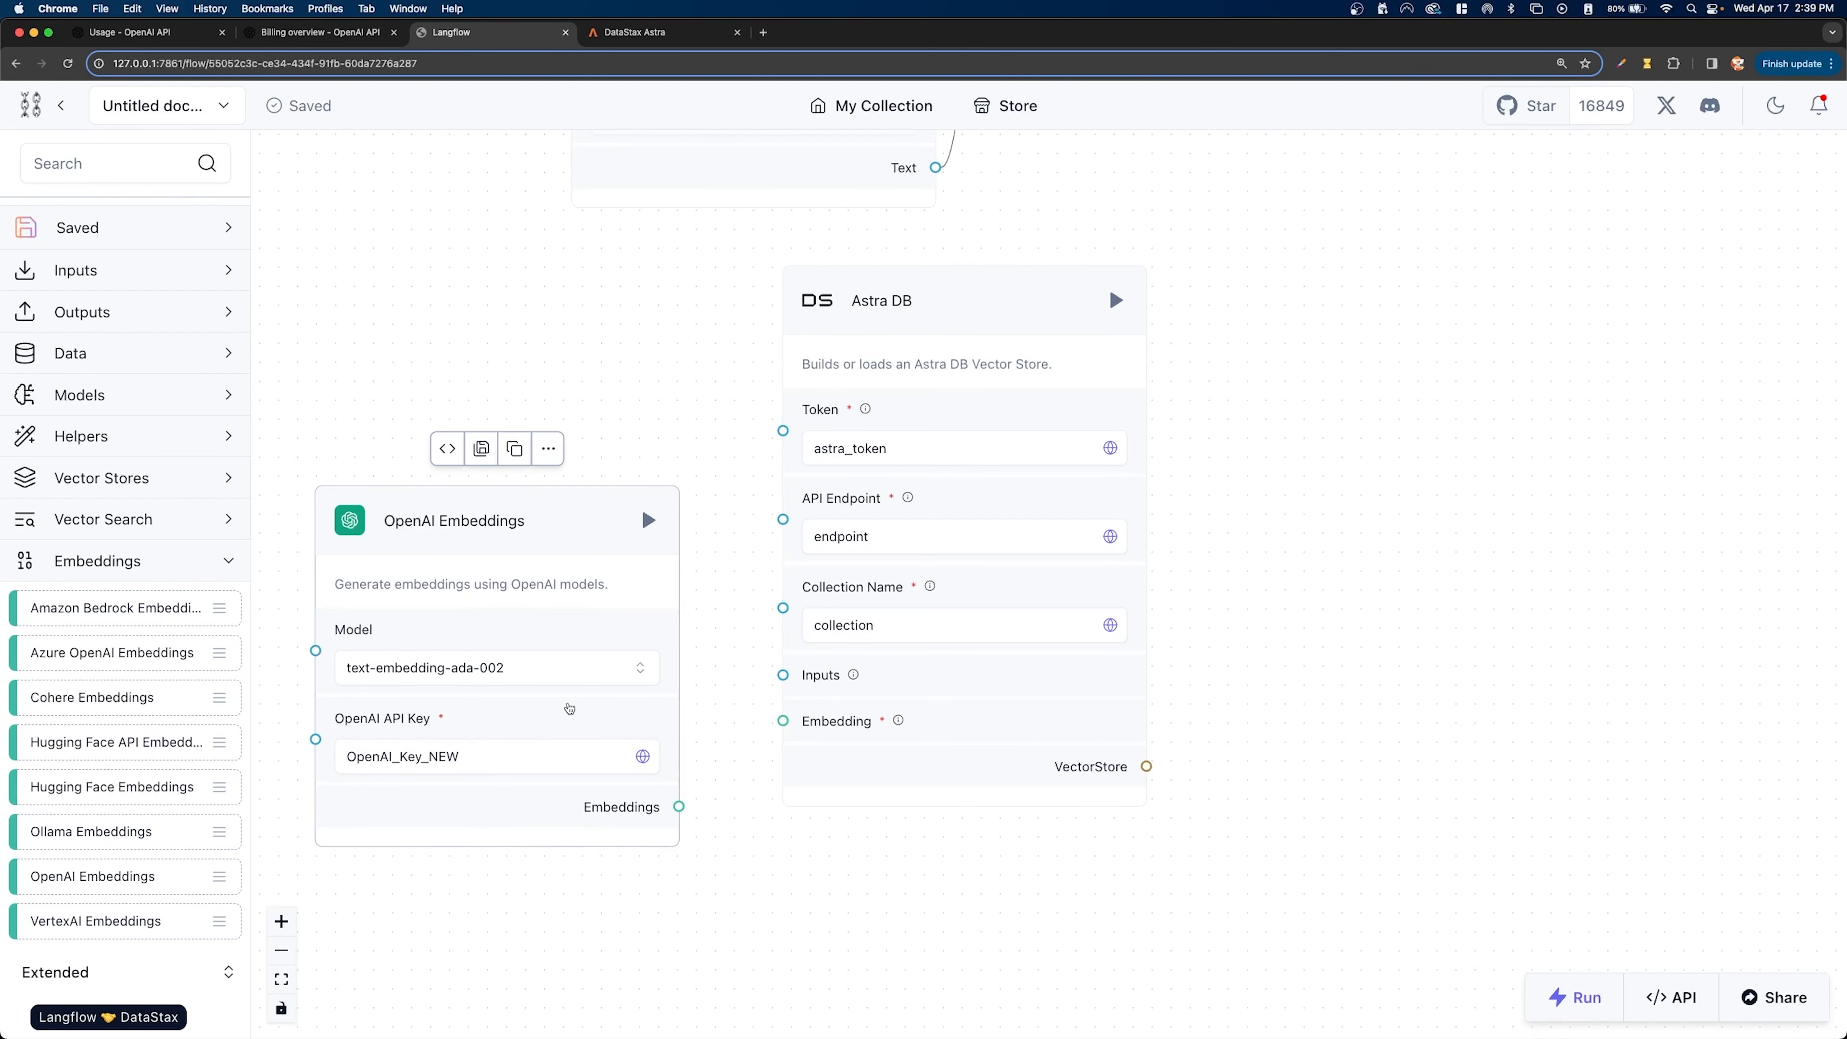
- Connect the OpenAI Embeddings output to Astra DB's Embedding input and space the two components apart
{"action": "left_click_drag", "start_coordinate": [557, 502], "coordinate": [521, 359]}
{"action": "left_click_drag", "start_coordinate": [510, 447], "coordinate": [505, 507]}
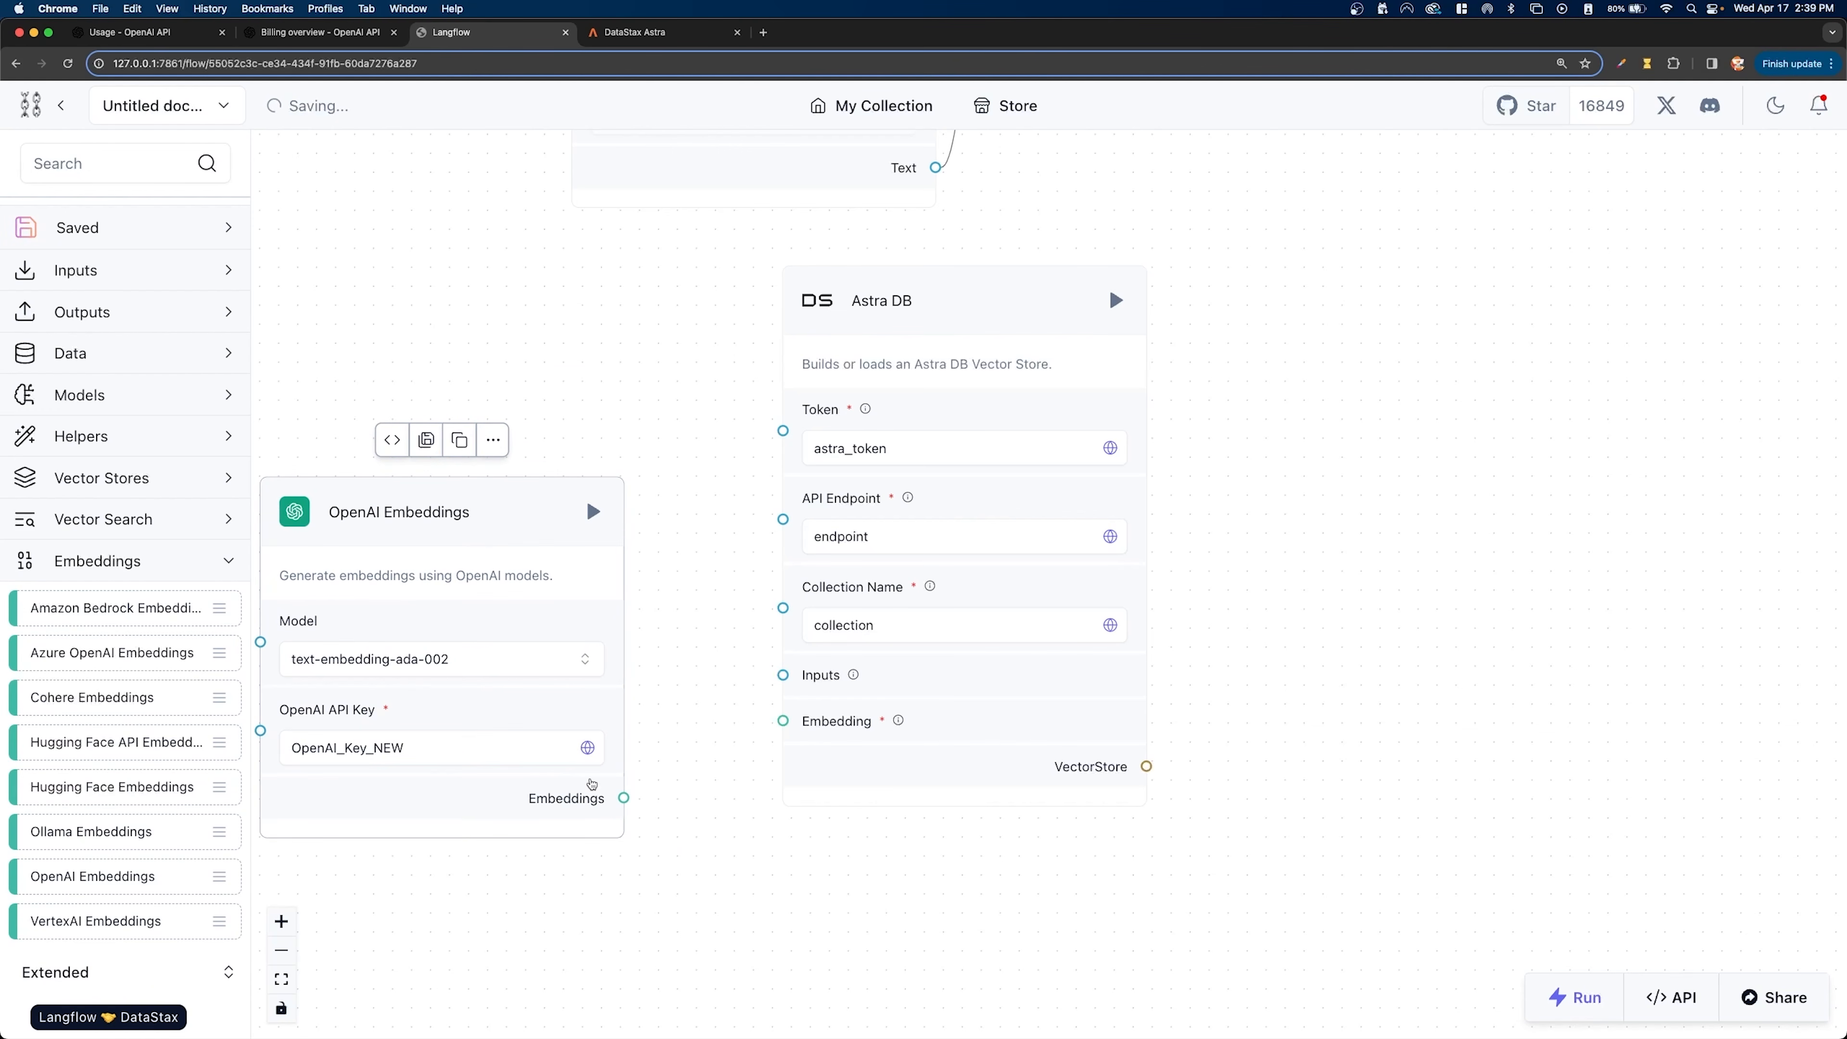
{"action": "left_click_drag", "start_coordinate": [624, 798], "coordinate": [783, 720]}
{"action": "left_click_drag", "start_coordinate": [518, 512], "coordinate": [452, 591]}
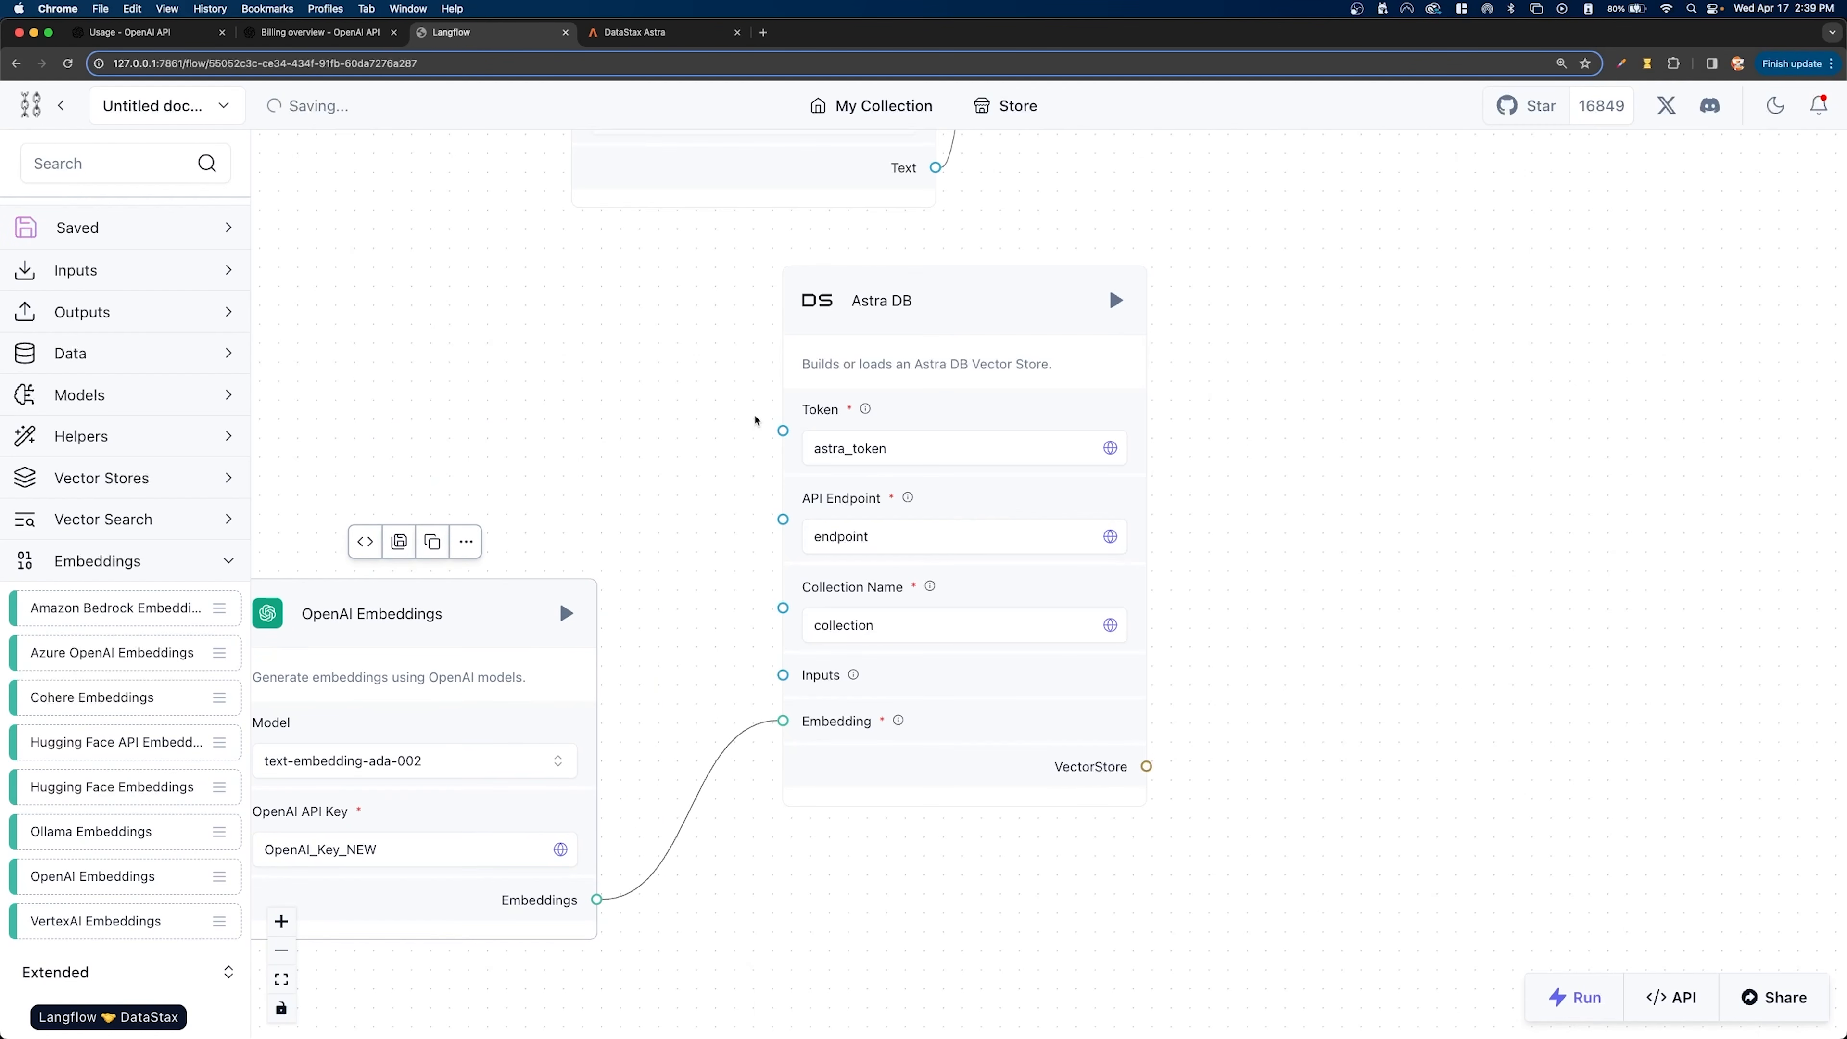
{"action": "left_click_drag", "start_coordinate": [922, 293], "coordinate": [965, 294]}
- Find the File component and add it above OpenAI Embeddings, moving Astra DB farther away to make room
{"action": "scroll", "coordinate": [90, 260], "scroll_direction": "up", "scroll_amount": 1}
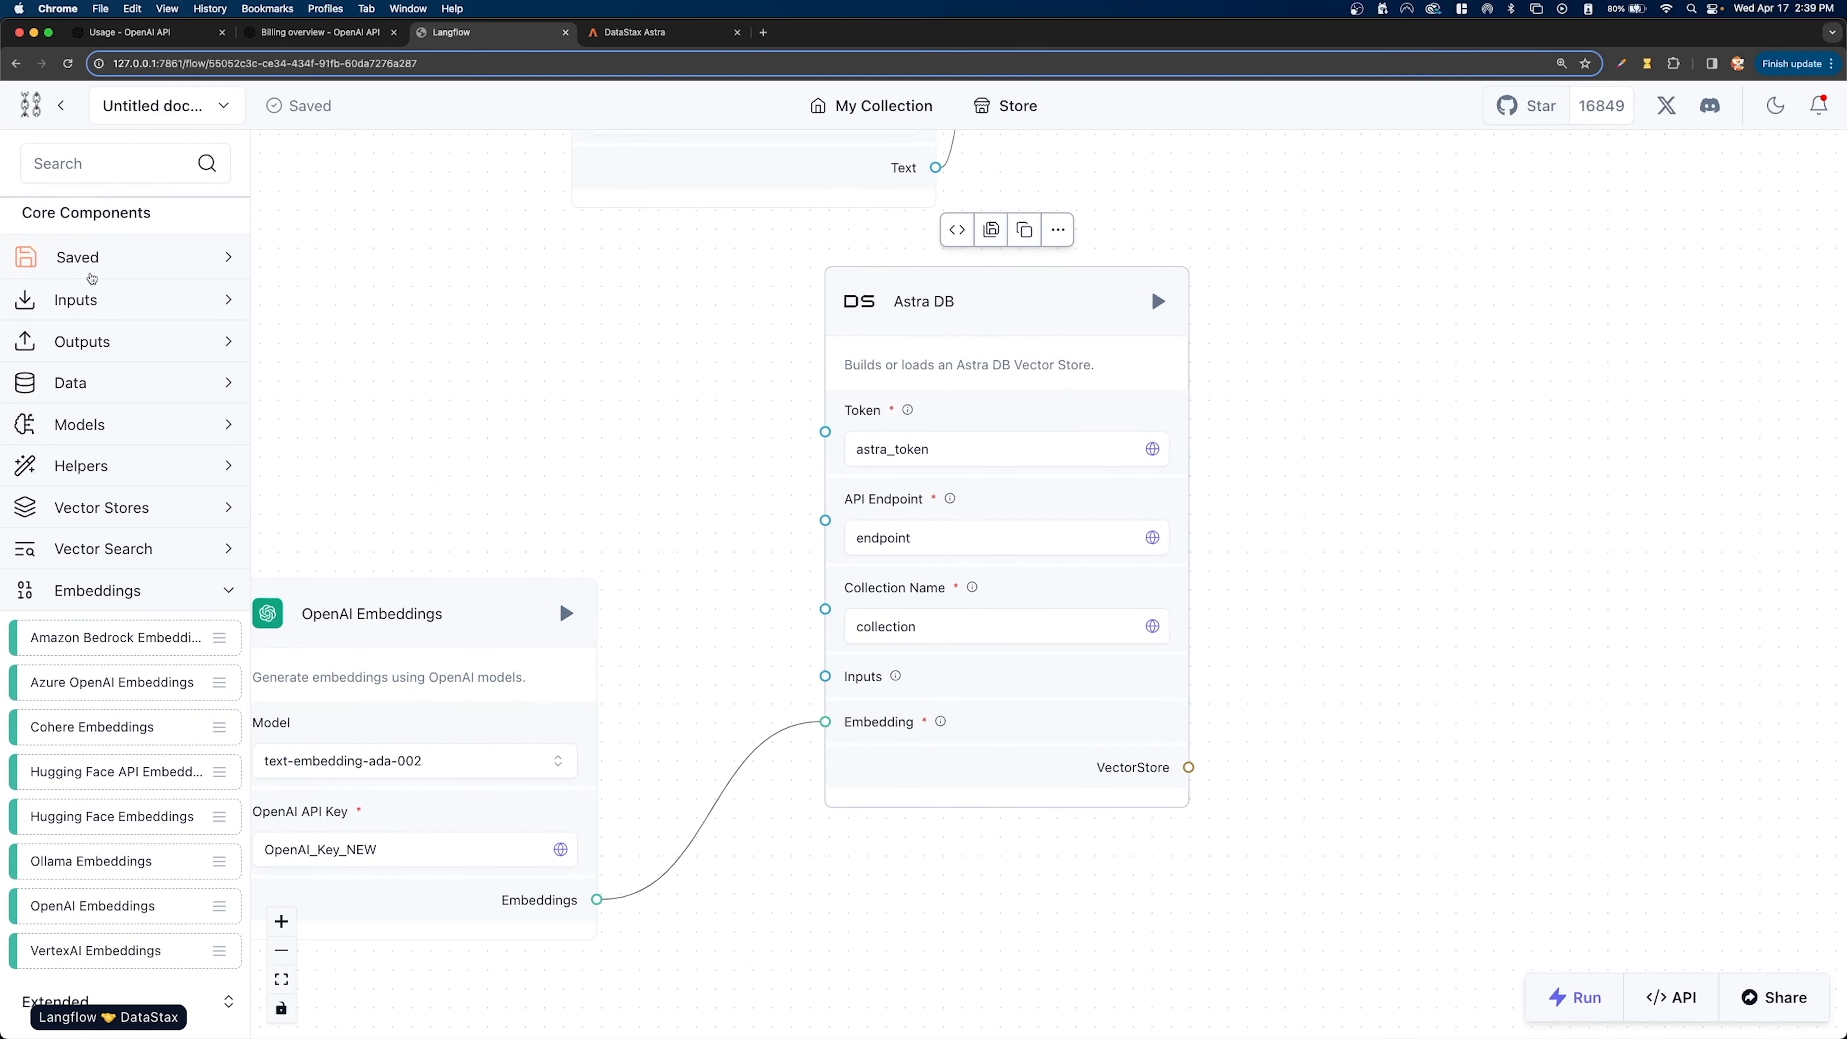
{"action": "left_click", "coordinate": [78, 162]}
{"action": "type", "text": "file"}
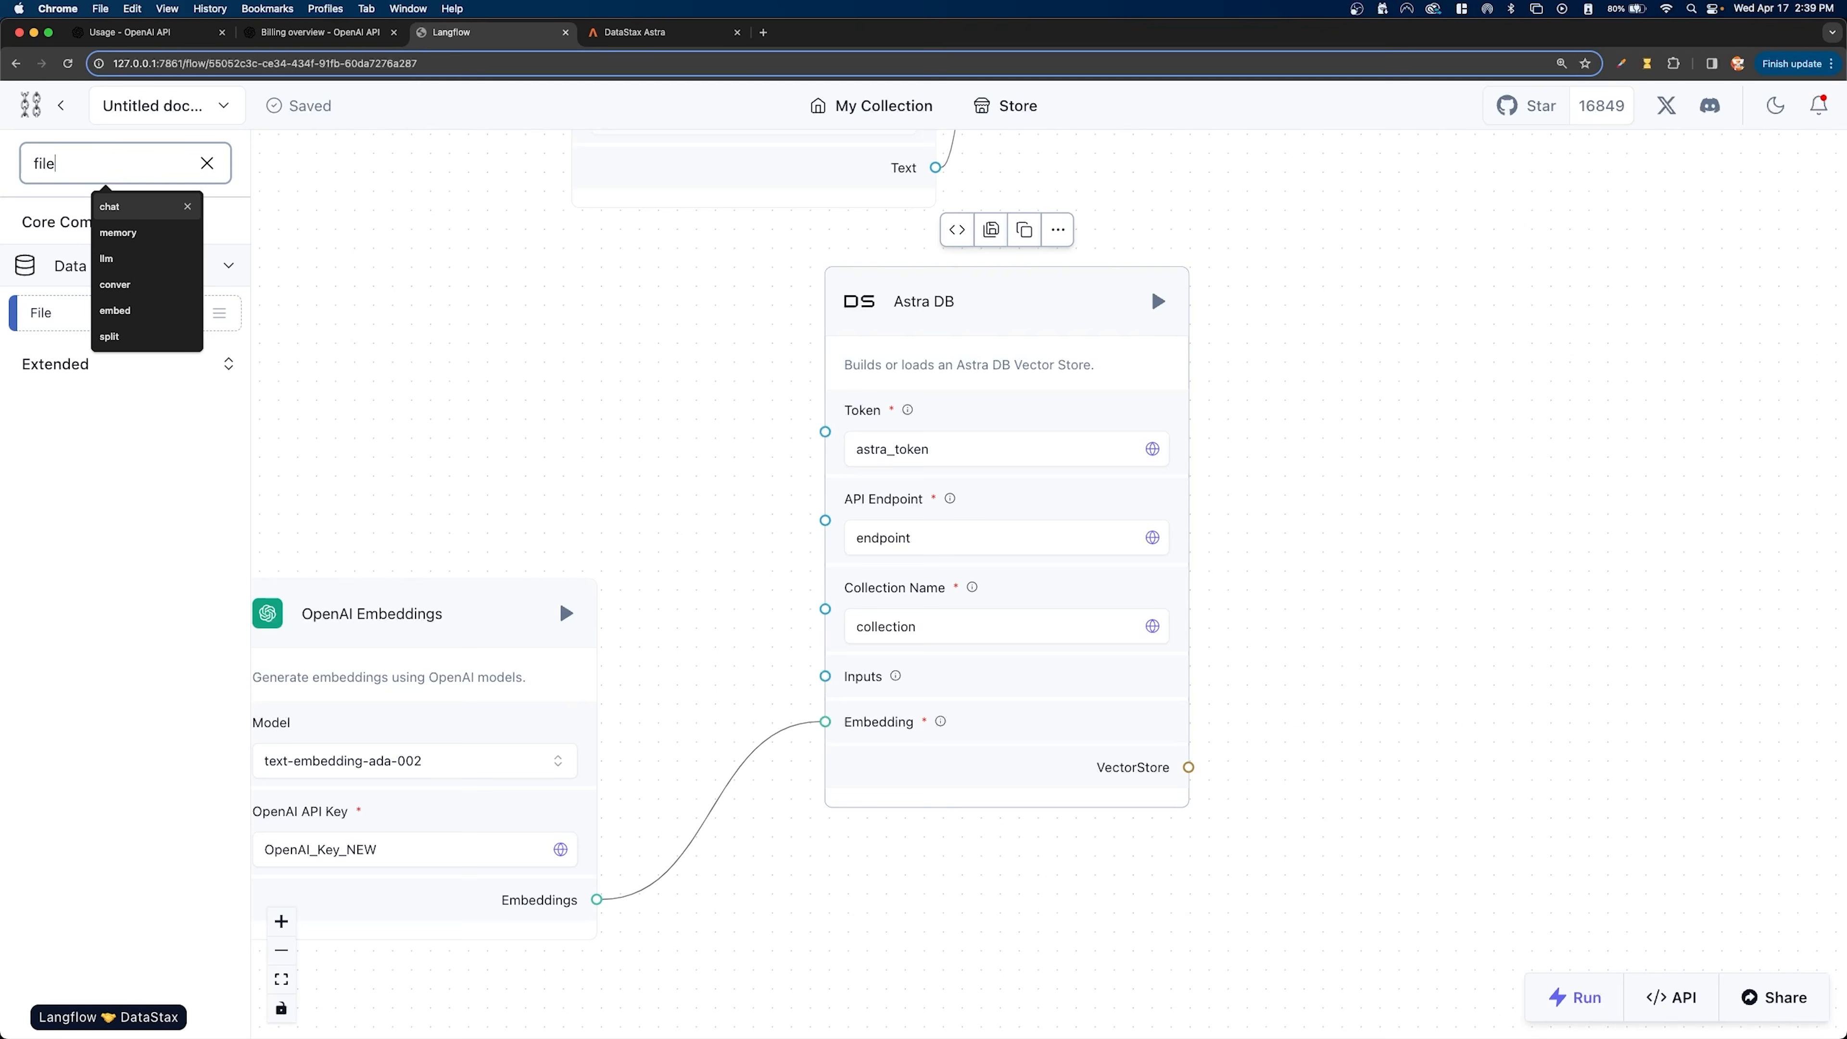
{"action": "left_click_drag", "start_coordinate": [47, 301], "coordinate": [337, 287]}
{"action": "left_click_drag", "start_coordinate": [453, 612], "coordinate": [581, 706]}
{"action": "left_click_drag", "start_coordinate": [938, 297], "coordinate": [1143, 314]}
{"action": "left_click_drag", "start_coordinate": [486, 304], "coordinate": [478, 281]}
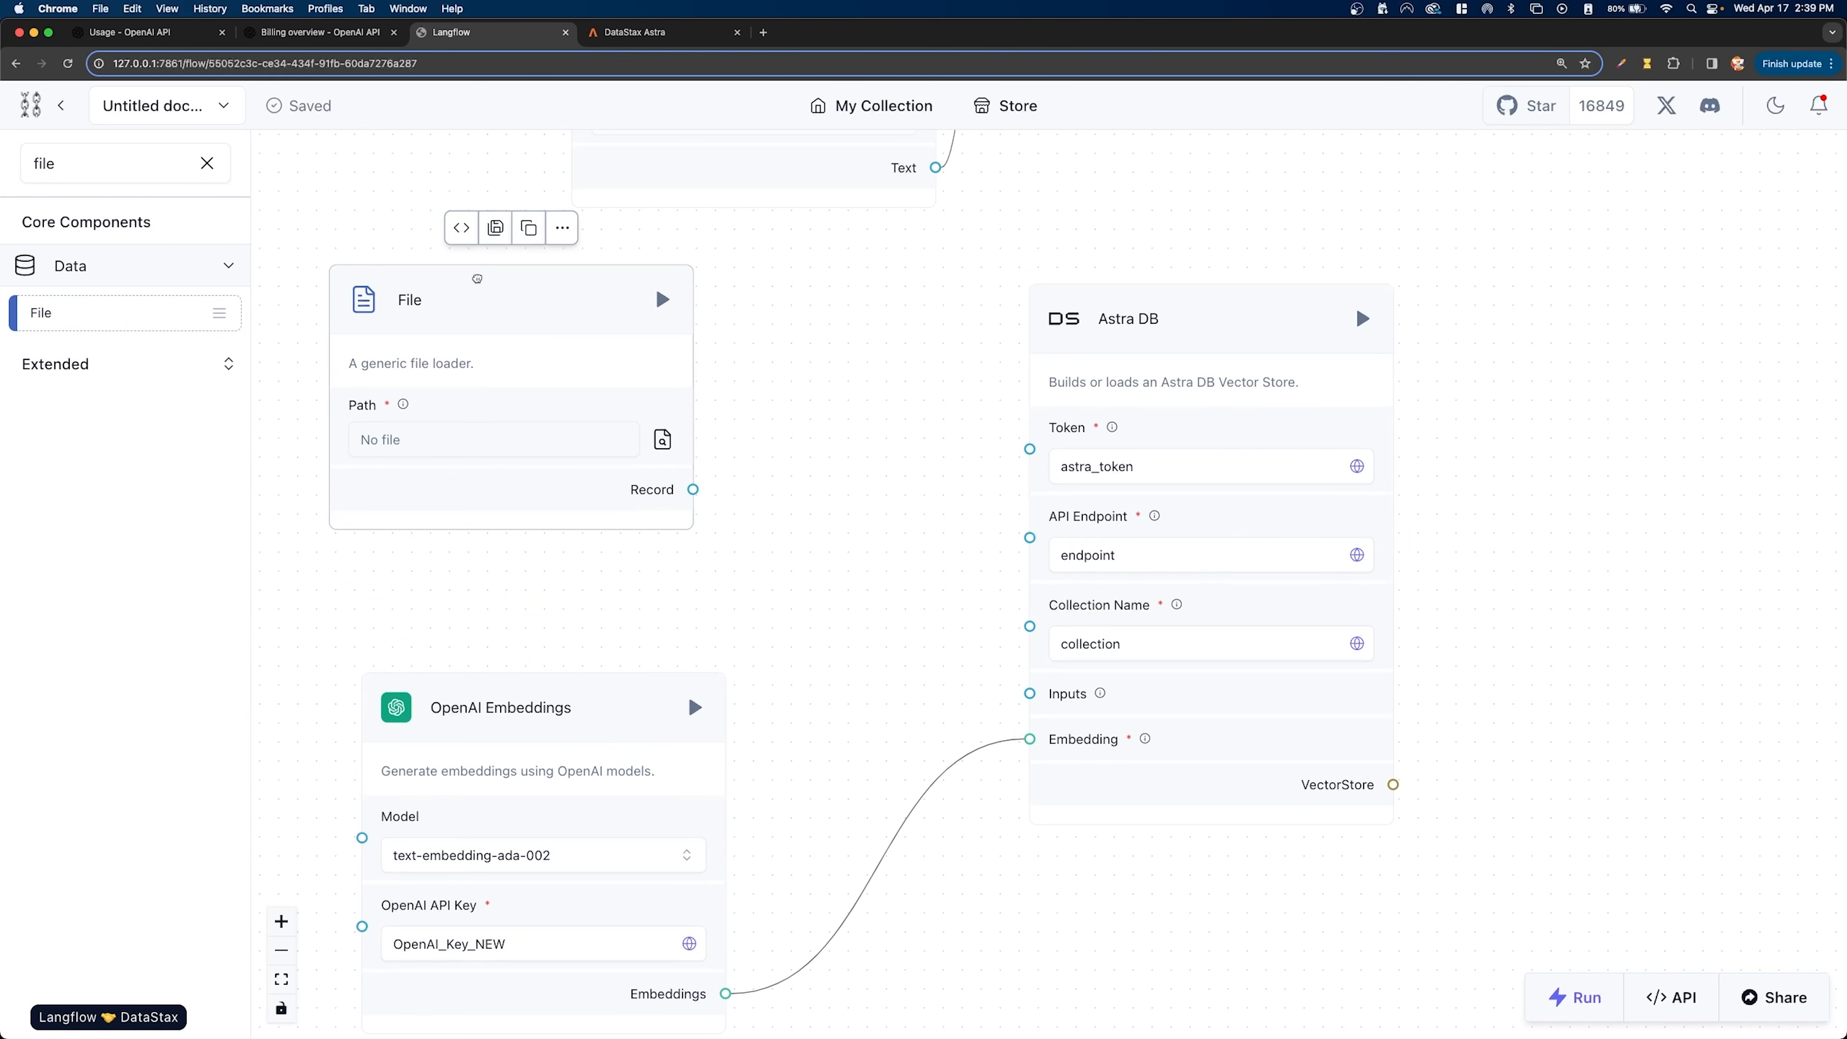
- Load Resturaunt Q&A.pdf from the Desktop's RAG QA folder as the File component's path
{"action": "left_click", "coordinate": [467, 450]}
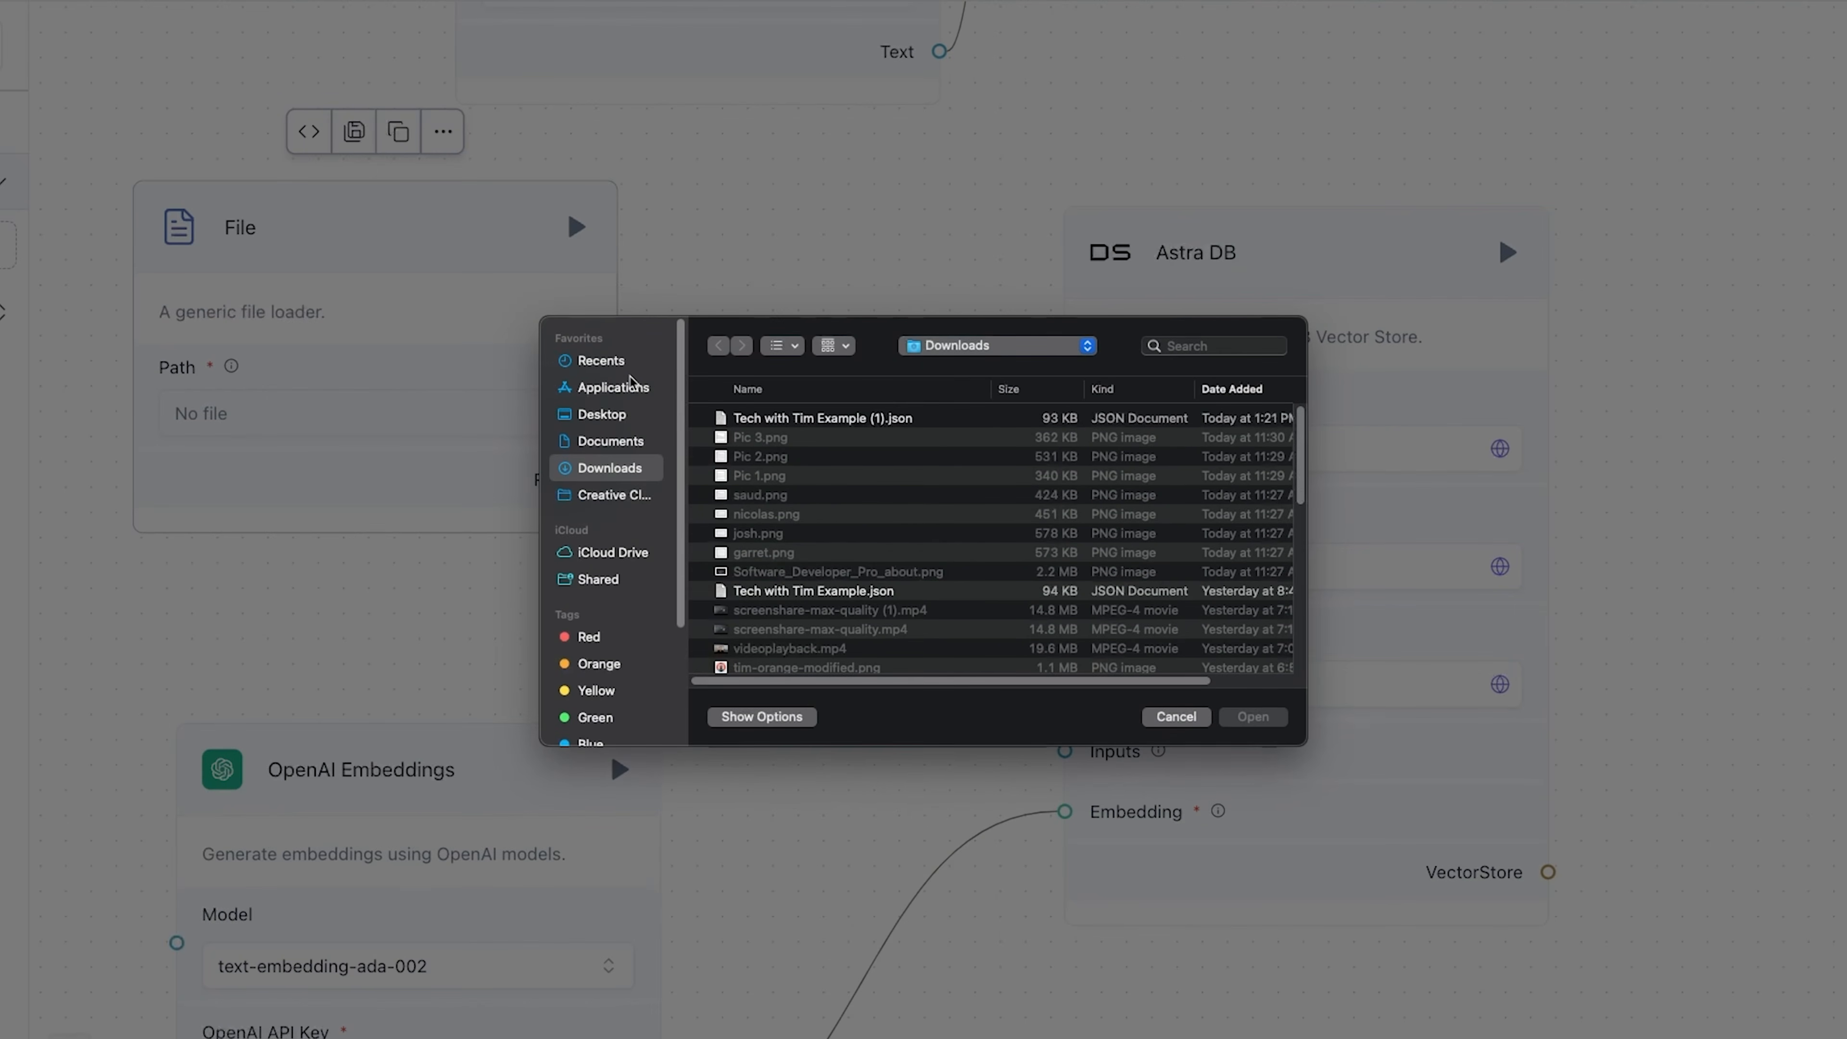
{"action": "left_click", "coordinate": [624, 414]}
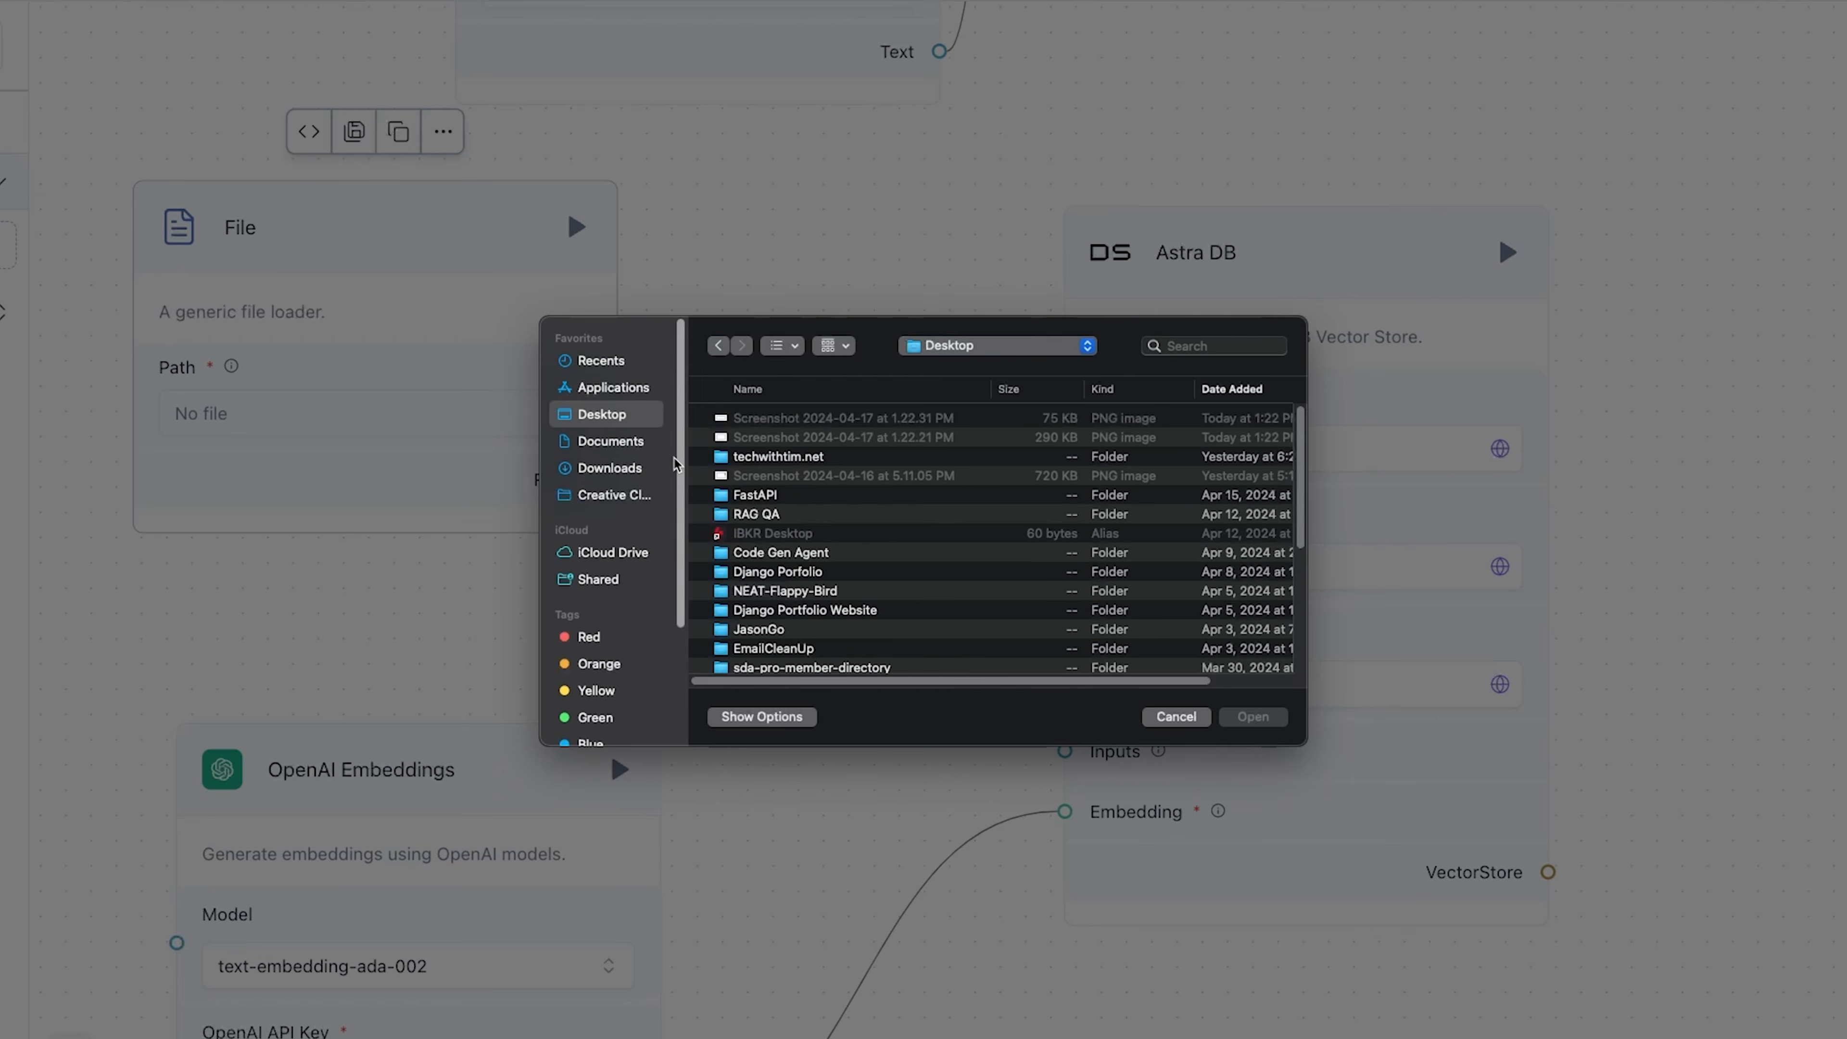
{"action": "left_click", "coordinate": [801, 515]}
{"action": "double_click", "coordinate": [801, 515]}
{"action": "left_click", "coordinate": [801, 438]}
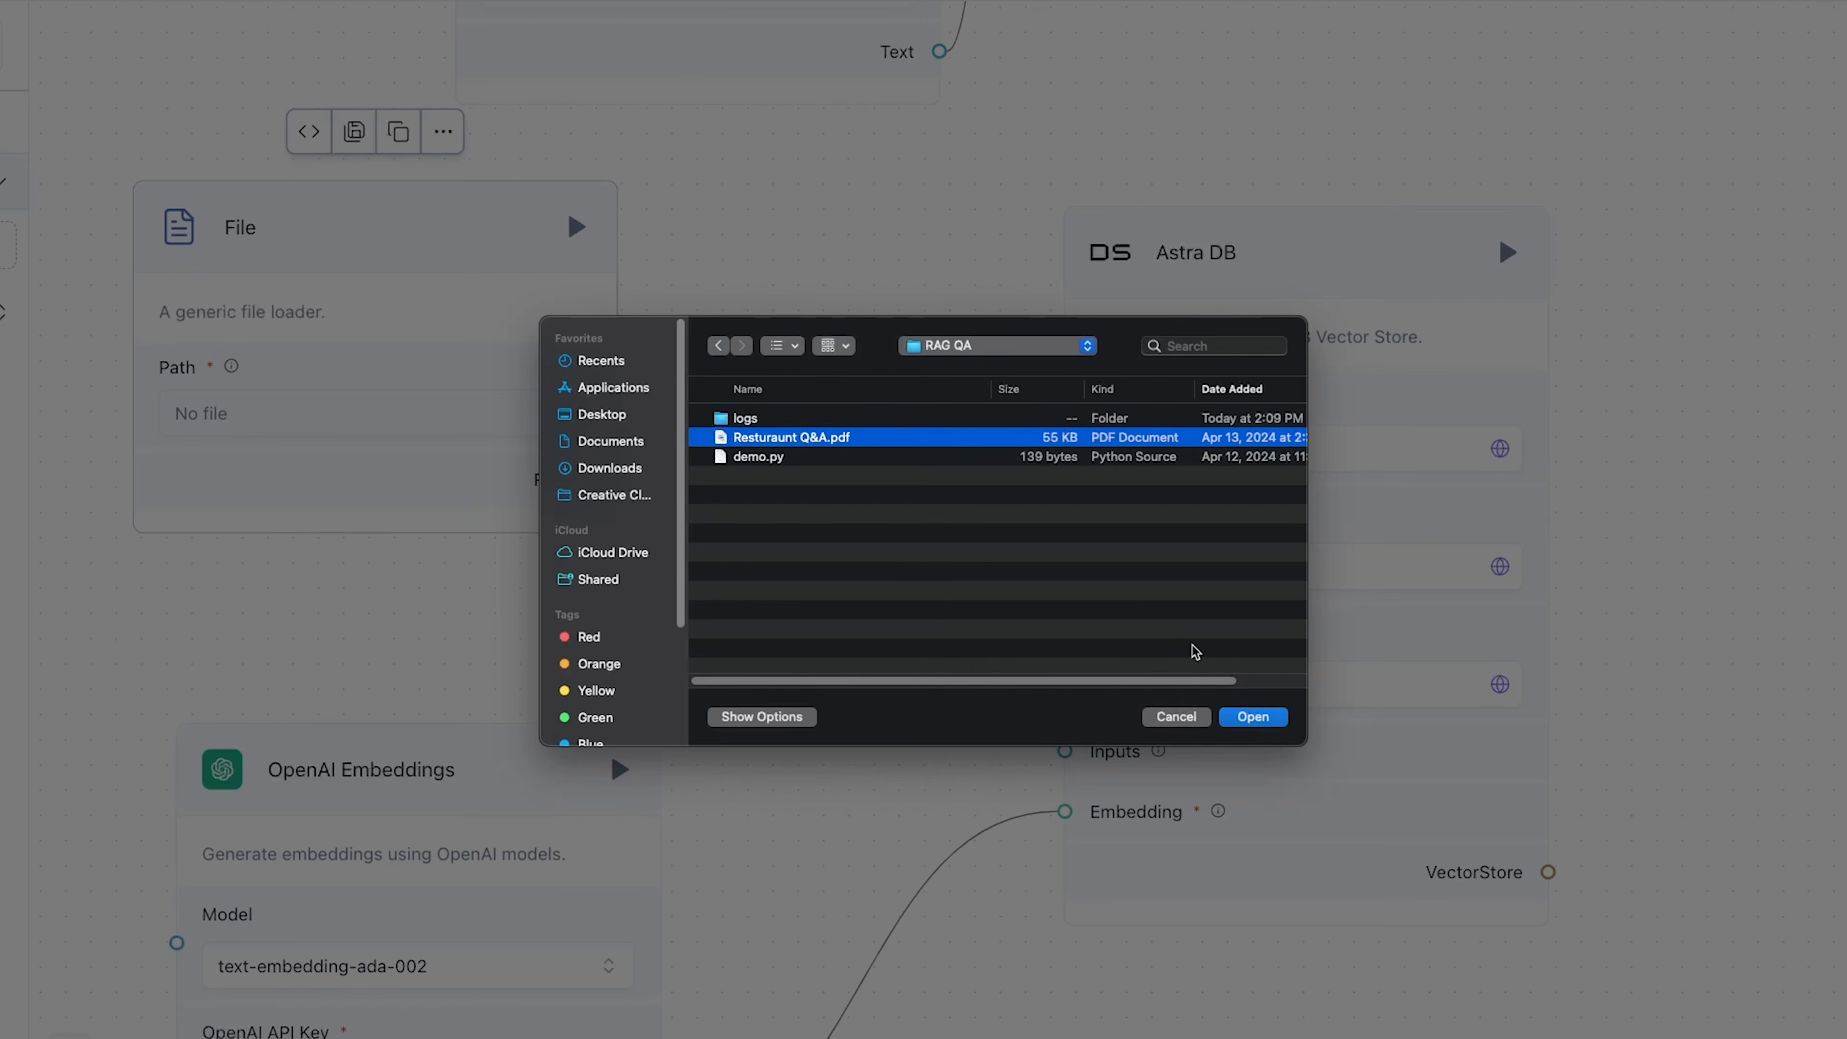
{"action": "left_click", "coordinate": [1247, 717]}
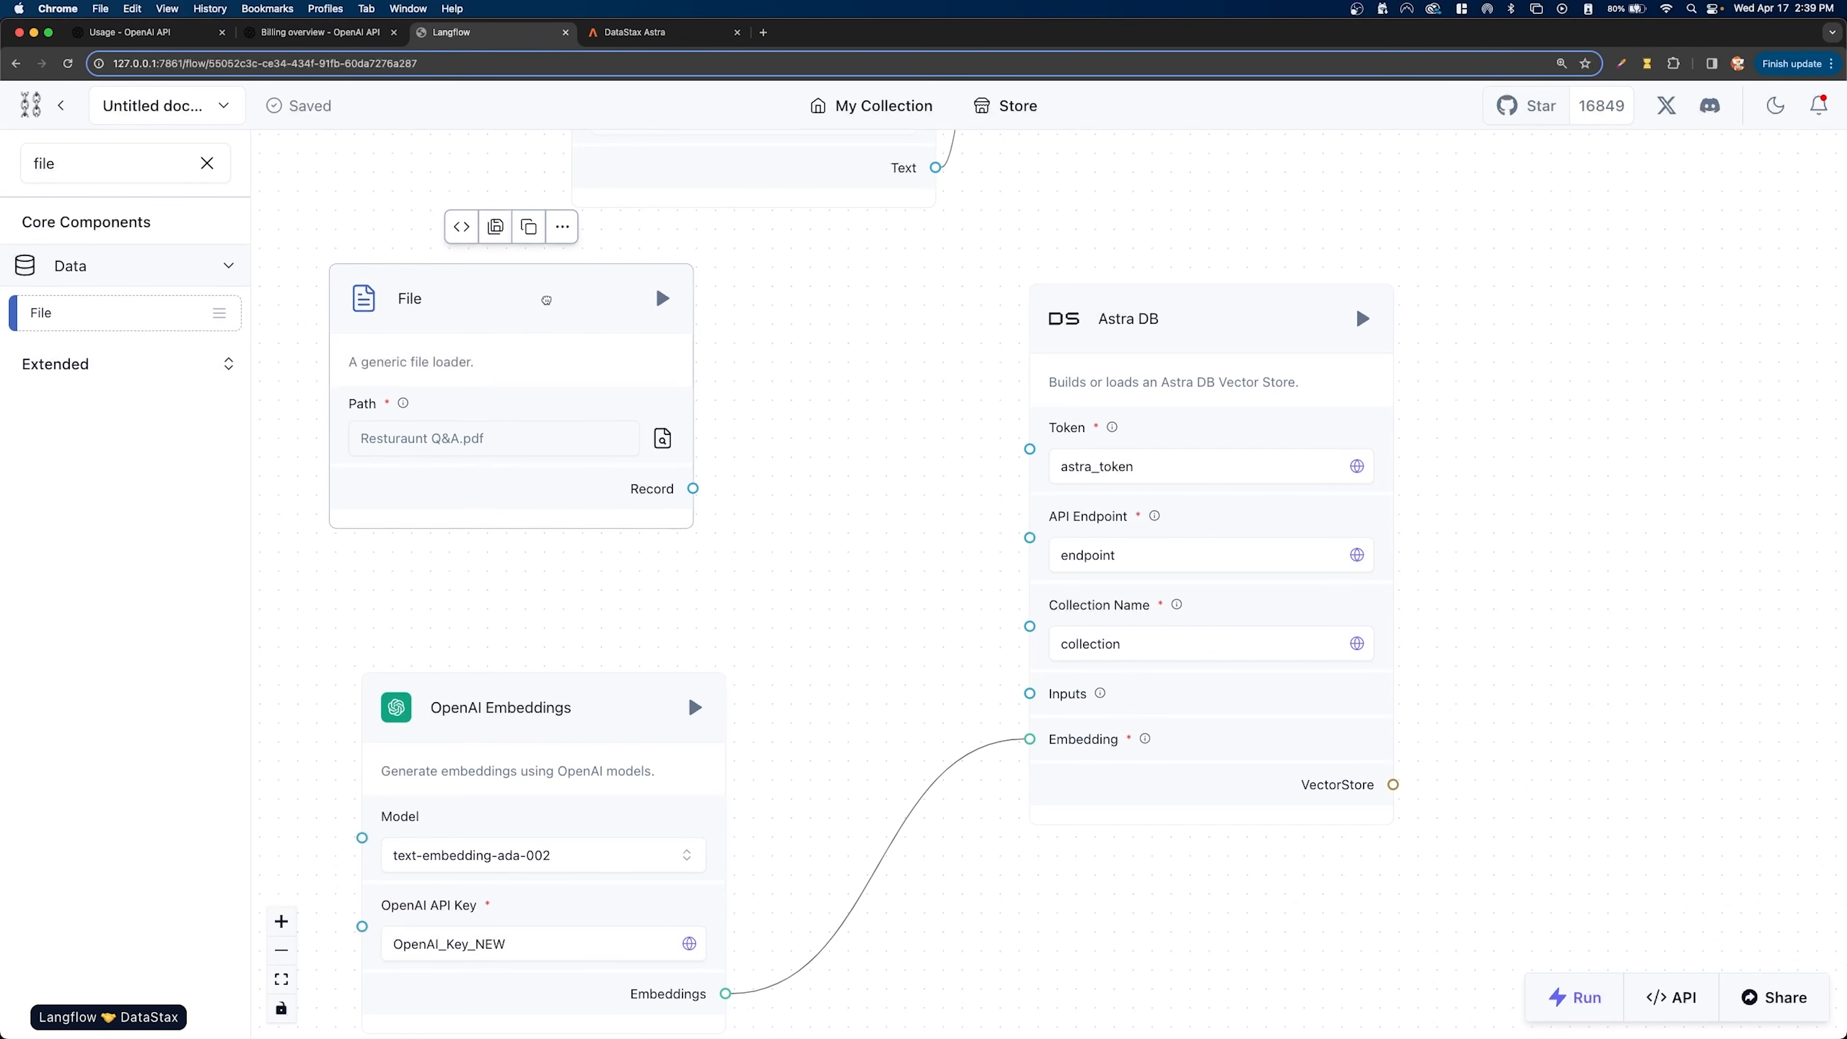
{"action": "left_click_drag", "start_coordinate": [546, 300], "coordinate": [504, 305]}
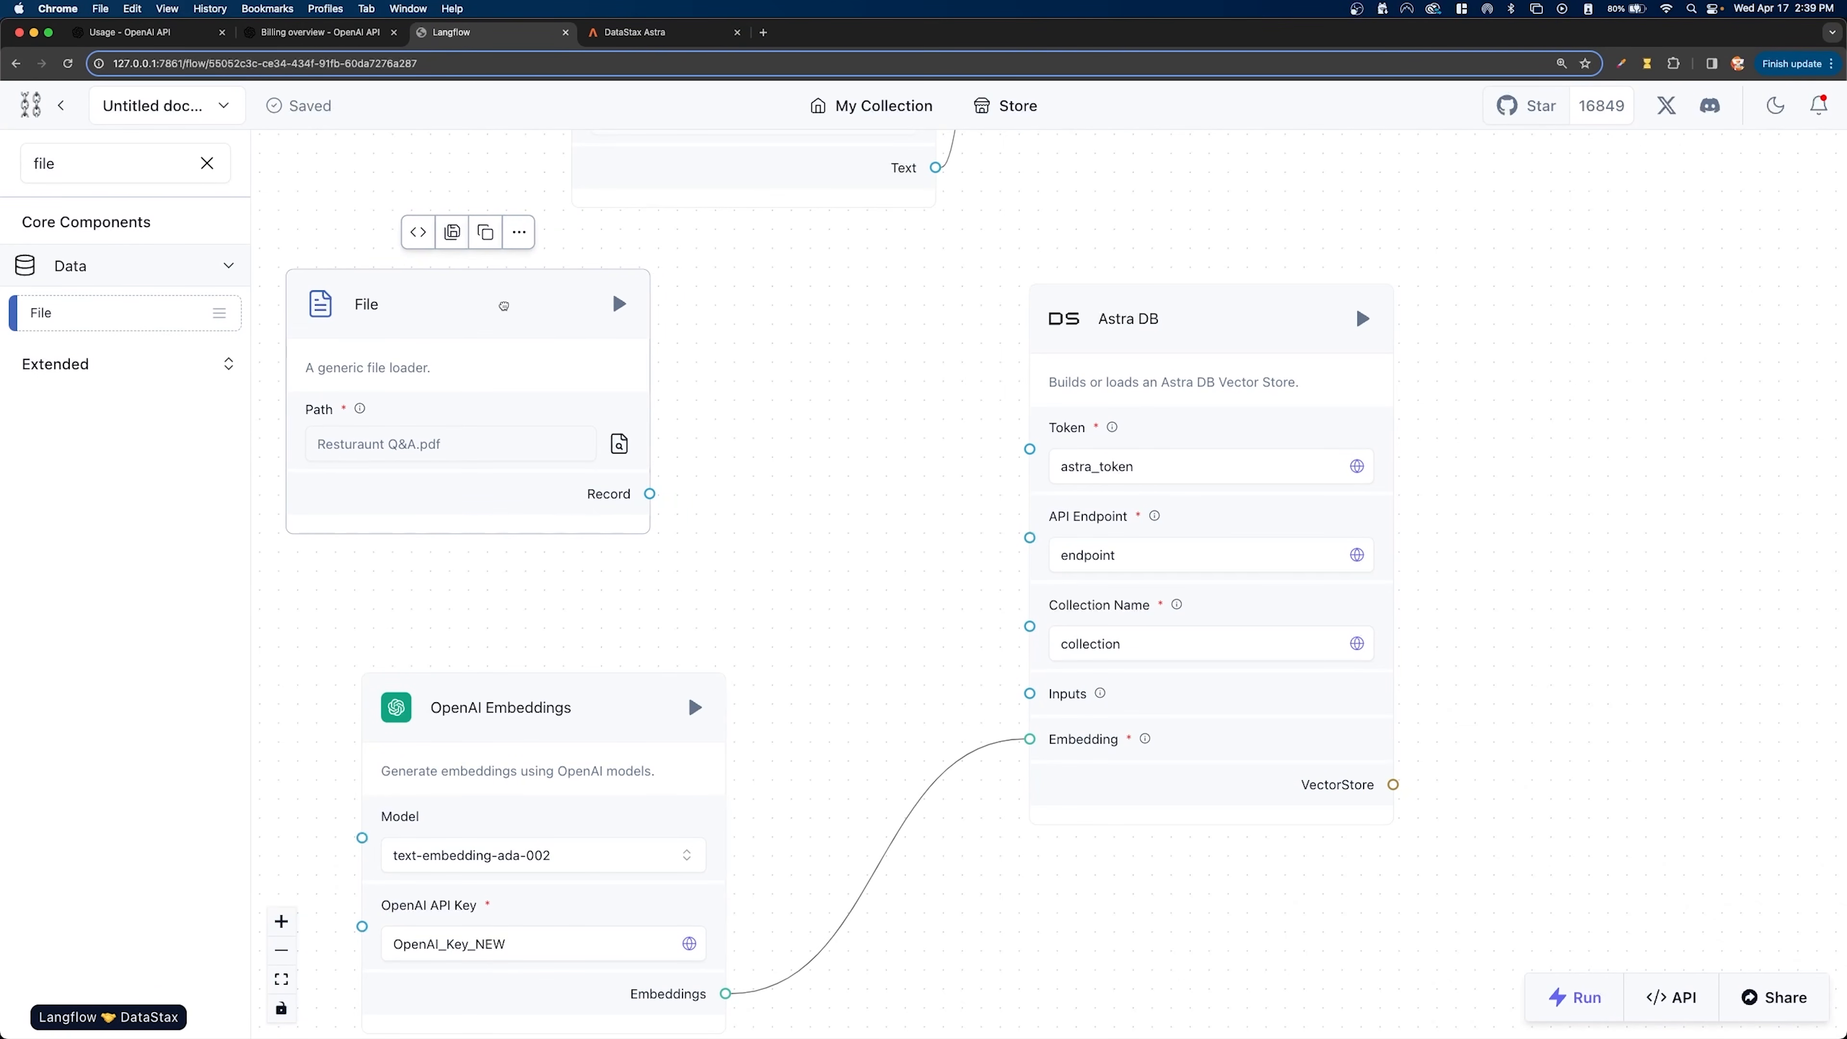
- Search the components for "spli" and add a Split Text component between File and Astra DB
{"action": "left_click", "coordinate": [207, 163]}
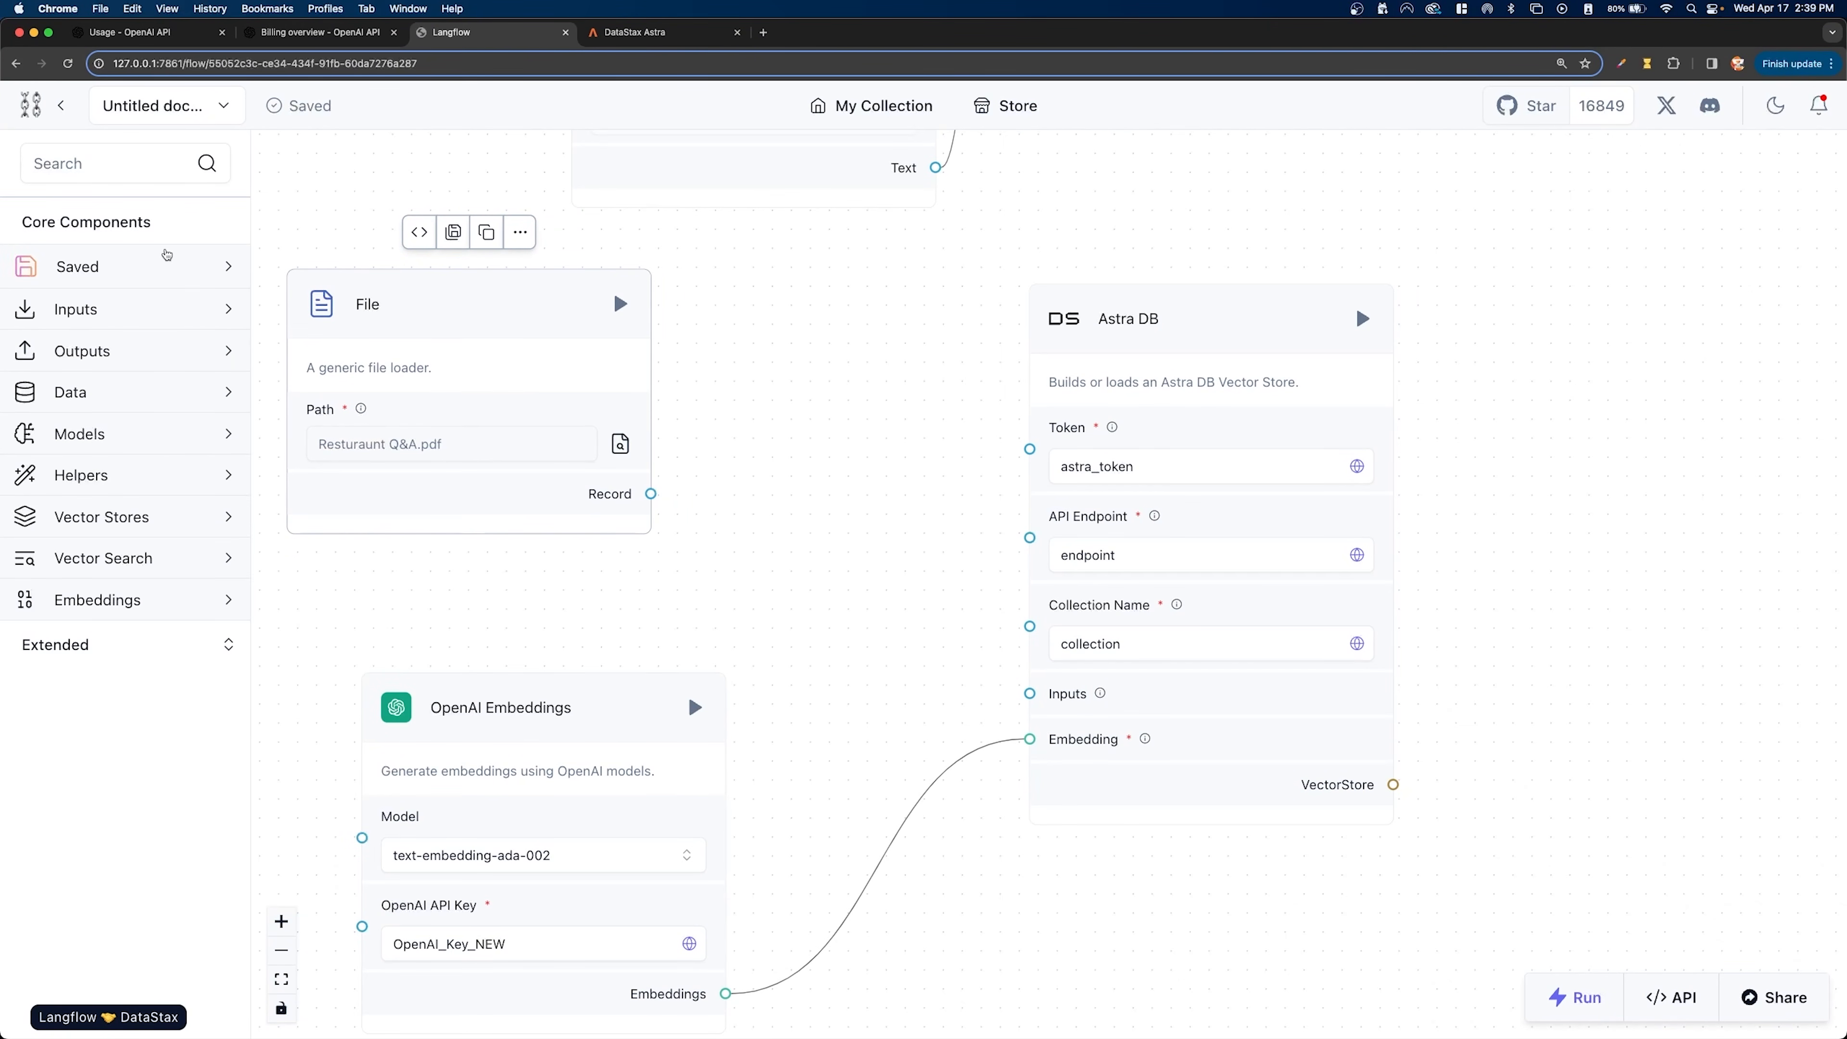
{"action": "left_click", "coordinate": [135, 170]}
{"action": "type", "text": "spli"}
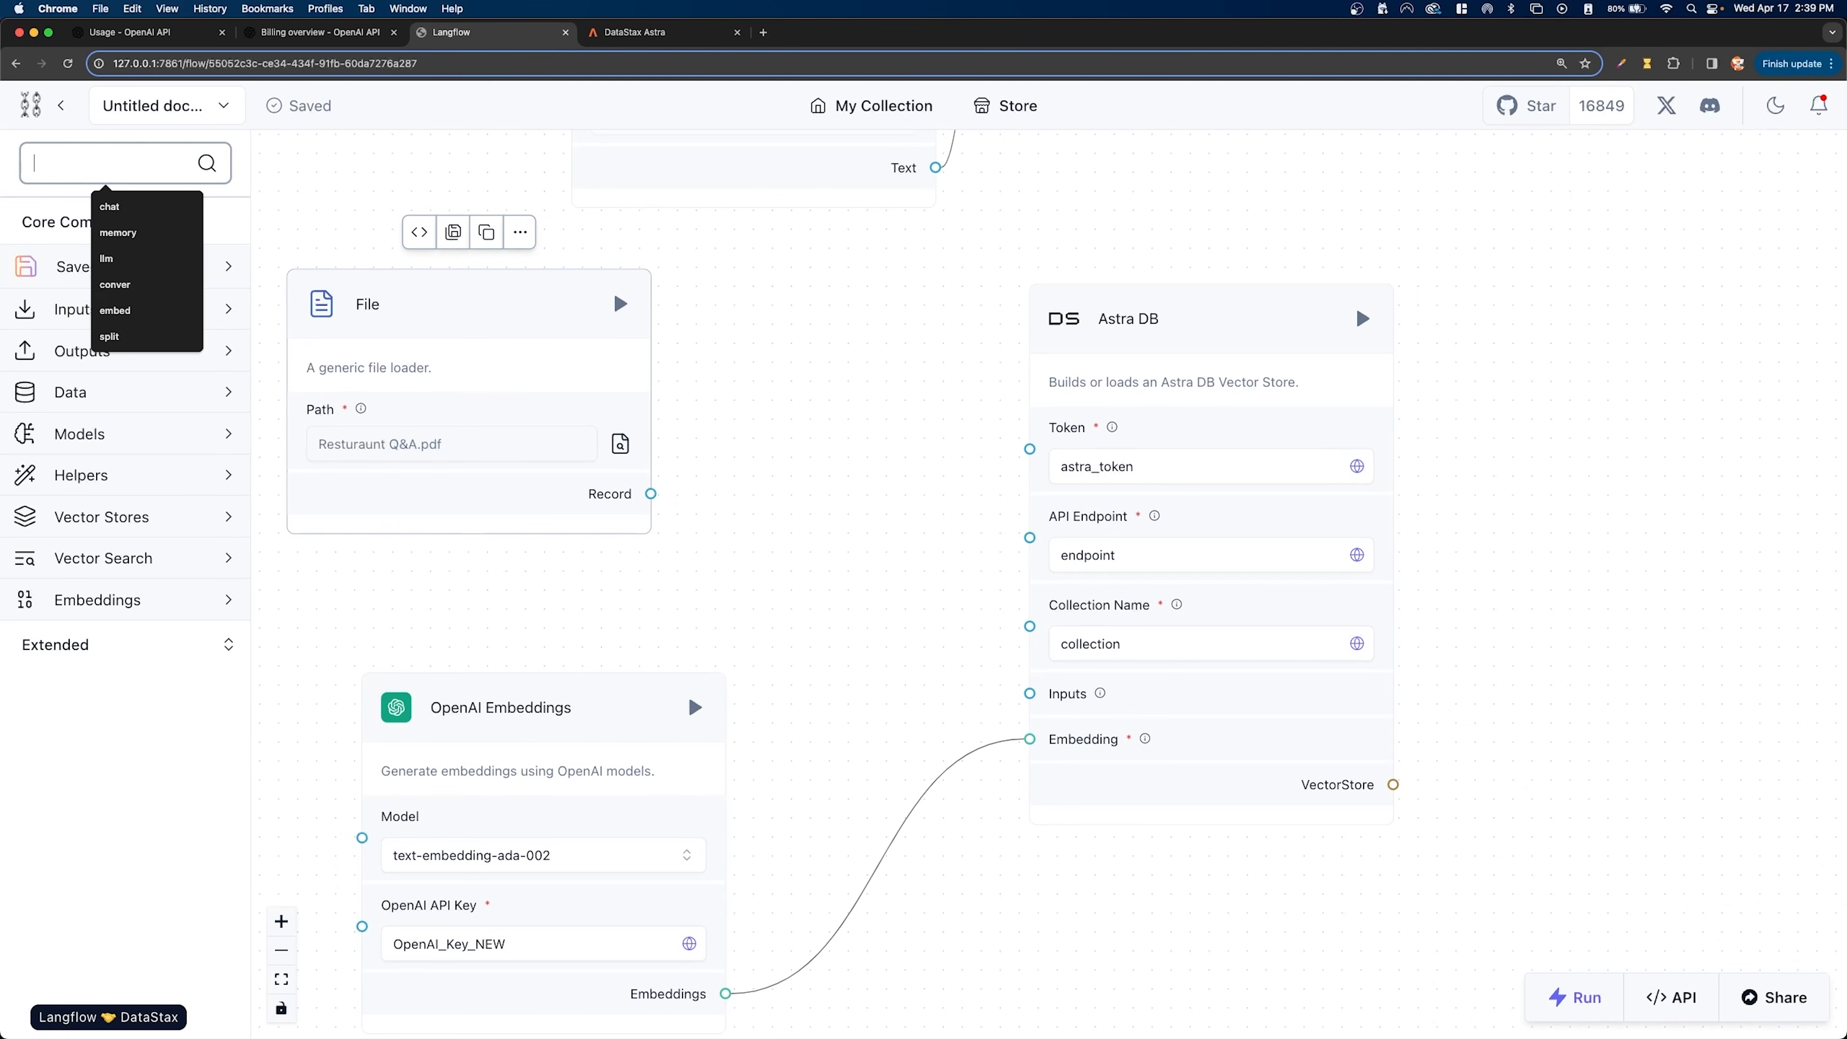
{"action": "left_click_drag", "start_coordinate": [62, 312], "coordinate": [760, 386]}
- Arrange the components with Split Text beside File, OpenAI Embeddings beneath File, and Astra DB below and to the right of Split Text
{"action": "left_click_drag", "start_coordinate": [582, 703], "coordinate": [571, 809]}
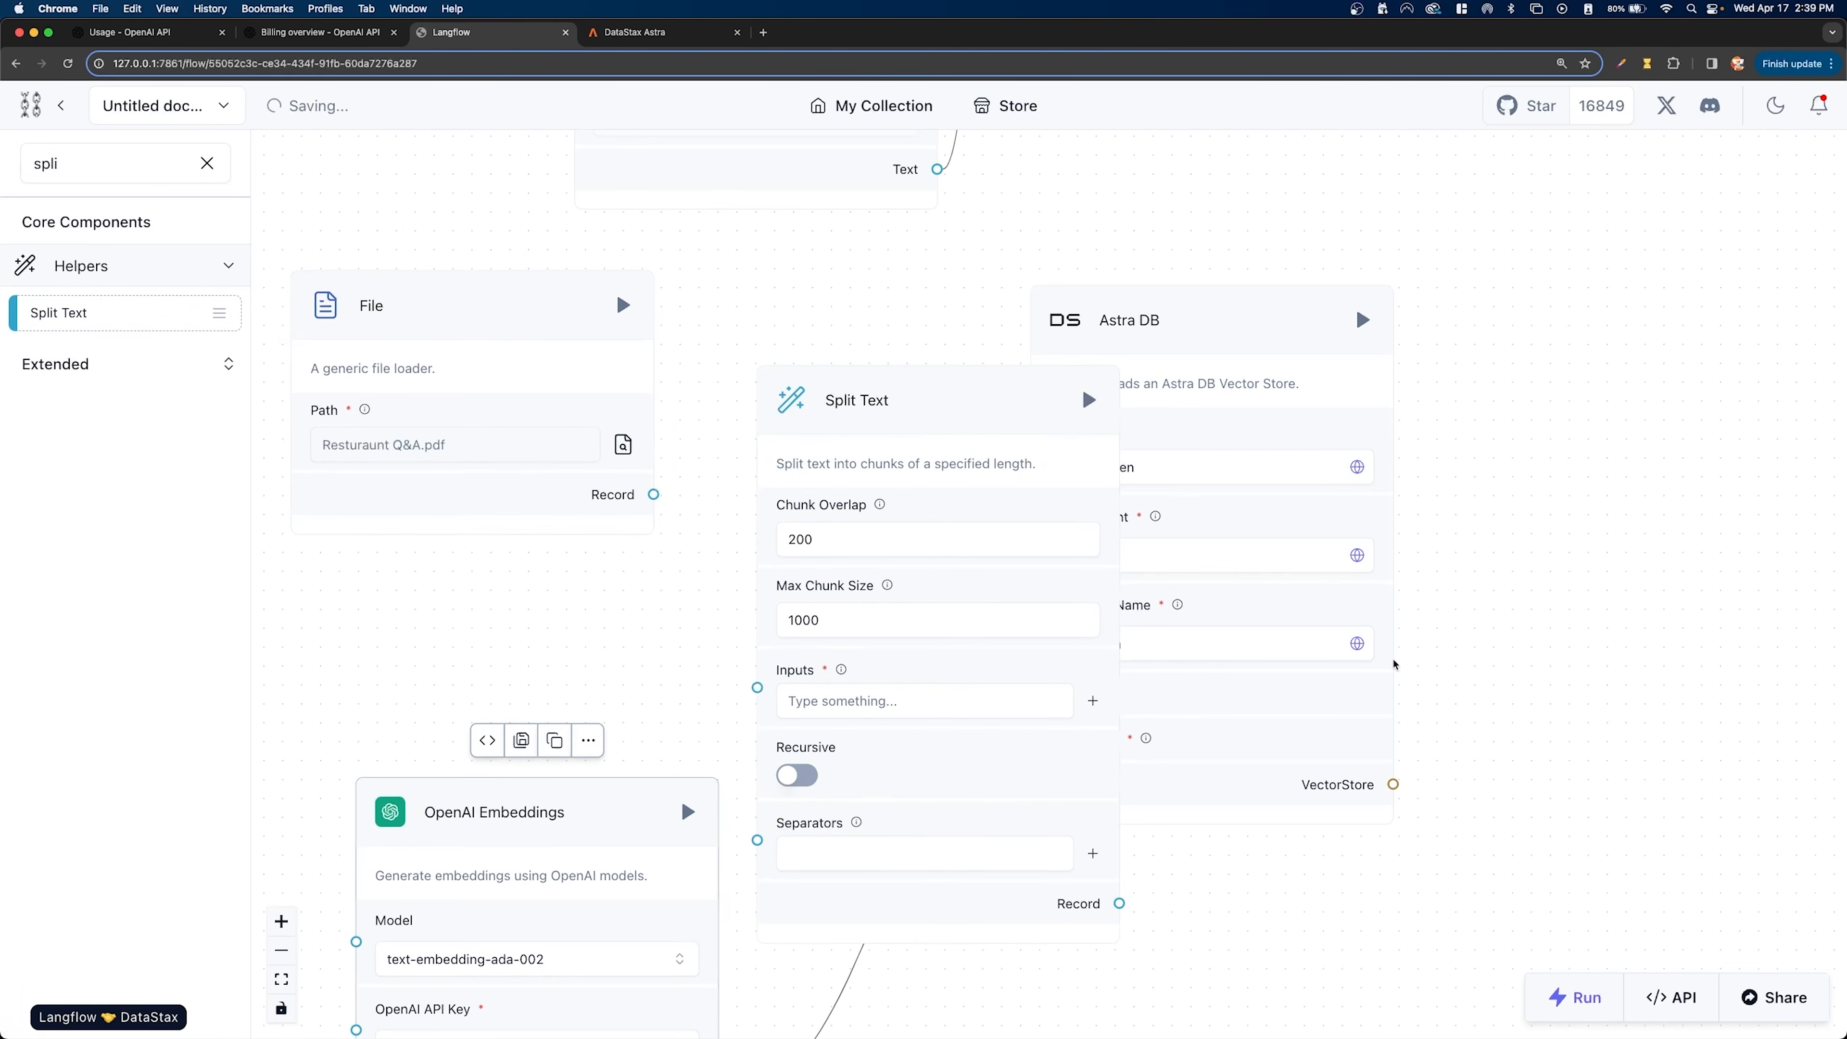
{"action": "scroll", "coordinate": [1391, 661], "scroll_direction": "down", "scroll_amount": 3}
{"action": "left_click_drag", "start_coordinate": [734, 399], "coordinate": [644, 403]}
{"action": "left_click_drag", "start_coordinate": [793, 772], "coordinate": [691, 781]}
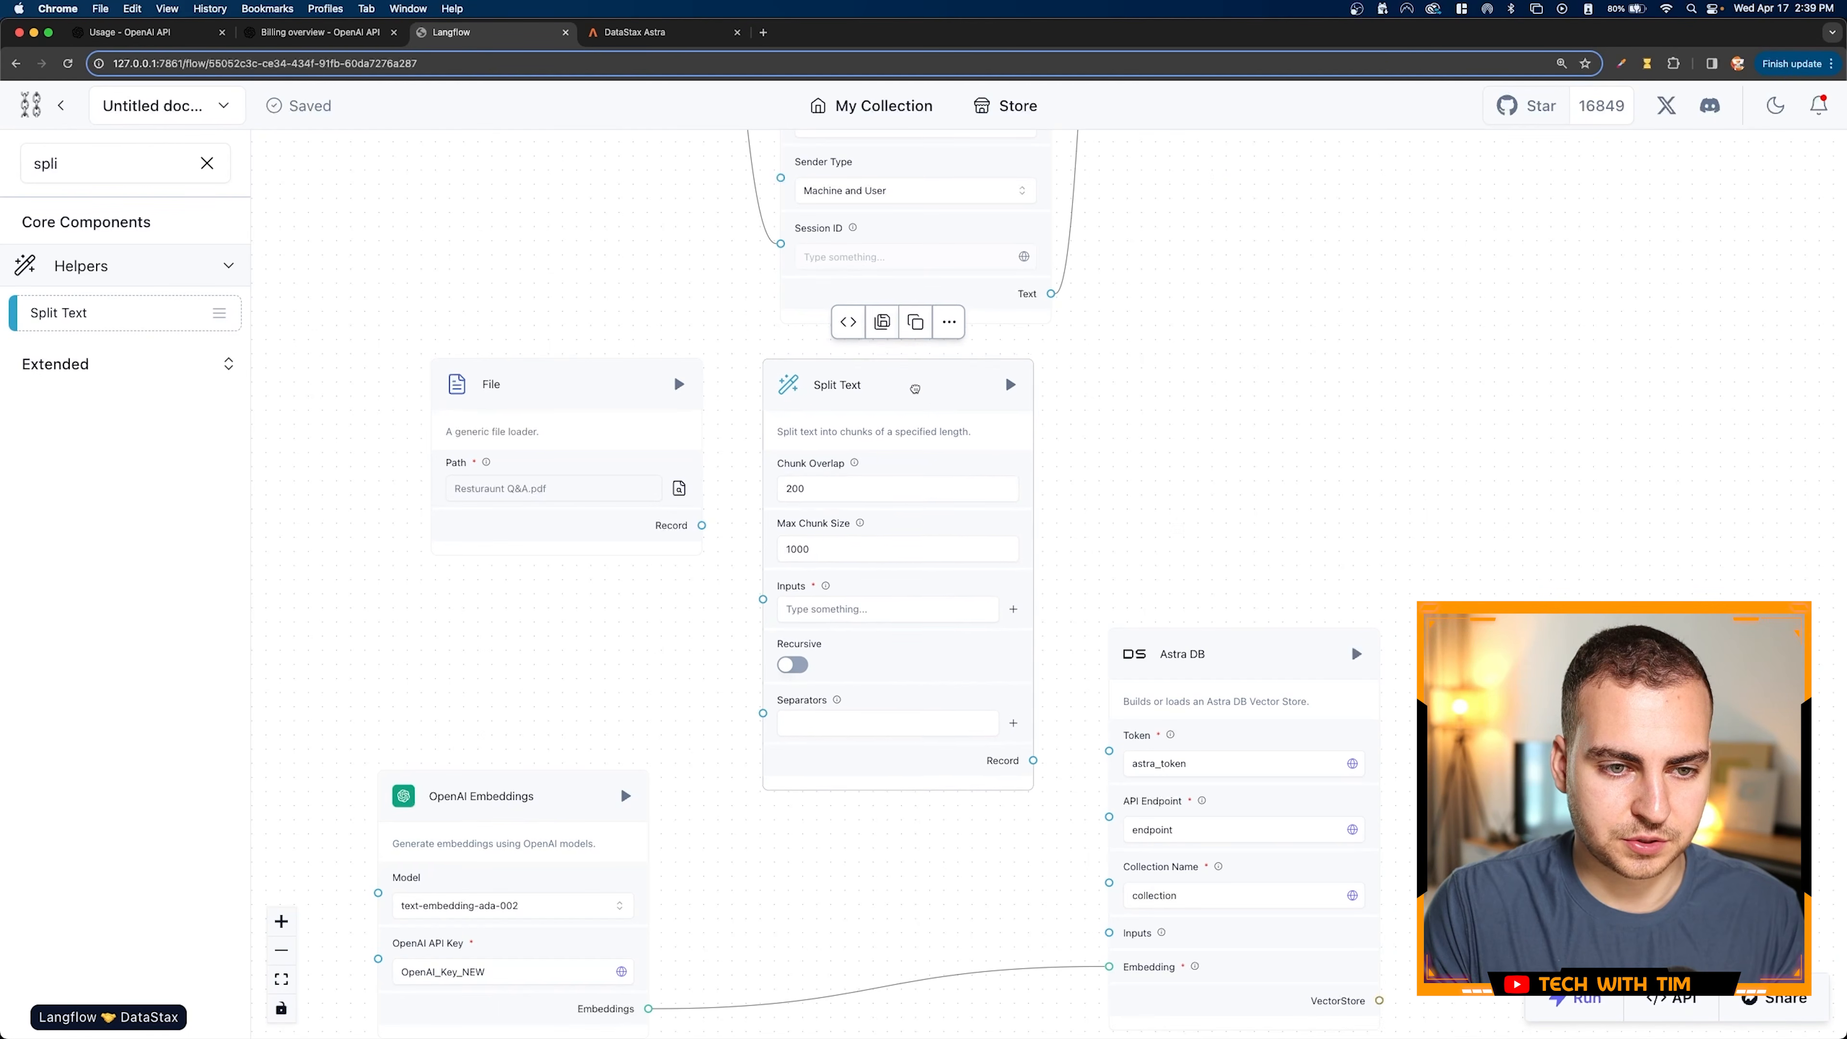
{"action": "left_click_drag", "start_coordinate": [916, 389], "coordinate": [915, 383]}
{"action": "left_click_drag", "start_coordinate": [596, 390], "coordinate": [559, 390]}
{"action": "left_click_drag", "start_coordinate": [835, 382], "coordinate": [819, 382]}
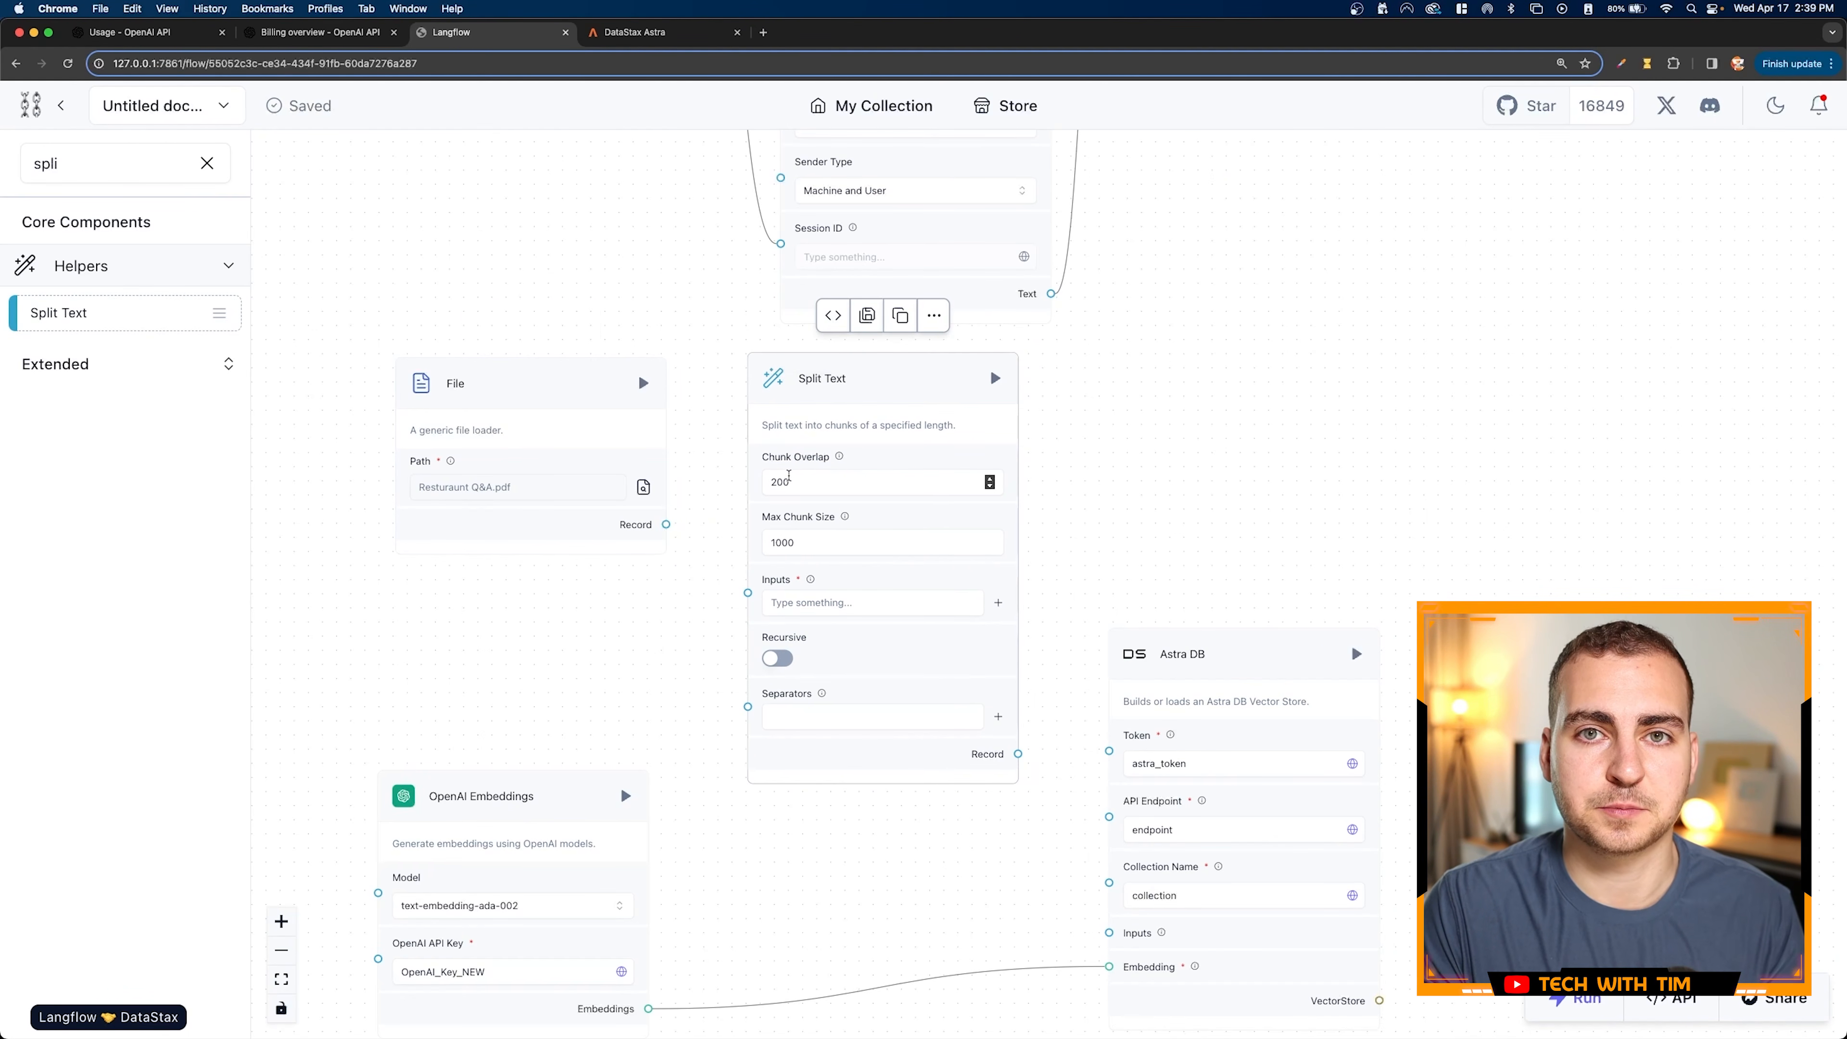
{"action": "left_click_drag", "start_coordinate": [1154, 656], "coordinate": [1189, 635]}
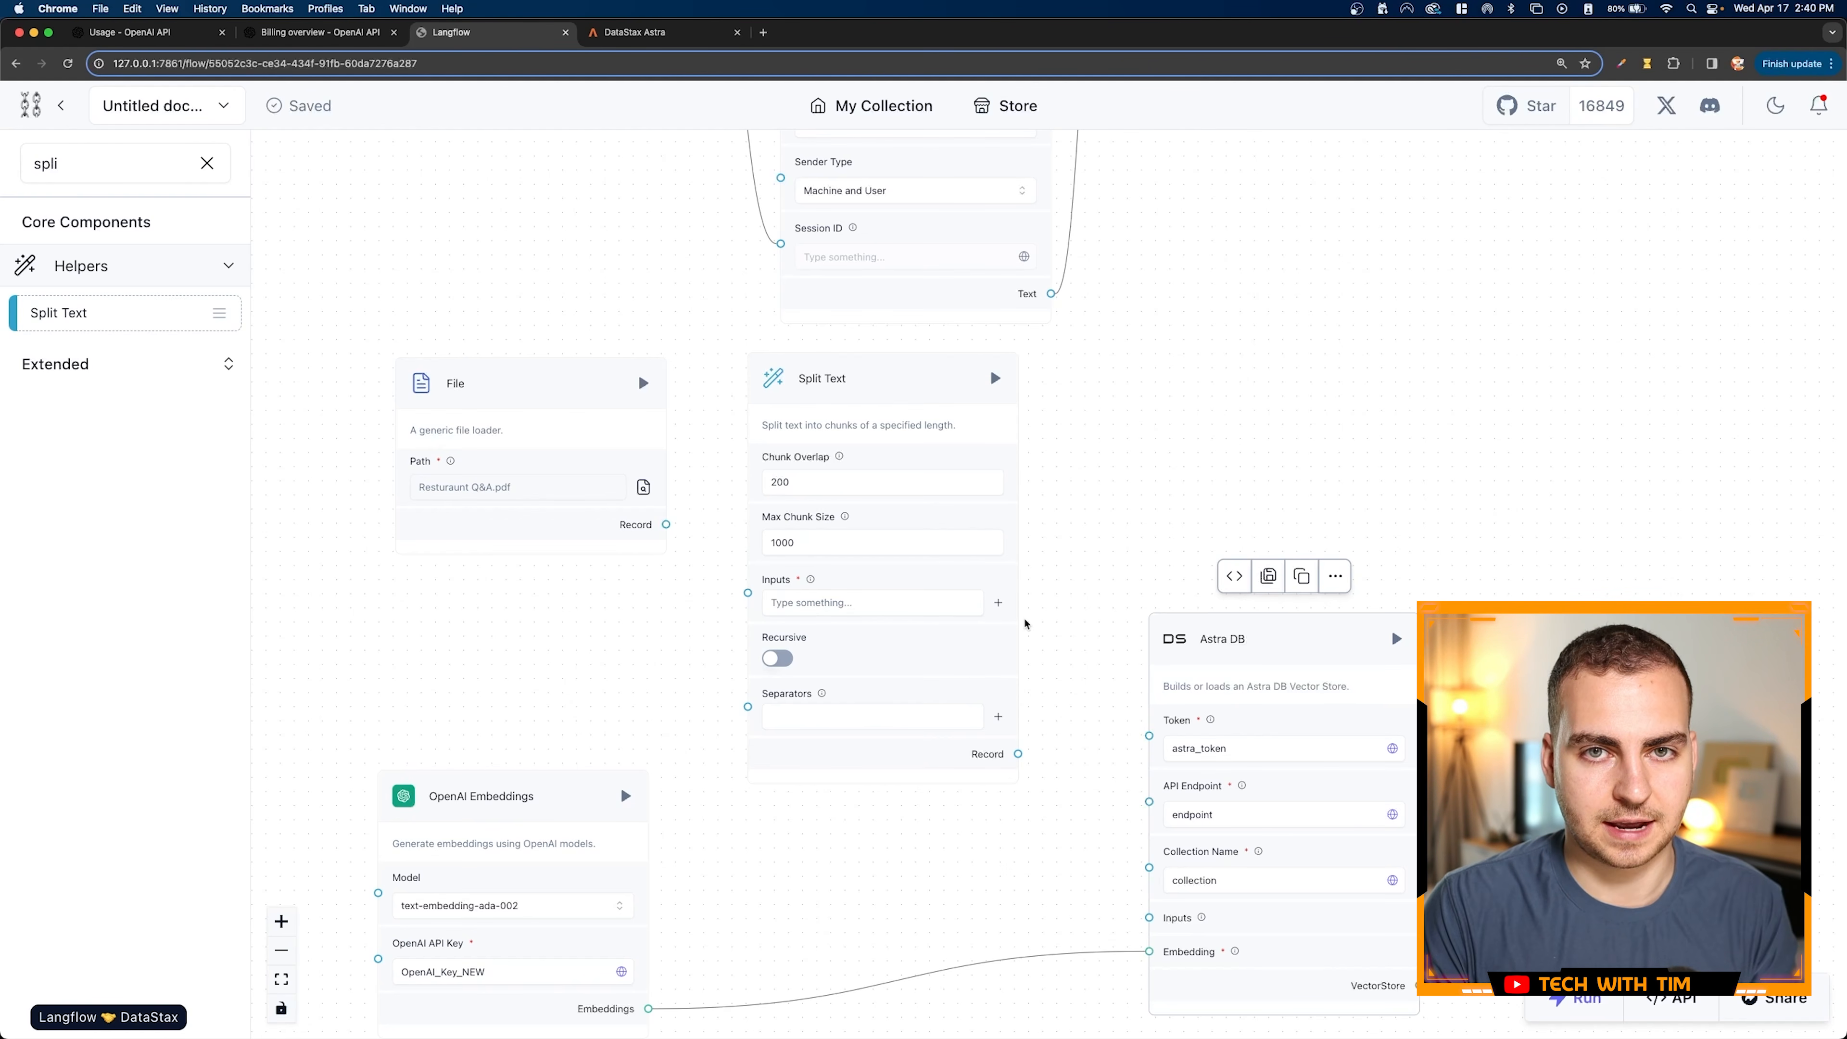
{"action": "left_click_drag", "start_coordinate": [595, 771], "coordinate": [663, 807]}
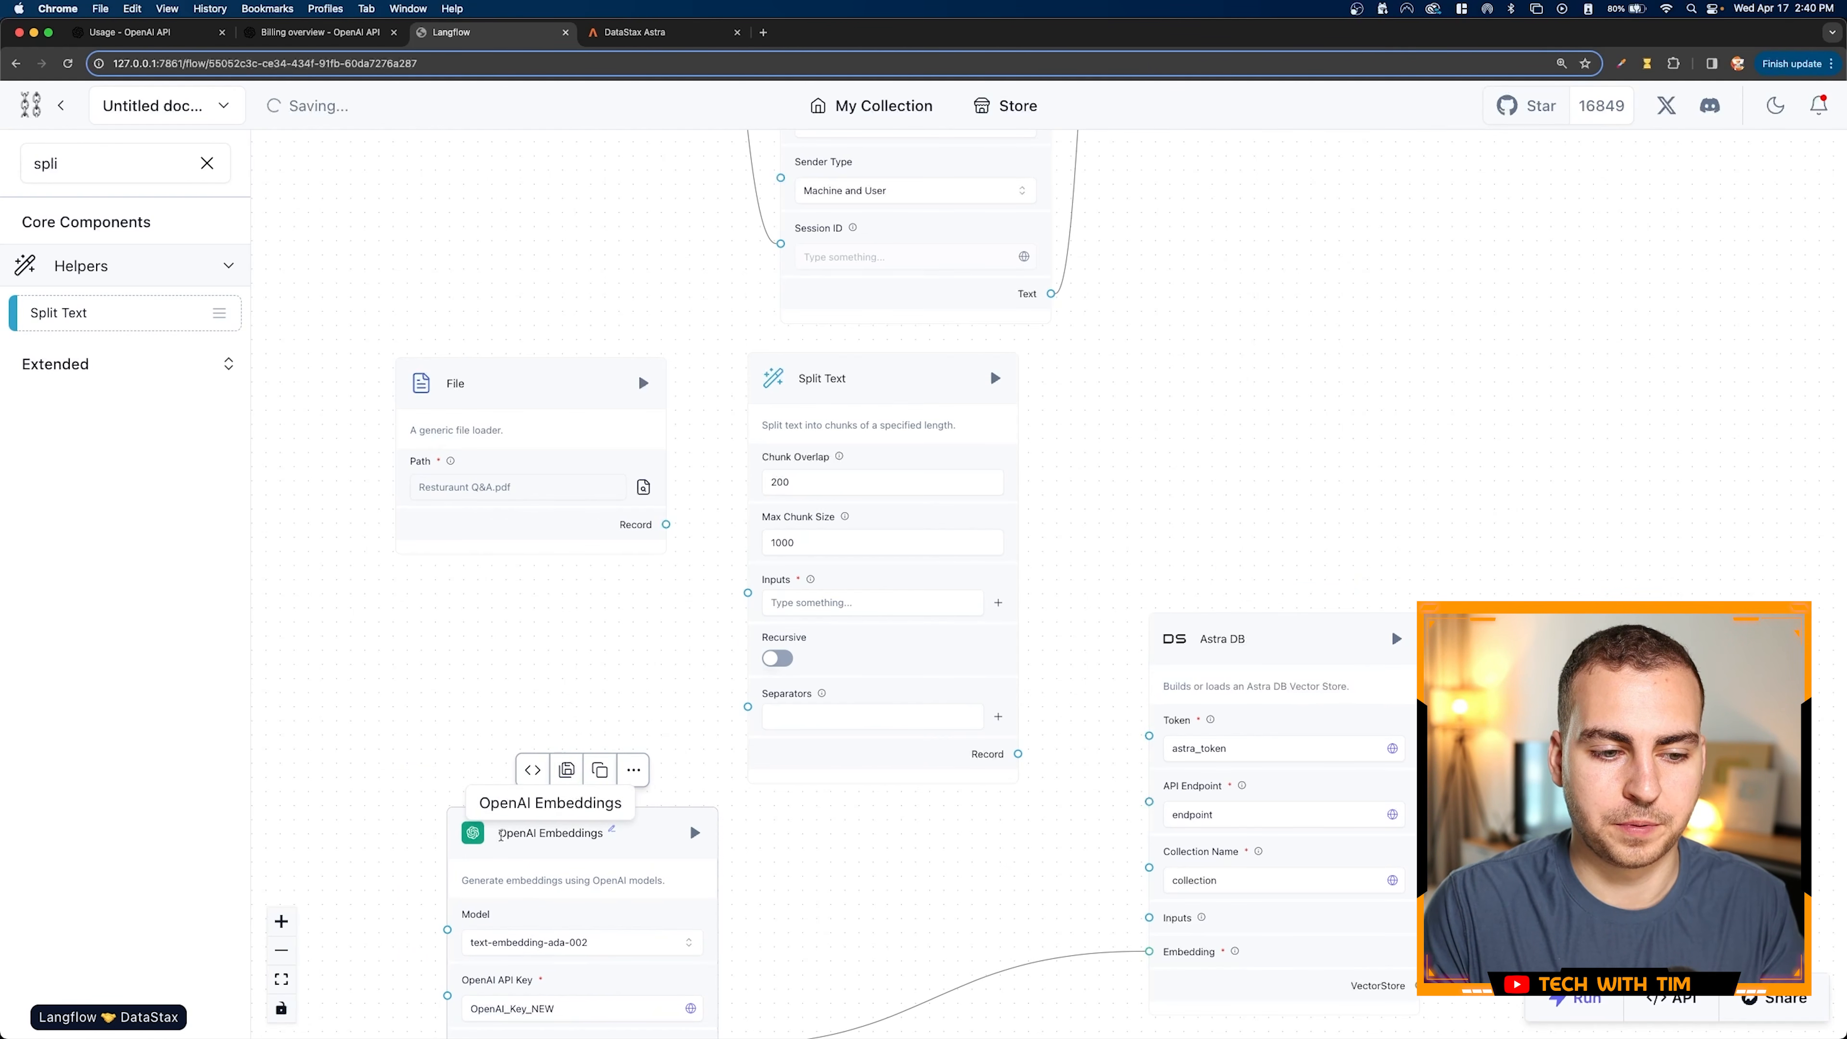
{"action": "scroll", "coordinate": [842, 858], "scroll_direction": "down", "scroll_amount": 1}
{"action": "left_click_drag", "start_coordinate": [842, 859], "coordinate": [844, 790]}
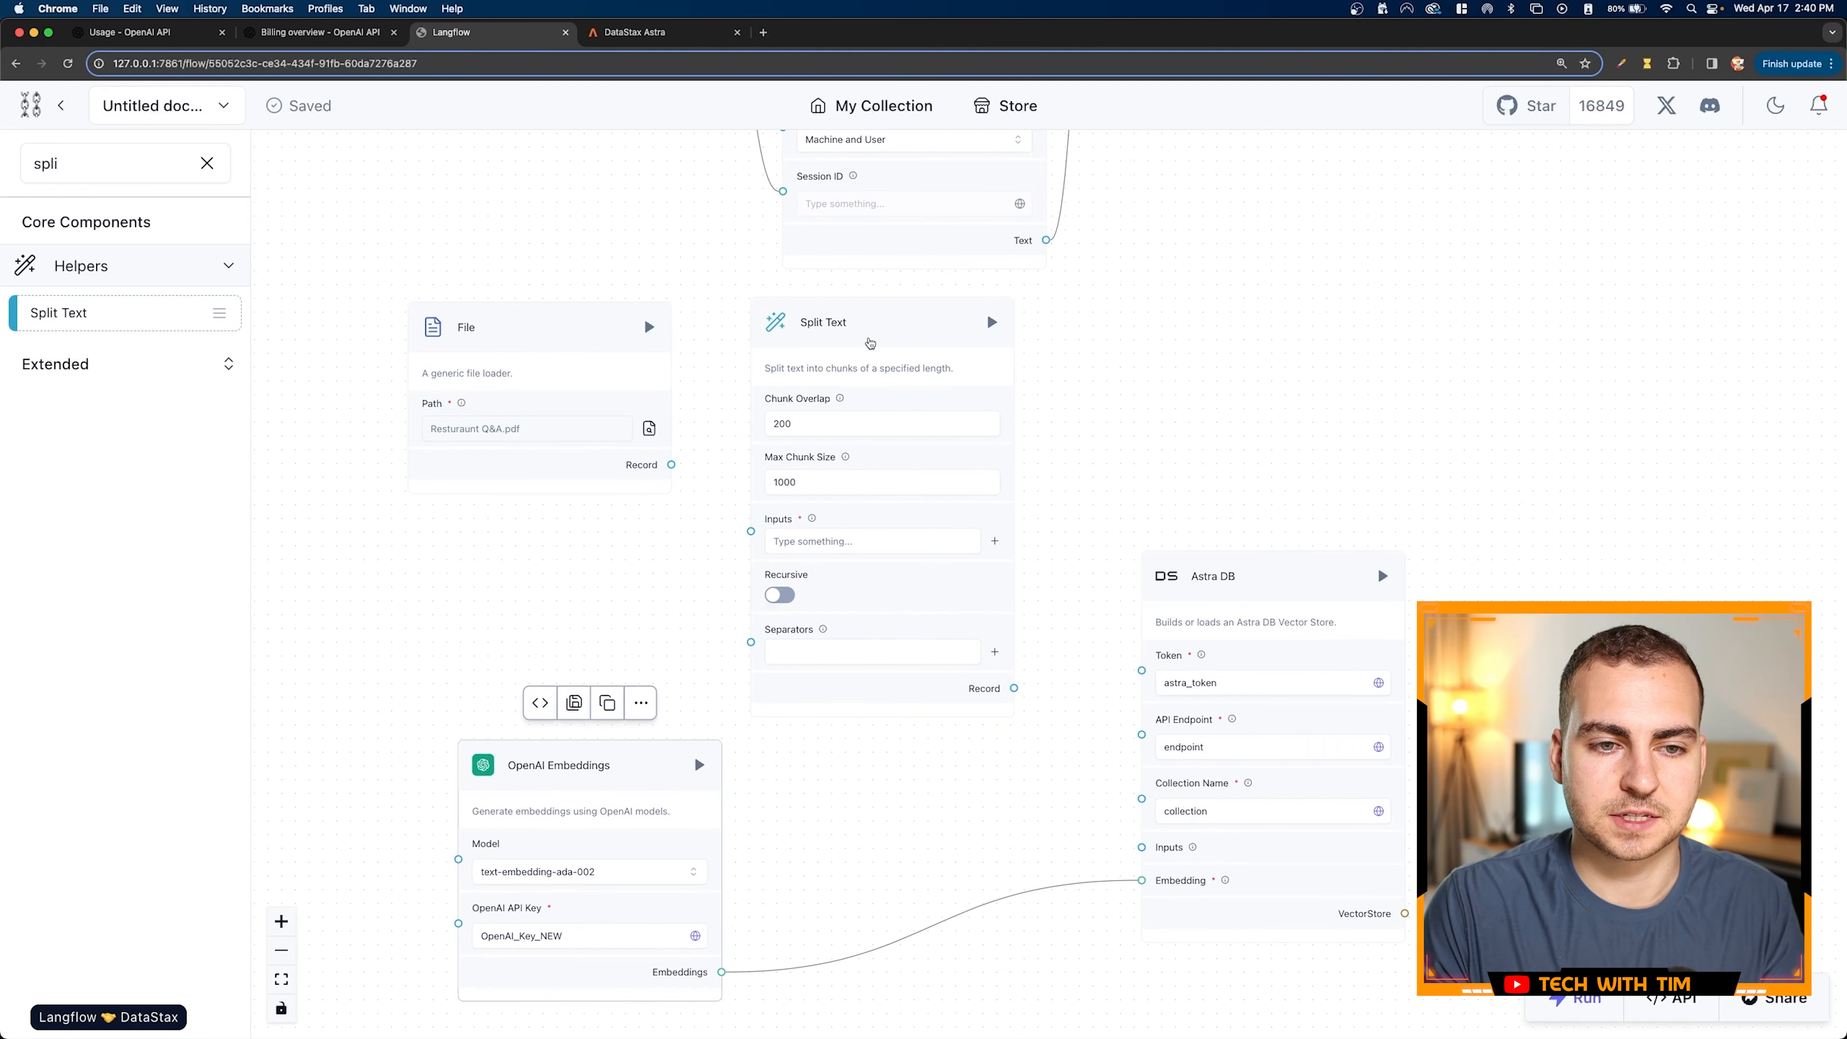
{"action": "left_click_drag", "start_coordinate": [872, 332], "coordinate": [919, 321]}
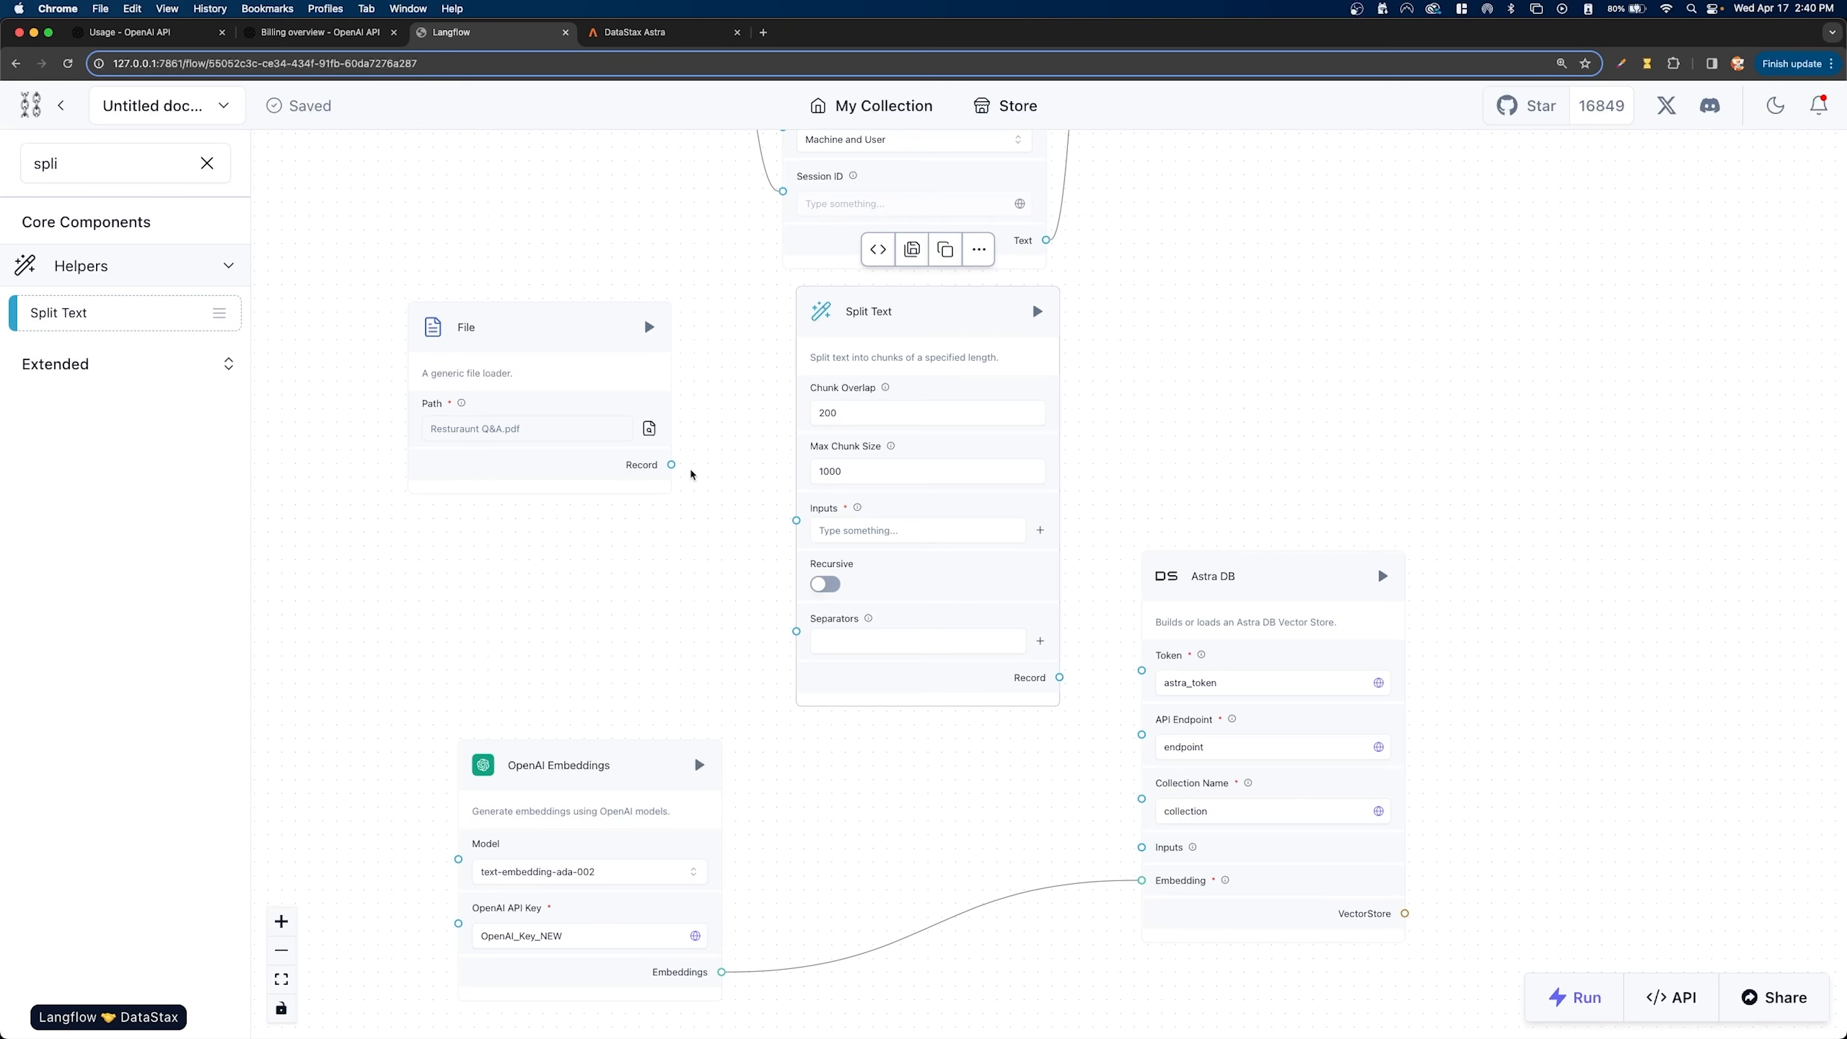
- Connect File's Record output to Split Text's Inputs, and Split Text's Record output to Astra DB's Inputs
{"action": "left_click", "coordinate": [777, 524]}
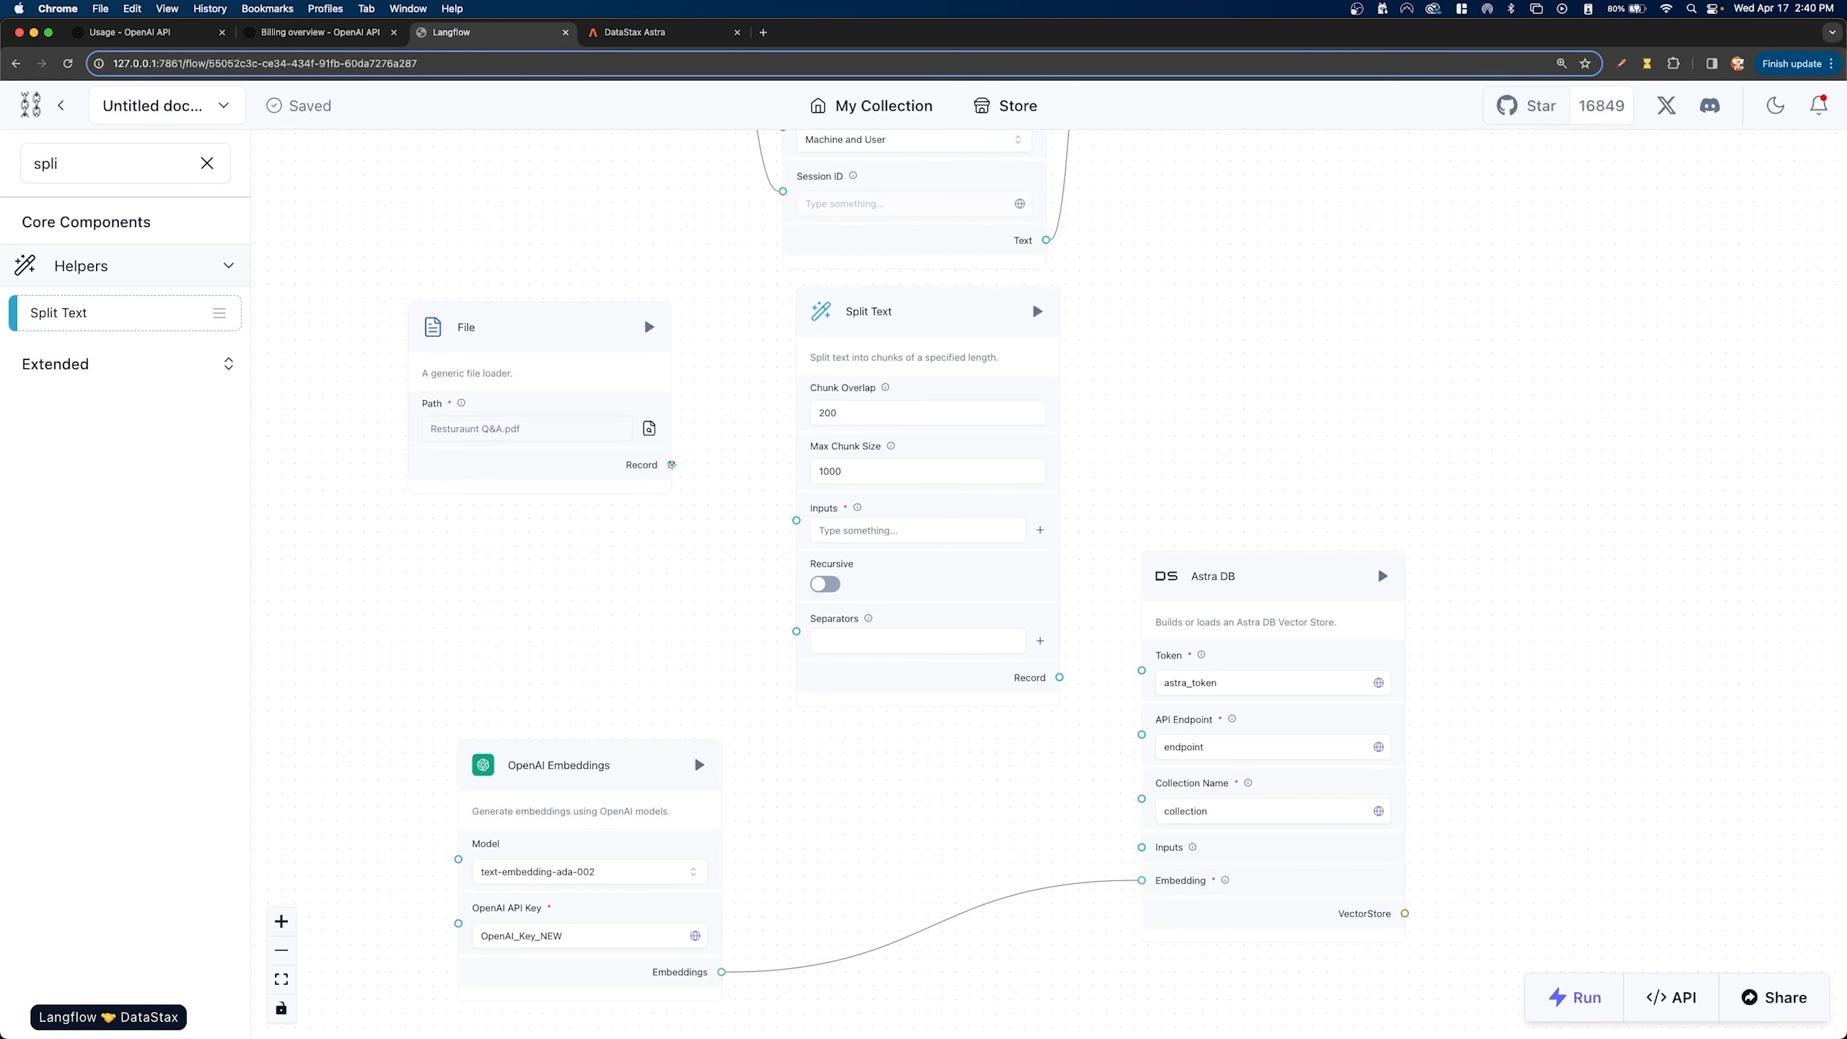
{"action": "left_click_drag", "start_coordinate": [671, 464], "coordinate": [796, 521]}
{"action": "left_click_drag", "start_coordinate": [911, 318], "coordinate": [864, 323]}
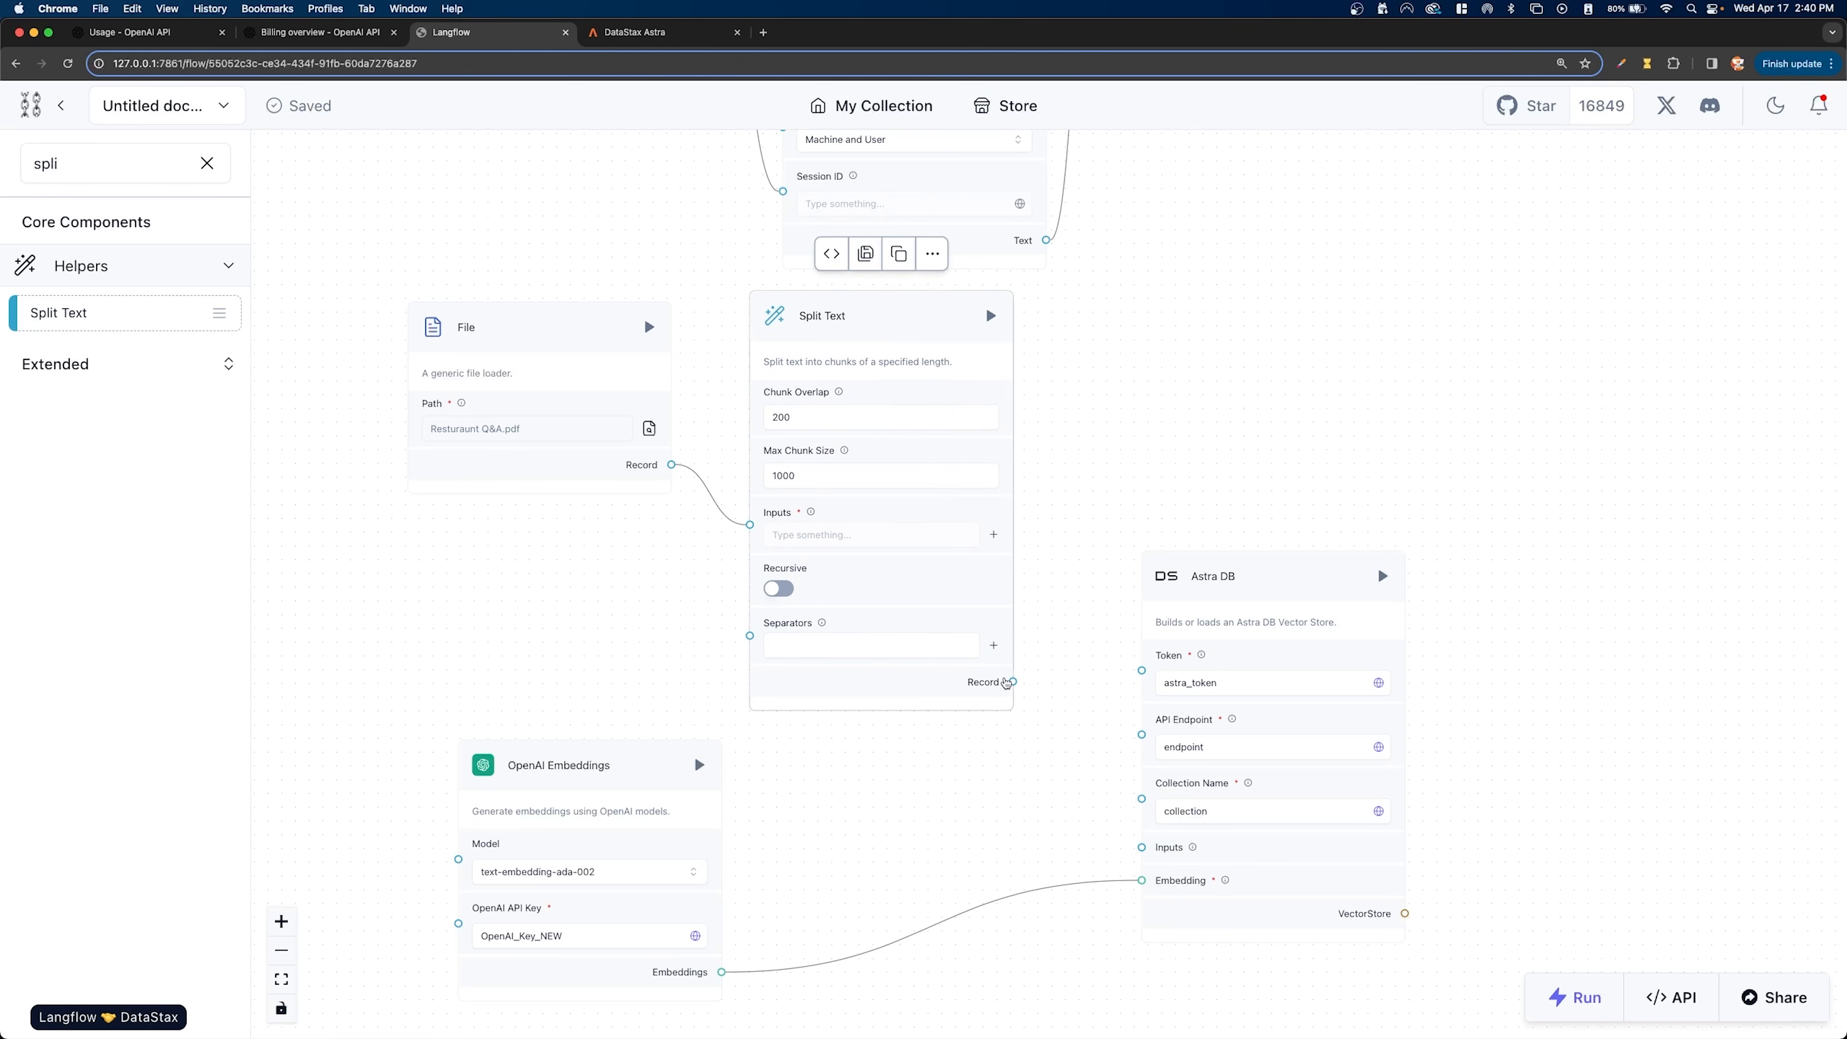
{"action": "left_click_drag", "start_coordinate": [1013, 682], "coordinate": [1142, 847]}
- Review the ingestion chain from File through Split Text into Astra DB, including the OpenAI Embeddings connection
{"action": "scroll", "coordinate": [1137, 515], "scroll_direction": "down", "scroll_amount": 5}
{"action": "left_click_drag", "start_coordinate": [1223, 468], "coordinate": [1132, 450]}
{"action": "scroll", "coordinate": [1043, 529], "scroll_direction": "up", "scroll_amount": 3}
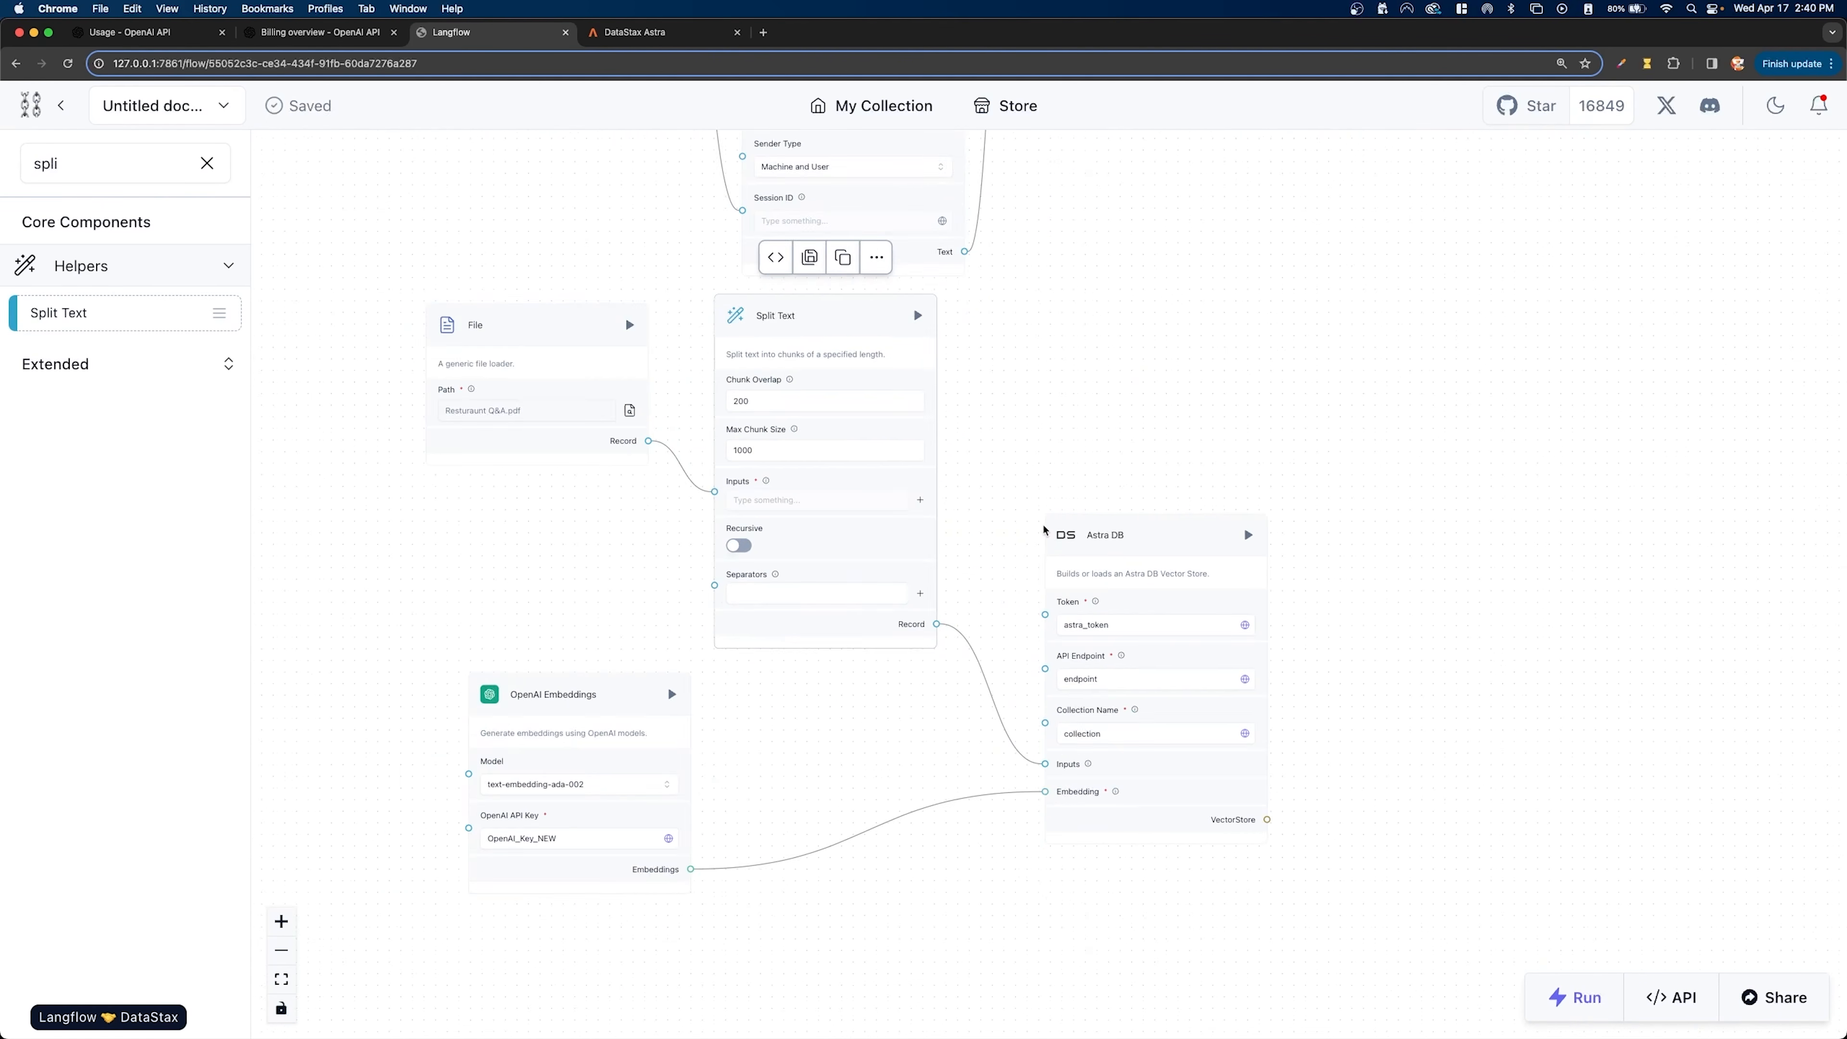
{"action": "scroll", "coordinate": [1080, 487], "scroll_direction": "up", "scroll_amount": 2}
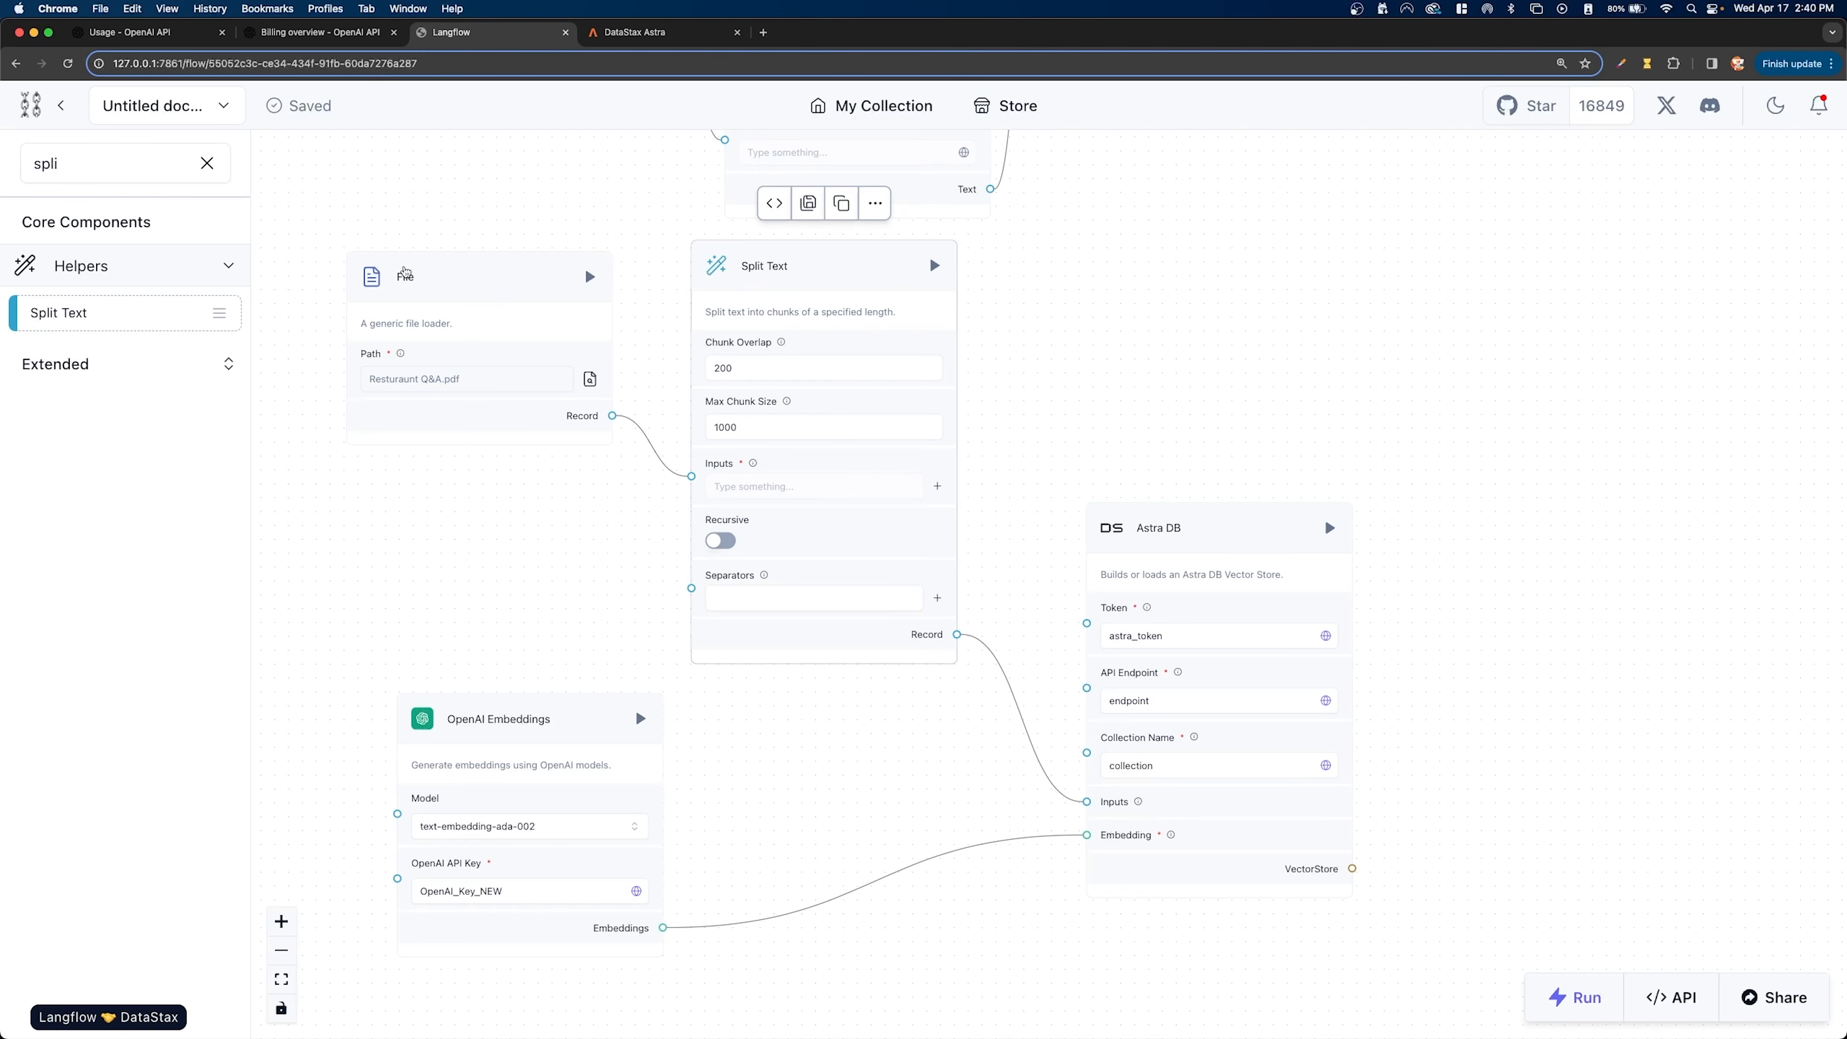
{"action": "left_click", "coordinate": [610, 302]}
{"action": "left_click", "coordinate": [815, 338]}
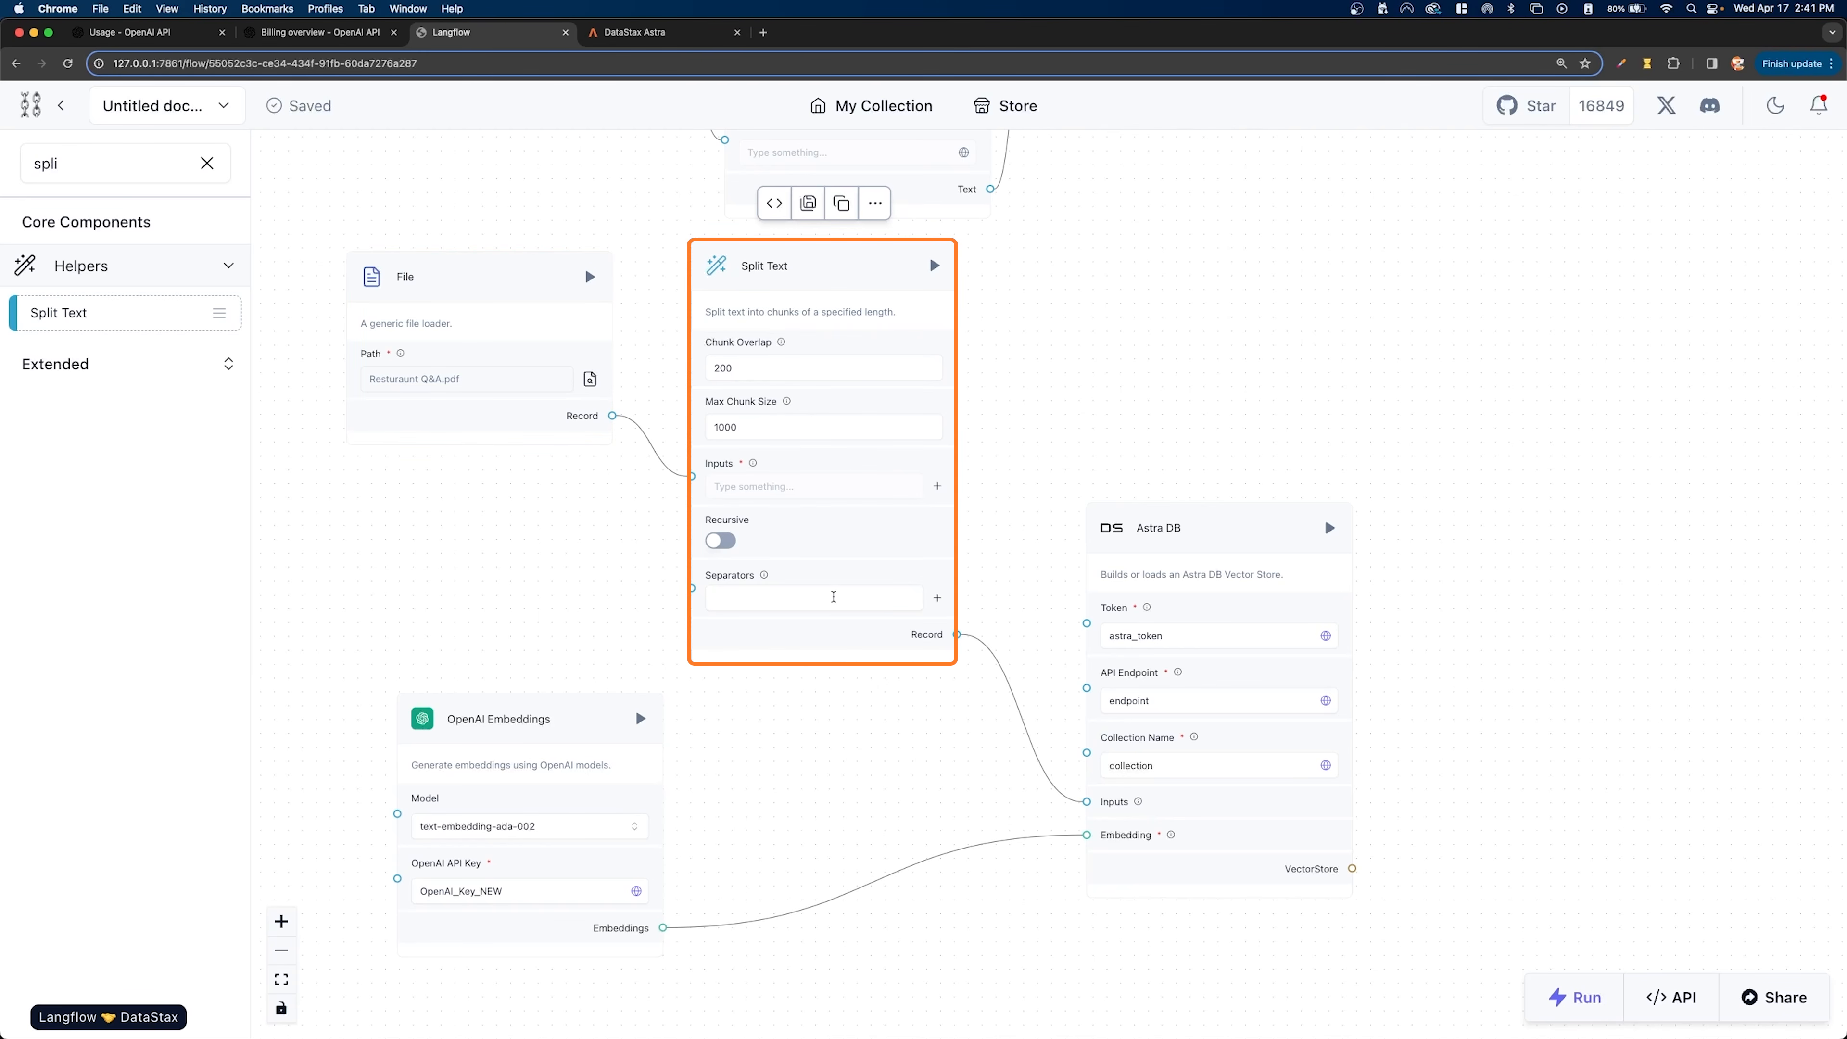
{"action": "left_click", "coordinate": [1202, 678]}
{"action": "left_click", "coordinate": [545, 755]}
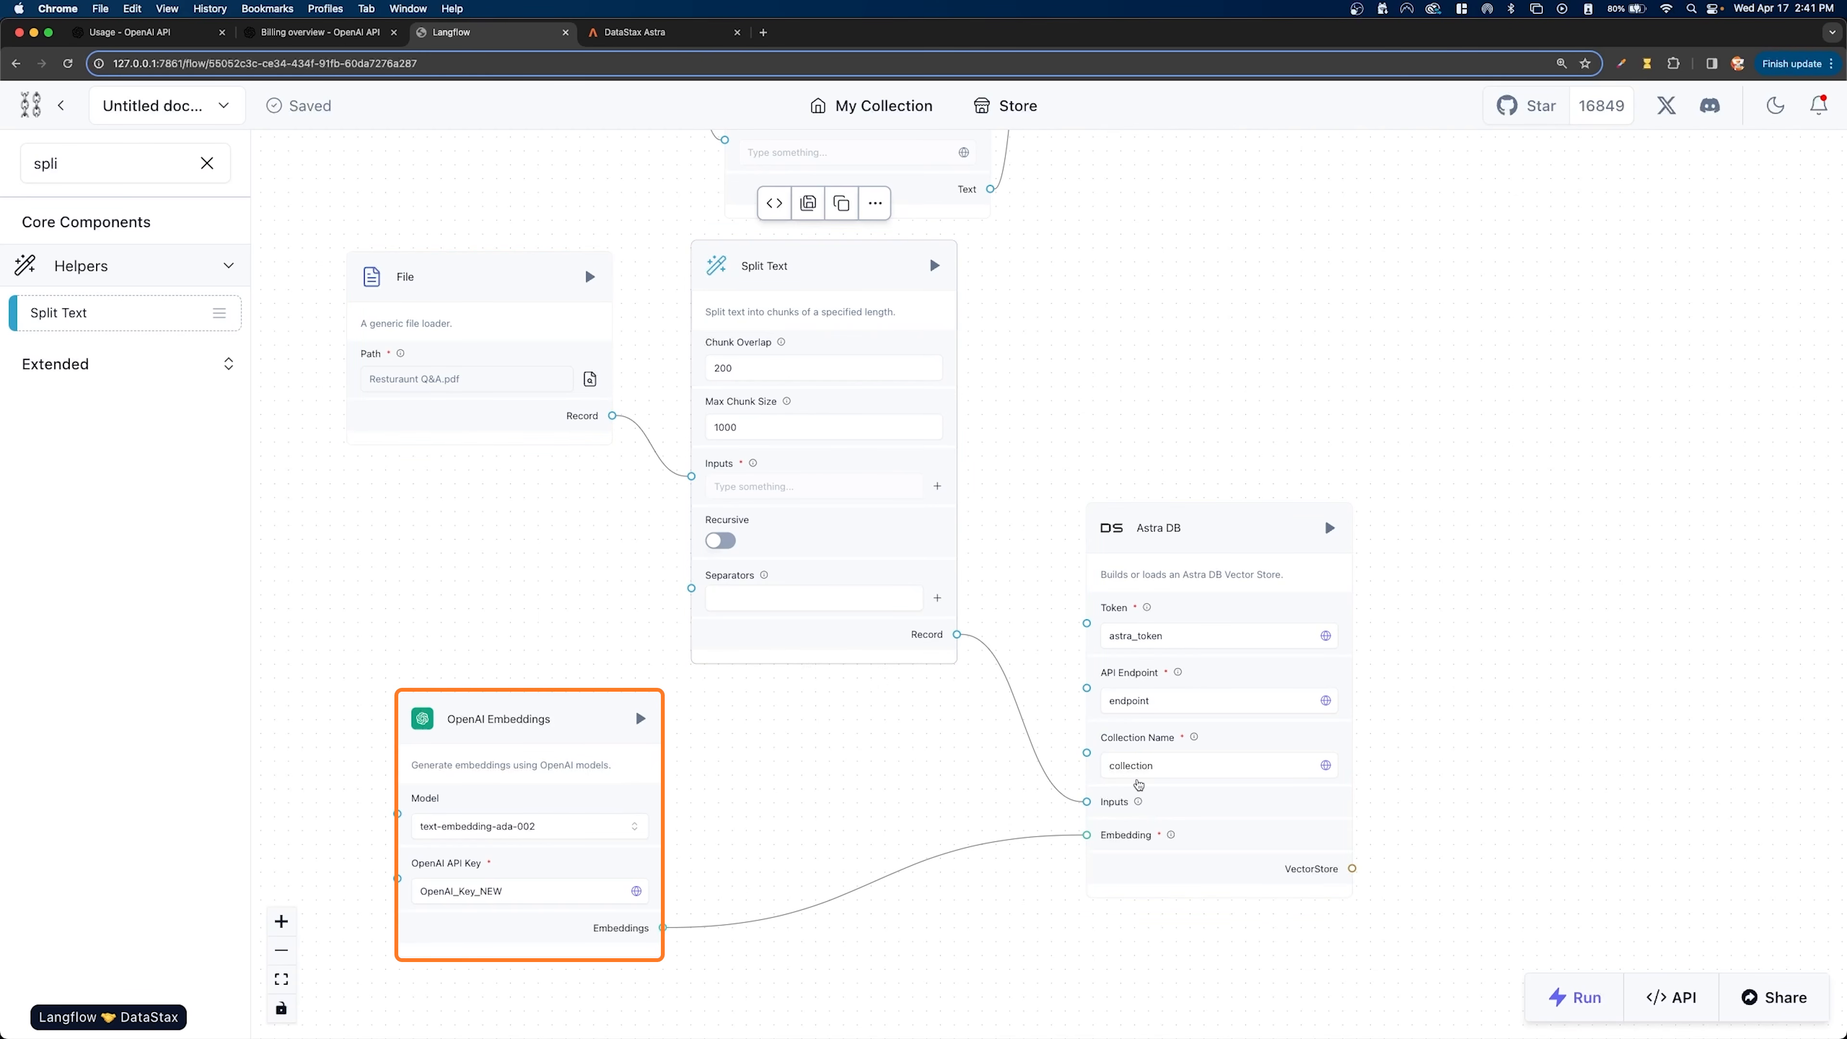
{"action": "left_click", "coordinate": [1174, 499]}
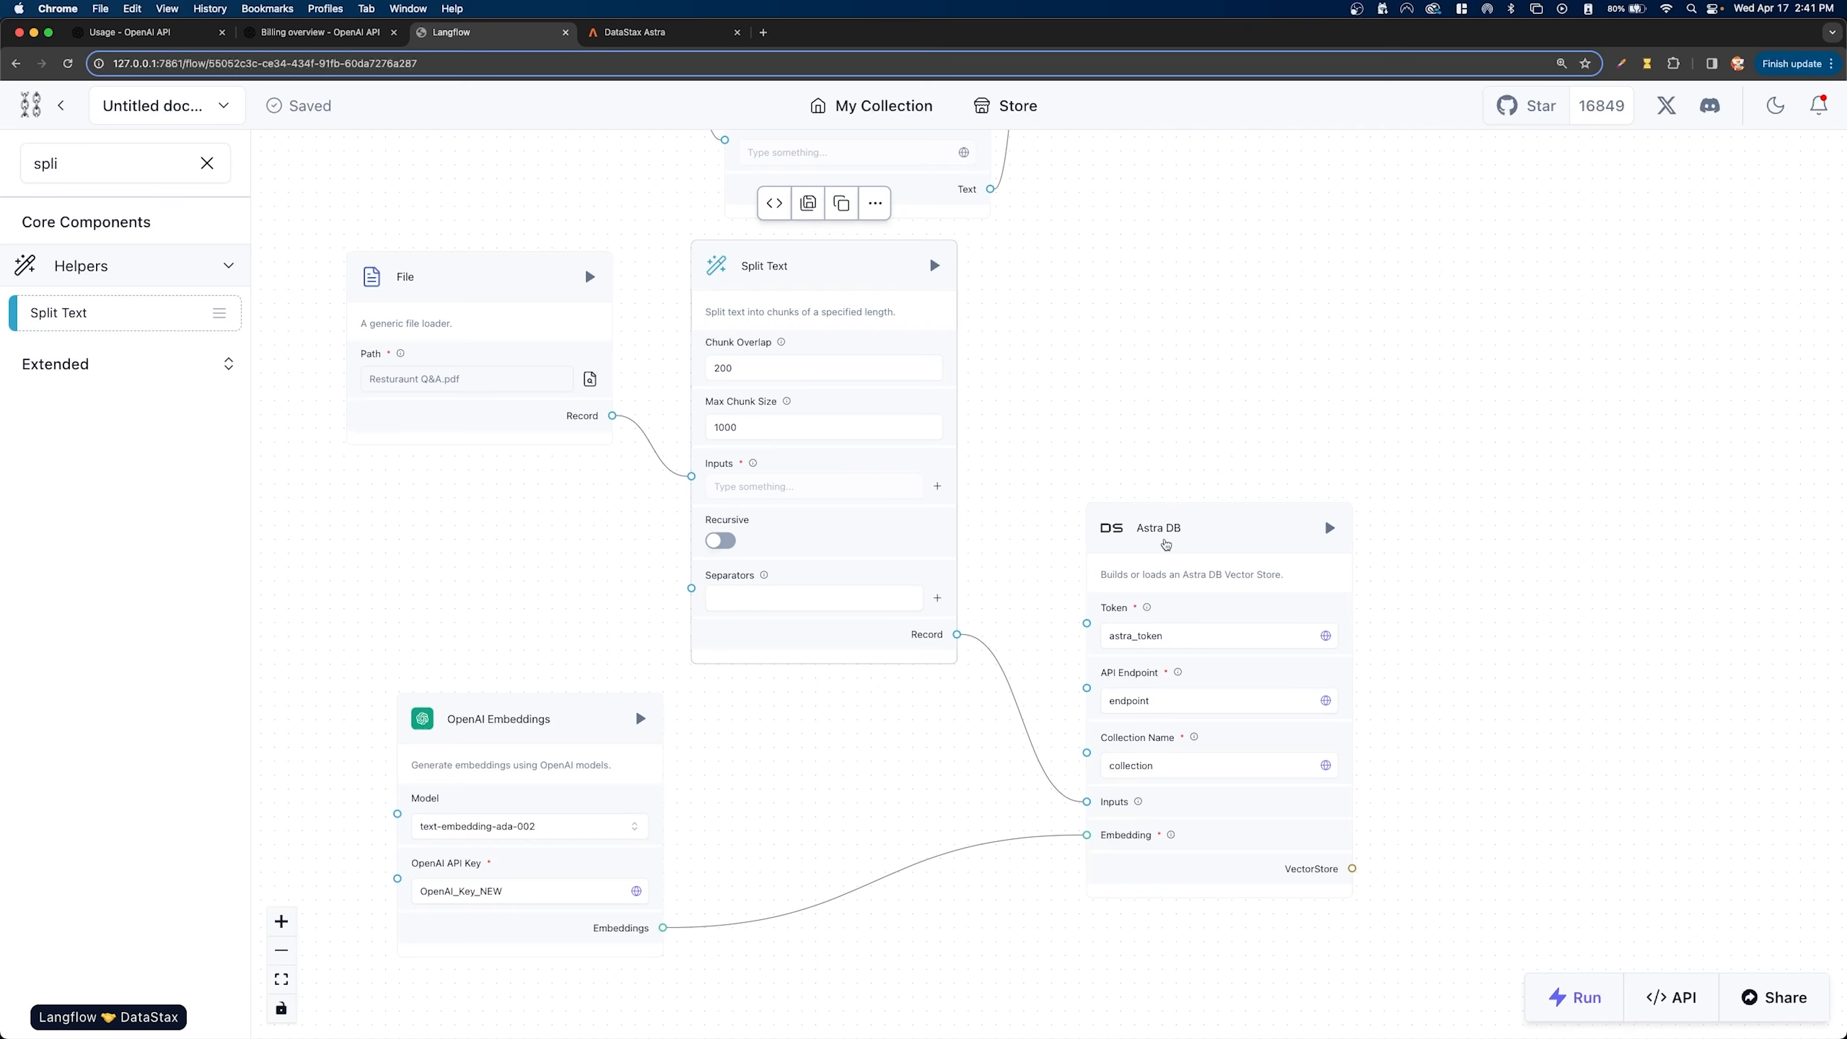
- Rearrange the ingestion components so File, Split Text and Astra DB form a row with OpenAI Embeddings above Split Text and Astra DB
{"action": "left_click_drag", "start_coordinate": [637, 700], "coordinate": [1358, 195]}
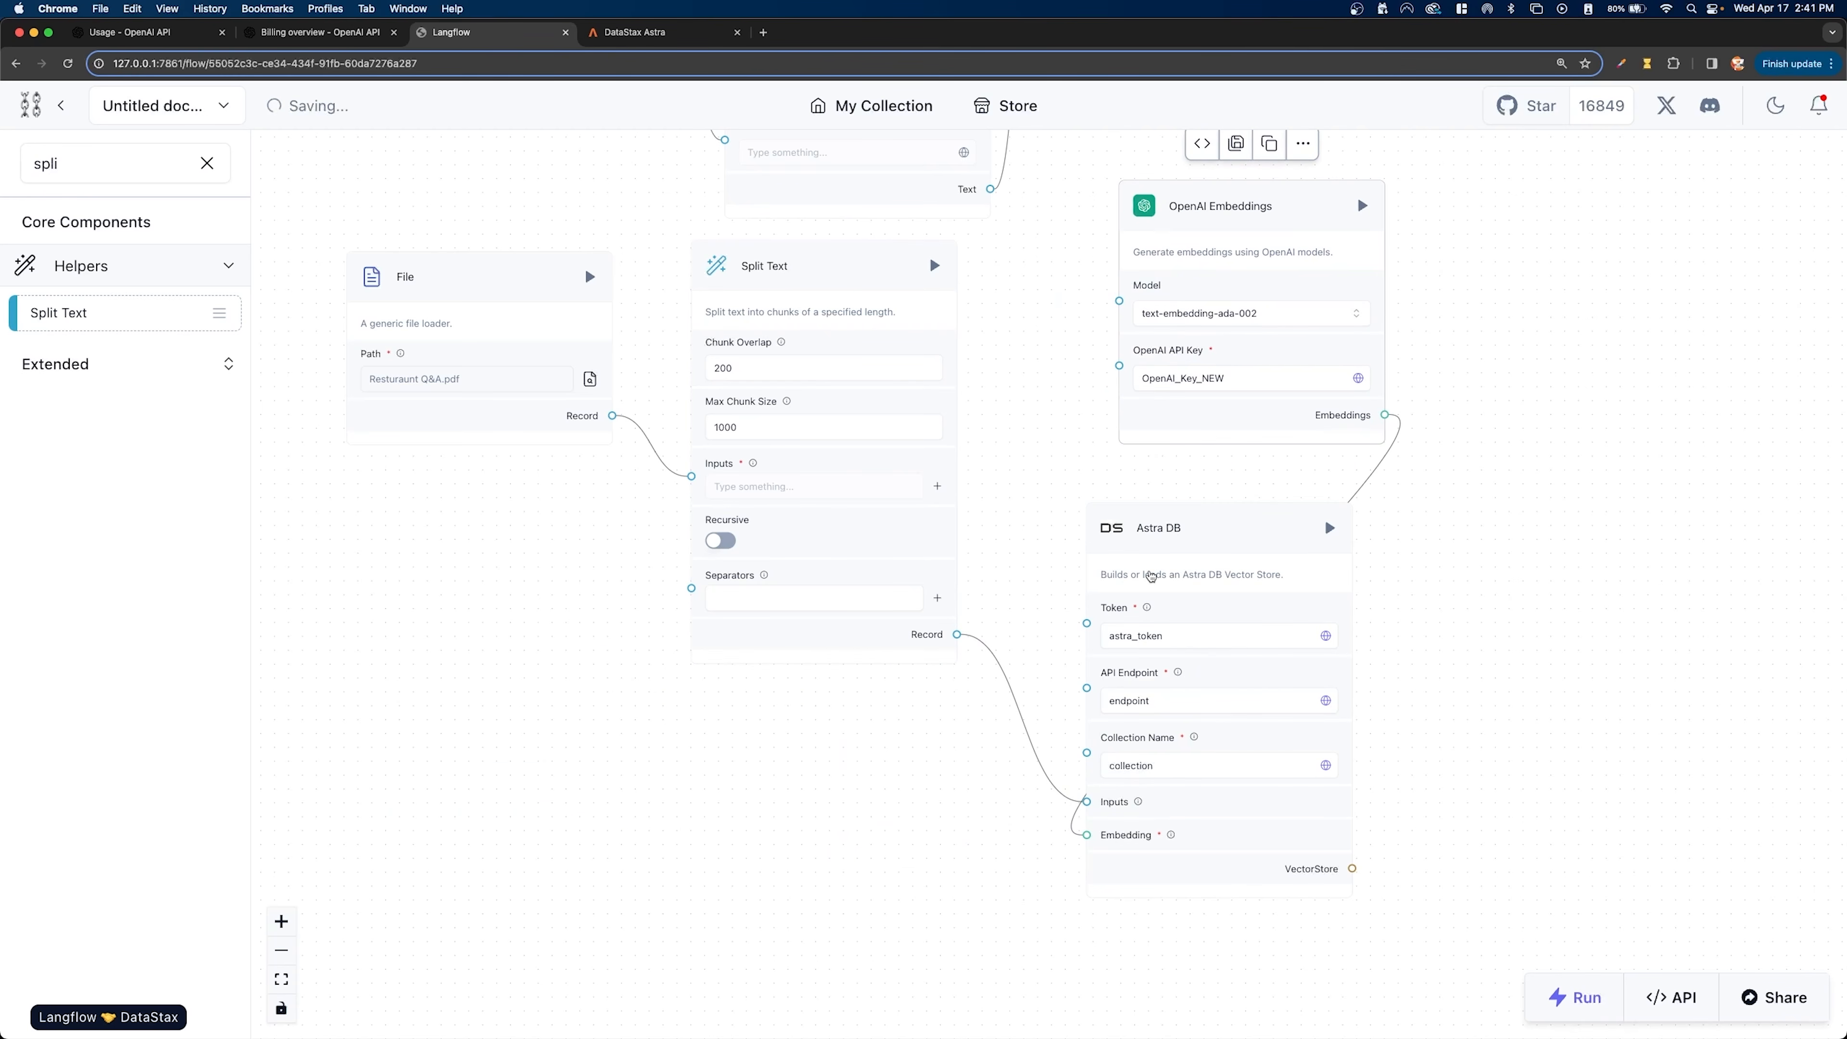
{"action": "left_click_drag", "start_coordinate": [1098, 525], "coordinate": [1455, 551]}
{"action": "left_click_drag", "start_coordinate": [822, 271], "coordinate": [1171, 578]}
{"action": "left_click_drag", "start_coordinate": [506, 301], "coordinate": [830, 675]}
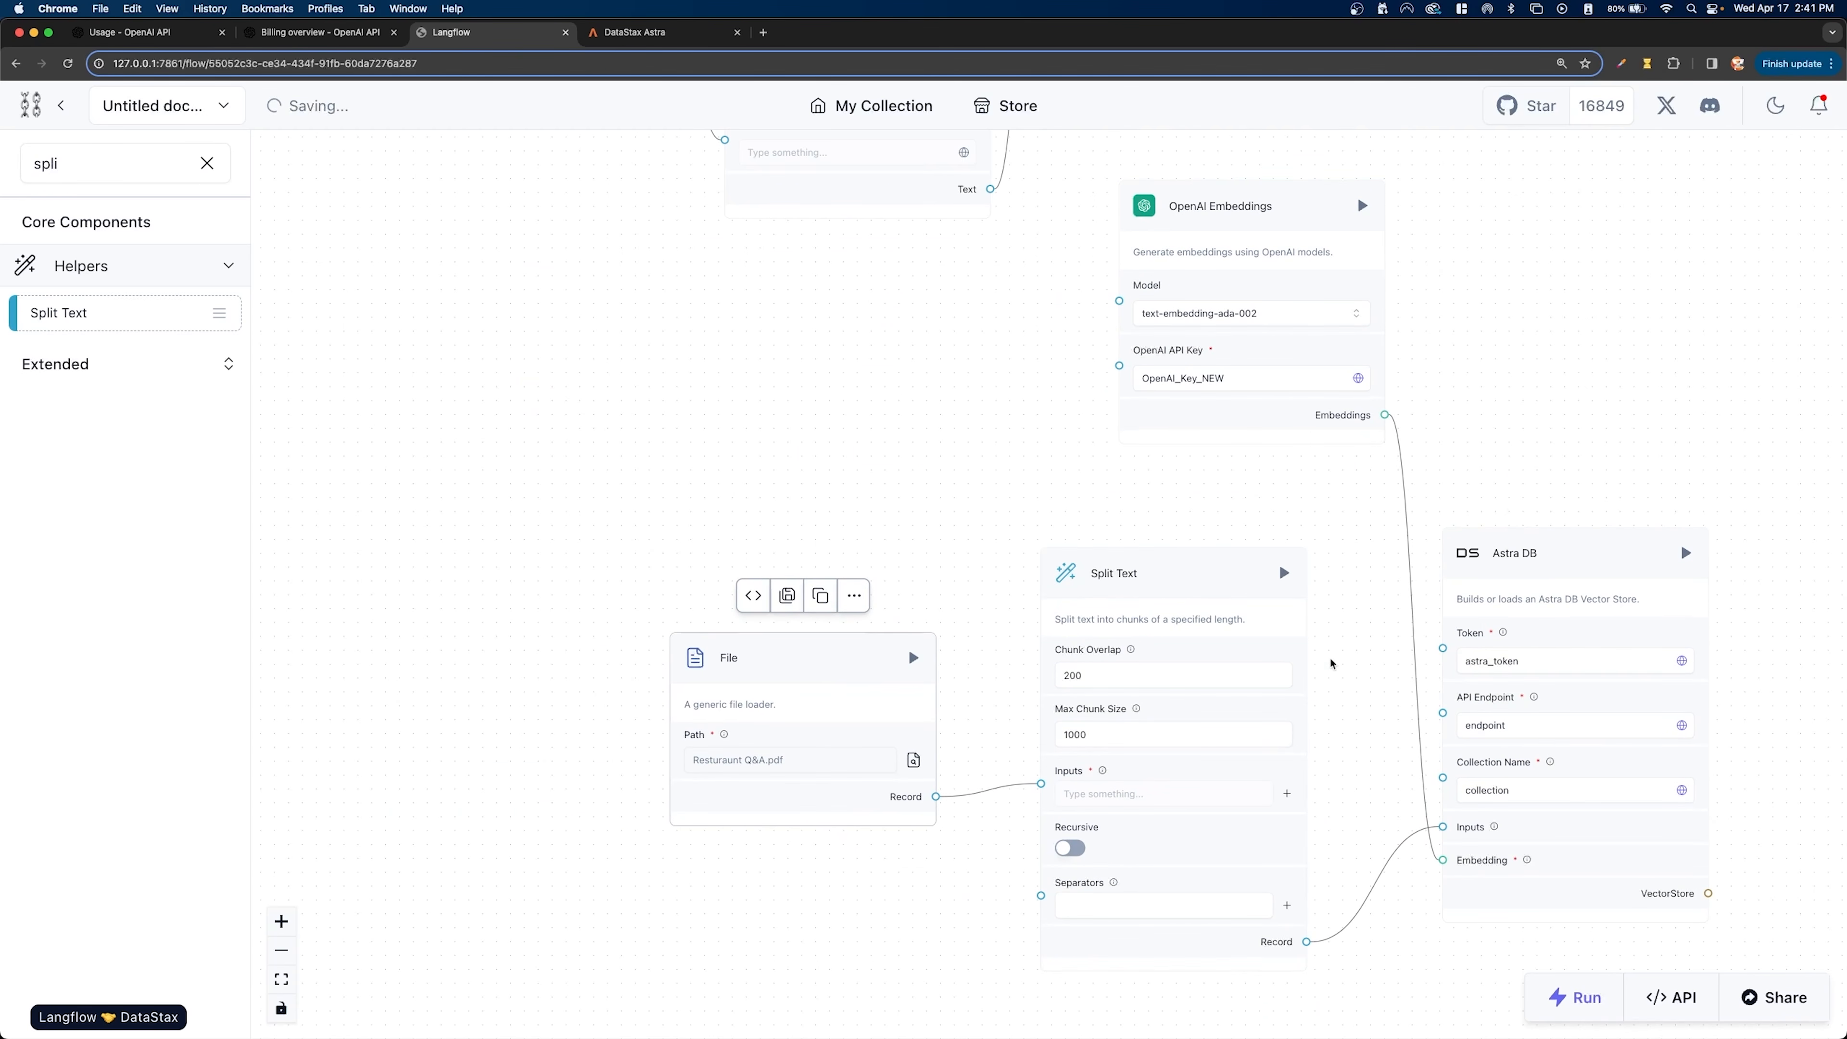
{"action": "left_click_drag", "start_coordinate": [1414, 314], "coordinate": [1047, 608]}
{"action": "scroll", "coordinate": [1097, 515], "scroll_direction": "down", "scroll_amount": 4}
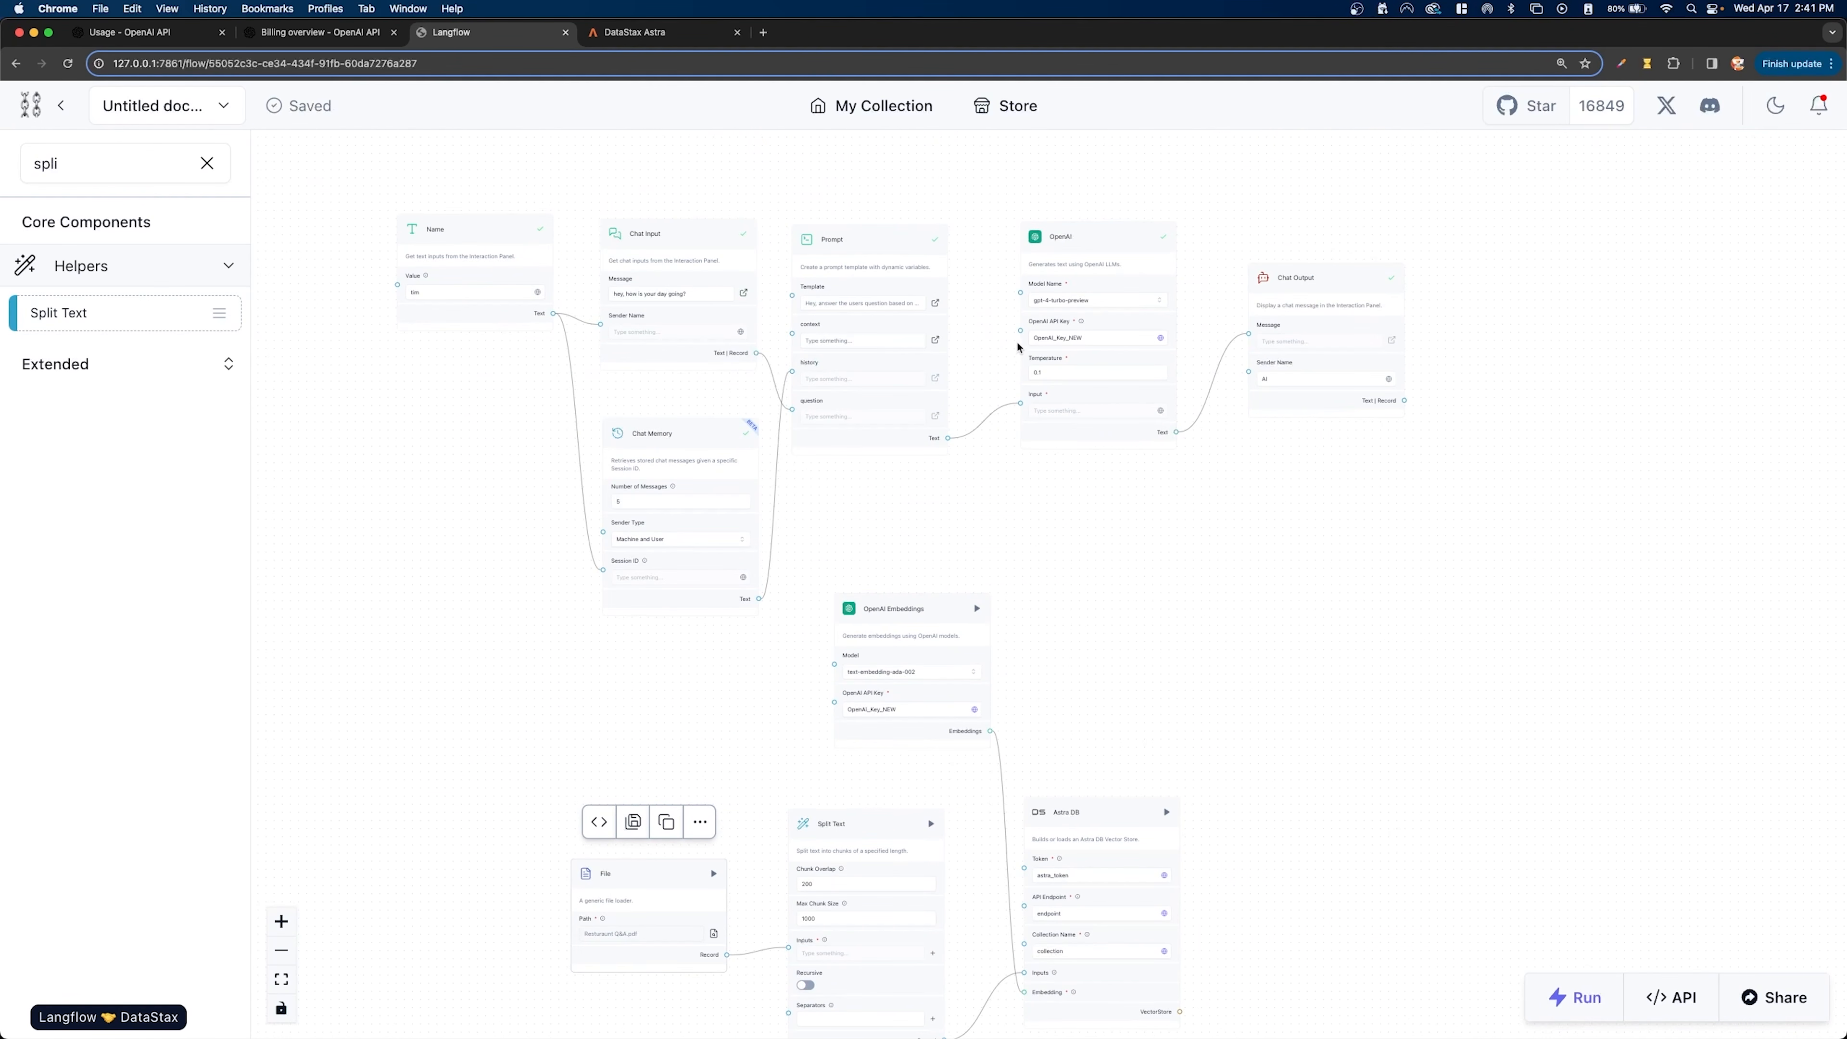
{"action": "scroll", "coordinate": [999, 552], "scroll_direction": "up", "scroll_amount": 3}
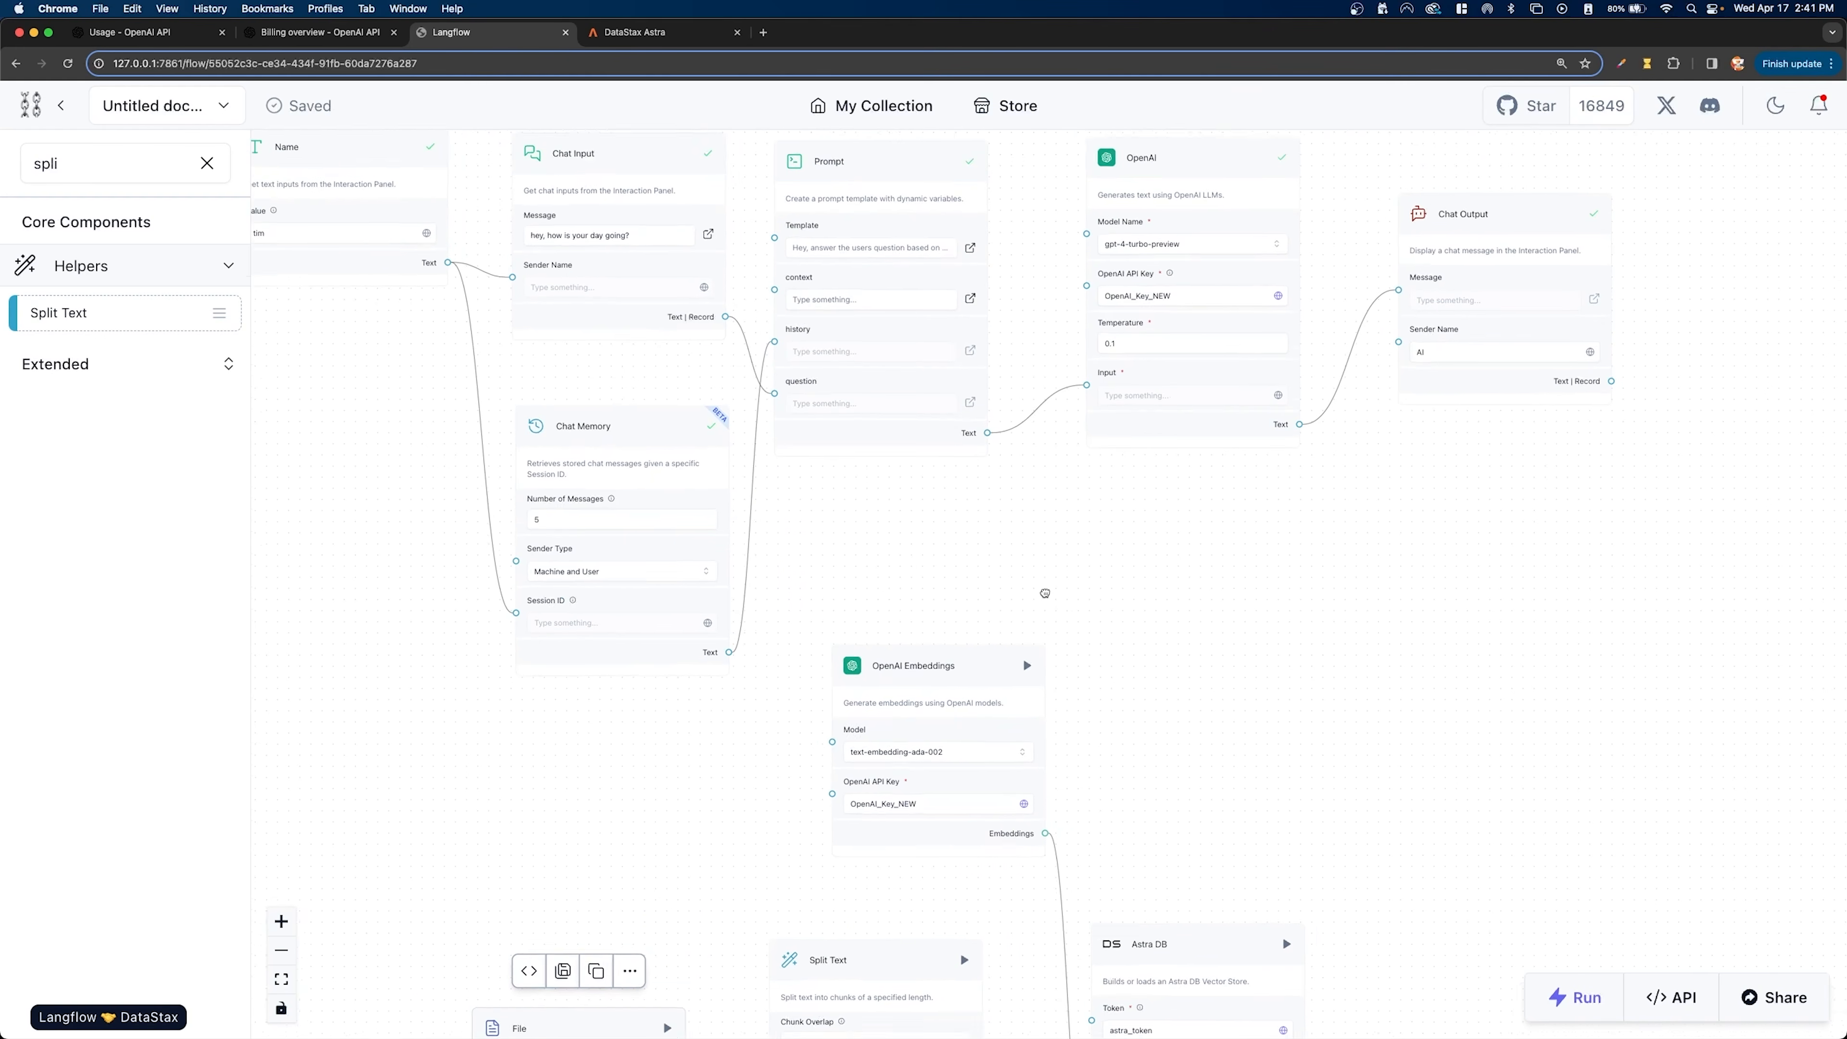
{"action": "left_click_drag", "start_coordinate": [998, 553], "coordinate": [1114, 632]}
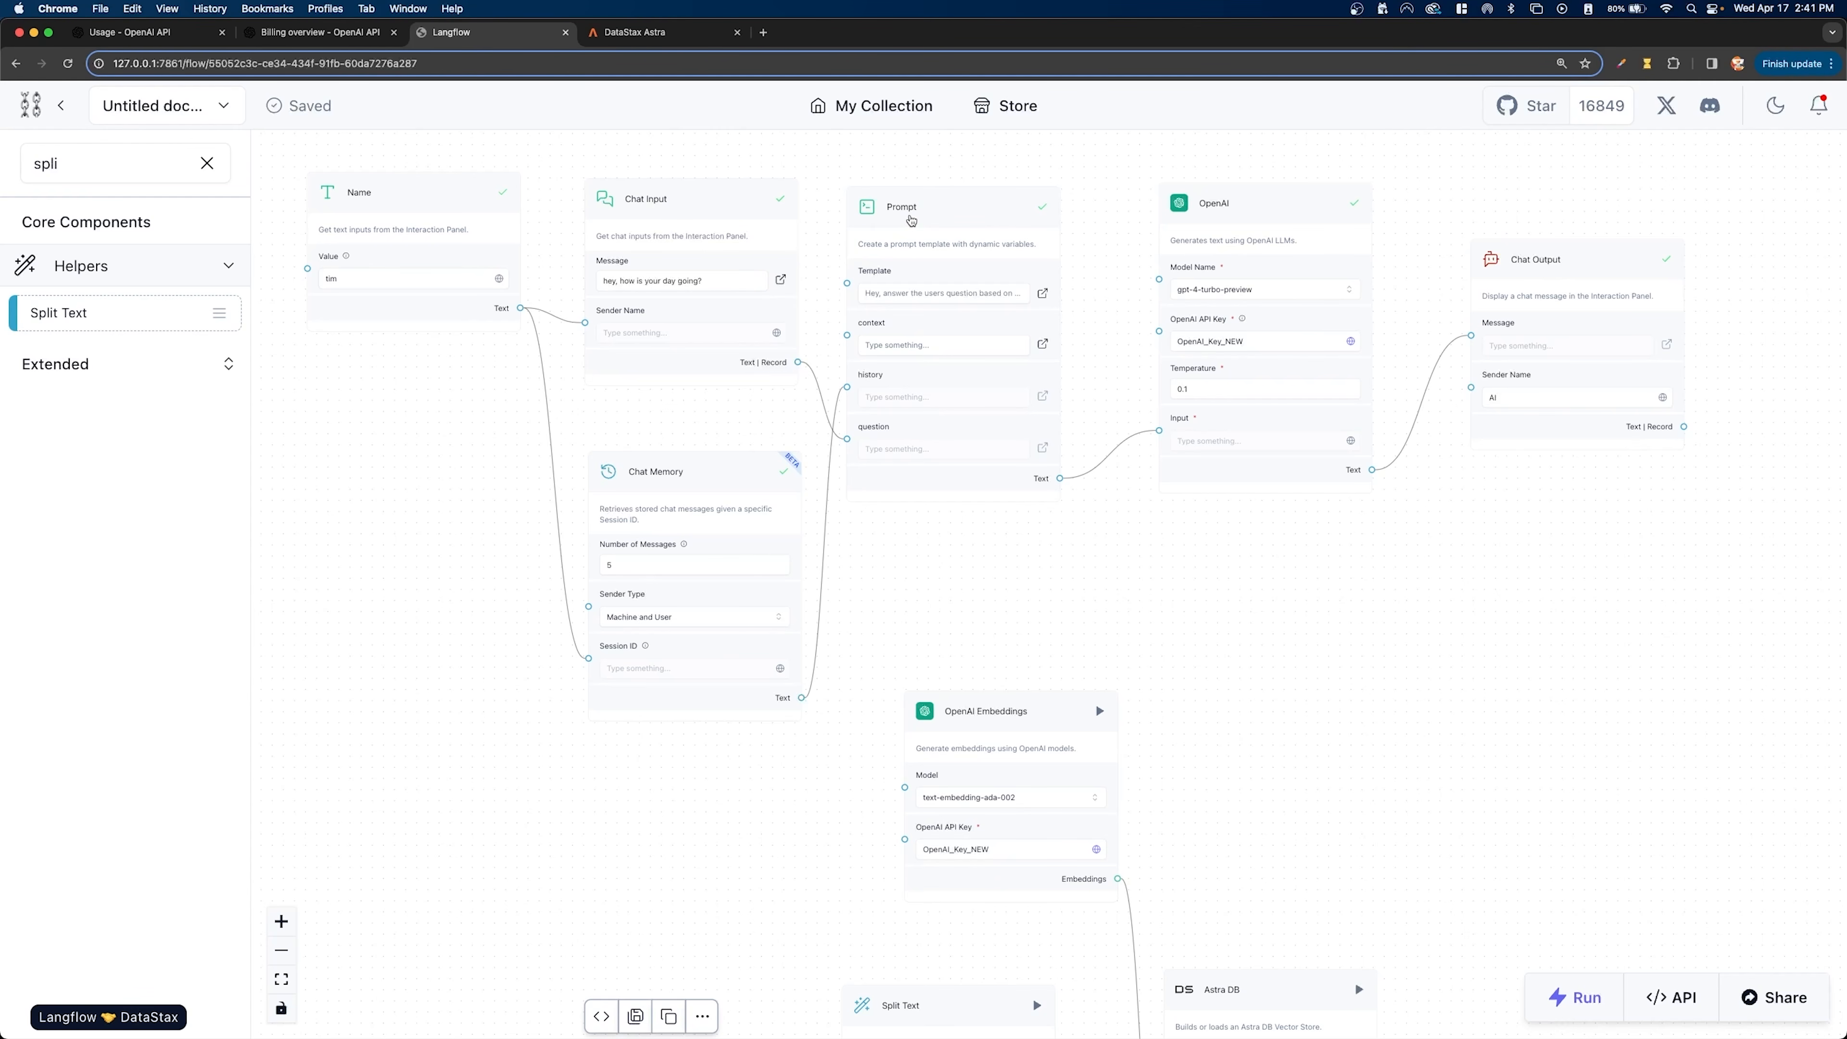
- Move Prompt upward and add an Astra DB Search component from Vector Search between Prompt and OpenAI Embeddings
{"action": "left_click_drag", "start_coordinate": [906, 223], "coordinate": [942, 315]}
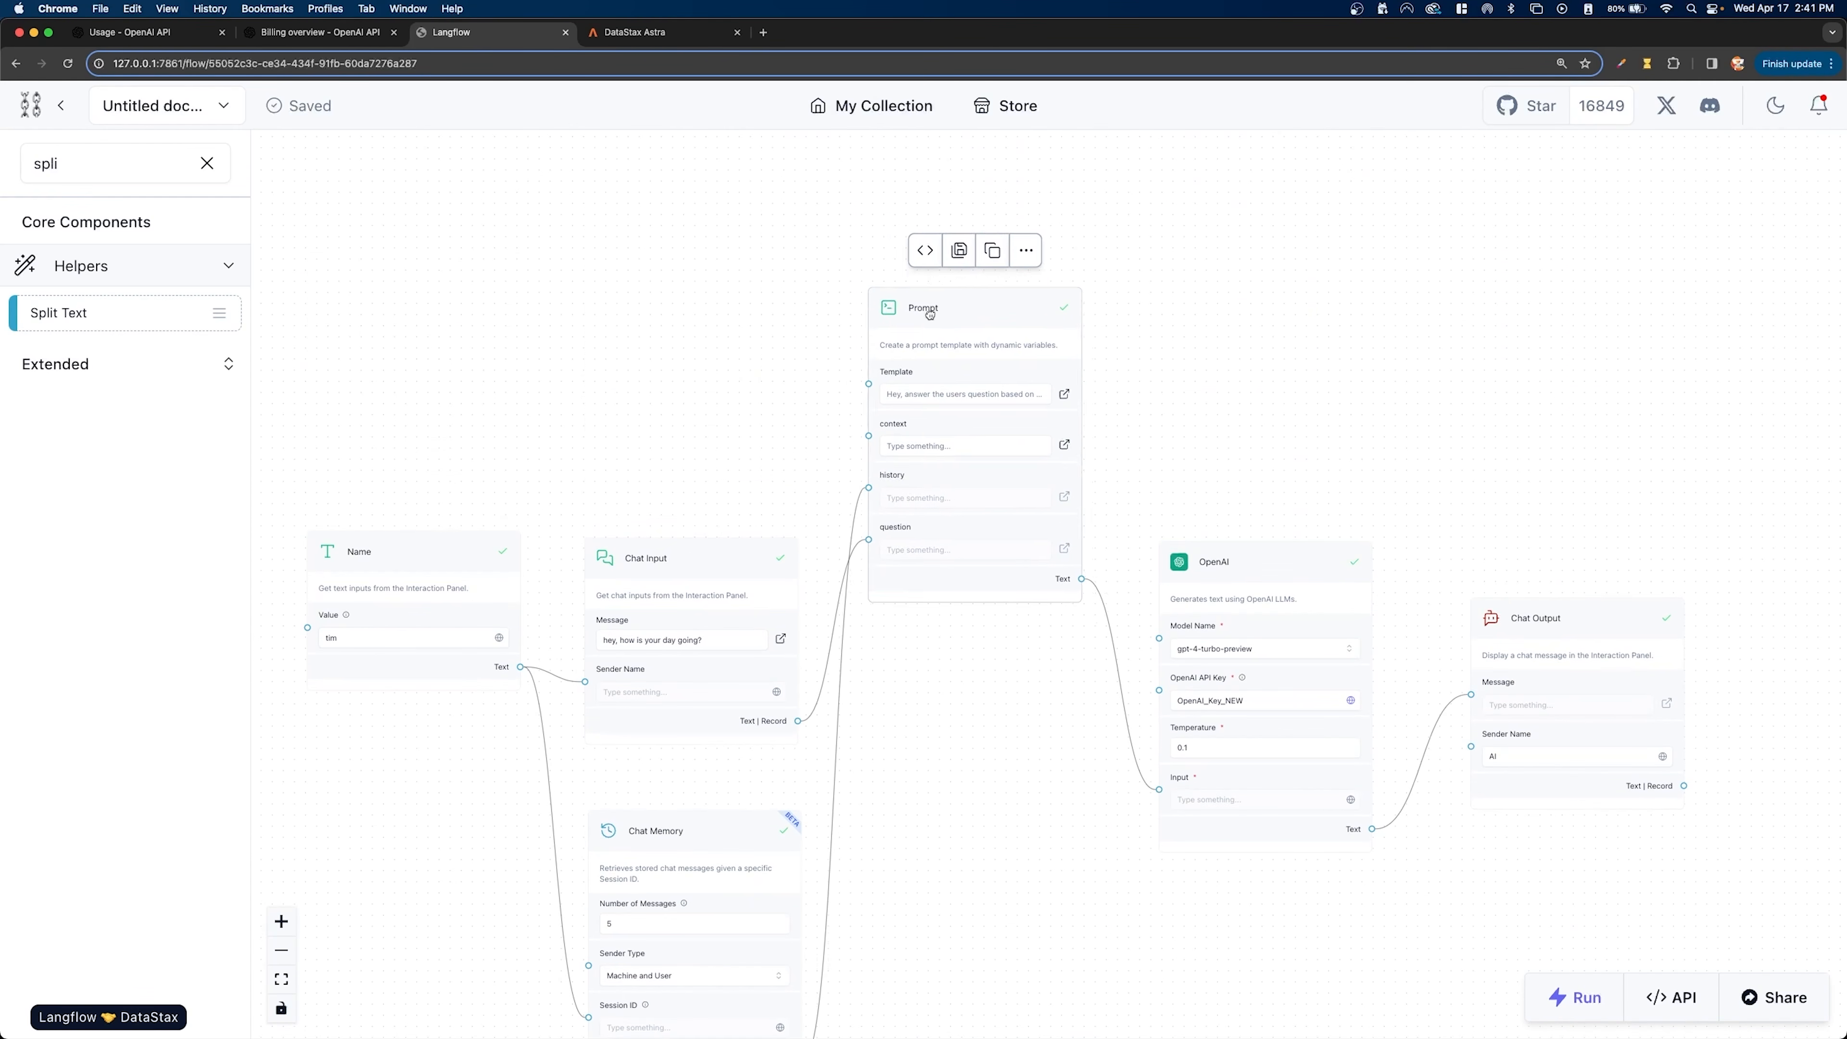
{"action": "left_click_drag", "start_coordinate": [920, 743], "coordinate": [914, 480]}
{"action": "left_click", "coordinate": [207, 163]}
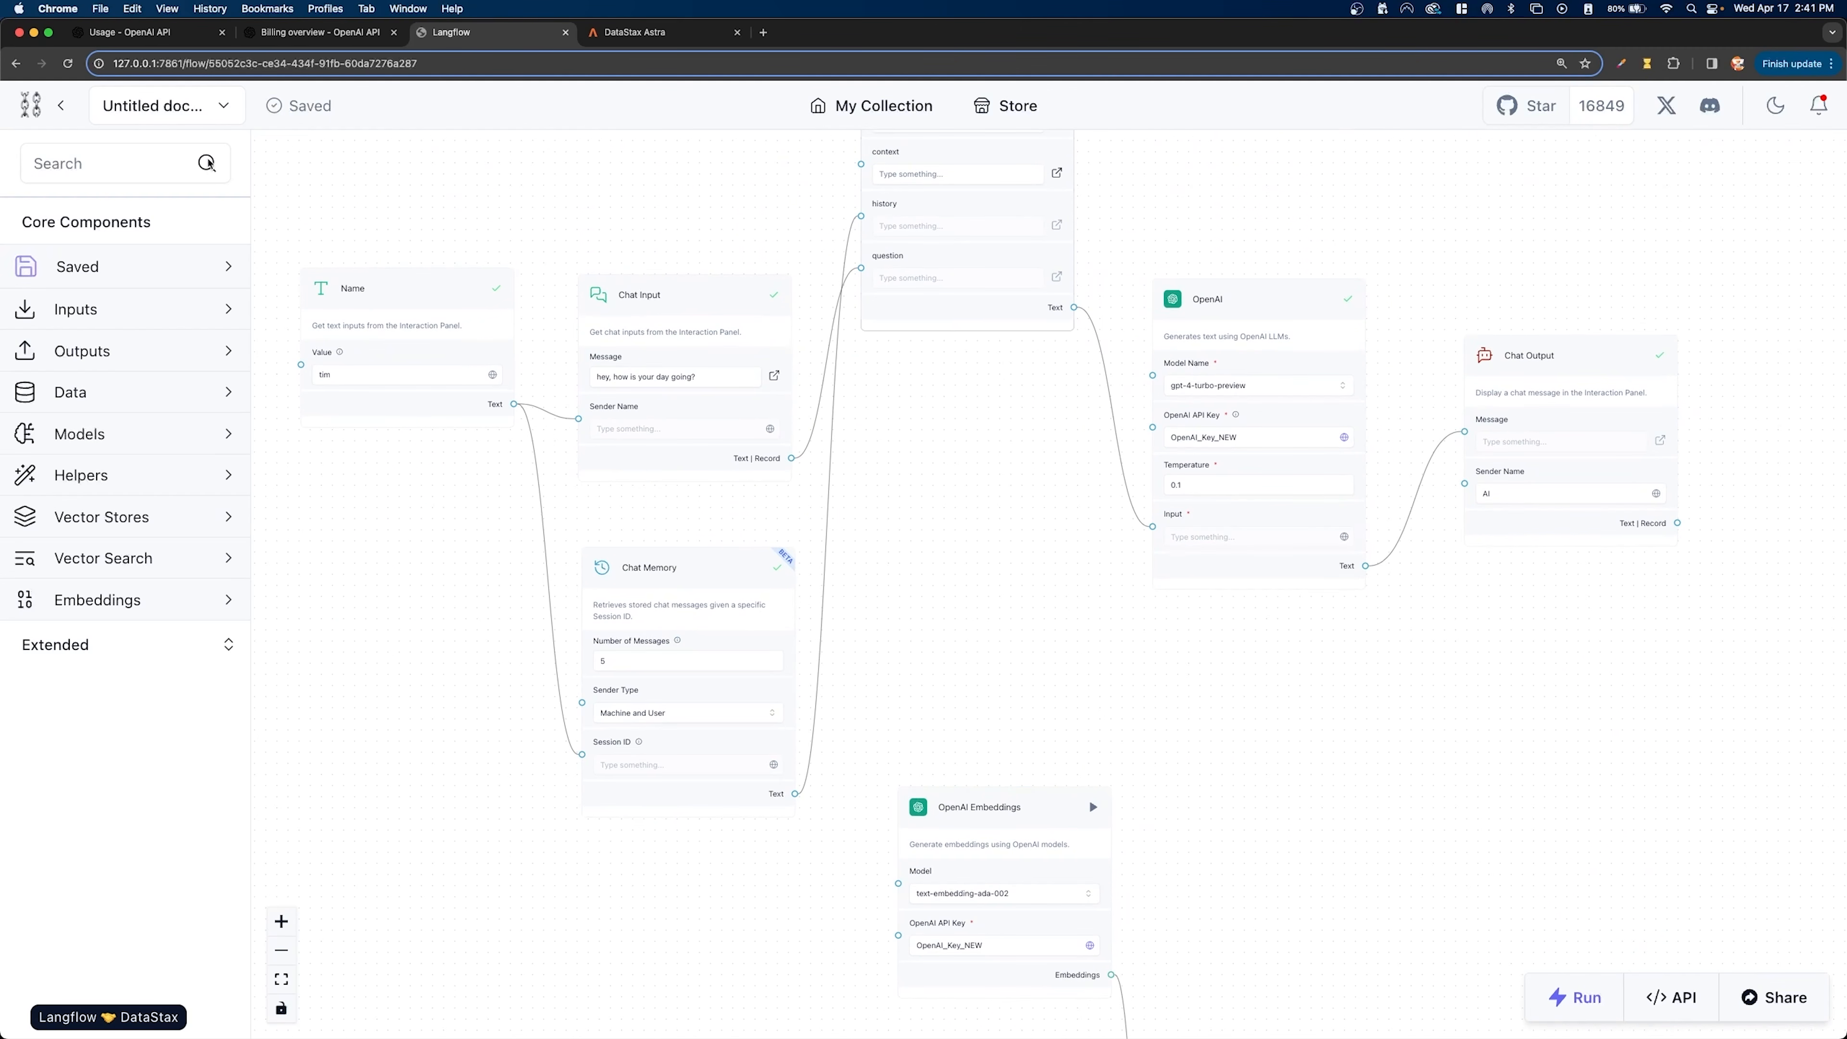
{"action": "left_click", "coordinate": [112, 559]}
{"action": "scroll", "coordinate": [117, 524], "scroll_direction": "down", "scroll_amount": 2}
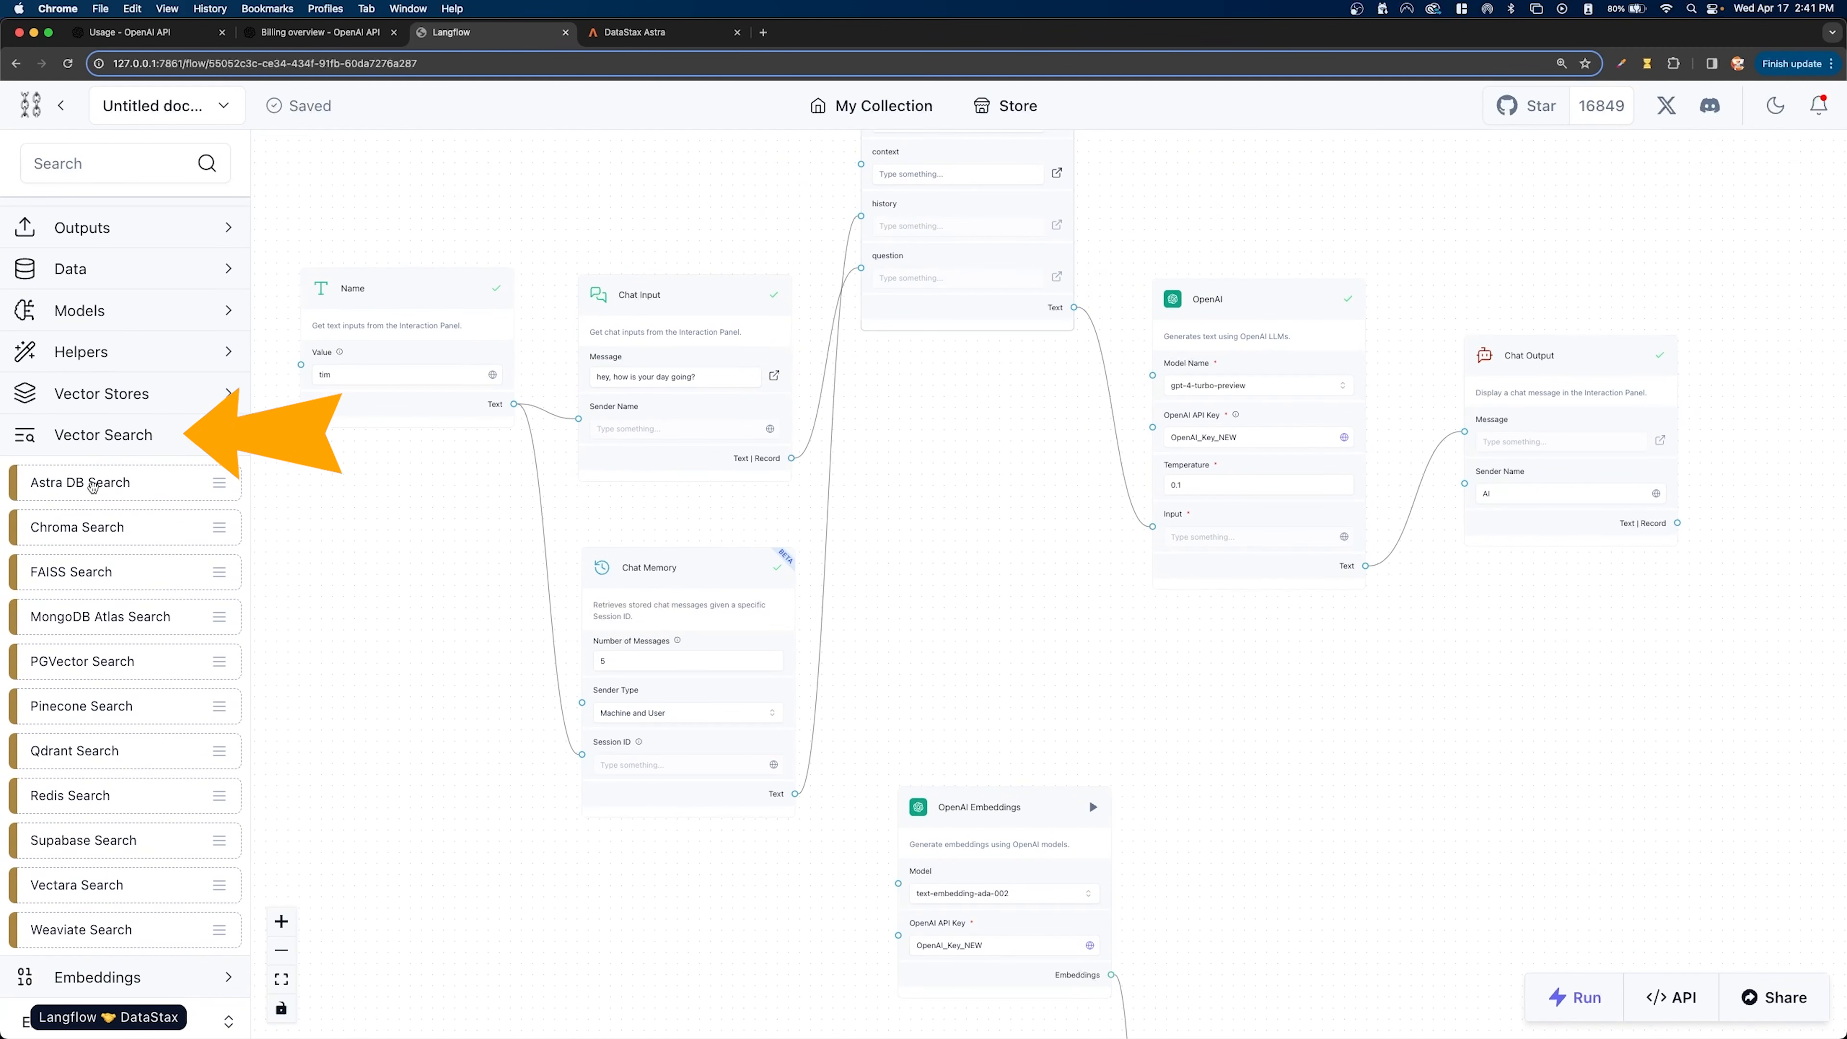
{"action": "left_click_drag", "start_coordinate": [80, 482], "coordinate": [939, 402]}
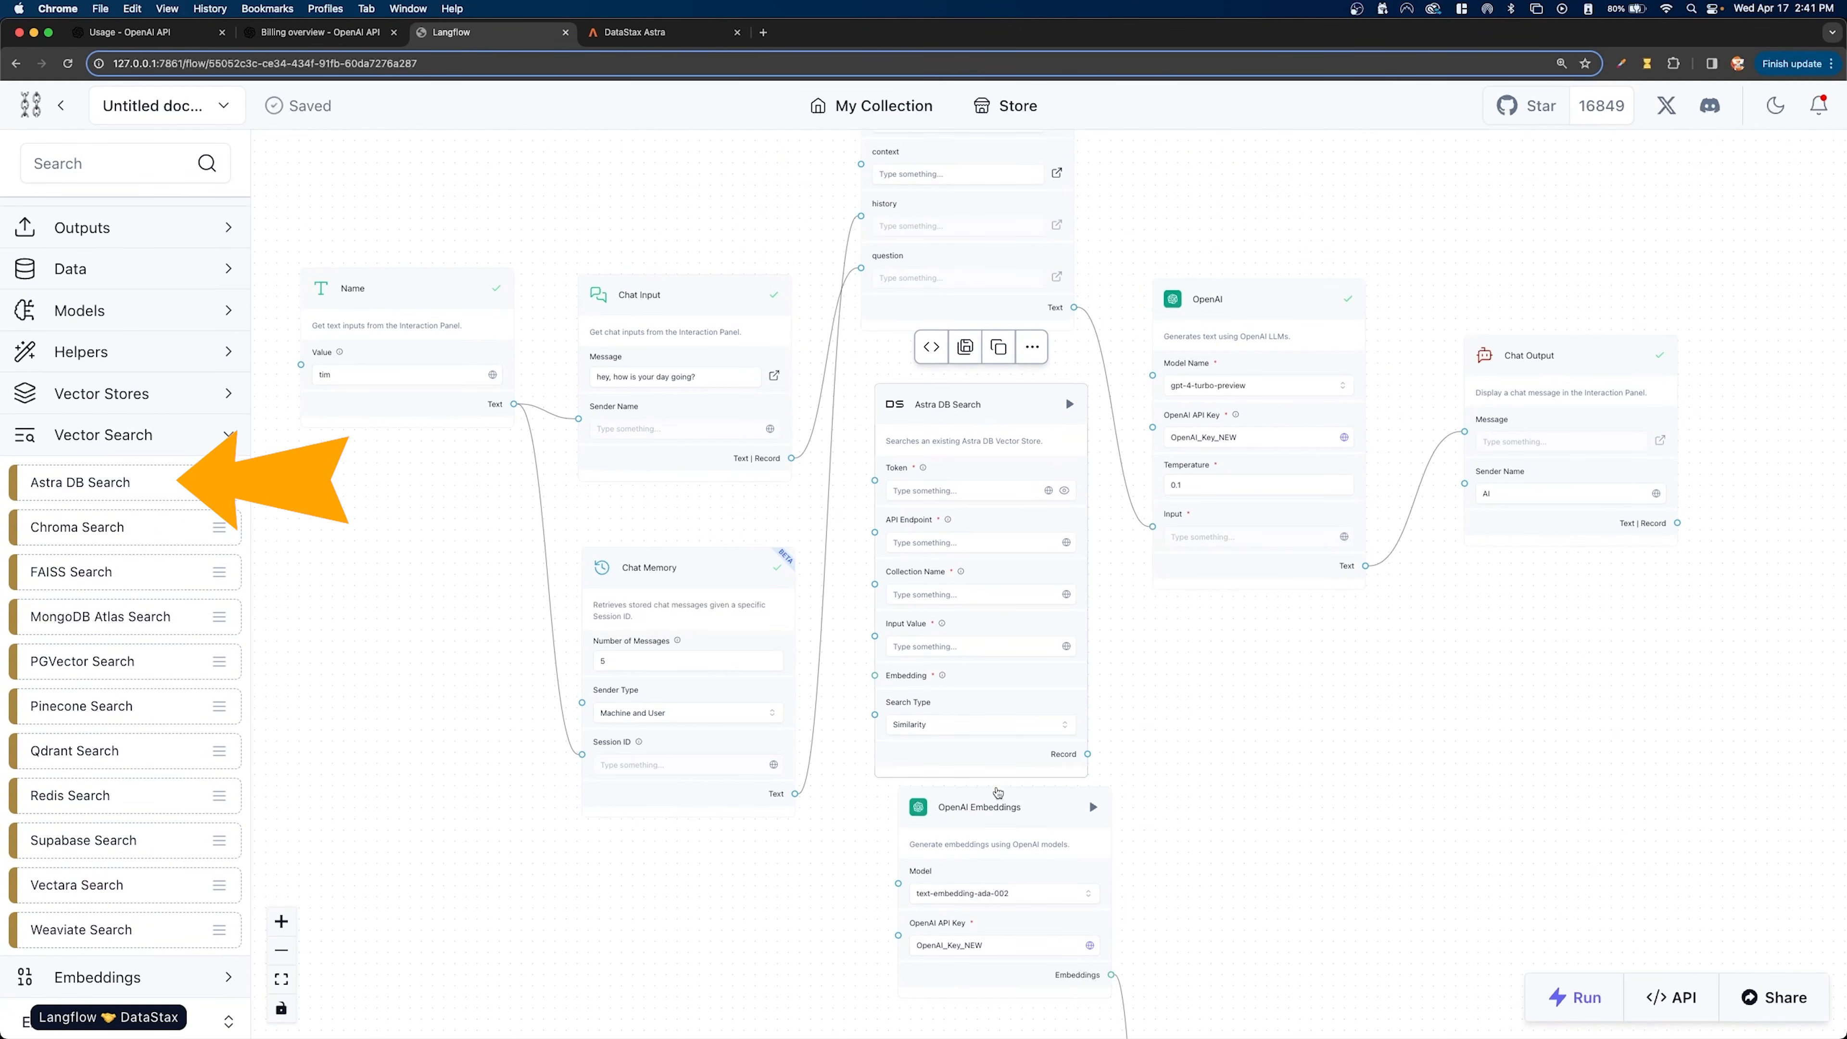
{"action": "left_click_drag", "start_coordinate": [989, 803], "coordinate": [962, 852]}
- Set the Token of Astra DB Search to the global variable astra_token
{"action": "scroll", "coordinate": [977, 673], "scroll_direction": "up", "scroll_amount": 3}
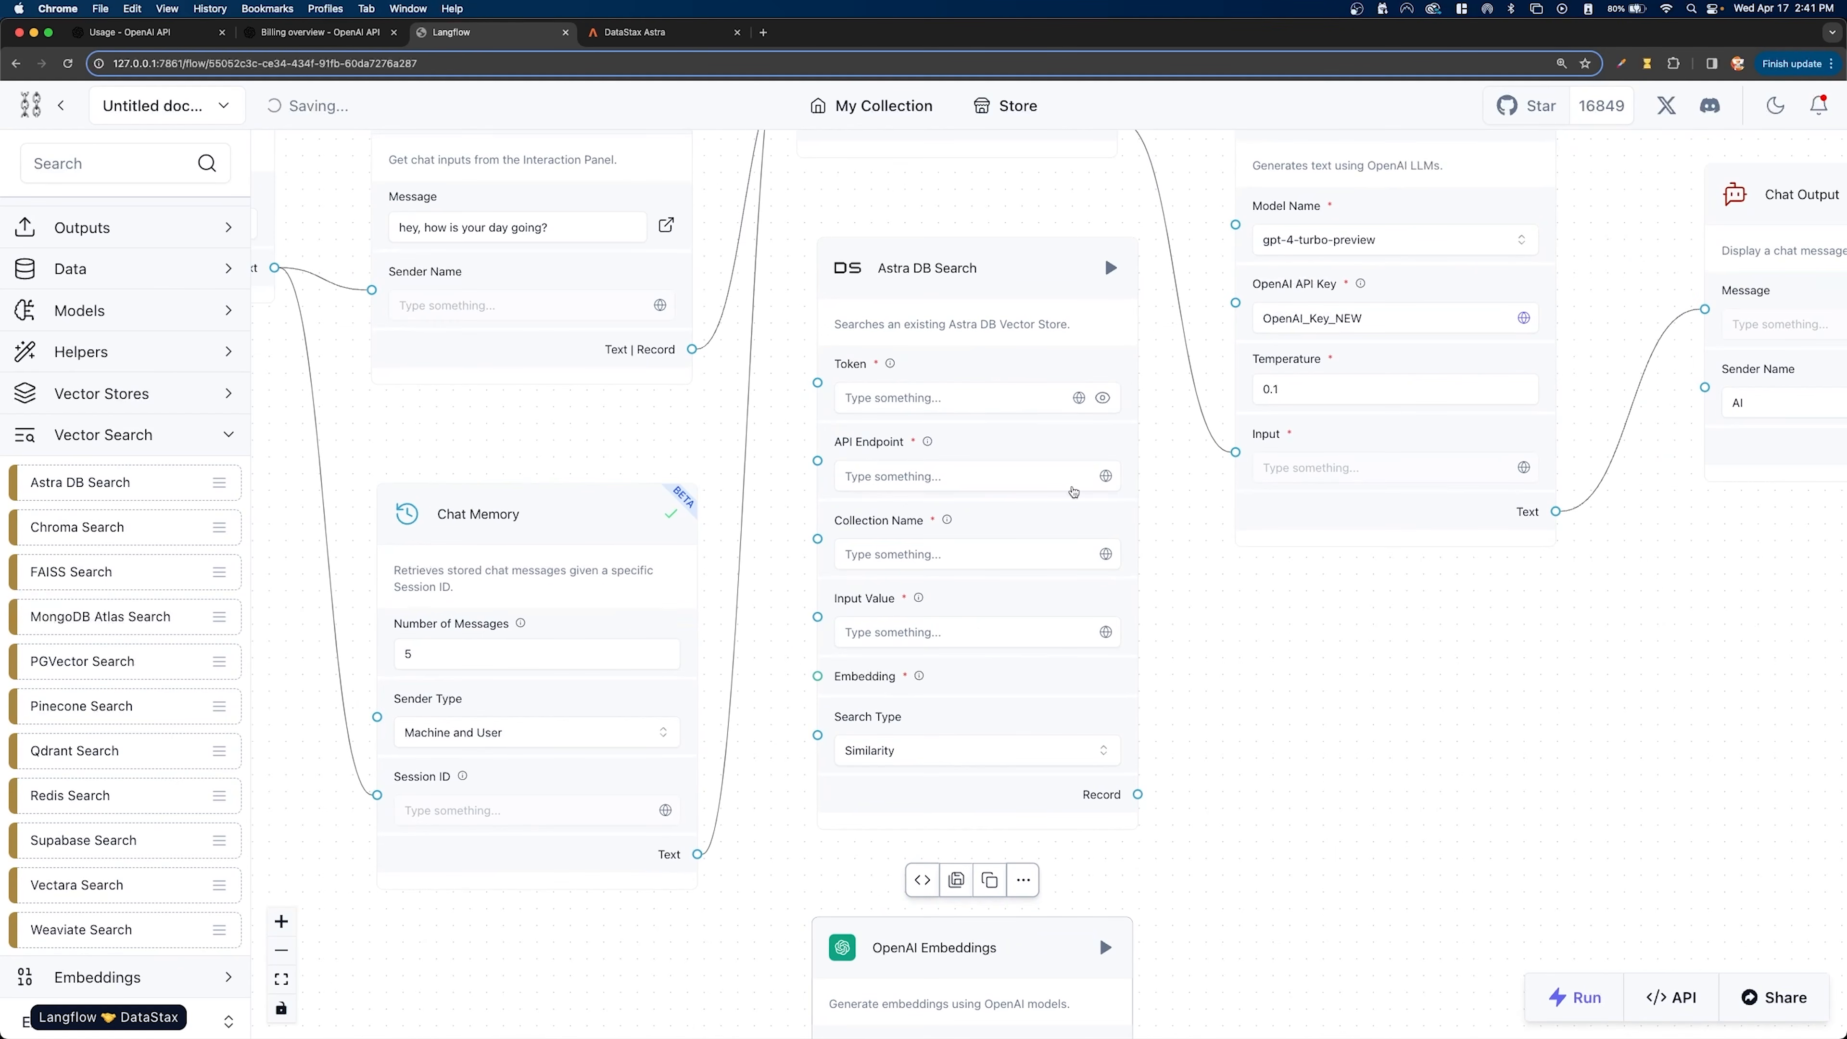
{"action": "scroll", "coordinate": [1091, 498], "scroll_direction": "up", "scroll_amount": 1}
{"action": "left_click_drag", "start_coordinate": [1245, 497], "coordinate": [1244, 554]}
{"action": "left_click", "coordinate": [899, 434]}
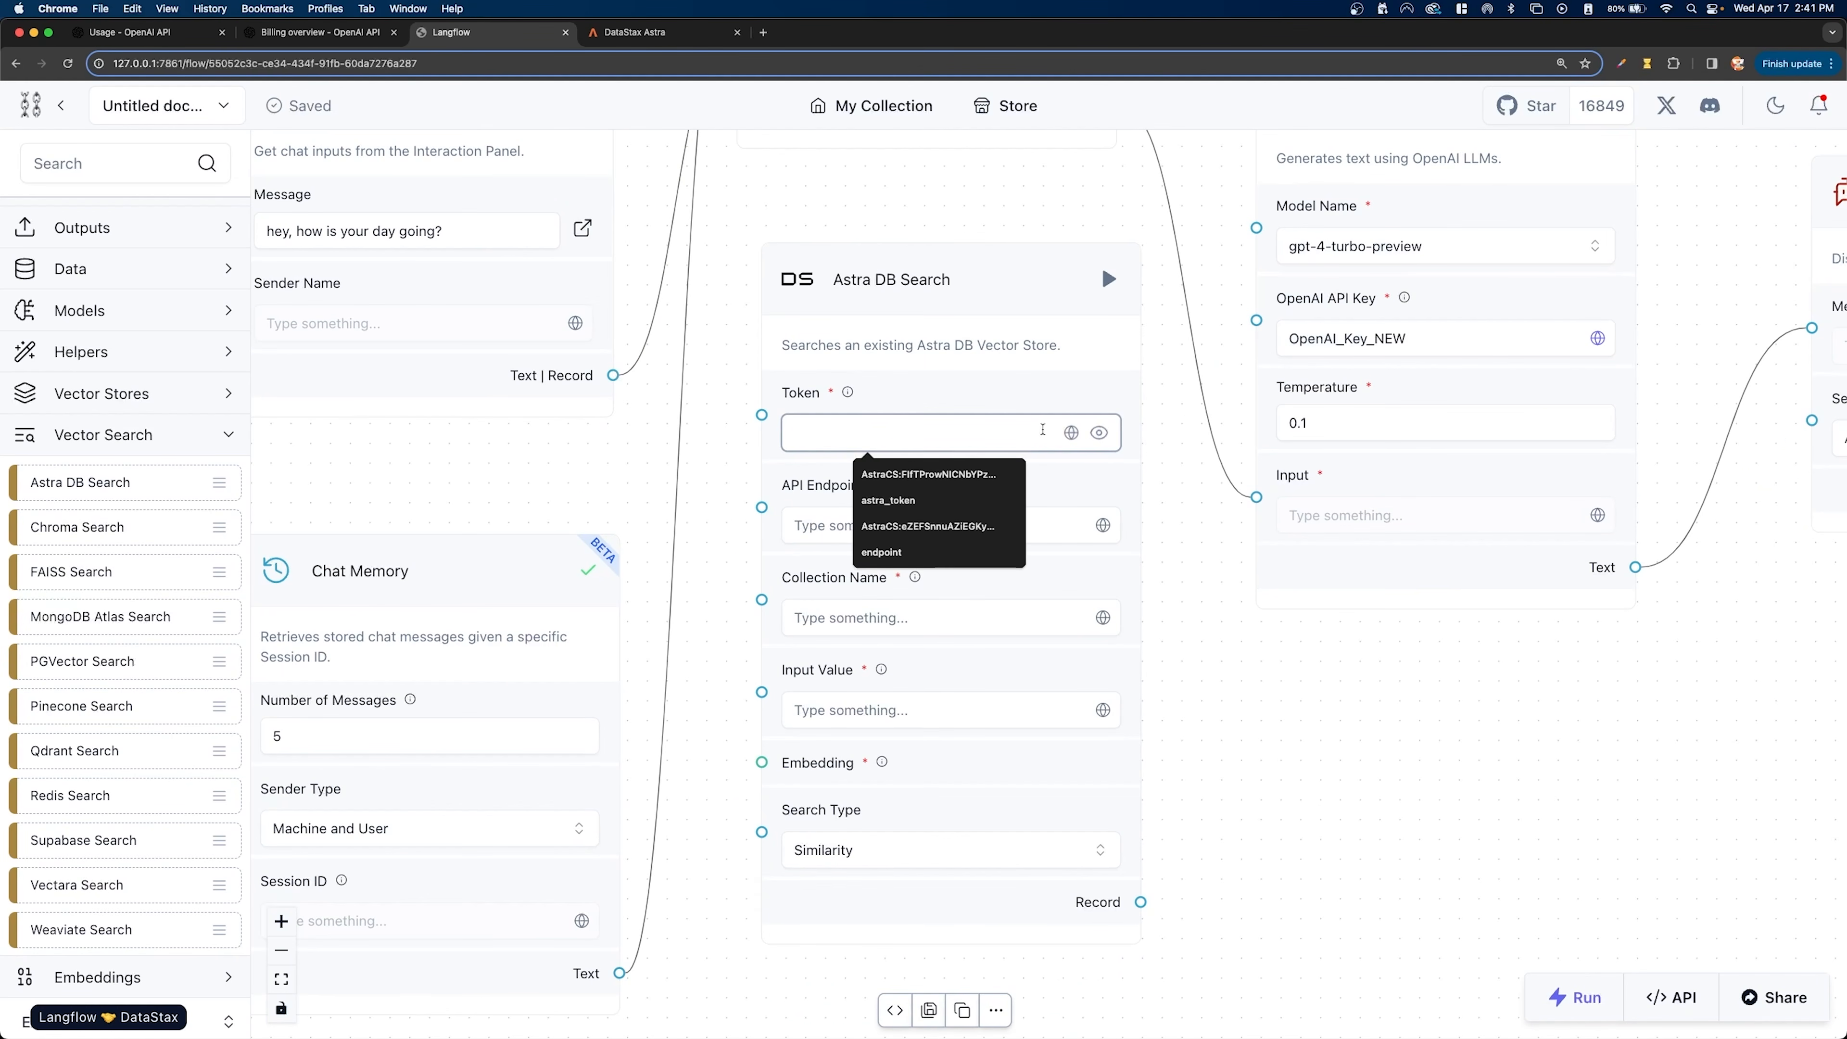
{"action": "left_click", "coordinate": [1098, 433]}
{"action": "left_click", "coordinate": [1071, 433]}
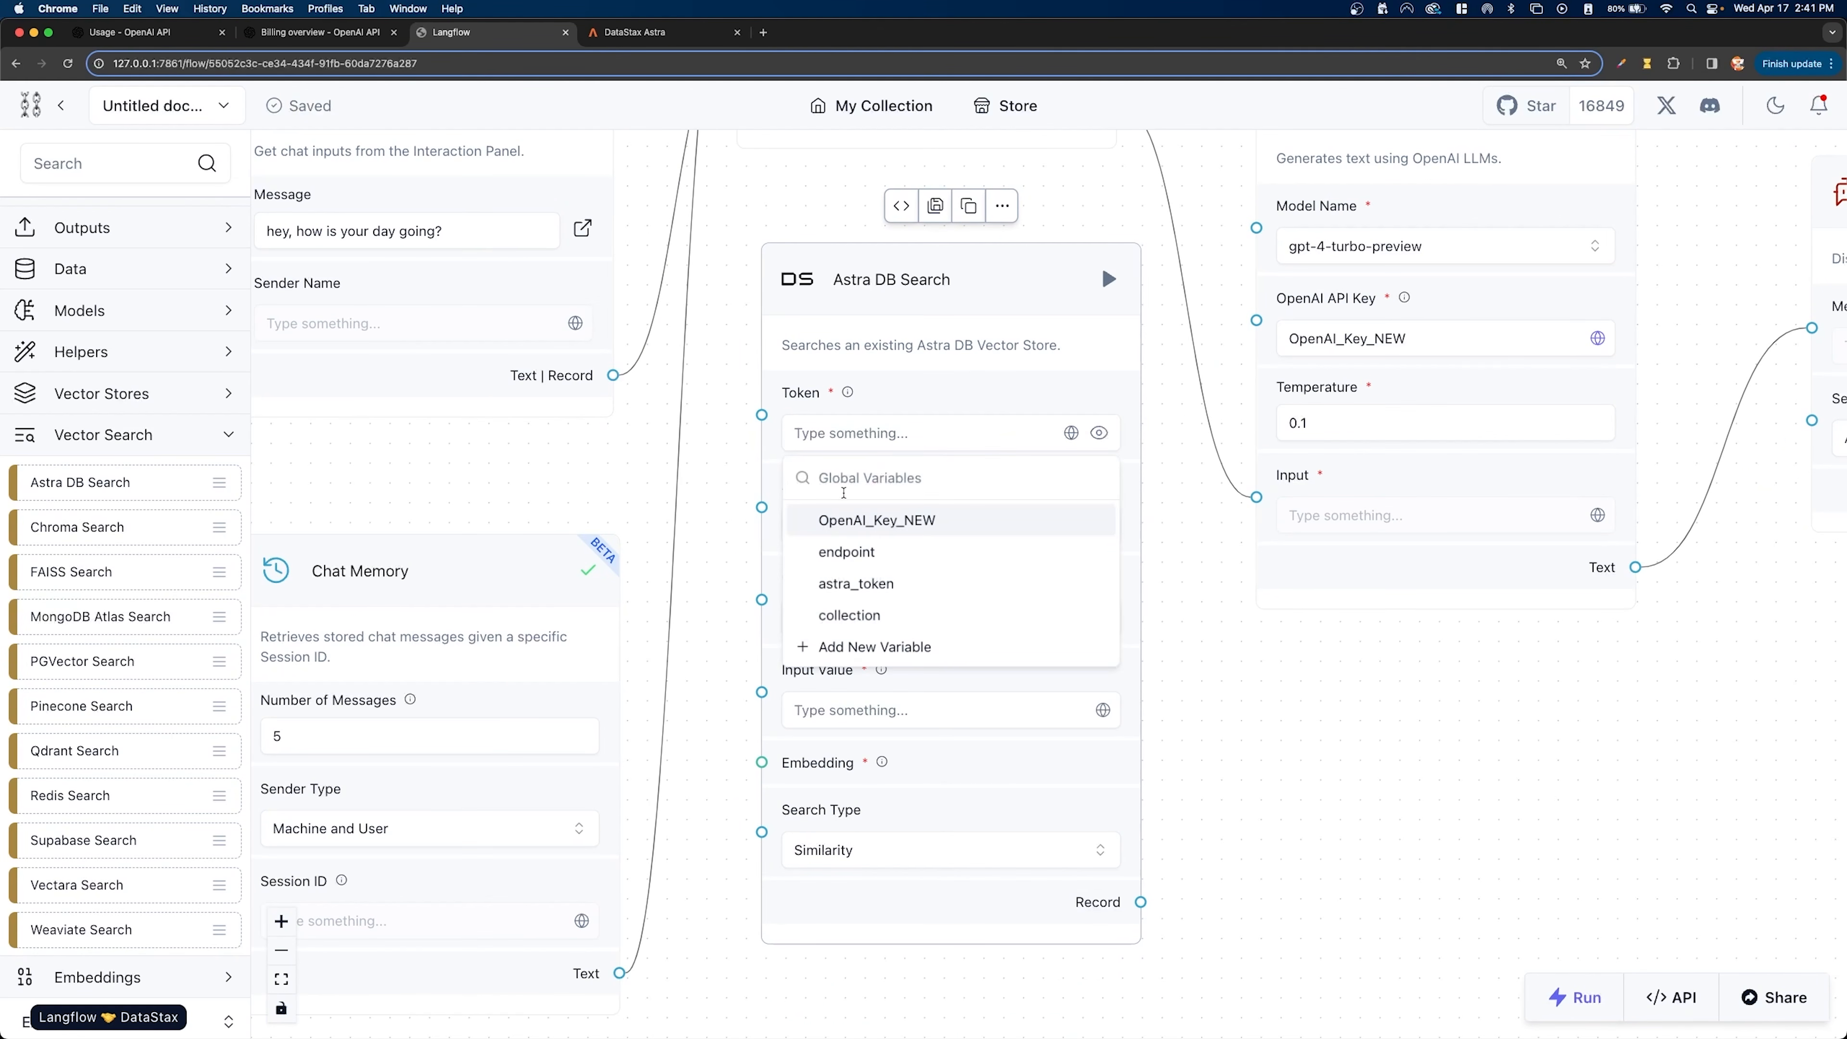
{"action": "left_click", "coordinate": [858, 583]}
- Assign the global variables endpoint to API Endpoint and collection to Collection Name in Astra DB Search
{"action": "left_click", "coordinate": [864, 523]}
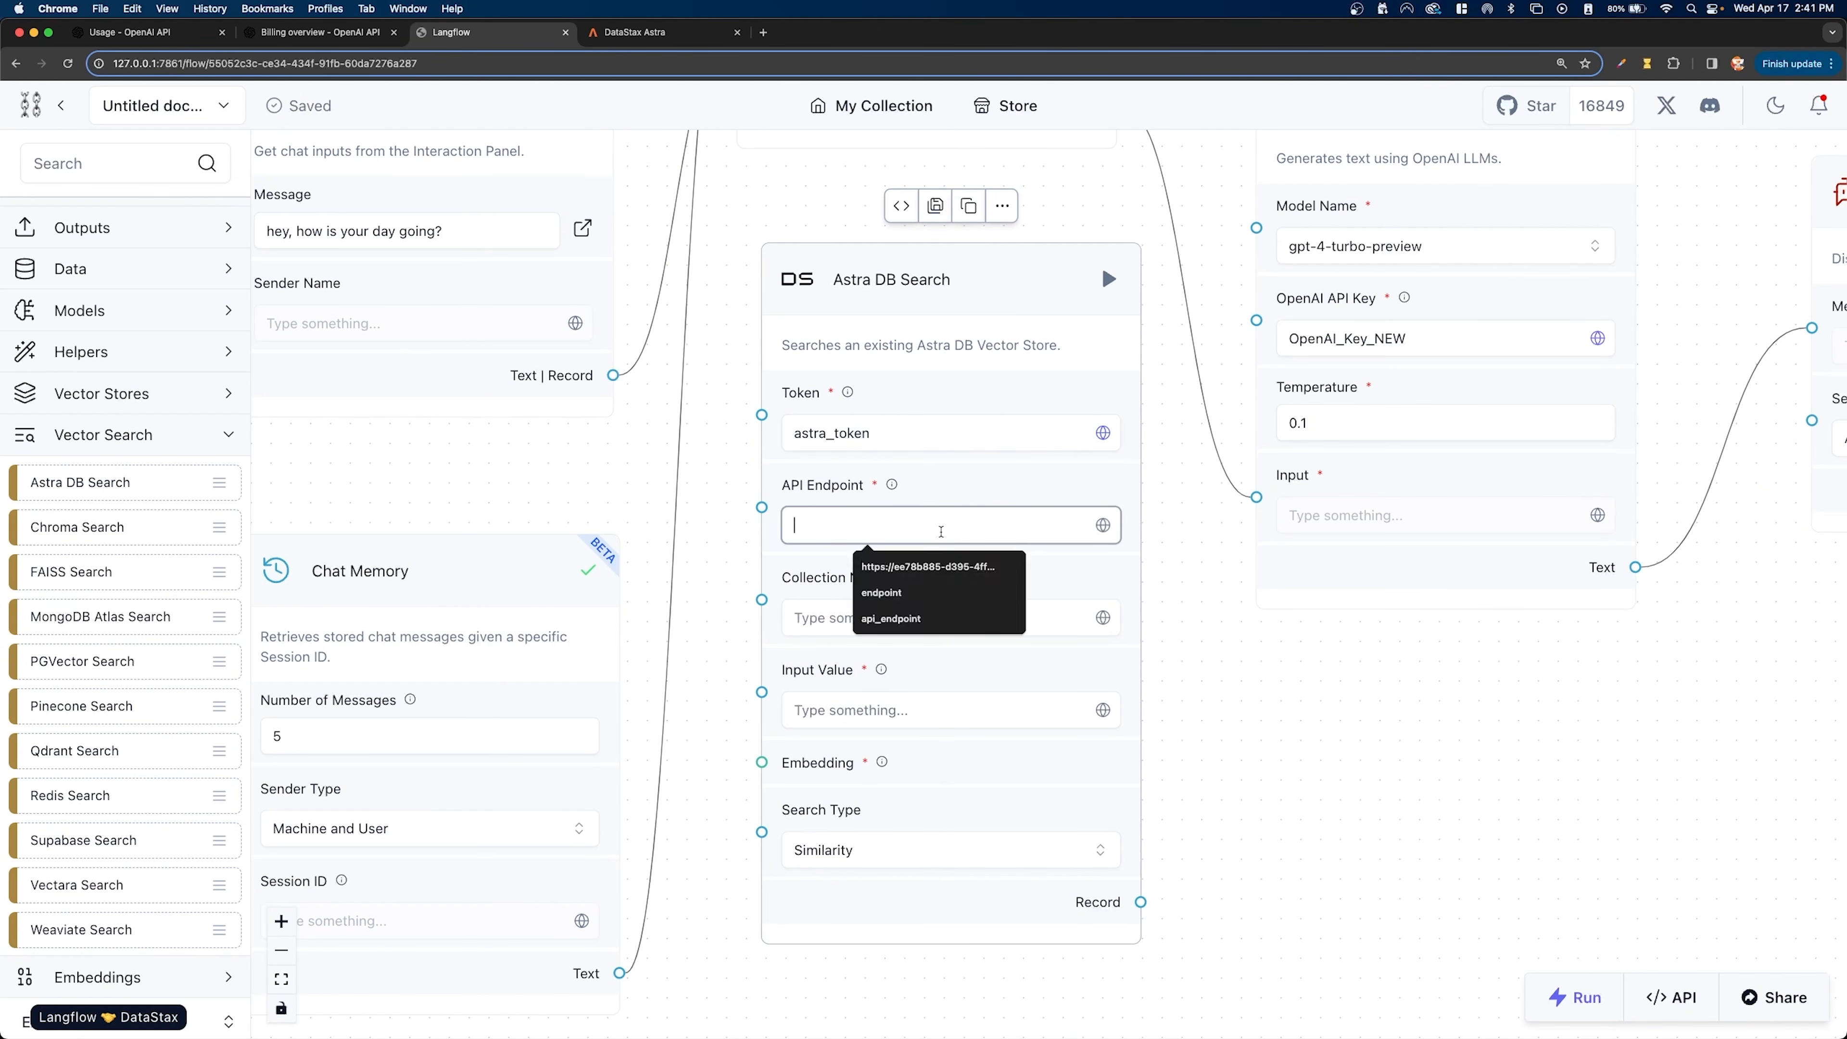
{"action": "left_click", "coordinate": [1103, 525]}
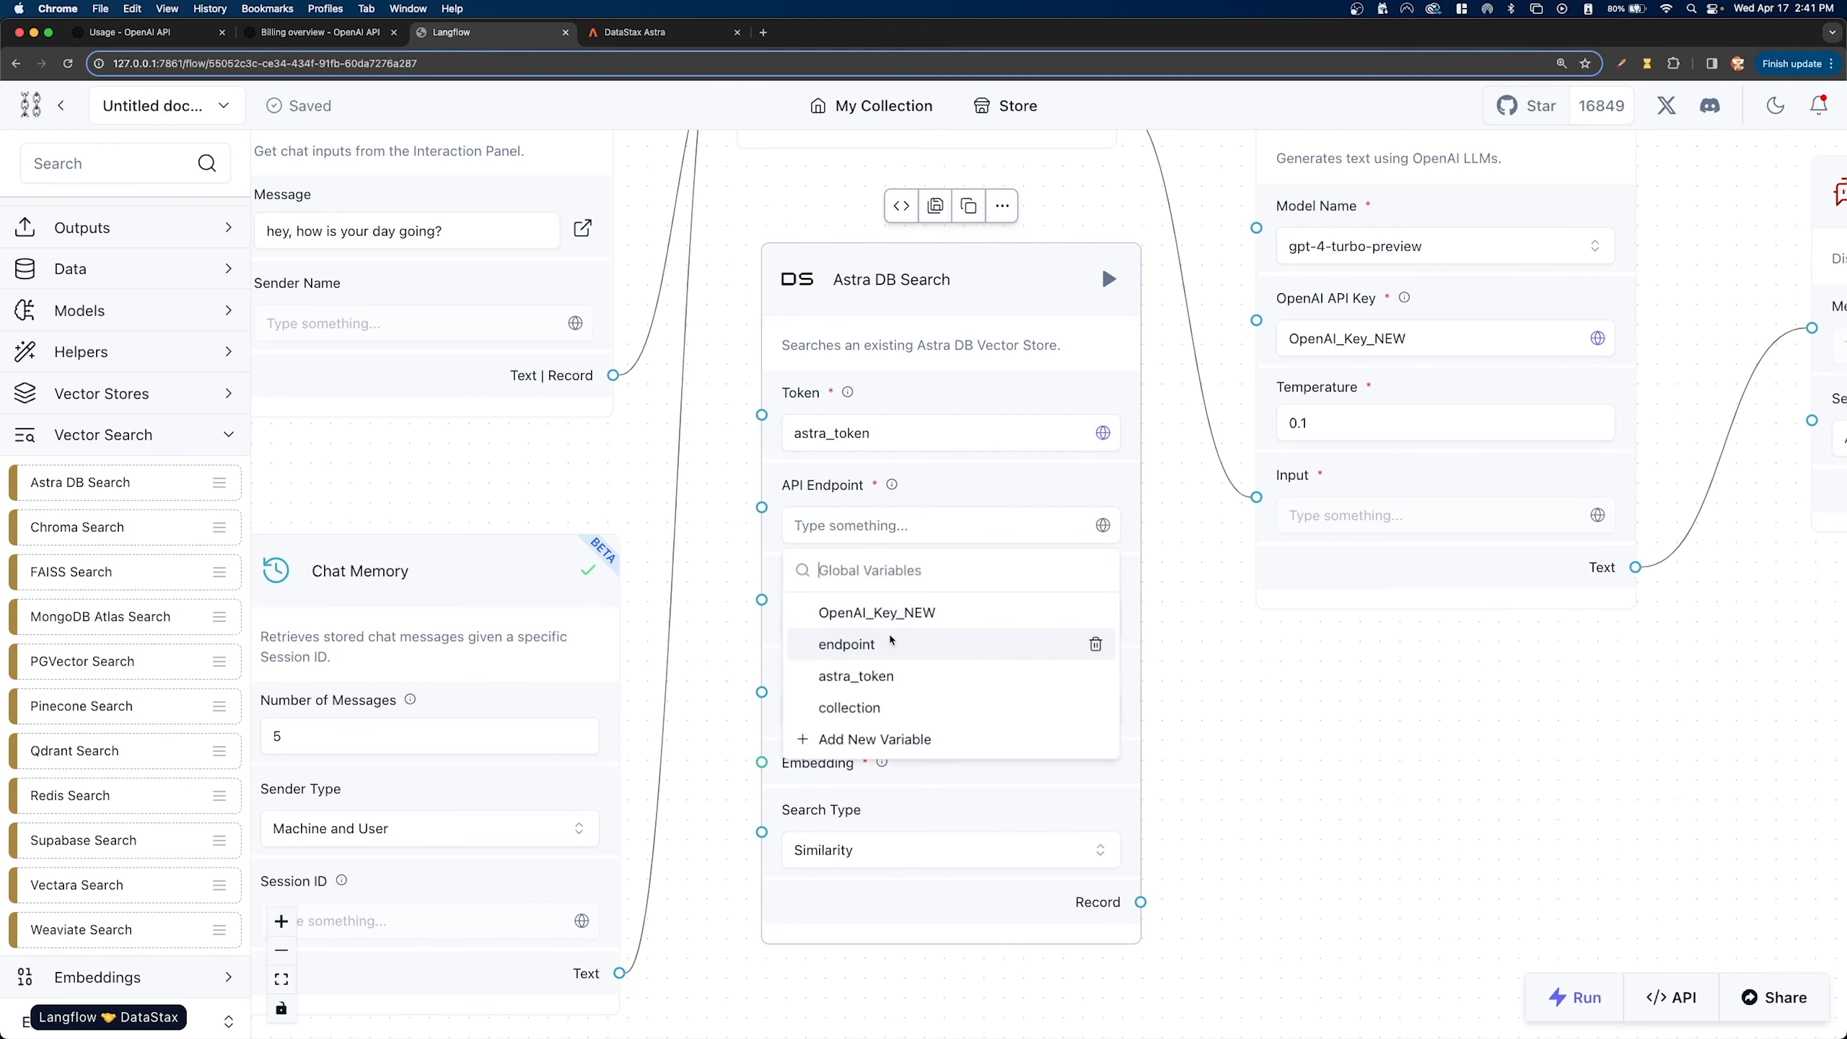
{"action": "left_click", "coordinate": [858, 644]}
{"action": "left_click", "coordinate": [1103, 617]}
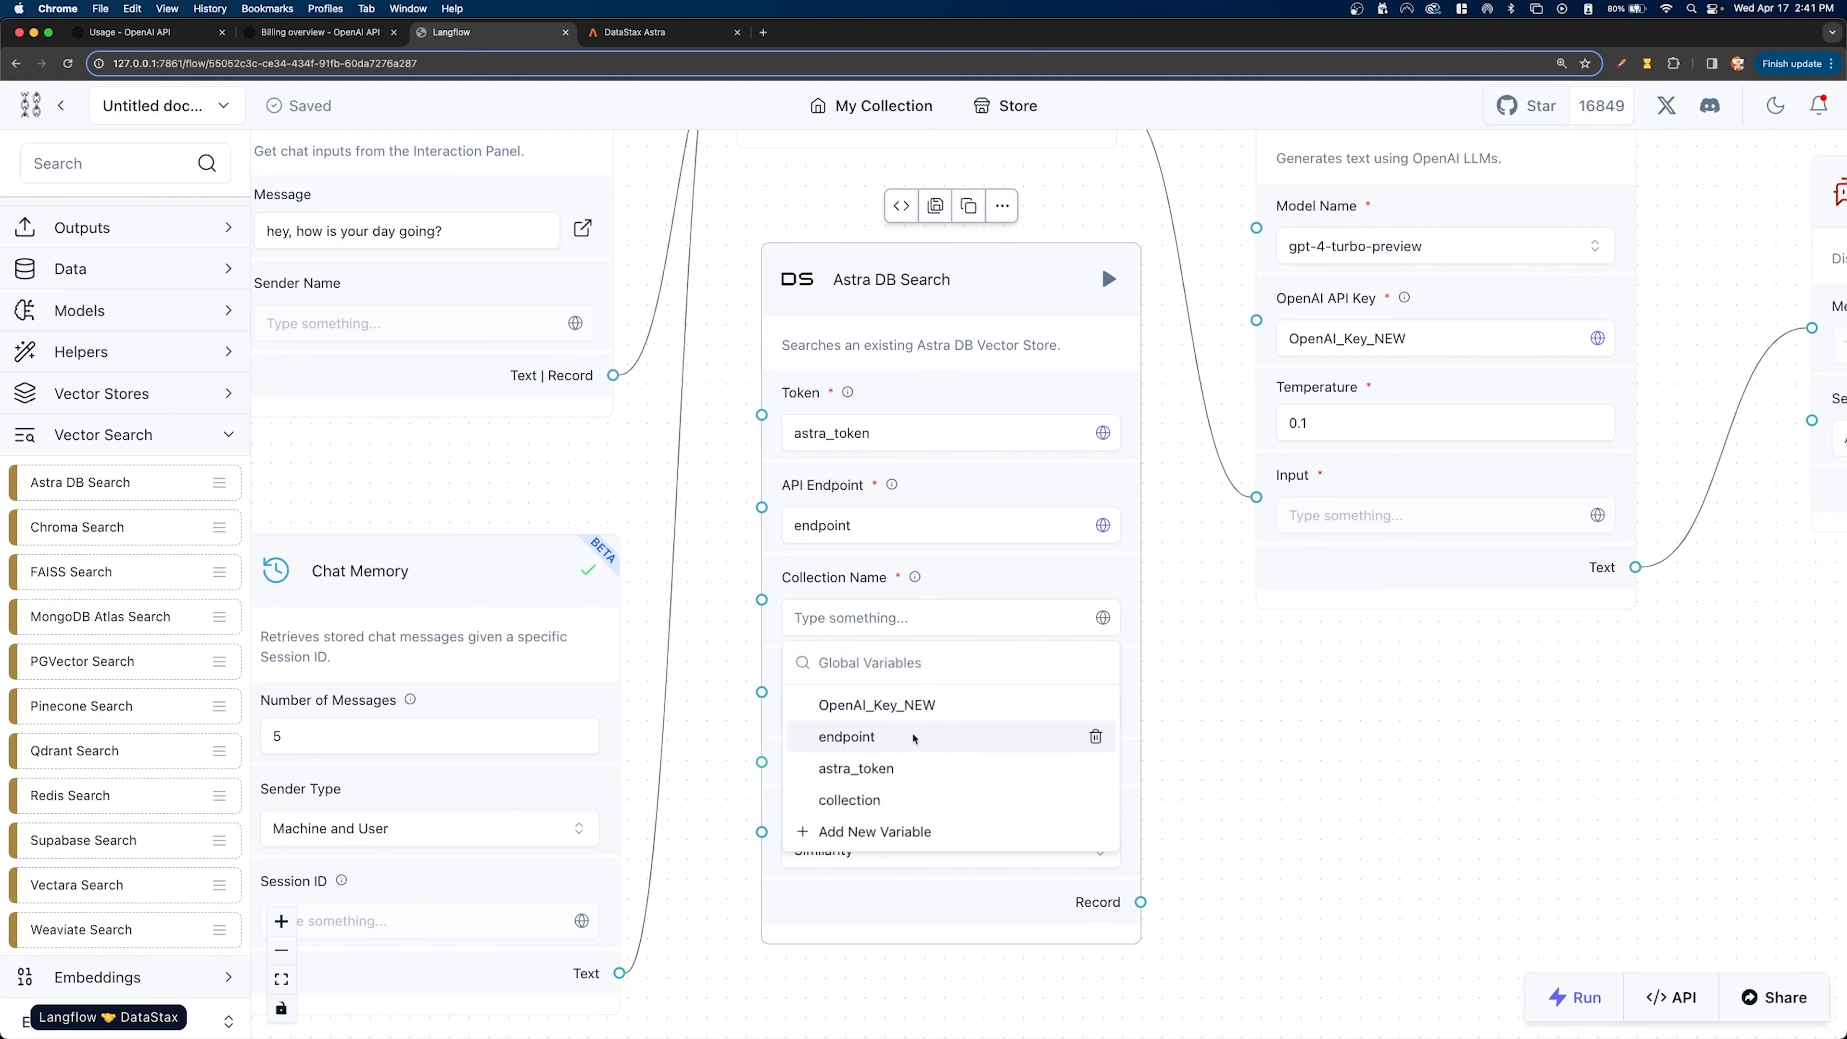
{"action": "left_click", "coordinate": [902, 799]}
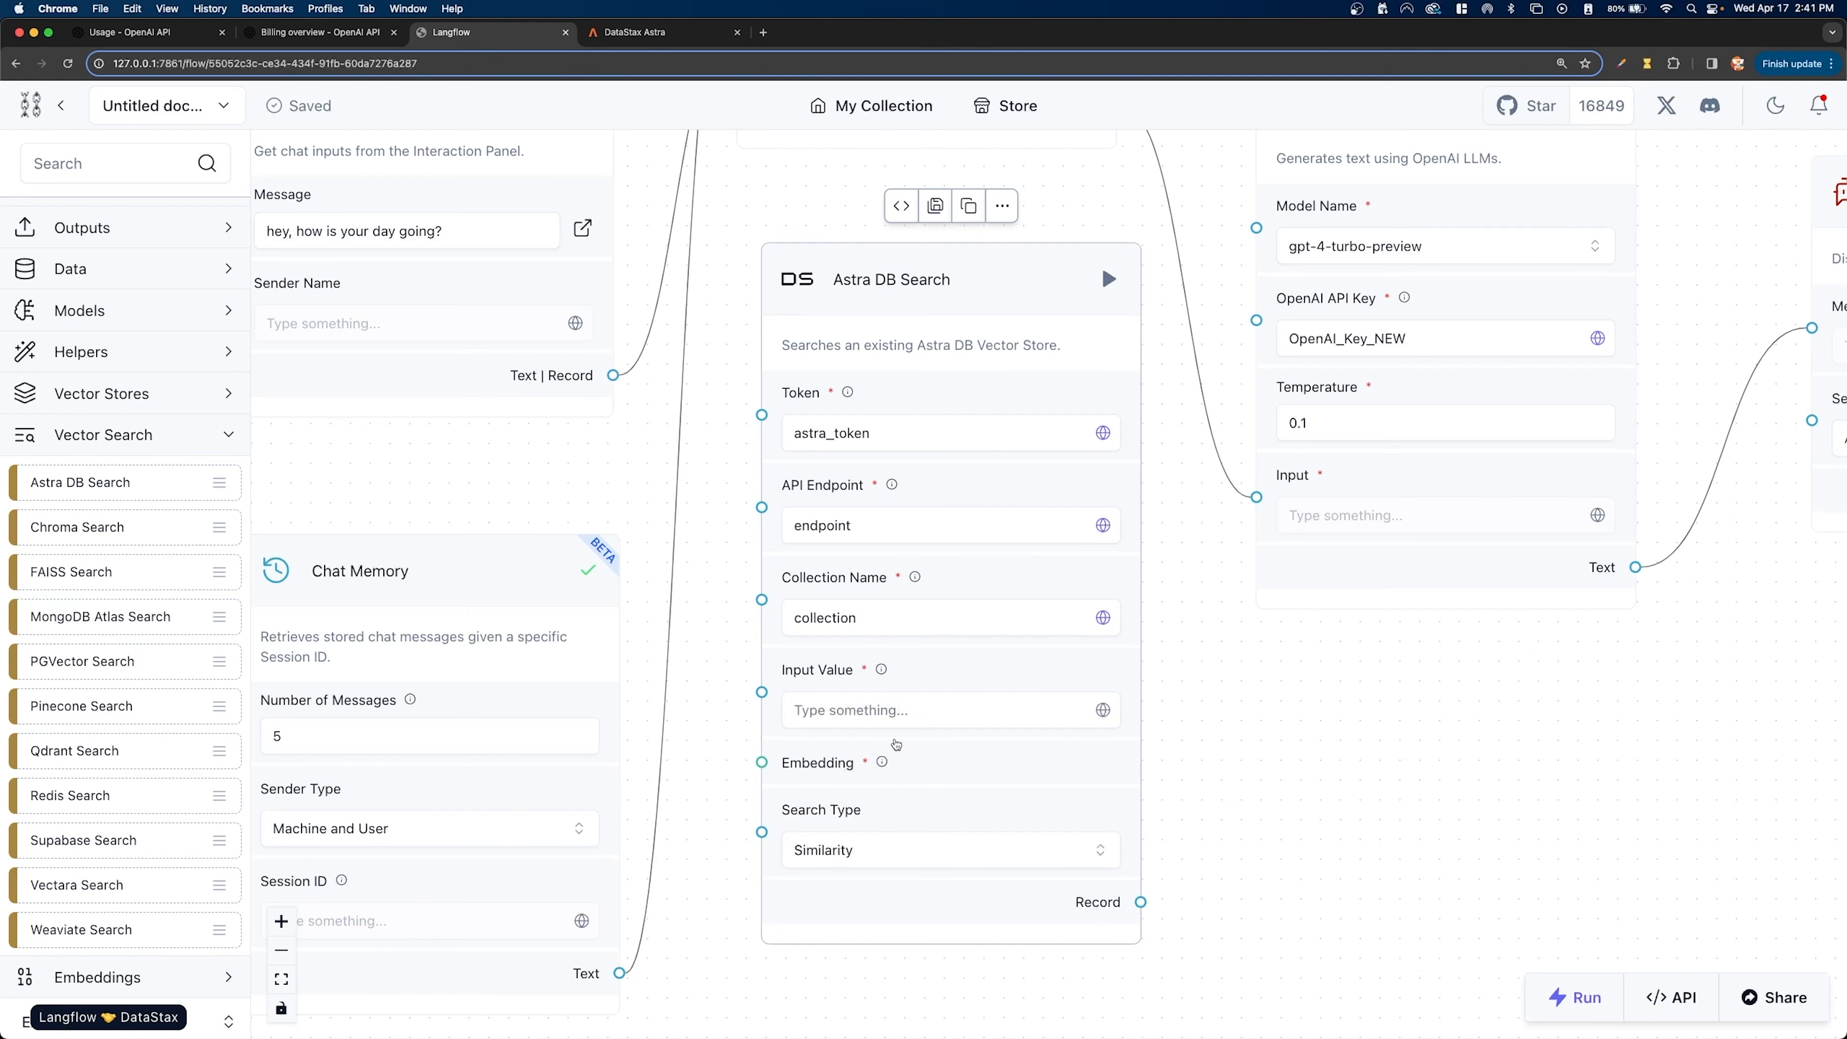
- Connect Chat Input's output to Astra DB Search's Input Value, and OpenAI Embeddings' output to its Embedding input
{"action": "left_click_drag", "start_coordinate": [1254, 752], "coordinate": [1333, 715]}
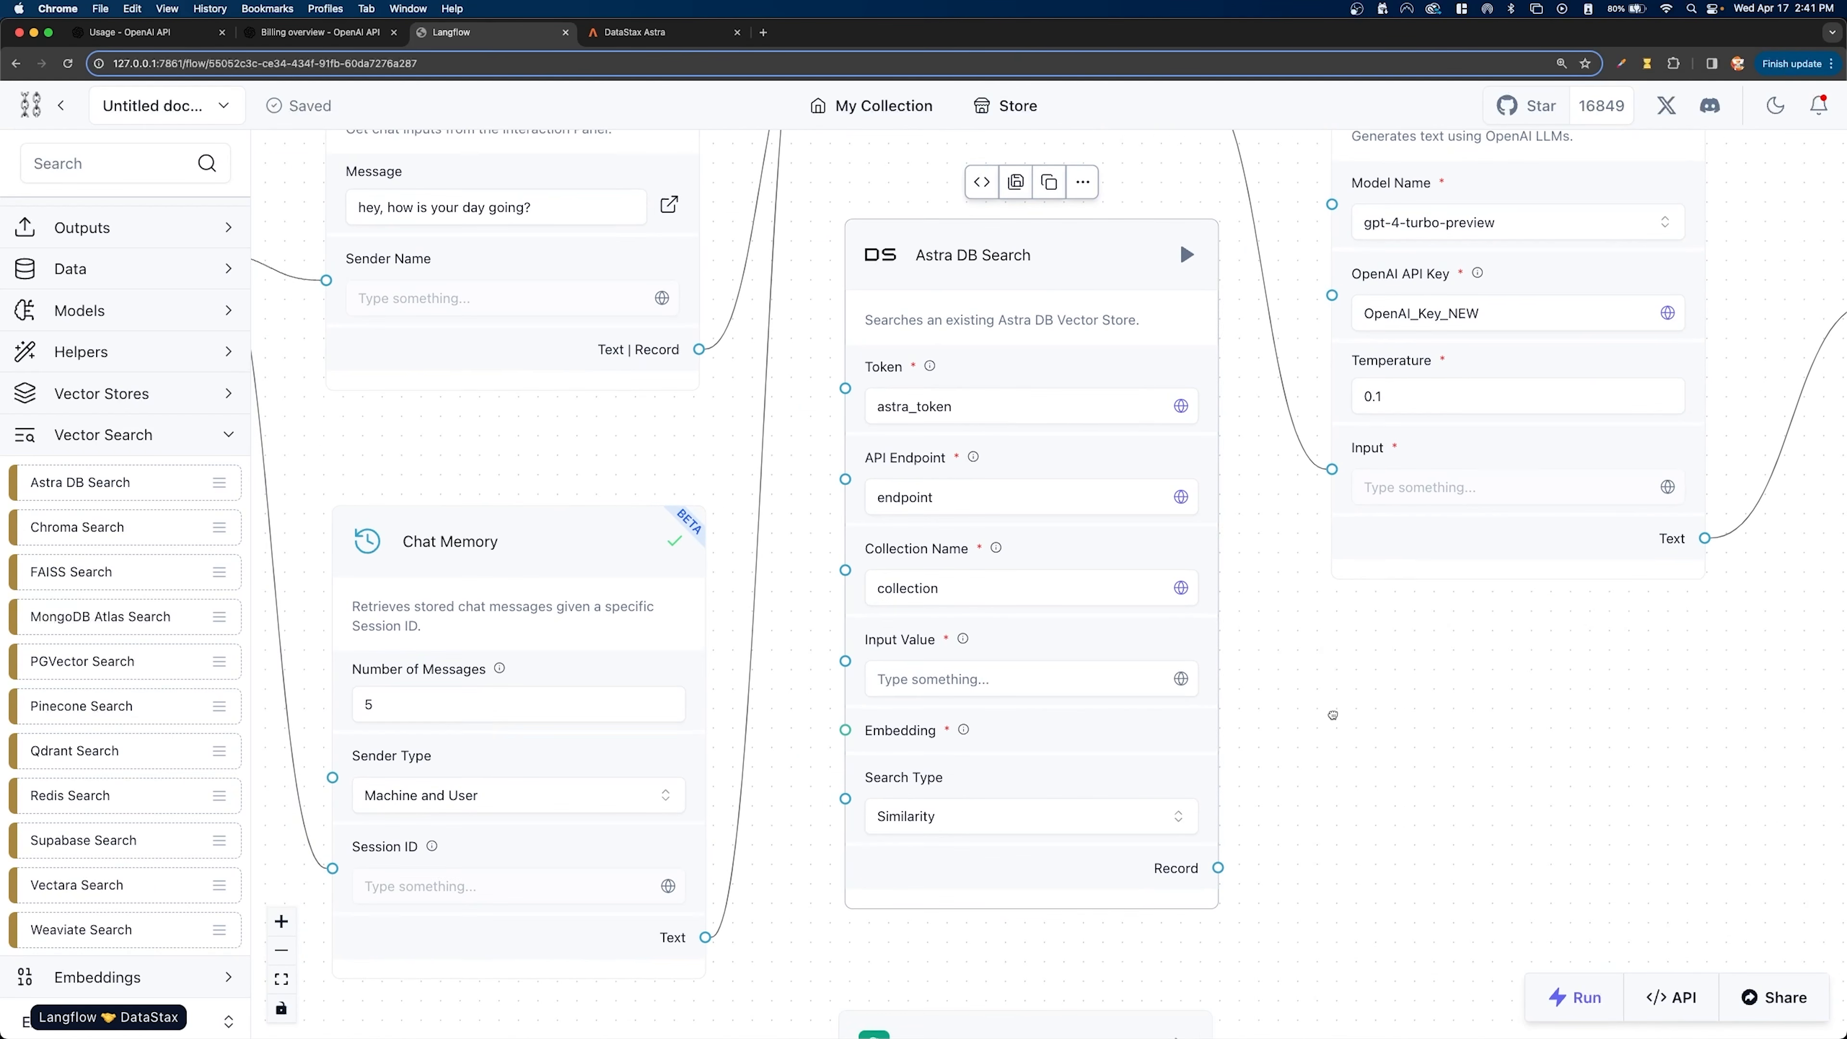
{"action": "scroll", "coordinate": [920, 667], "scroll_direction": "down", "scroll_amount": 5}
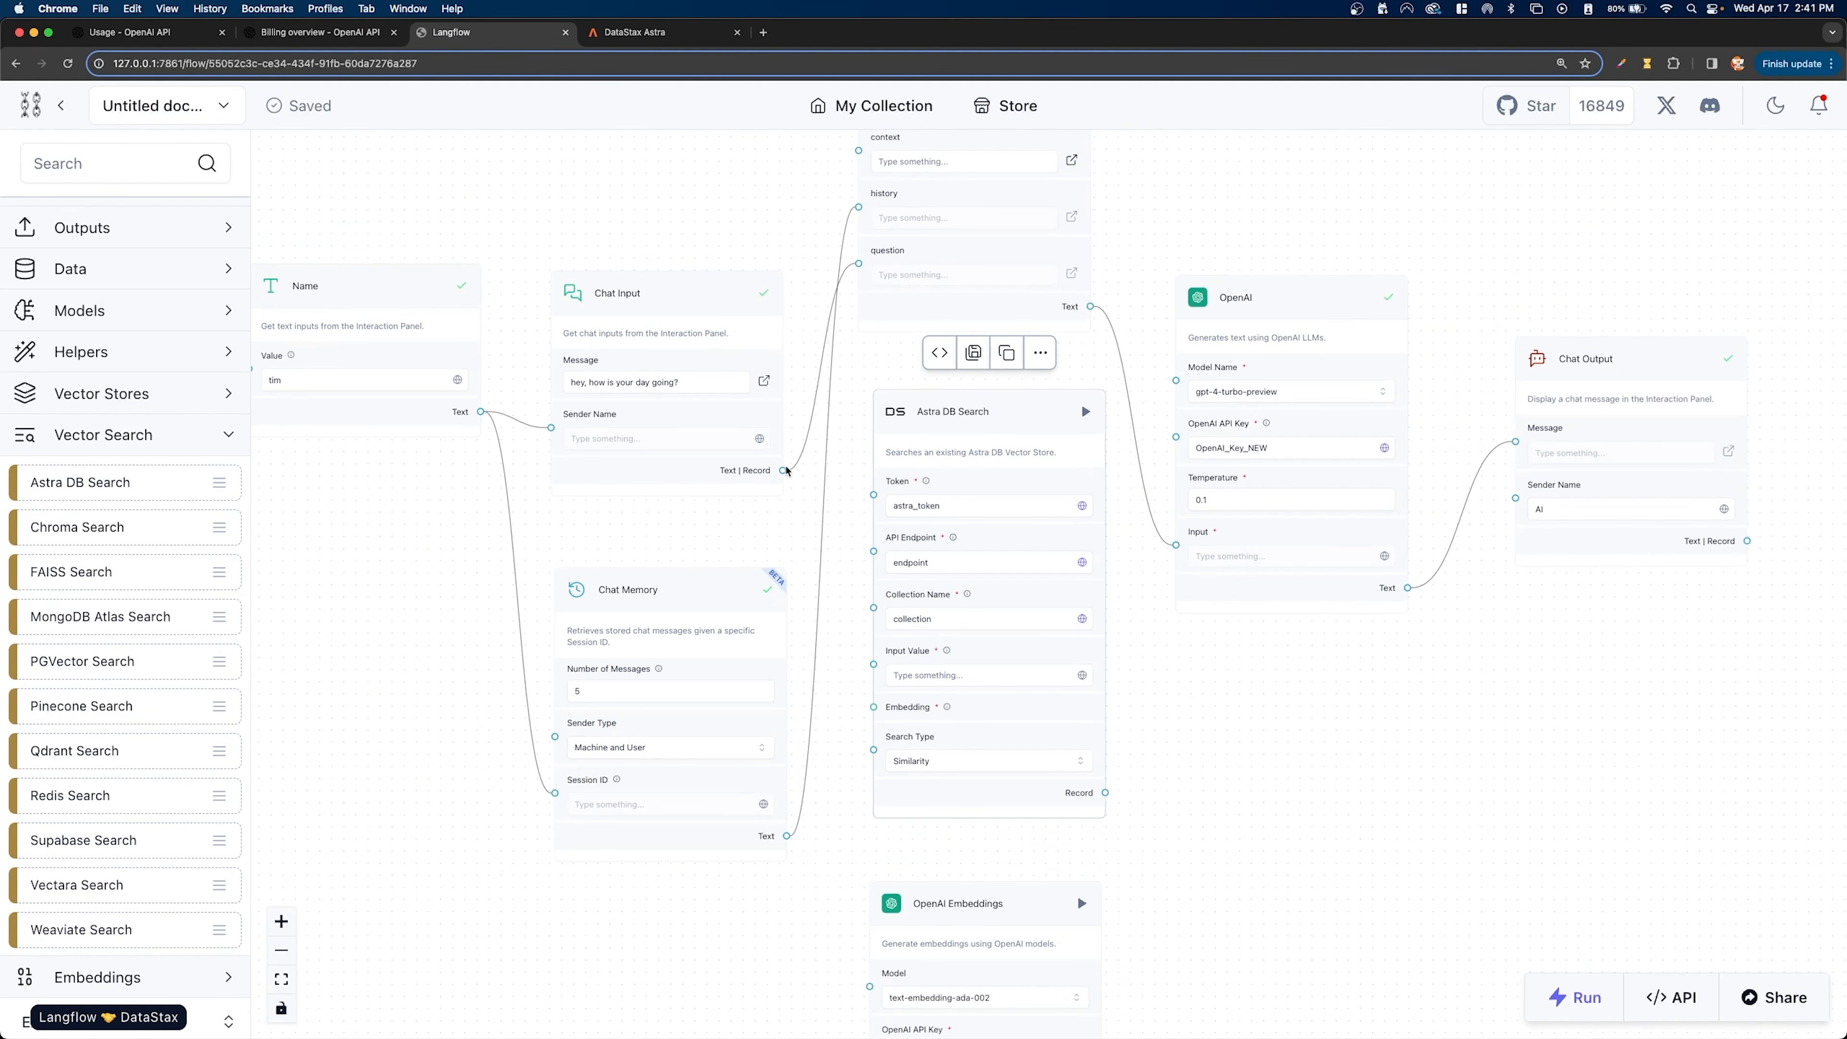
{"action": "left_click_drag", "start_coordinate": [786, 471], "coordinate": [873, 663]}
{"action": "left_click_drag", "start_coordinate": [1220, 778], "coordinate": [1229, 542]}
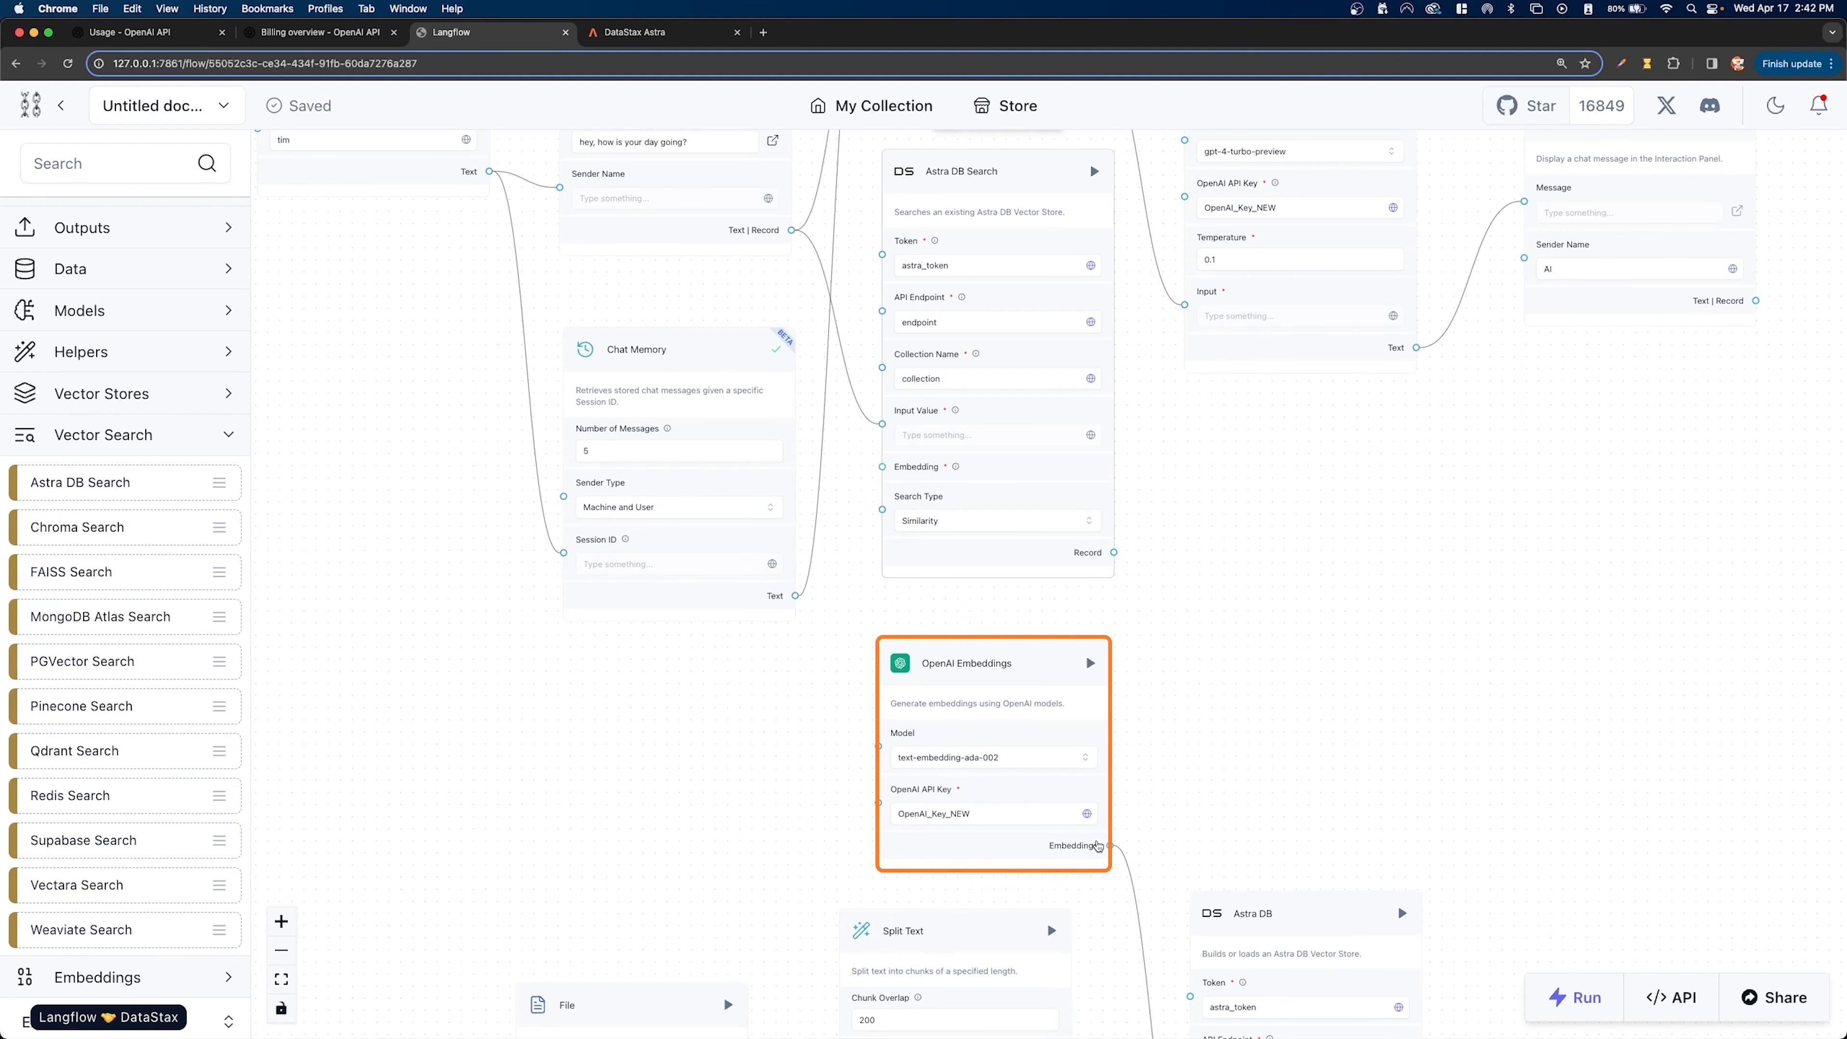
{"action": "left_click_drag", "start_coordinate": [1098, 846], "coordinate": [901, 471]}
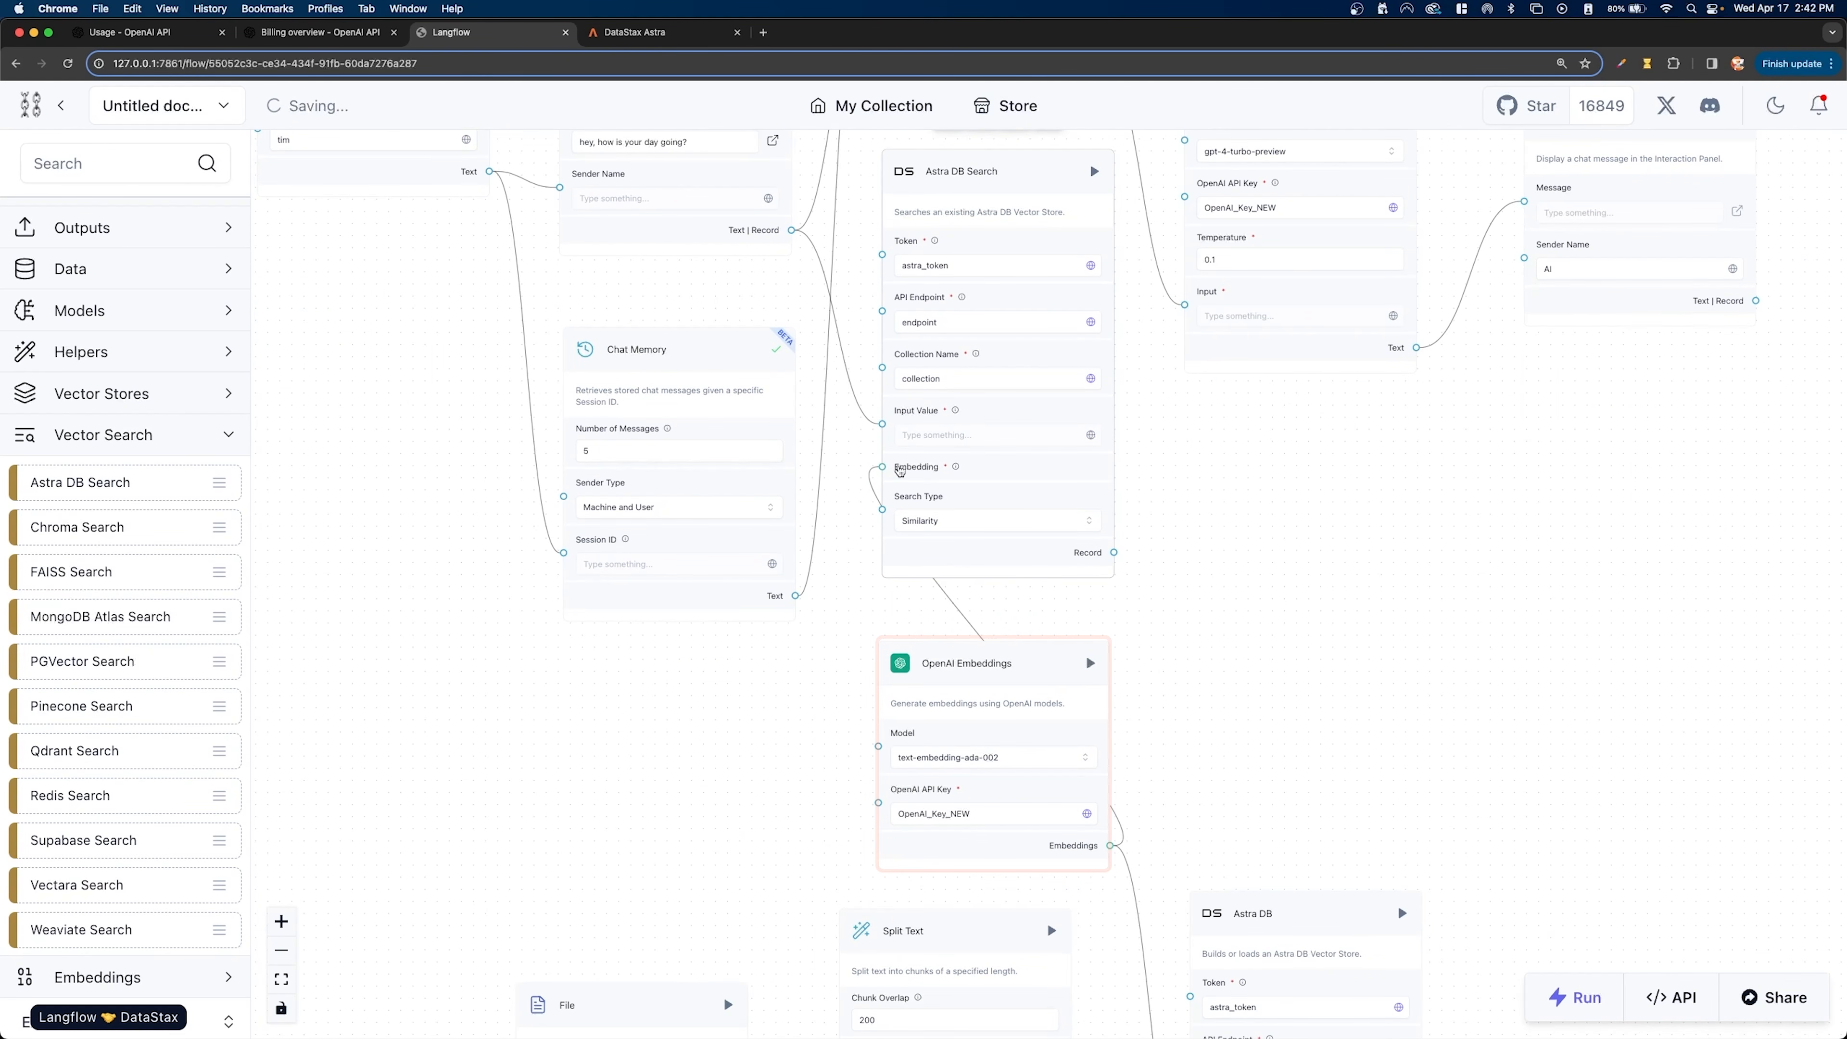
{"action": "mouse_move", "coordinate": [976, 666]}
{"action": "left_mouse_down"}
{"action": "mouse_move", "coordinate": [934, 682]}
{"action": "mouse_move", "coordinate": [950, 681]}
{"action": "left_mouse_up"}
- Connect Astra DB Search's Record output to the context input of Prompt
{"action": "scroll", "coordinate": [1167, 730], "scroll_direction": "down", "scroll_amount": 1}
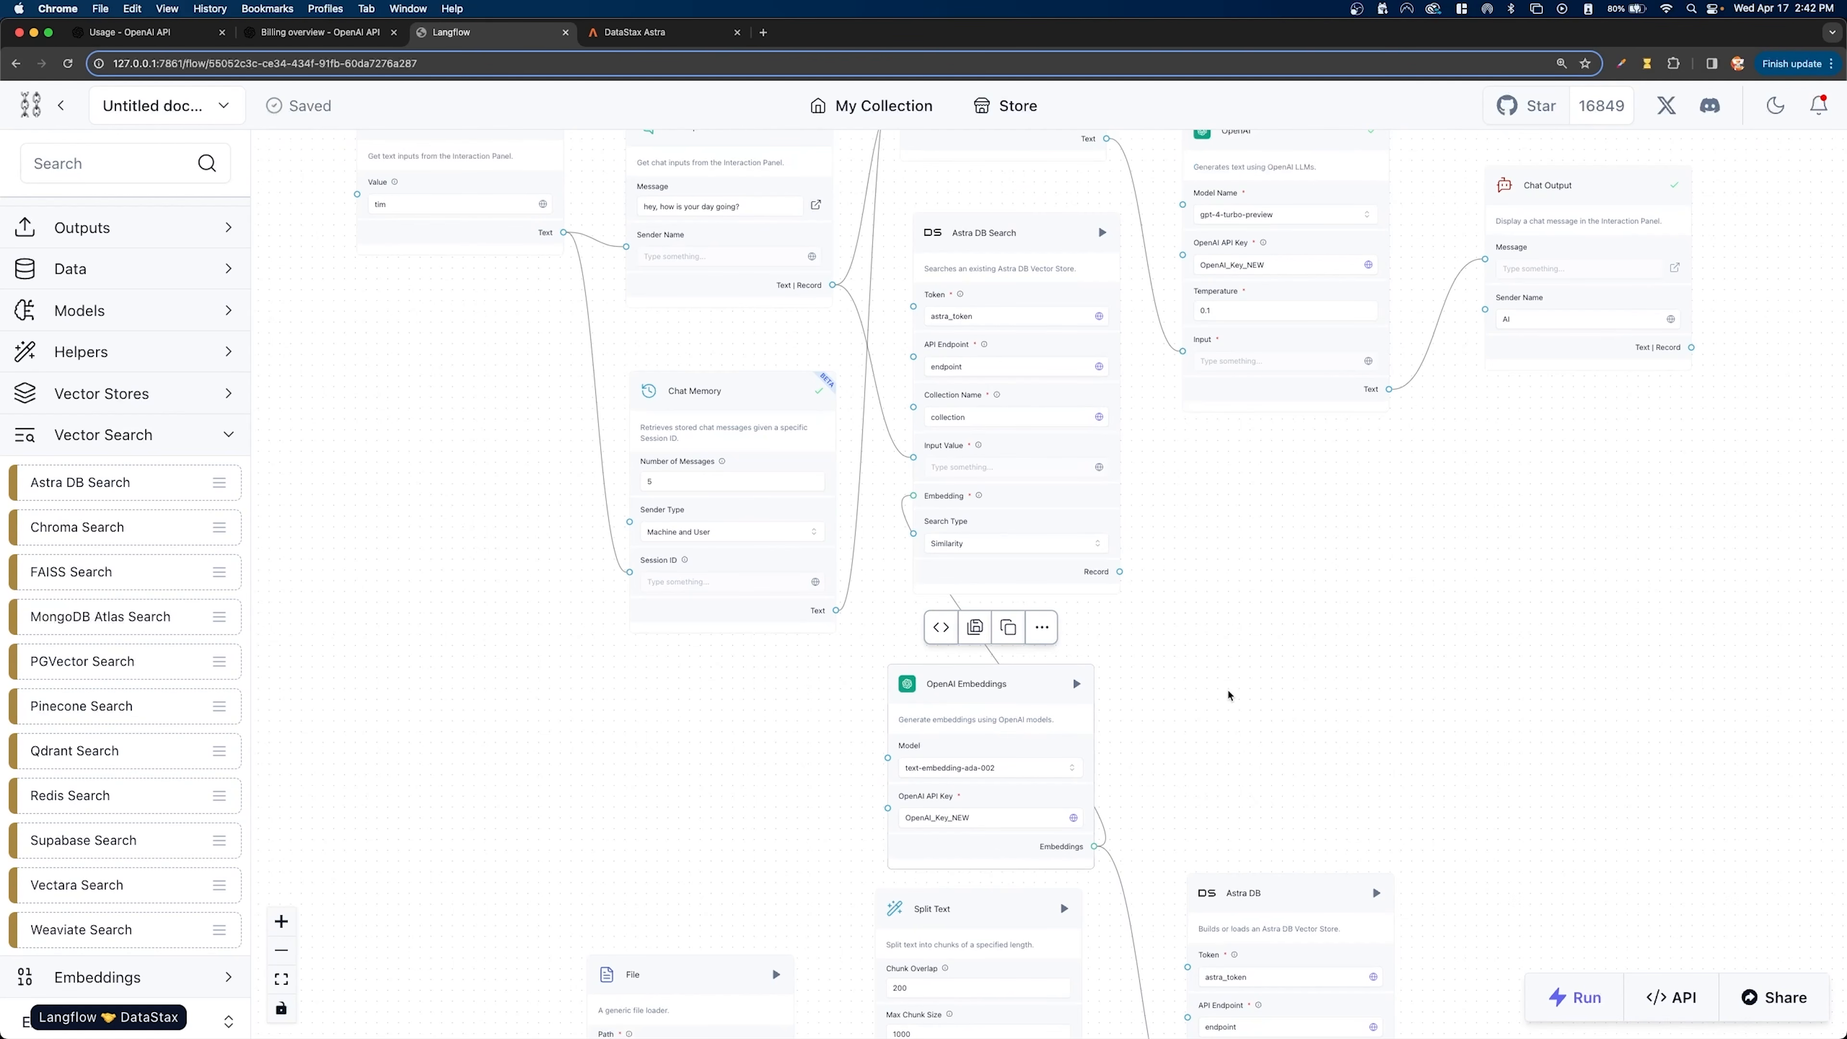
{"action": "left_click_drag", "start_coordinate": [1228, 695], "coordinate": [1144, 563]}
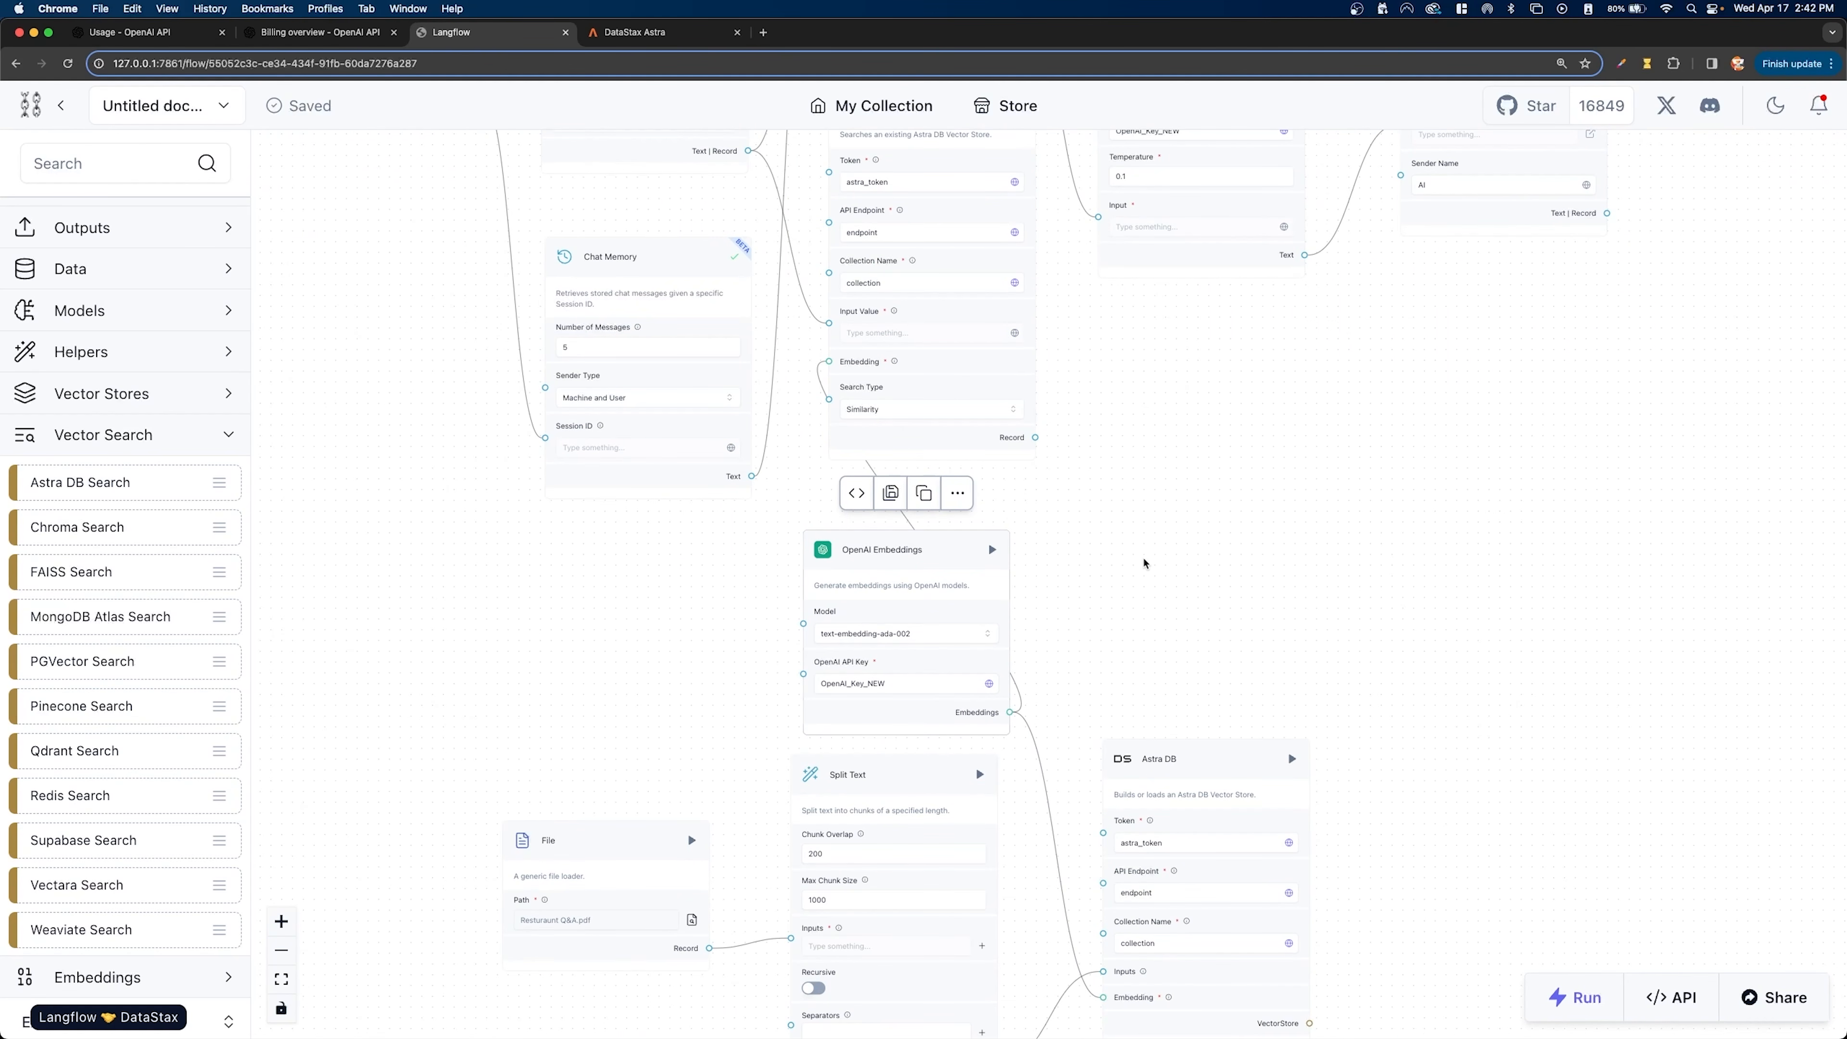
{"action": "scroll", "coordinate": [1144, 563], "scroll_direction": "down", "scroll_amount": 5}
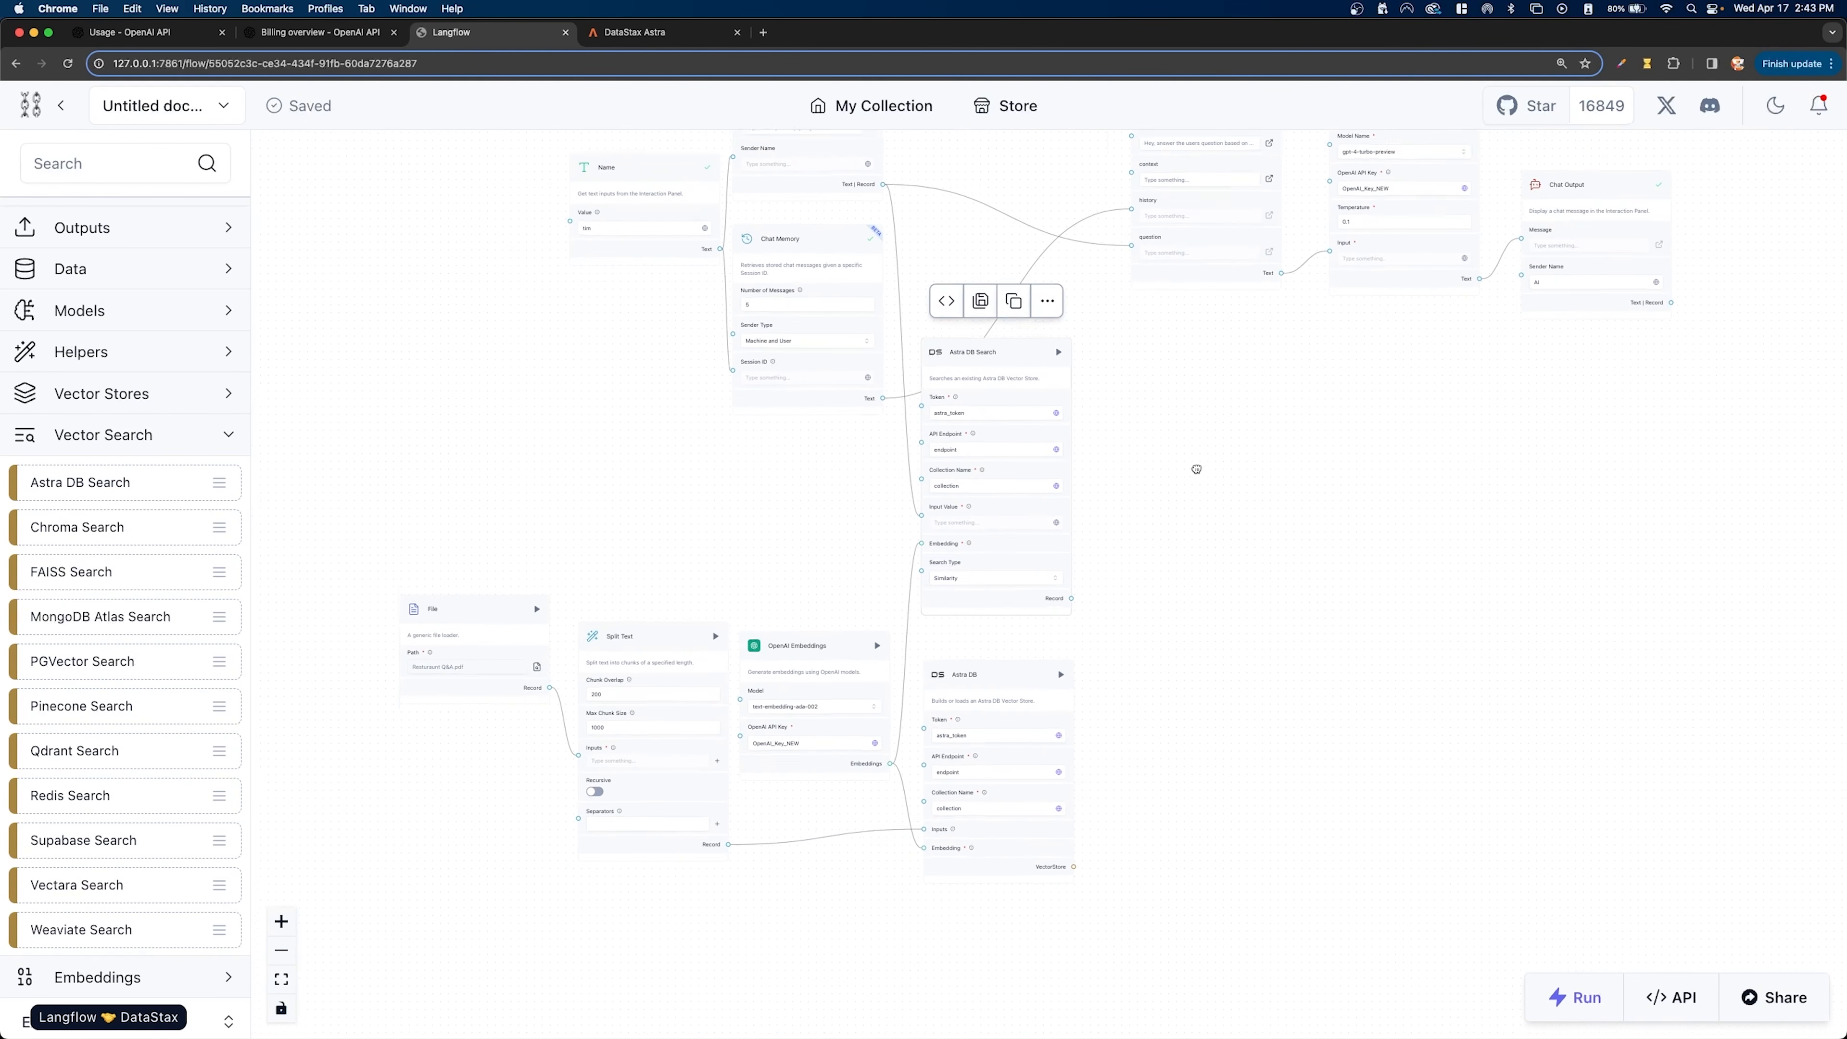
{"action": "scroll", "coordinate": [1127, 566], "scroll_direction": "up", "scroll_amount": 5}
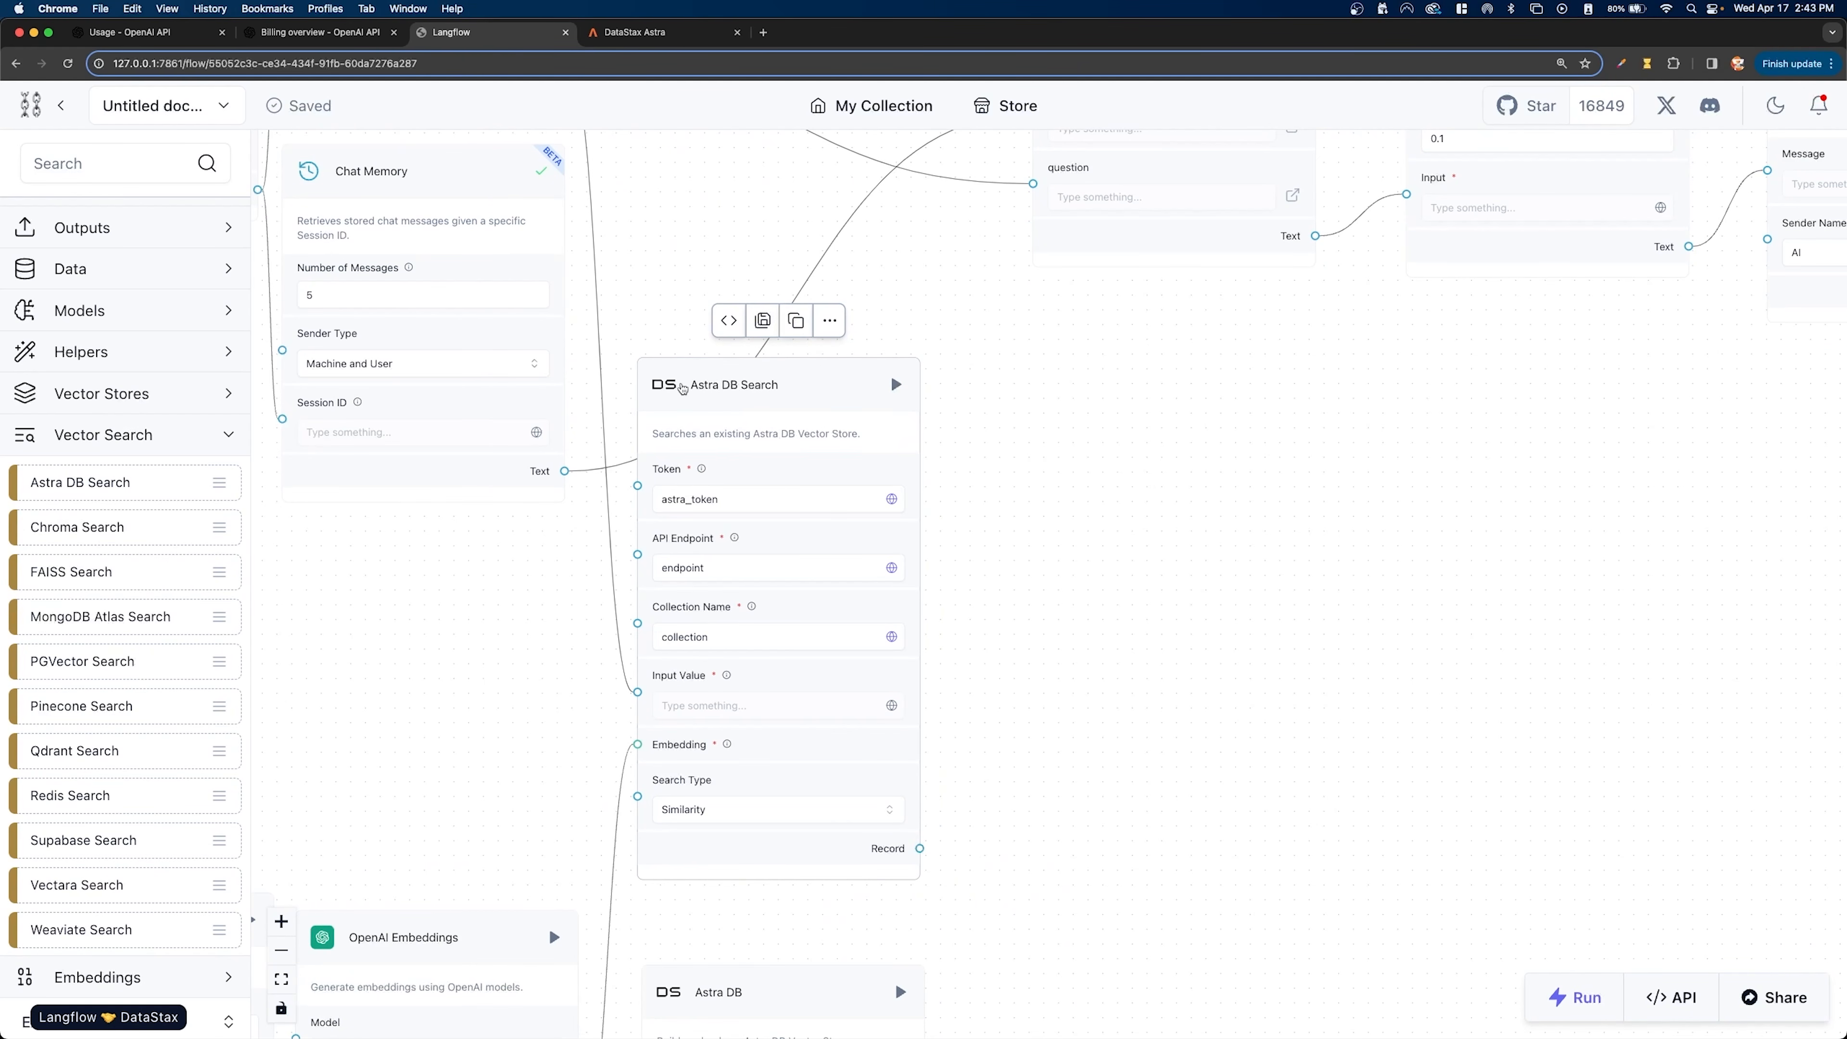
{"action": "left_click_drag", "start_coordinate": [1159, 521], "coordinate": [1128, 611]}
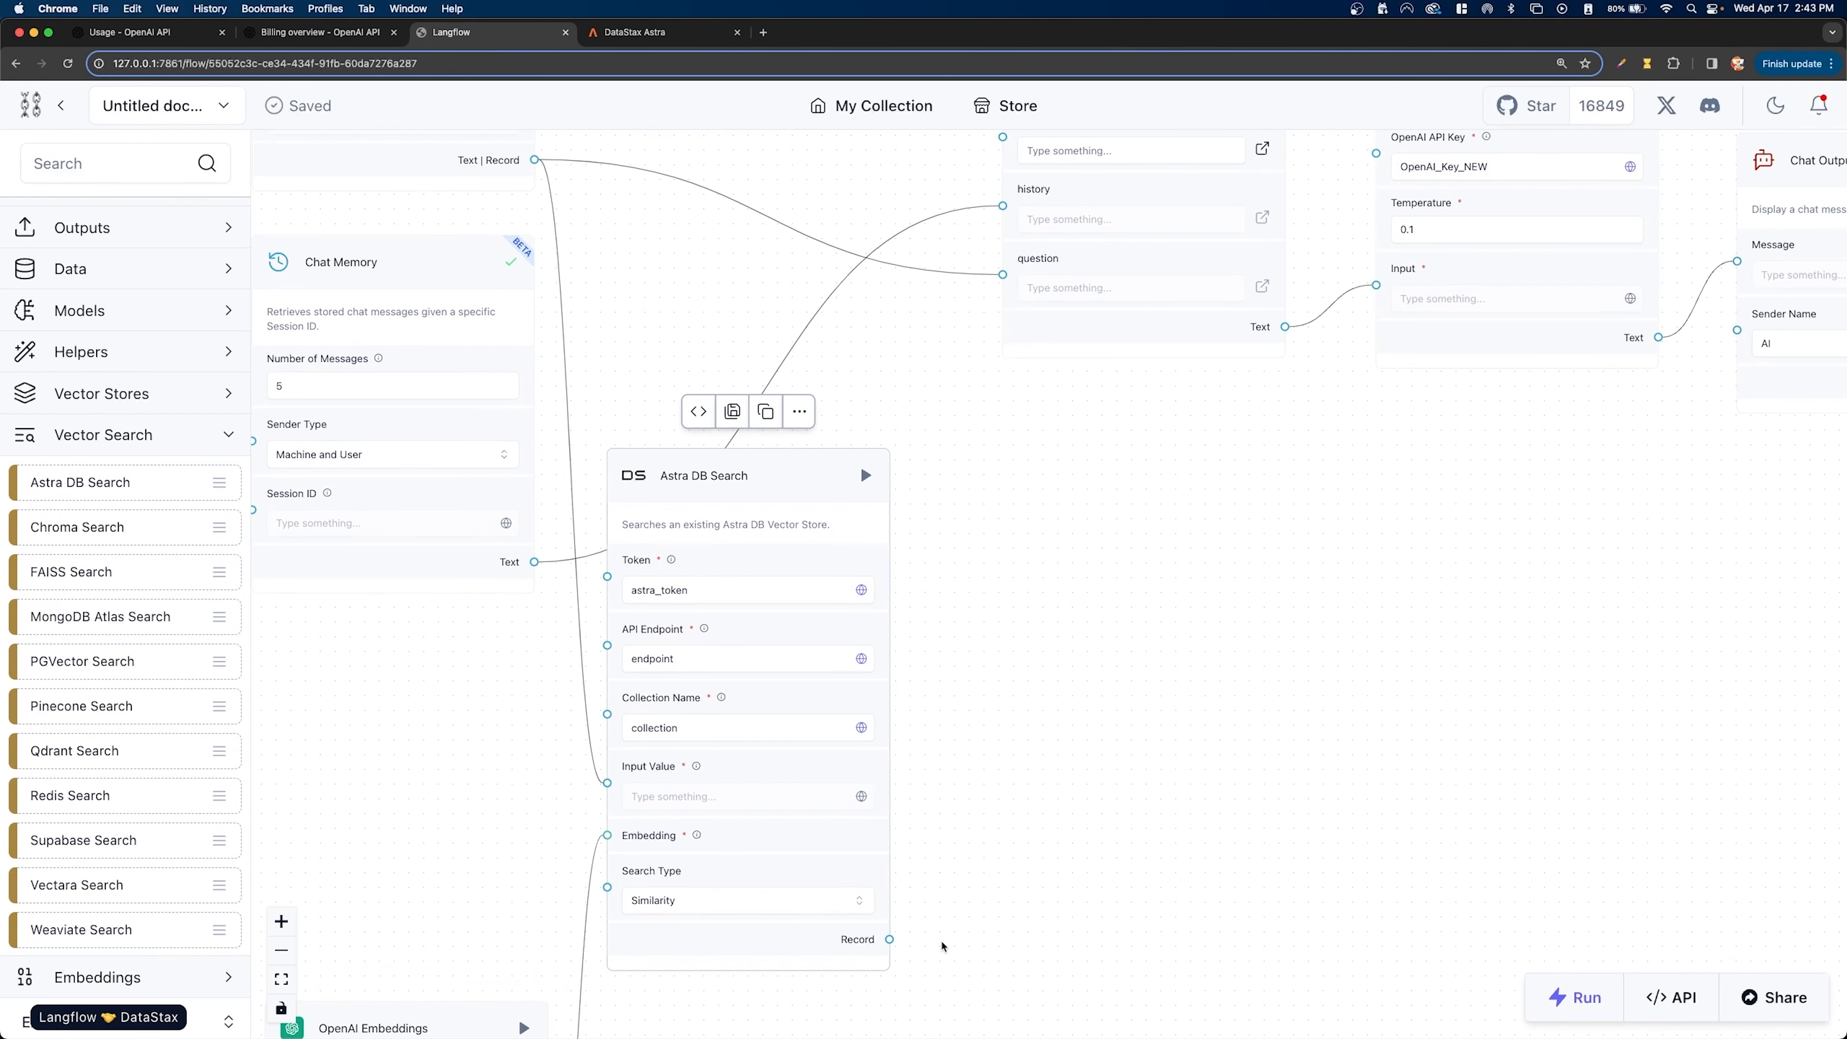
{"action": "left_click_drag", "start_coordinate": [889, 939], "coordinate": [1002, 353]}
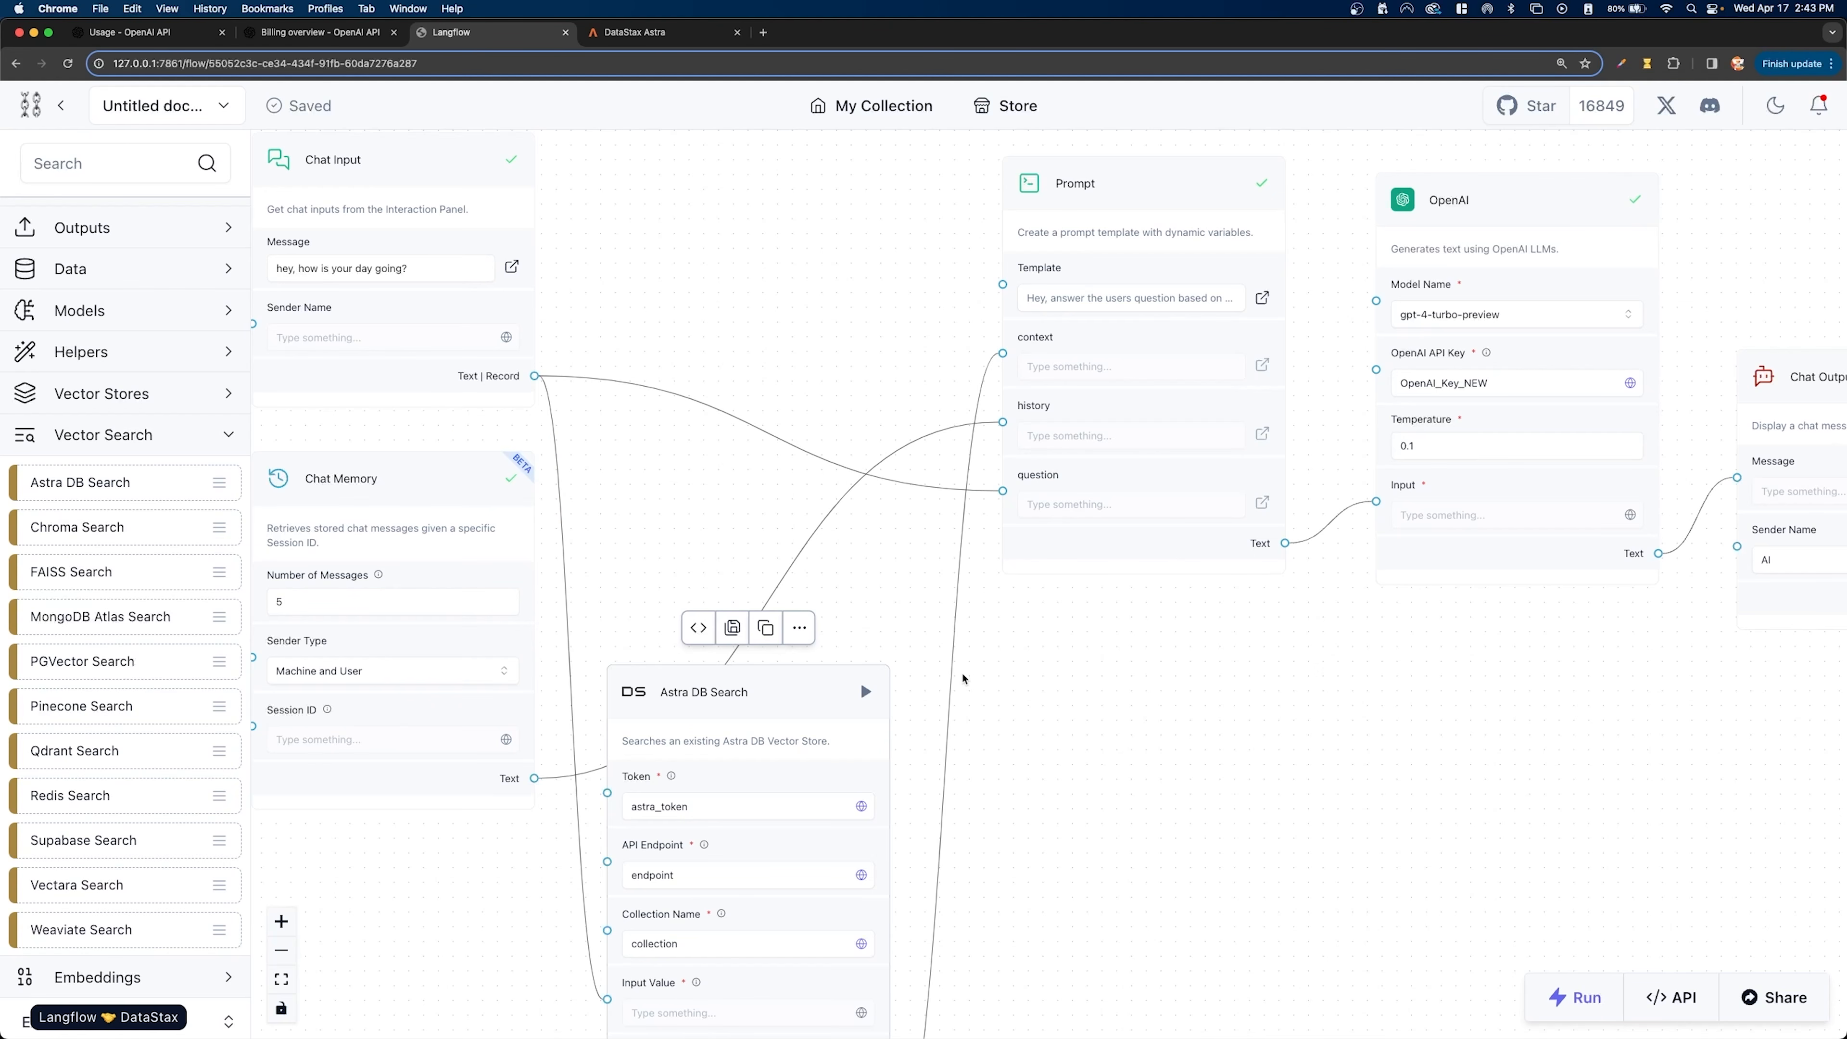
{"action": "left_click_drag", "start_coordinate": [1008, 701], "coordinate": [1006, 335]}
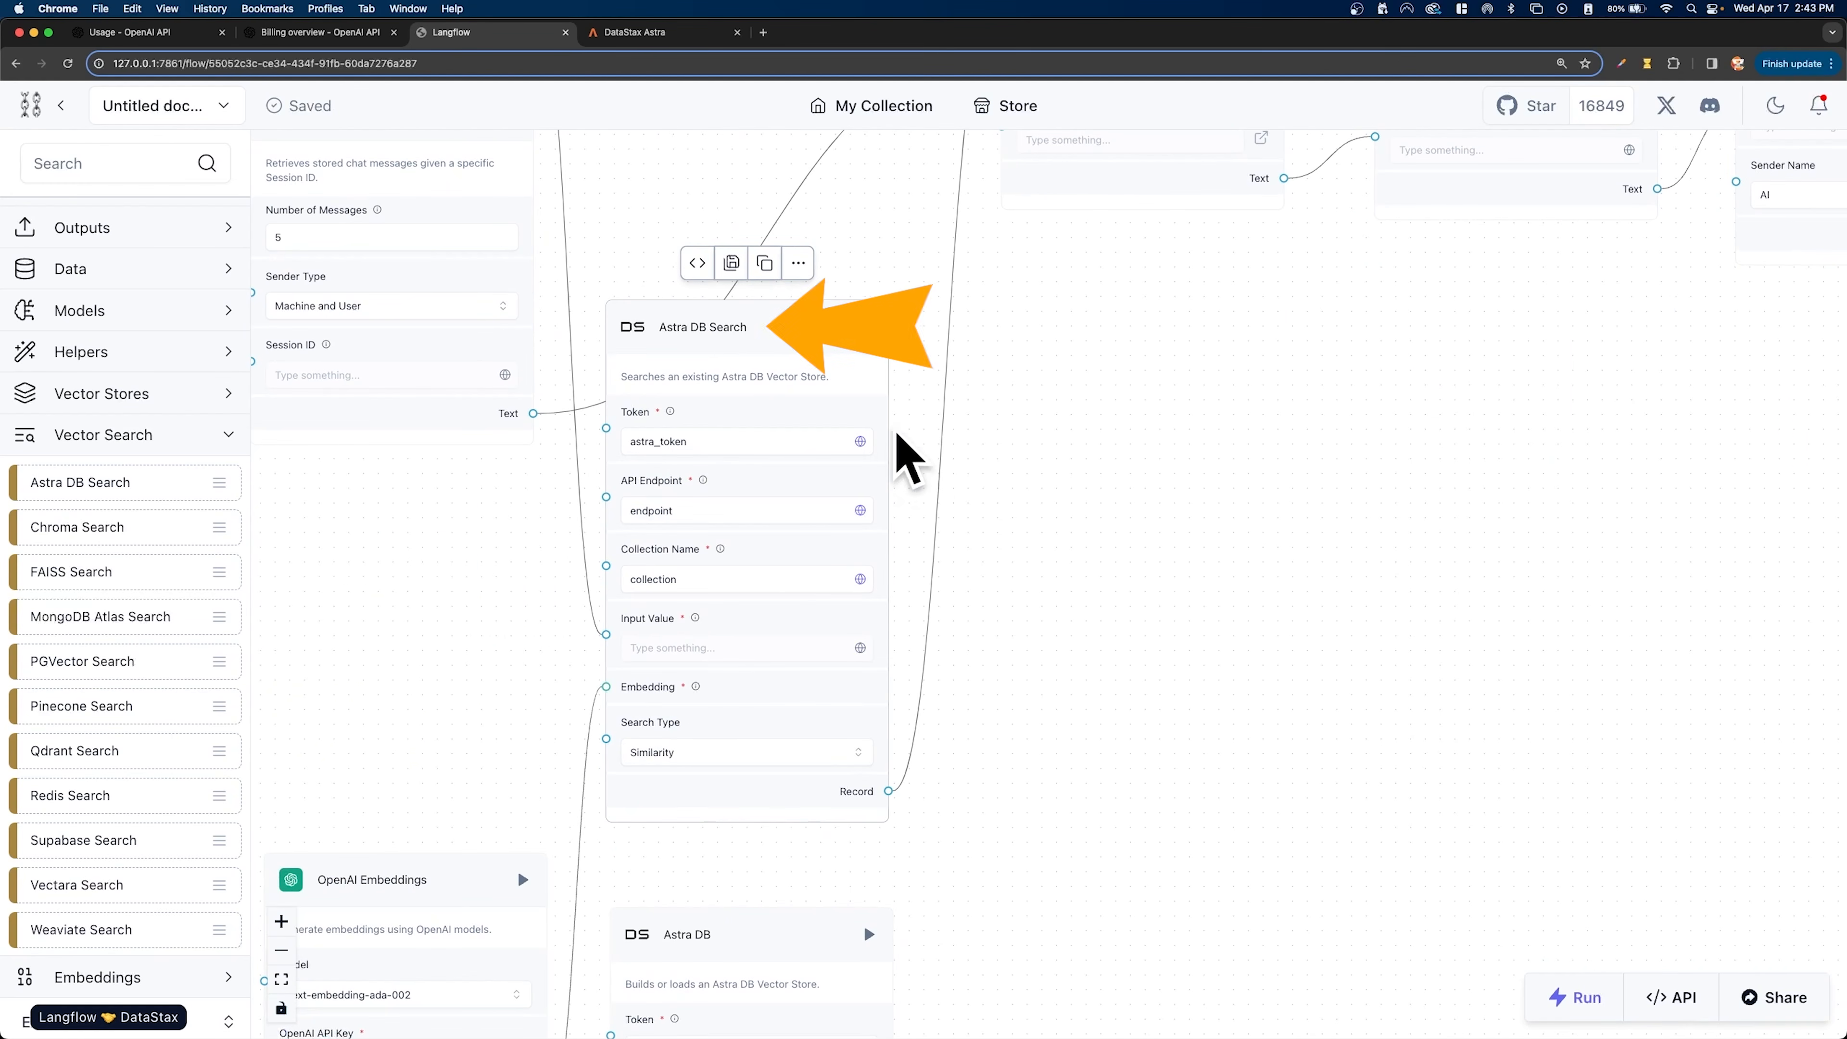
- Review the chat chain from Name, Chat Input and Chat Memory through Astra DB Search and Prompt to OpenAI and Chat Output
{"action": "scroll", "coordinate": [1080, 497], "scroll_direction": "down", "scroll_amount": 2}
{"action": "scroll", "coordinate": [1080, 497], "scroll_direction": "down", "scroll_amount": 2}
{"action": "left_click_drag", "start_coordinate": [1124, 470], "coordinate": [1200, 549]}
{"action": "scroll", "coordinate": [1237, 542], "scroll_direction": "down", "scroll_amount": 1}
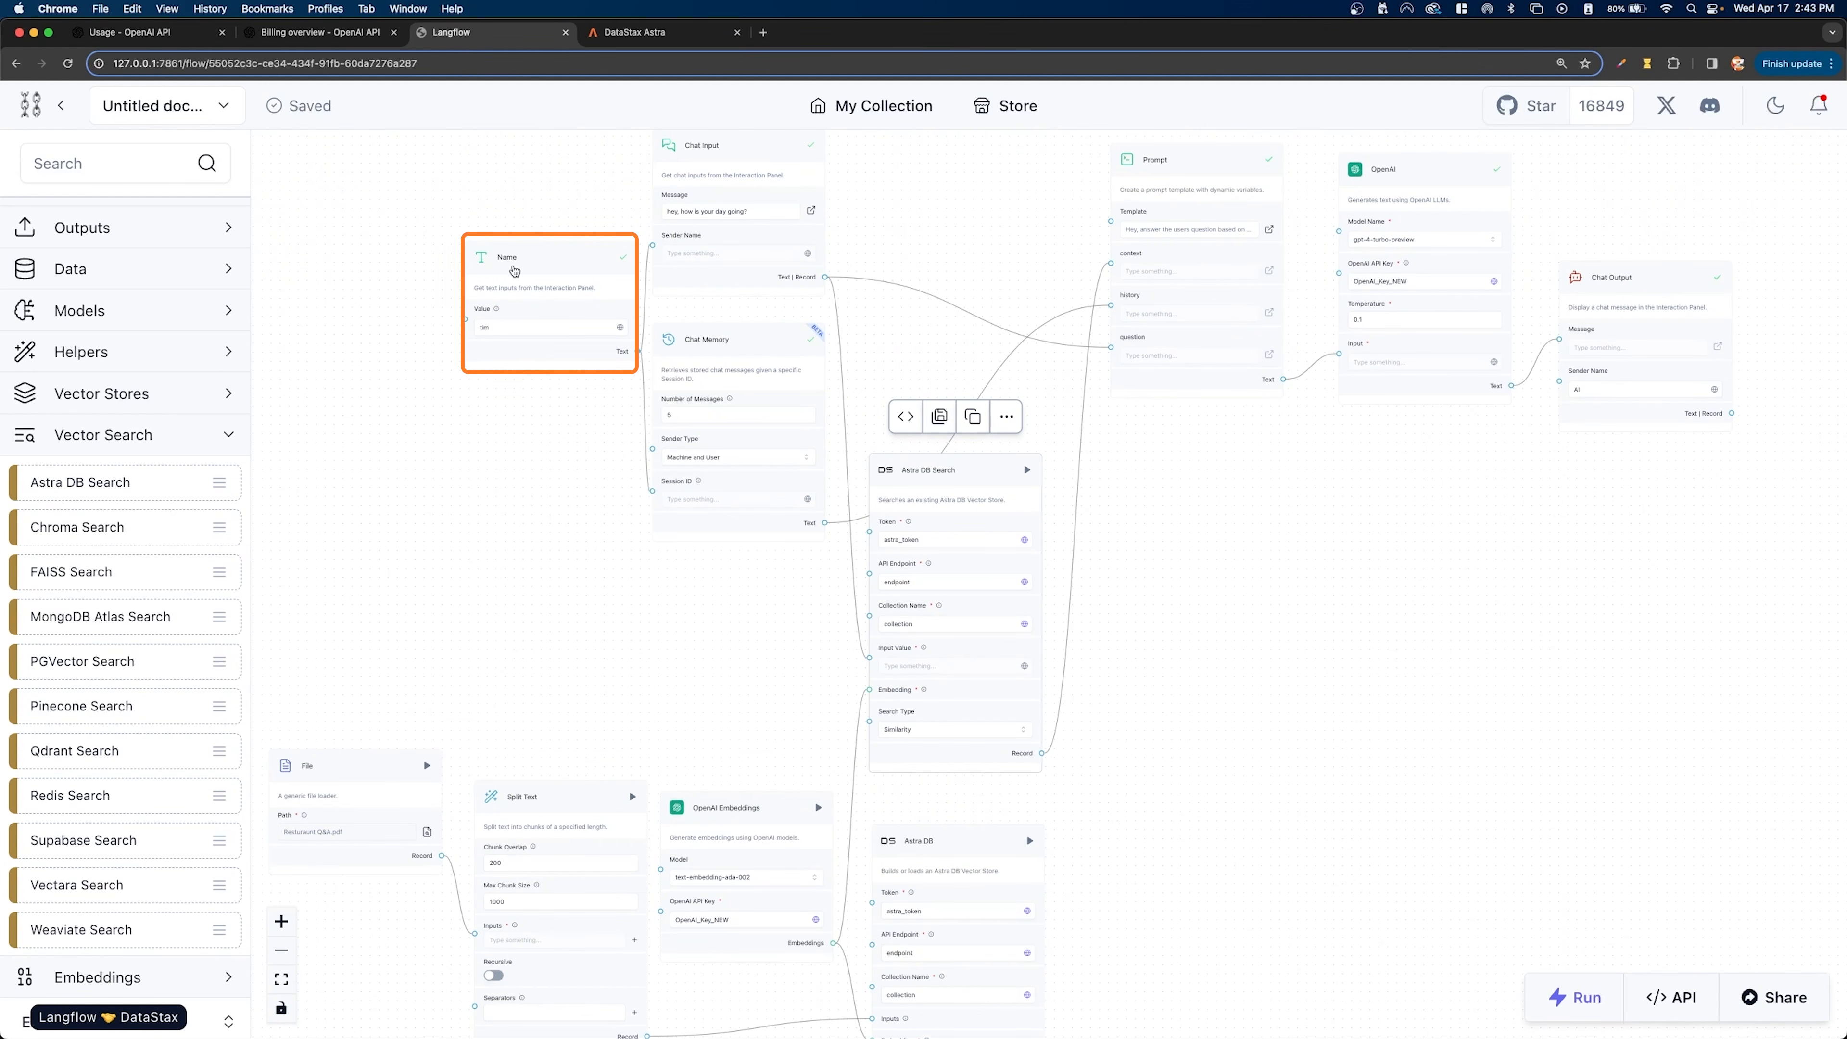
{"action": "left_click_drag", "start_coordinate": [872, 182], "coordinate": [855, 202]}
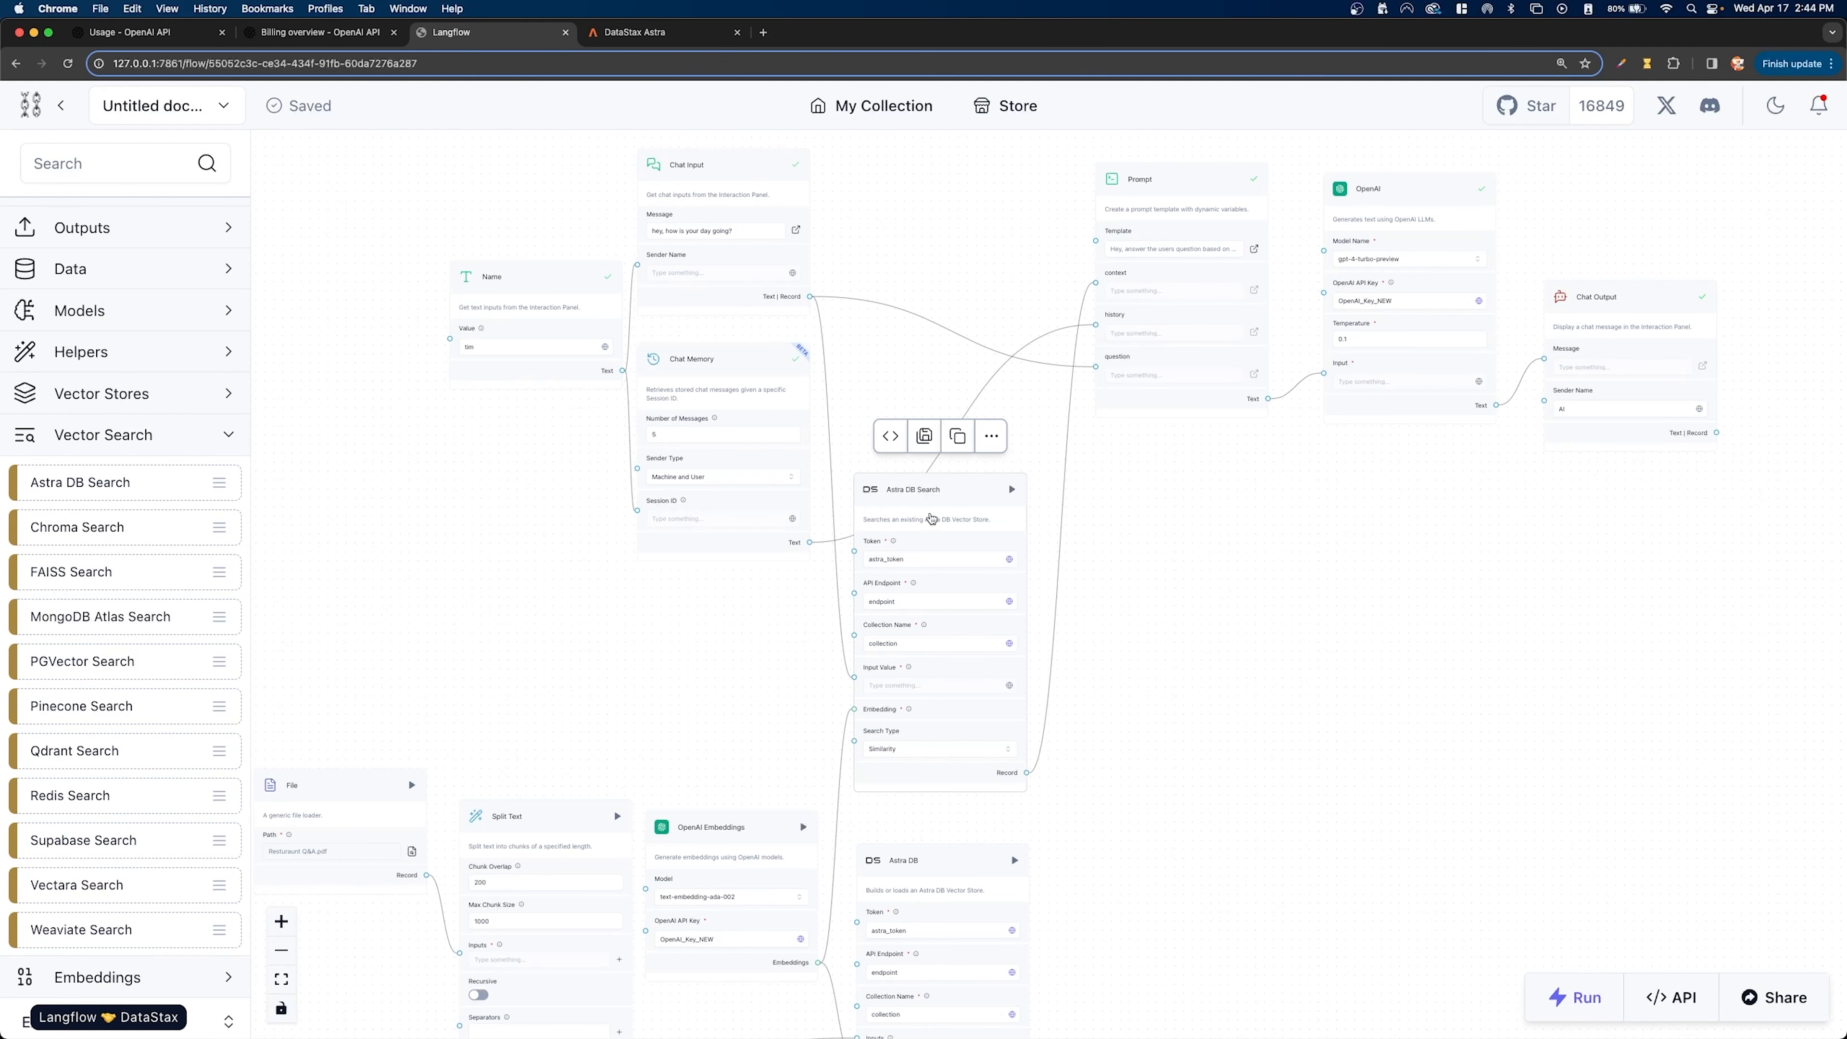
{"action": "left_click_drag", "start_coordinate": [916, 488], "coordinate": [953, 484]}
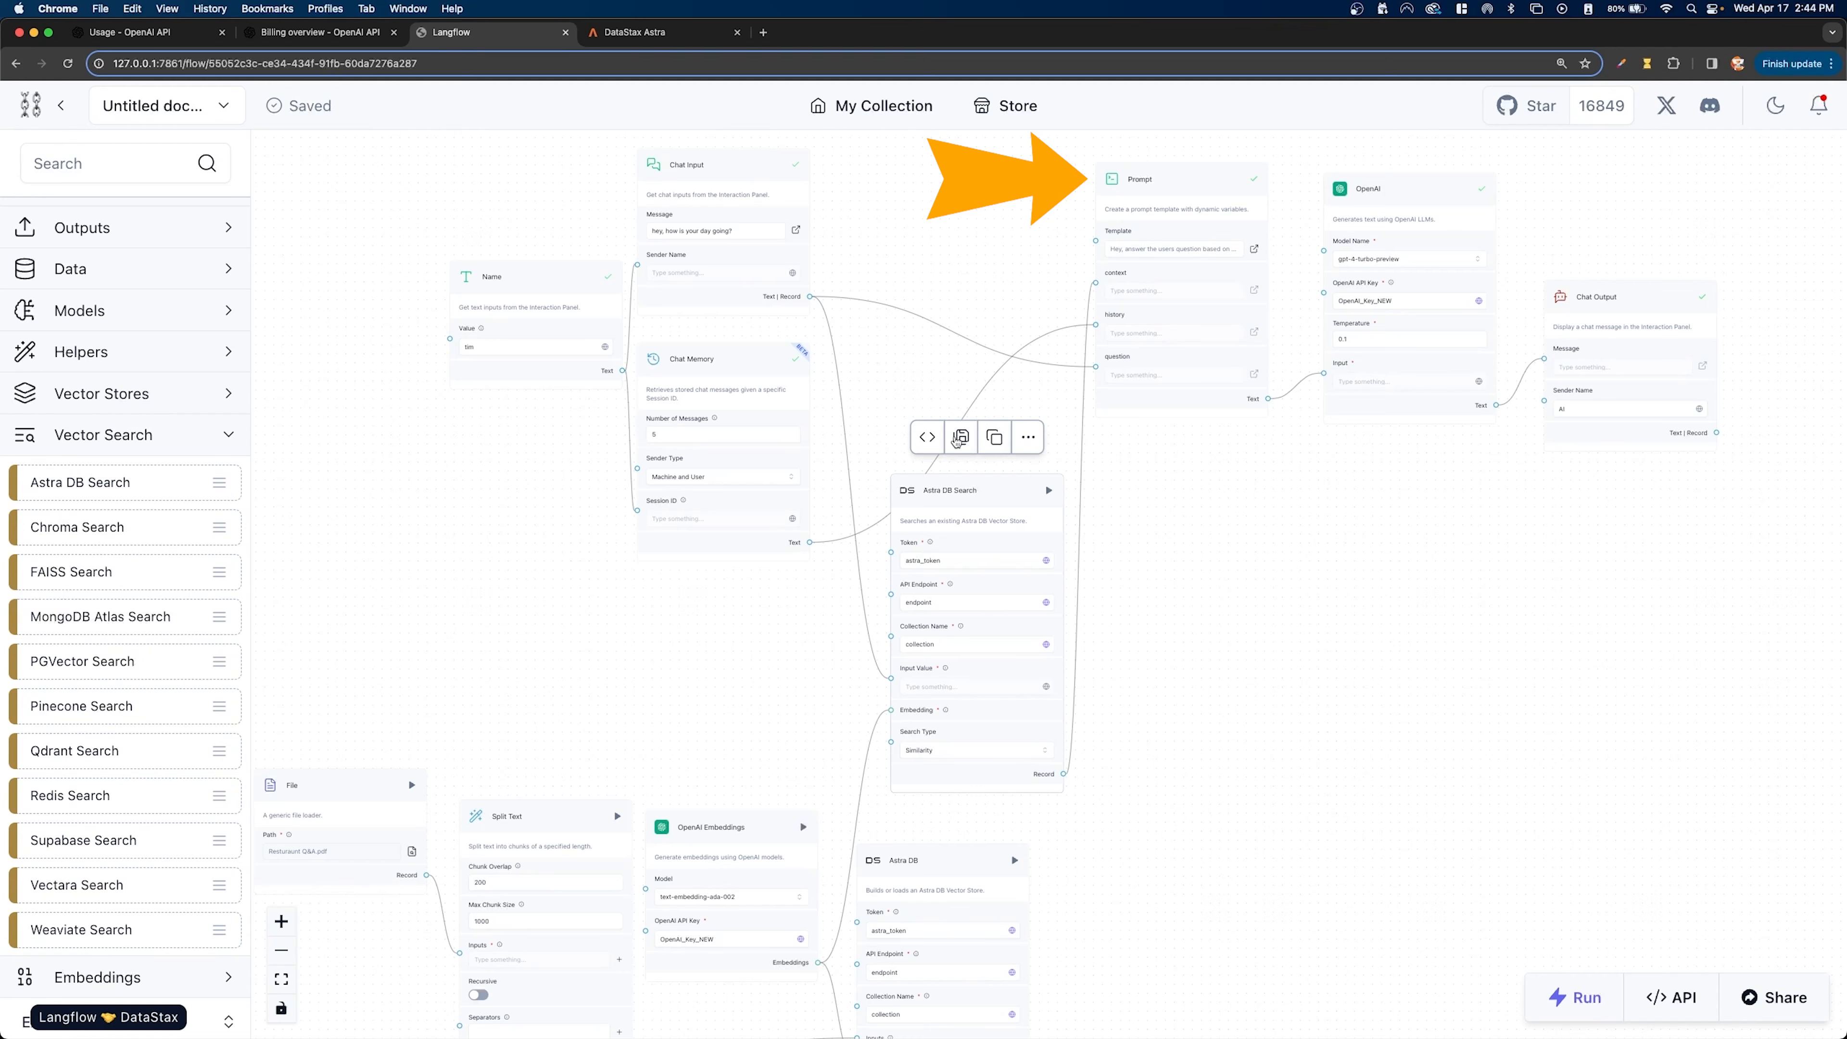
{"action": "left_click", "coordinate": [967, 575]}
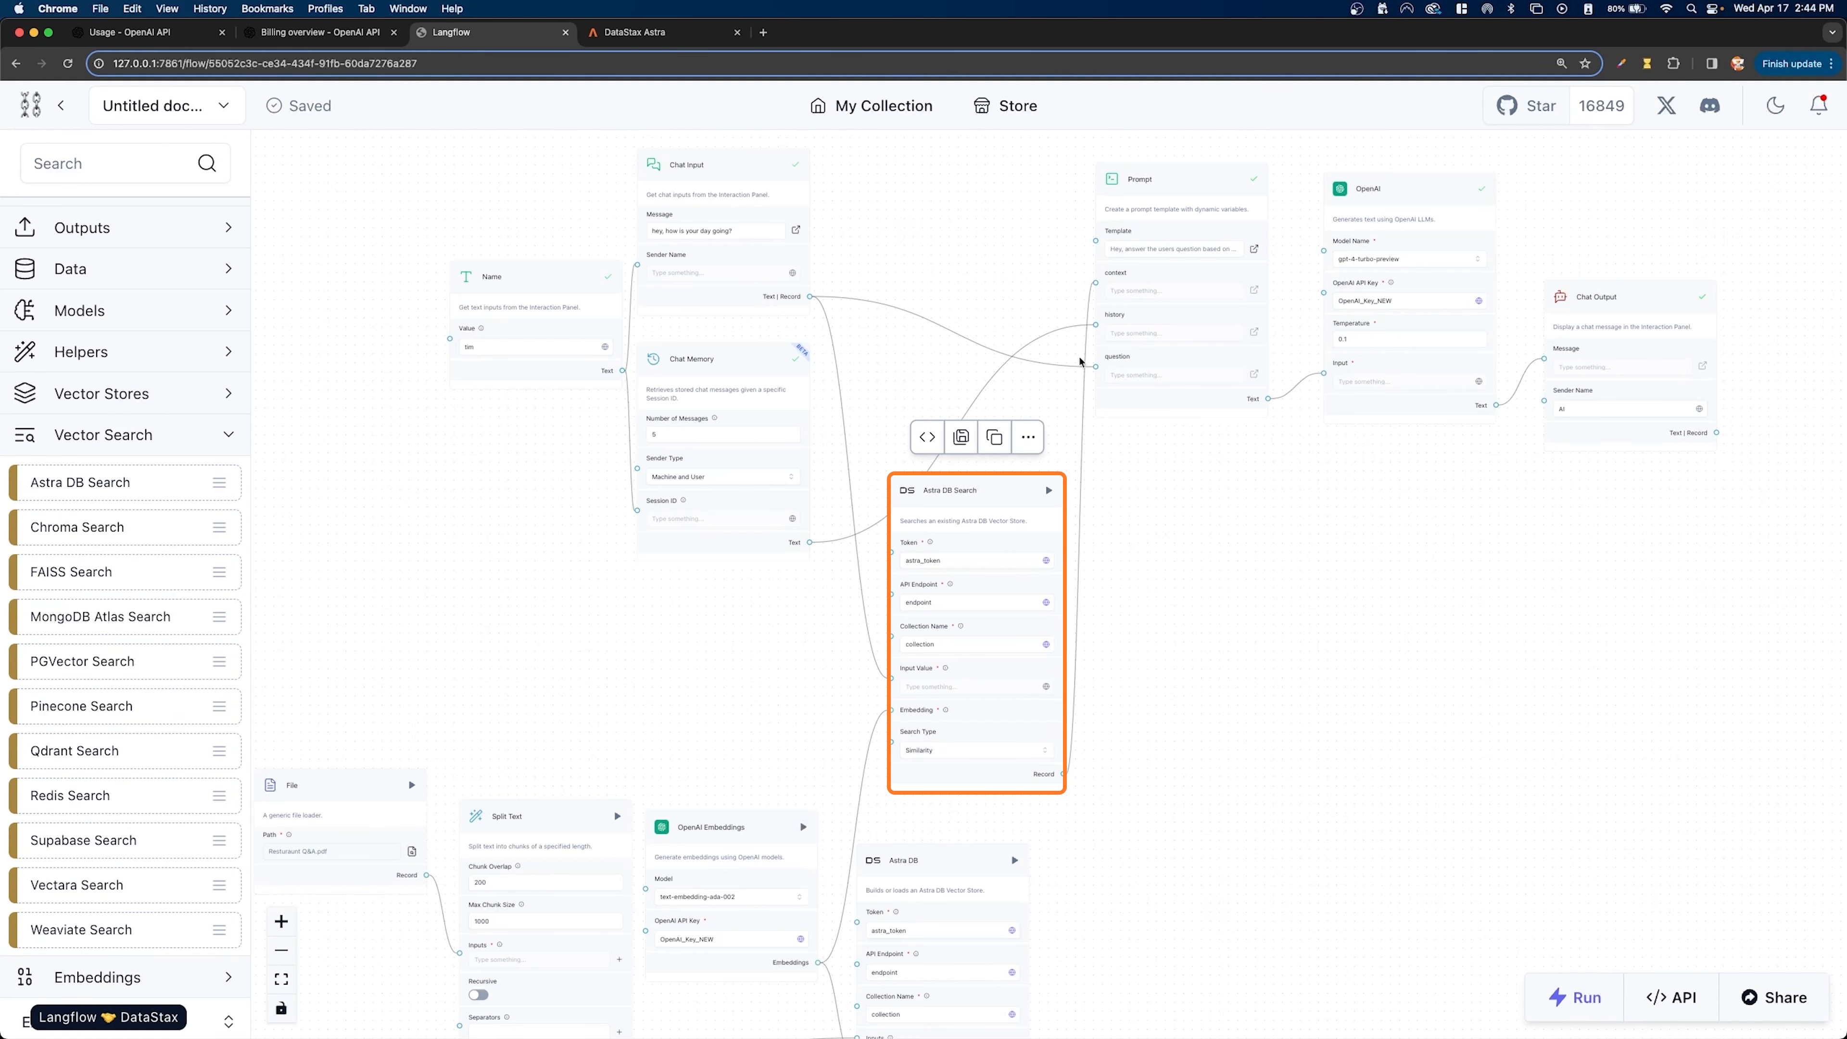
{"action": "scroll", "coordinate": [1186, 236], "scroll_direction": "right", "scroll_amount": 5}
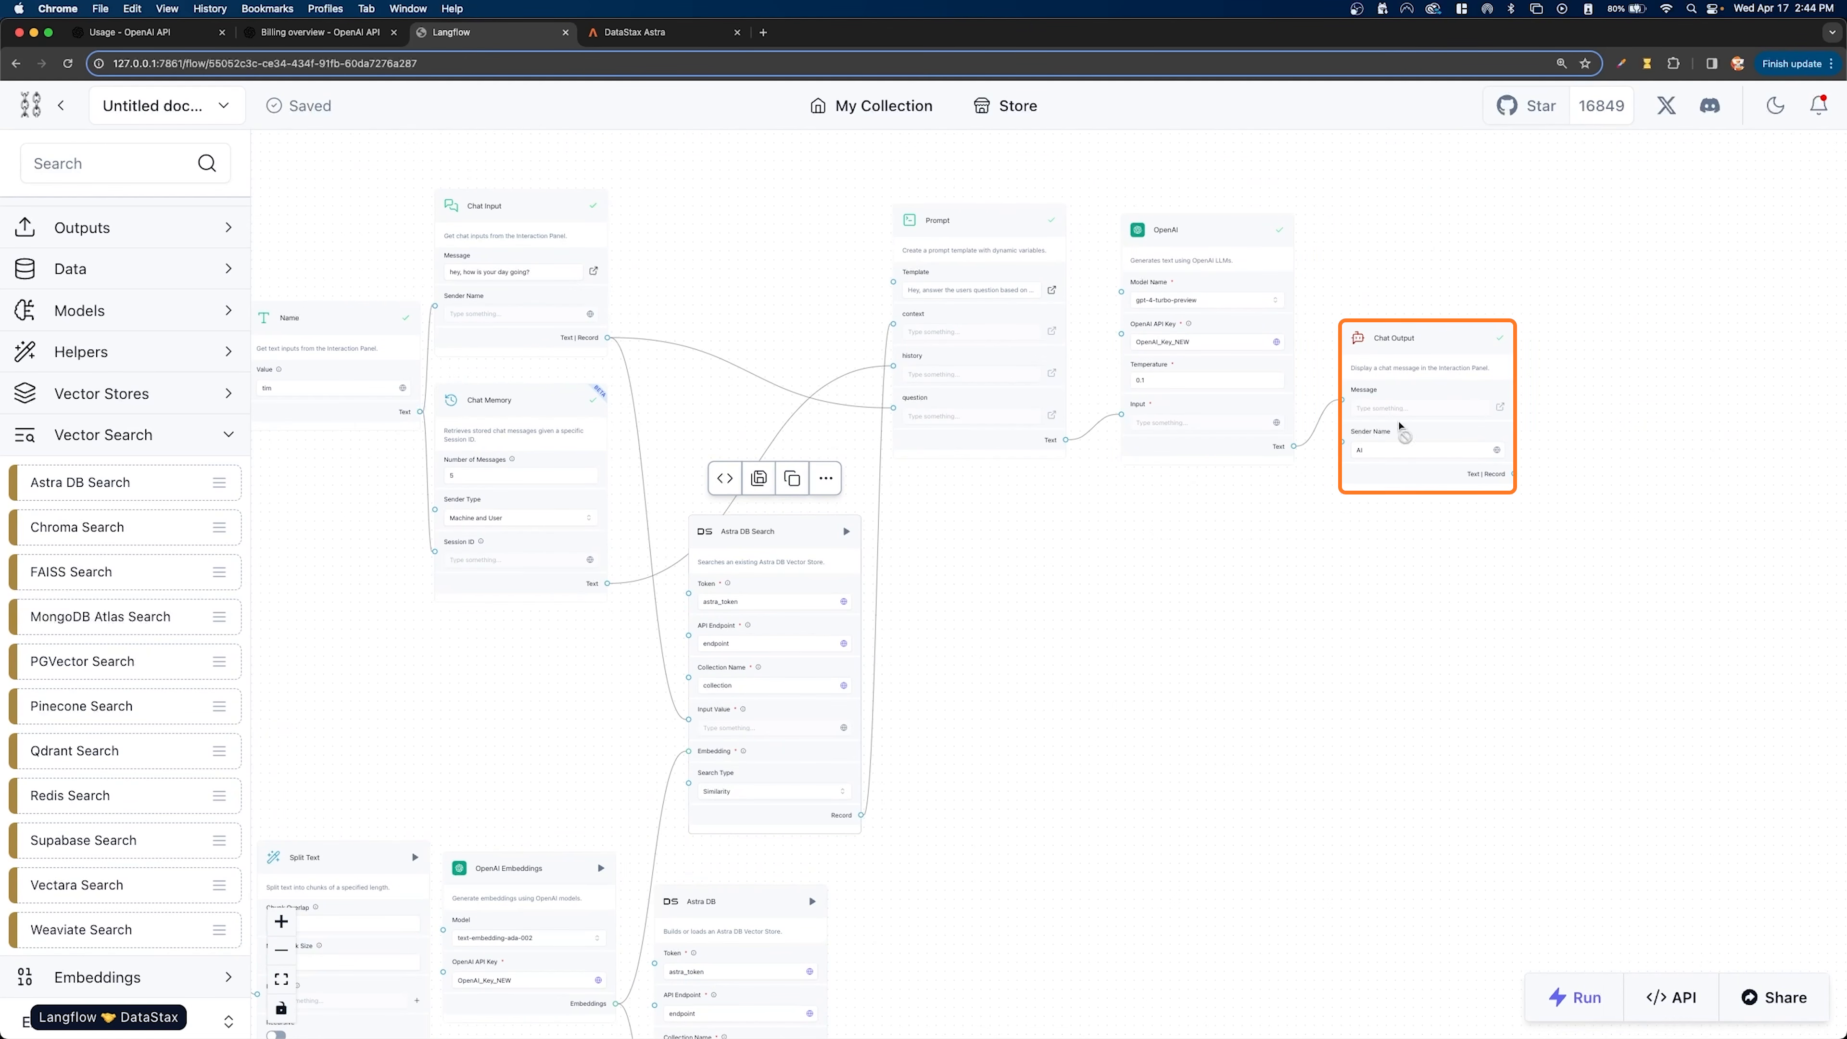
- Review the ingestion chain from File to Astra DB and the OpenAI Embeddings link it shares with Astra DB Search
{"action": "scroll", "coordinate": [1243, 499], "scroll_direction": "down", "scroll_amount": 3}
{"action": "scroll", "coordinate": [1243, 499], "scroll_direction": "down", "scroll_amount": 10}
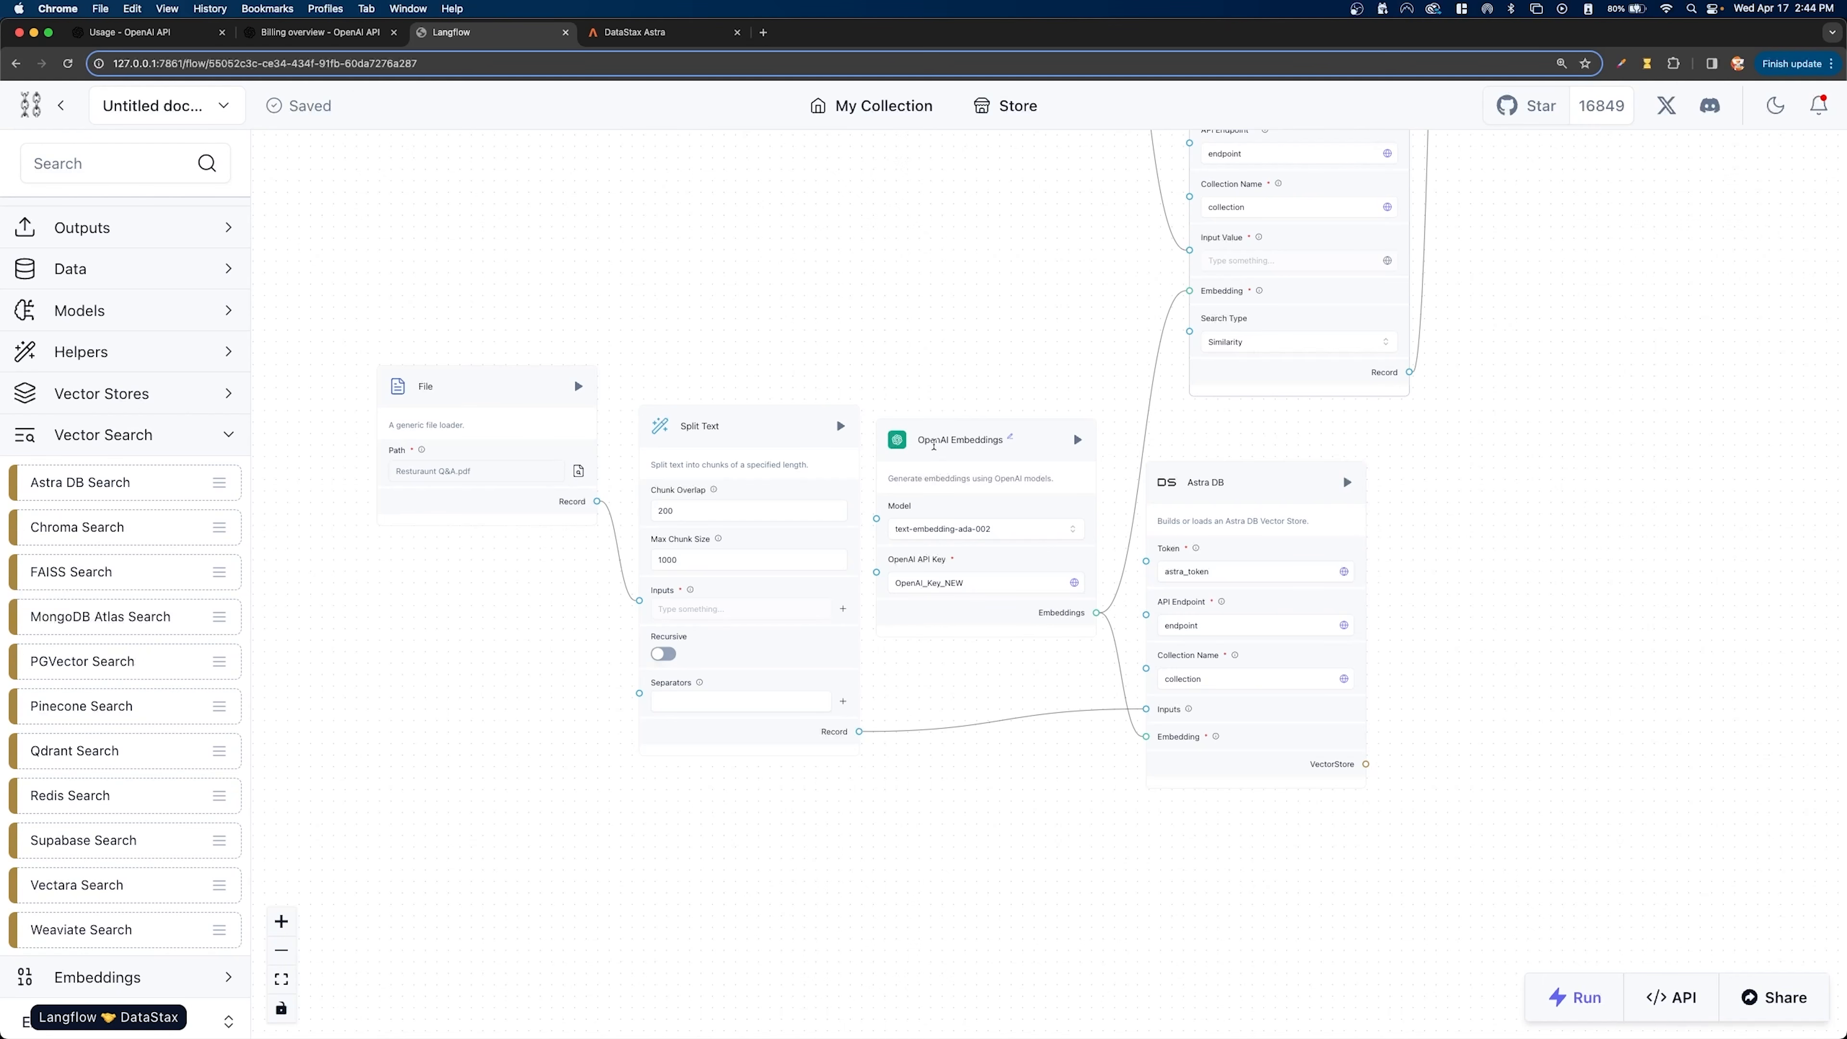
{"action": "scroll", "coordinate": [934, 444], "scroll_direction": "up", "scroll_amount": 5}
{"action": "left_click", "coordinate": [1265, 263]}
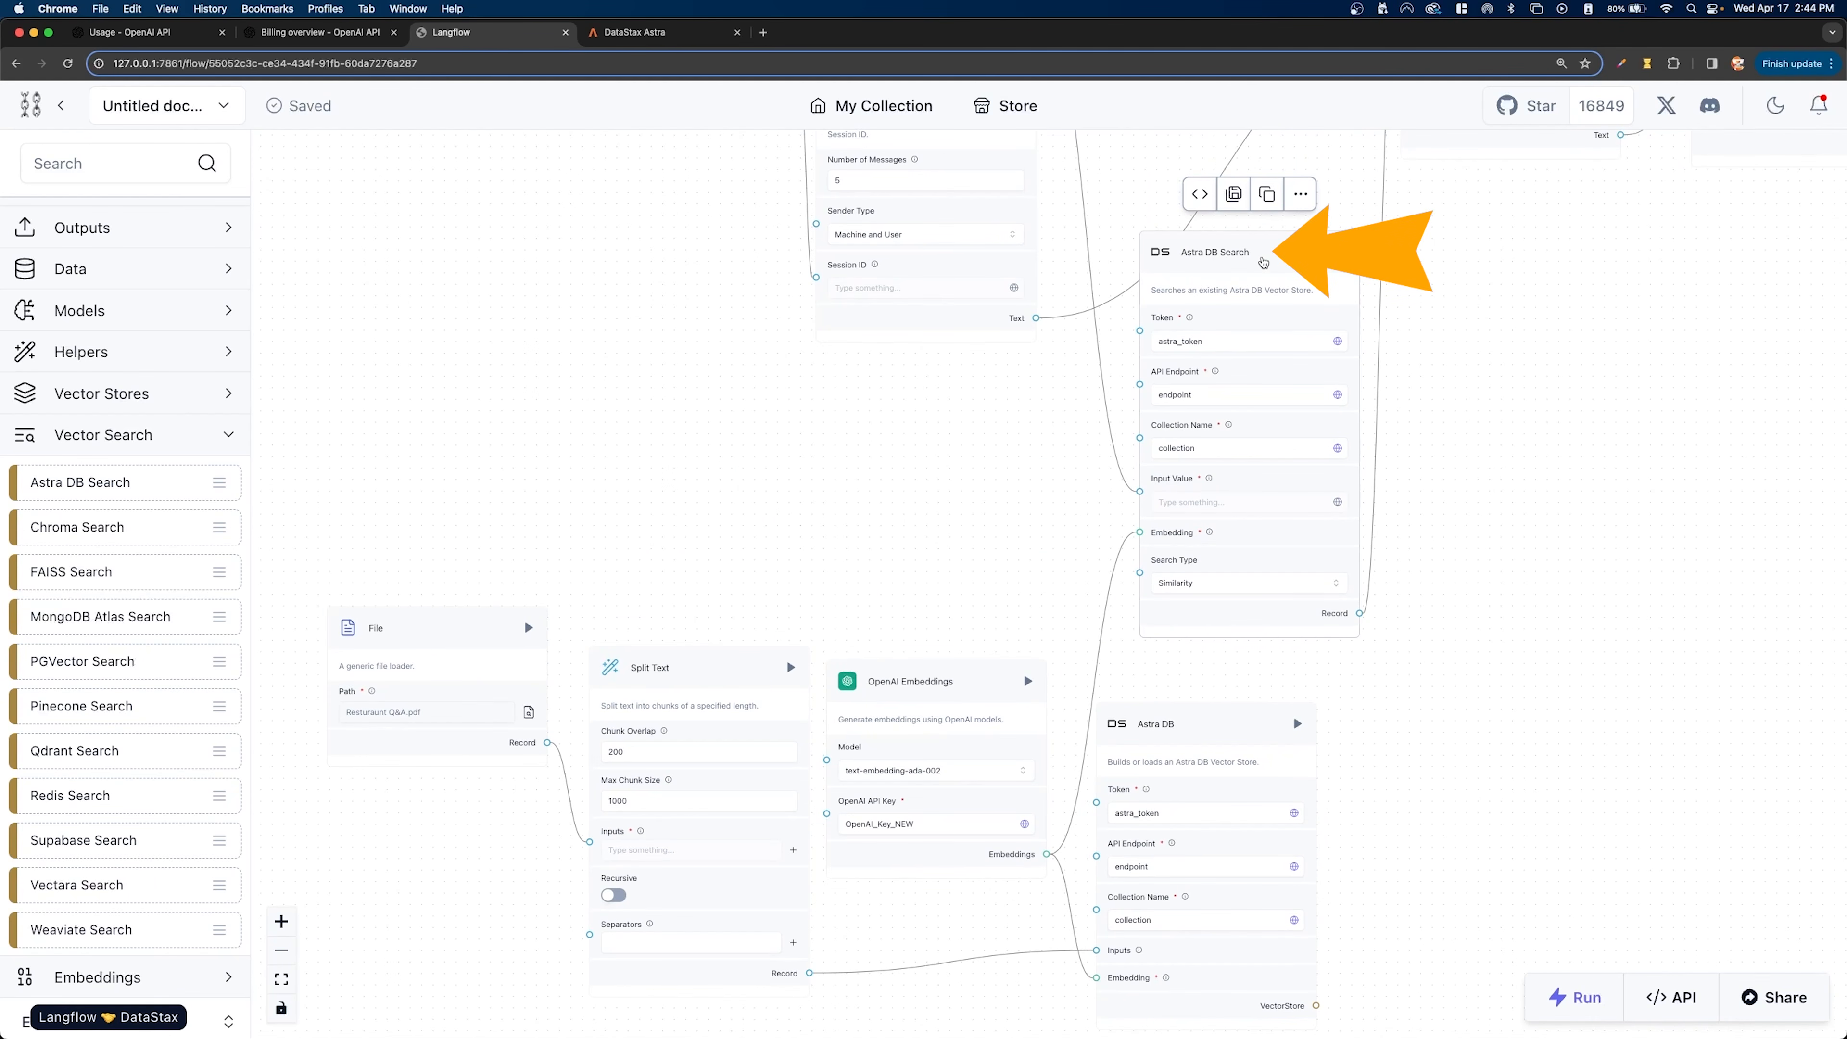
{"action": "scroll", "coordinate": [1443, 454], "scroll_direction": "down", "scroll_amount": 4}
{"action": "left_click_drag", "start_coordinate": [1513, 379], "coordinate": [1110, 496]}
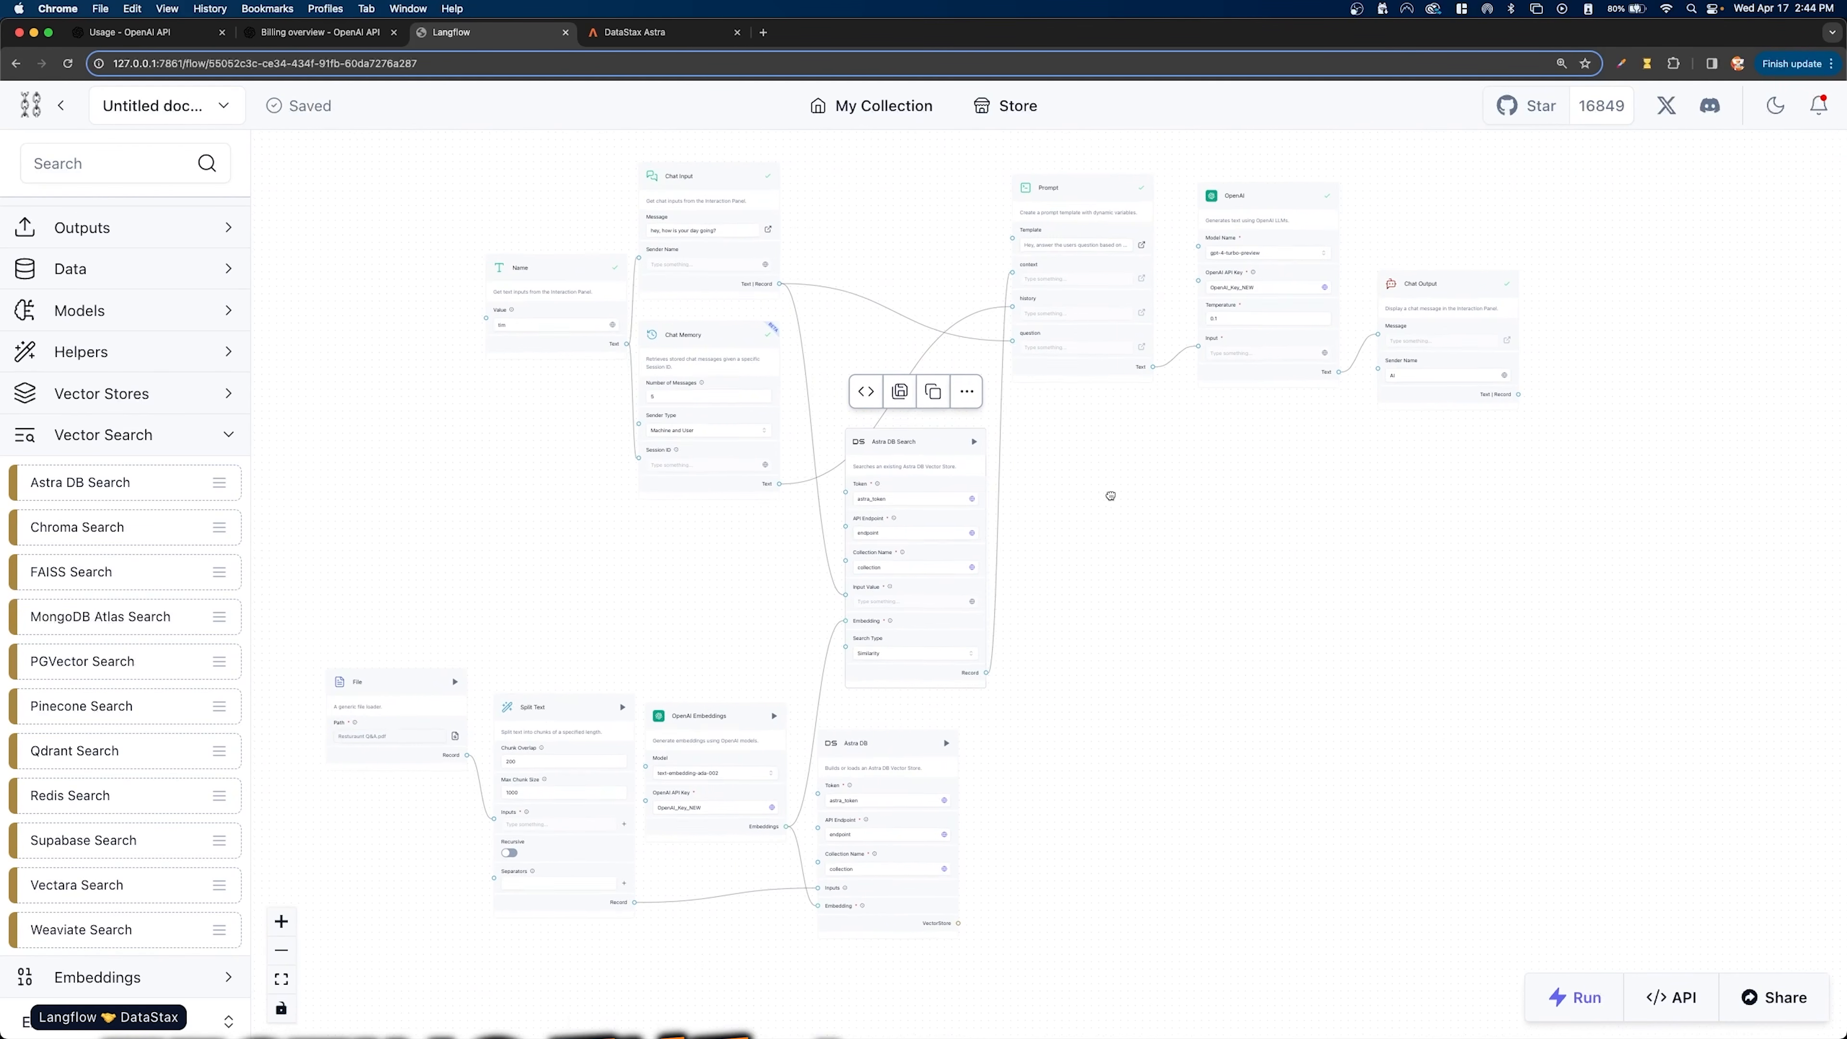
- Clear the chat history in the Interaction Panel and send the message "hey, can u tell me the hours the store is open"
{"action": "left_click", "coordinate": [1575, 996]}
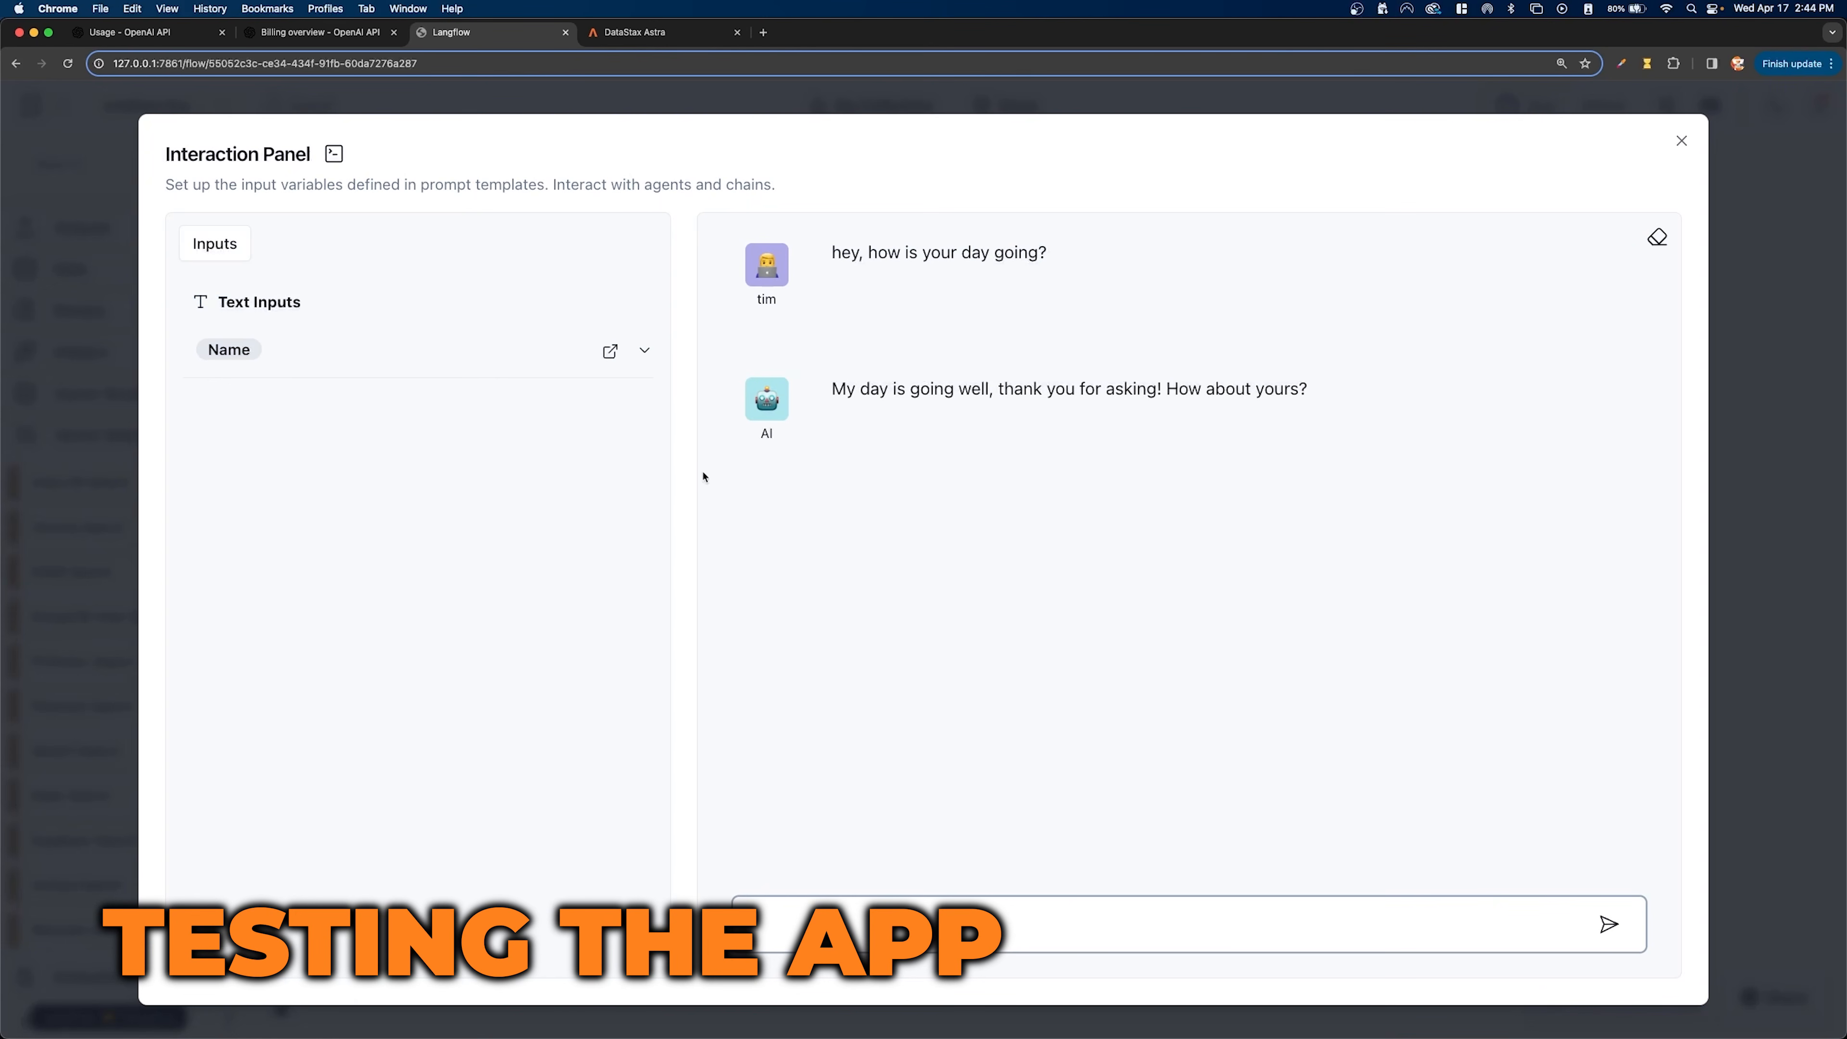
{"action": "left_click", "coordinate": [1658, 237]}
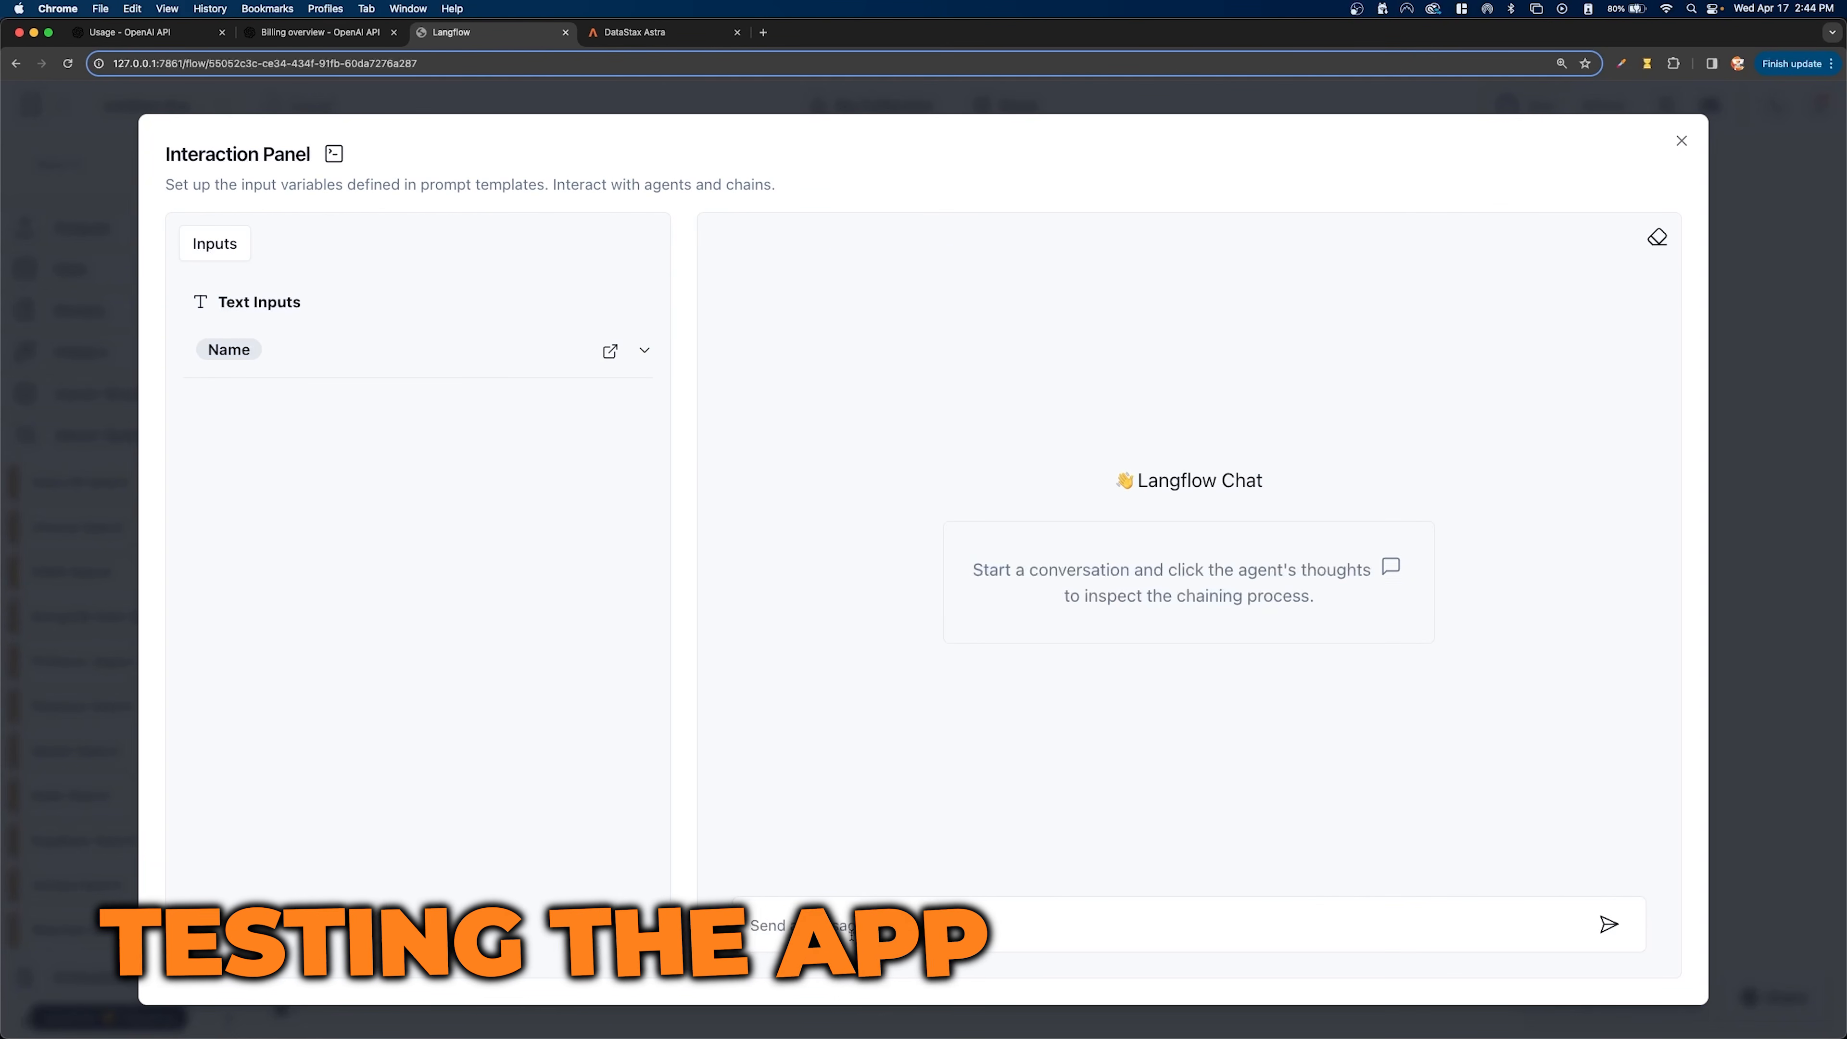
{"action": "type", "text": "hey,"}
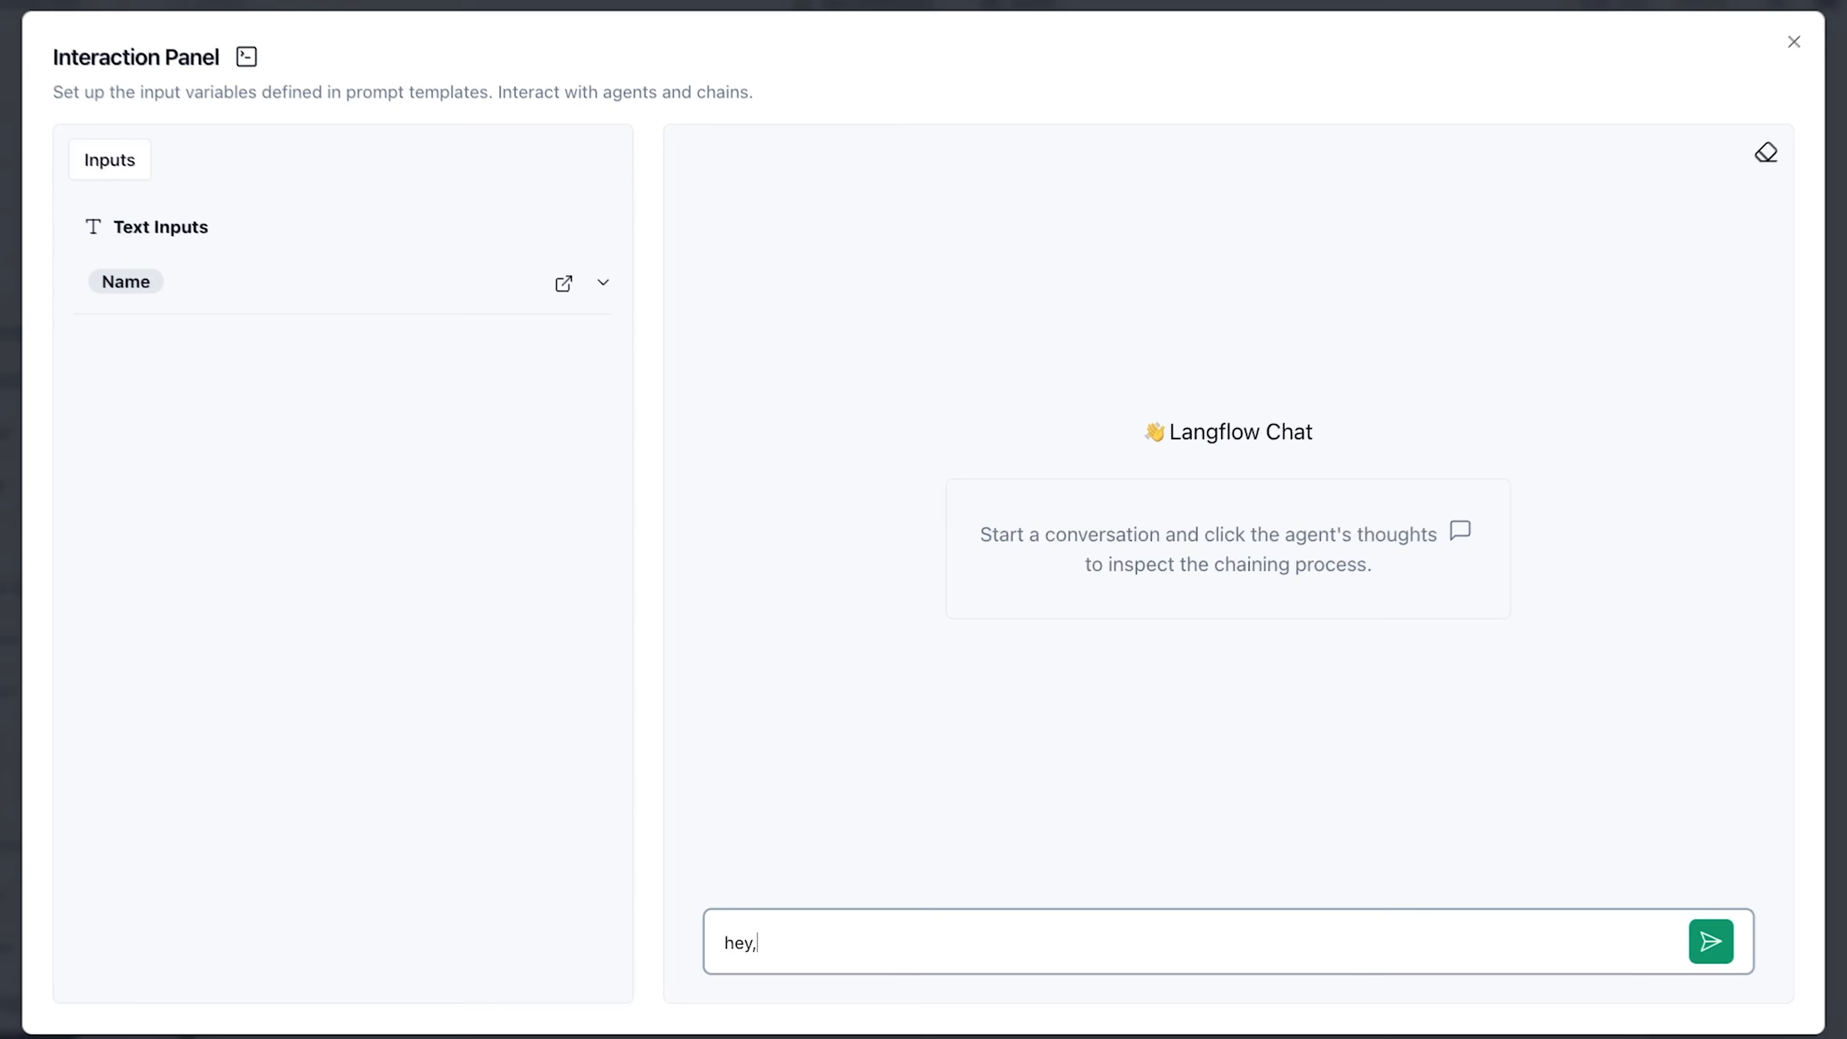
{"action": "type", "text": " can u tel"}
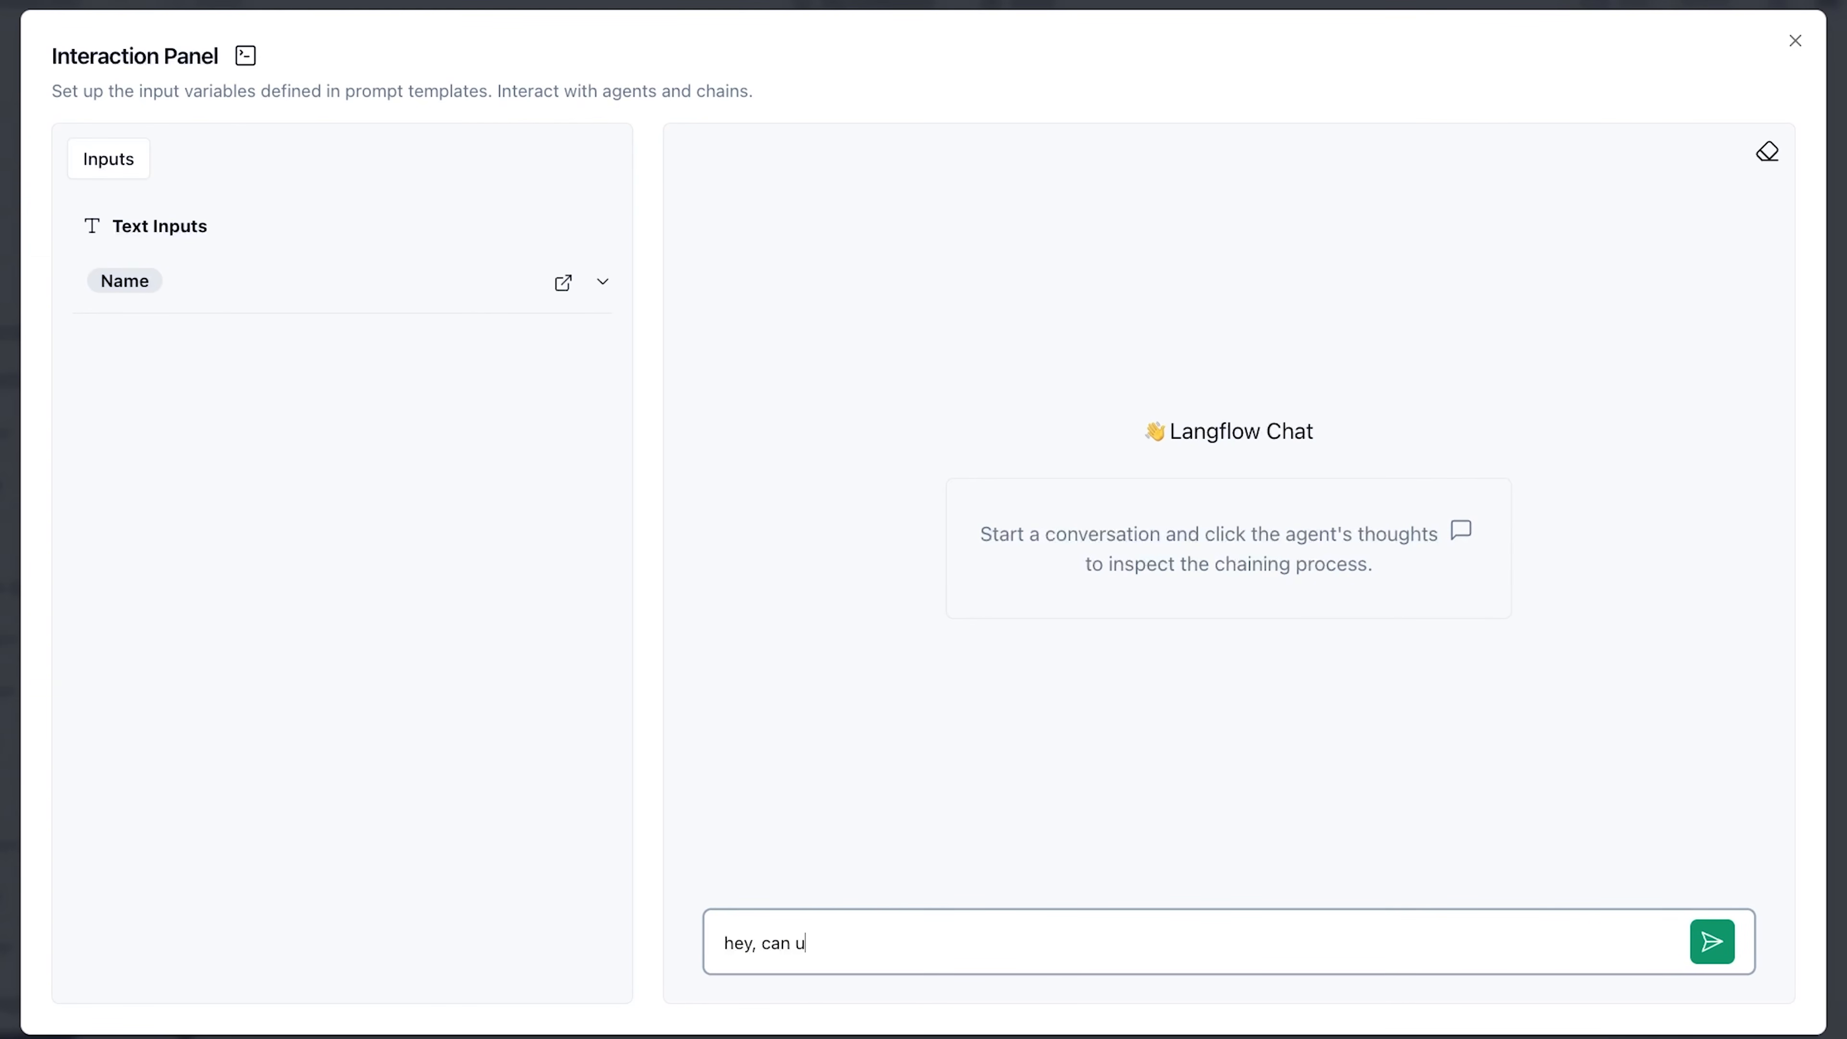
{"action": "type", "text": "l me the hours the store is open"}
{"action": "key", "text": "Return"}
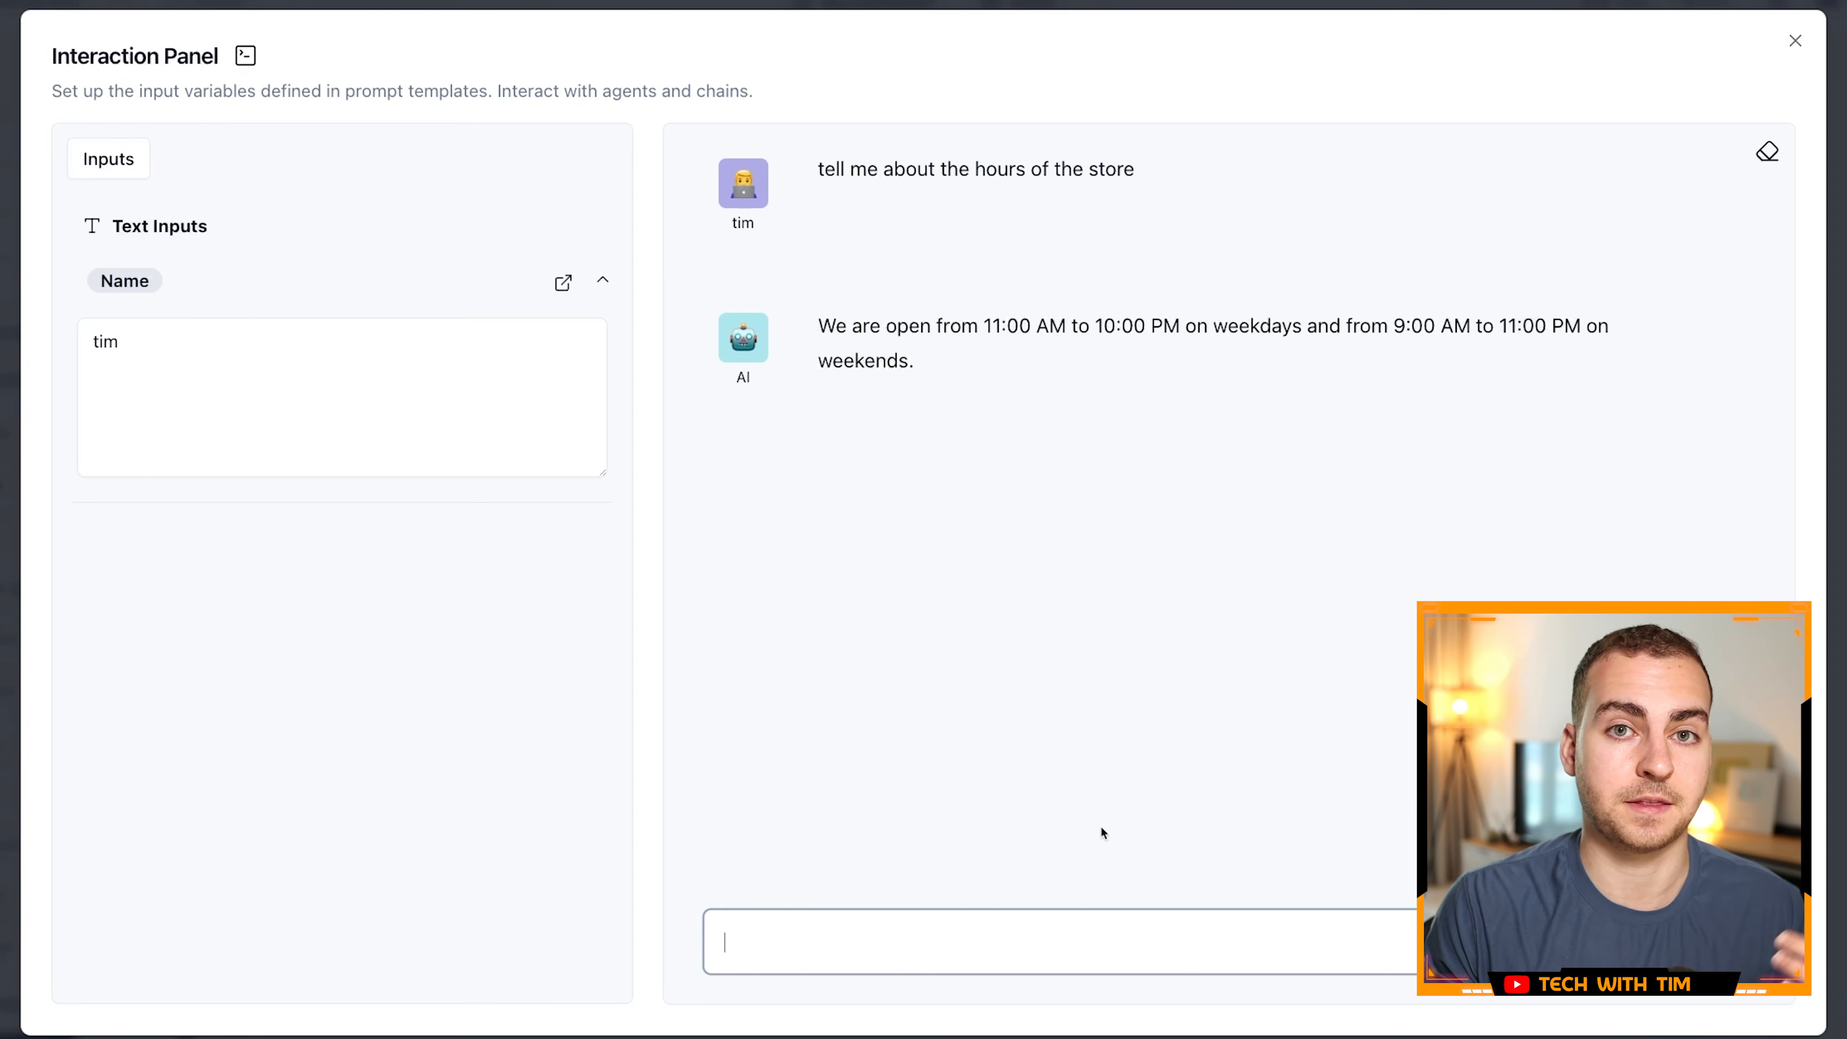
- Replace the value of the Name text input in the Interaction Panel with a different person's name
{"action": "left_click_drag", "start_coordinate": [1793, 289], "coordinate": [1551, 436]}
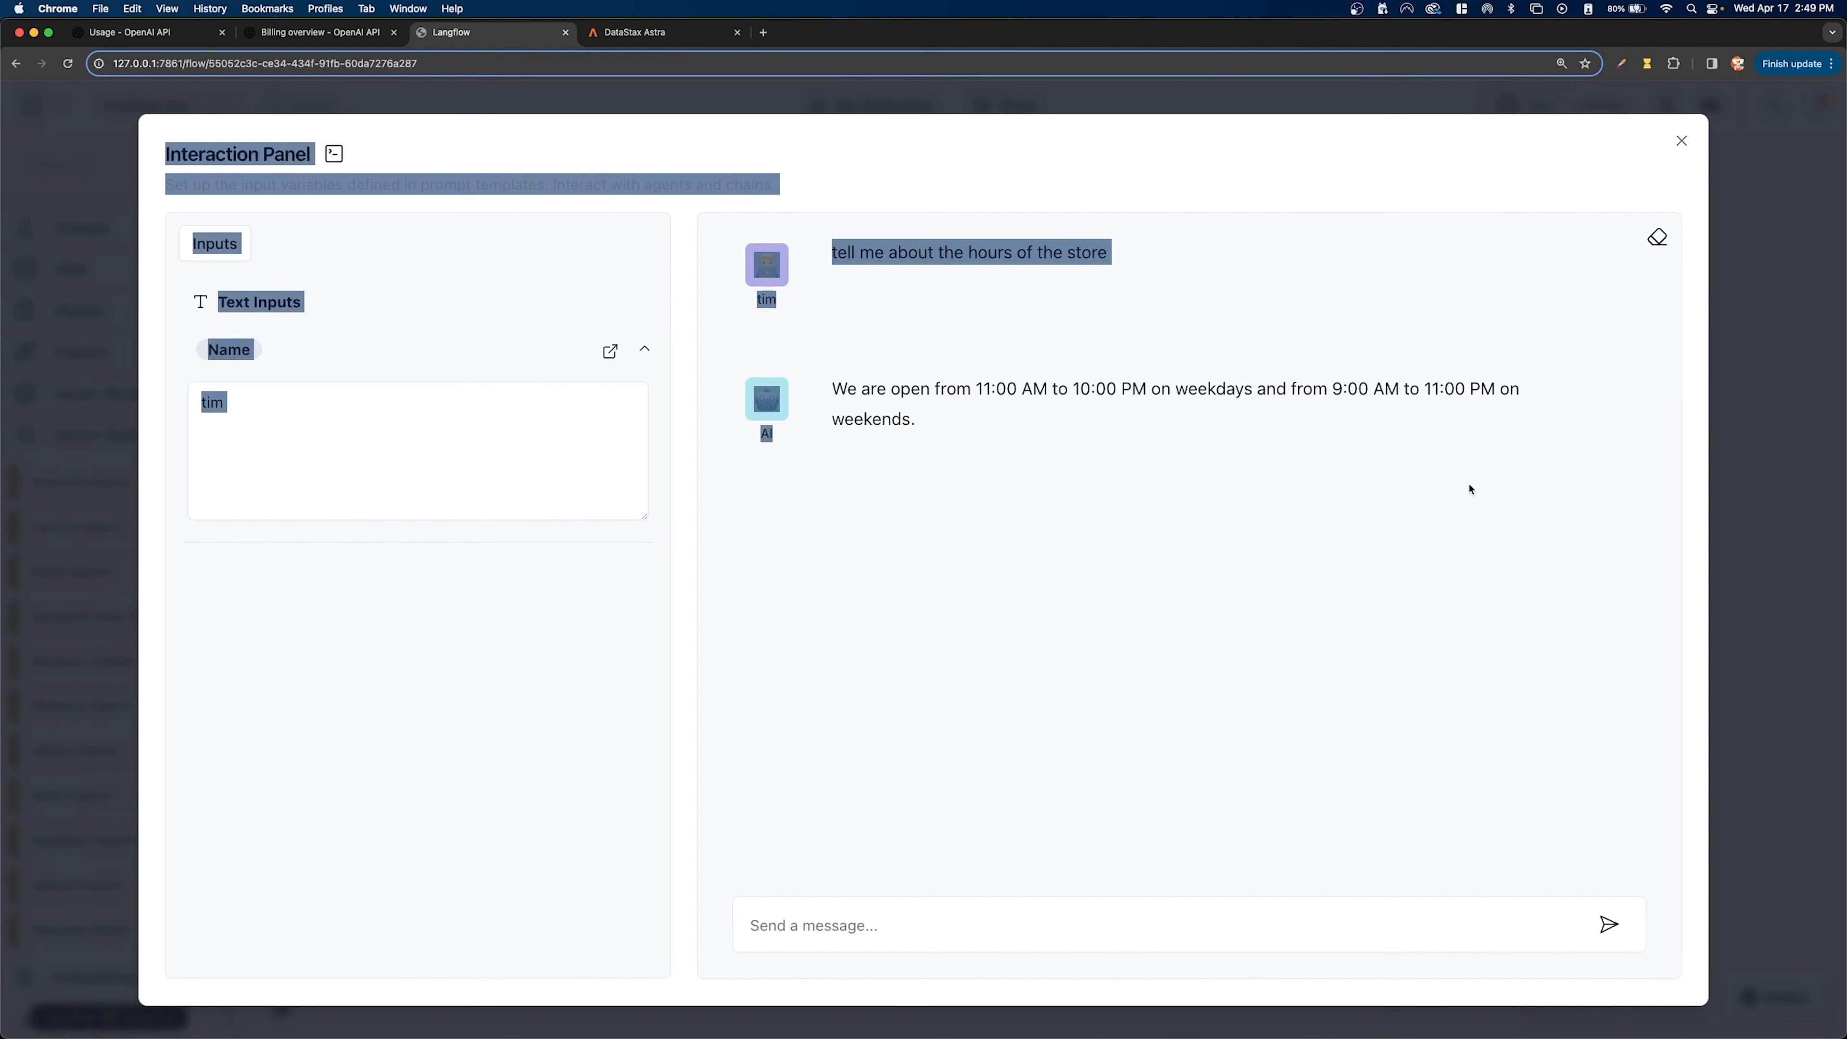
{"action": "left_click", "coordinate": [1681, 140]}
{"action": "scroll", "coordinate": [1368, 264], "scroll_direction": "down", "scroll_amount": 3}
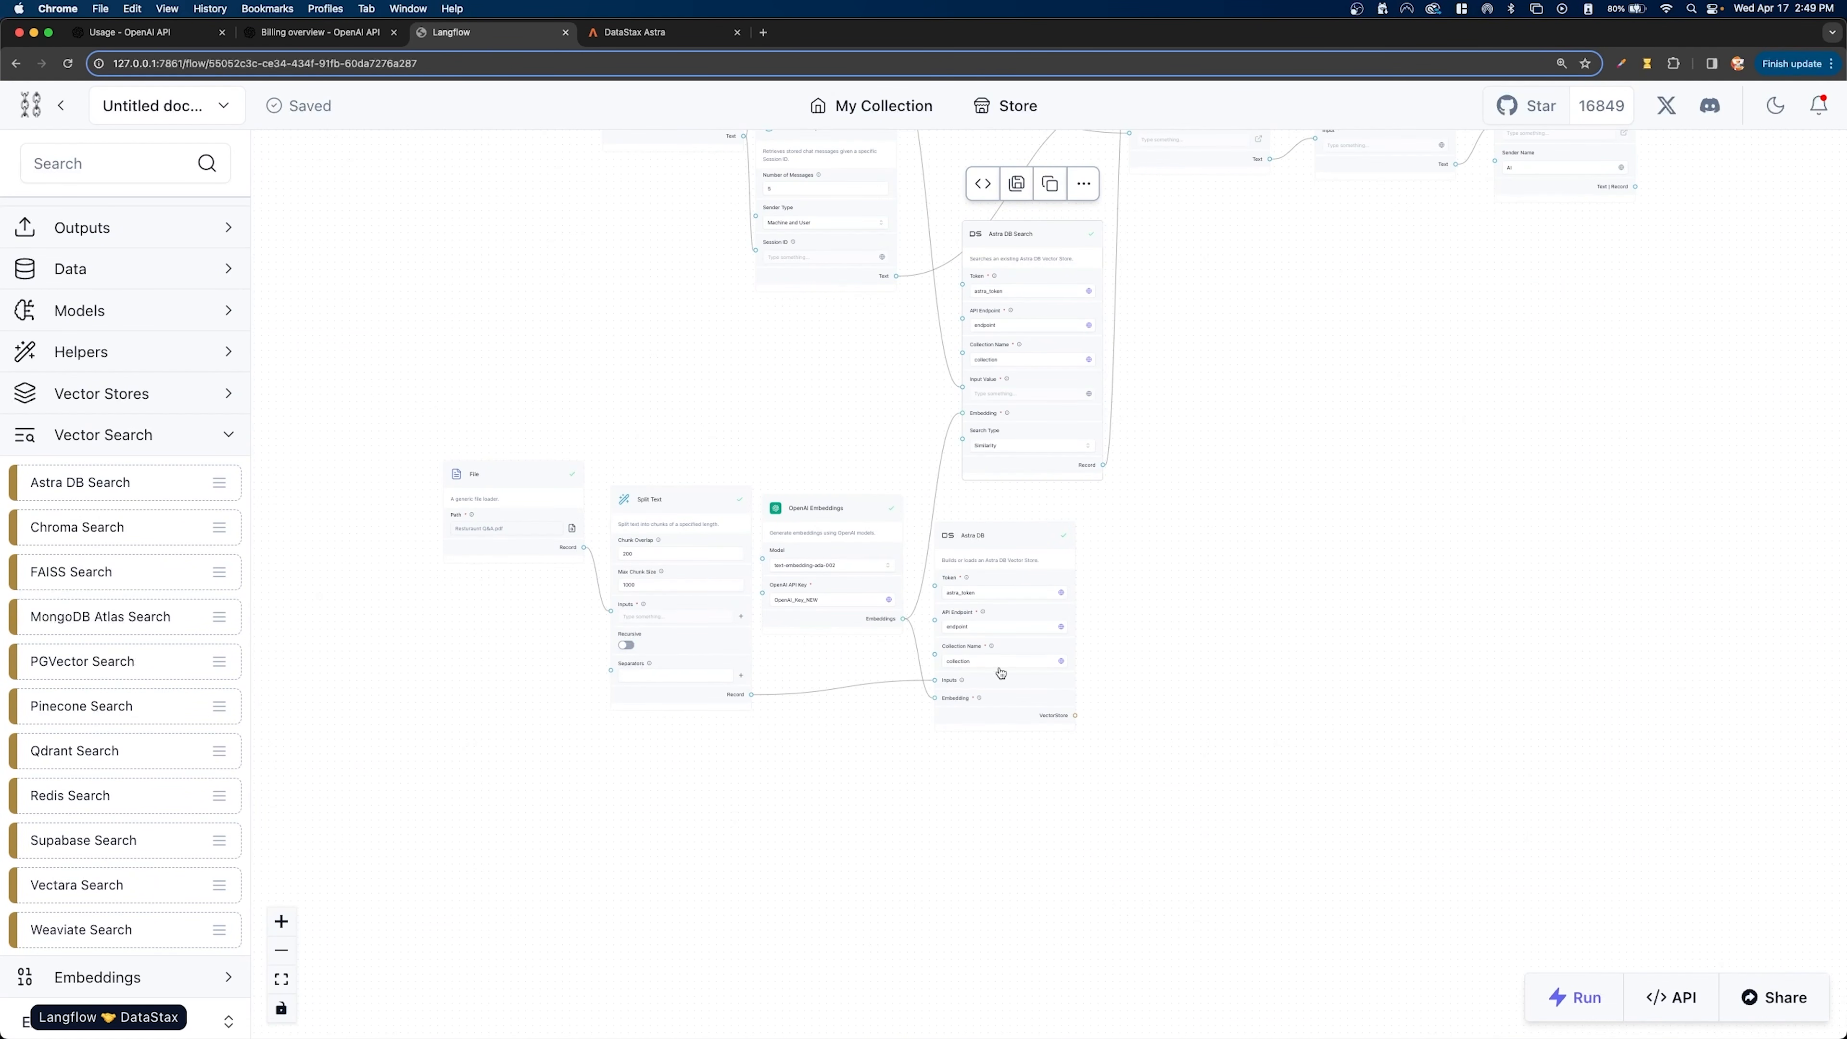
{"action": "left_click_drag", "start_coordinate": [1319, 387], "coordinate": [1117, 643]}
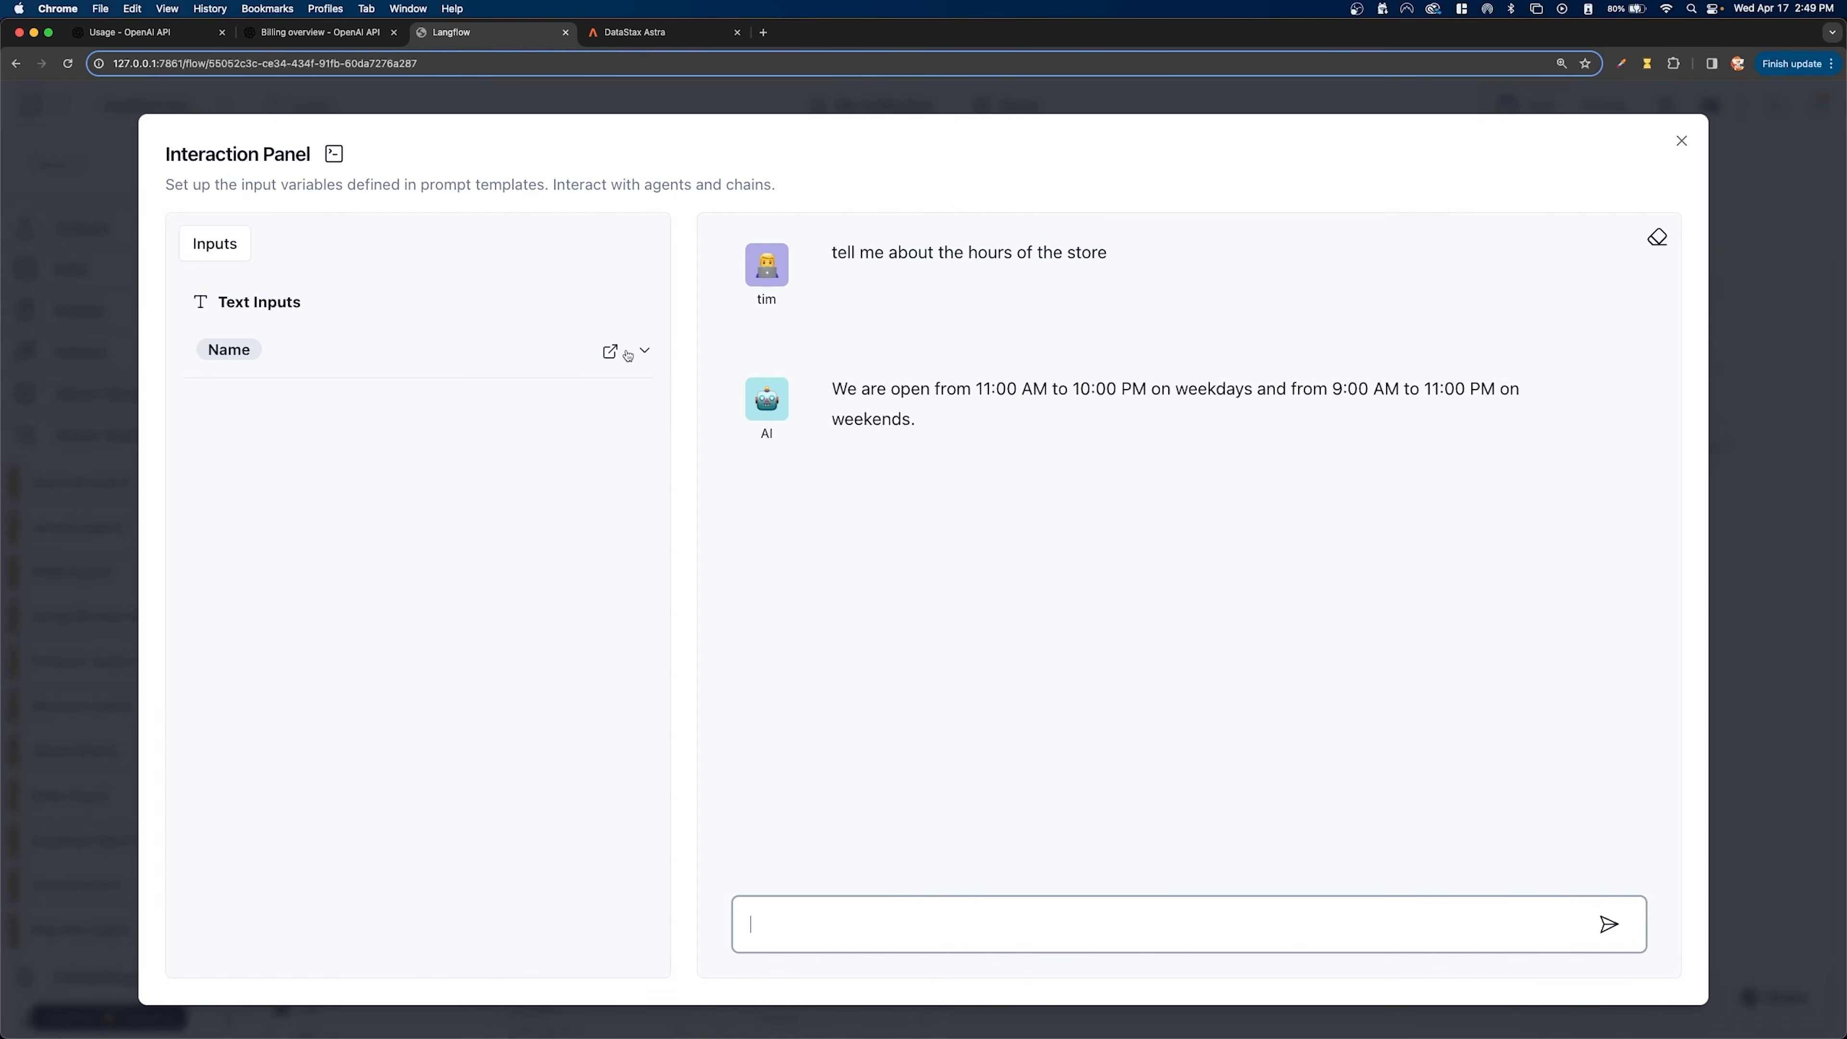
{"action": "left_click", "coordinate": [626, 353]}
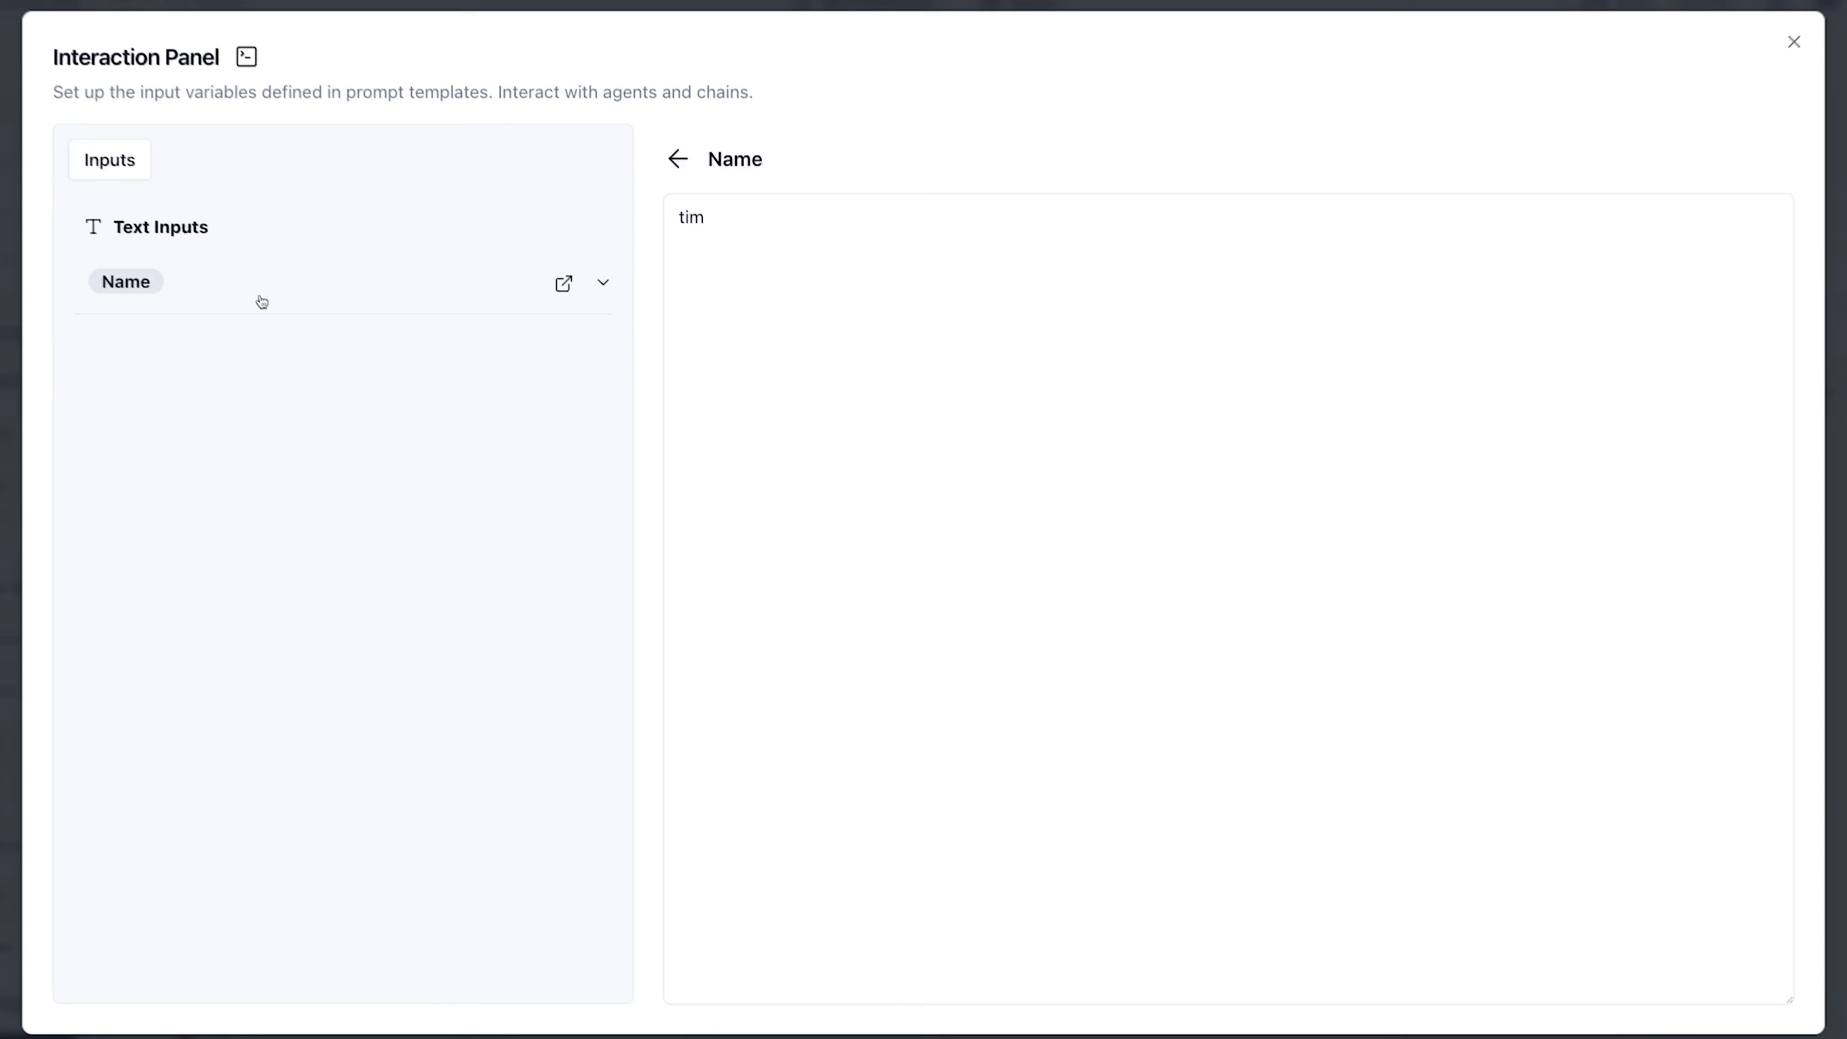
{"action": "key", "text": "super+a"}
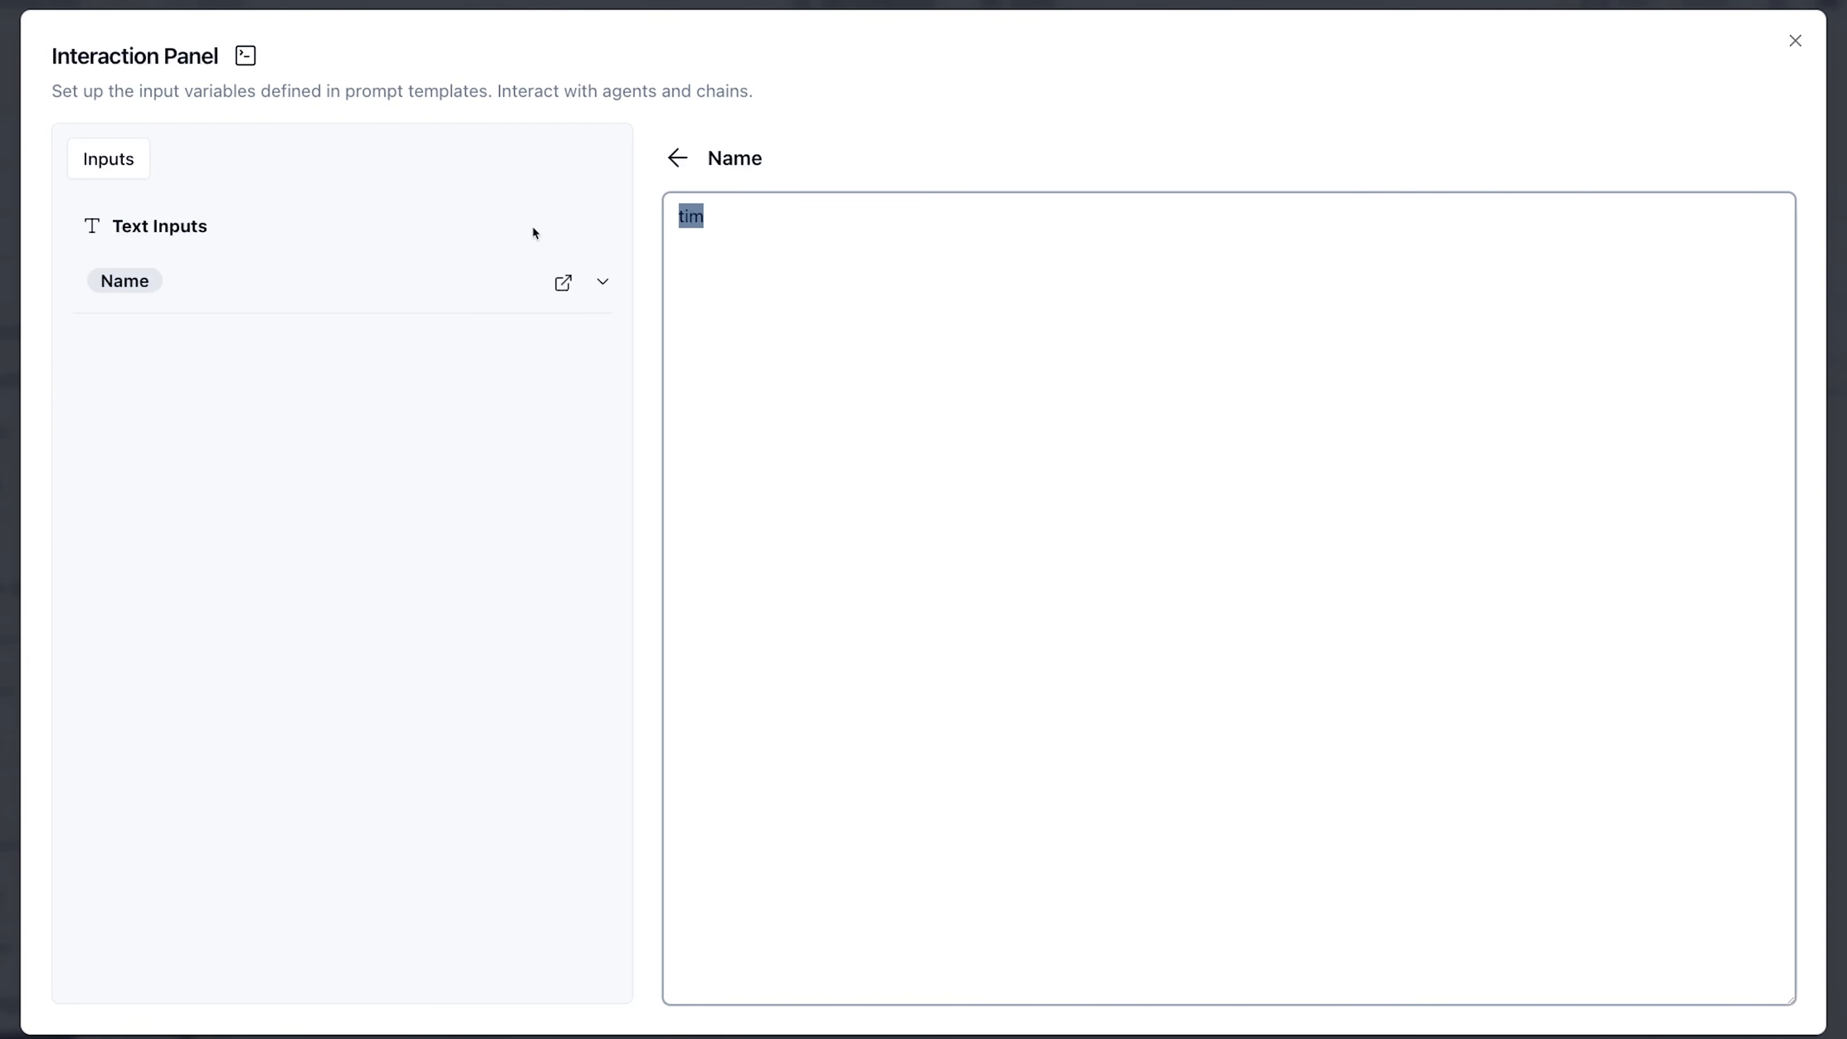
{"action": "type", "text": "jody"}
{"action": "left_click", "coordinate": [677, 158]}
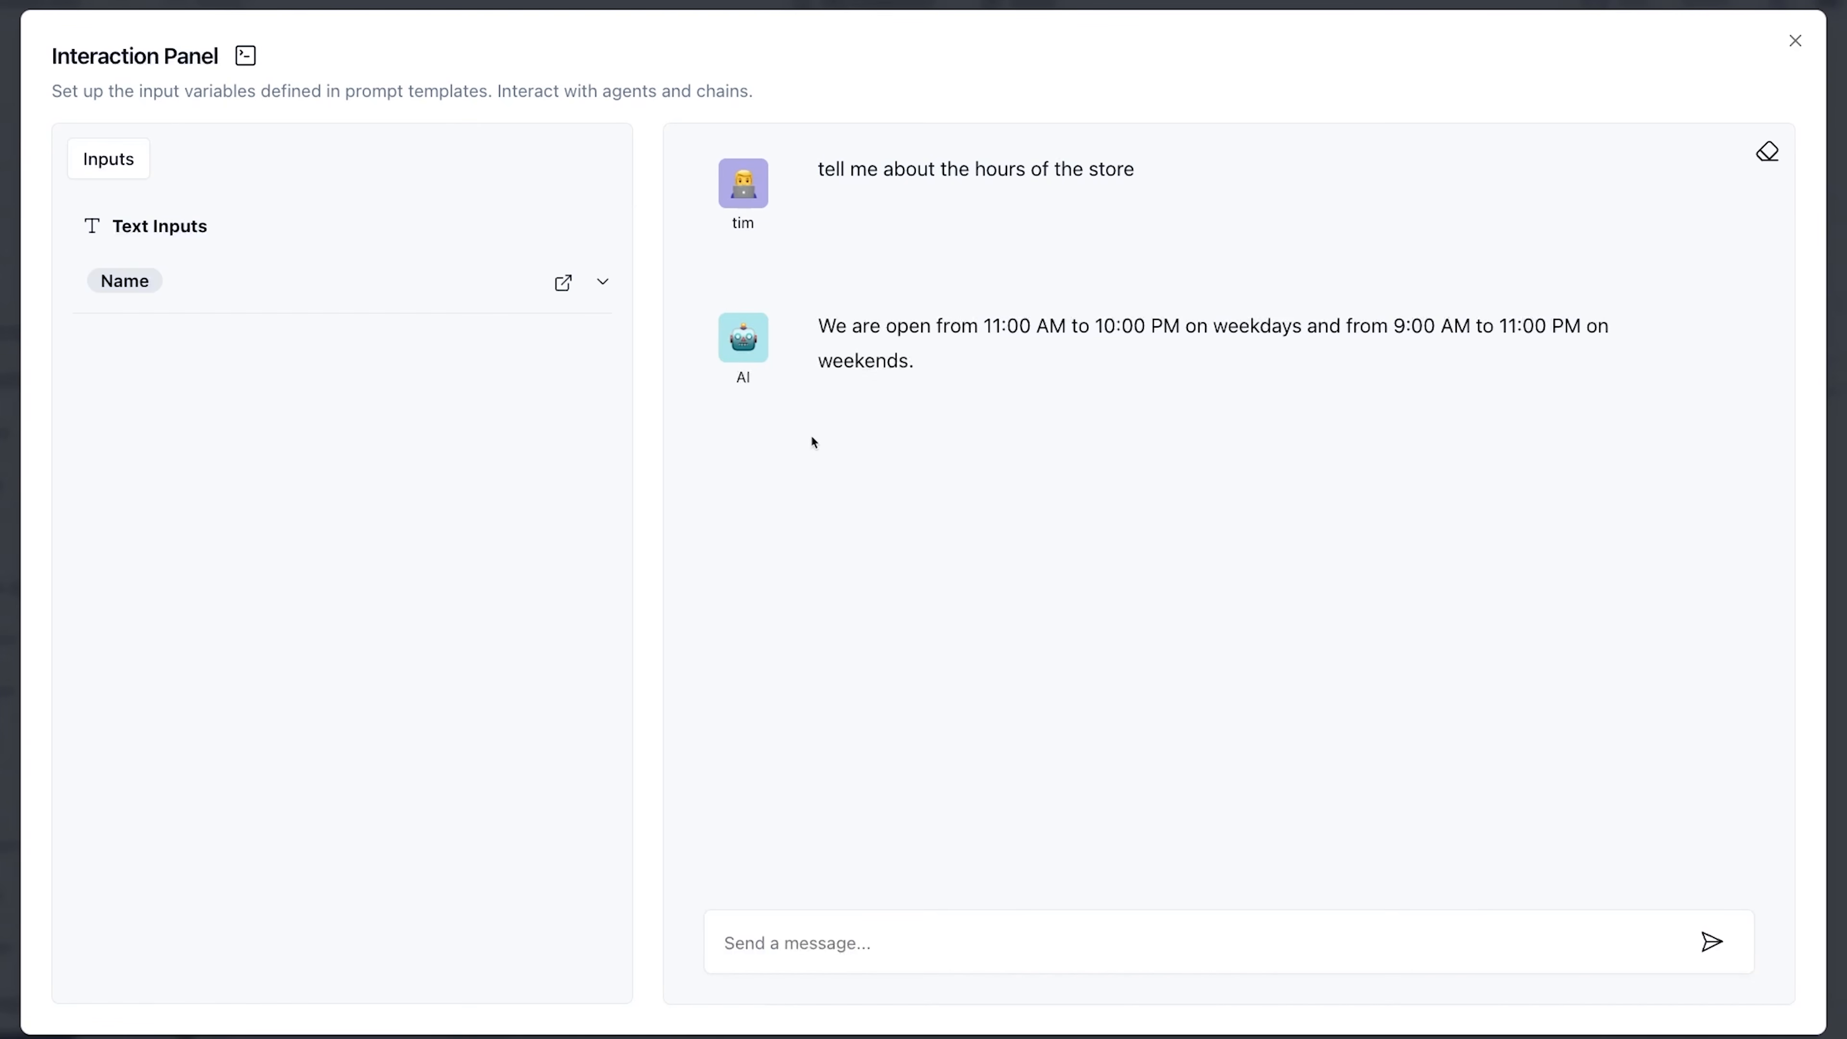
- Expand the Name input and ask the chatbot "hey, have i asked u anything yet" to test memory for the new name
{"action": "left_click", "coordinate": [797, 940]}
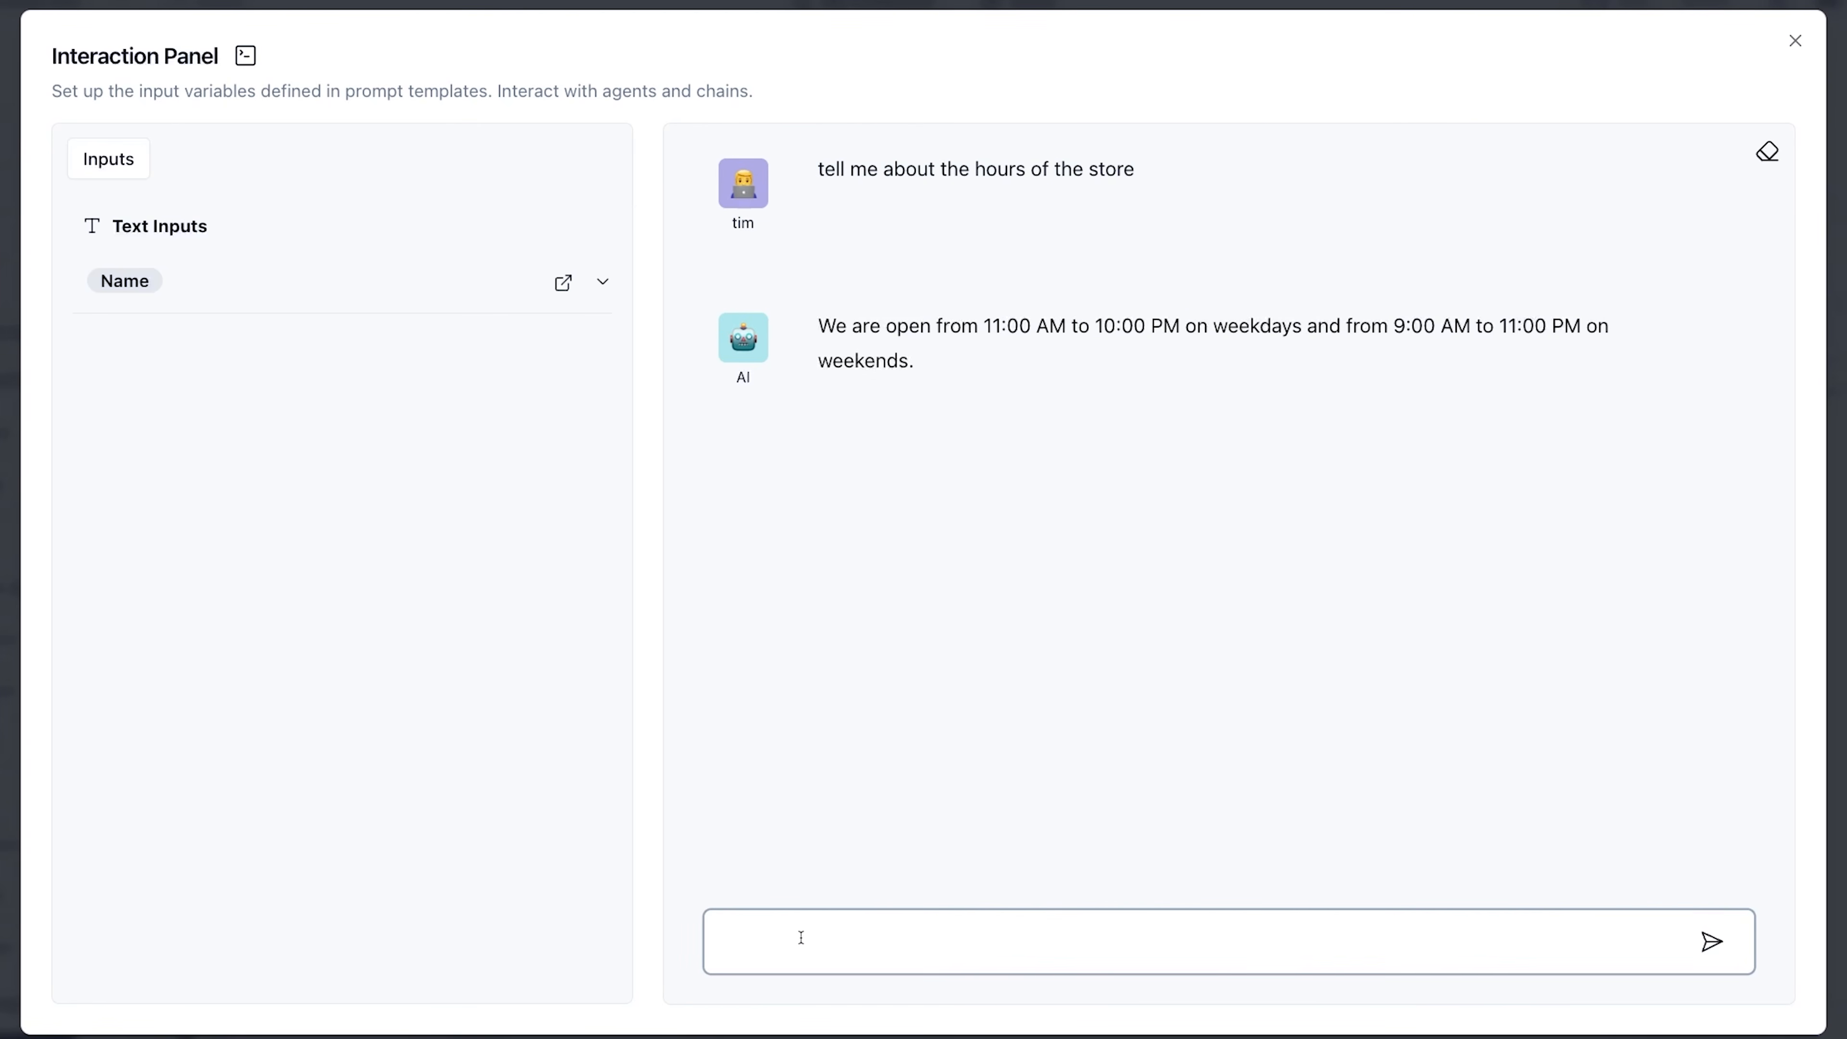
{"action": "left_click", "coordinate": [211, 297]}
{"action": "left_click", "coordinate": [849, 928]}
{"action": "type", "text": "hey, have i as"}
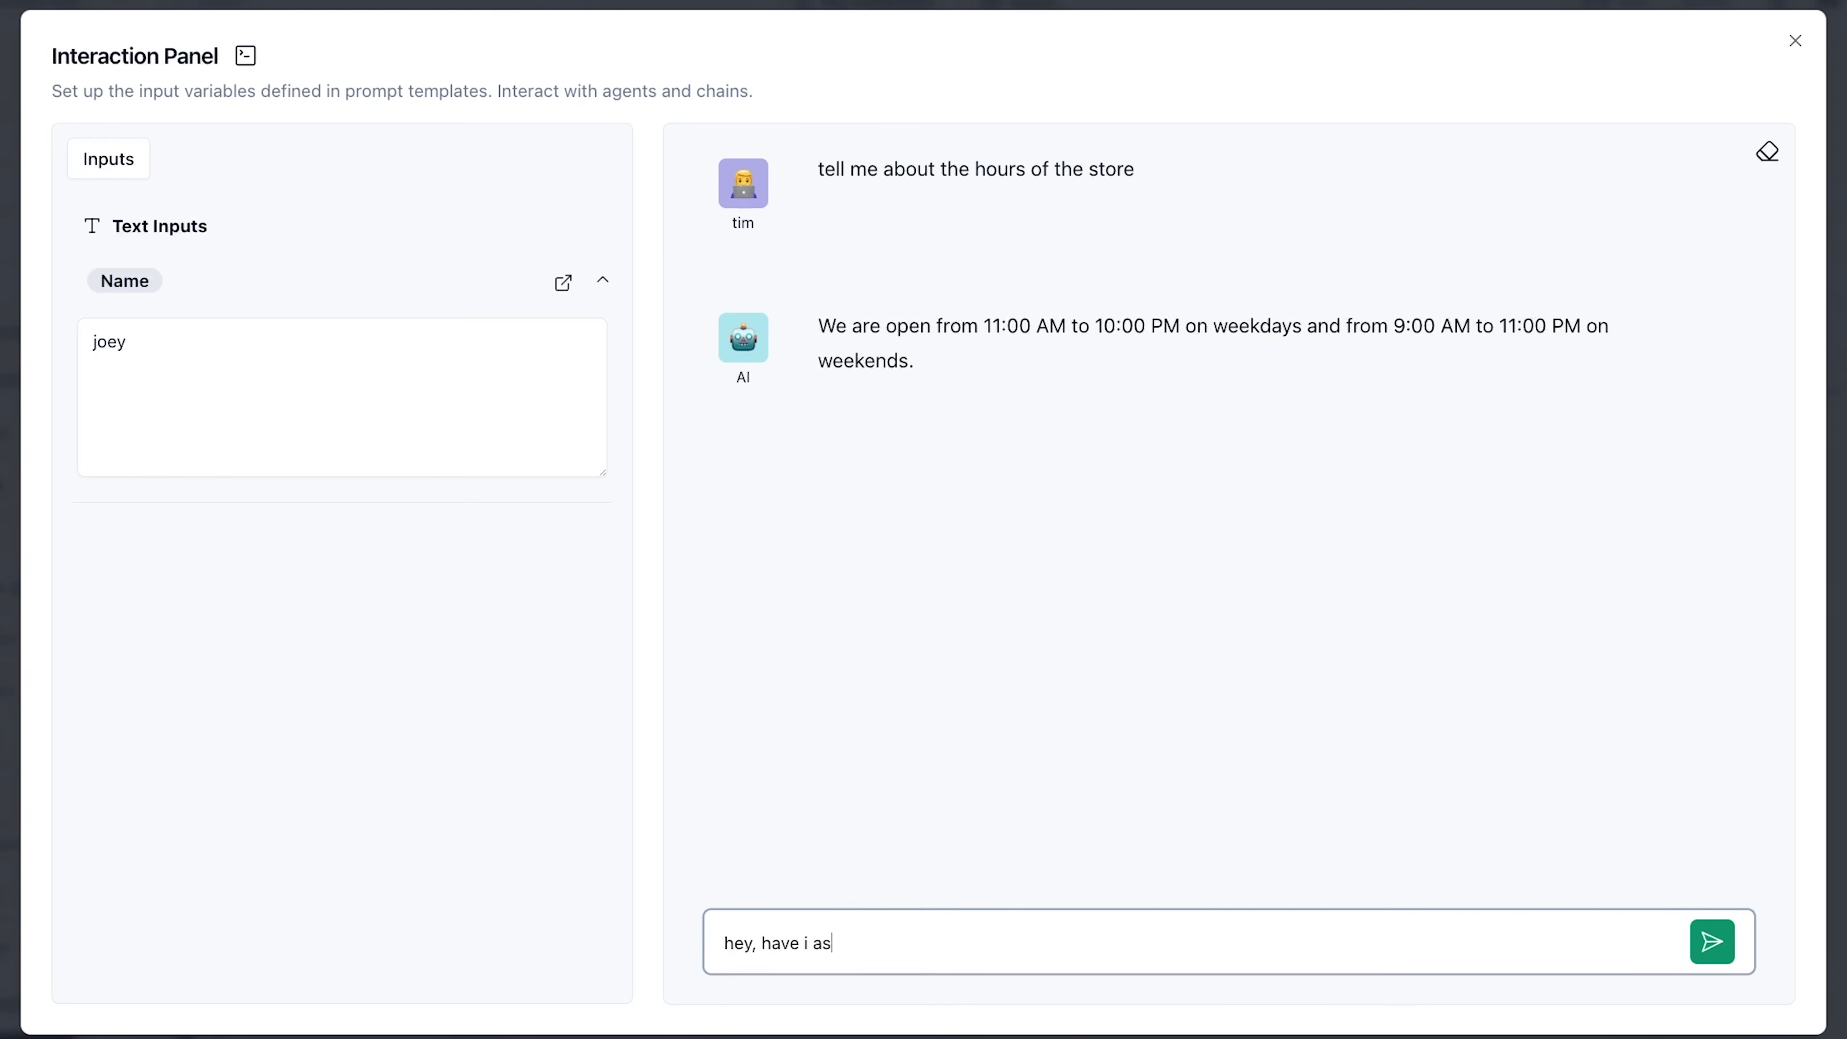
{"action": "type", "text": "ked u anything yet"}
{"action": "key", "text": "Return"}
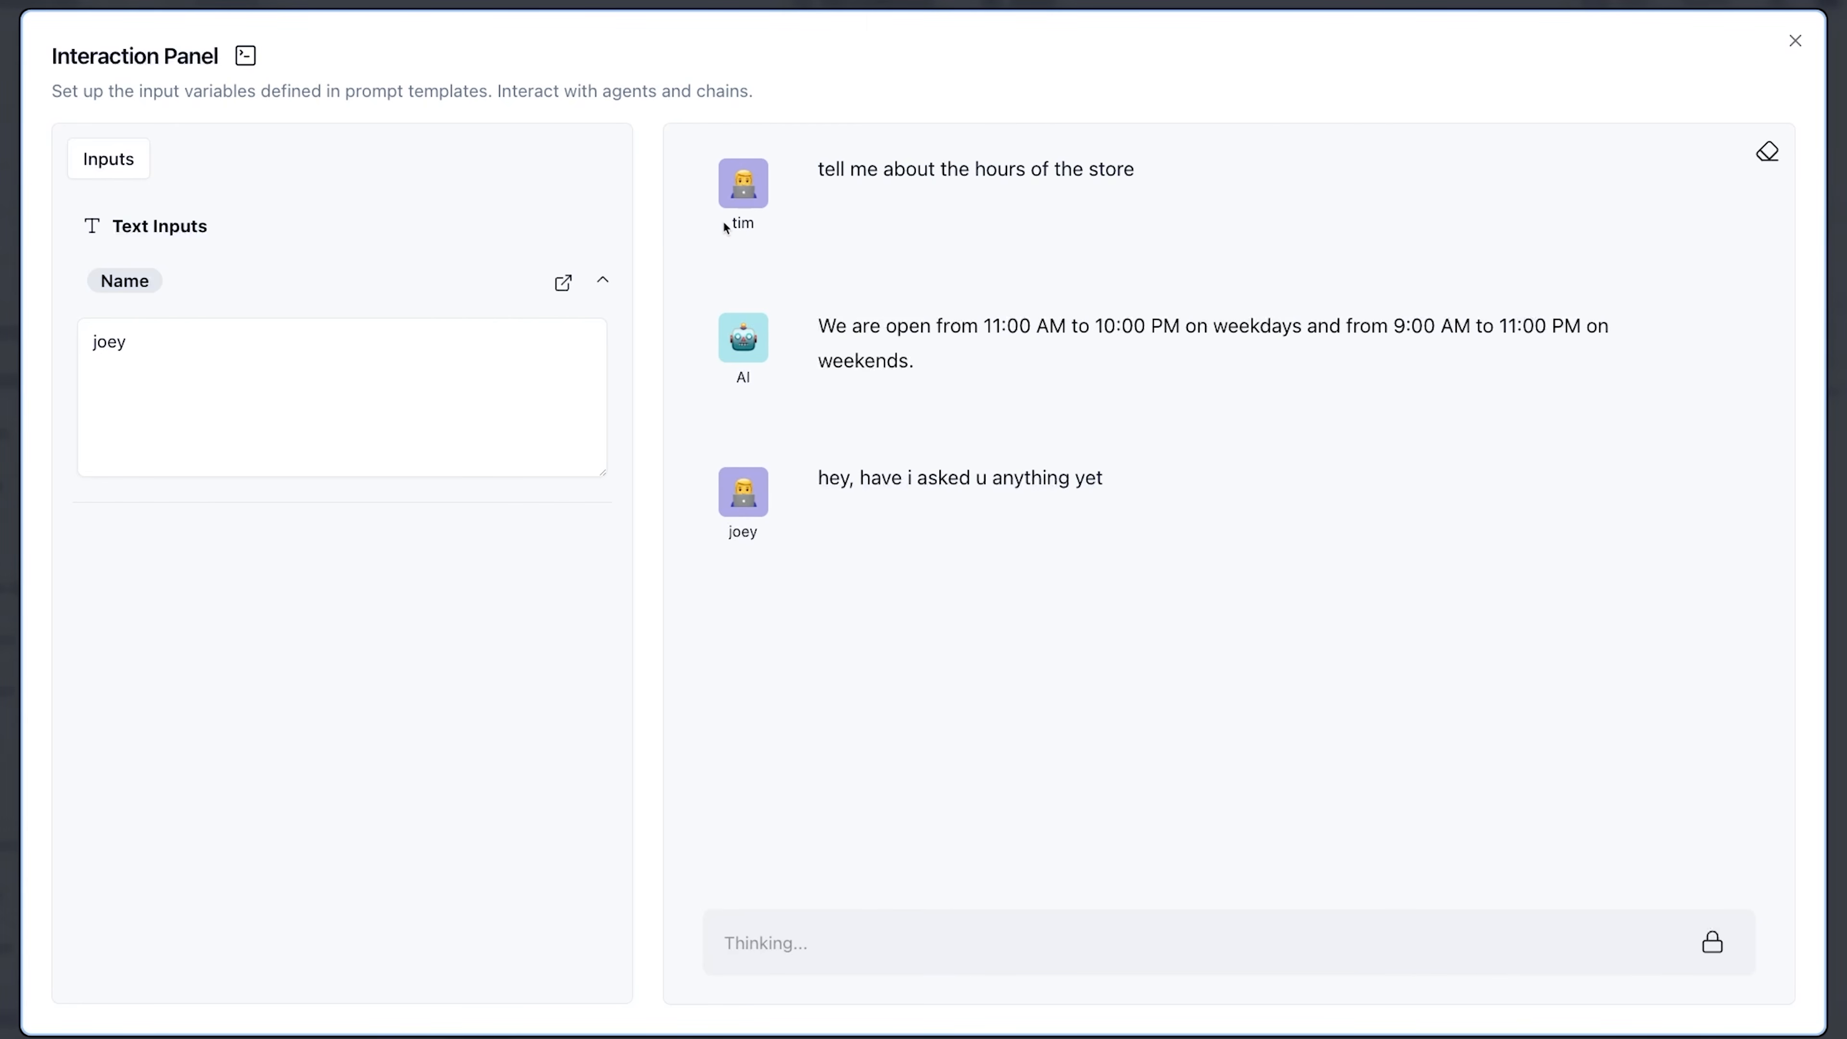
{"action": "left_click", "coordinate": [815, 229]}
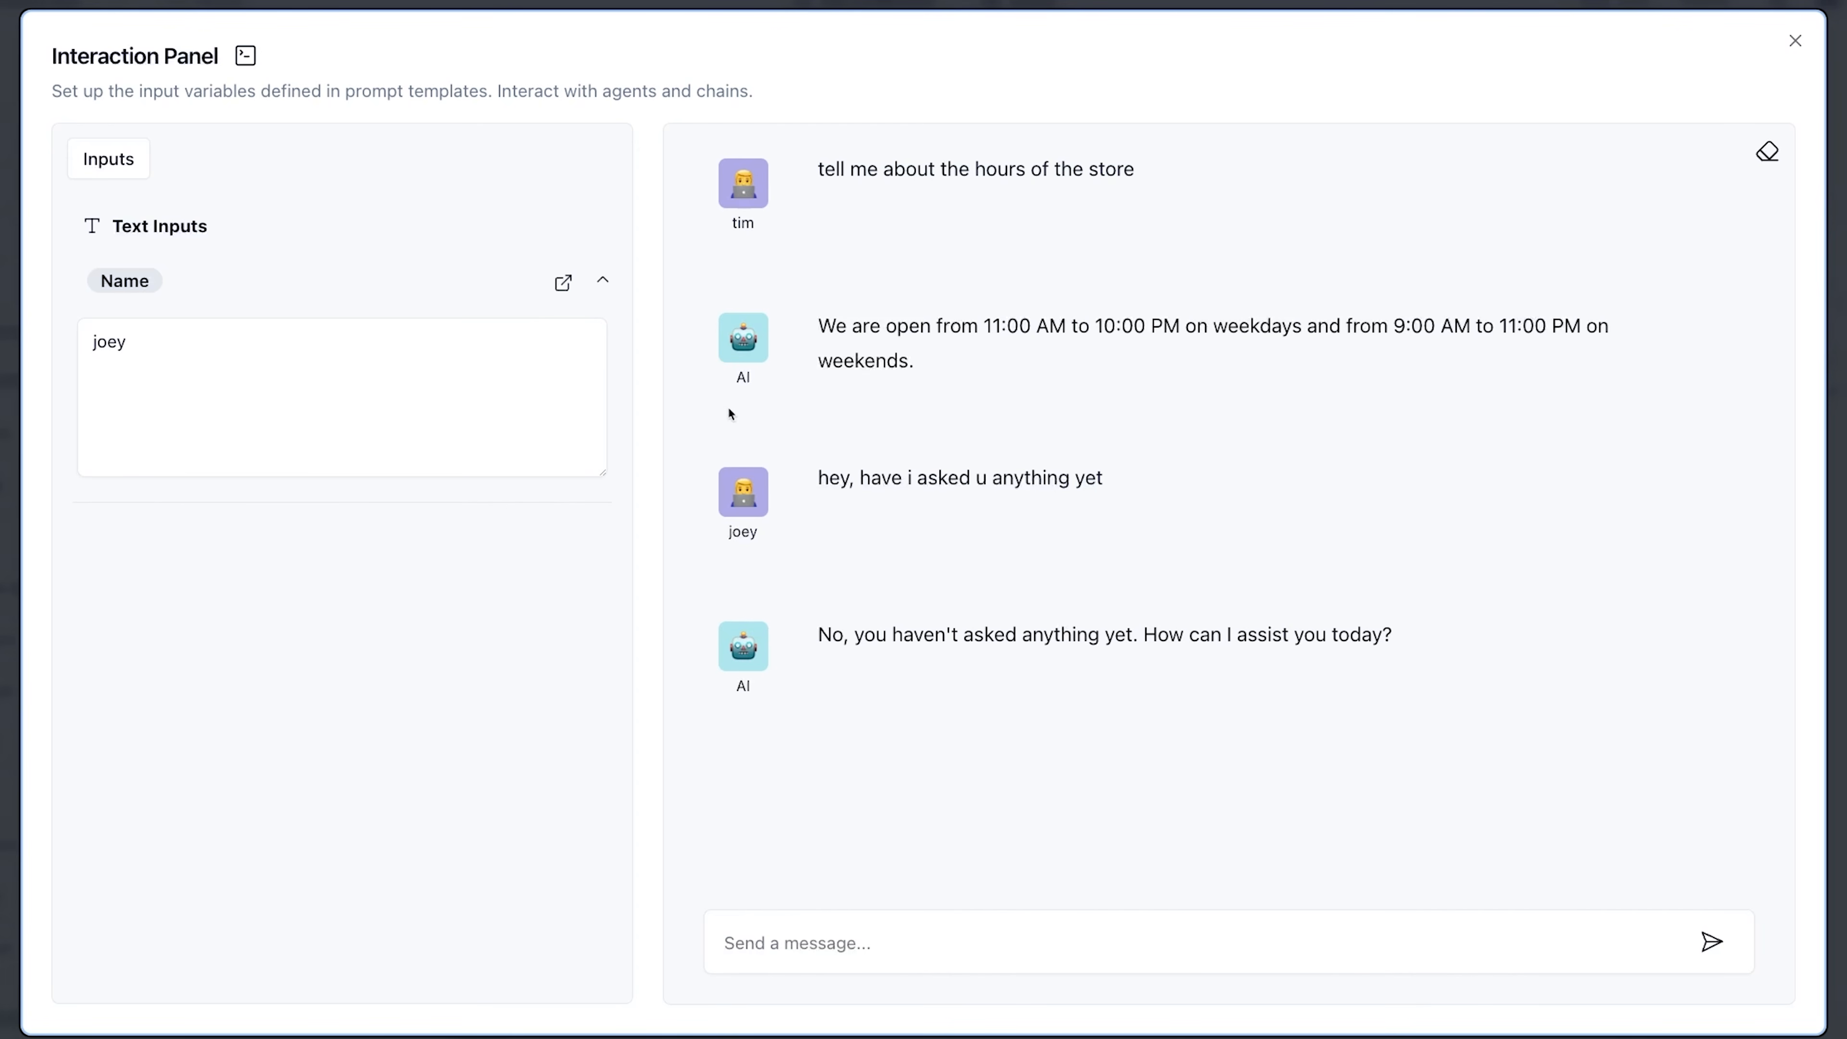
- Send the message "okay cool thanks" in the chat
{"action": "left_click", "coordinate": [1076, 921]}
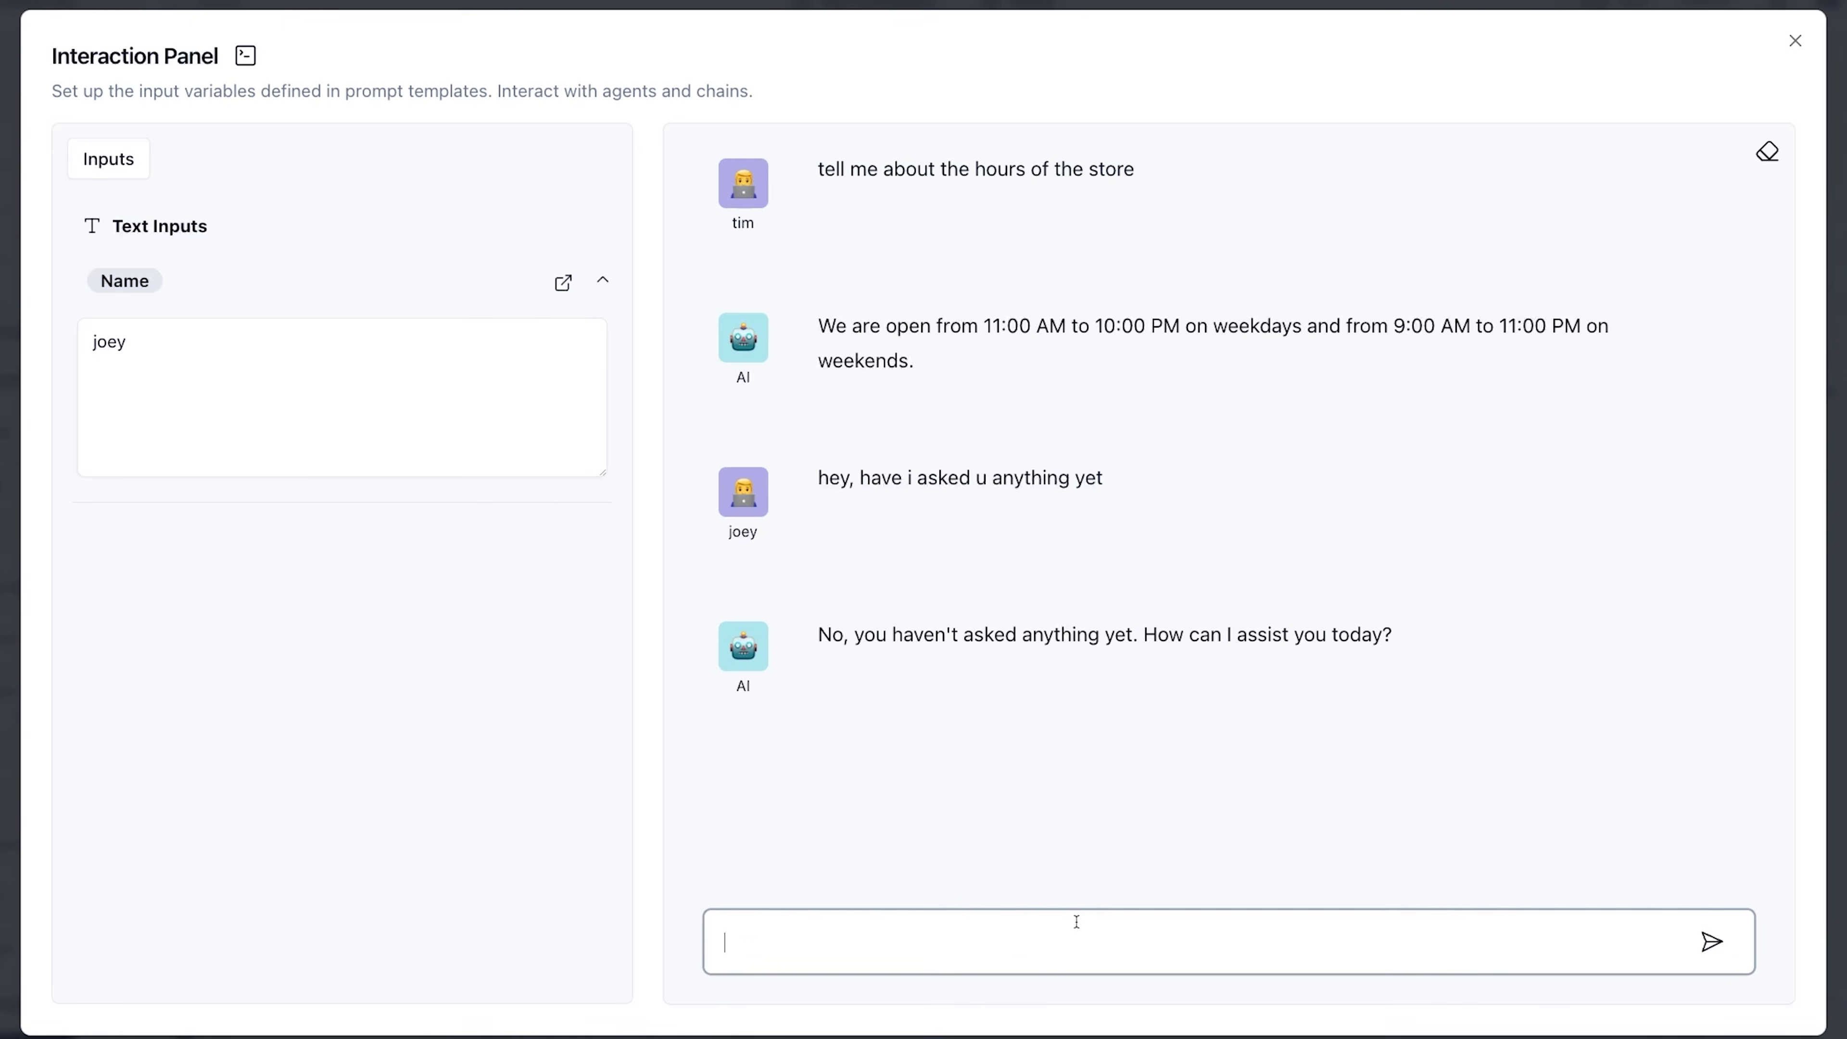
{"action": "type", "text": "okay cool th"}
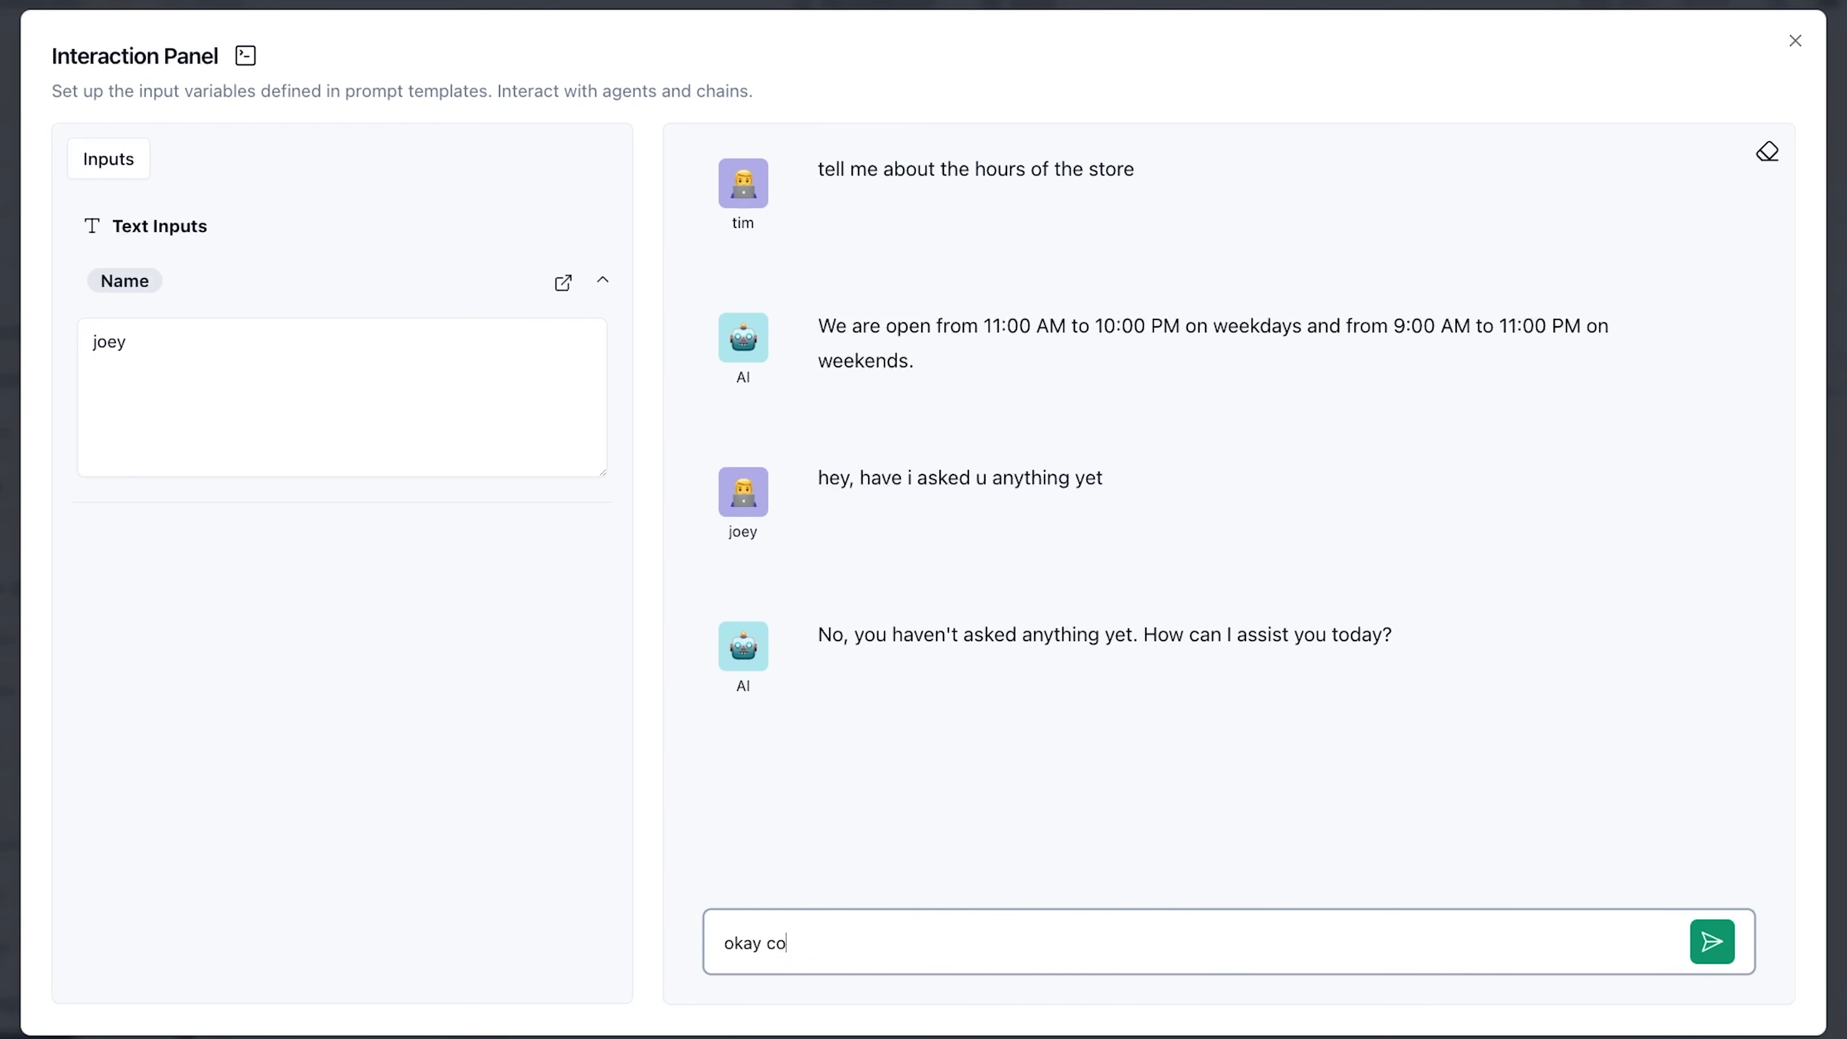
{"action": "type", "text": "anks"}
{"action": "key", "text": "Return"}
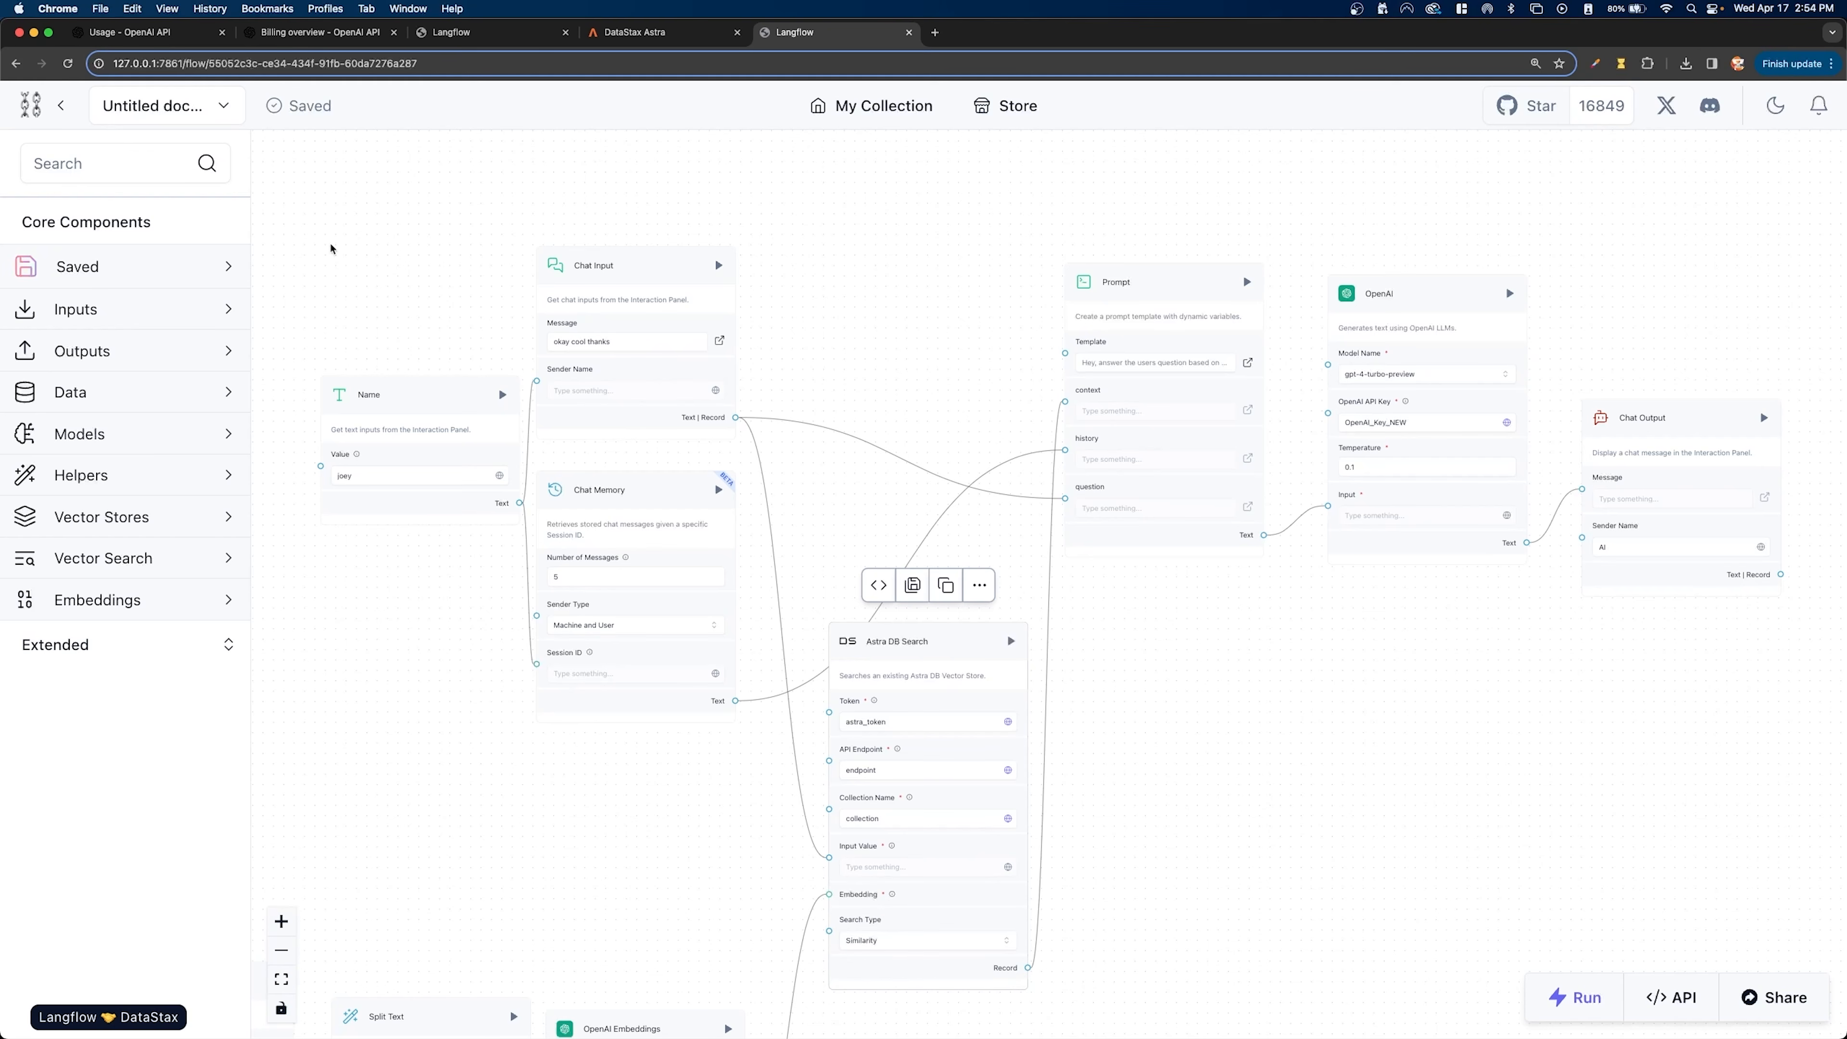
{"action": "left_click", "coordinate": [219, 109]}
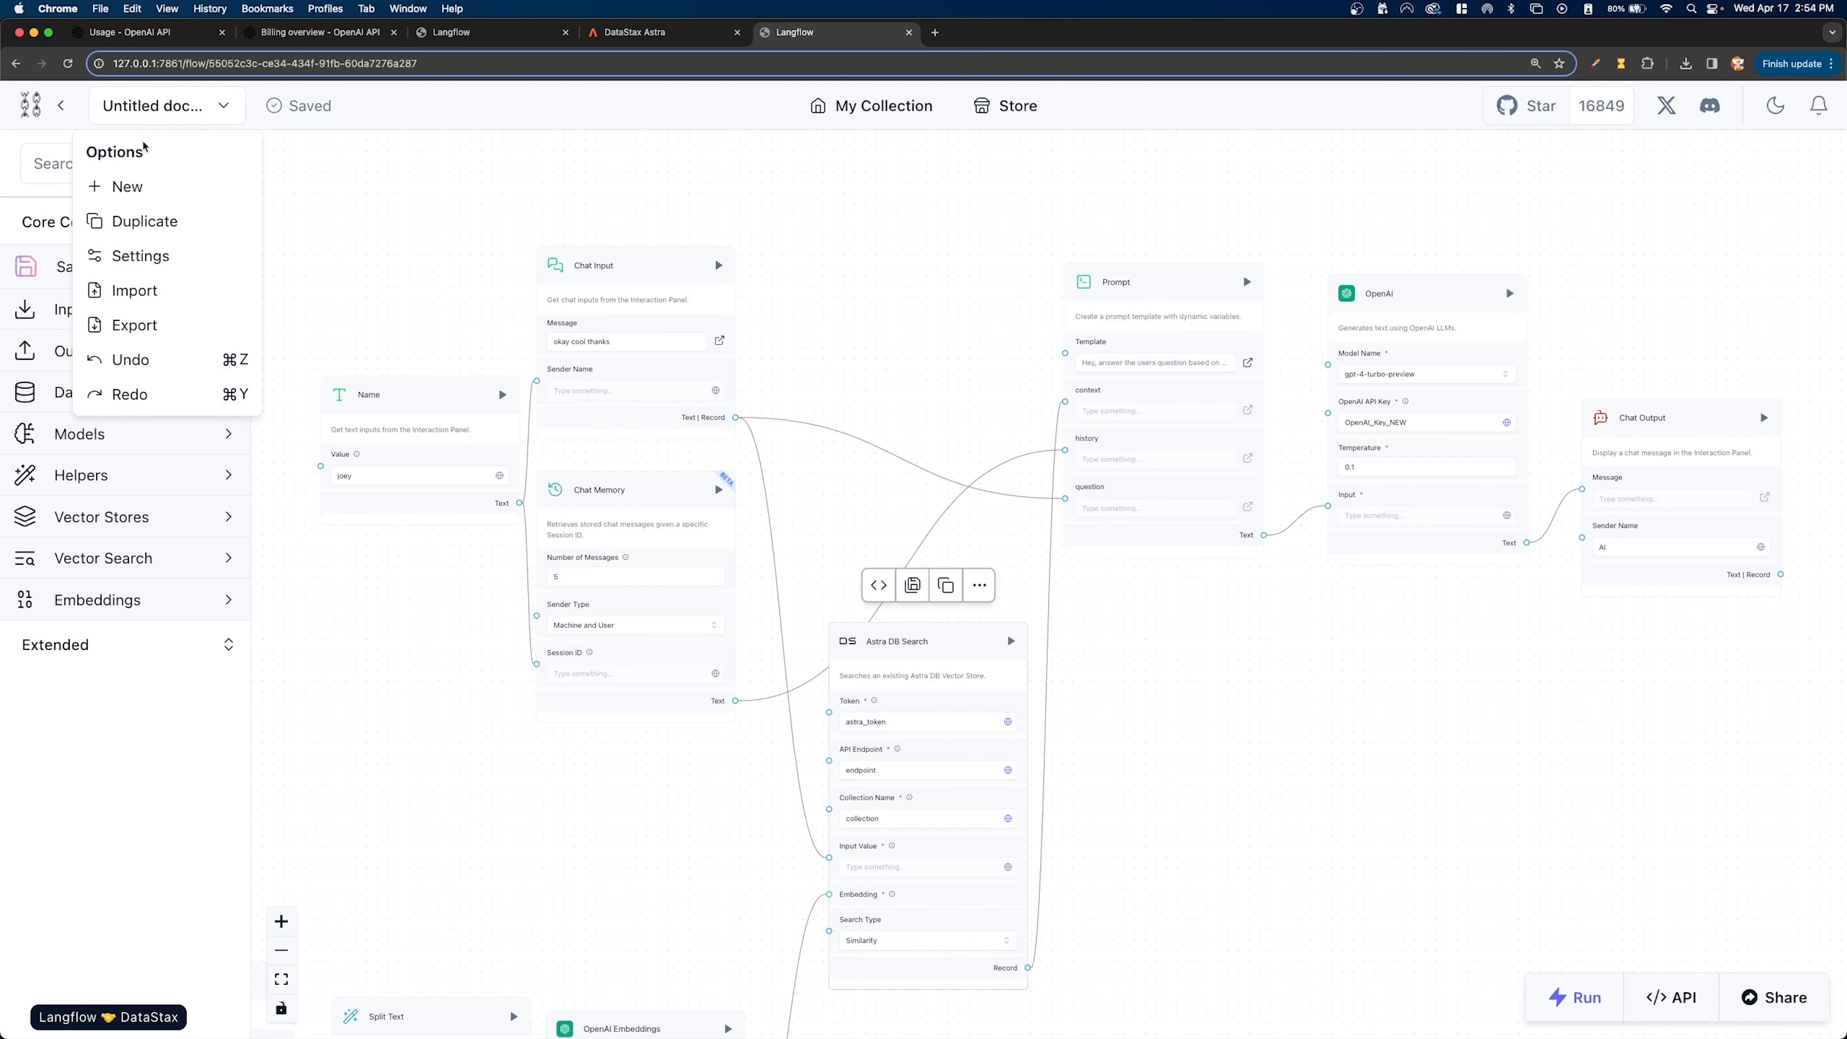
{"action": "left_click", "coordinate": [145, 328]}
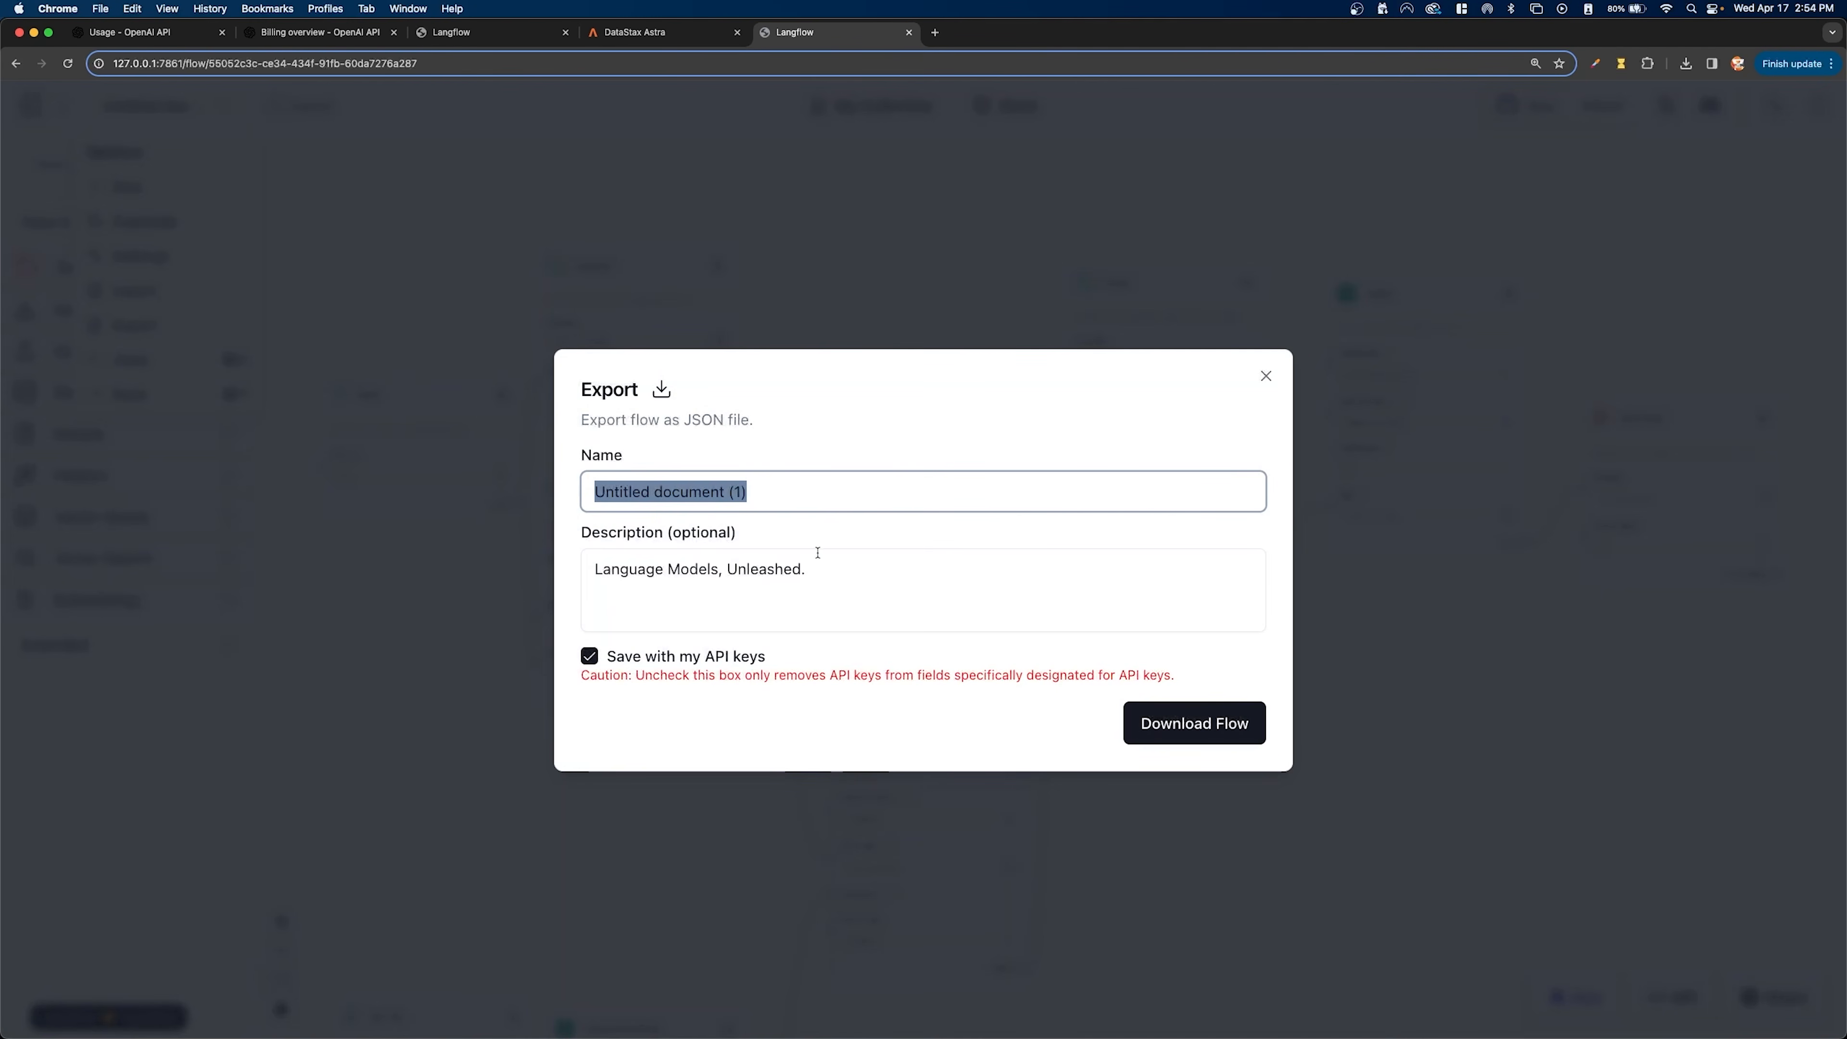
{"action": "type", "text": "rag"}
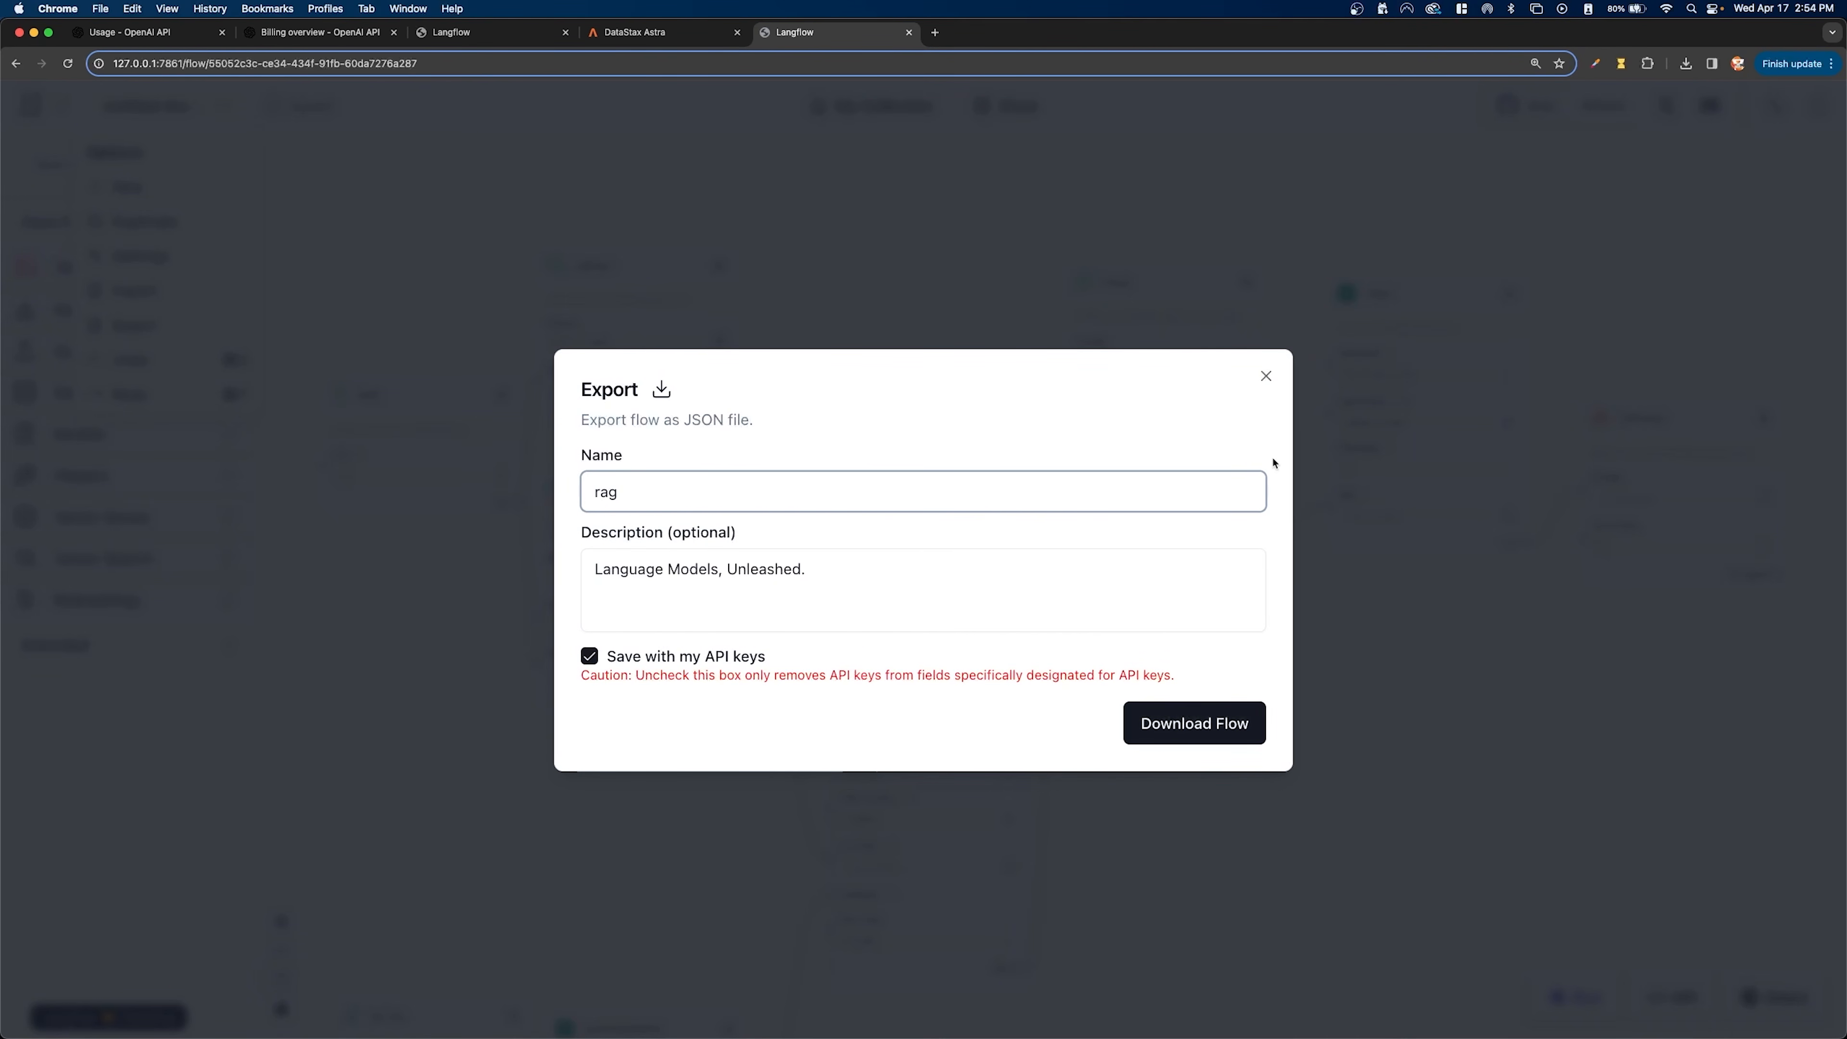
{"action": "left_click", "coordinate": [1266, 376]}
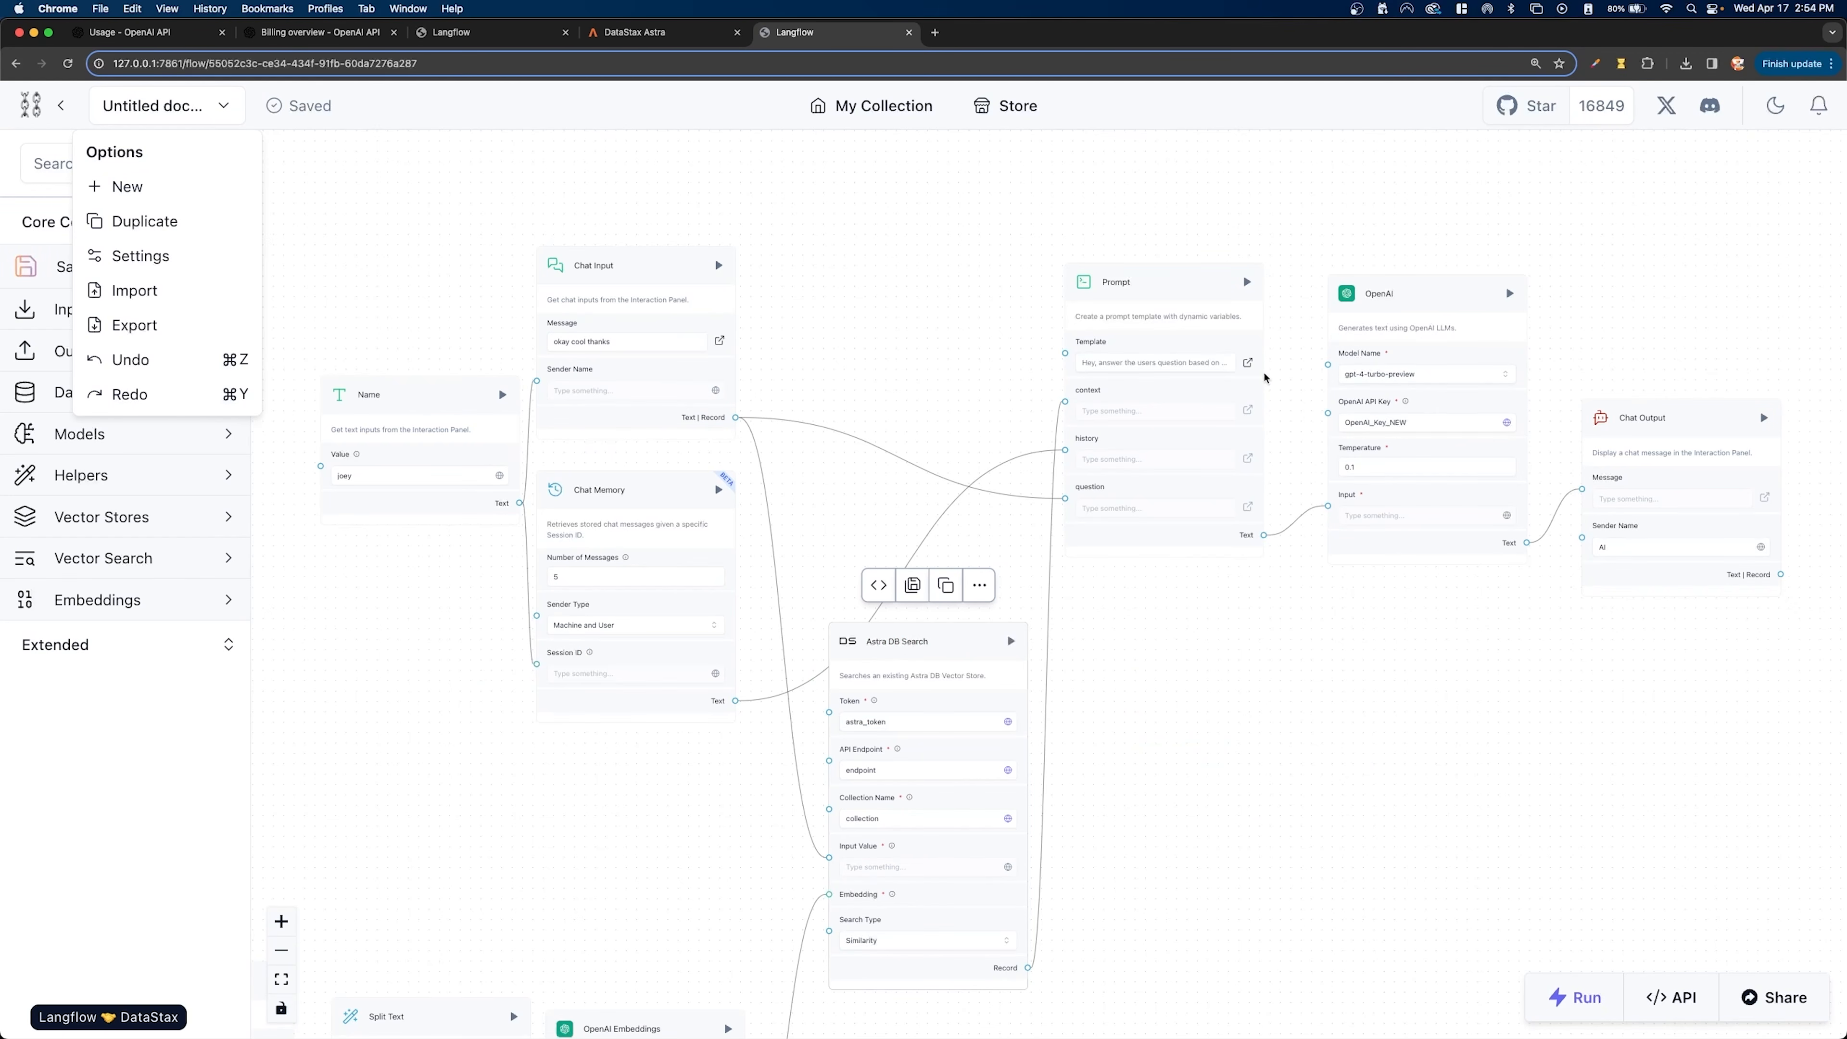
{"action": "left_click", "coordinate": [77, 111]}
- Return to My Collection and switch to Finder to show the Downloads folder
{"action": "left_click", "coordinate": [61, 106]}
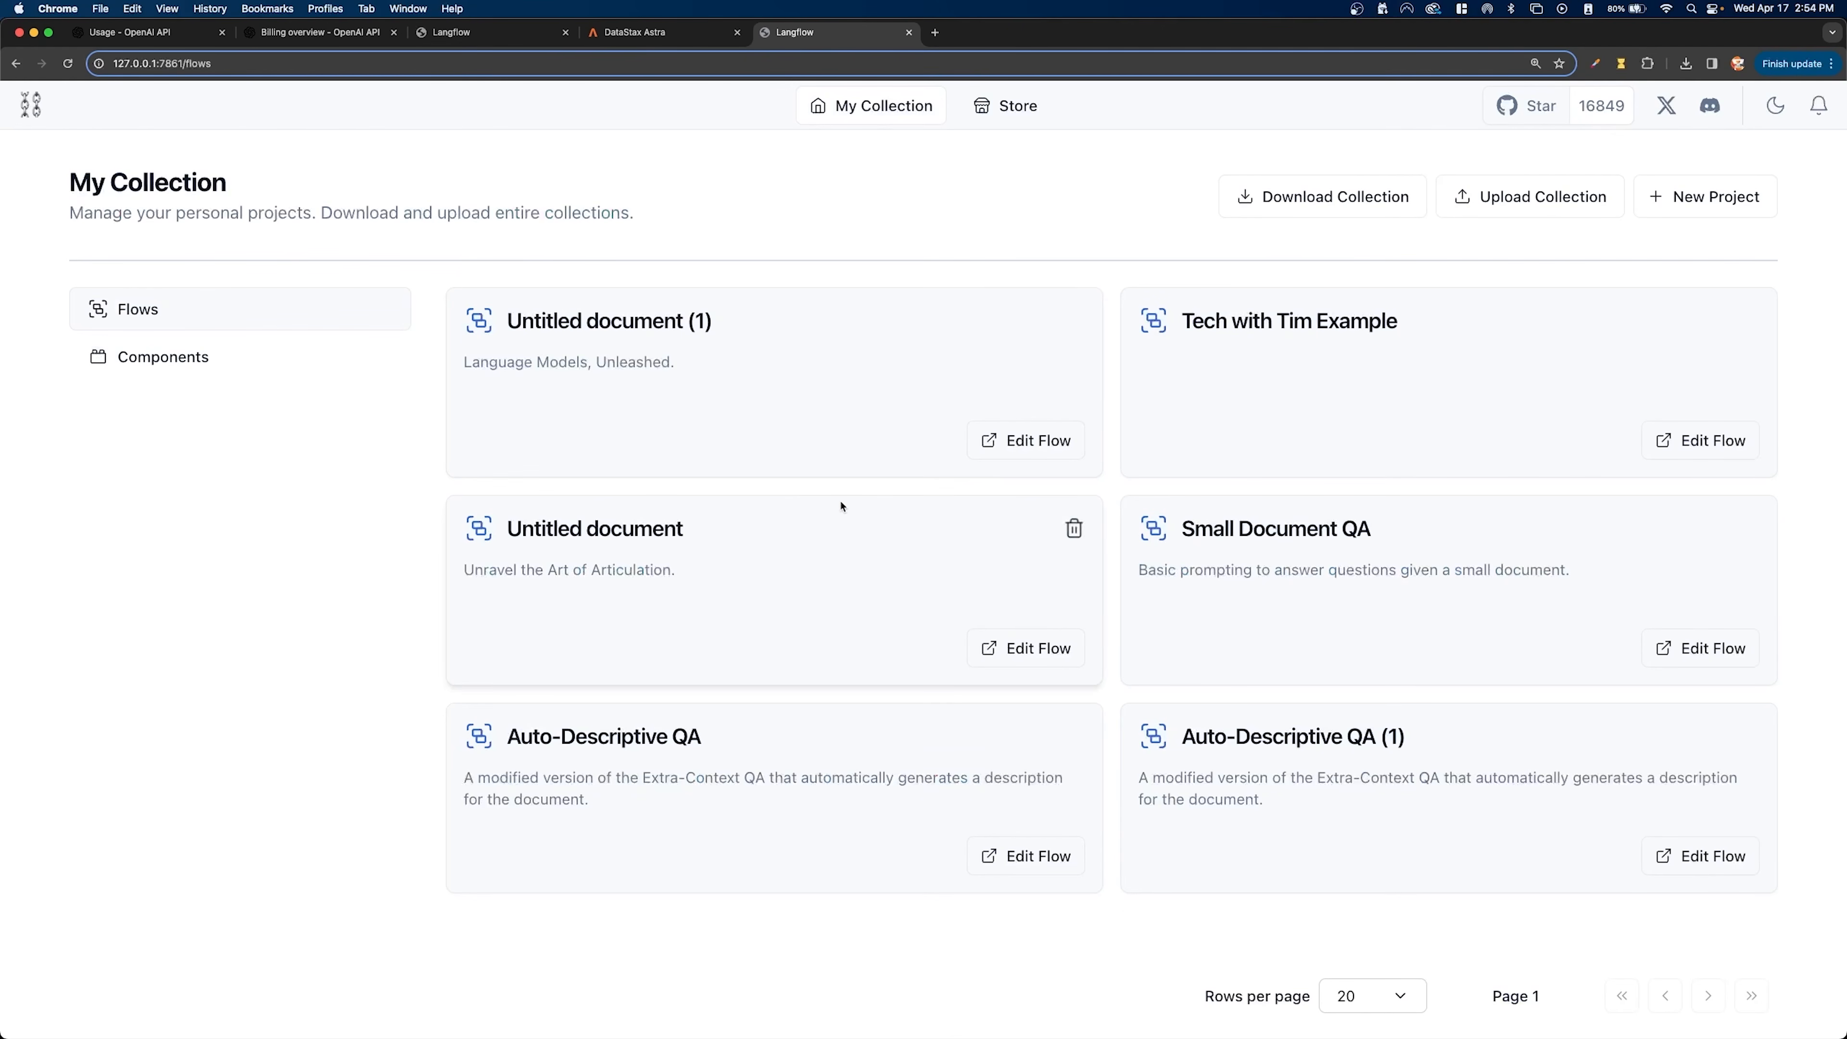
{"action": "left_click", "coordinate": [1812, 87]}
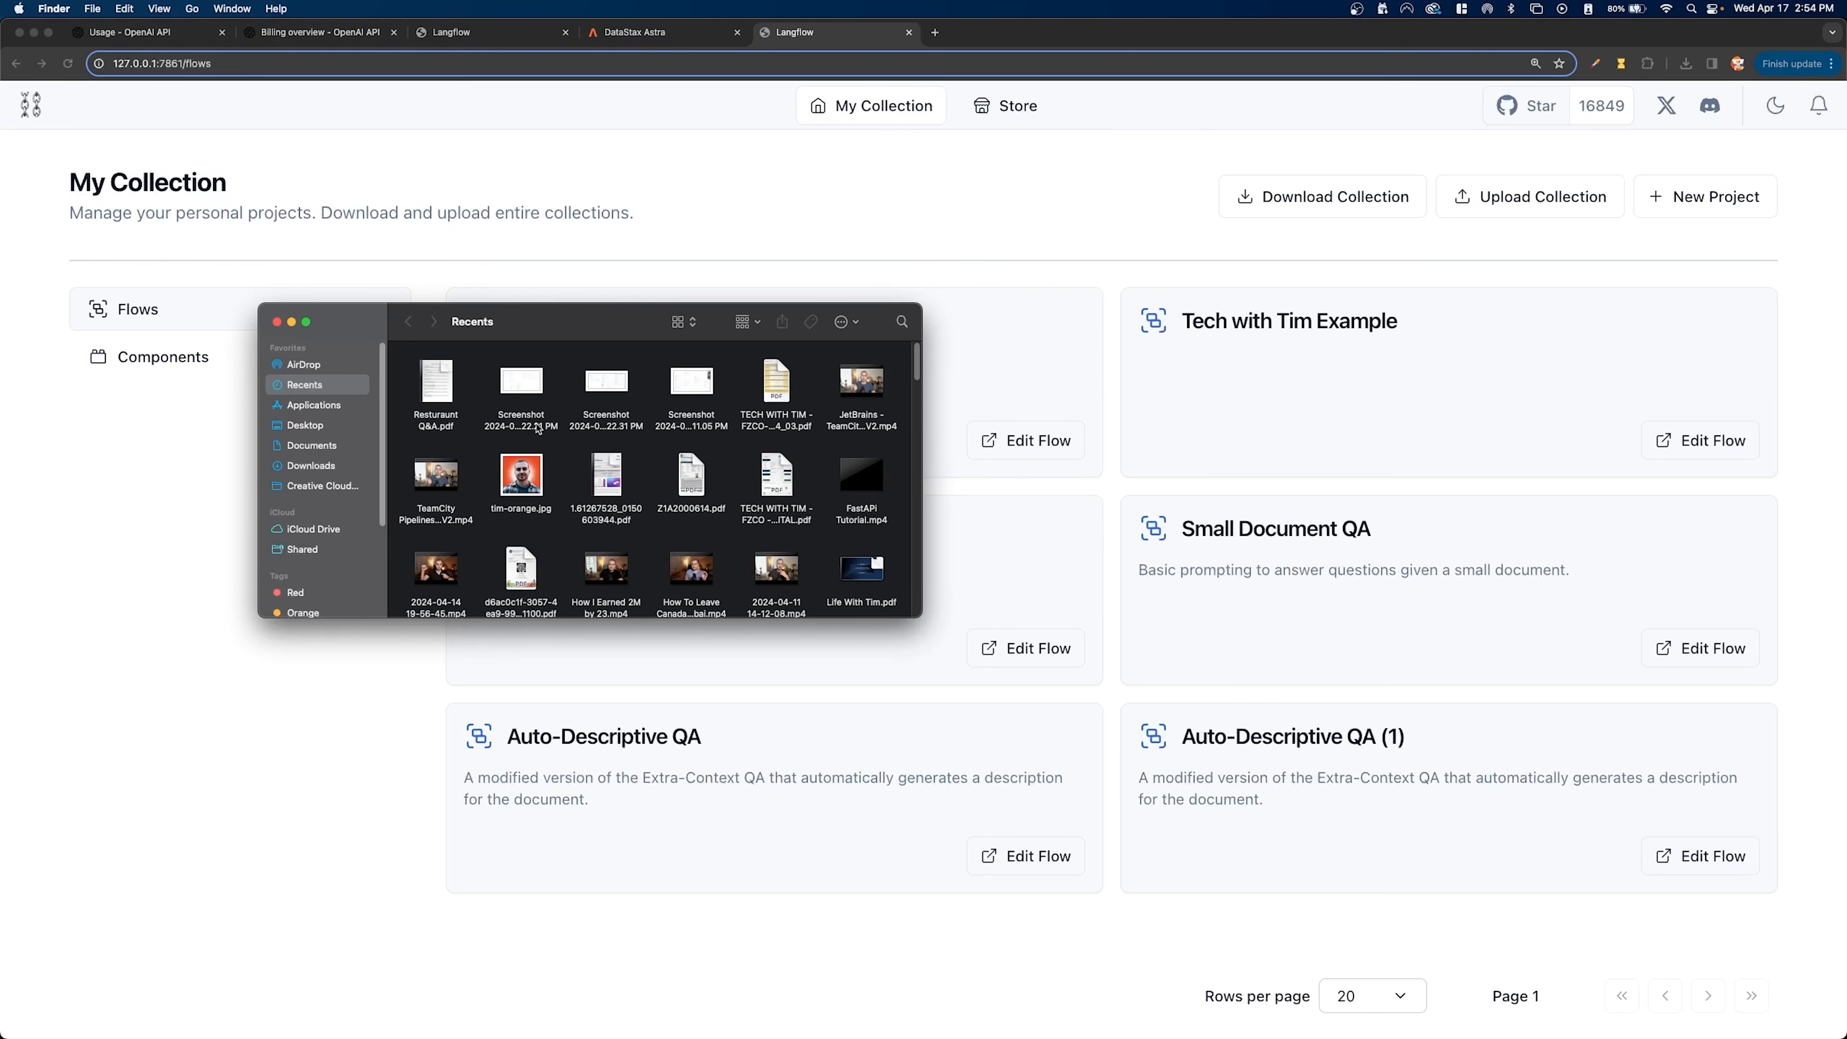
{"action": "left_click", "coordinate": [314, 446]}
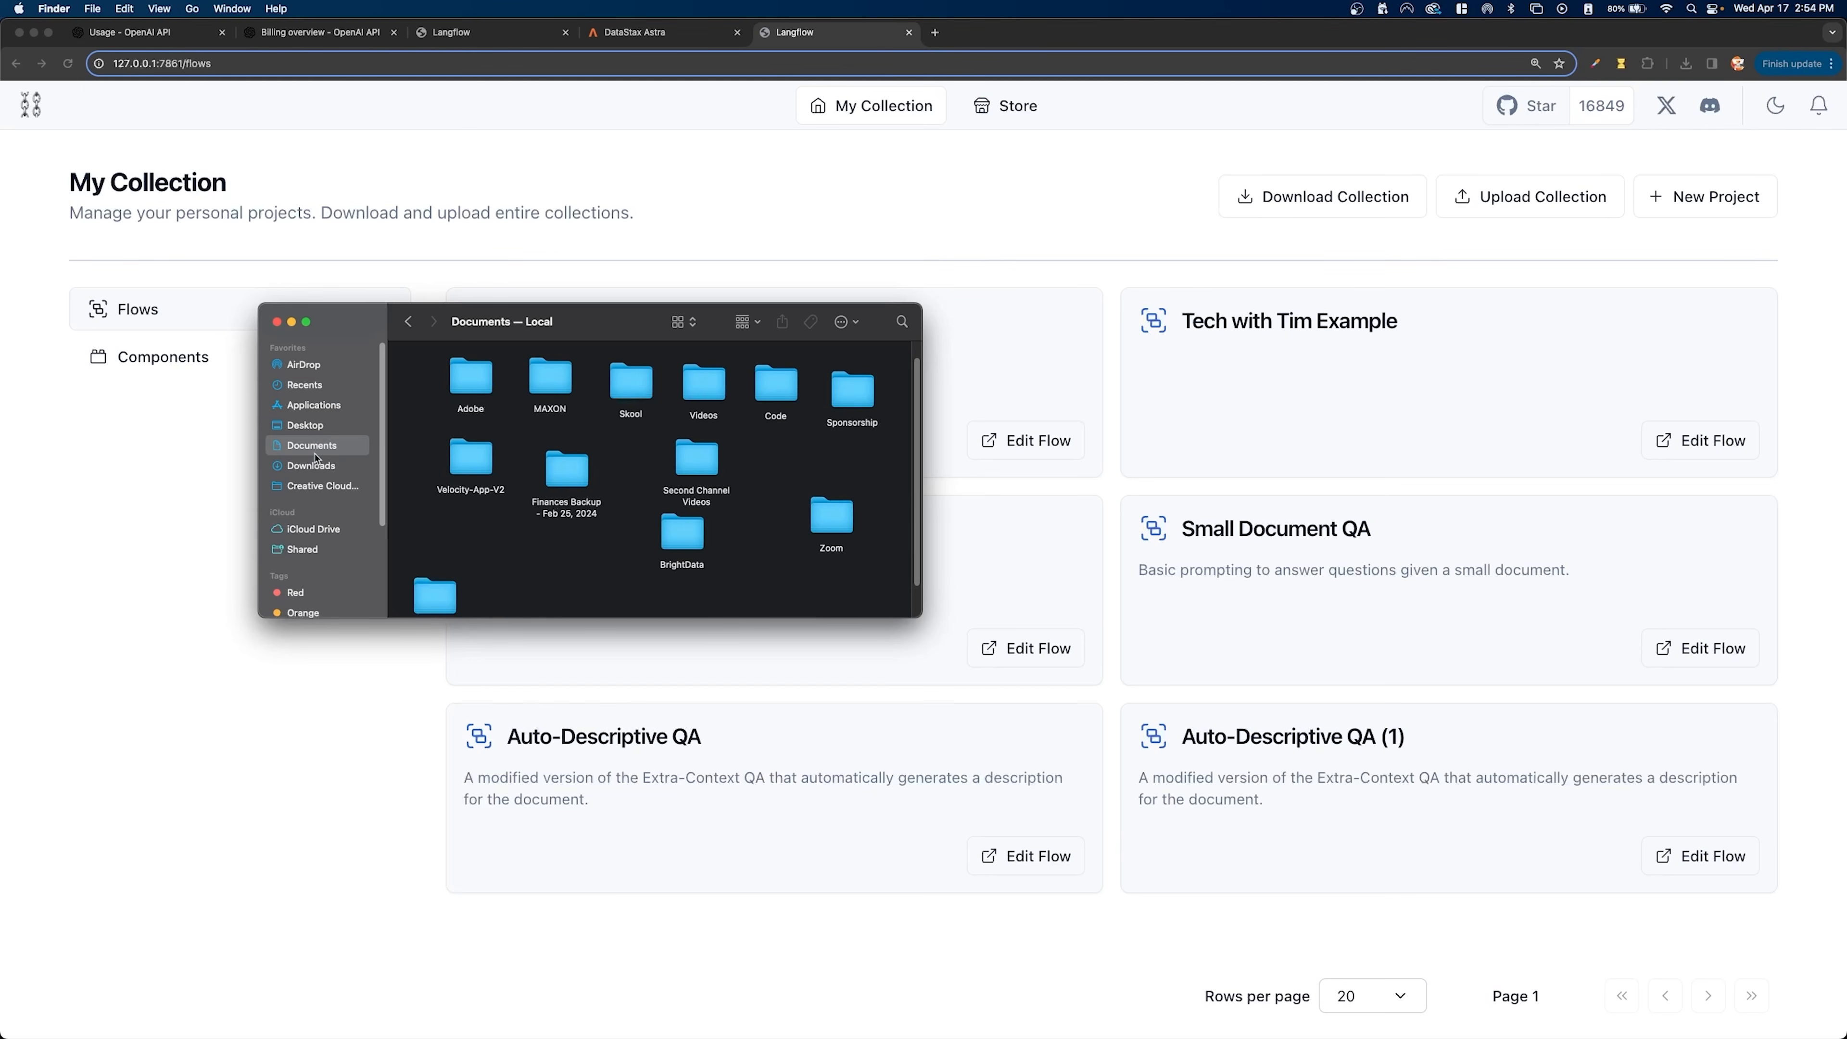
{"action": "left_click", "coordinate": [312, 465]}
- Import rag.json from the Downloads folder into the flows of My Collection
{"action": "left_click_drag", "start_coordinate": [482, 380], "coordinate": [1039, 275]}
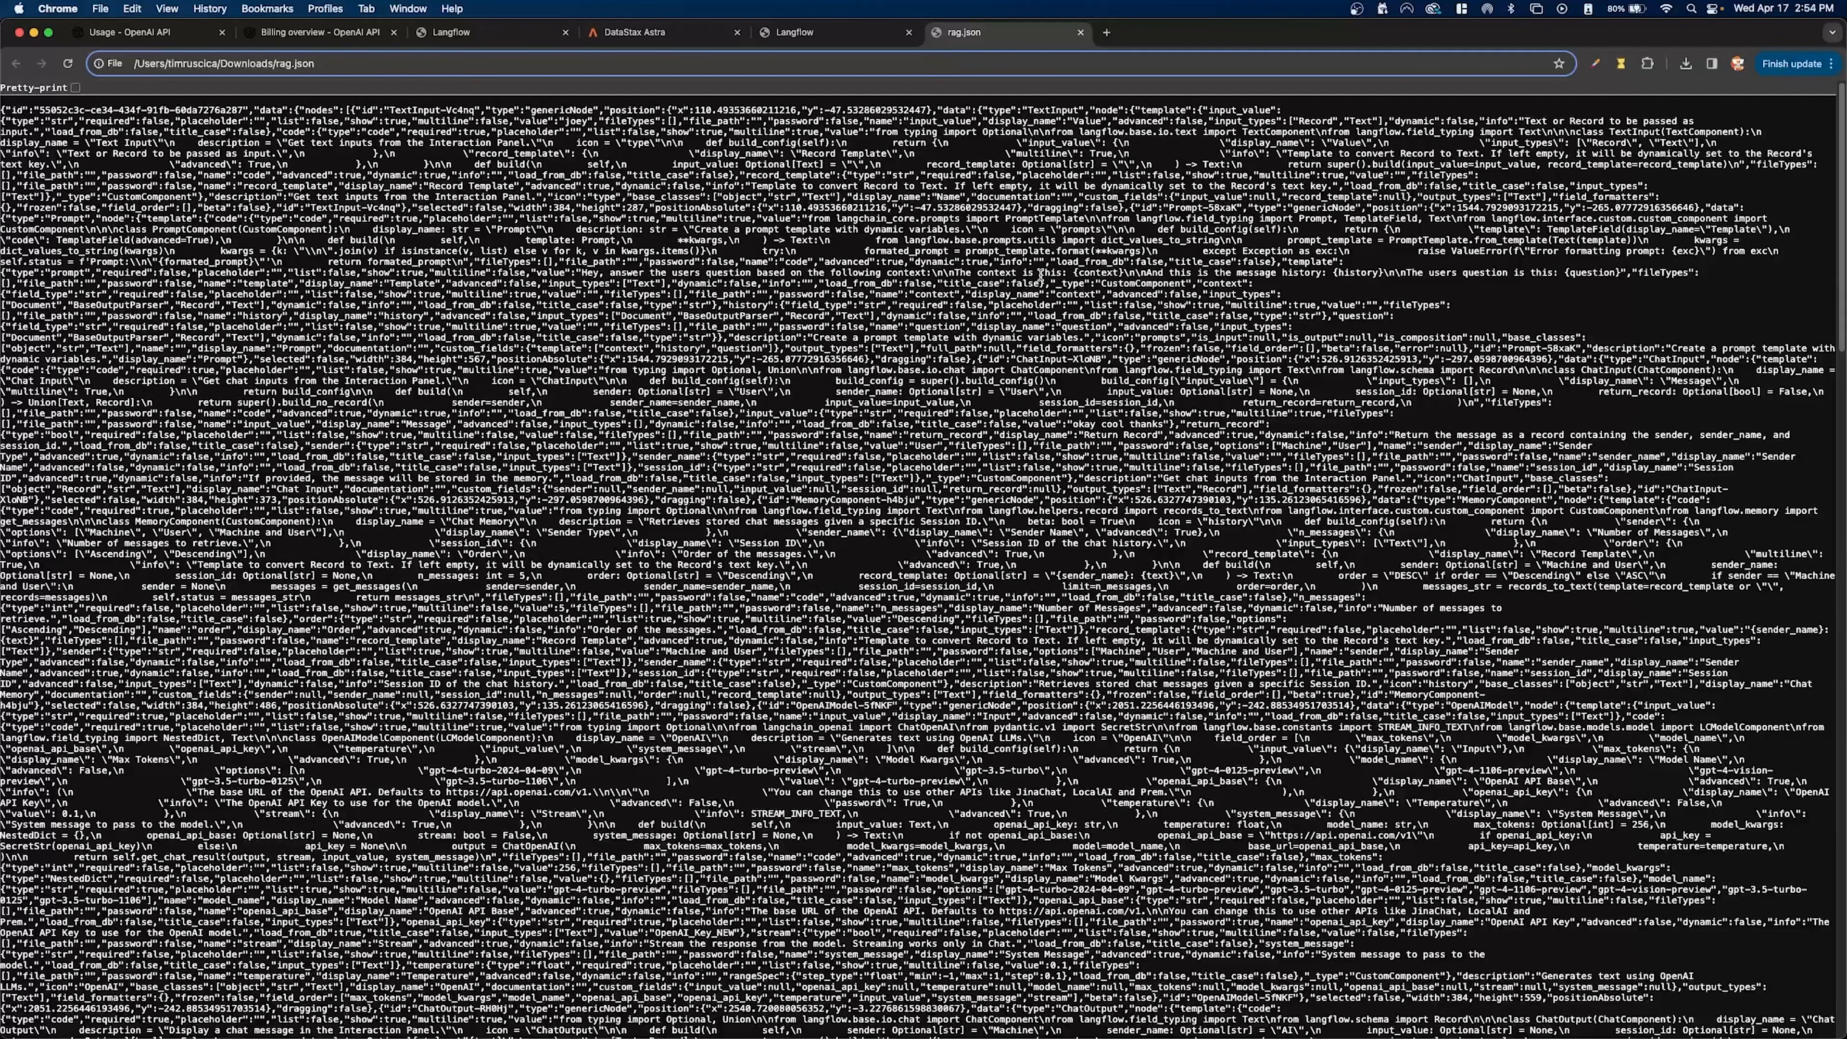
{"action": "left_click", "coordinate": [1081, 33]}
{"action": "key", "text": "ctrl+Up"}
{"action": "left_click", "coordinate": [259, 584]}
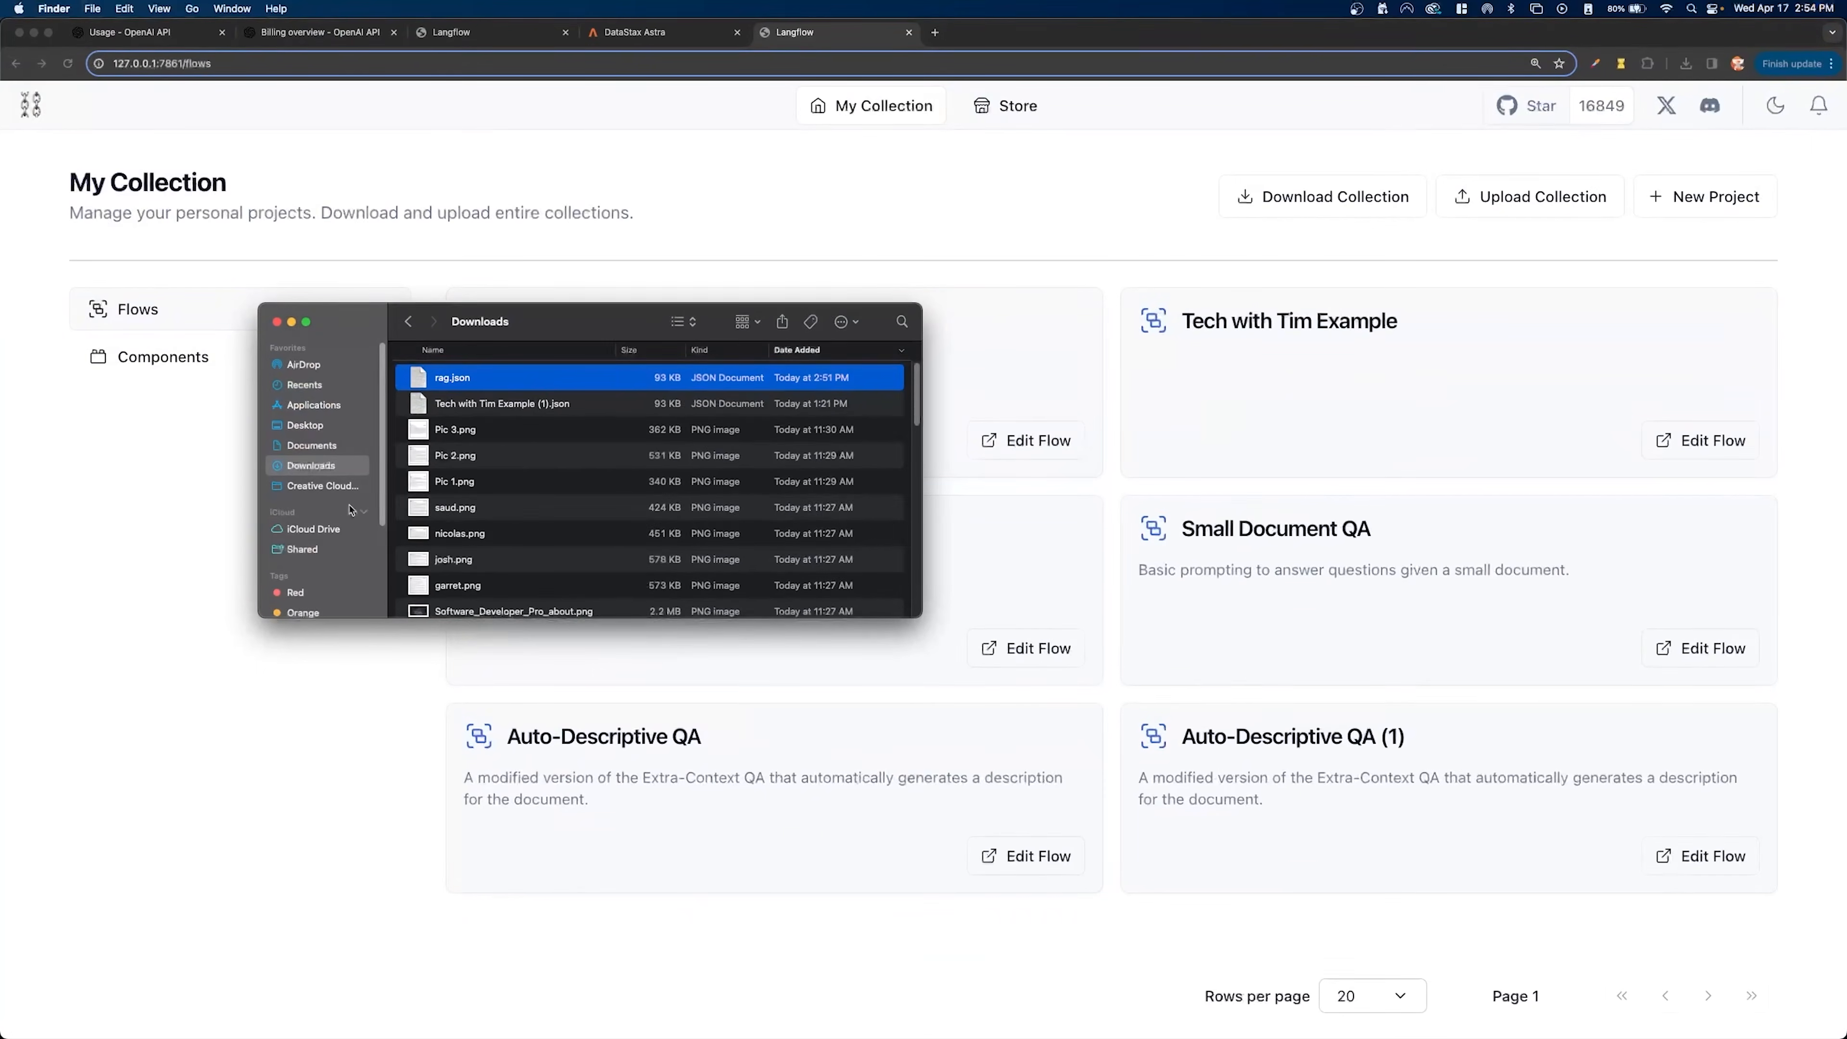
{"action": "left_click_drag", "start_coordinate": [486, 380], "coordinate": [892, 682]}
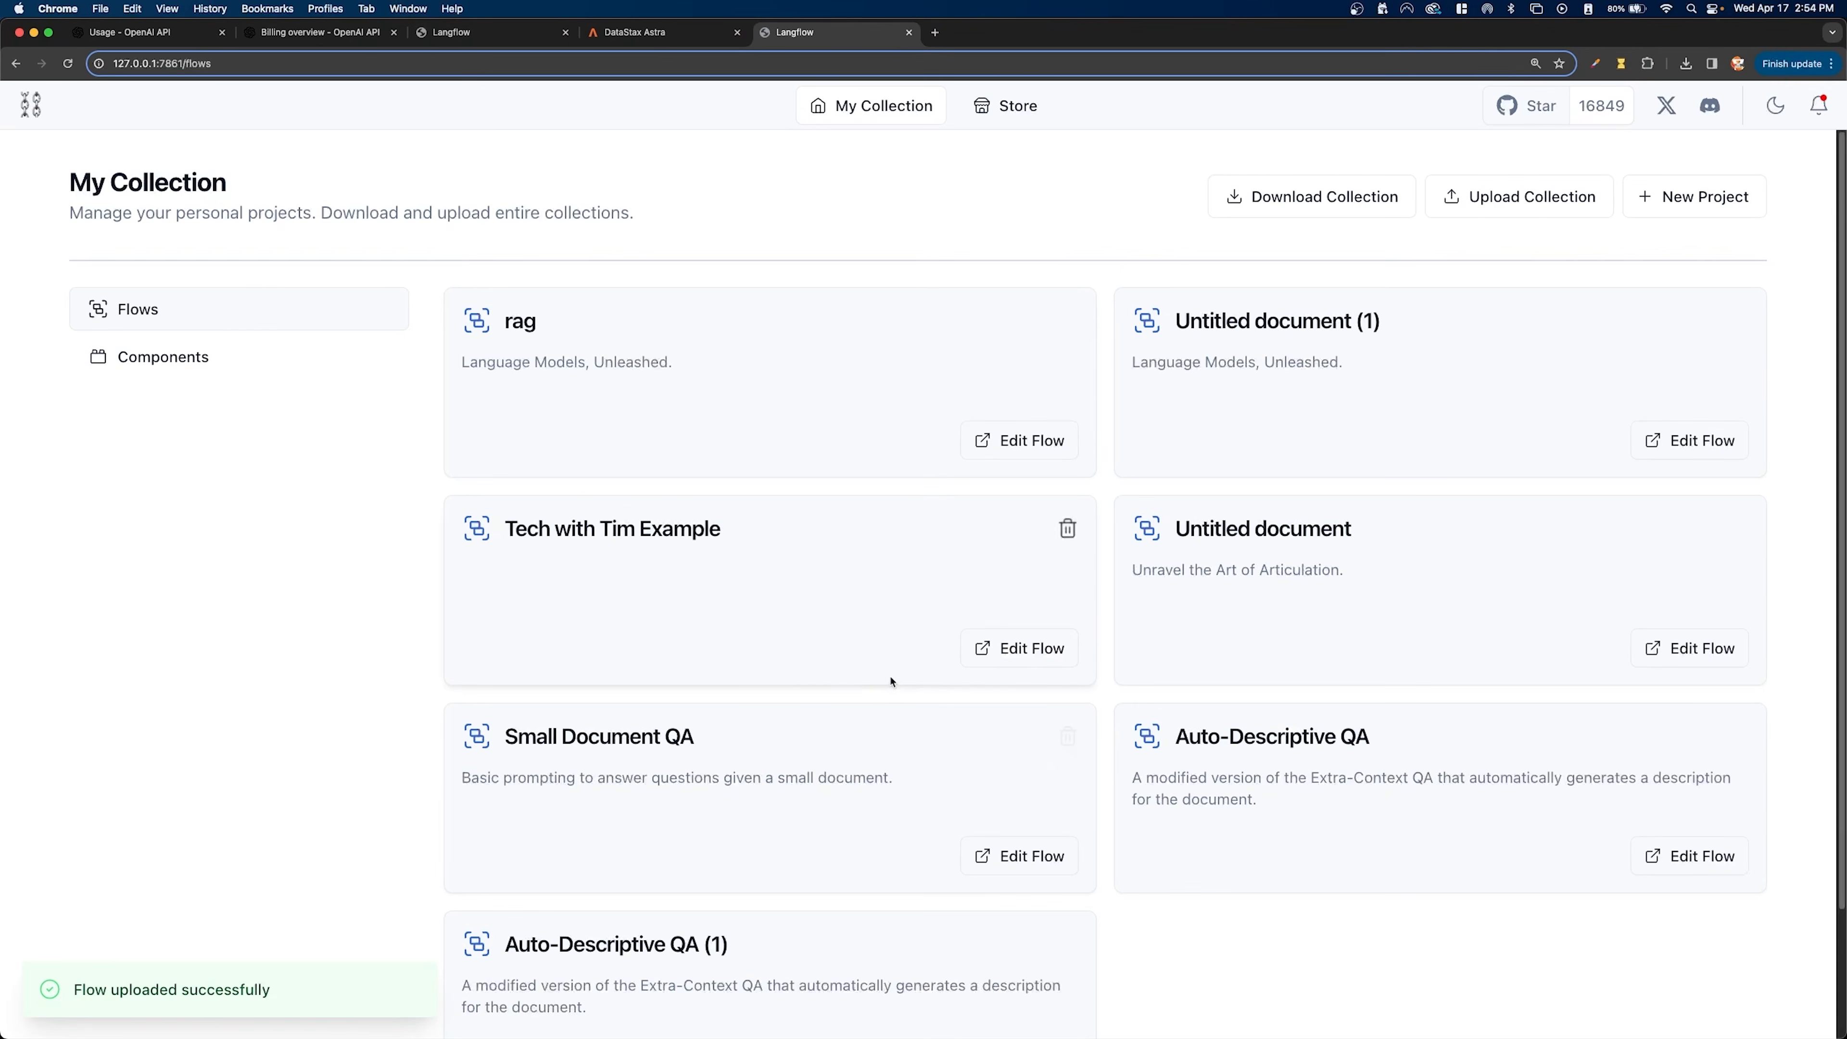